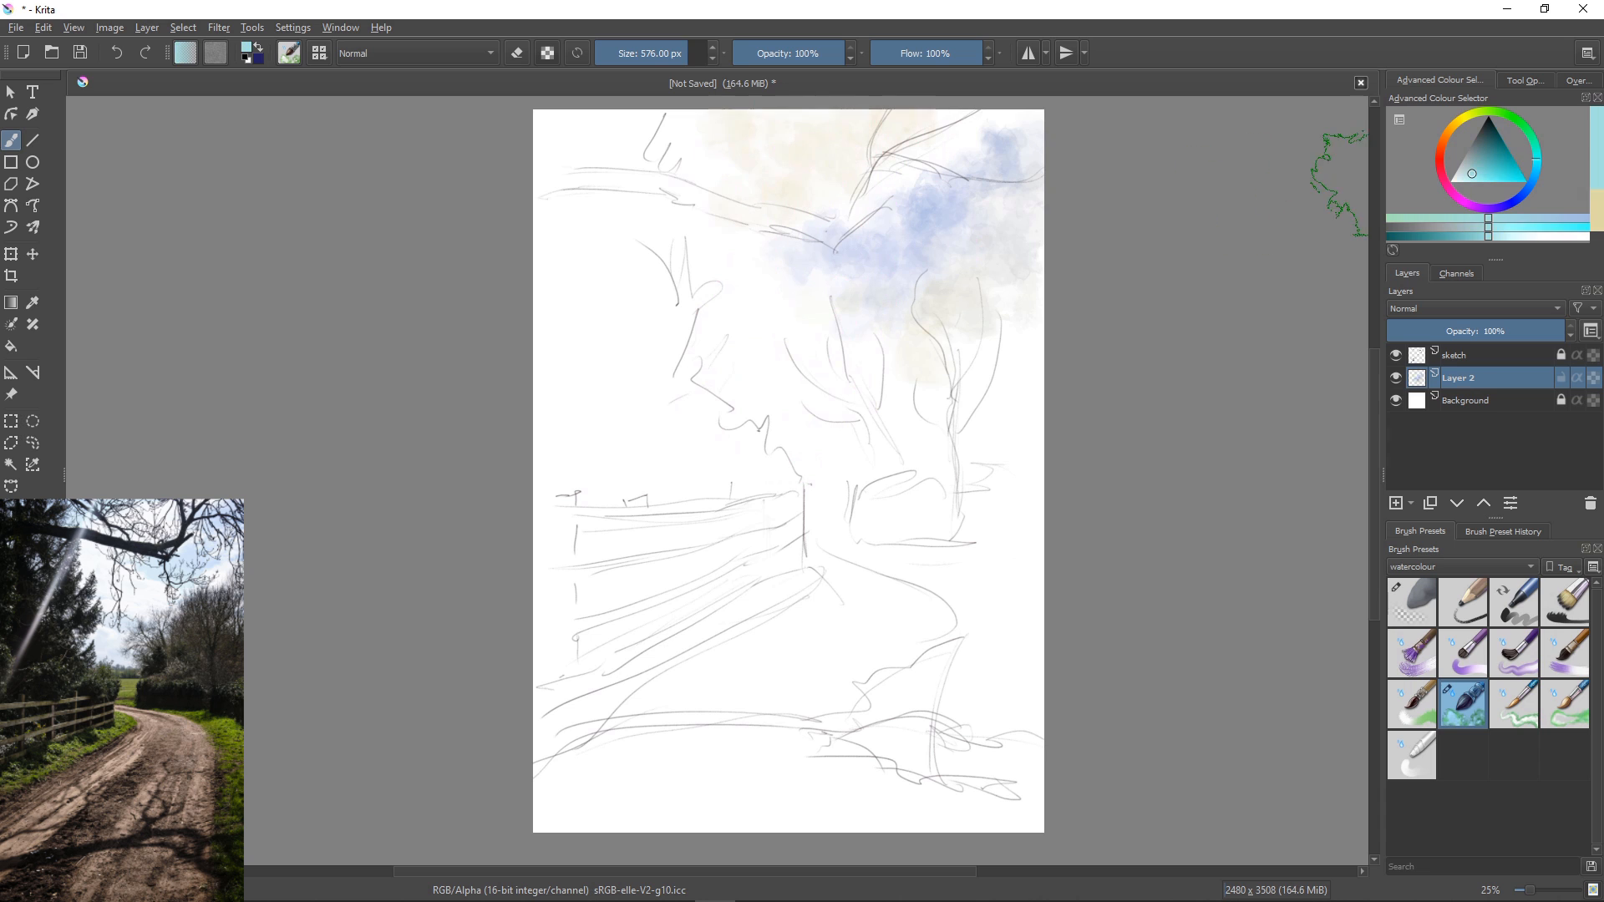
Wash pale cyan and blue patches over the sky and the area around the distant trees.
drag(887, 427, 790, 445)
click(1534, 173)
drag(819, 323, 765, 299)
mouse_move(703, 138)
mouse_down()
mouse_move(687, 161)
mouse_move(758, 177)
mouse_move(690, 219)
mouse_up()
Build up the distant trees beyond the track with a darker blue-violet wash.
click(1524, 192)
click(1492, 175)
mouse_move(993, 303)
mouse_down()
mouse_move(1006, 325)
mouse_move(903, 376)
mouse_move(923, 423)
mouse_up()
Paint a reddish-brown wash over the large foreground tree beside the fence with a 246 px brush.
click(1498, 157)
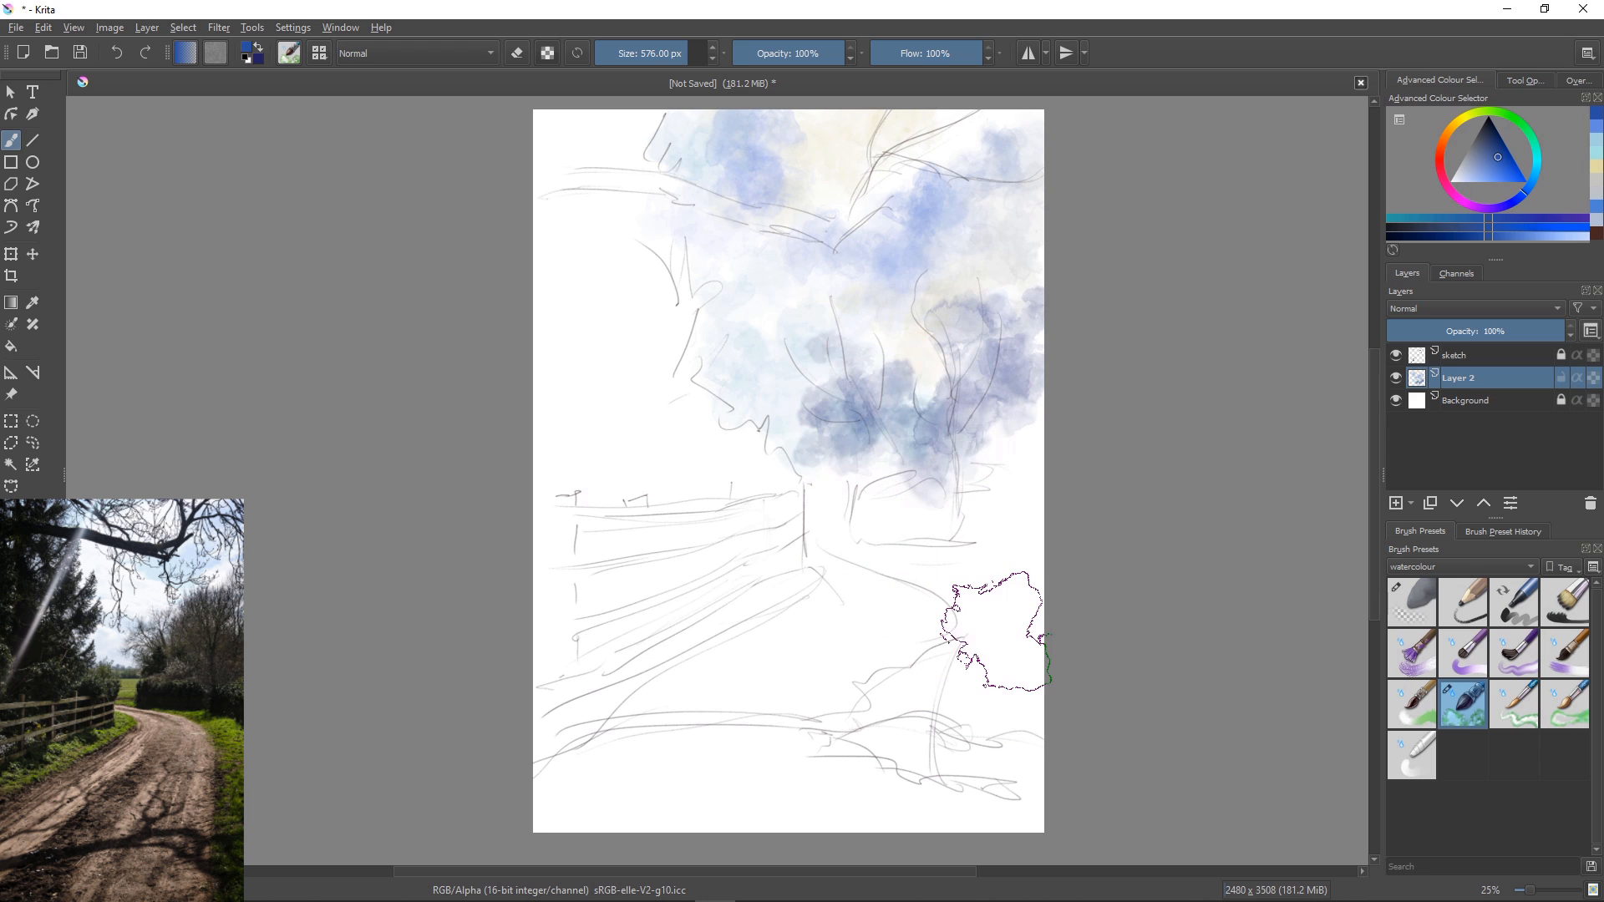
key(x)
mouse_move(655, 372)
mouse_down()
mouse_move(680, 340)
mouse_move(667, 451)
mouse_move(747, 464)
mouse_up()
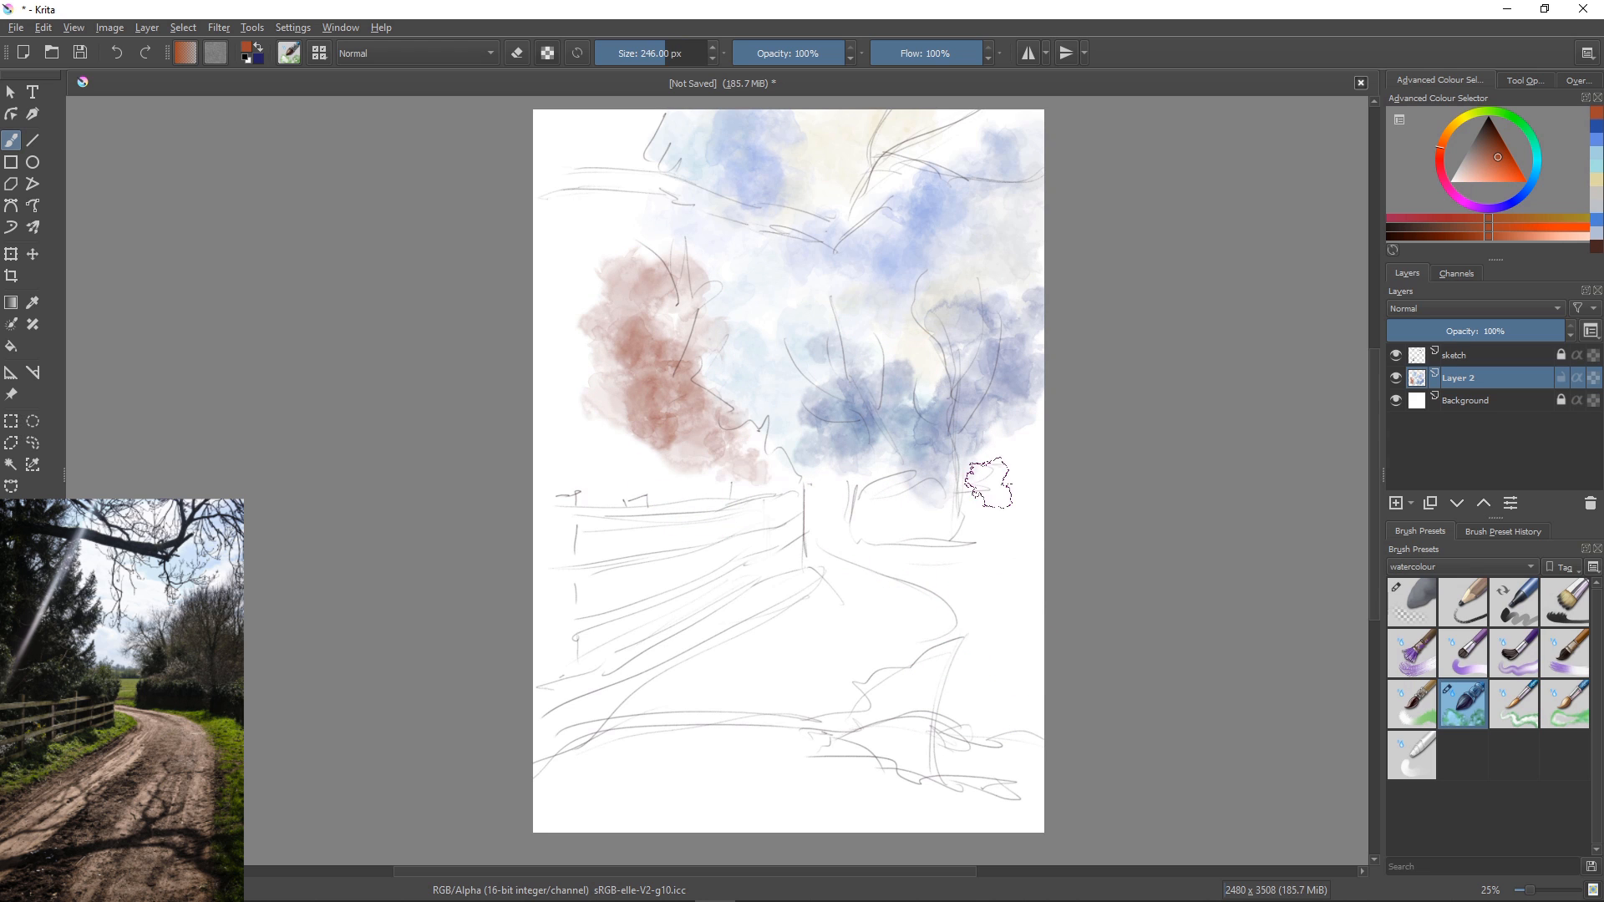
Test the purple-stroke watercolour brushes with short strokes, undo the test strokes, and keep the fourth brush selected.
click(1412, 654)
click(1463, 653)
drag(1004, 443, 1012, 481)
click(1514, 653)
drag(996, 407, 1036, 451)
click(1565, 653)
key(ctrl+z)
key(ctrl+z)
key(ctrl+z)
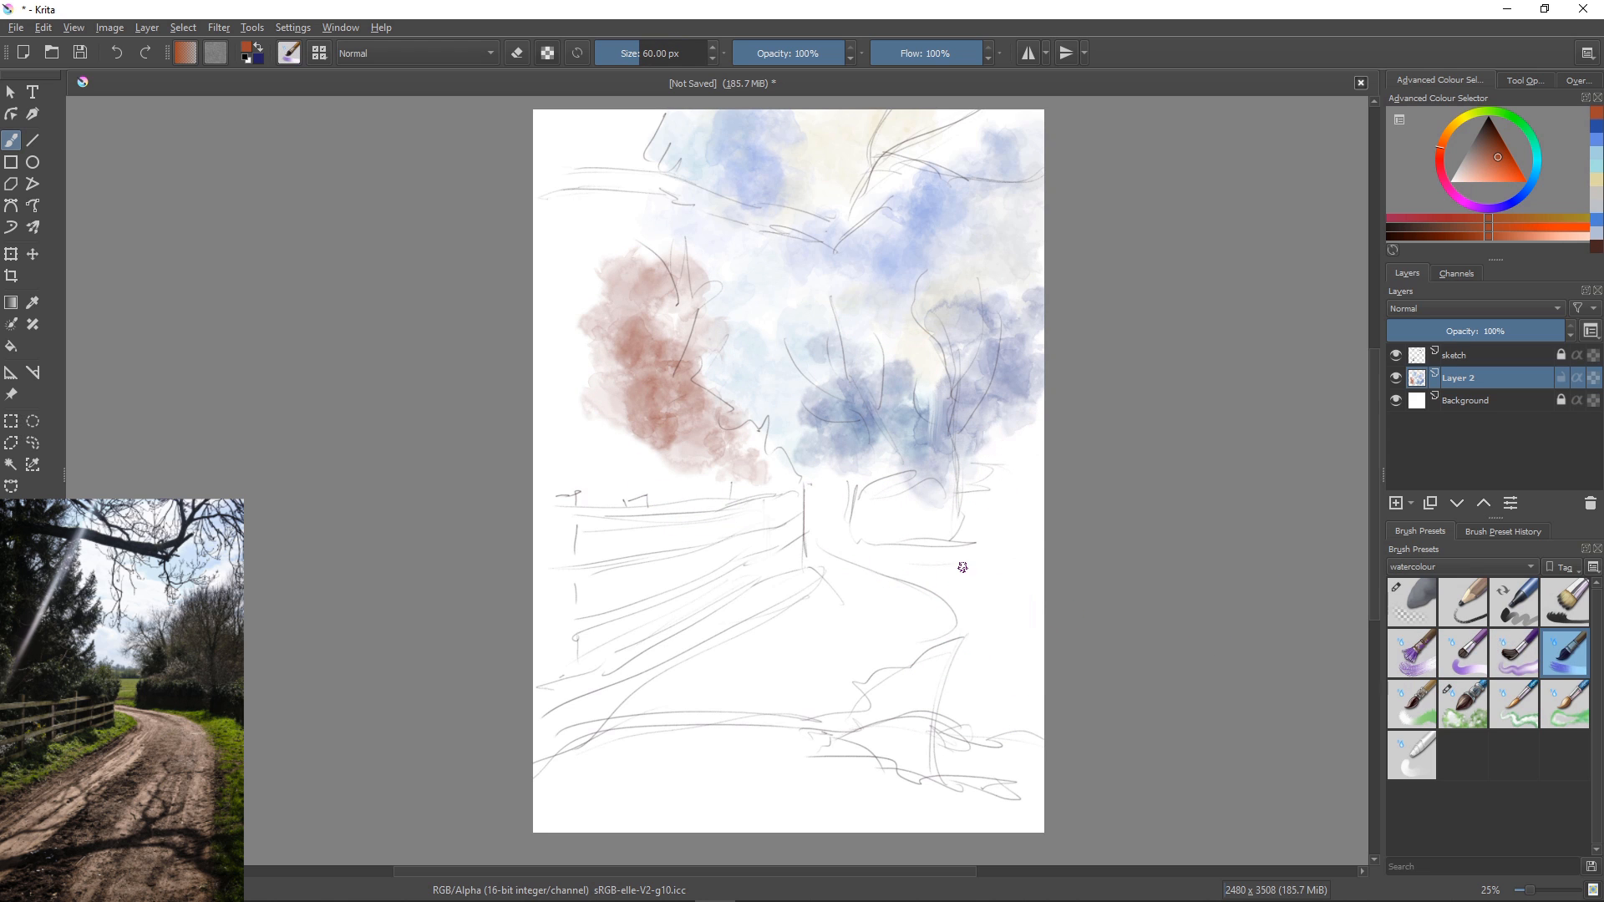
Enlarge the brush to about 230 px and paint reddish-brown strokes along the sky-side edge of the large tree.
key(bracketright)
key(bracketright)
key(bracketright)
key(bracketright)
key(bracketright)
key(bracketright)
key(bracketright)
key(bracketright)
key(bracketright)
key(bracketright)
key(bracketright)
key(bracketright)
key(bracketright)
key(bracketright)
key(bracketright)
key(bracketright)
key(bracketright)
key(bracketright)
key(bracketright)
key(bracketright)
mouse_move(699, 357)
mouse_down()
mouse_move(756, 428)
mouse_move(779, 476)
mouse_up()
mouse_move(723, 263)
mouse_down()
mouse_move(706, 297)
mouse_move(734, 381)
mouse_up()
Paint violet-blue strokes through the large tree, around the overhanging branch above it and over the distant trees.
click(1508, 204)
mouse_move(667, 274)
mouse_down()
mouse_move(750, 268)
mouse_move(665, 332)
mouse_up()
mouse_move(603, 283)
mouse_down()
mouse_move(623, 208)
mouse_move(562, 243)
mouse_up()
drag(622, 133, 698, 159)
drag(614, 134, 537, 139)
drag(639, 204, 680, 286)
mouse_move(994, 389)
mouse_down()
mouse_move(1031, 448)
mouse_move(852, 448)
mouse_move(836, 477)
mouse_up()
drag(725, 476, 648, 468)
drag(631, 413, 600, 447)
Add green and yellow-green foliage strokes across the large tree beside the fence.
click(1499, 113)
drag(698, 401, 635, 455)
mouse_move(618, 321)
mouse_down()
mouse_move(603, 376)
mouse_move(561, 386)
mouse_move(595, 418)
mouse_up()
click(1469, 115)
click(1502, 167)
mouse_move(609, 421)
mouse_down()
mouse_move(630, 379)
mouse_move(651, 451)
mouse_up()
drag(710, 464, 635, 488)
drag(706, 405, 660, 455)
mouse_move(593, 251)
mouse_down()
mouse_move(576, 335)
mouse_move(536, 288)
mouse_up()
Paint yellow-green grass on the far side of the track and along the verge below the fence.
drag(866, 536, 1032, 576)
mouse_move(1032, 585)
mouse_down()
mouse_move(974, 623)
mouse_move(944, 681)
mouse_up()
mouse_move(1024, 706)
mouse_down()
mouse_move(975, 705)
mouse_move(902, 781)
mouse_up()
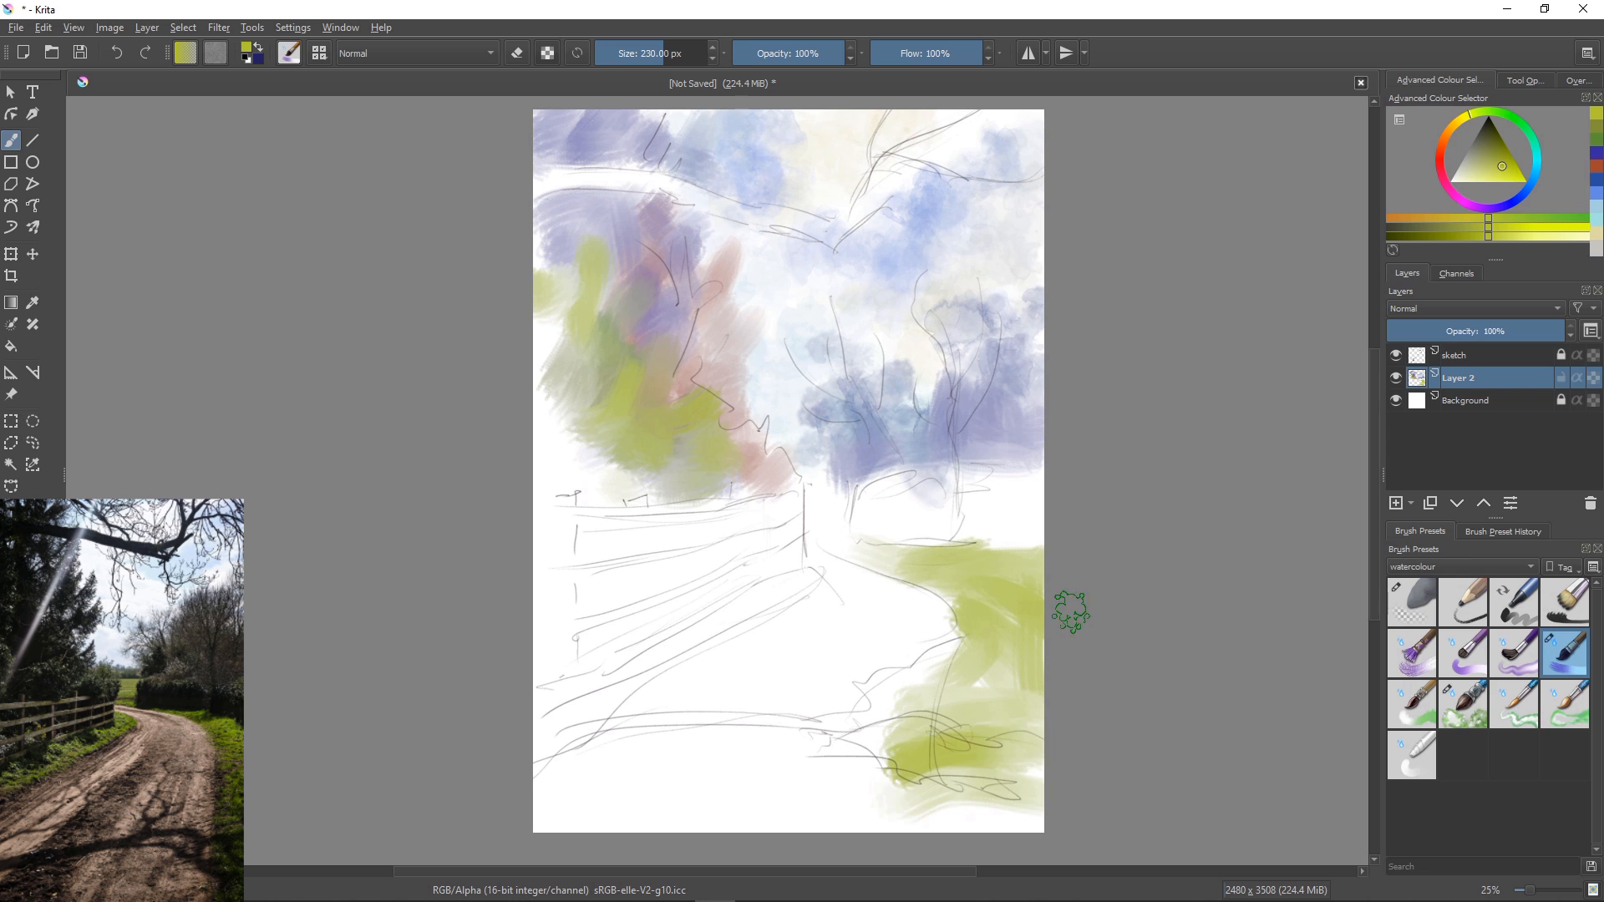
click(1514, 174)
drag(1019, 744, 944, 764)
drag(898, 777, 870, 819)
drag(836, 568, 558, 716)
Paint reddish-brown strokes along the dirt track and across the fence rails, reducing the brush to 154 px.
click(1440, 148)
click(1502, 158)
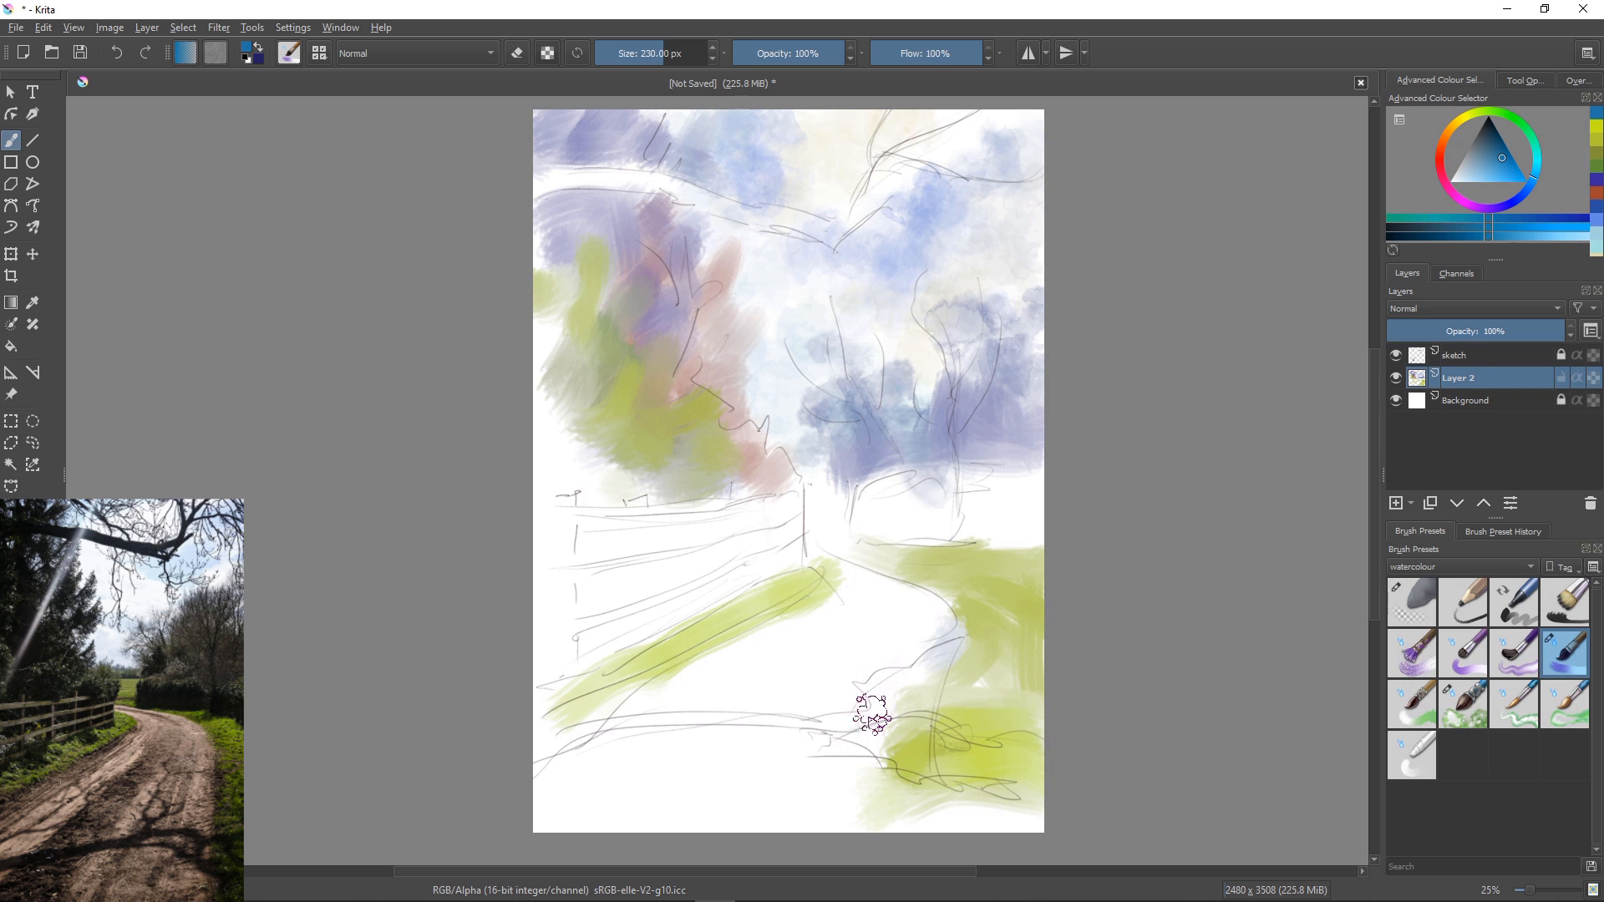
mouse_move(837, 573)
mouse_down()
mouse_move(940, 790)
mouse_move(694, 828)
mouse_move(648, 702)
mouse_move(610, 727)
mouse_up()
mouse_move(789, 502)
mouse_down()
mouse_move(620, 617)
mouse_move(756, 602)
mouse_up()
key(bracketleft)
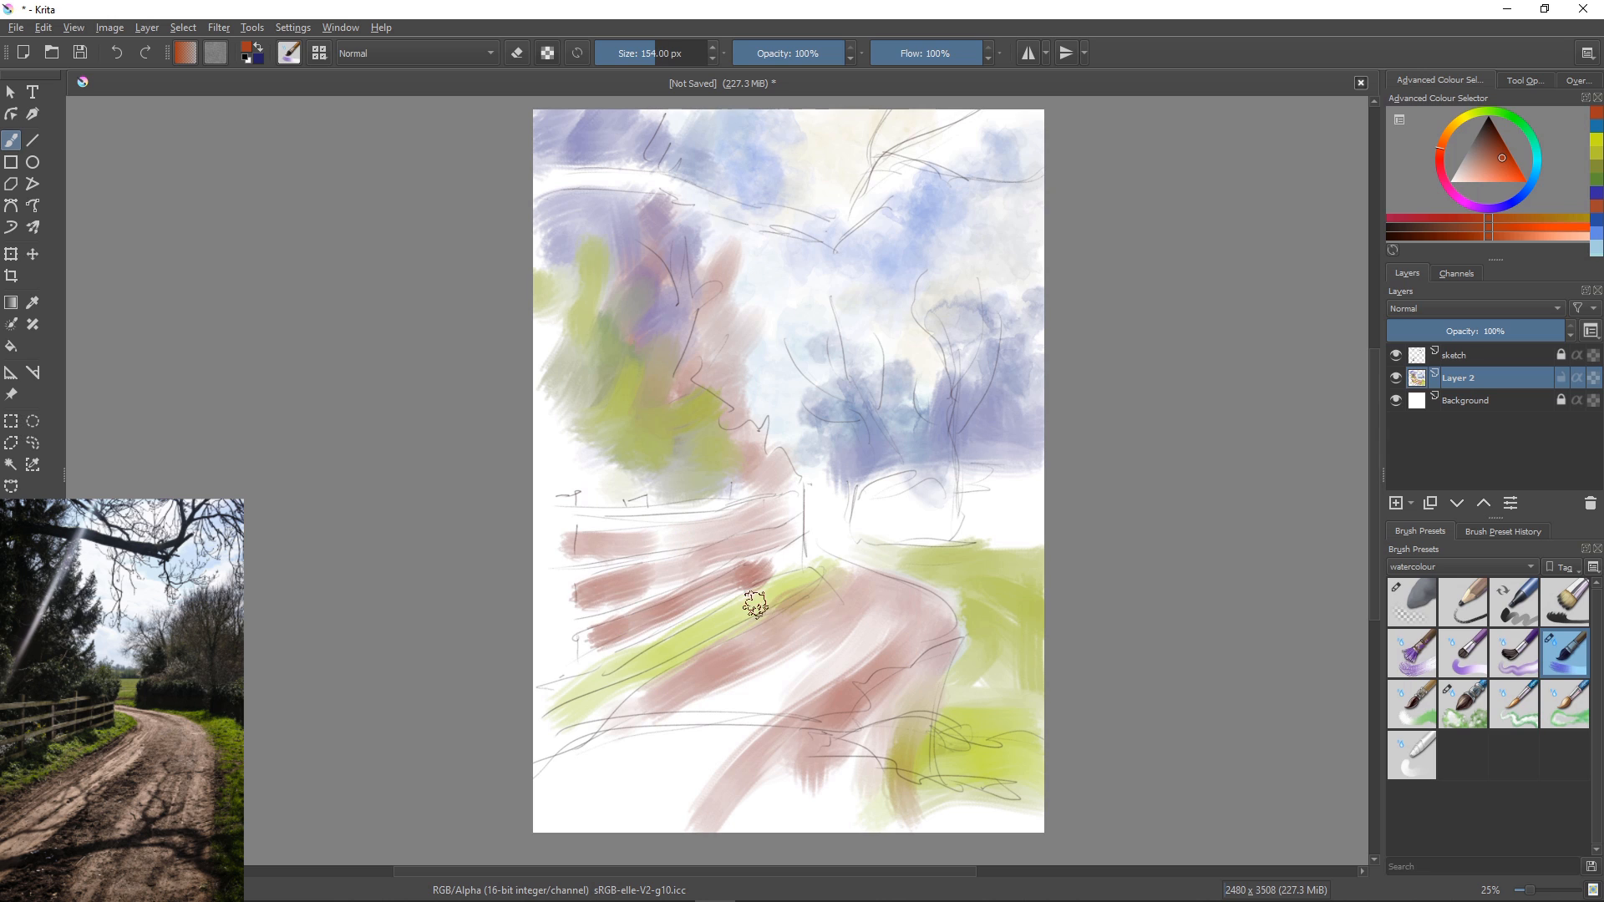
Paint dark blue shadows at the base of the large tree with the first purple-stroke brush, reduced to 68 px.
key(x)
drag(652, 442, 585, 489)
click(1412, 652)
mouse_move(602, 393)
mouse_down()
mouse_move(605, 455)
mouse_move(533, 439)
mouse_move(661, 494)
mouse_move(620, 493)
mouse_up()
key(bracketleft)
key(bracketleft)
key(bracketleft)
key(bracketleft)
key(bracketleft)
key(bracketleft)
key(bracketleft)
key(bracketleft)
key(bracketleft)
key(bracketleft)
key(bracketleft)
key(bracketleft)
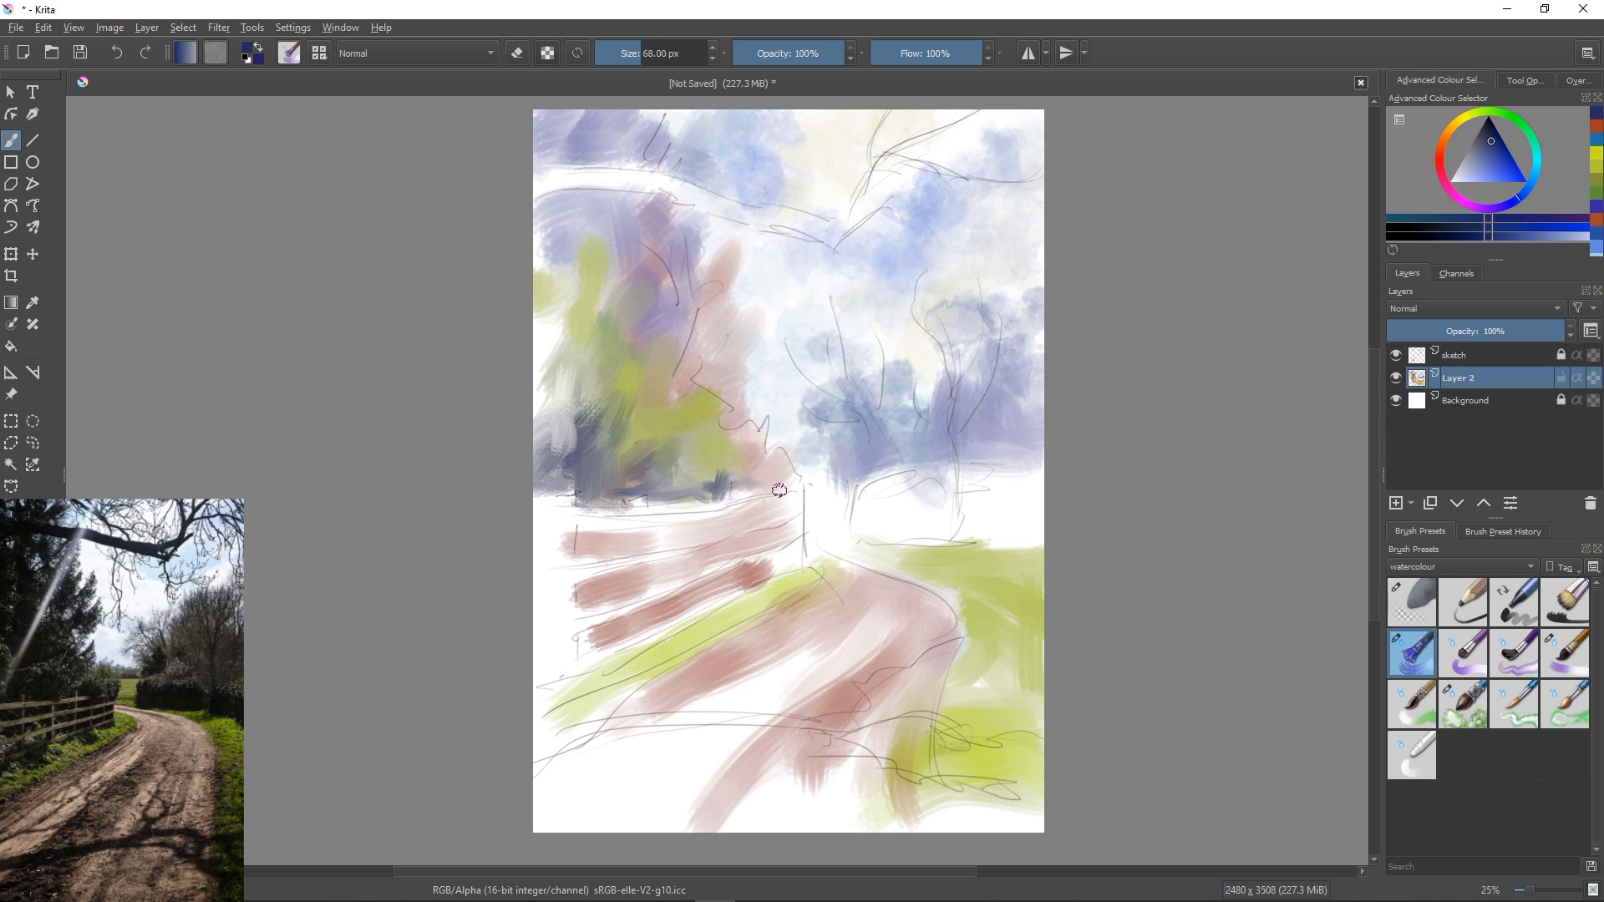
mouse_move(570, 380)
mouse_down()
mouse_move(539, 435)
mouse_move(560, 418)
mouse_up()
Enlarge the brush to 246 px and add broad dark blue strokes to the outer side of the large tree.
key(bracketright)
key(bracketright)
key(bracketright)
key(bracketright)
key(bracketright)
key(bracketright)
key(bracketright)
key(bracketright)
key(bracketright)
key(bracketright)
key(bracketright)
key(bracketright)
key(bracketright)
key(bracketright)
key(bracketright)
key(bracketright)
key(bracketright)
key(bracketright)
key(bracketright)
mouse_move(576, 314)
mouse_down()
mouse_move(543, 393)
mouse_move(558, 405)
mouse_up()
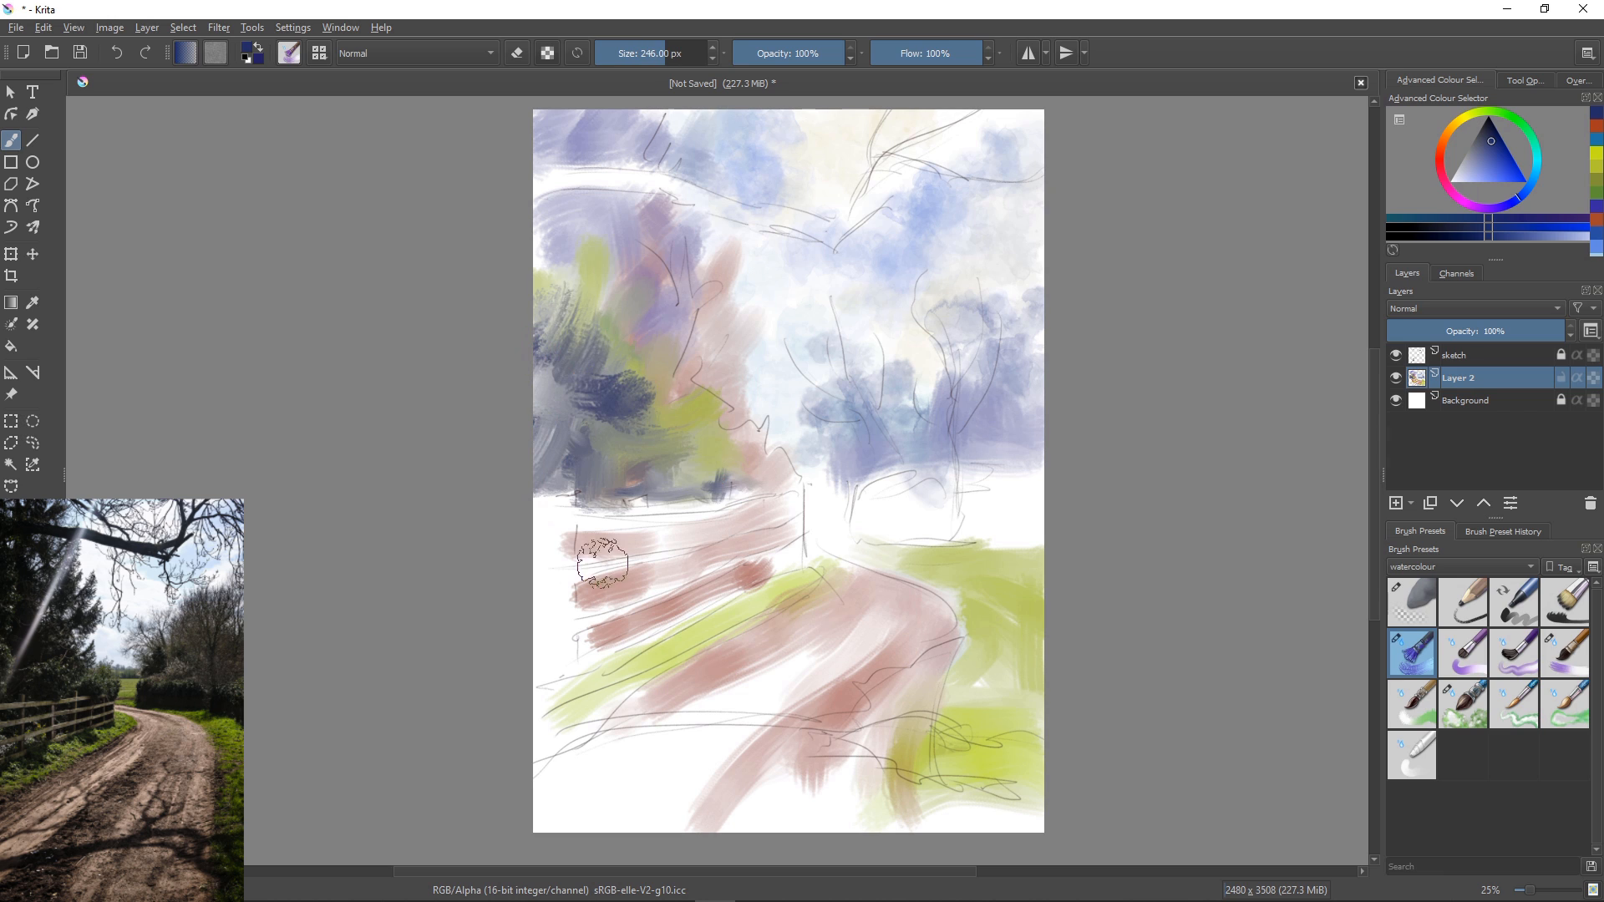
Reduce the brush and shade the near end of the fence rails with dark blue.
key(bracketleft)
key(bracketleft)
key(bracketleft)
key(bracketleft)
key(bracketleft)
key(bracketleft)
key(bracketleft)
key(bracketleft)
key(bracketleft)
key(bracketleft)
key(bracketleft)
mouse_move(652, 540)
mouse_down()
mouse_move(590, 555)
mouse_move(700, 533)
mouse_move(591, 595)
mouse_up()
Reduce the brush to about 59 px and darken the far ends of the fence rails with dark blue strokes.
key(bracketleft)
key(bracketleft)
key(bracketleft)
key(bracketleft)
key(bracketleft)
key(bracketleft)
key(bracketleft)
key(bracketleft)
key(bracketleft)
key(bracketleft)
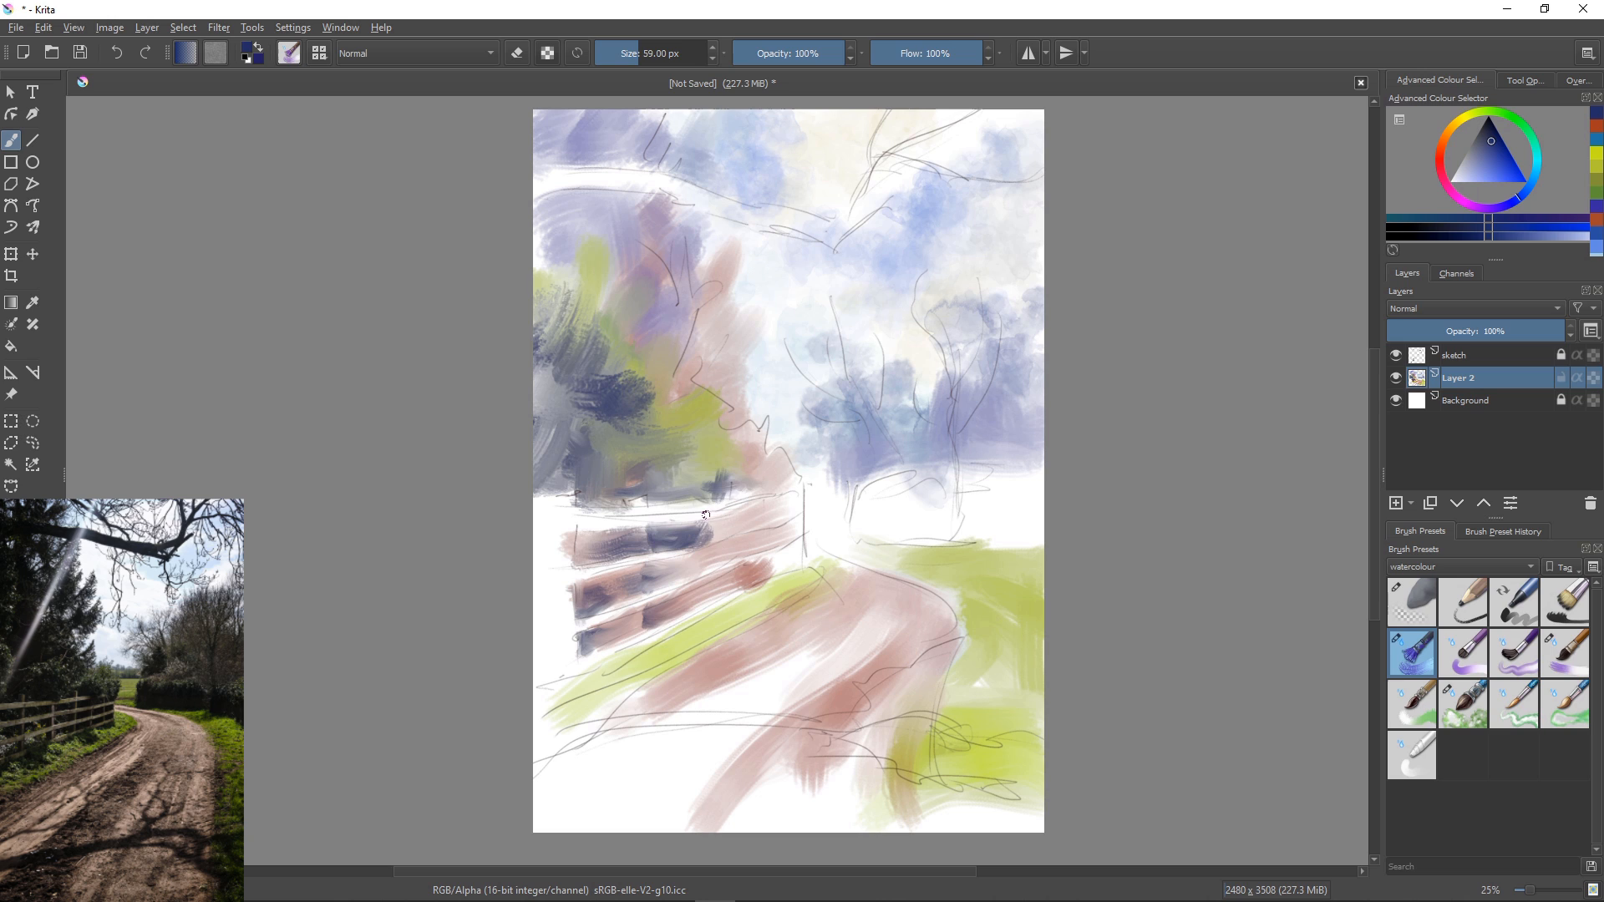
drag(765, 509, 722, 523)
drag(757, 535, 714, 556)
drag(763, 561, 734, 584)
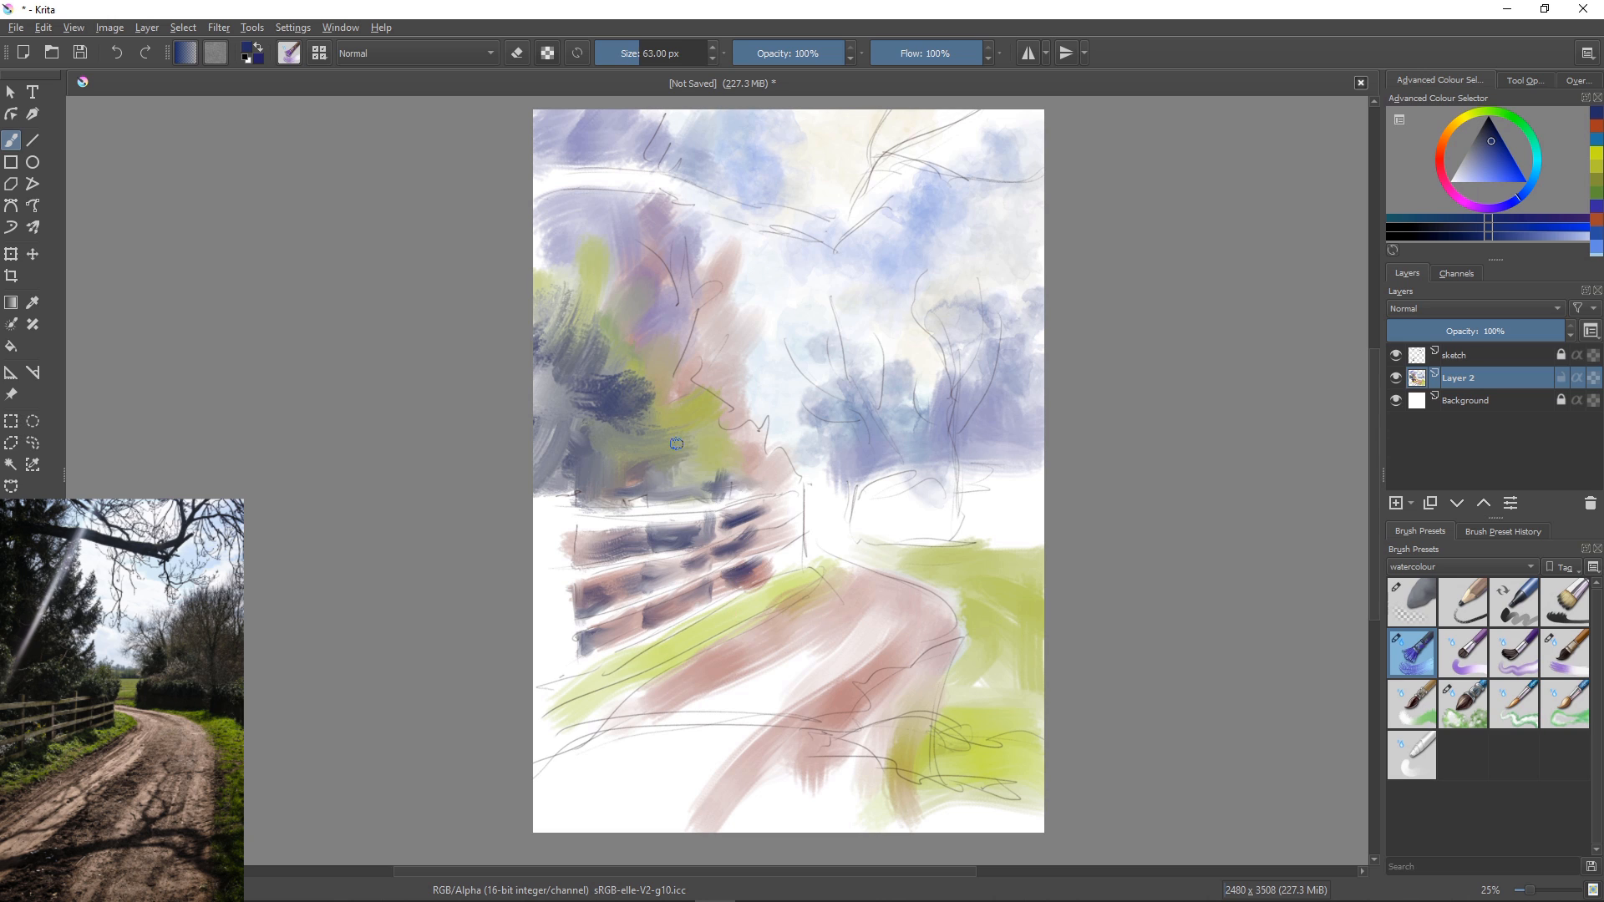
Enlarge the brush to 118 px and paint dark blue foliage strokes above the fence and along the large tree's sky-side edge.
key(bracketright)
key(bracketright)
key(bracketright)
key(bracketright)
key(bracketright)
key(bracketright)
key(bracketright)
key(bracketright)
key(bracketright)
key(bracketright)
key(bracketright)
key(bracketright)
drag(710, 481, 622, 446)
mouse_move(764, 302)
mouse_down()
mouse_move(703, 368)
mouse_move(756, 391)
mouse_move(735, 415)
mouse_up()
mouse_move(775, 347)
mouse_down()
mouse_move(723, 297)
mouse_move(785, 393)
mouse_up()
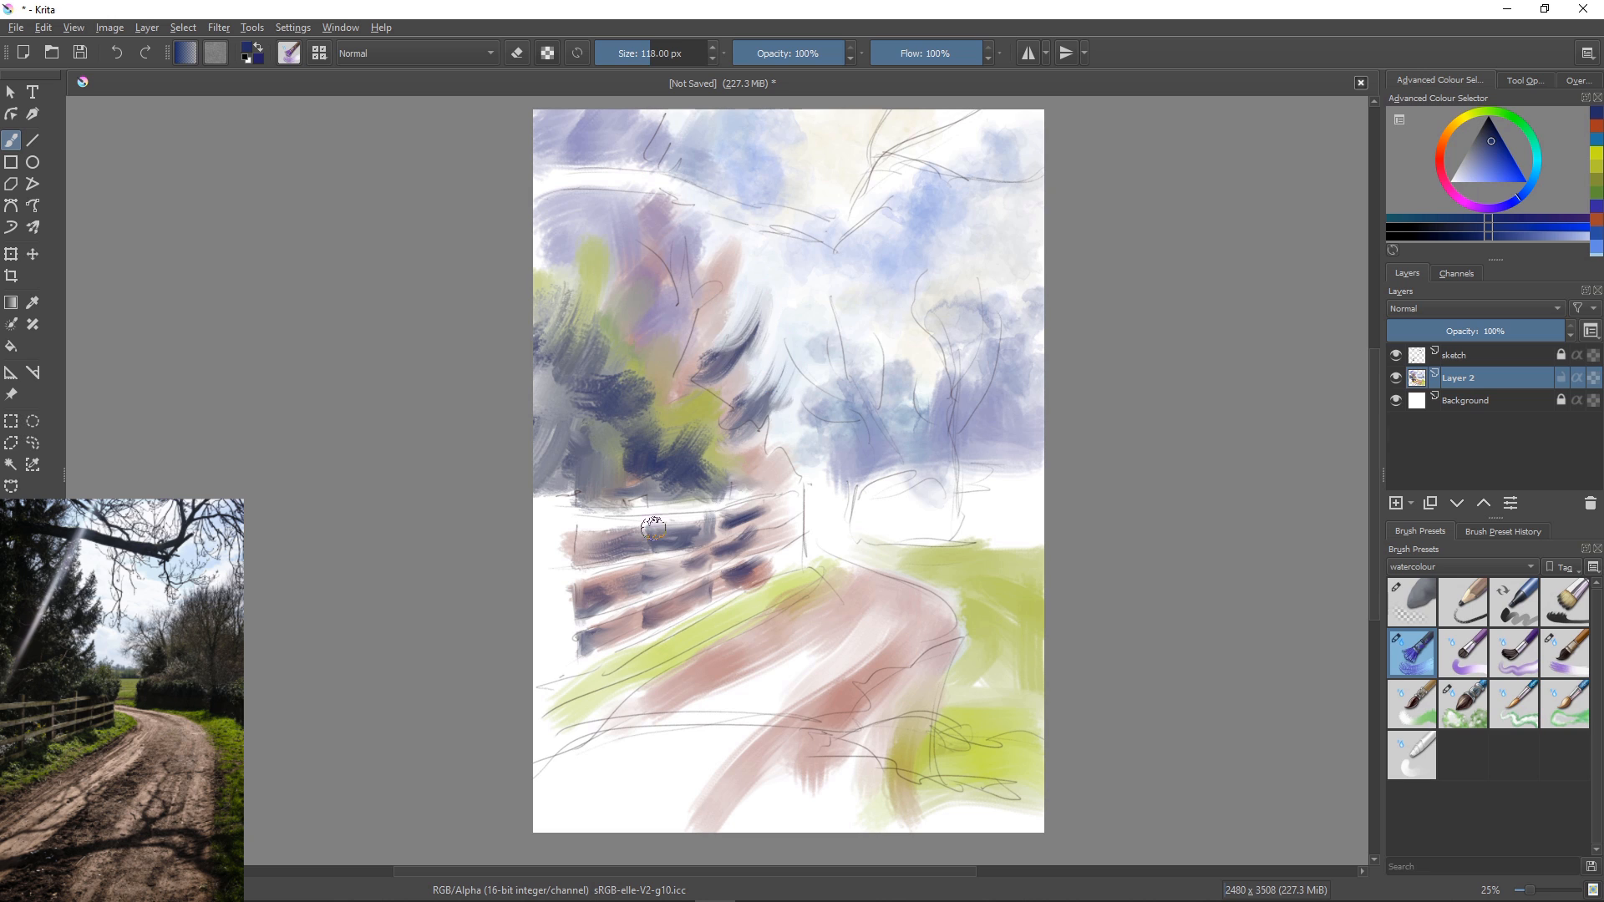
mouse_move(727, 309)
mouse_down()
mouse_move(719, 393)
mouse_move(712, 307)
mouse_up()
drag(727, 251, 681, 326)
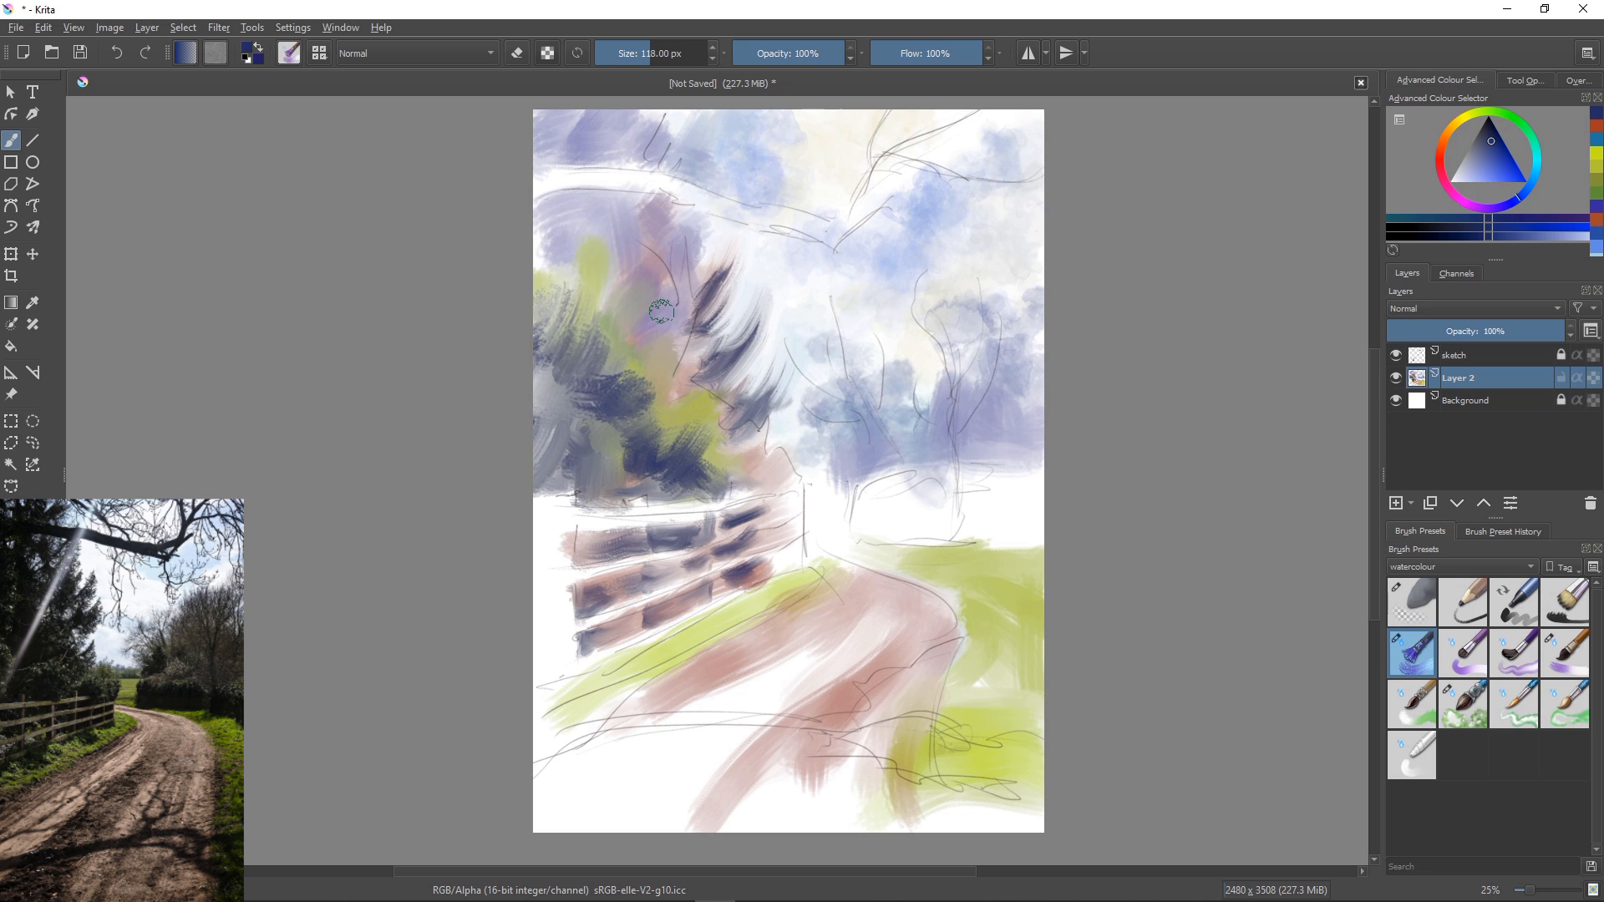
Switch to dark green and paint foliage strokes on the upper part of the large tree.
click(1496, 111)
click(1490, 137)
drag(723, 258, 688, 328)
drag(678, 208, 627, 229)
drag(686, 216, 638, 278)
drag(688, 265, 649, 306)
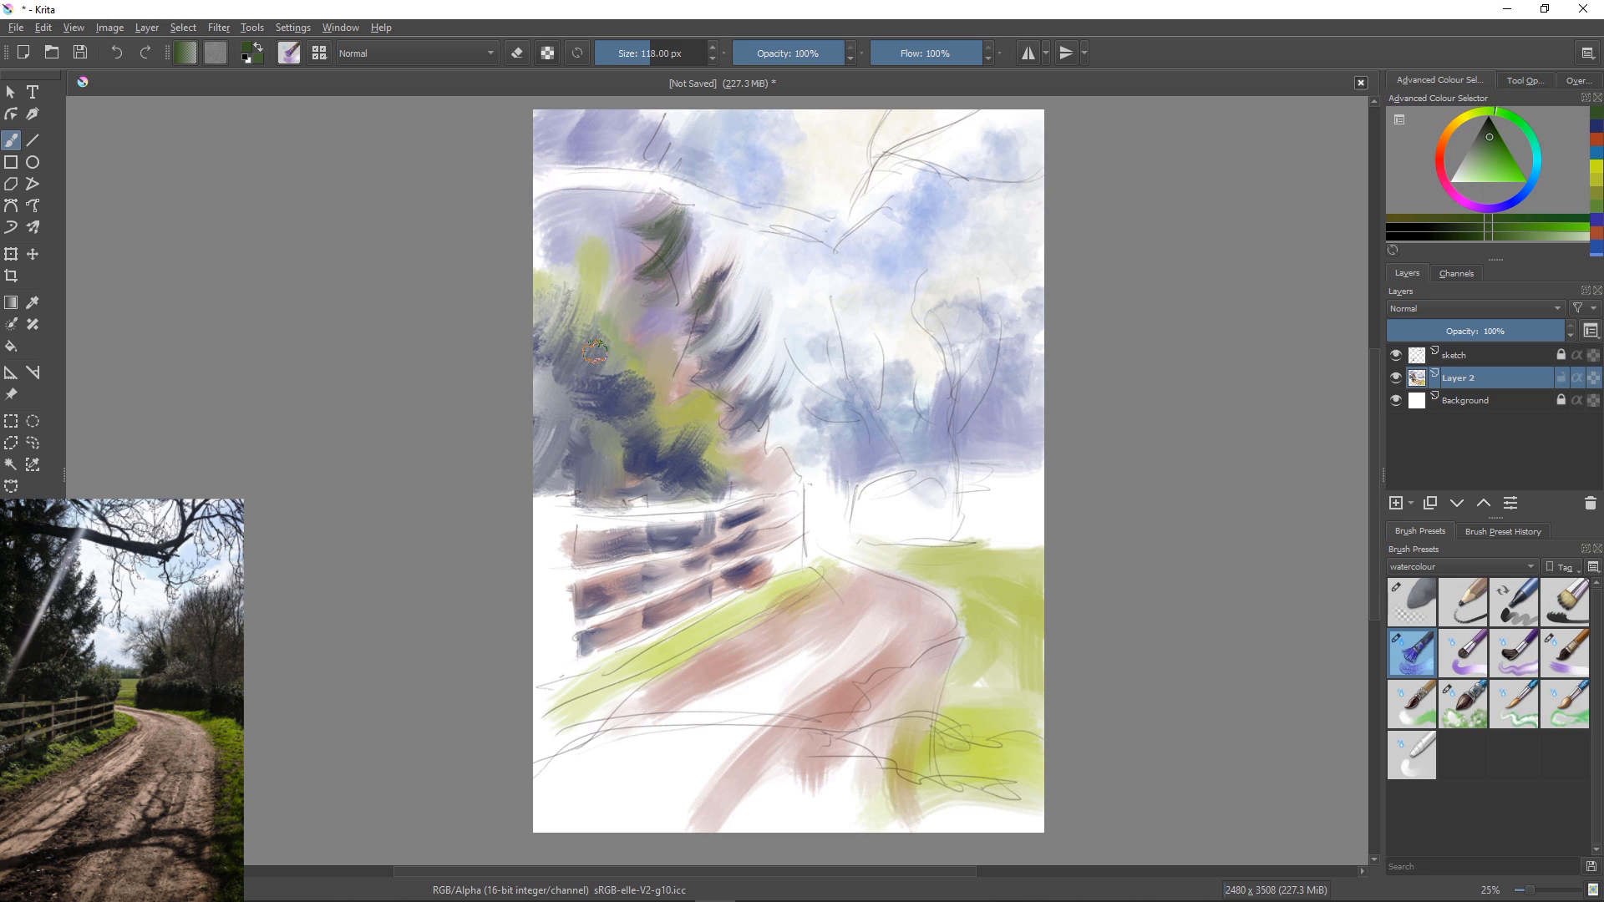
Paint the hedge beyond the track in dark green and shade its base with dark blue.
mouse_move(861, 527)
mouse_down()
mouse_move(1040, 481)
mouse_move(844, 534)
mouse_move(981, 535)
mouse_up()
mouse_move(979, 545)
mouse_down()
mouse_move(889, 569)
mouse_move(996, 534)
mouse_up()
click(1518, 198)
mouse_move(996, 534)
mouse_down()
mouse_move(873, 570)
mouse_move(929, 538)
mouse_up()
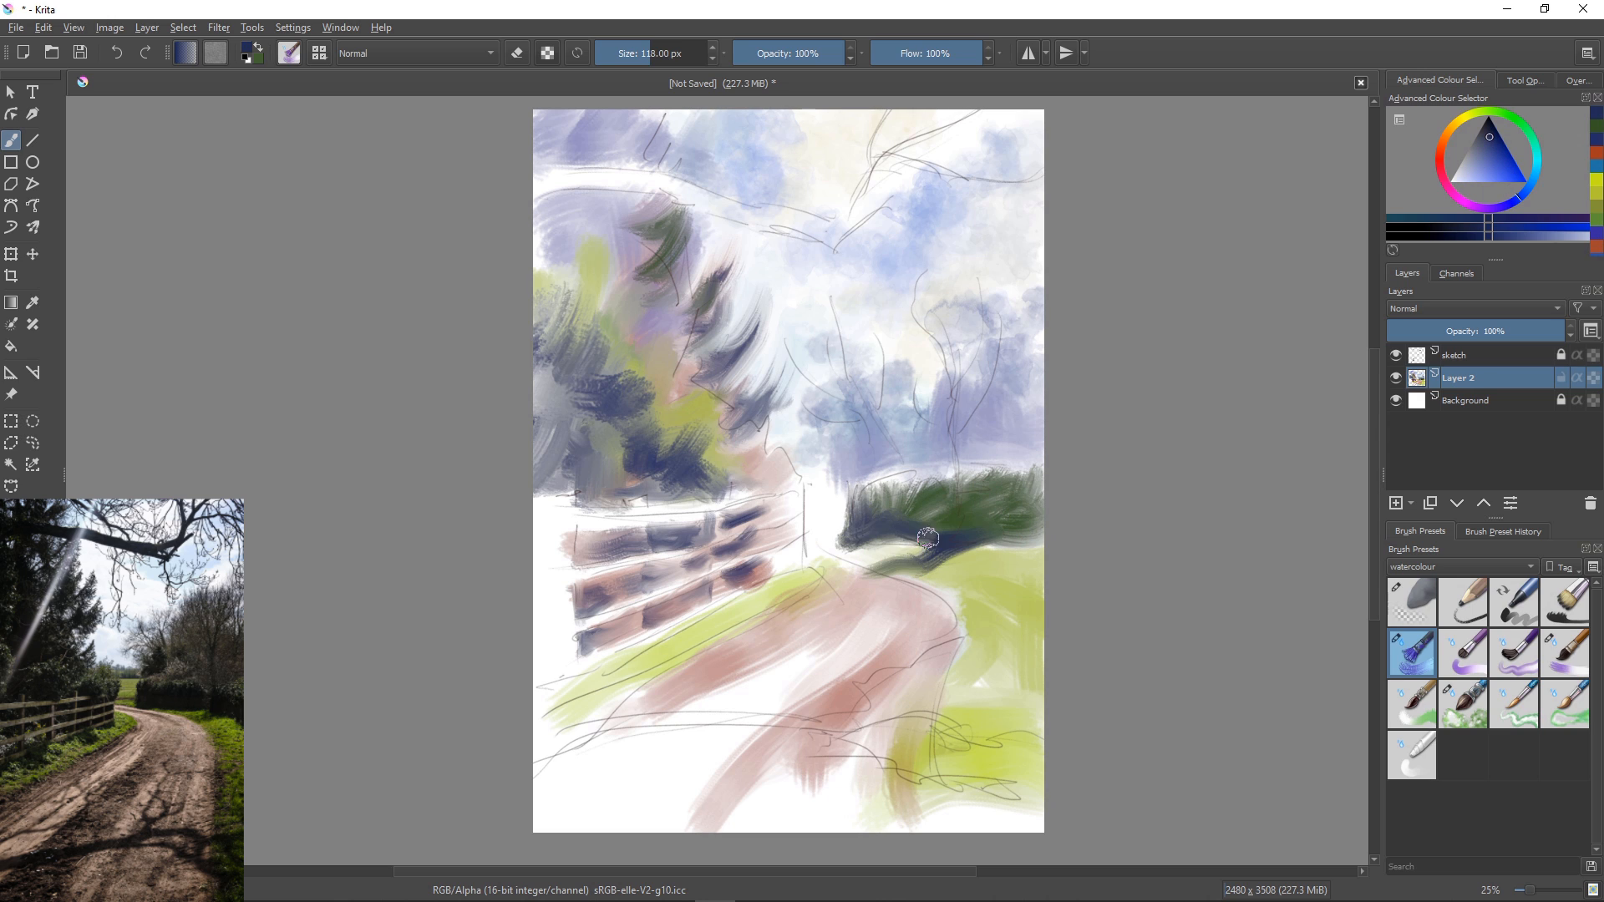
Paint the distant field in the gap between the large tree and the hedge in mustard yellow.
click(1462, 117)
click(1478, 175)
mouse_move(836, 502)
mouse_down()
mouse_move(827, 539)
mouse_move(794, 469)
mouse_move(823, 526)
mouse_up()
click(1500, 168)
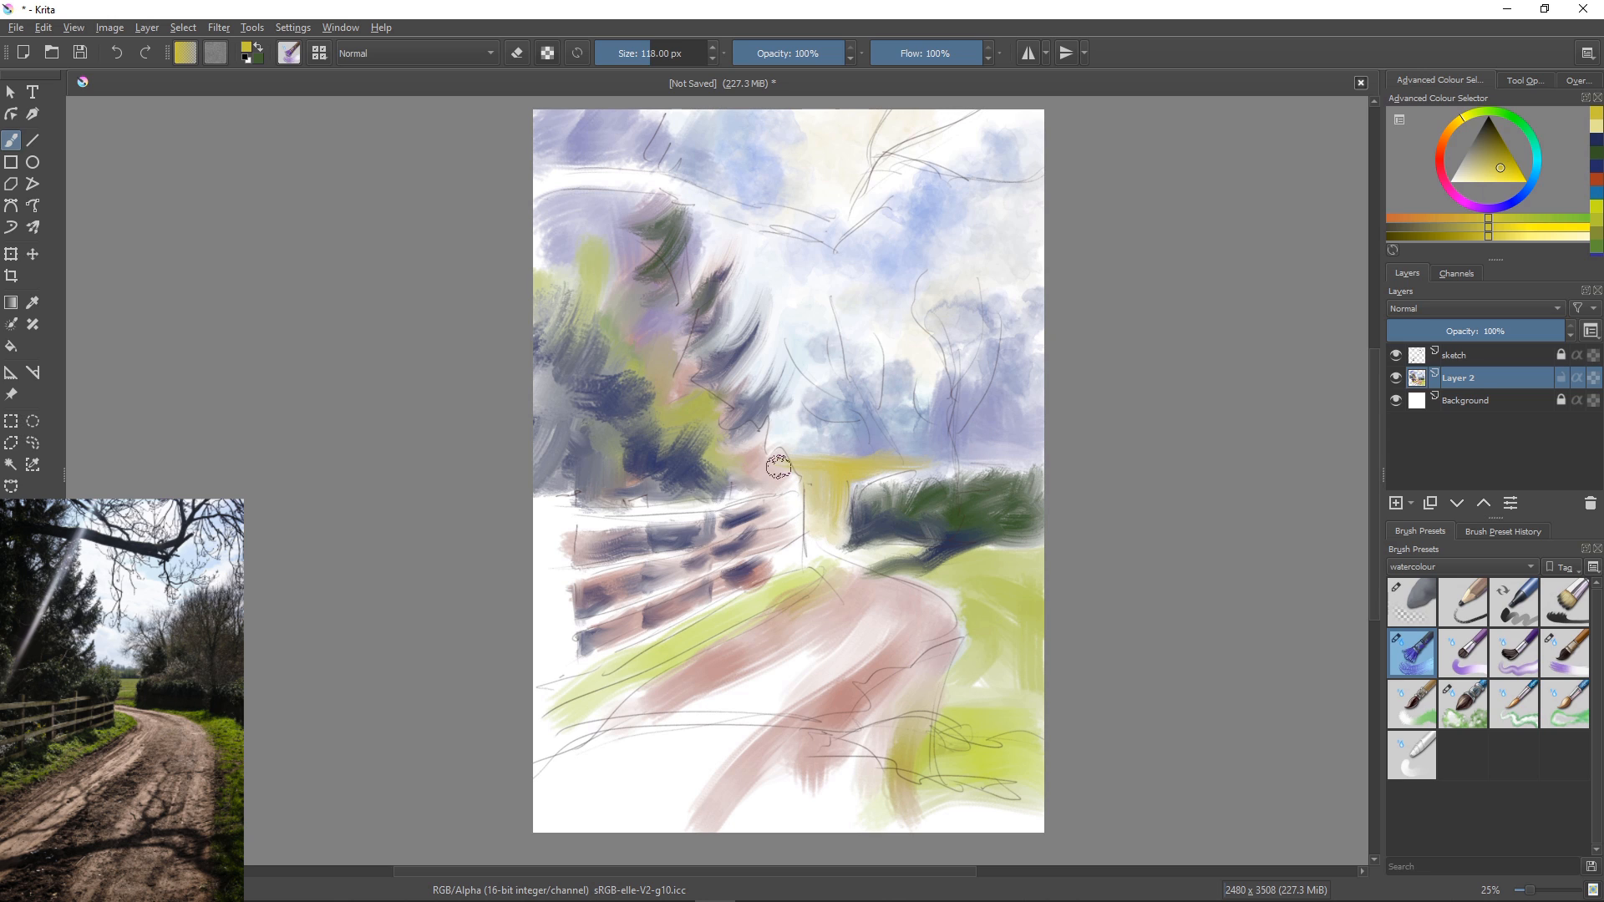
Sample the hedge's dark green and shade the grass verges along the fence base and on the far side of the track.
alt+click(974, 514)
mouse_move(974, 591)
mouse_down()
mouse_move(917, 663)
mouse_move(948, 632)
mouse_up()
drag(796, 555, 742, 574)
mouse_move(622, 662)
mouse_down()
mouse_move(569, 676)
mouse_move(656, 652)
mouse_up()
drag(656, 652, 721, 618)
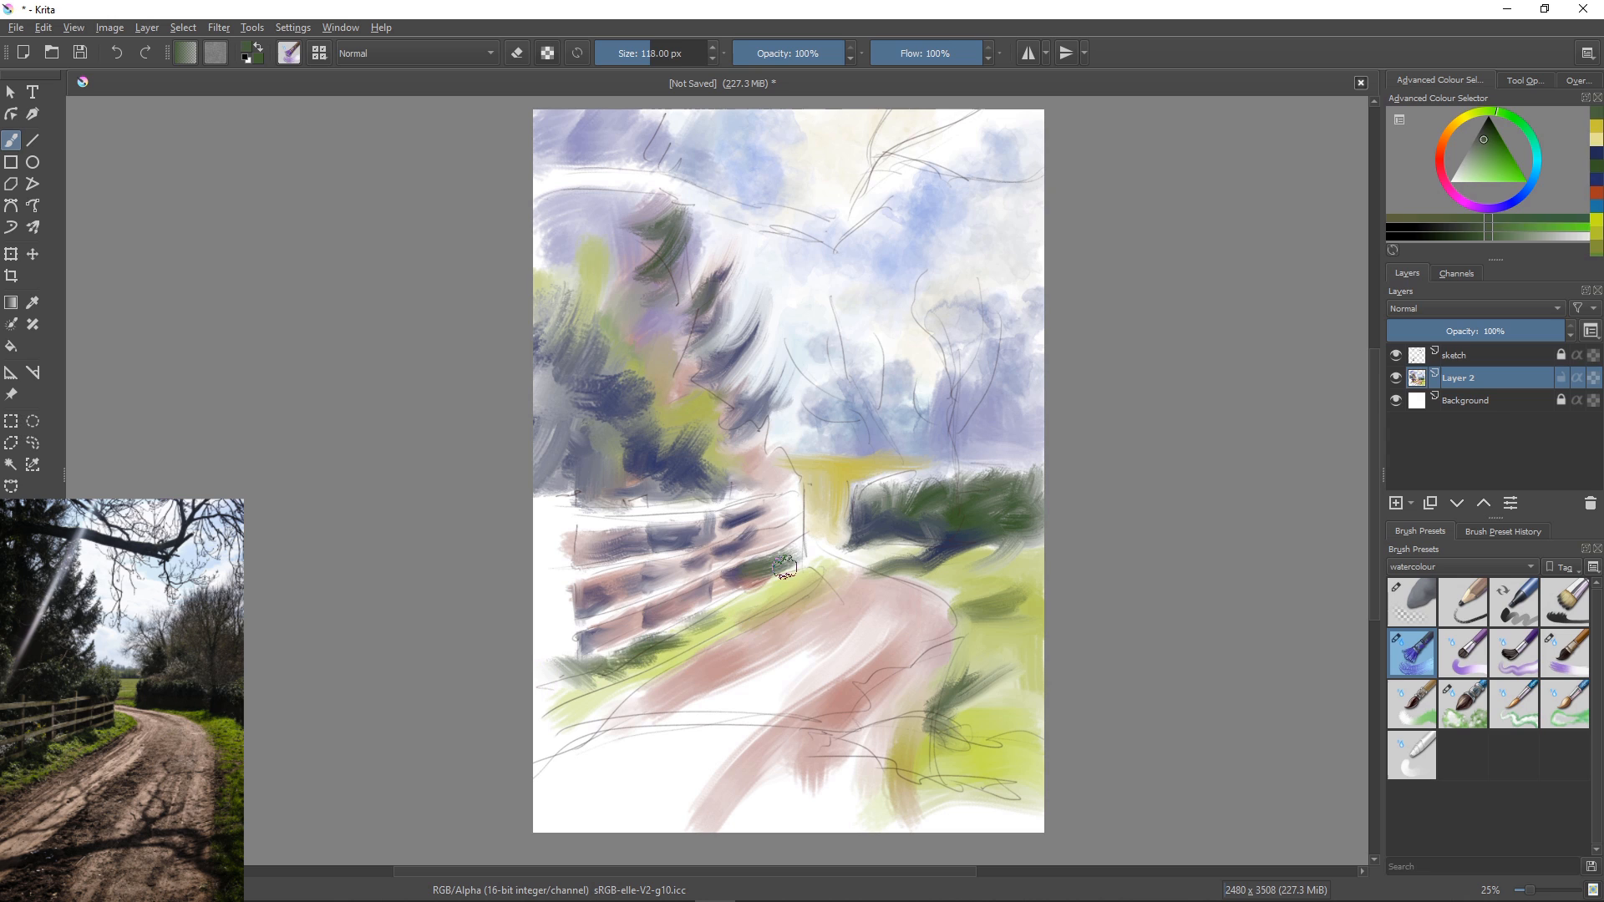
Switch to dark brown and darken the fence-side edge of the track, reducing the brush to 47 px for its near end.
click(1442, 142)
click(1486, 145)
mouse_move(823, 587)
mouse_down()
mouse_move(631, 697)
mouse_move(554, 774)
mouse_up()
key(bracketleft)
key(bracketleft)
key(bracketleft)
key(bracketleft)
key(bracketleft)
key(bracketleft)
key(bracketleft)
key(bracketleft)
key(bracketleft)
key(bracketleft)
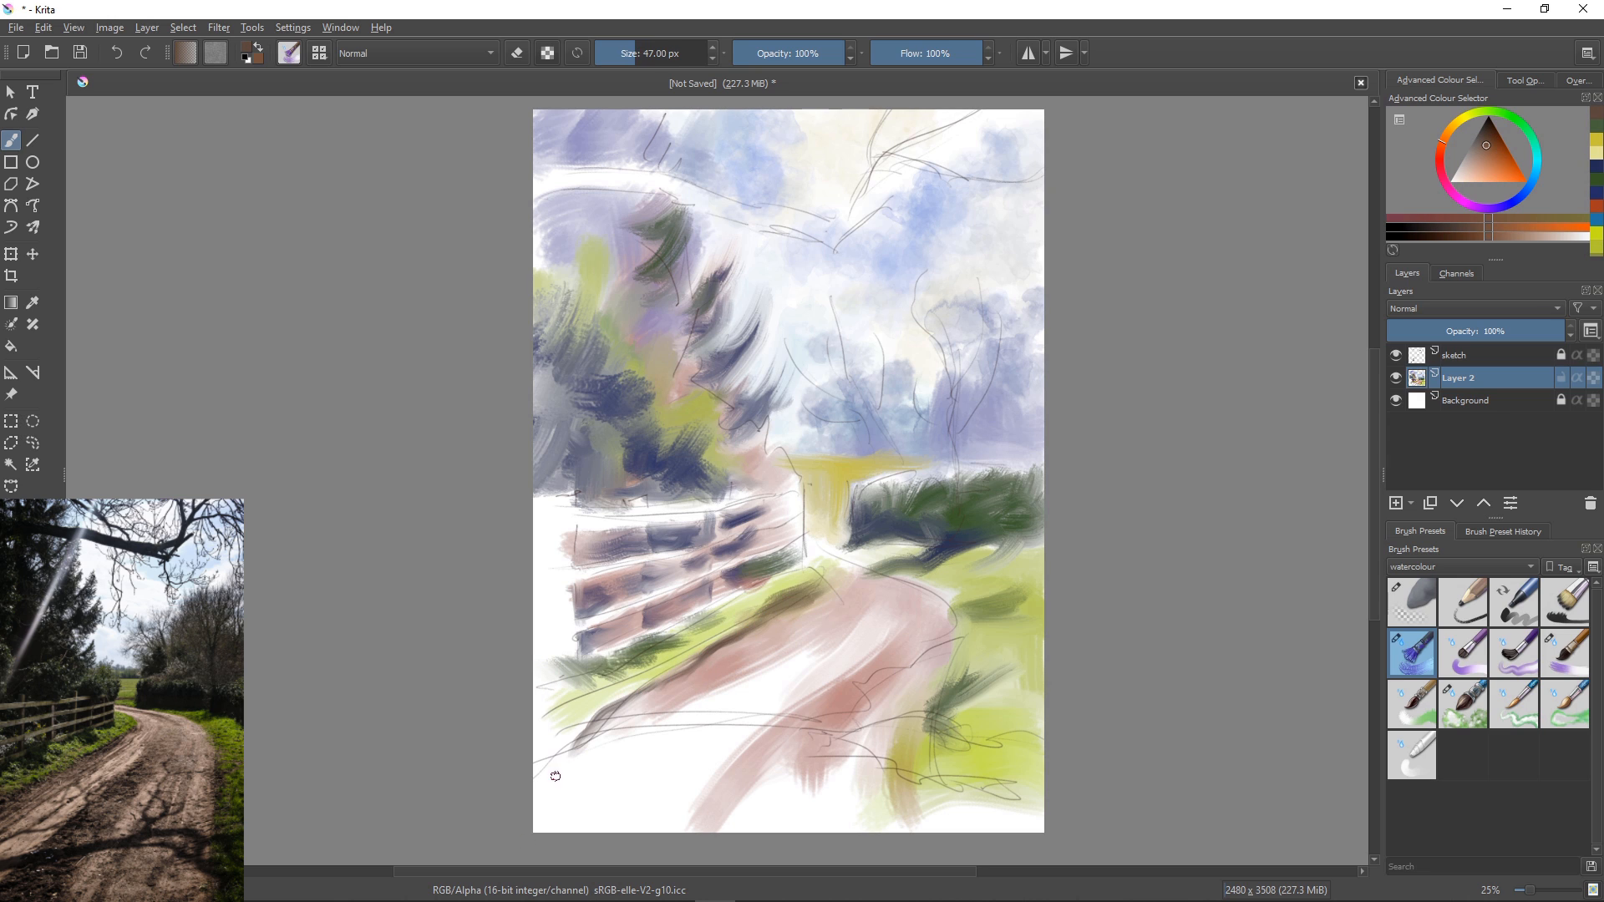
drag(624, 700, 549, 779)
drag(631, 708, 544, 798)
Enlarge the brush to 246 px and sweep broad brown strokes along the fence-side foreground of the track.
key(bracketright)
key(bracketright)
key(bracketright)
key(bracketright)
key(bracketright)
key(bracketright)
key(bracketright)
key(bracketright)
key(bracketright)
key(bracketright)
key(bracketright)
key(bracketright)
key(bracketright)
key(bracketright)
key(bracketright)
key(bracketright)
key(bracketright)
key(bracketright)
key(bracketright)
key(bracketright)
drag(687, 670, 543, 759)
drag(611, 746, 535, 811)
mouse_move(771, 689)
mouse_down()
mouse_move(537, 809)
mouse_move(530, 831)
mouse_up()
drag(580, 722, 547, 770)
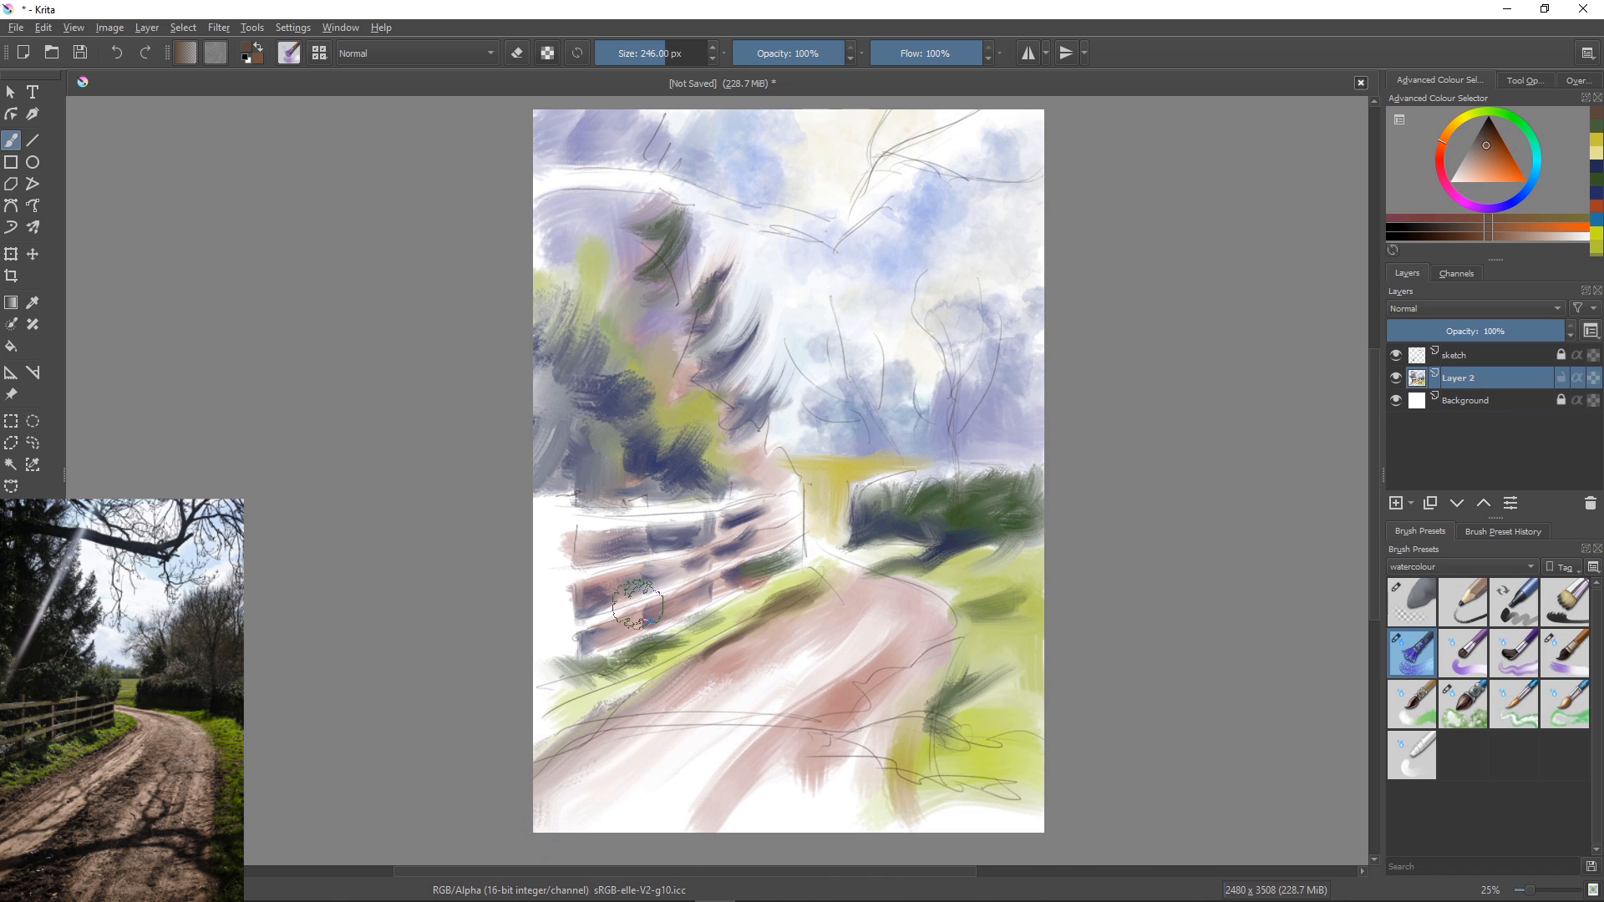
Reduce the brush to 63 px and paint a dark brown edge on the hedge side of the track.
key(bracketleft)
key(bracketleft)
key(bracketleft)
key(bracketleft)
key(bracketleft)
key(bracketleft)
key(bracketleft)
key(bracketleft)
key(bracketleft)
key(bracketleft)
key(bracketleft)
key(bracketleft)
key(bracketleft)
key(bracketleft)
key(bracketleft)
key(bracketleft)
key(bracketleft)
key(bracketleft)
key(bracketleft)
key(bracketleft)
drag(949, 651, 869, 831)
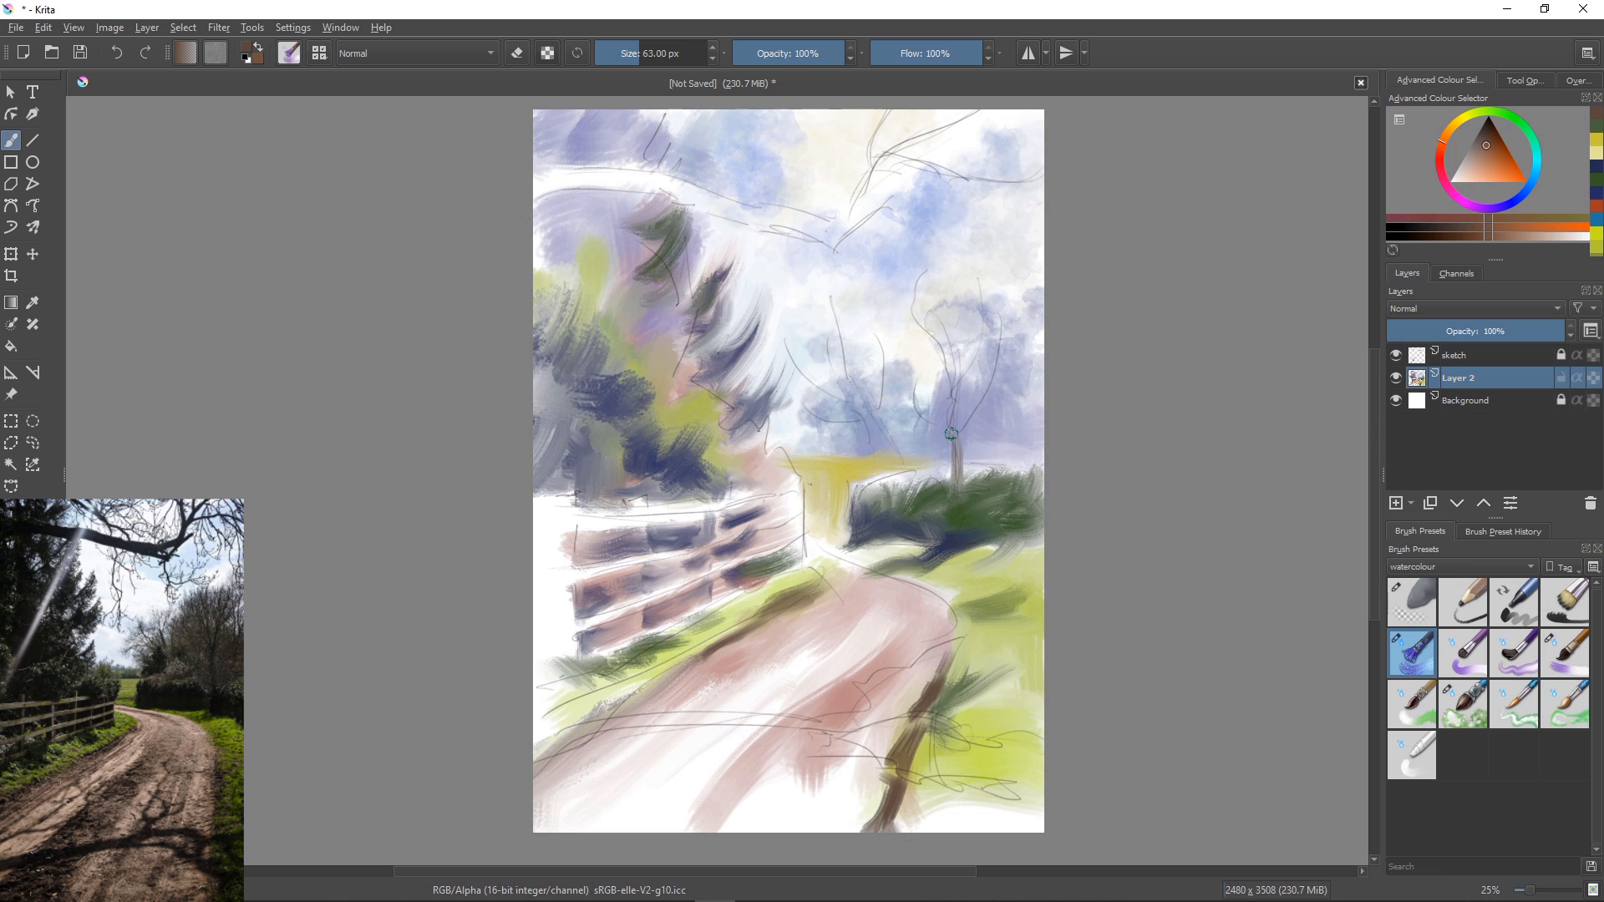
Switch to deep blue, enlarge the brush to 365 px and block in the mass of the trees above the hedge.
click(1513, 201)
click(1497, 150)
key(bracketright)
key(bracketright)
key(bracketright)
key(bracketright)
key(bracketright)
key(bracketright)
key(bracketright)
key(bracketright)
key(bracketright)
key(bracketright)
key(bracketright)
key(bracketright)
key(bracketright)
key(bracketright)
key(bracketright)
key(bracketright)
key(bracketright)
key(bracketright)
key(bracketright)
key(bracketright)
drag(1000, 391, 979, 461)
drag(1030, 370, 1016, 458)
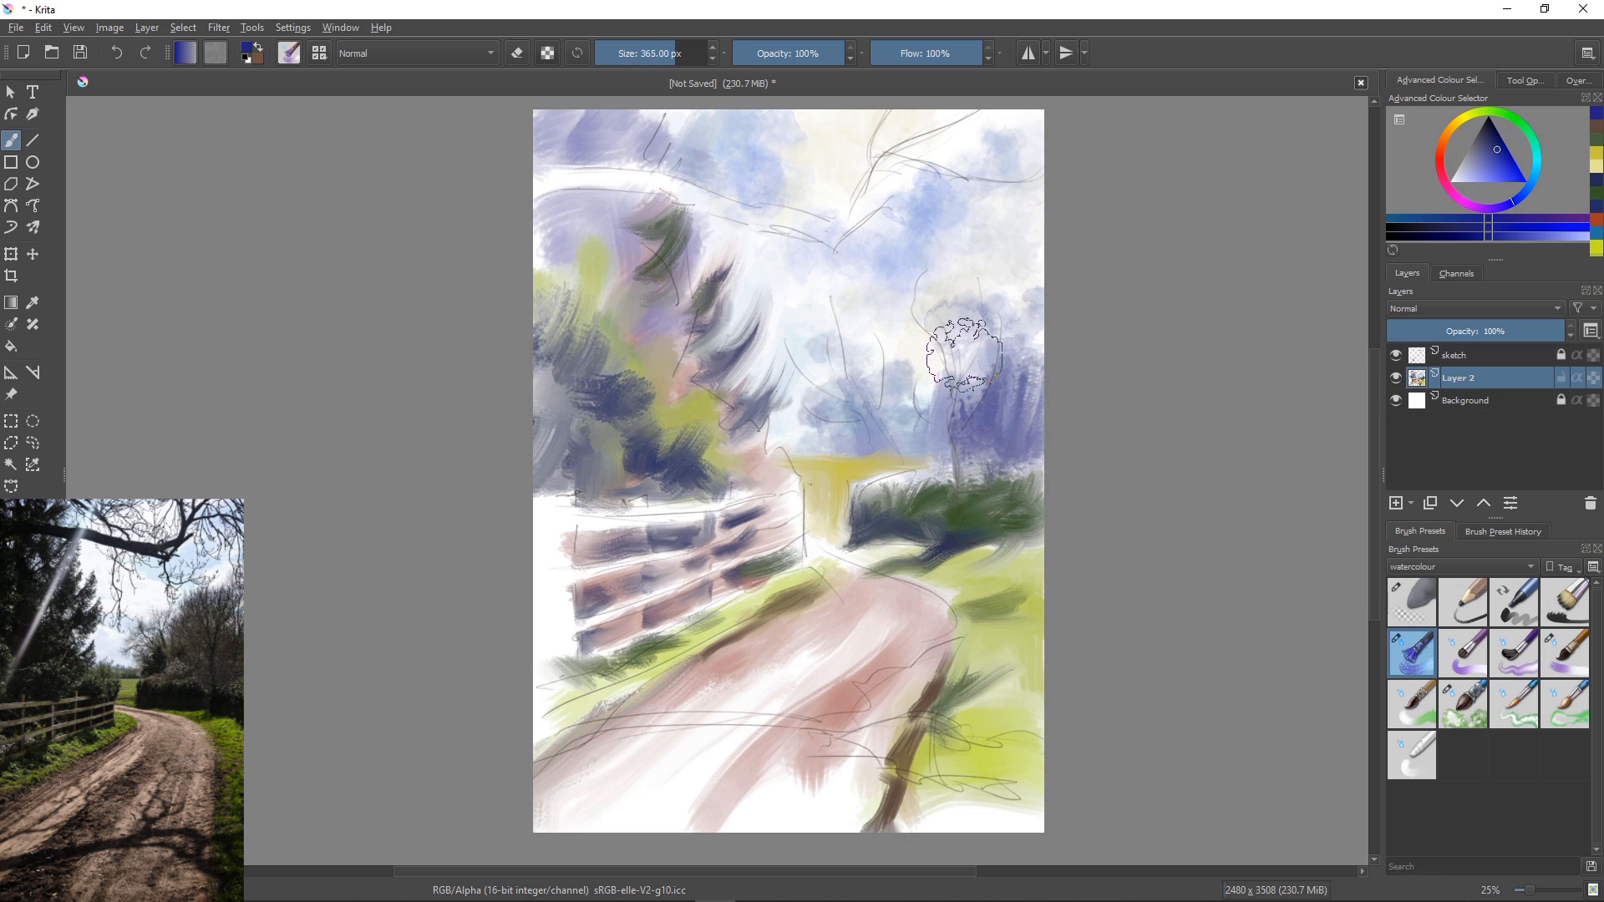
drag(956, 347, 971, 408)
Reduce the brush to 176 px and paint feathery blue foliage strokes over the crowns of the distant trees.
key(bracketleft)
key(bracketleft)
key(bracketleft)
key(bracketleft)
key(bracketleft)
drag(979, 297, 986, 391)
drag(1033, 294, 1021, 376)
drag(946, 331, 959, 401)
drag(900, 336, 896, 401)
drag(900, 343, 941, 434)
mouse_move(999, 313)
mouse_down()
mouse_move(965, 381)
mouse_move(963, 364)
mouse_up()
drag(878, 334, 930, 384)
drag(836, 354, 863, 412)
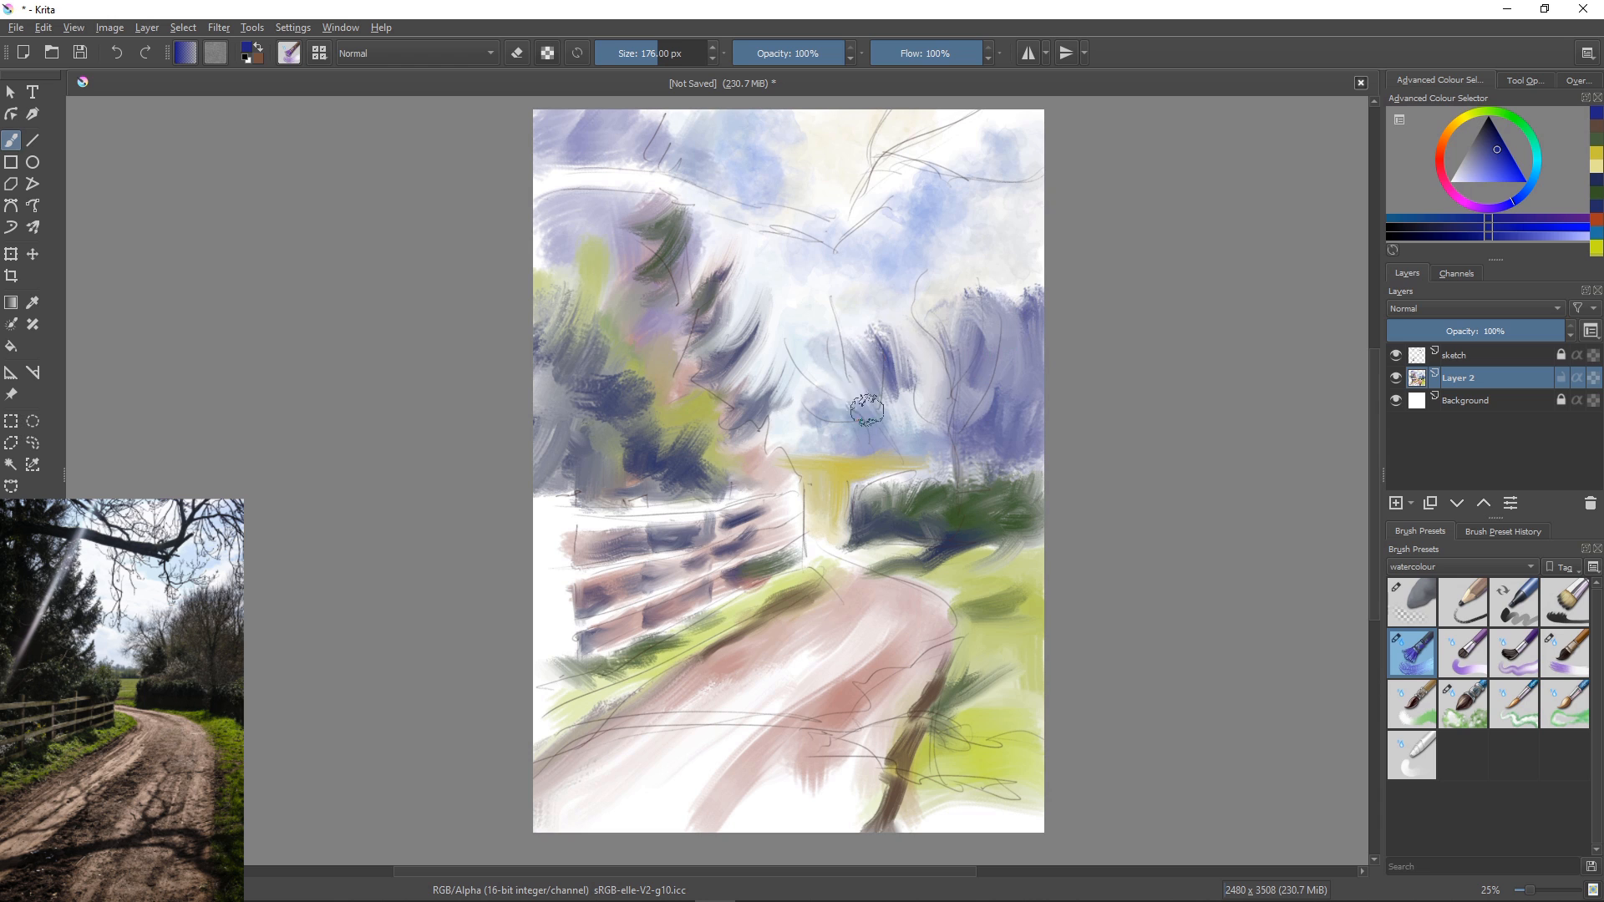
mouse_move(896, 333)
mouse_down()
mouse_move(1021, 465)
mouse_move(969, 458)
mouse_move(838, 376)
mouse_move(868, 418)
mouse_up()
Paint deep blue foliage strokes on the large tree's sky-side edge, lower boughs and crown.
mouse_move(695, 324)
mouse_down()
mouse_move(739, 352)
mouse_move(718, 338)
mouse_up()
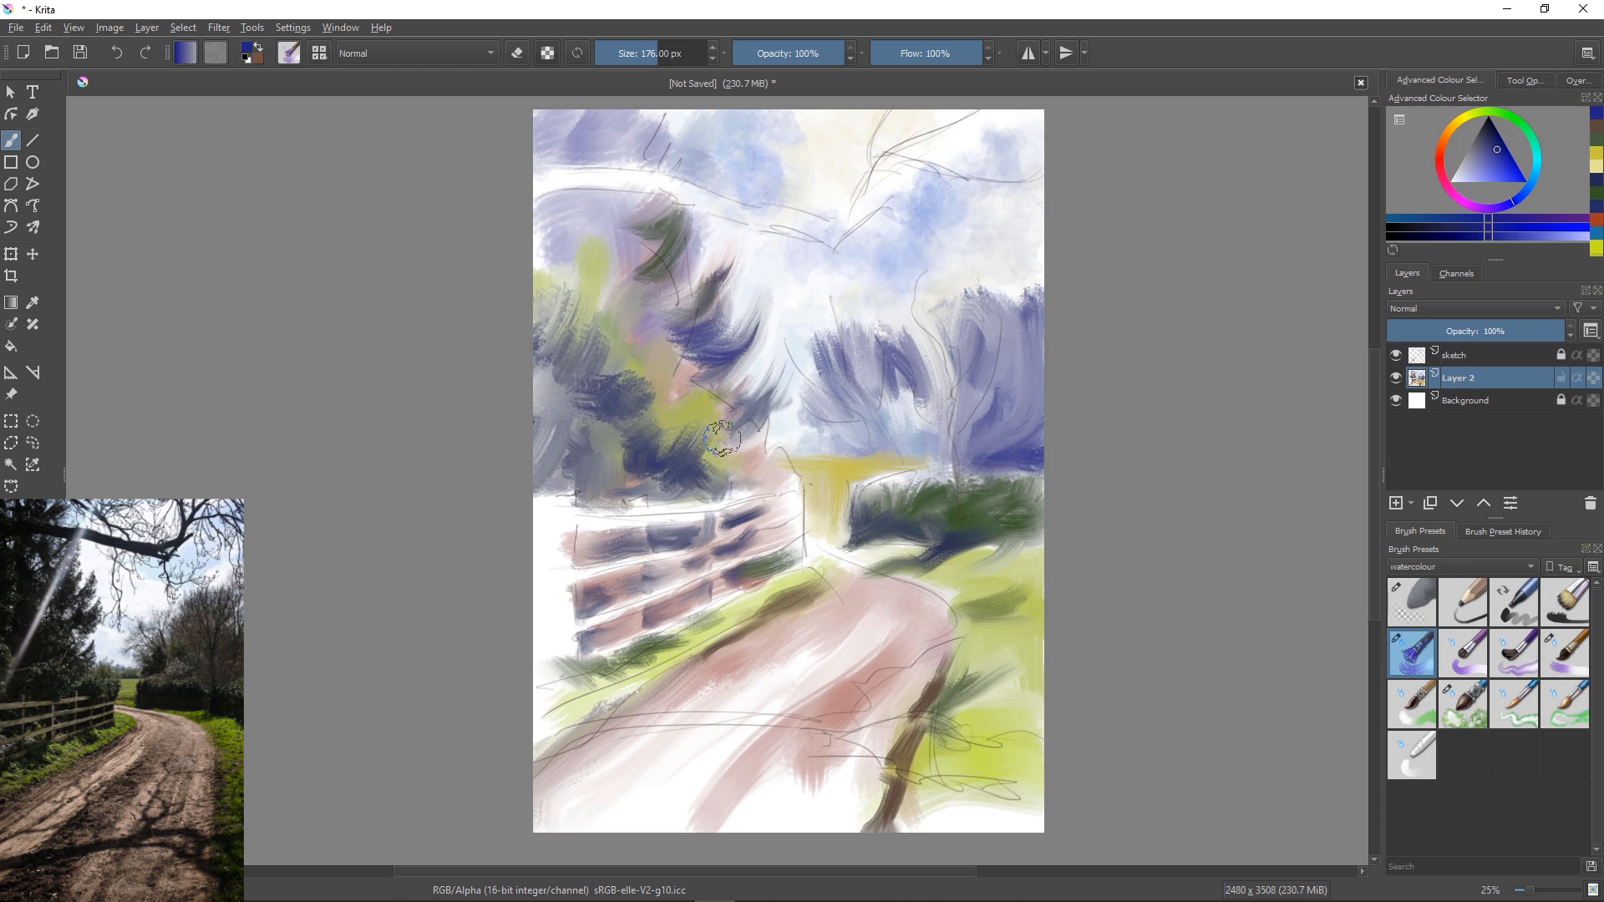
drag(777, 393, 728, 422)
mouse_move(738, 458)
mouse_down()
mouse_move(763, 493)
mouse_move(736, 501)
mouse_move(693, 427)
mouse_up()
mouse_move(588, 207)
mouse_down()
mouse_move(638, 260)
mouse_move(673, 219)
mouse_move(617, 213)
mouse_up()
key(ctrl+z)
Reduce the brush to 96 px and paint deep blue shadows beneath the large tree and between the fence rails.
key(bracketleft)
key(bracketleft)
key(bracketleft)
key(bracketleft)
key(bracketleft)
key(bracketleft)
key(bracketleft)
key(bracketleft)
key(bracketleft)
mouse_move(591, 496)
mouse_down()
mouse_move(615, 498)
mouse_move(542, 490)
mouse_up()
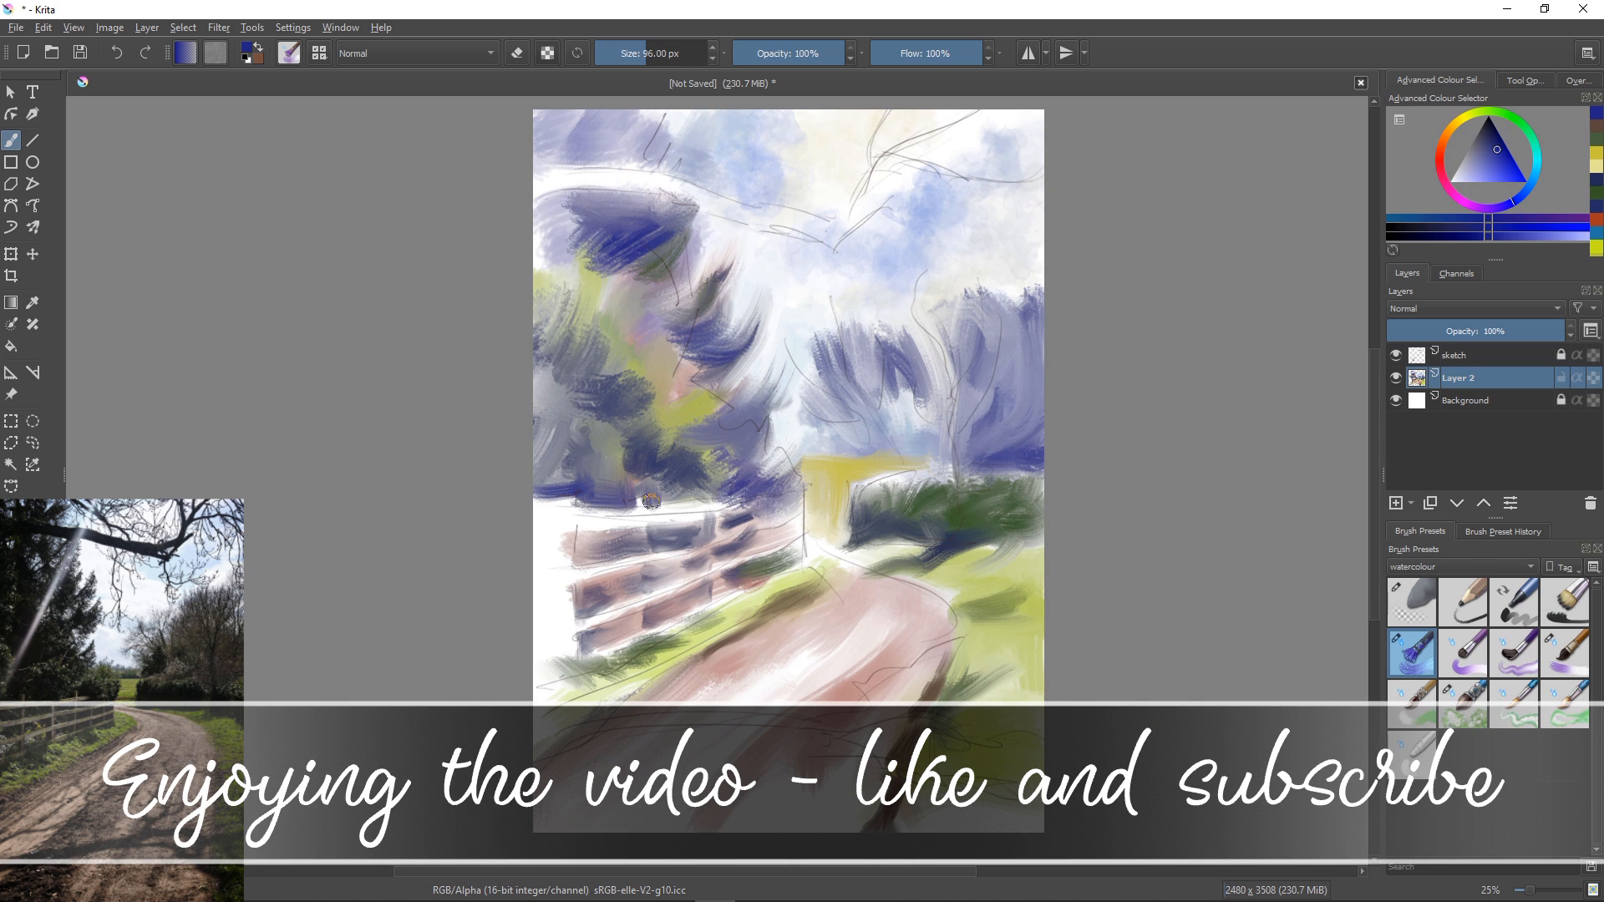
mouse_move(651, 500)
mouse_down()
mouse_move(740, 488)
mouse_move(727, 518)
mouse_up()
drag(704, 524, 535, 670)
drag(564, 595, 535, 626)
drag(559, 550, 515, 566)
Switch to a deep red and paint strokes along the fence rails.
right_click(604, 436)
click(554, 433)
click(589, 442)
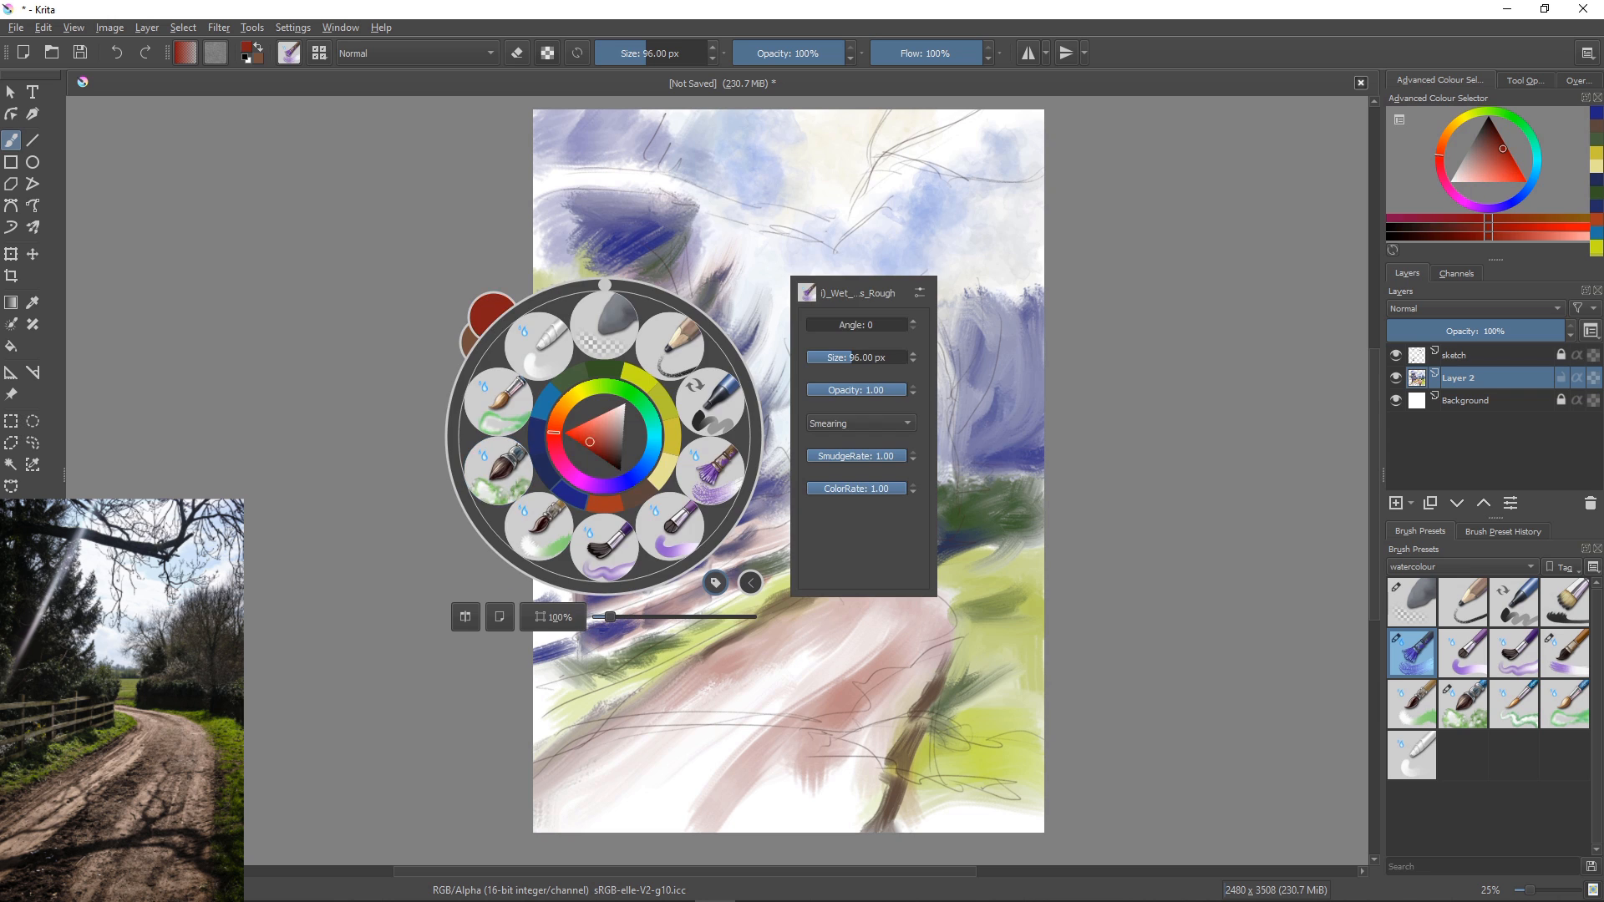
click(493, 575)
drag(610, 511, 537, 522)
drag(688, 510, 585, 523)
drag(673, 552, 535, 576)
Paint the fence rails and posts in golden orange, and lift thin highlights along them with the 35 px soft eraser.
right_click(618, 527)
click(579, 494)
click(607, 516)
drag(568, 506, 571, 655)
drag(642, 608, 537, 644)
drag(750, 536, 639, 565)
drag(714, 517, 707, 615)
drag(650, 528, 642, 603)
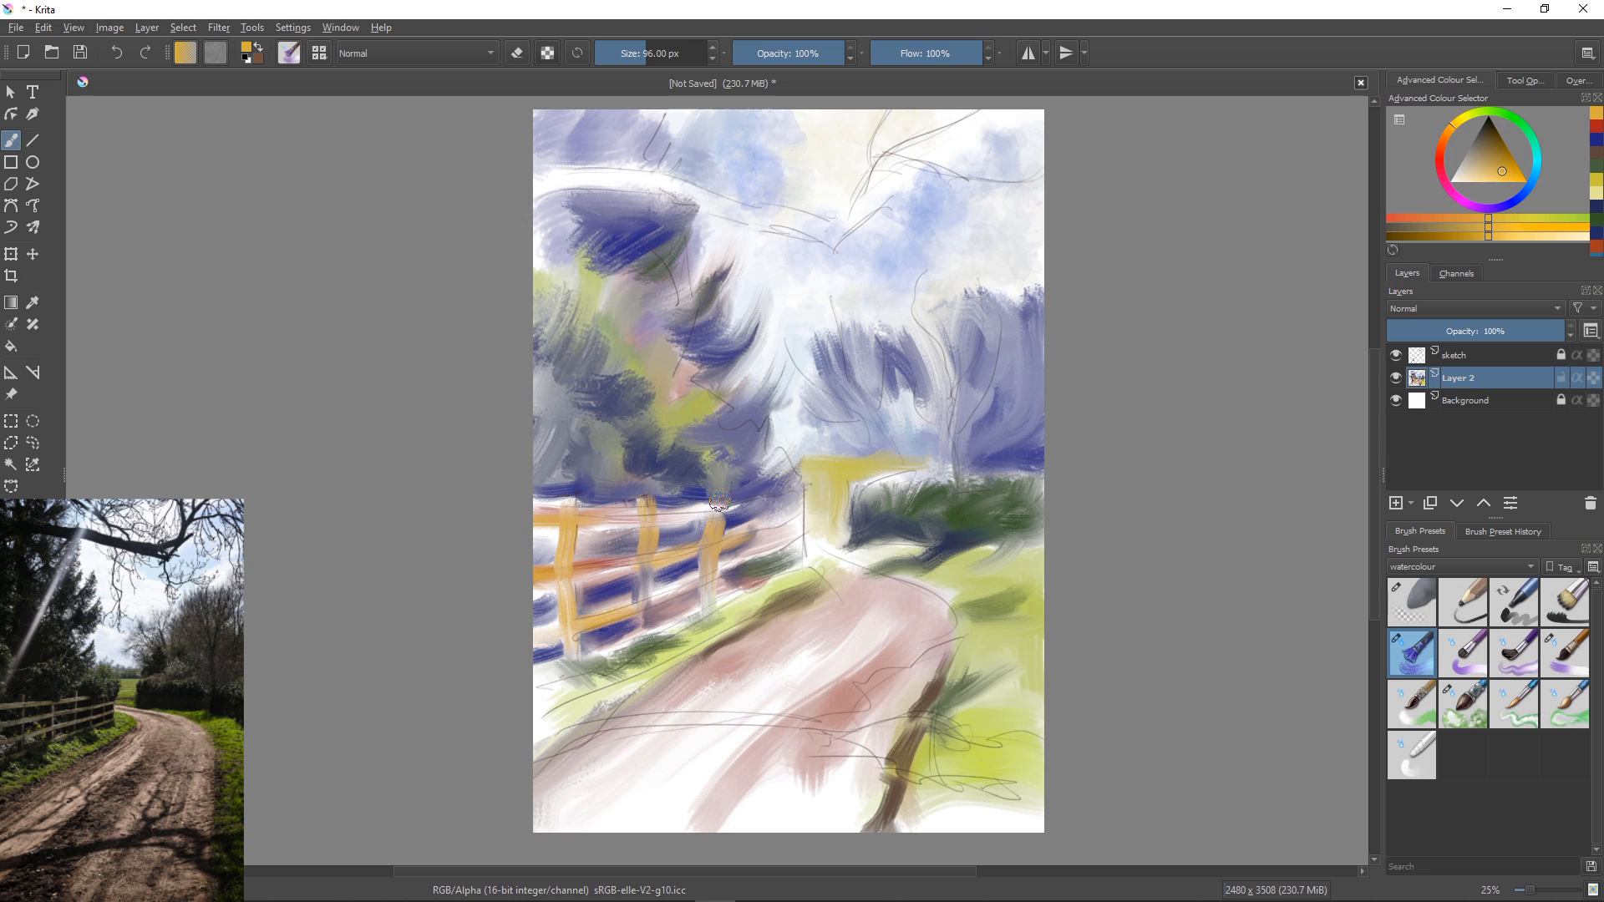
drag(804, 521, 711, 525)
key(e)
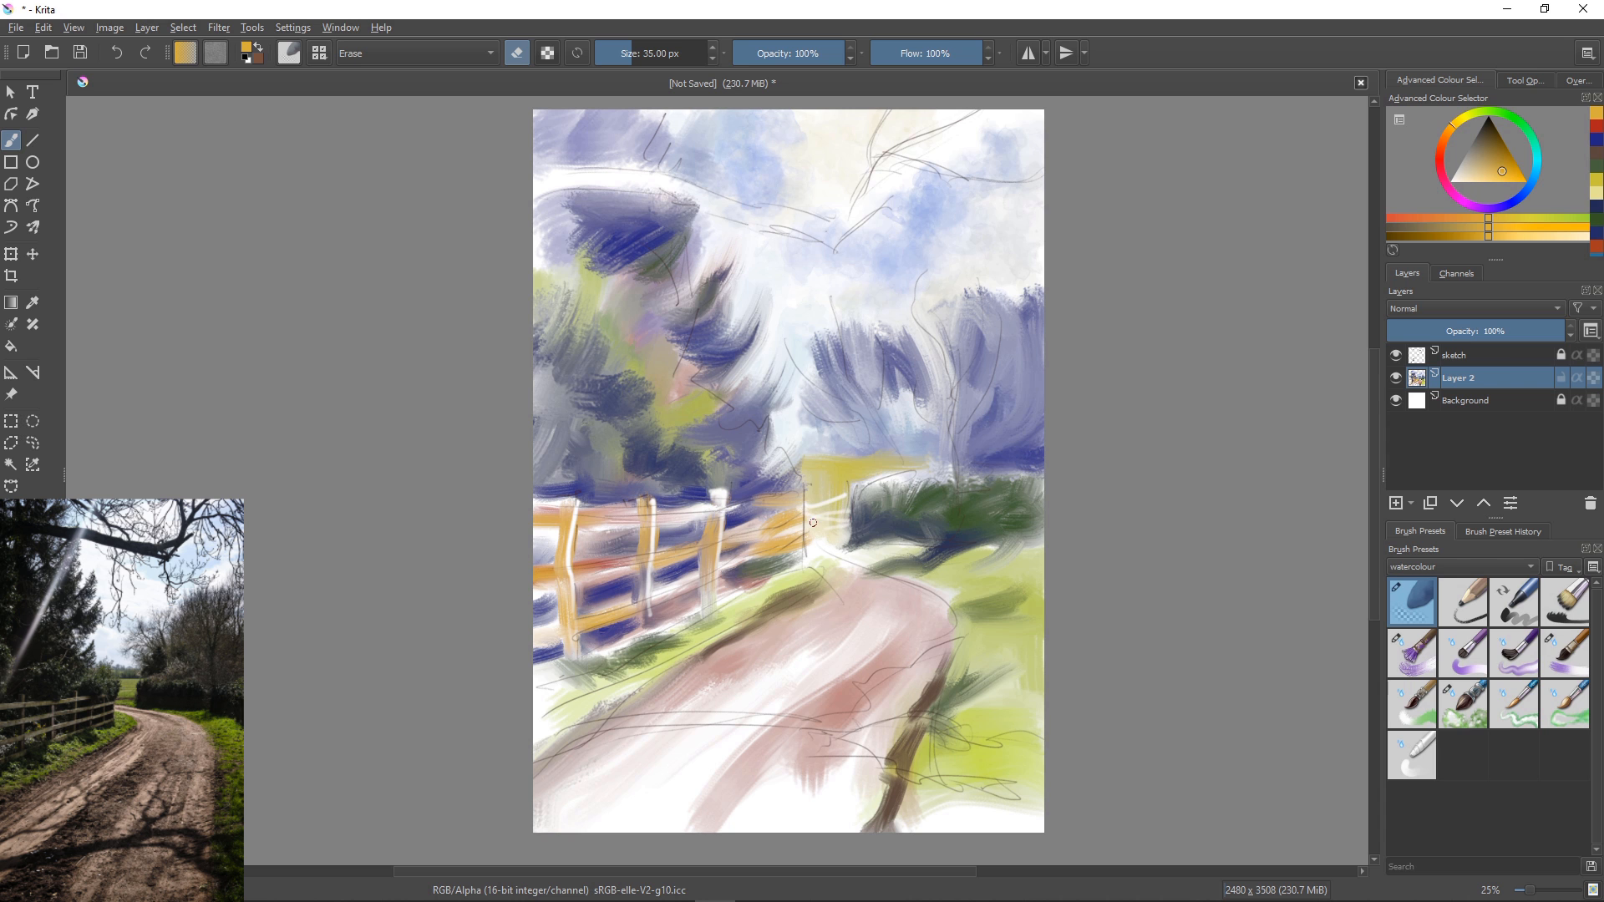
Add a new paint layer above the painted layer and sample a muted violet-blue from the painting.
click(1396, 503)
right_click(553, 436)
click(520, 378)
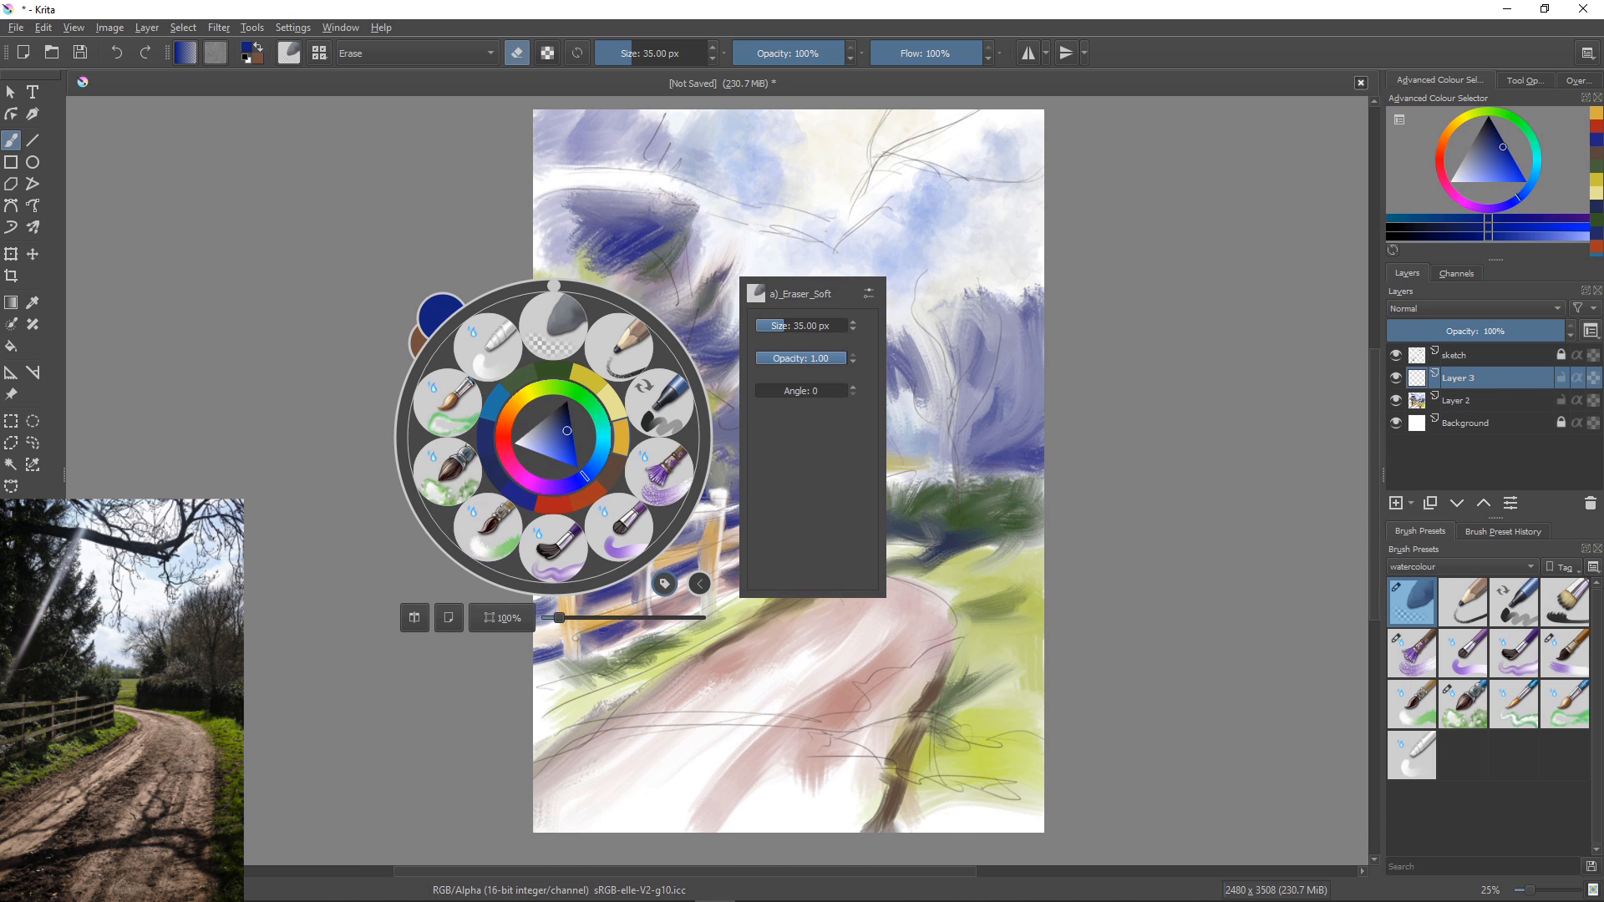
click(499, 617)
click(580, 656)
ctrl+click(581, 656)
scroll(735, 695, down, 8)
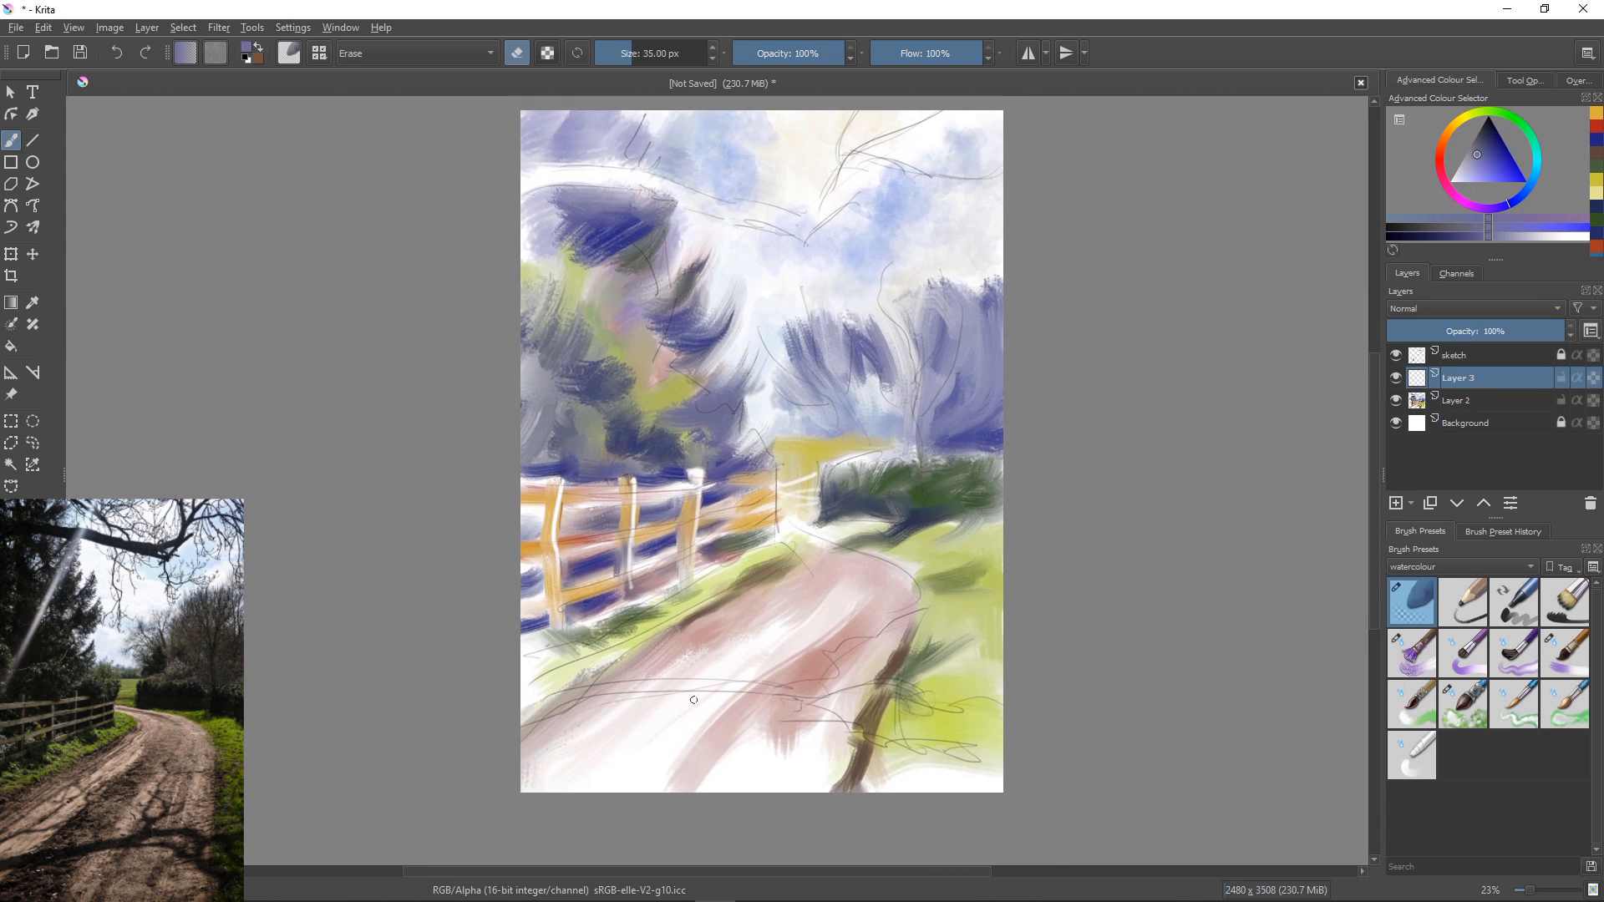
Paint branching violet-blue tree shadows across the track and verges, using a 100 px watercolour brush.
key(slash)
mouse_move(517, 732)
mouse_down()
mouse_move(743, 695)
mouse_move(777, 727)
mouse_move(1003, 748)
mouse_up()
drag(802, 703, 1007, 692)
mouse_move(784, 690)
mouse_down()
mouse_move(887, 630)
mouse_move(989, 604)
mouse_move(907, 585)
mouse_up()
click(1514, 704)
mouse_move(944, 703)
mouse_down()
mouse_move(553, 710)
mouse_move(882, 584)
mouse_up()
drag(680, 635, 887, 559)
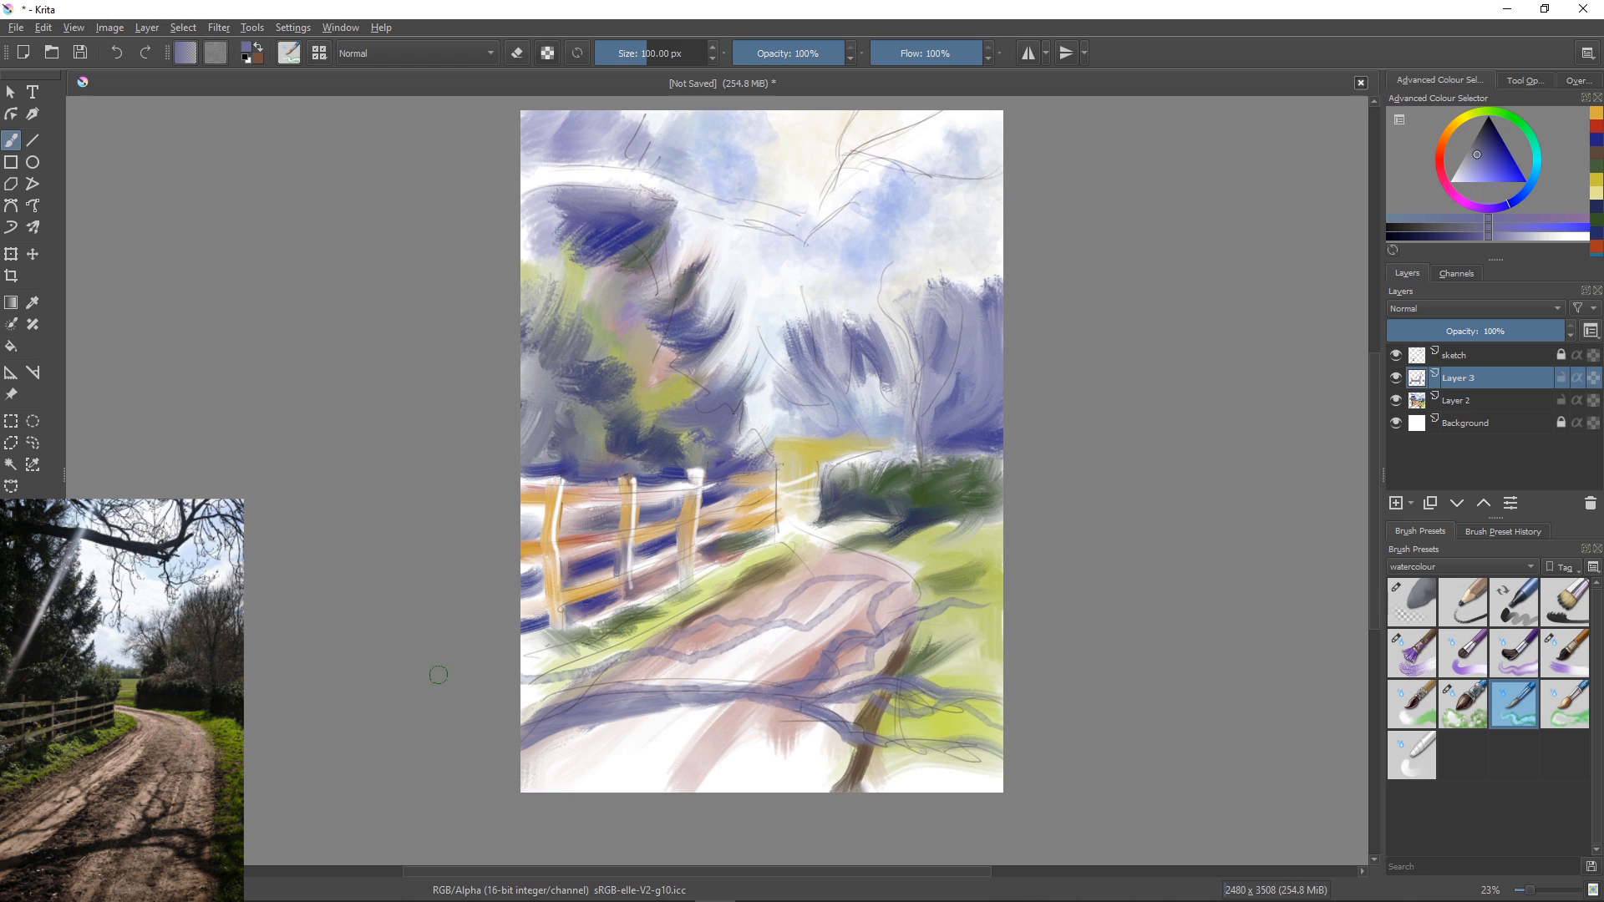
Set the active paint layer's blending mode to Multiply and paint mottled violet-blue texture over the track's foreground with a splattered watercolour brush.
click(1429, 308)
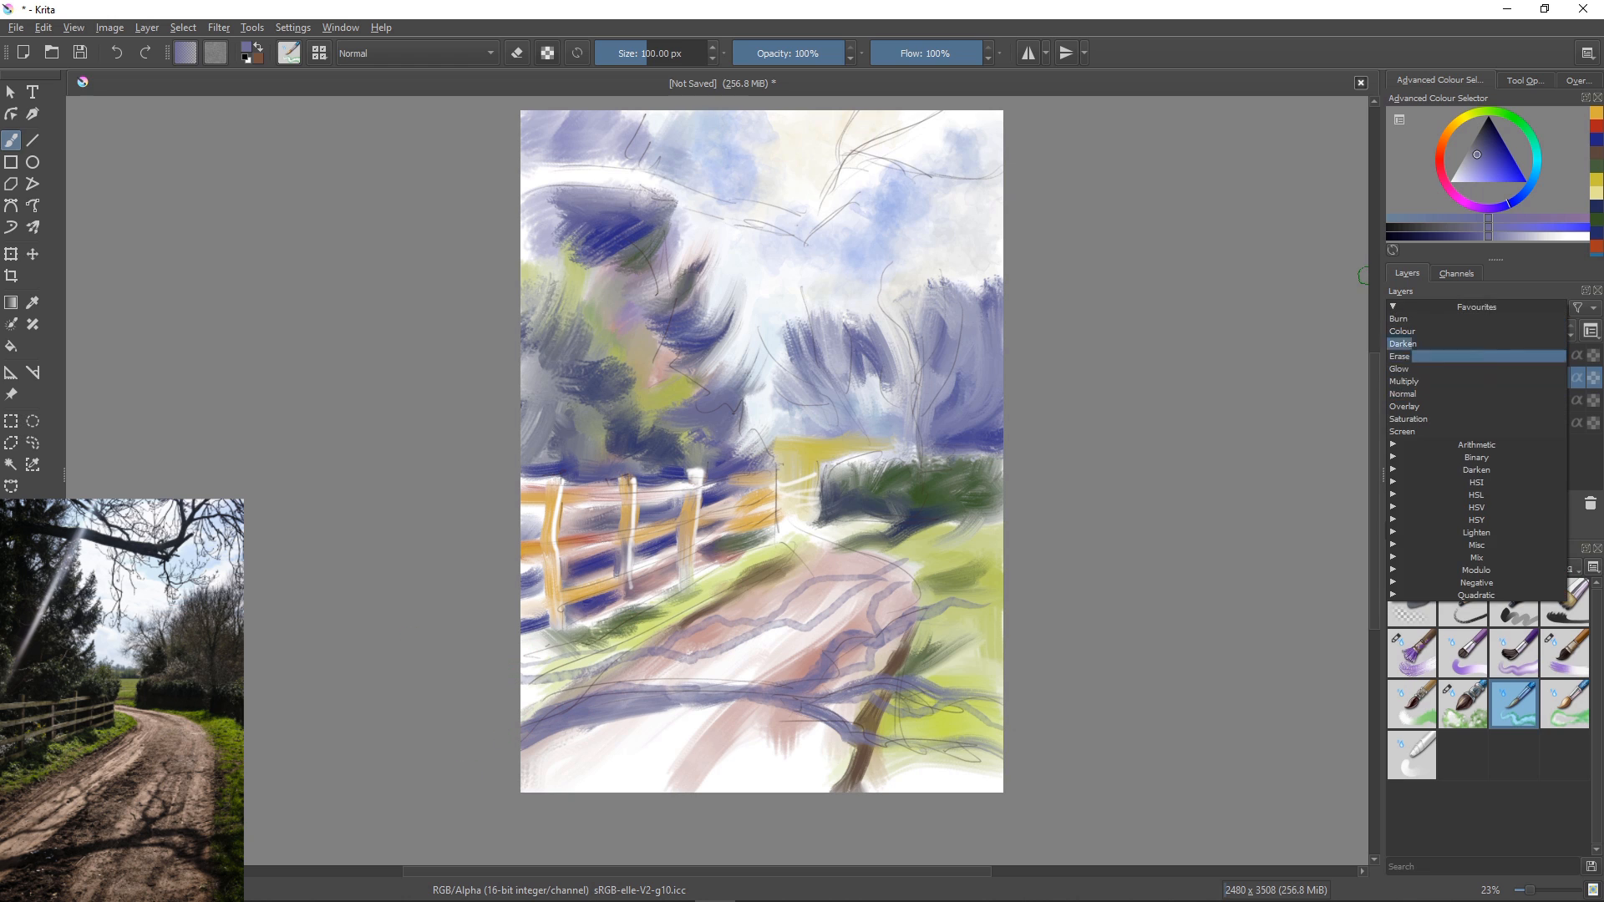
click(1420, 343)
click(1463, 704)
key([)
key([)
key([)
key([)
key([)
key([)
key([)
key([)
key([)
key([)
key([)
mouse_move(681, 686)
mouse_down()
mouse_move(589, 762)
mouse_move(643, 725)
mouse_up()
mouse_move(728, 658)
mouse_down()
mouse_move(781, 639)
mouse_move(675, 687)
mouse_up()
mouse_move(827, 727)
mouse_down()
mouse_move(794, 770)
mouse_move(823, 731)
mouse_up()
key(])
key(])
key(])
key(])
key(])
mouse_move(919, 756)
mouse_down()
mouse_move(889, 786)
mouse_move(748, 775)
mouse_move(1010, 724)
mouse_move(910, 773)
mouse_up()
Choose a dark green and paint mottled foliage texture over the grass verges on both sides of the track.
click(1494, 111)
click(1495, 142)
drag(924, 710, 974, 673)
mouse_move(869, 735)
mouse_down()
mouse_move(925, 794)
mouse_move(960, 784)
mouse_up()
mouse_move(572, 653)
mouse_down()
mouse_move(497, 673)
mouse_move(695, 595)
mouse_up()
mouse_move(585, 673)
mouse_down()
mouse_move(543, 715)
mouse_move(681, 693)
mouse_move(562, 748)
mouse_move(675, 783)
mouse_move(496, 808)
mouse_up()
Switch to a dark red and paint mottled earth texture into the track's foreground with the 342 px brush.
click(1520, 200)
click(1438, 163)
click(1493, 134)
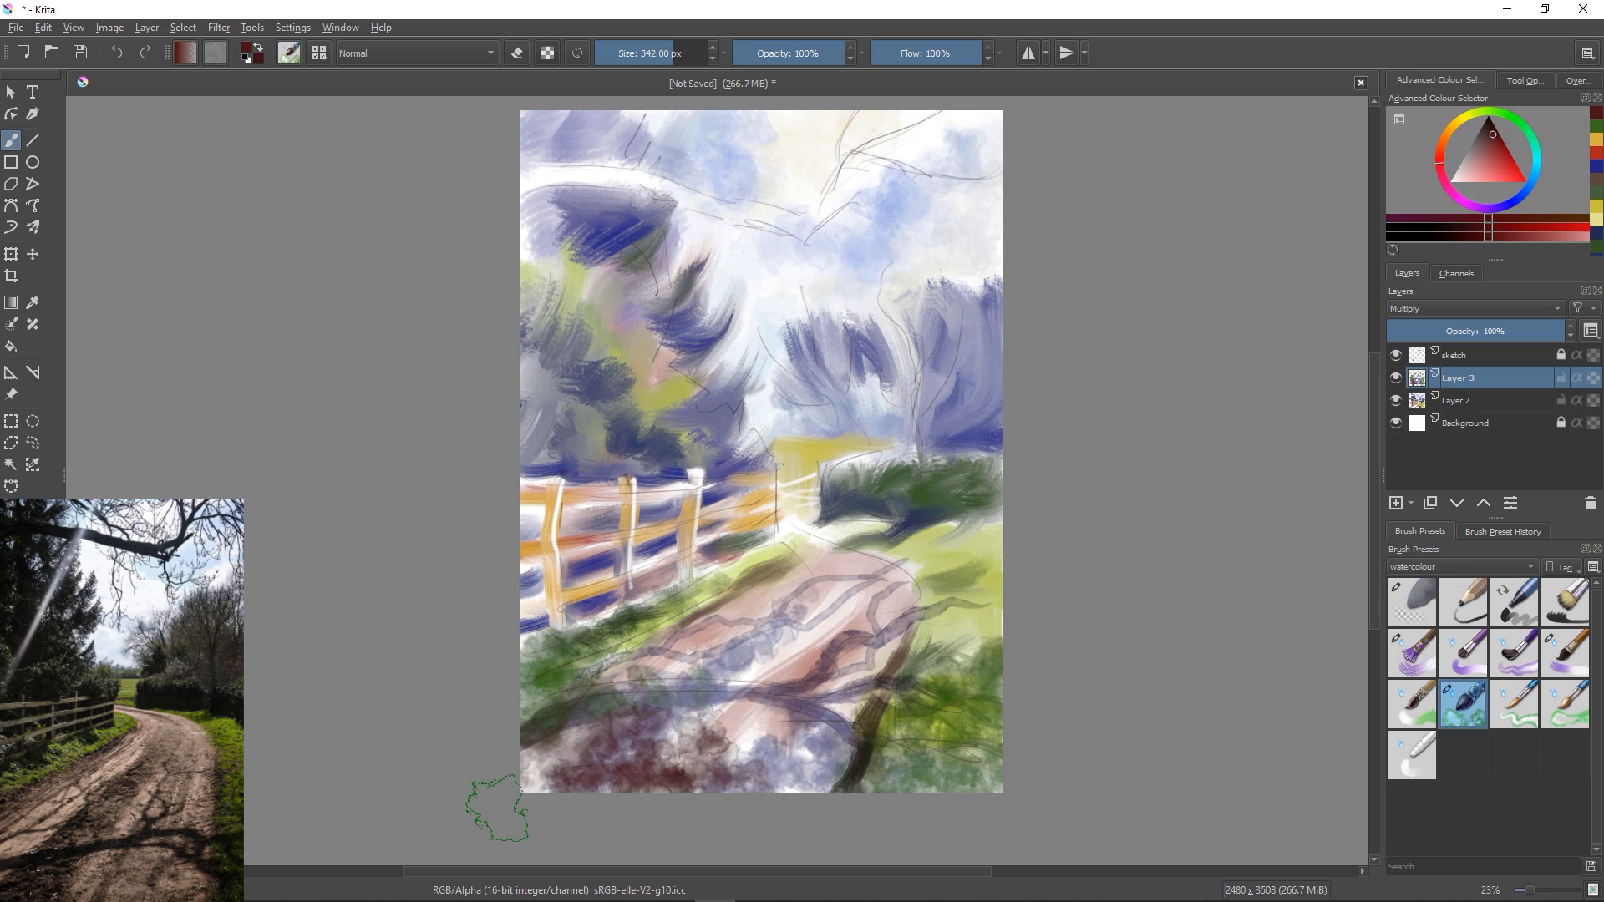
drag(598, 727, 603, 798)
Paint dark red branch shadows across the foreground of the track with a 60 px ragged watercolour brush.
click(1412, 705)
drag(616, 696, 671, 691)
drag(605, 690, 532, 715)
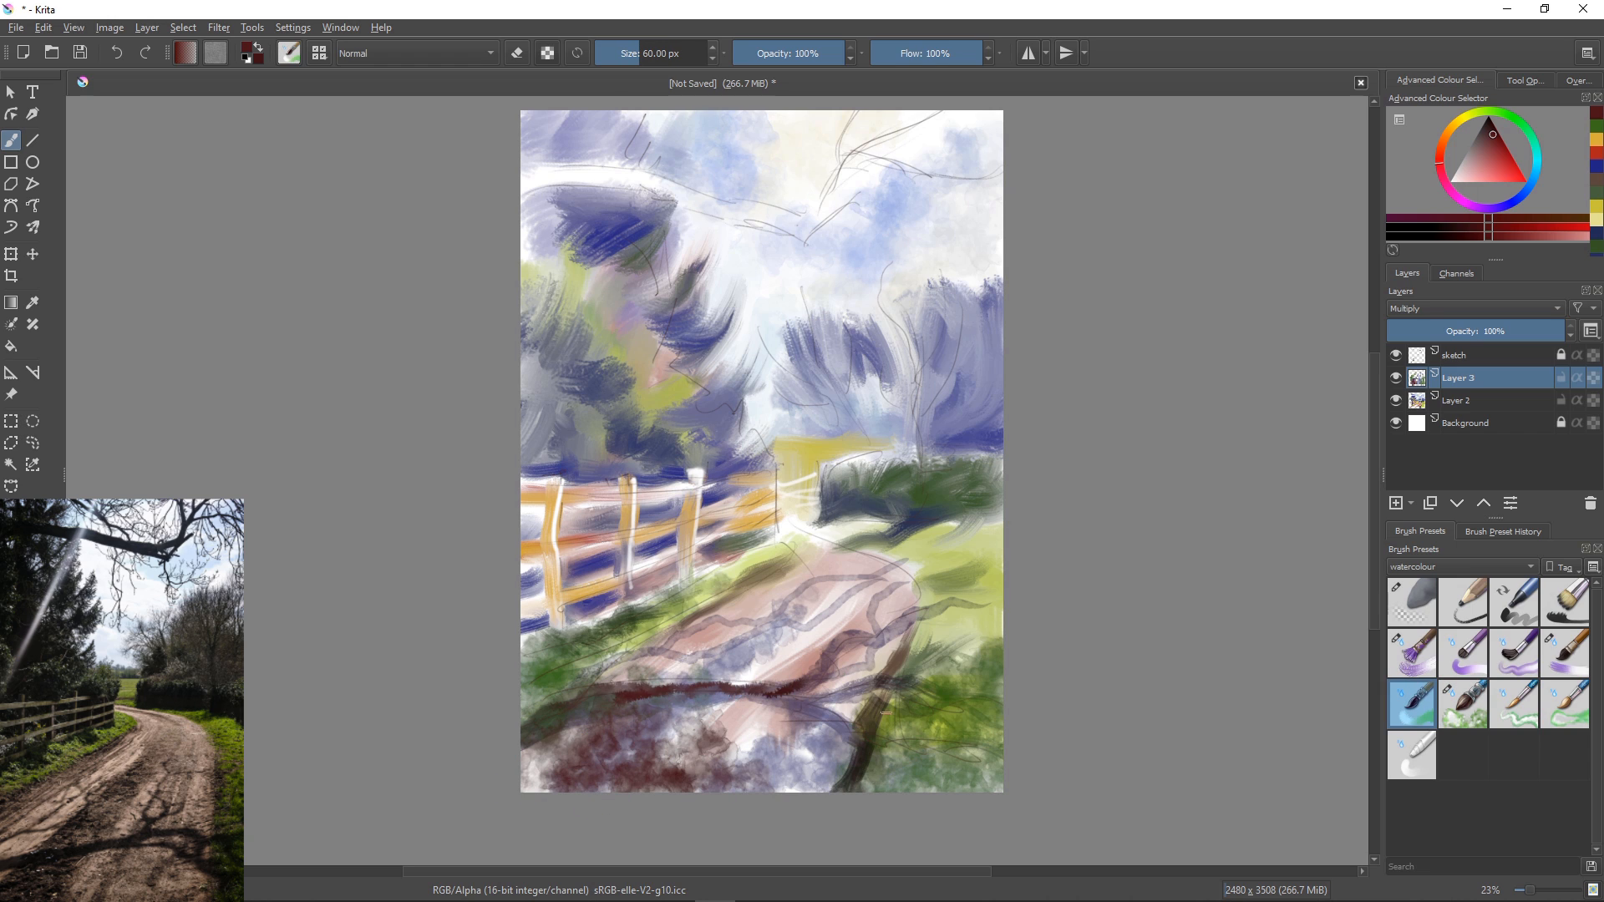
drag(875, 741, 933, 762)
drag(823, 718, 843, 763)
Switch to a deep blue and paint branch shadows across the track and both verges.
click(1522, 193)
click(1498, 148)
drag(879, 682, 991, 696)
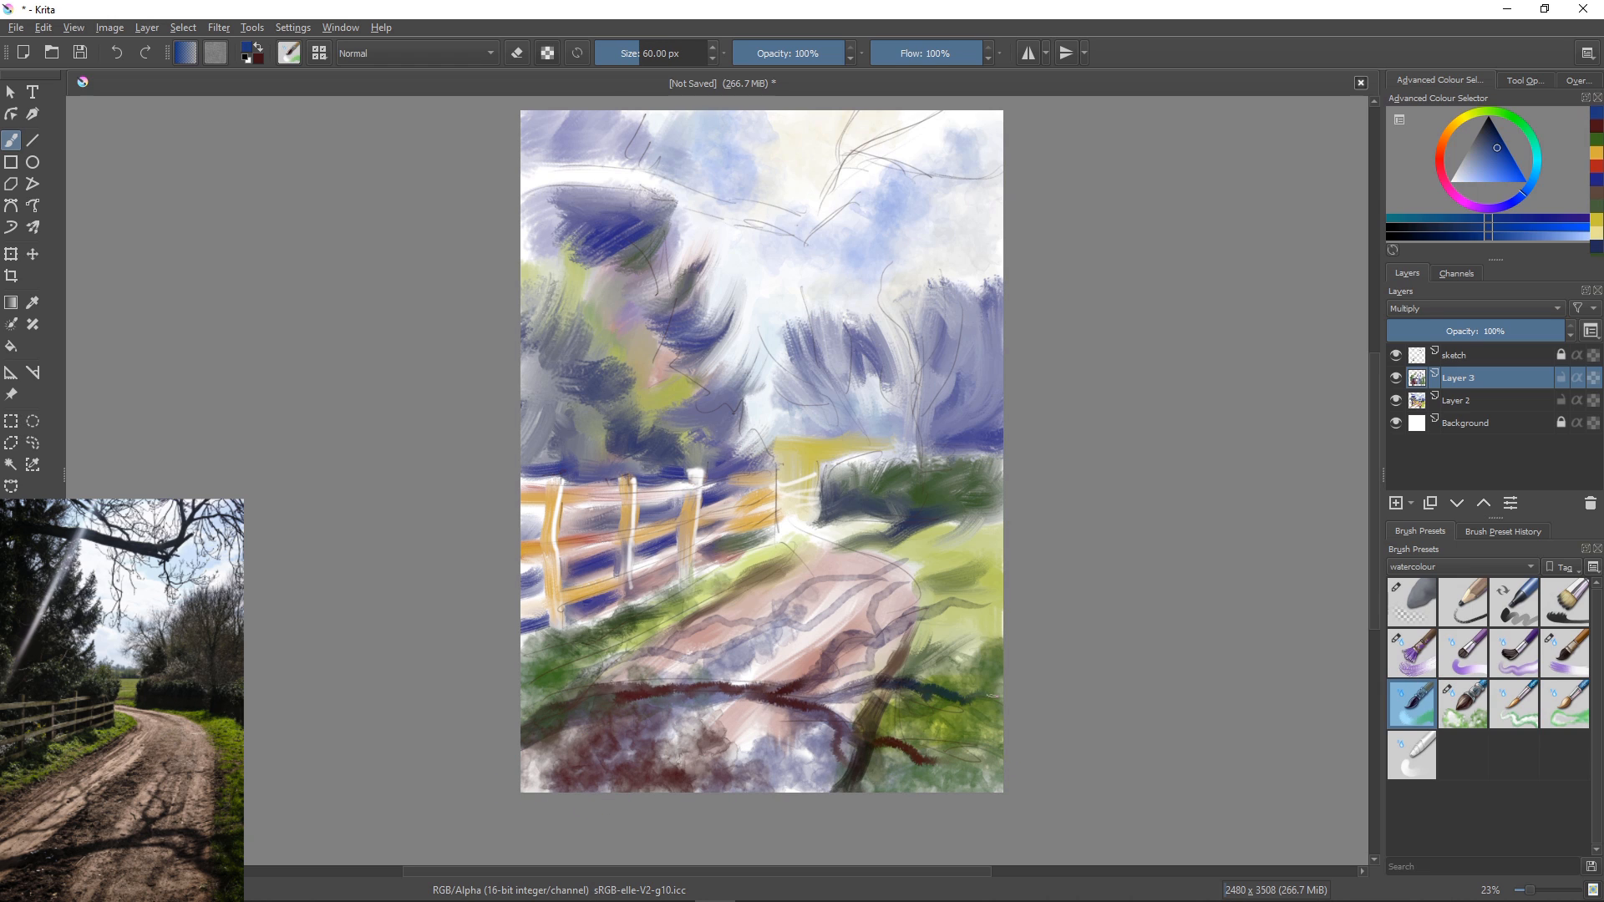
drag(785, 685, 898, 568)
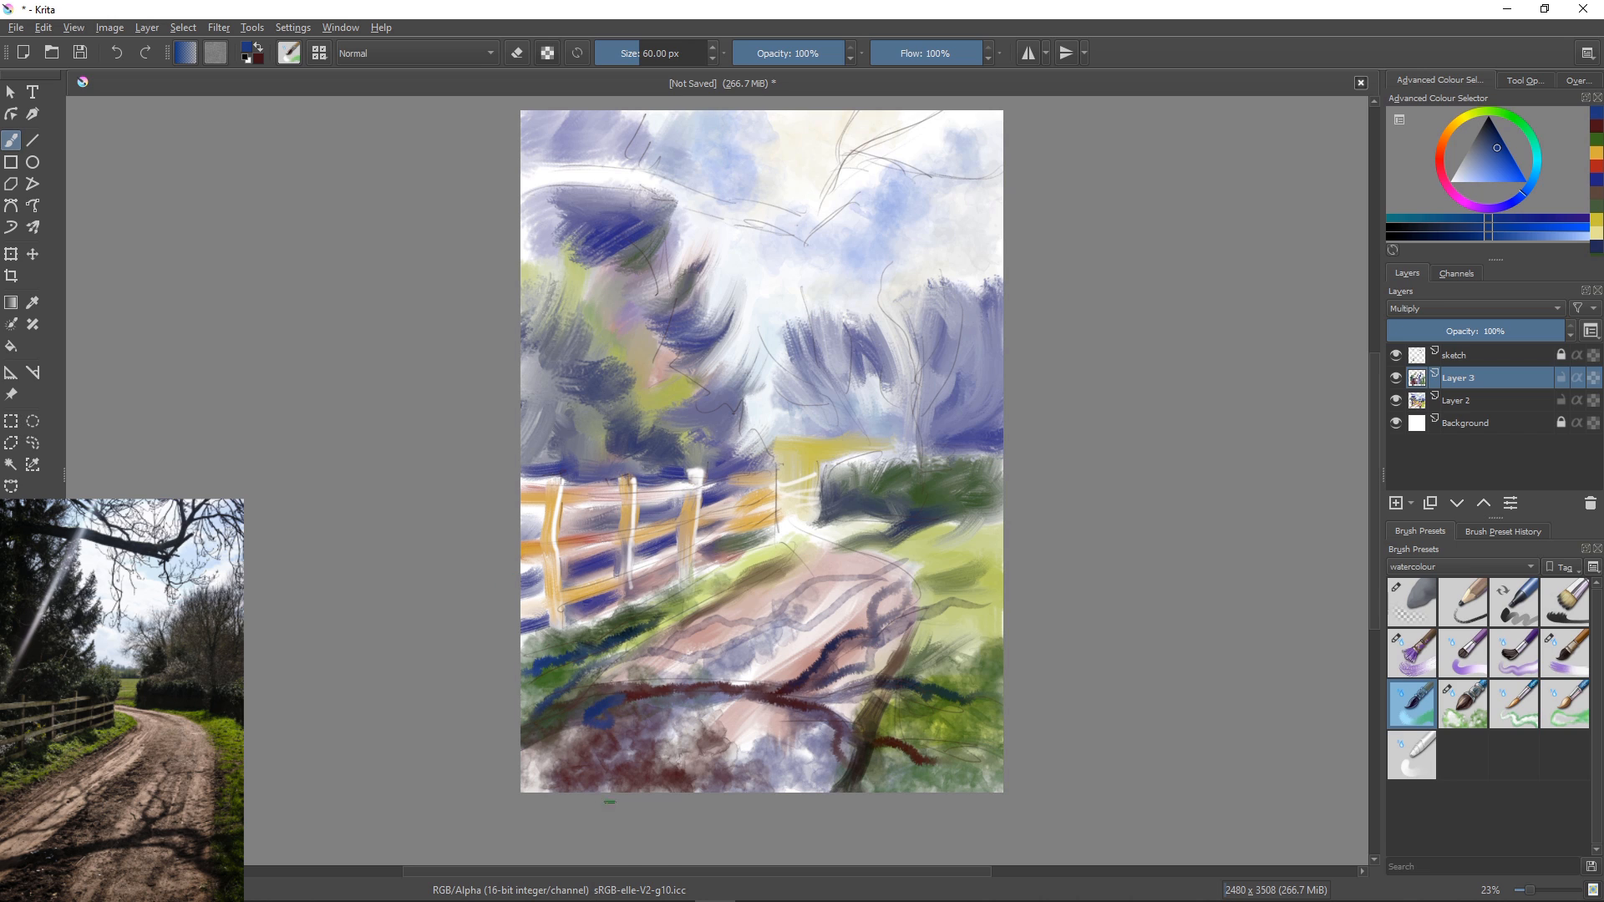
Paint deep blue foliage behind the fence rails and along the base of the large tree, using a 96 px brush.
key(bracketright)
key(bracketright)
key(bracketright)
key(bracketright)
key(bracketright)
key(bracketright)
mouse_move(762, 492)
mouse_down()
mouse_move(720, 504)
mouse_move(714, 533)
mouse_up()
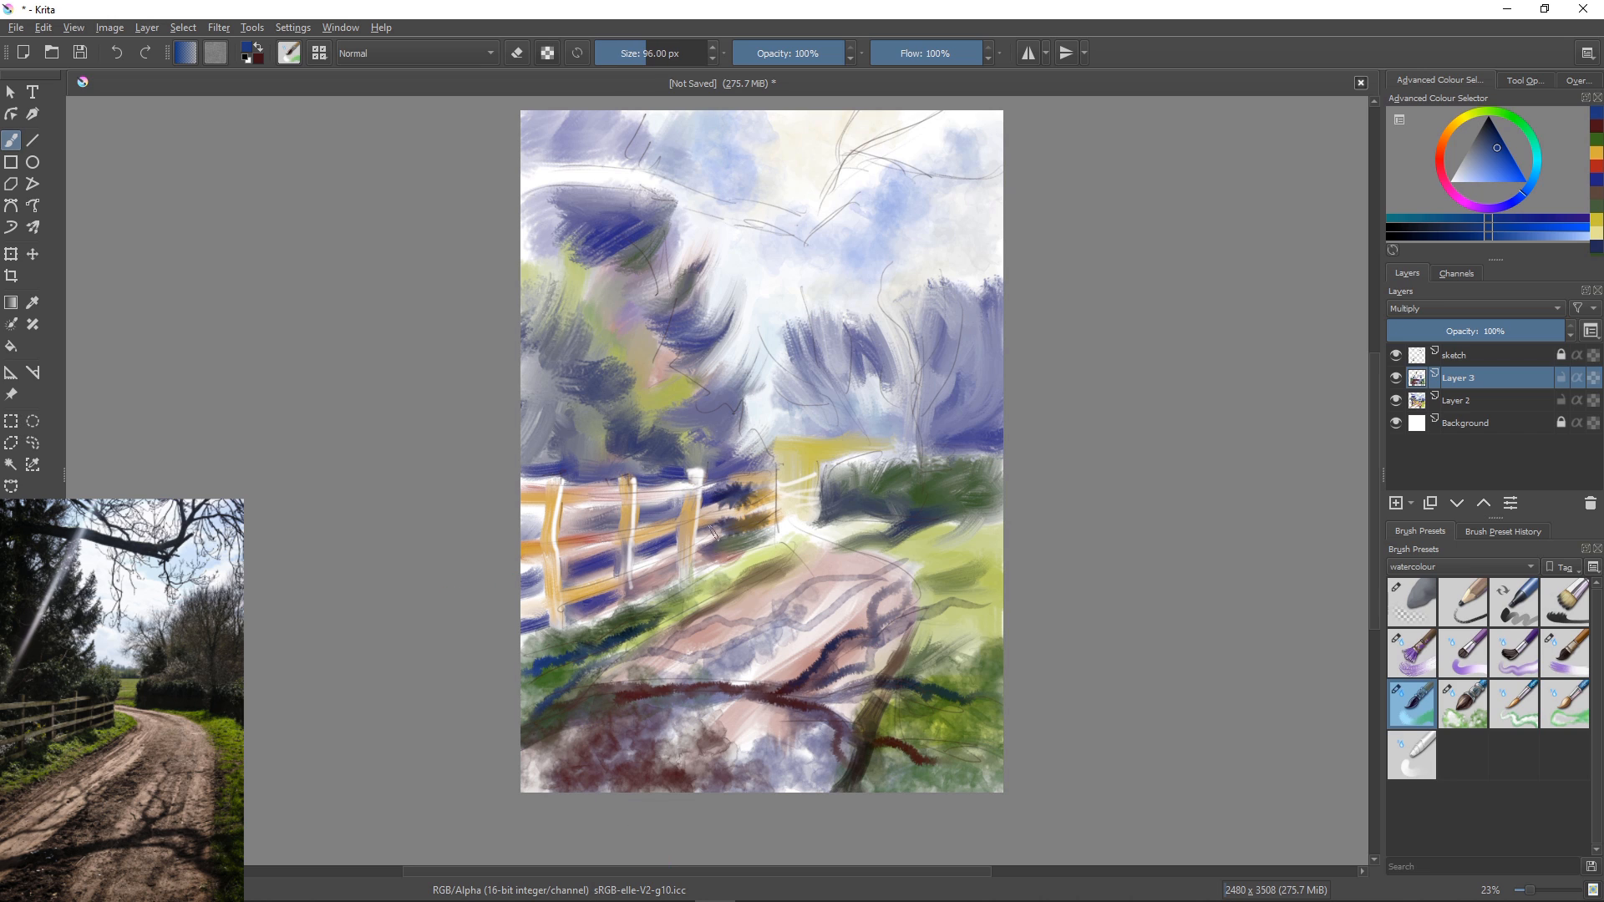
mouse_move(645, 477)
mouse_down()
mouse_move(735, 443)
mouse_move(720, 467)
mouse_move(649, 420)
mouse_move(605, 468)
mouse_up()
mouse_move(613, 515)
mouse_down()
mouse_move(576, 518)
mouse_move(616, 524)
mouse_up()
drag(675, 505, 640, 514)
drag(672, 542, 643, 552)
drag(615, 398, 598, 452)
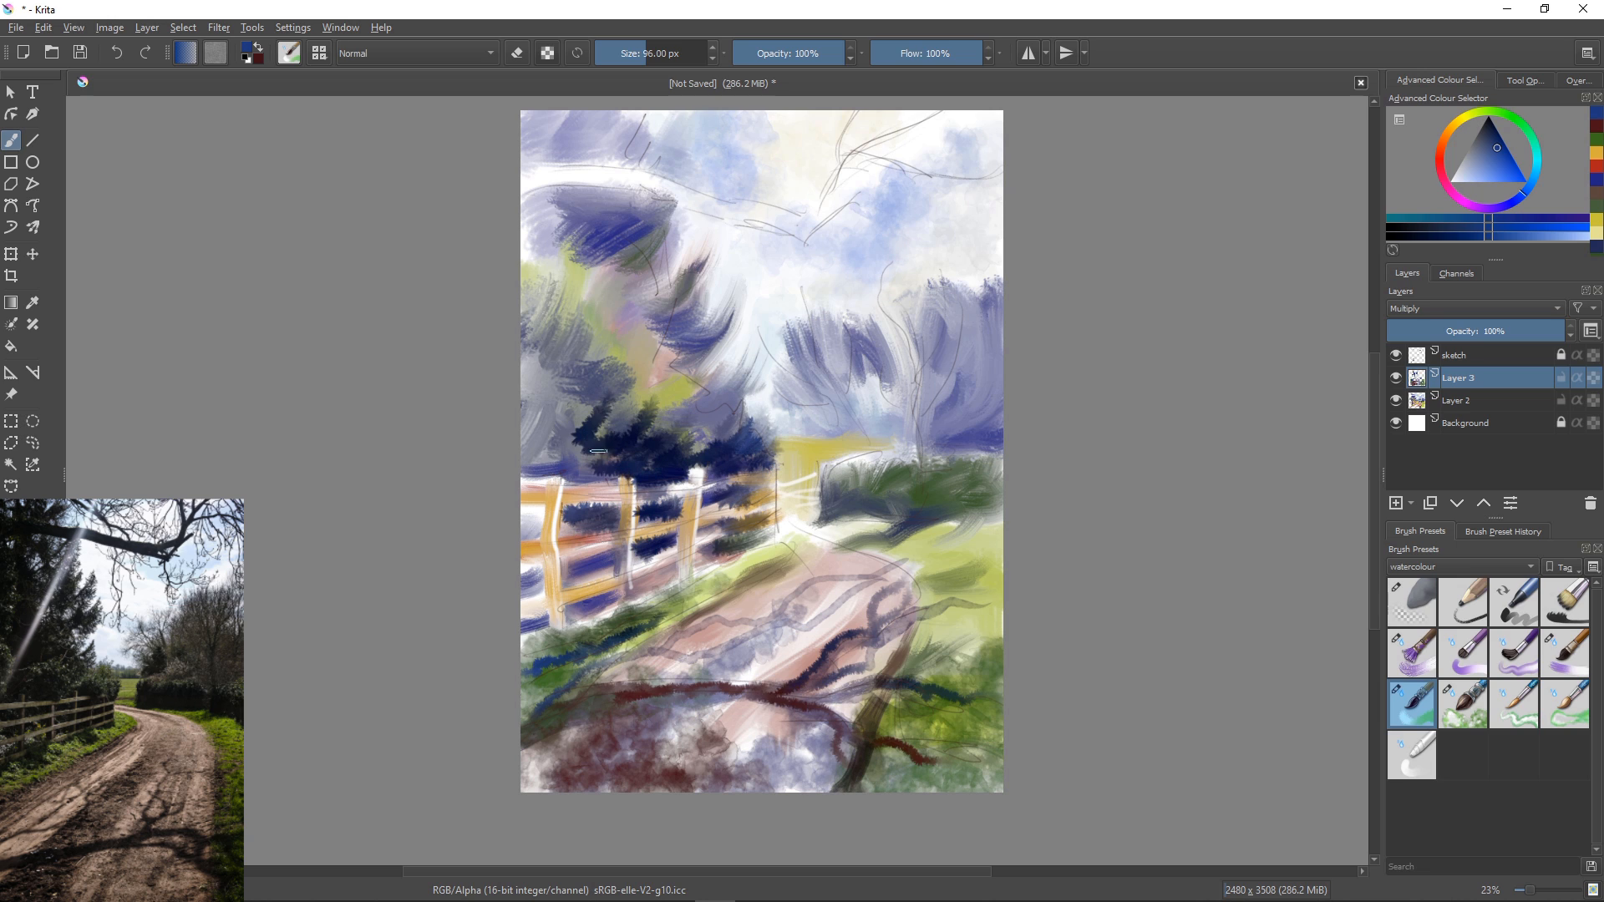
Reduce the brush to 51 px and paint deep blue foliage strokes along the large tree's track-side edge.
key(bracketleft)
key(bracketleft)
key(bracketleft)
key(bracketleft)
key(bracketleft)
key(bracketleft)
key(bracketleft)
key(bracketleft)
key(bracketleft)
drag(748, 345, 716, 400)
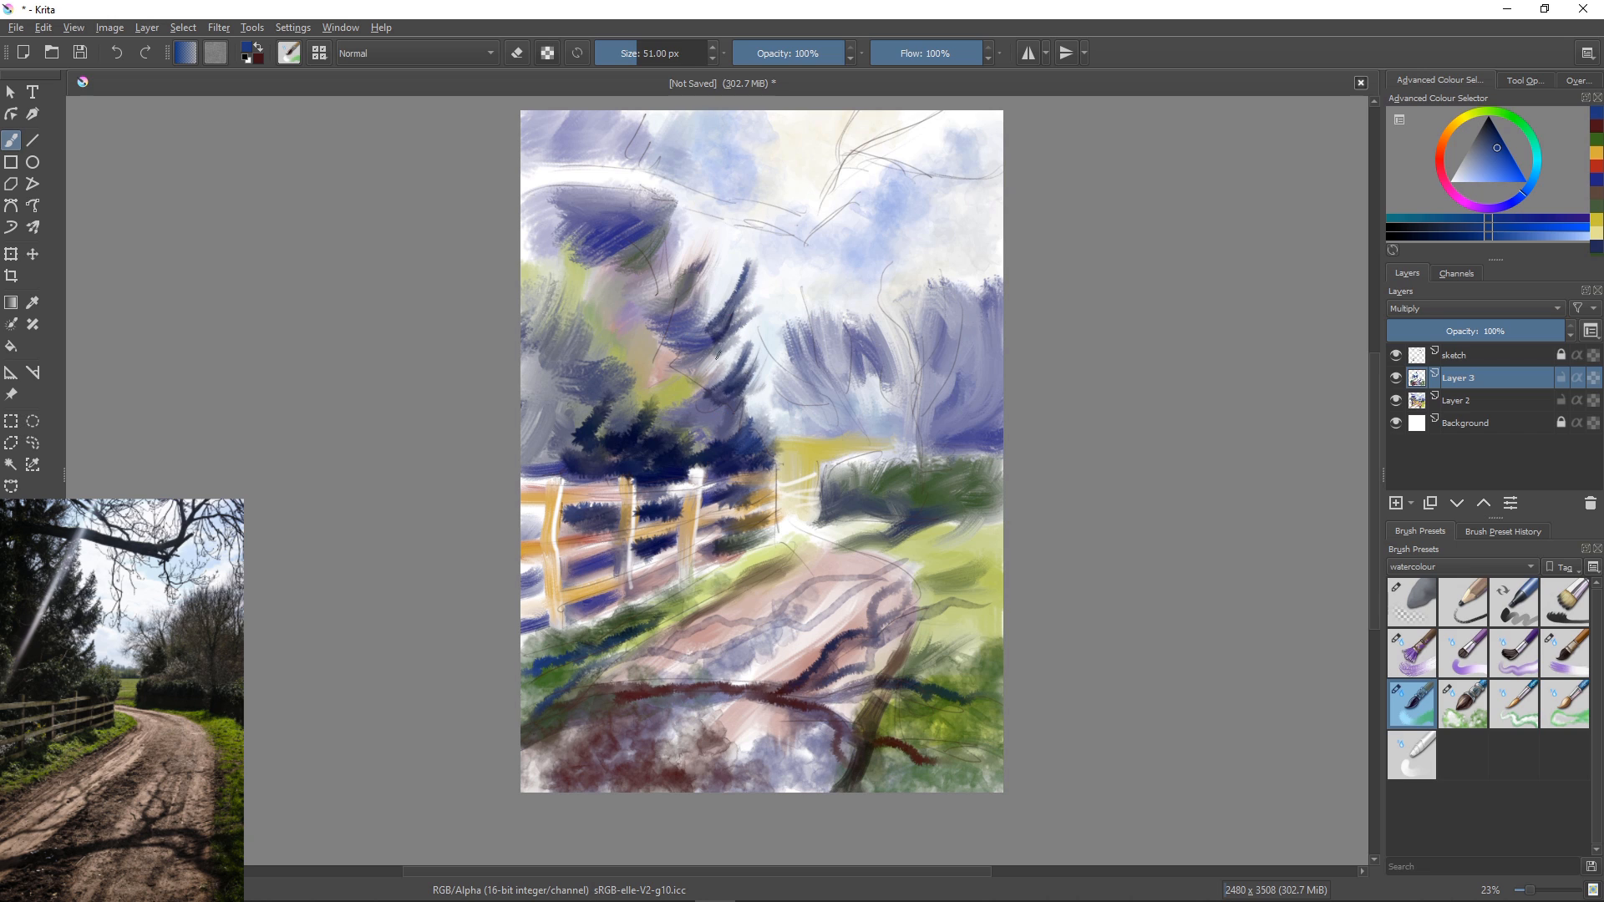
Darken the hedge beside the track with a sampled near-black navy, and add muted red foliage along its top.
ctrl+click(703, 296)
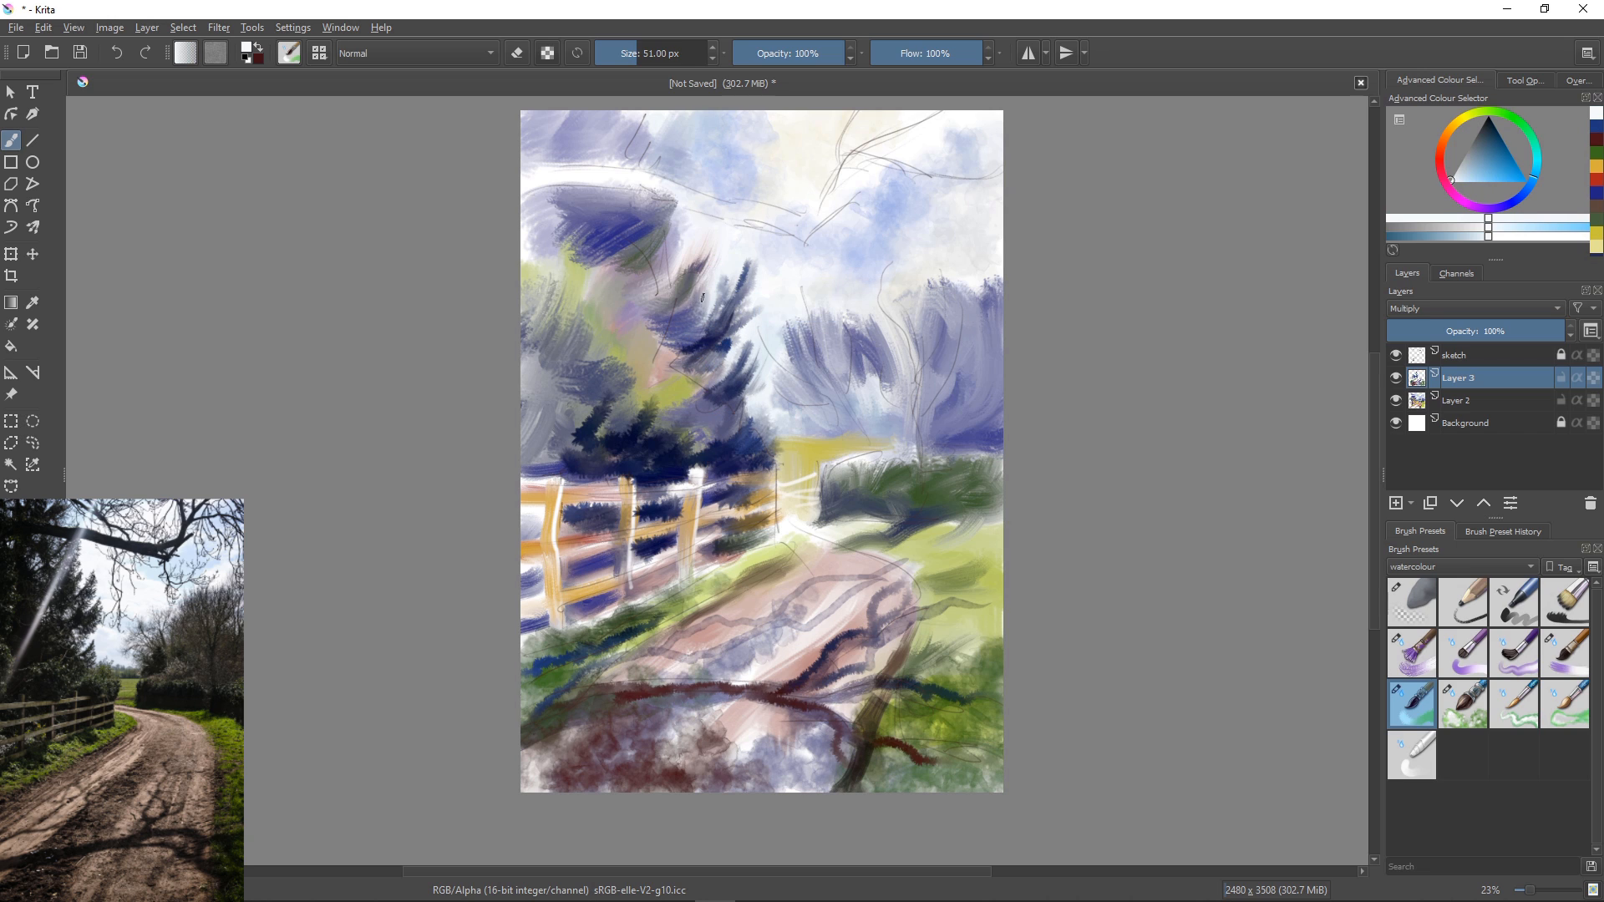
ctrl+click(739, 414)
mouse_move(851, 473)
mouse_down()
mouse_move(849, 509)
mouse_move(883, 481)
mouse_up()
click(1439, 157)
click(1478, 163)
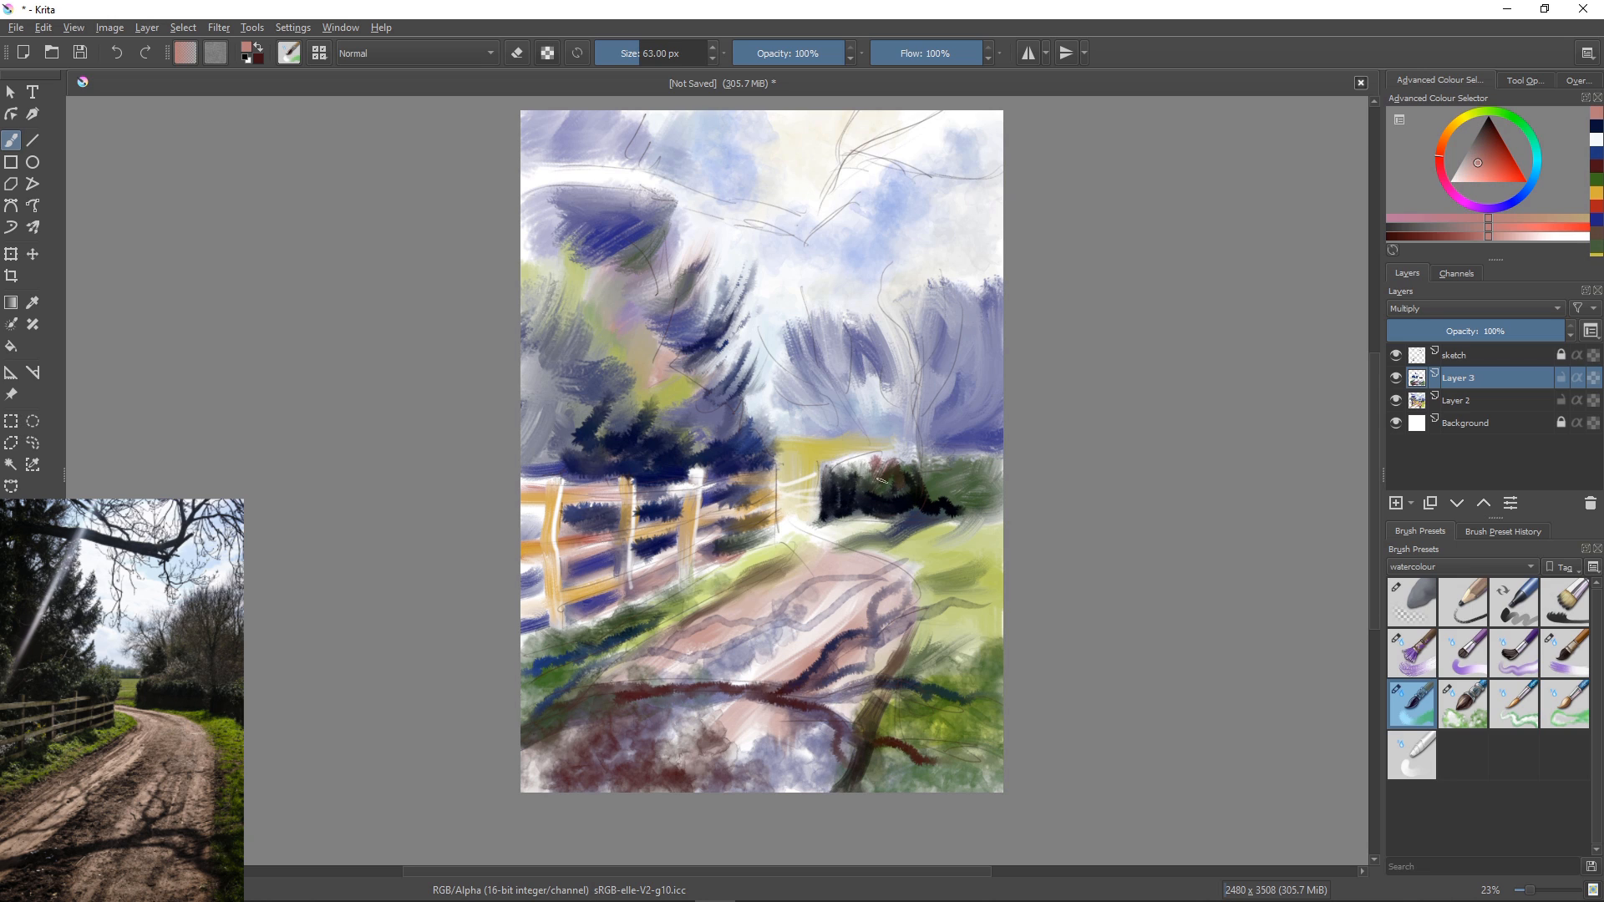
Paint yellow and yellow-green grass strokes along both verges with a 68 px brush.
click(1459, 118)
click(1513, 172)
drag(986, 515, 890, 551)
click(1472, 112)
drag(884, 527, 840, 529)
click(1463, 116)
mouse_move(974, 550)
mouse_down()
mouse_move(910, 569)
mouse_move(945, 580)
mouse_up()
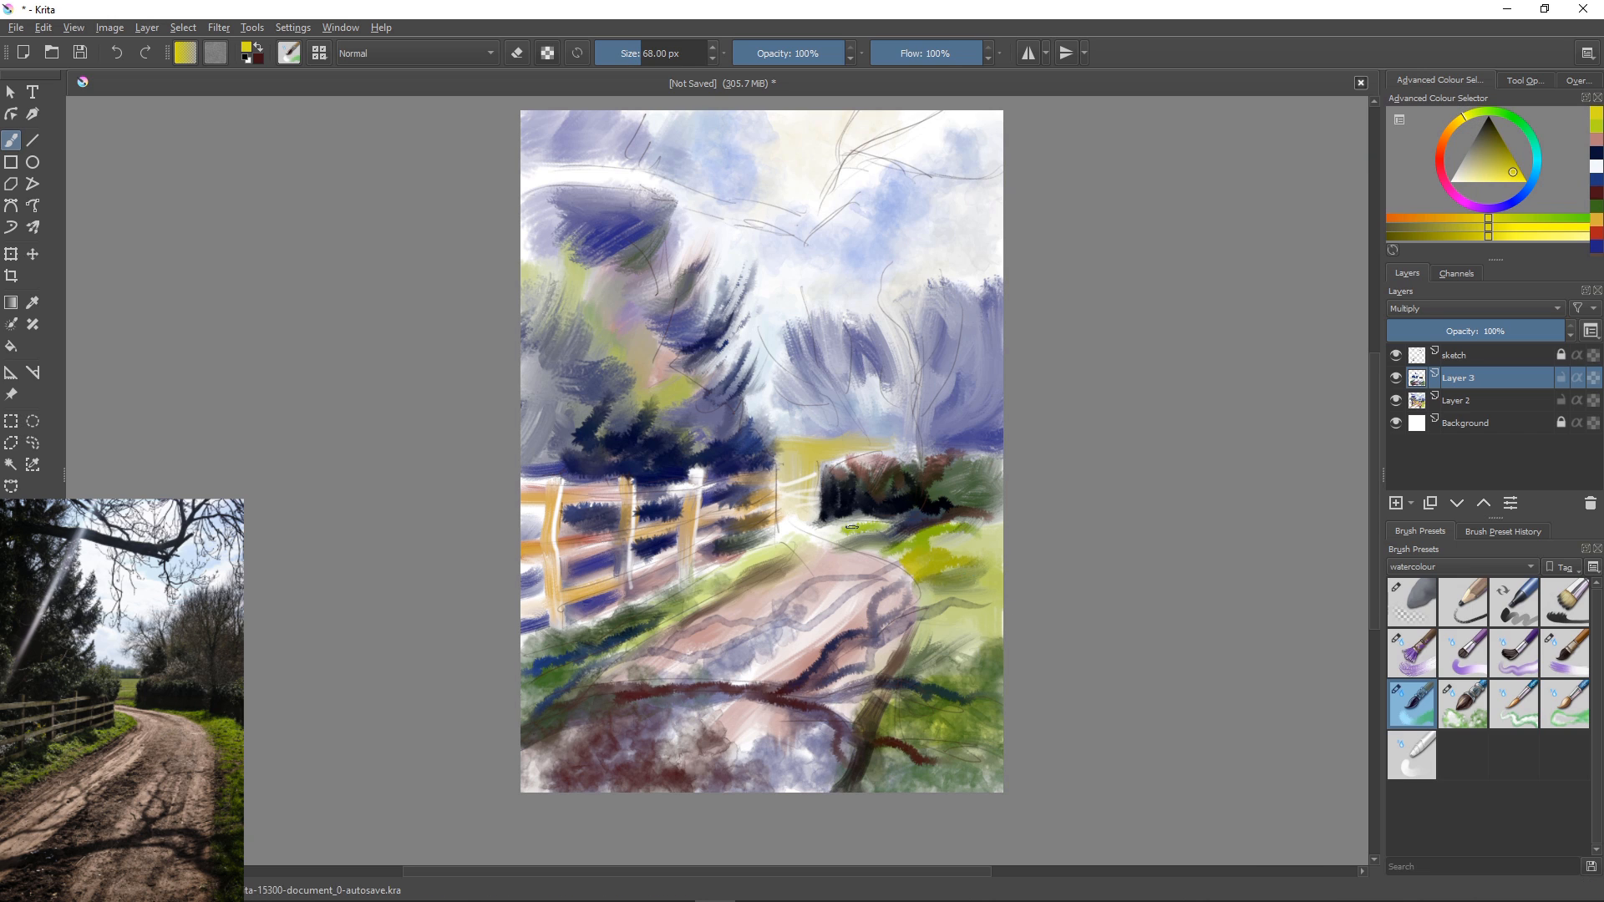
mouse_move(866, 526)
mouse_down()
mouse_move(792, 530)
mouse_move(729, 566)
mouse_up()
click(1471, 113)
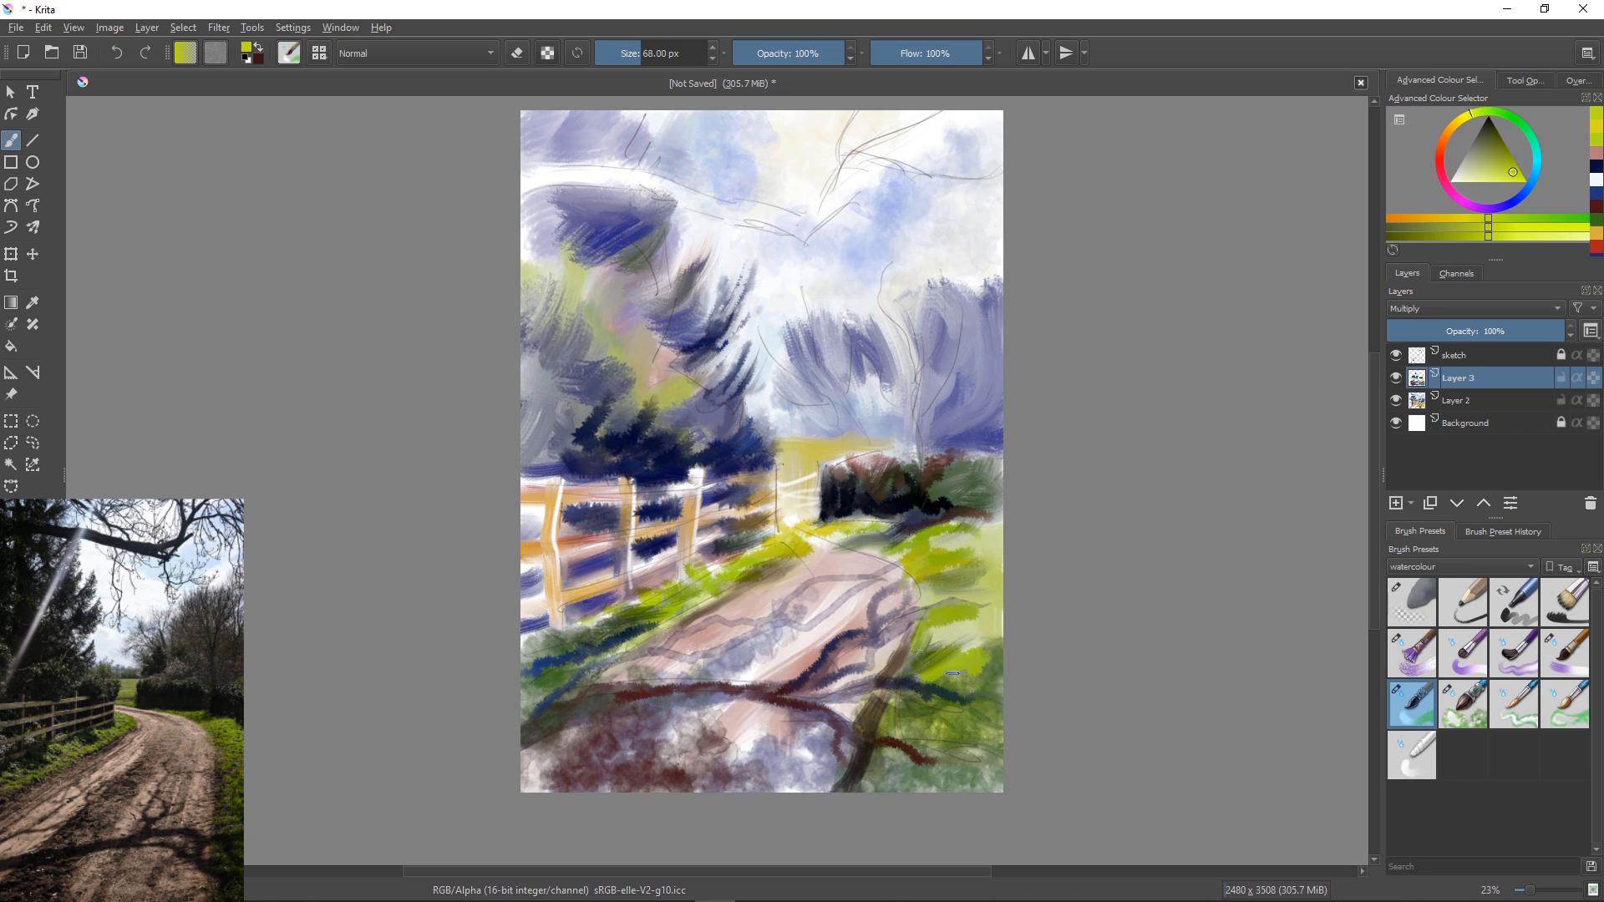
Enlarge the brush to 176 px and fill out the verge below the hedge with broad yellow-green grass strokes.
key(bracketright)
key(bracketright)
key(bracketright)
key(bracketright)
key(bracketright)
key(bracketright)
key(bracketright)
key(bracketright)
key(bracketright)
key(bracketright)
key(bracketright)
key(bracketright)
key(bracketright)
key(bracketright)
drag(961, 635, 909, 665)
drag(940, 578, 904, 605)
drag(906, 547, 881, 575)
drag(986, 614, 944, 655)
drag(992, 575, 956, 600)
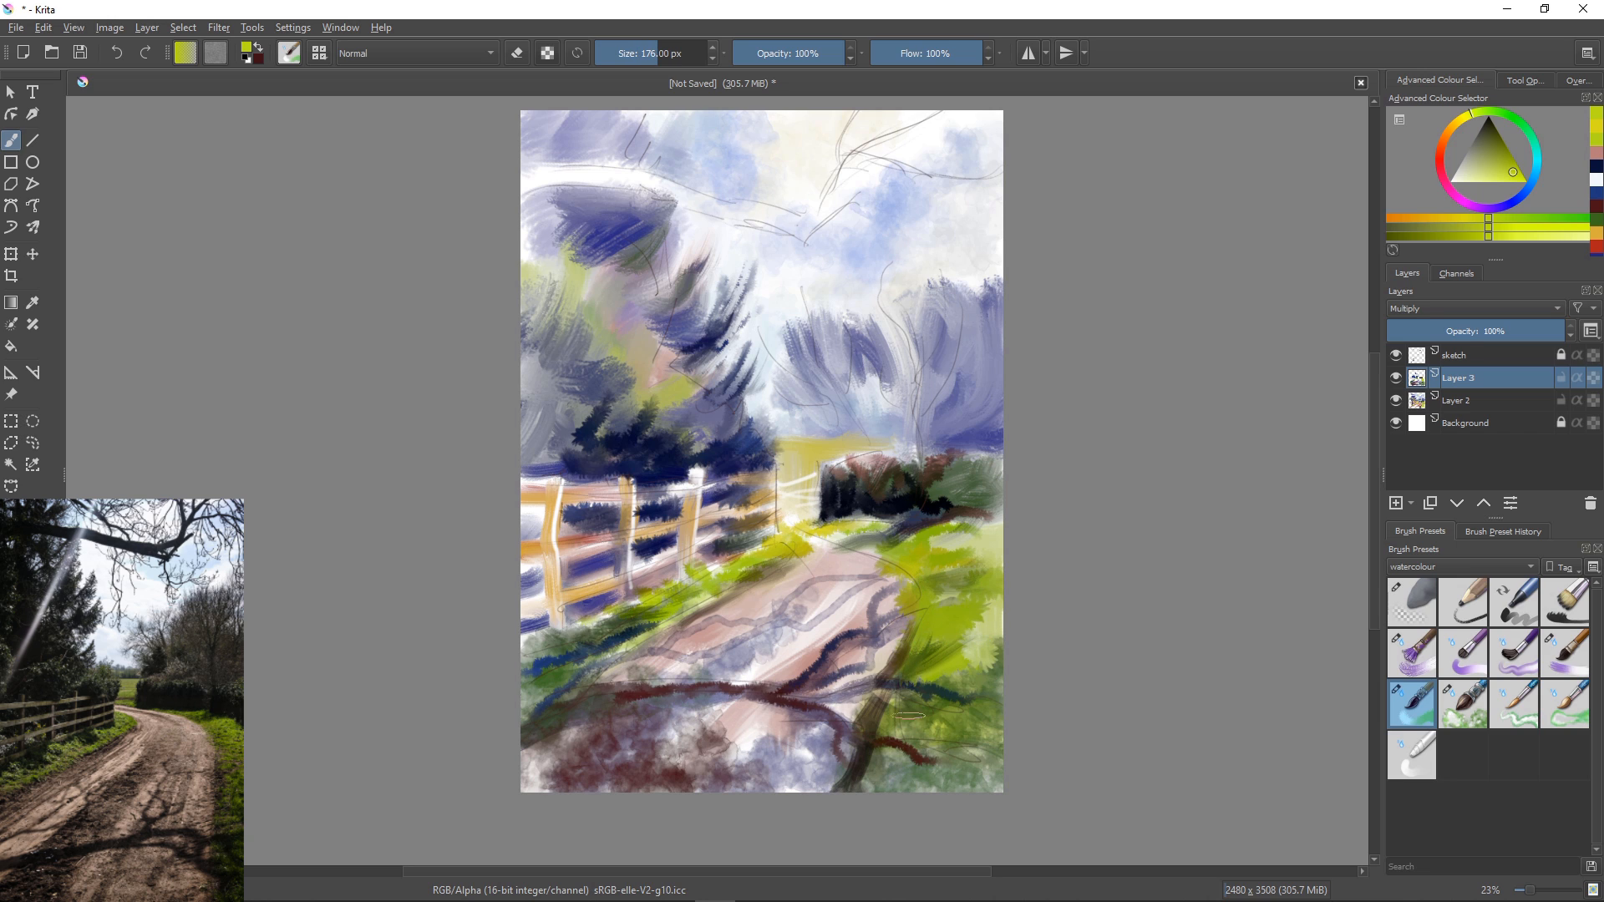
drag(909, 716, 955, 702)
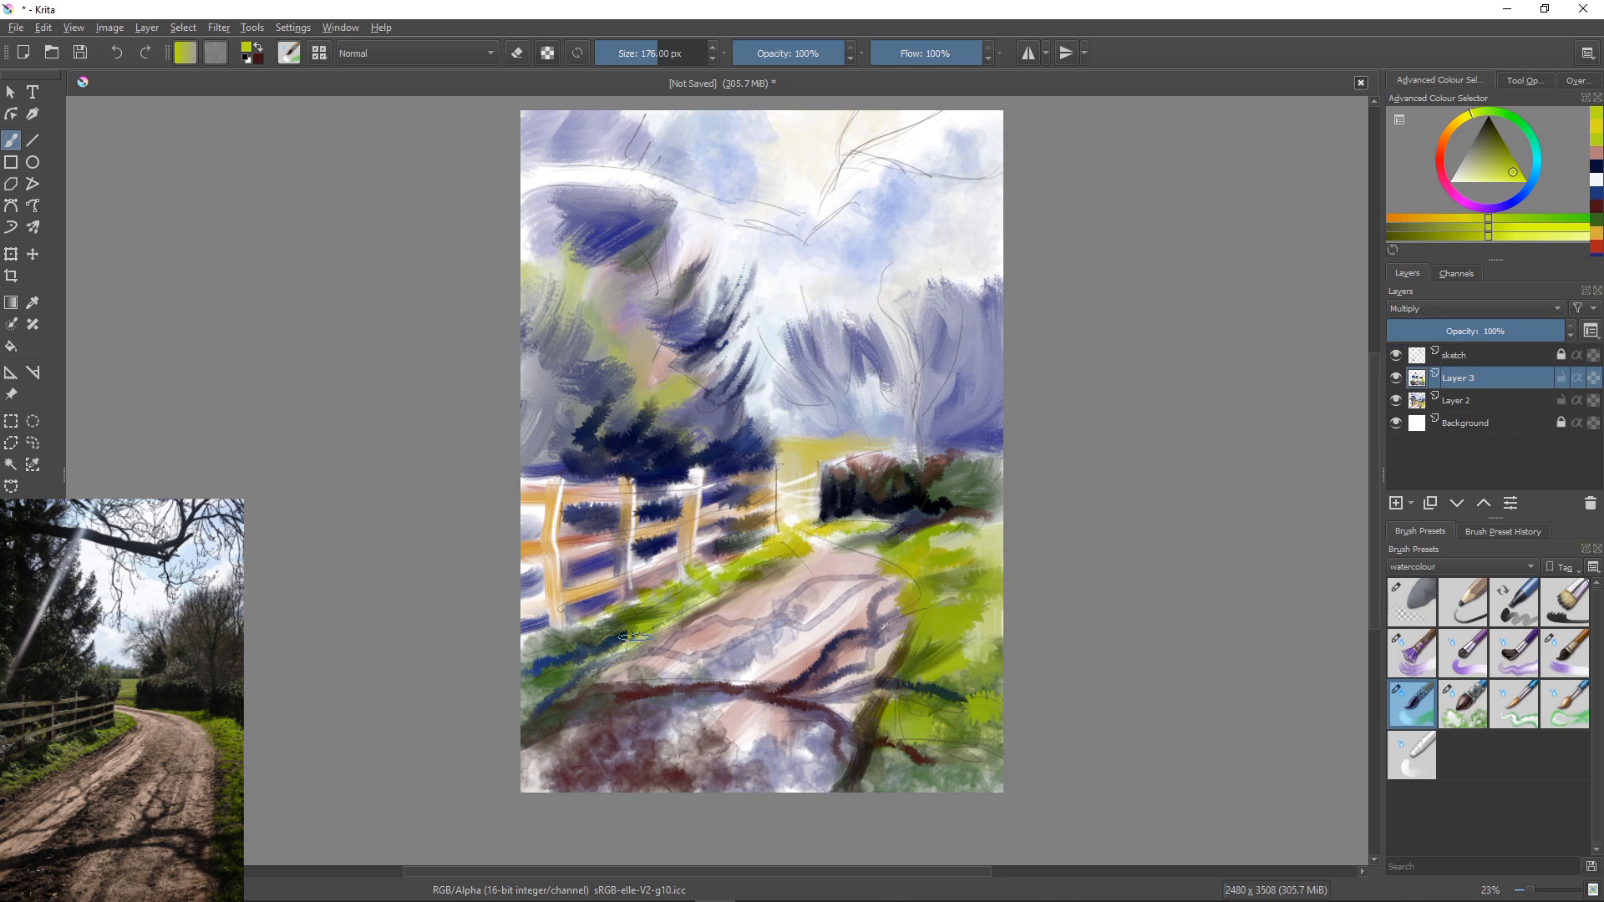
Sample the dark colour beneath the hedge and deepen the shadows at the hedge's foot and on the fence-side verge.
ctrl+click(899, 536)
drag(907, 524, 862, 545)
drag(615, 694, 572, 742)
Sample a dusty pink from the track and paint broad strokes down its fence-side foreground.
ctrl+click(660, 660)
mouse_move(628, 673)
mouse_down()
mouse_move(539, 707)
mouse_move(589, 729)
mouse_up()
drag(673, 695, 620, 727)
drag(697, 660, 530, 792)
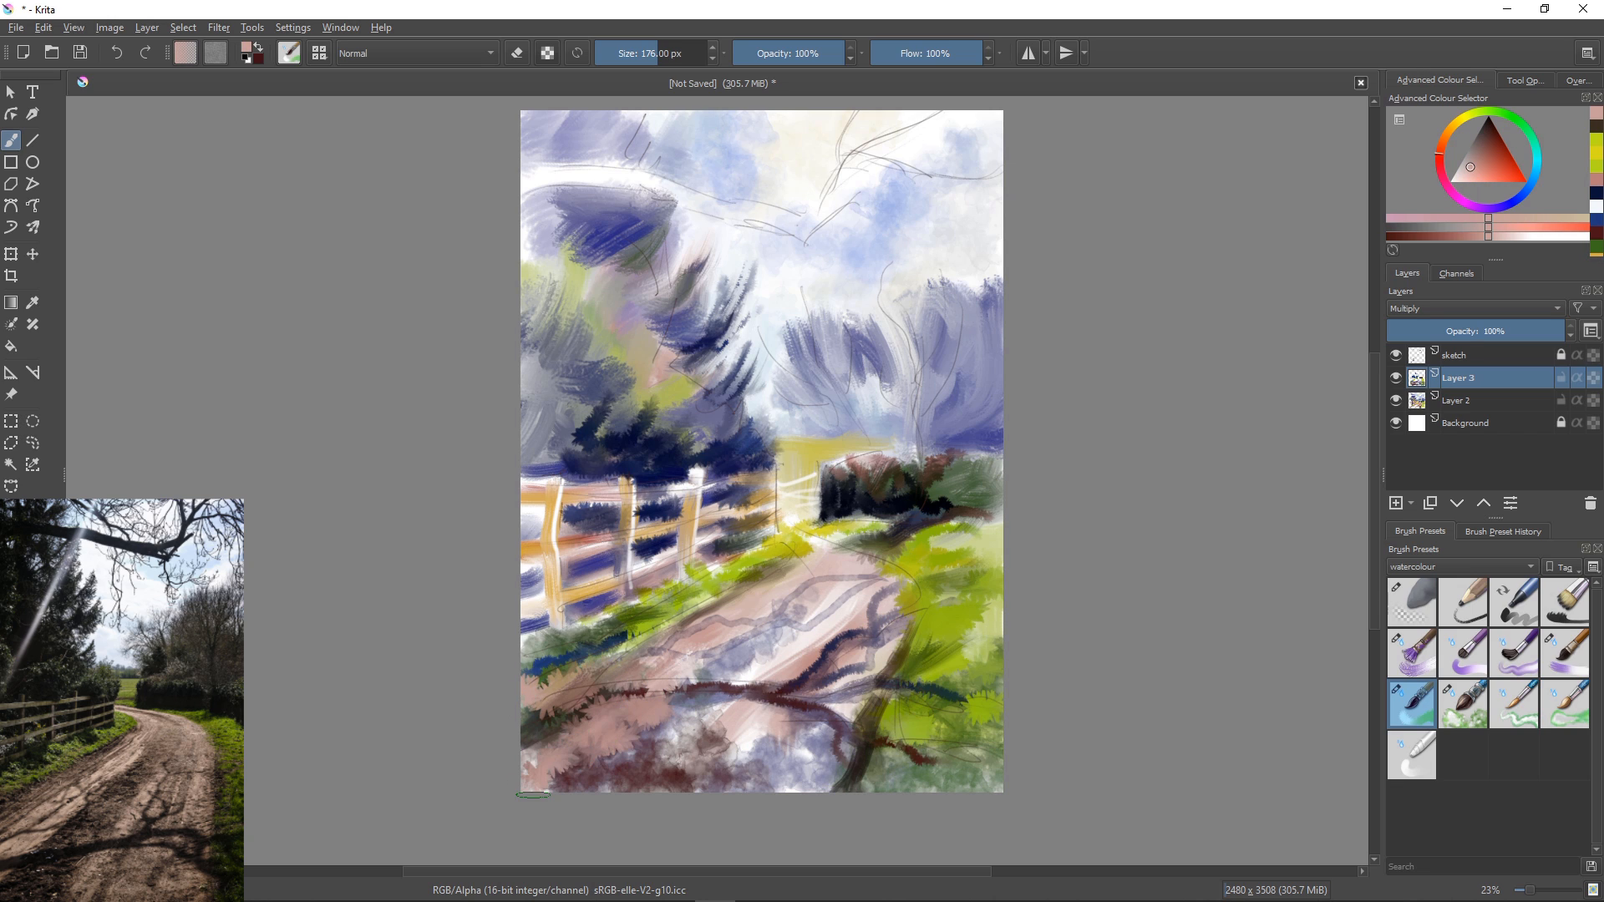
drag(596, 752, 562, 791)
Repaint the foreground branch shadow in a sampled dark brown, and add sampled dusty pink strokes beside it on the track.
ctrl+click(547, 729)
mouse_move(529, 728)
mouse_down()
mouse_move(598, 700)
mouse_move(697, 693)
mouse_move(626, 689)
mouse_up()
ctrl+click(698, 682)
drag(786, 671, 730, 692)
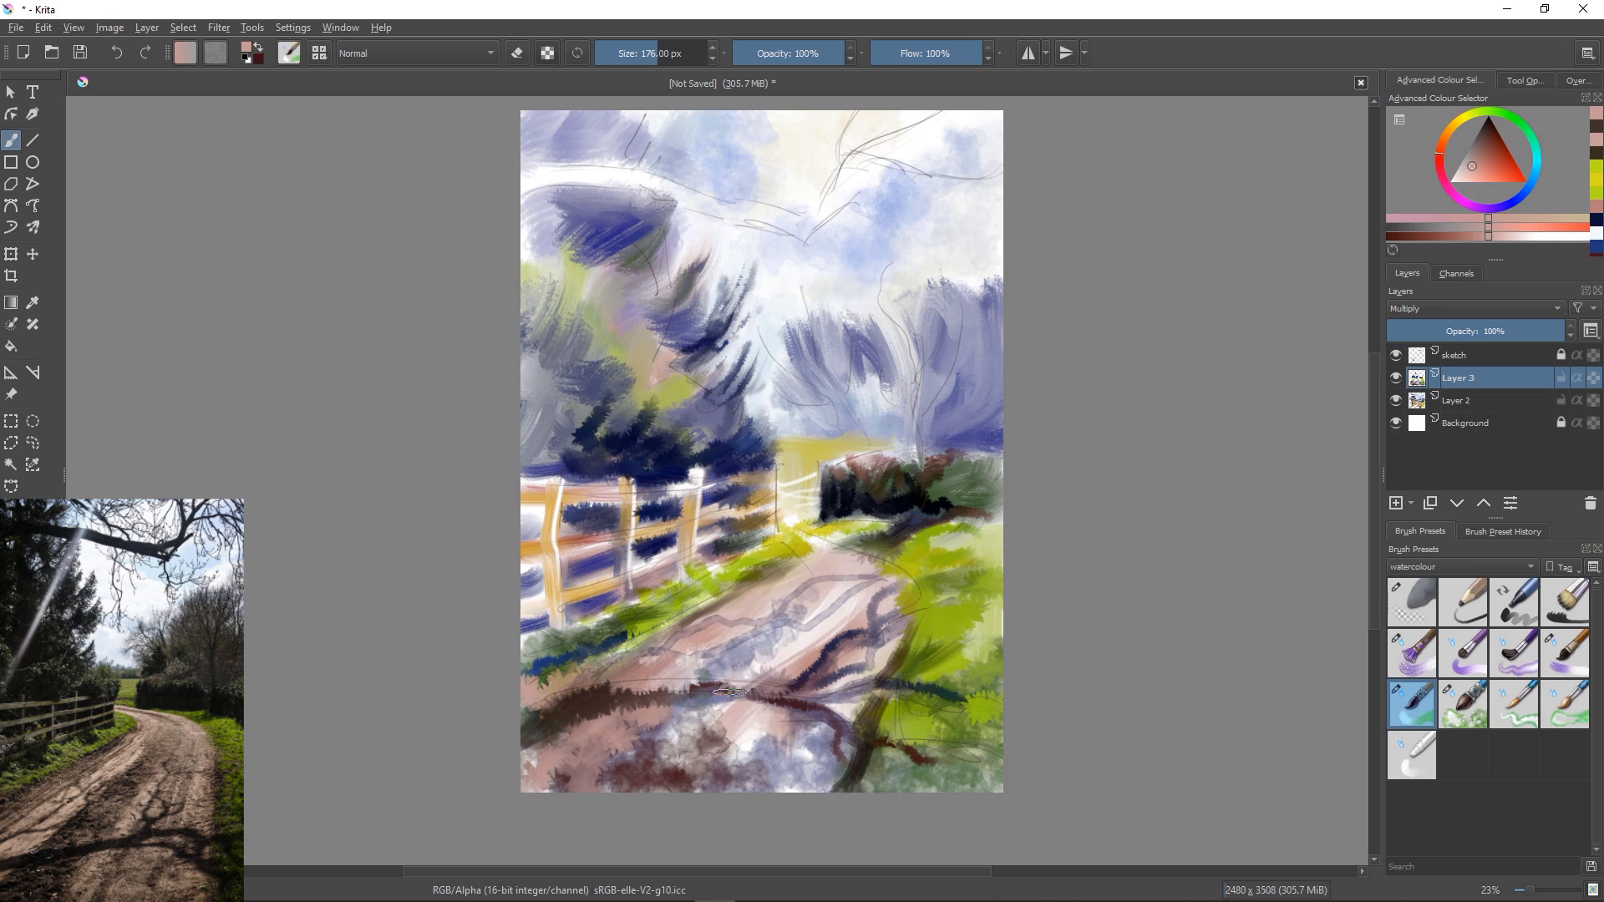
Sample a near-white from the track, reduce the brush to 68 px and dab a highlight at mid-track.
ctrl+click(789, 635)
key(bracketleft)
key(bracketleft)
key(bracketleft)
key(bracketleft)
key(bracketleft)
key(bracketleft)
key(bracketleft)
key(bracketleft)
key(bracketleft)
key(bracketleft)
key(bracketleft)
key(bracketleft)
key(bracketleft)
key(bracketleft)
drag(790, 635, 792, 637)
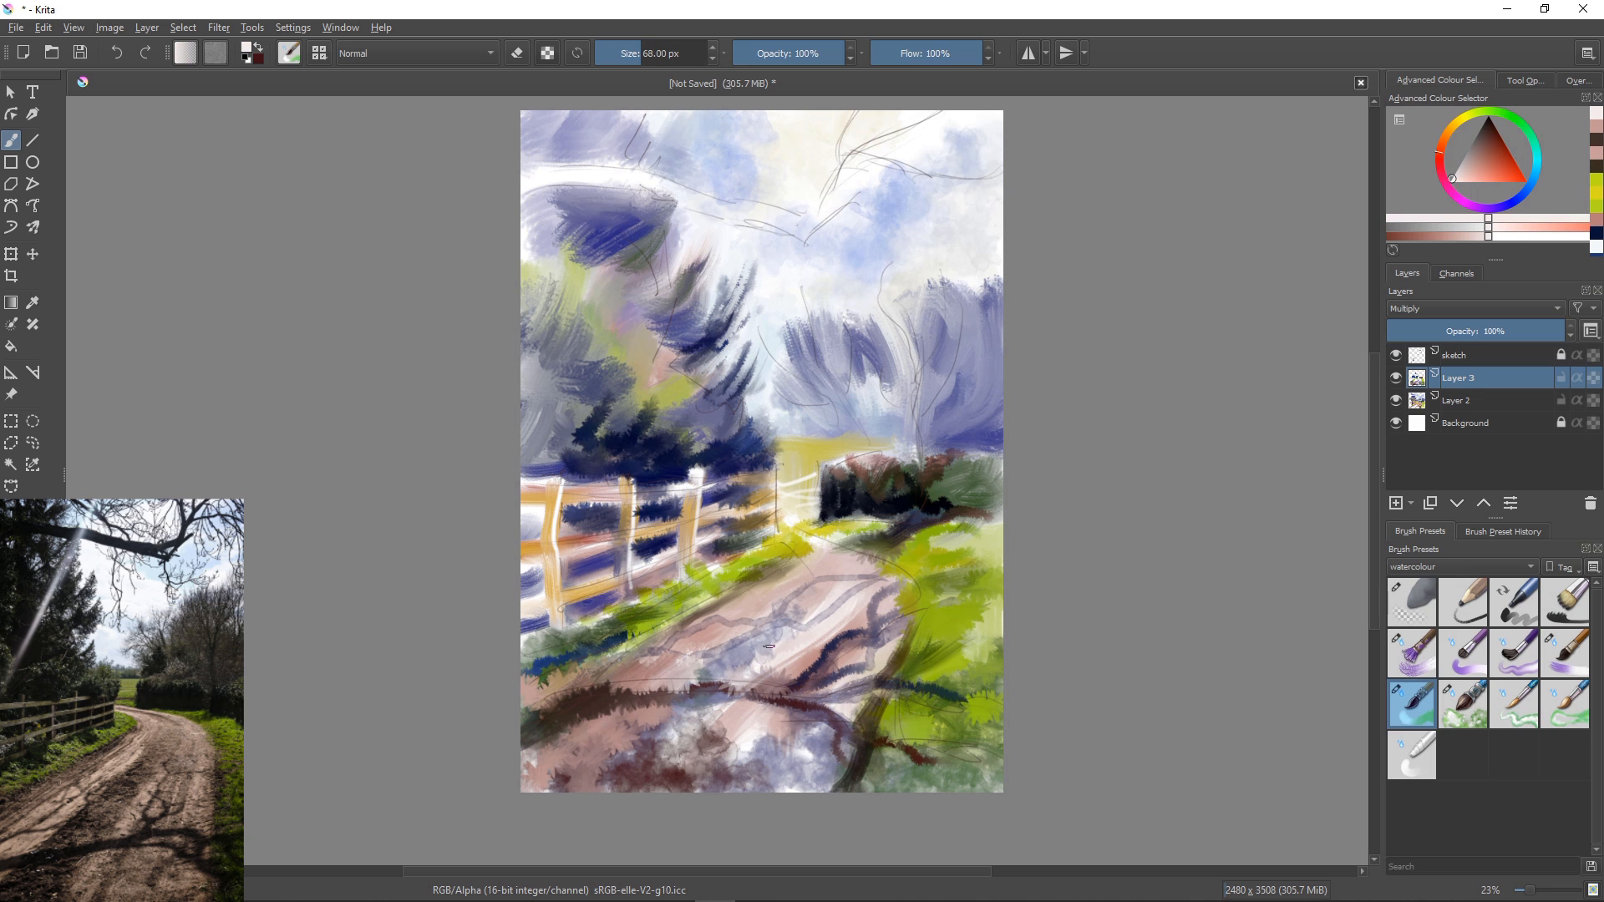
Paint the trunks and branches of the bare trees behind the hedge in sampled dark navy with a fine watercolour brush.
click(1514, 705)
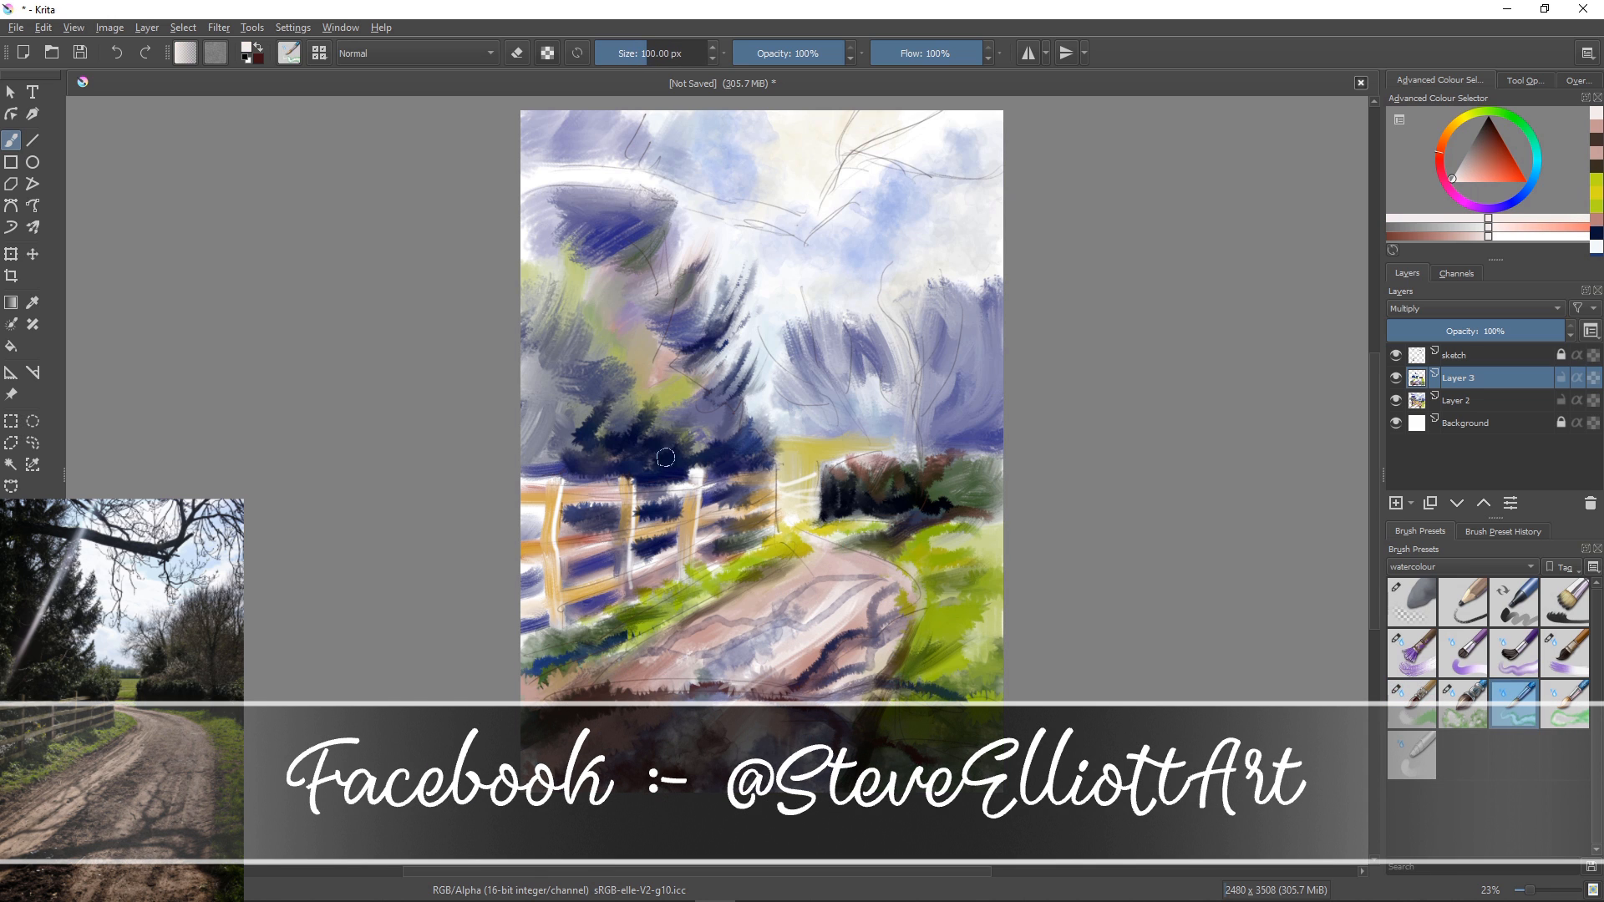
ctrl+click(664, 461)
drag(908, 314, 919, 466)
drag(924, 383, 961, 347)
key(ctrl+z)
key(ctrl+z)
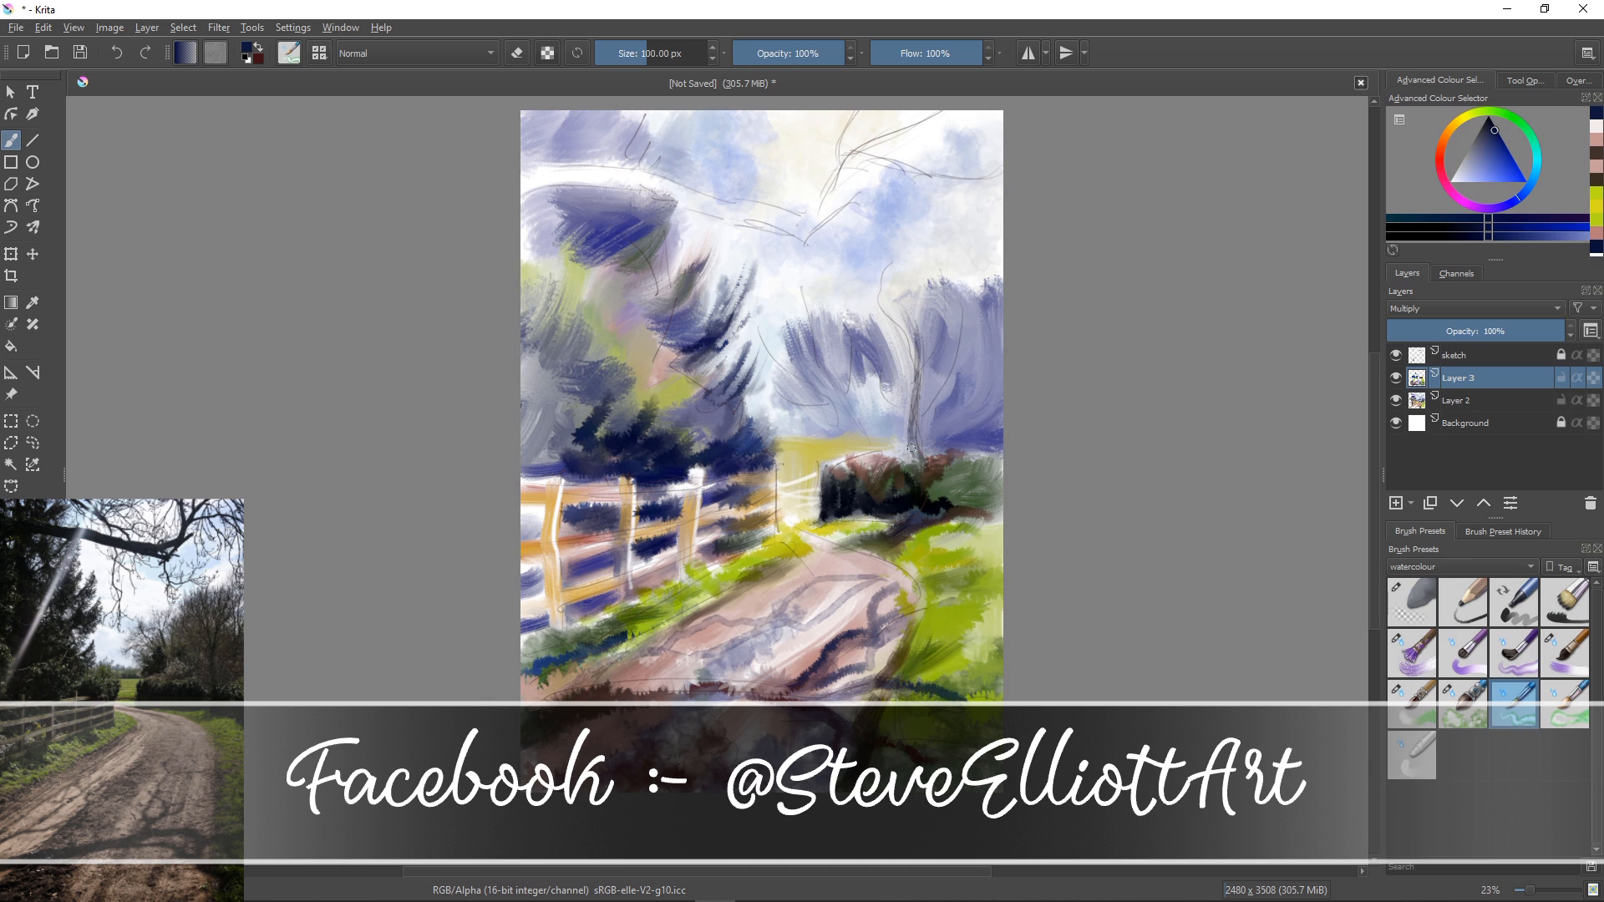
drag(910, 468, 941, 314)
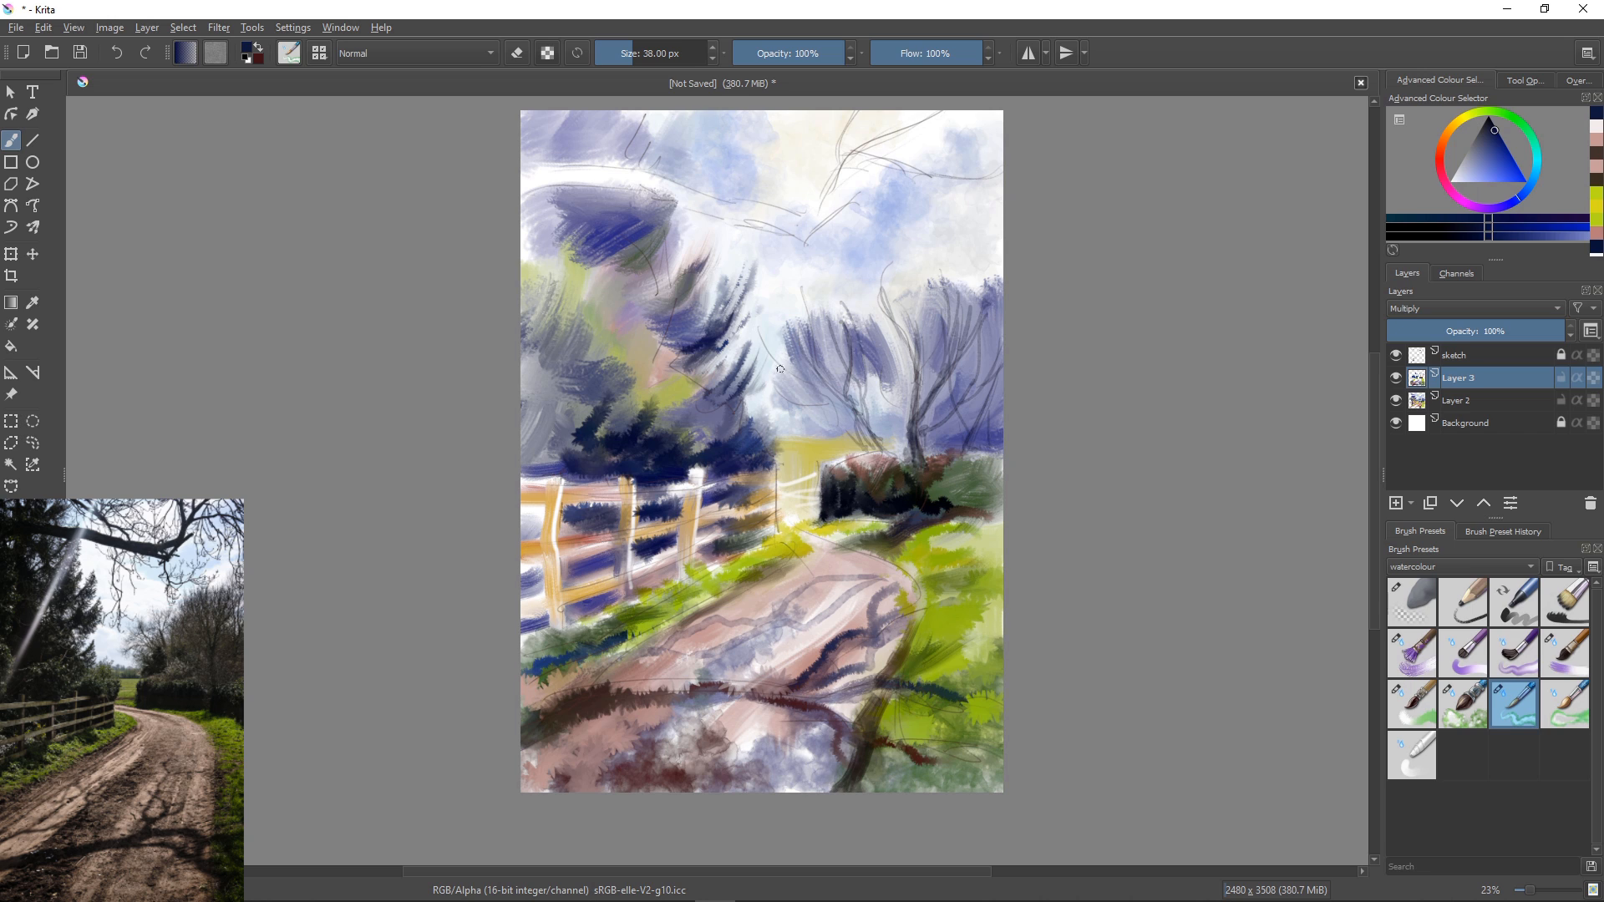
Sample a dark blue-black near the hedge and paint thin shadow lines along the track with a 59 px brush.
ctrl+click(886, 452)
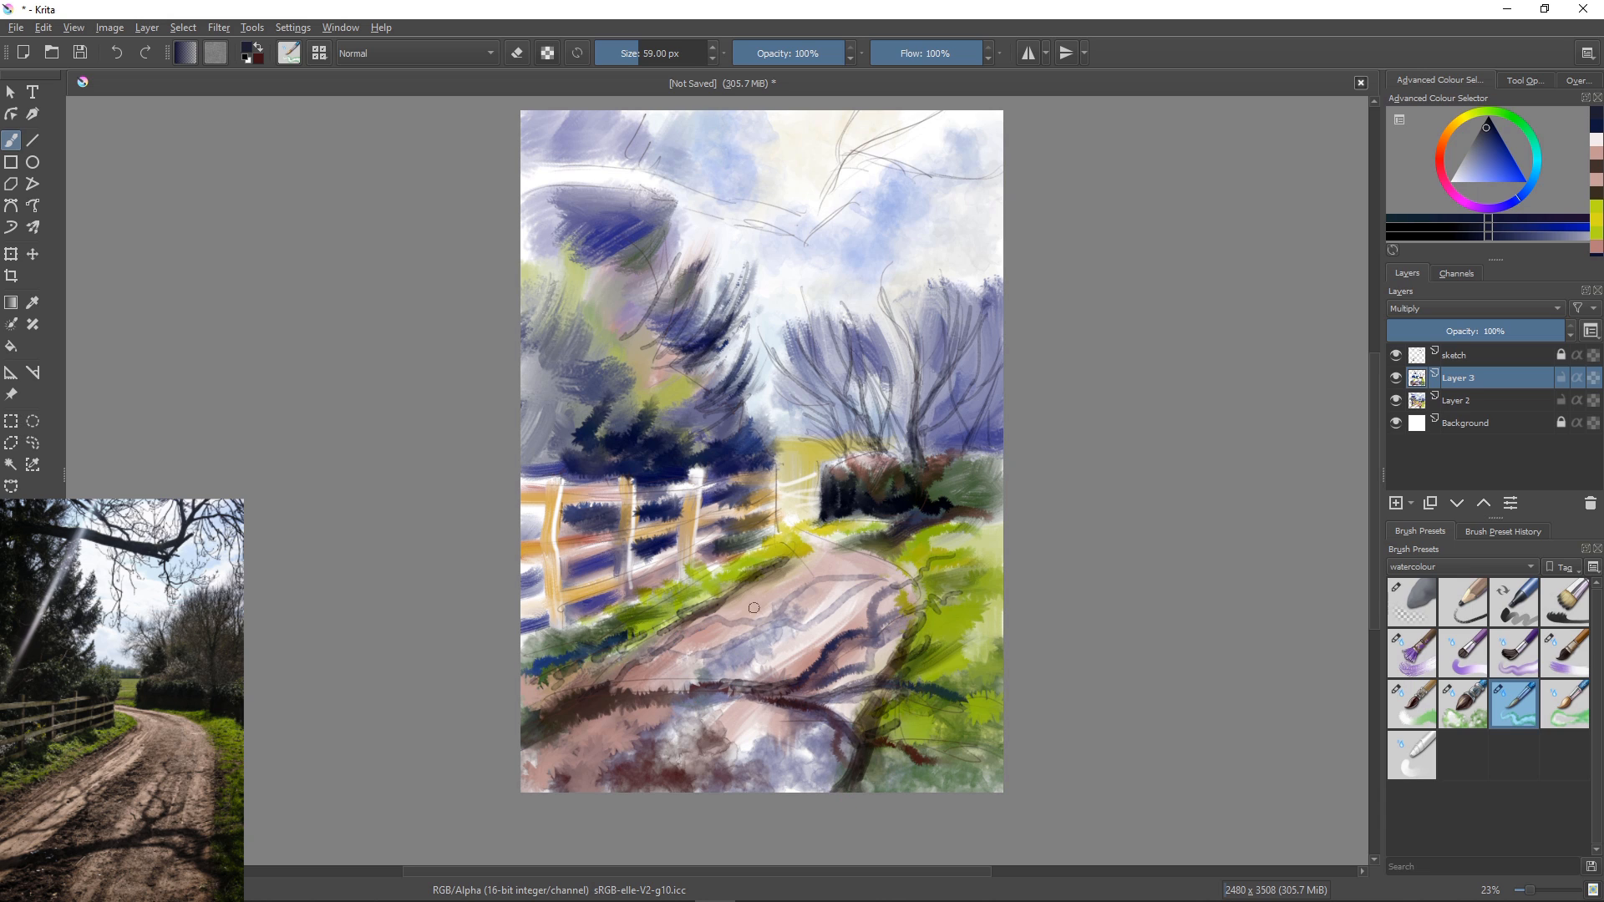
drag(799, 590, 590, 679)
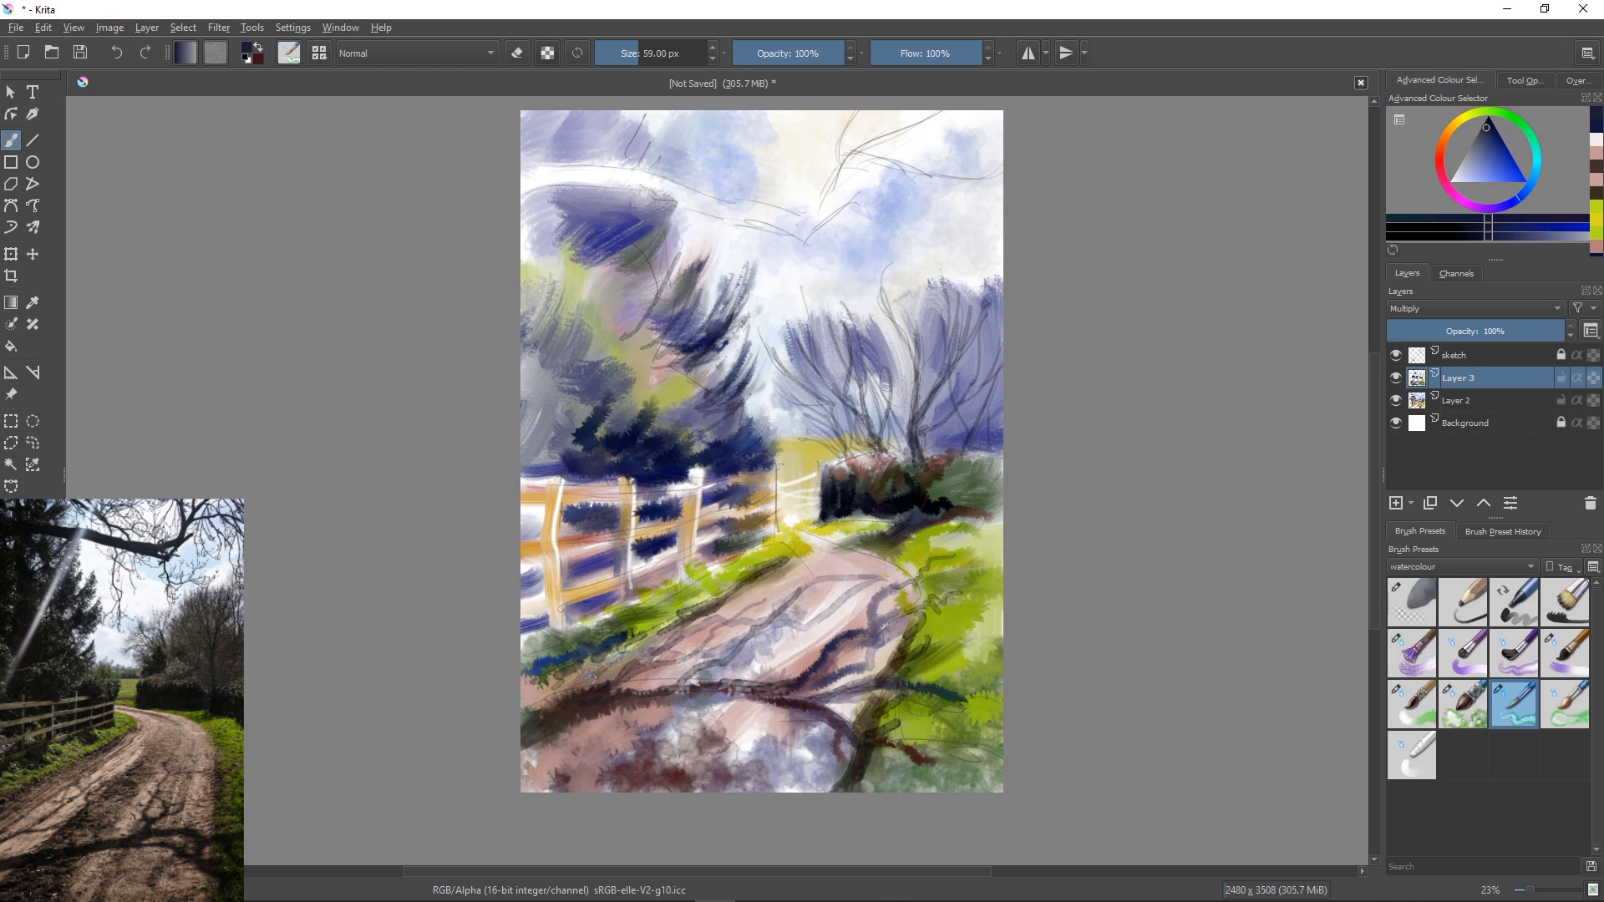
Paint the overhanging branch across the sky in dark blue with a bristle watercolour brush, following the sketch lines.
click(1412, 653)
drag(524, 179, 732, 206)
click(1493, 147)
drag(598, 177, 743, 216)
mouse_move(525, 182)
mouse_down()
mouse_move(649, 172)
mouse_move(652, 156)
mouse_up()
drag(622, 169, 668, 123)
drag(689, 199, 804, 225)
drag(731, 207, 585, 169)
drag(801, 223, 859, 177)
mouse_move(854, 178)
mouse_down()
mouse_move(809, 226)
mouse_move(856, 112)
mouse_move(936, 113)
mouse_move(969, 173)
mouse_up()
Reduce the bristle brush to 55 px and paint the outer end of the overhanging branch at the canvas edge.
key(bracketleft)
key(bracketleft)
key(bracketleft)
key(bracketleft)
key(bracketleft)
key(bracketleft)
key(bracketleft)
key(bracketleft)
drag(1001, 155, 940, 169)
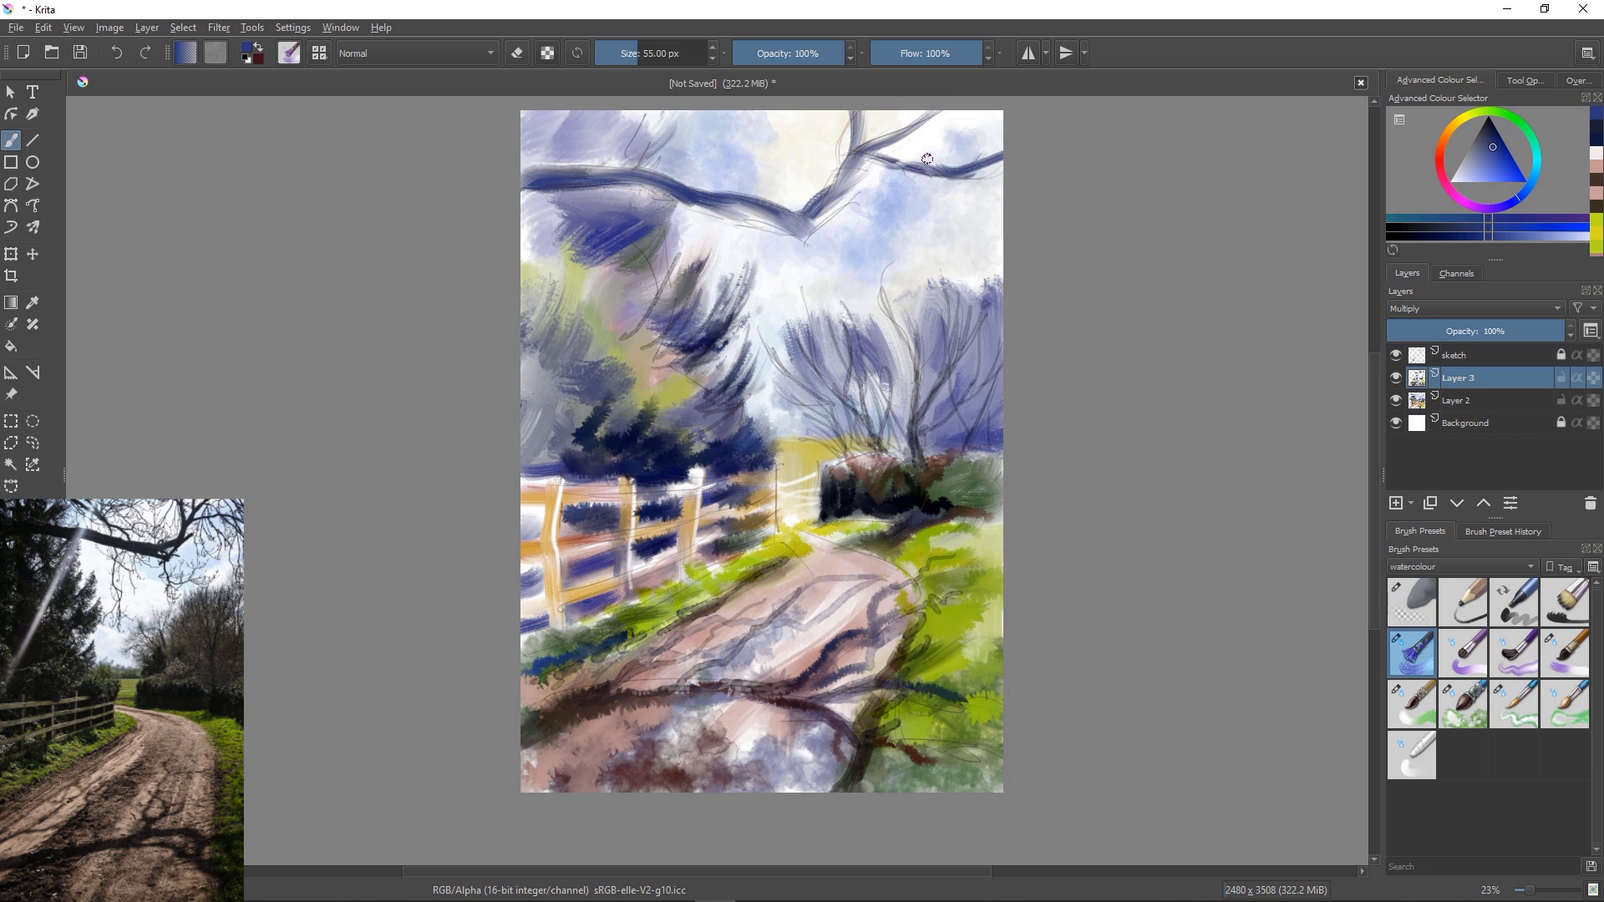
Paint thin twigs around and below the overhanging branch in dark blue with a fine 59 px watercolour brush.
key(slash)
key(bracketleft)
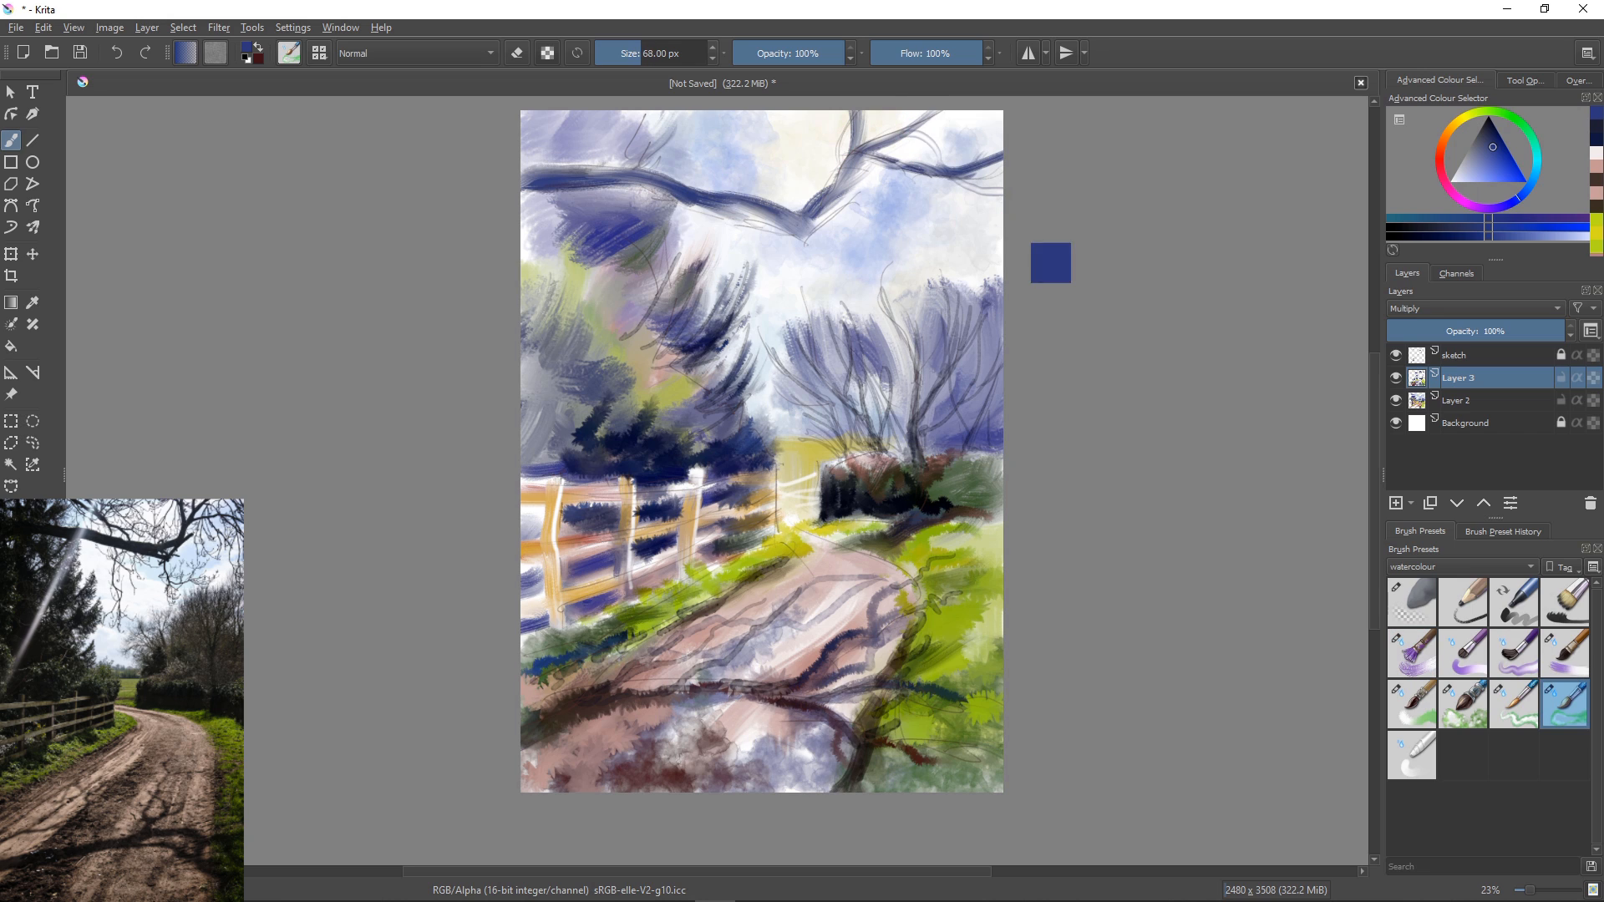
key(slash)
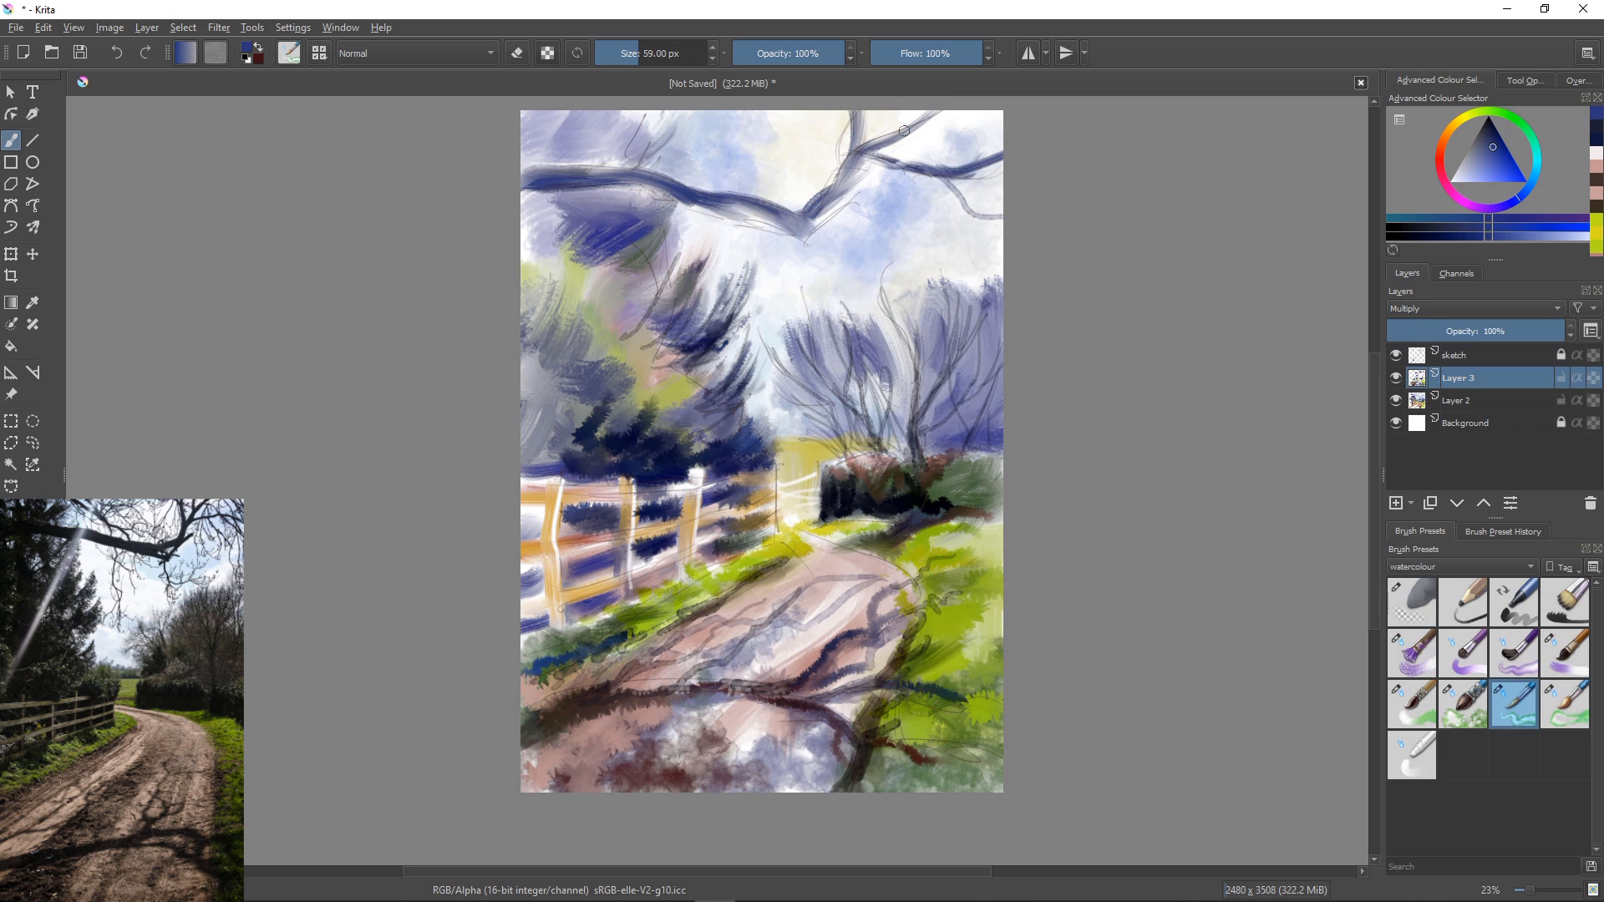
mouse_move(904, 131)
mouse_down()
mouse_move(1001, 253)
mouse_move(1005, 114)
mouse_up()
drag(631, 107, 773, 200)
drag(804, 239, 880, 298)
drag(717, 157, 755, 284)
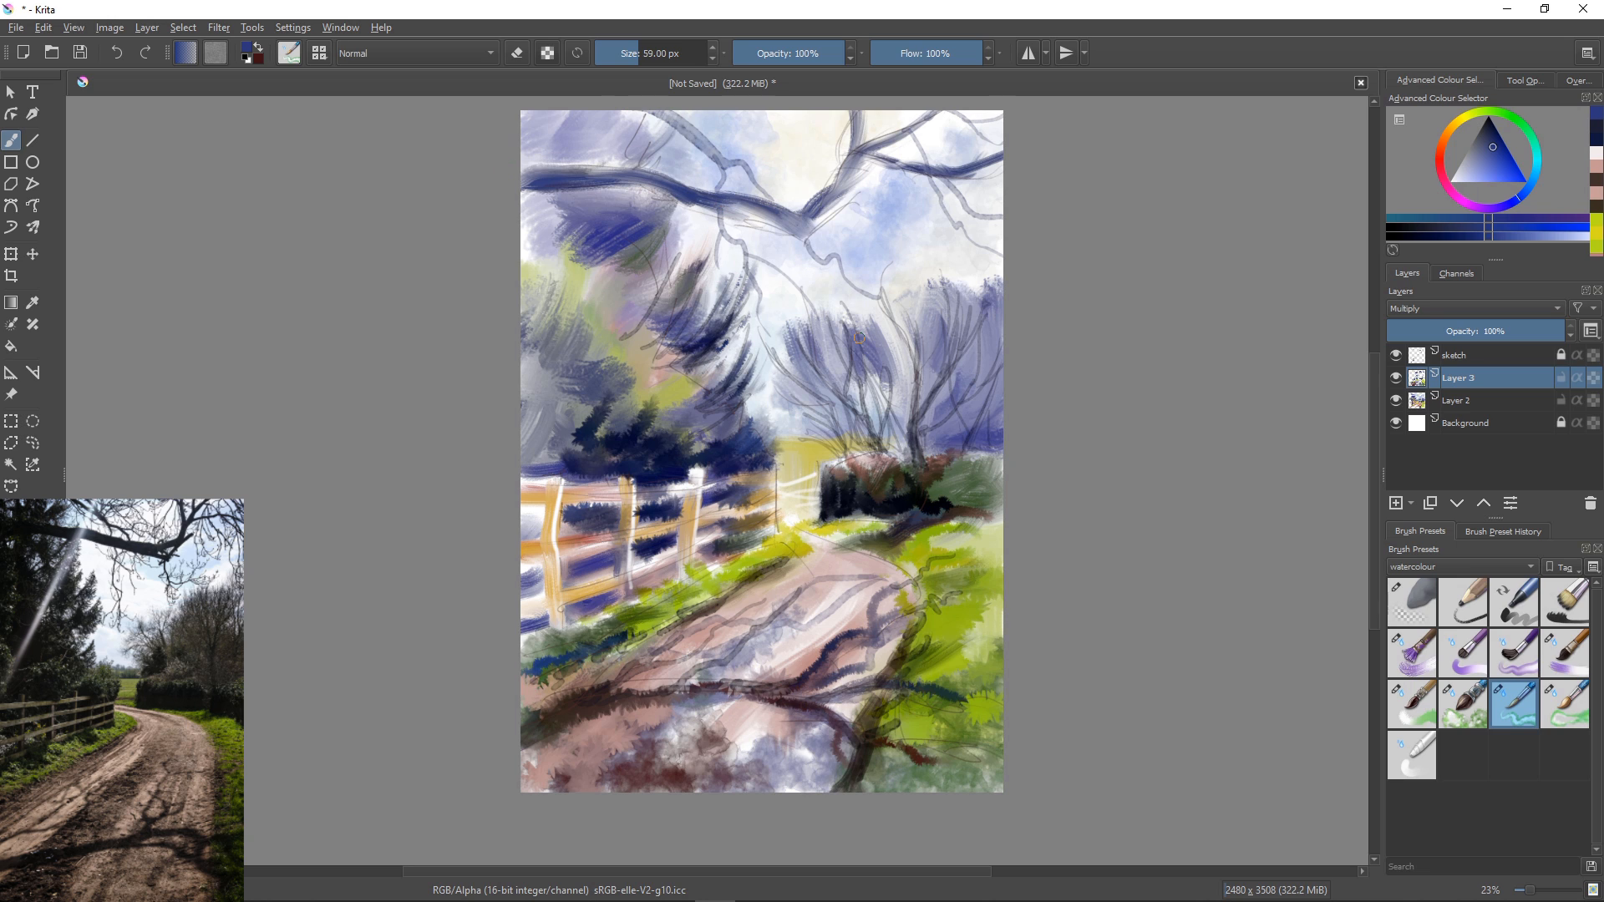
Paint dense dark blue foliage above the inner end of the overhanging branch with a broad rough-edged watercolour brush at 51 px.
click(1463, 653)
click(1463, 704)
mouse_move(562, 115)
mouse_down()
mouse_move(602, 144)
mouse_move(592, 159)
mouse_move(525, 136)
mouse_up()
click(1412, 653)
click(1565, 602)
key(bracketright)
key(bracketright)
key(bracketright)
key(bracketright)
key(bracketright)
key(bracketright)
drag(631, 191, 552, 201)
drag(608, 129, 527, 157)
drag(620, 153, 580, 167)
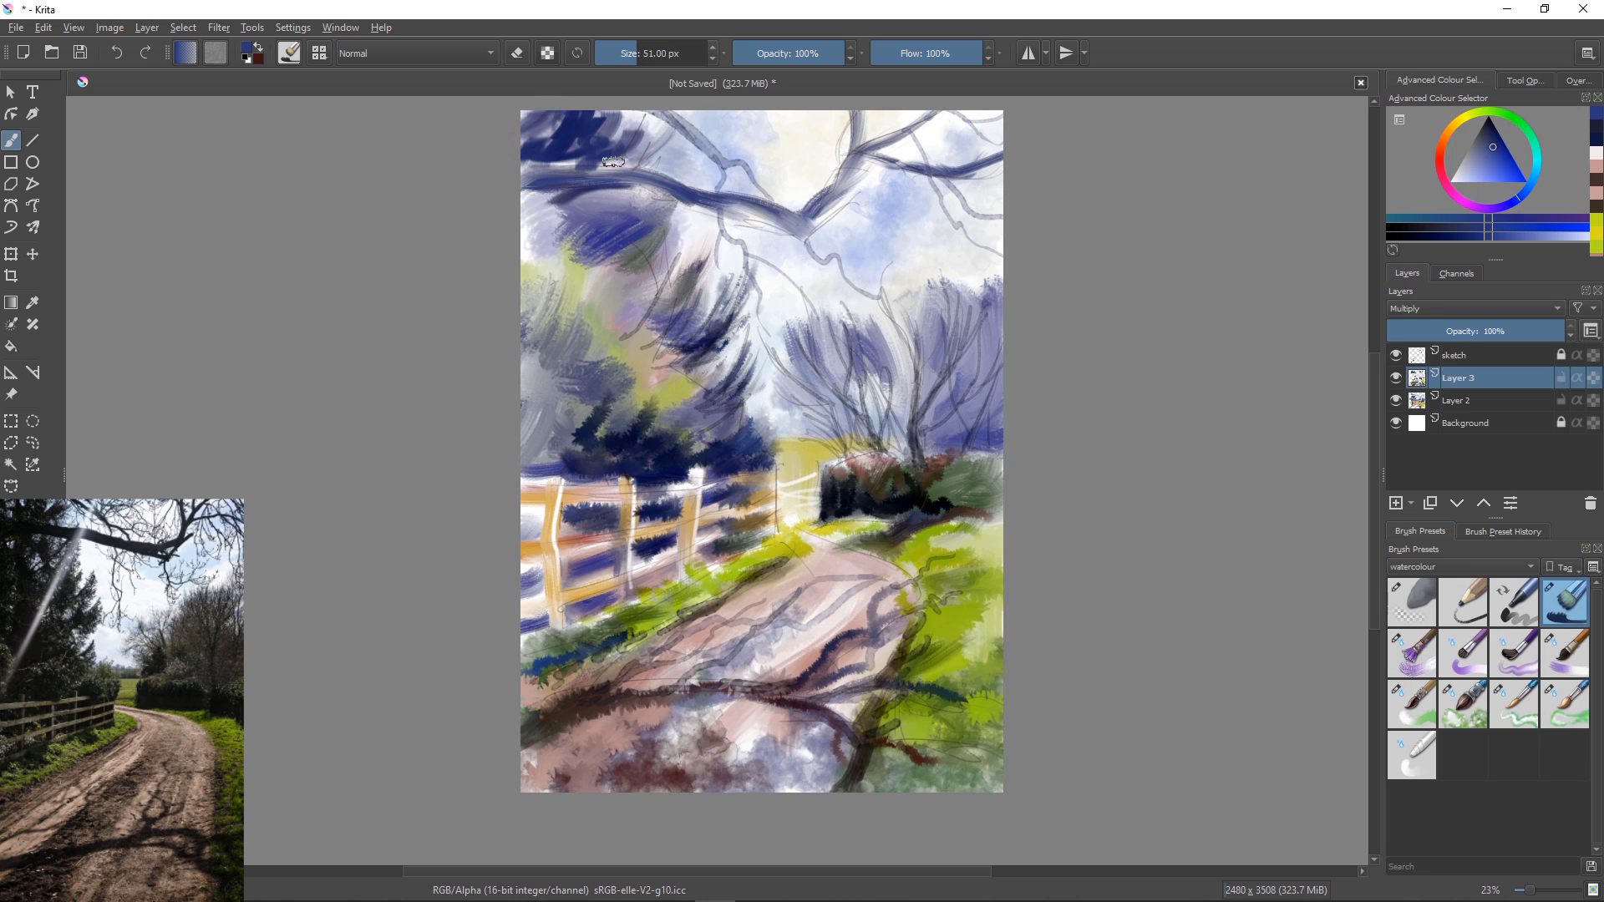
Enlarge the rough-edged brush and darken the foliage directly below and above the inner end of the branch.
key(bracketright)
key(bracketright)
key(bracketright)
key(bracketright)
key(bracketright)
key(bracketright)
key(bracketright)
key(bracketright)
key(bracketright)
key(bracketright)
key(bracketright)
key(bracketright)
key(bracketright)
key(bracketright)
key(bracketright)
key(bracketright)
key(bracketright)
key(bracketright)
key(bracketright)
drag(595, 247, 530, 217)
mouse_move(633, 130)
mouse_down()
mouse_move(660, 162)
mouse_move(585, 152)
mouse_up()
Paint streaky dark blue foliage across the upper part of the large tree with the bristle watercolour brush at 135 px.
click(1411, 653)
key(bracketright)
key(bracketright)
key(bracketright)
key(bracketright)
key(bracketright)
key(bracketright)
key(bracketright)
key(bracketright)
key(bracketright)
key(bracketright)
key(bracketright)
key(bracketright)
key(bracketright)
key(bracketright)
key(bracketright)
key(bracketright)
key(bracketright)
key(bracketright)
drag(598, 119, 571, 149)
drag(657, 193, 603, 249)
mouse_move(629, 186)
mouse_down()
mouse_move(540, 227)
mouse_move(598, 299)
mouse_up()
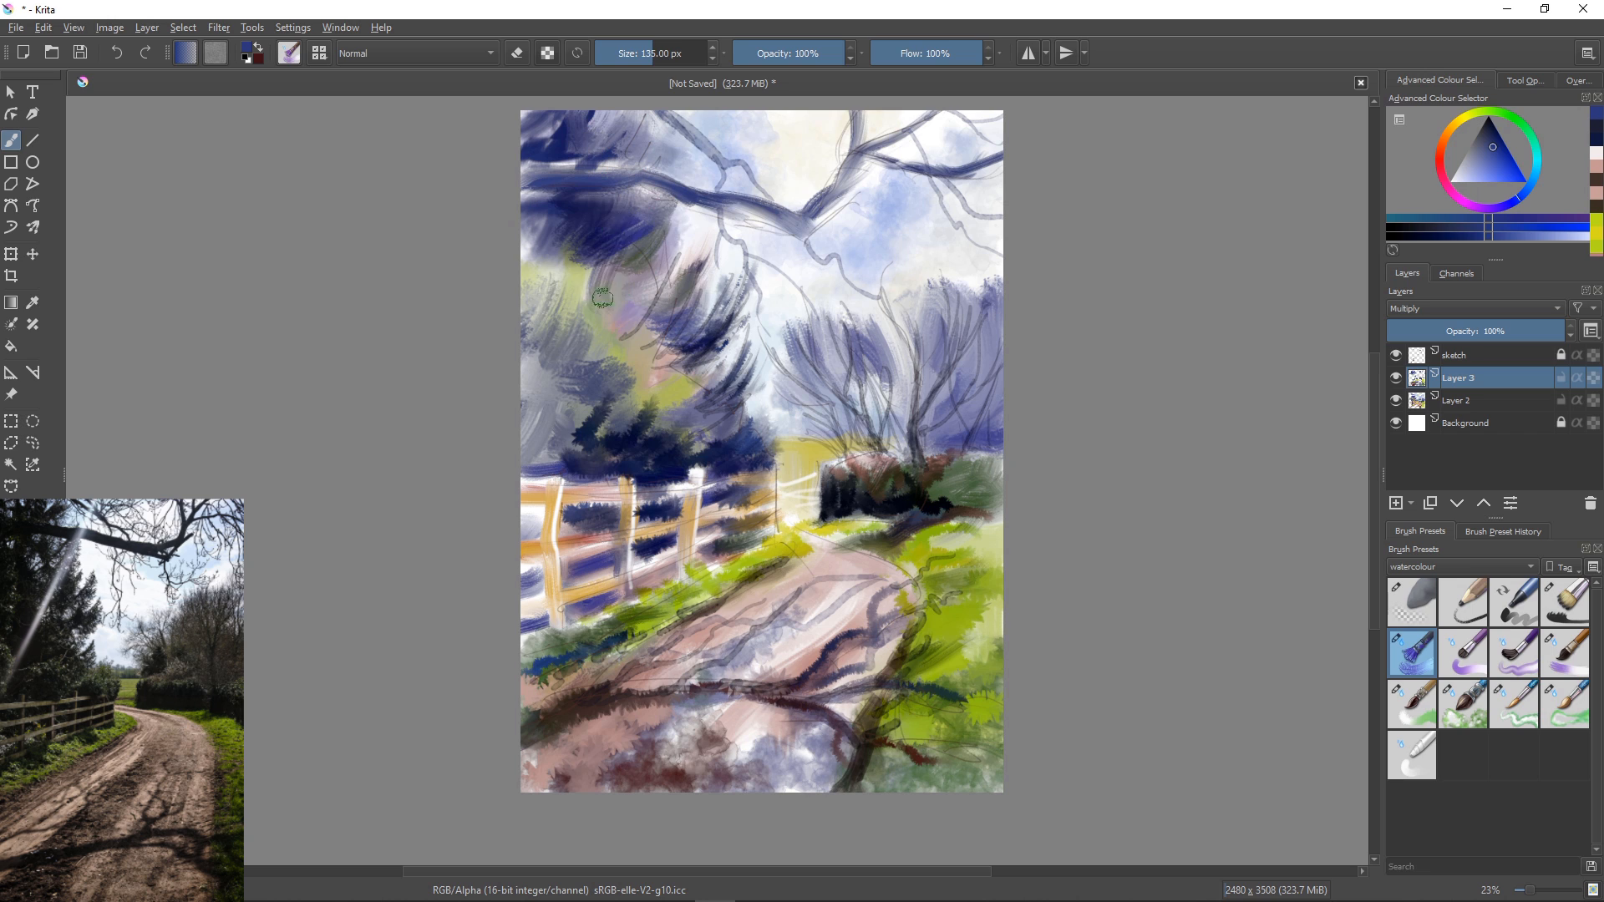
Extend the dark blue bristle strokes down the middle of the large tree and out to the canvas edge.
drag(648, 235, 613, 277)
mouse_move(691, 215)
mouse_down()
mouse_move(660, 237)
mouse_move(584, 300)
mouse_move(614, 323)
mouse_move(586, 340)
mouse_up()
mouse_move(620, 319)
mouse_down()
mouse_move(592, 351)
mouse_move(608, 377)
mouse_up()
drag(583, 259, 521, 286)
drag(547, 253, 525, 357)
Set the bristle brush to 135 px and add foliage strokes where the tree top meets the overhanging branch.
key(bracketleft)
key(bracketleft)
key(bracketleft)
key(bracketleft)
key(bracketleft)
key(bracketleft)
key(bracketleft)
key(bracketleft)
key(bracketleft)
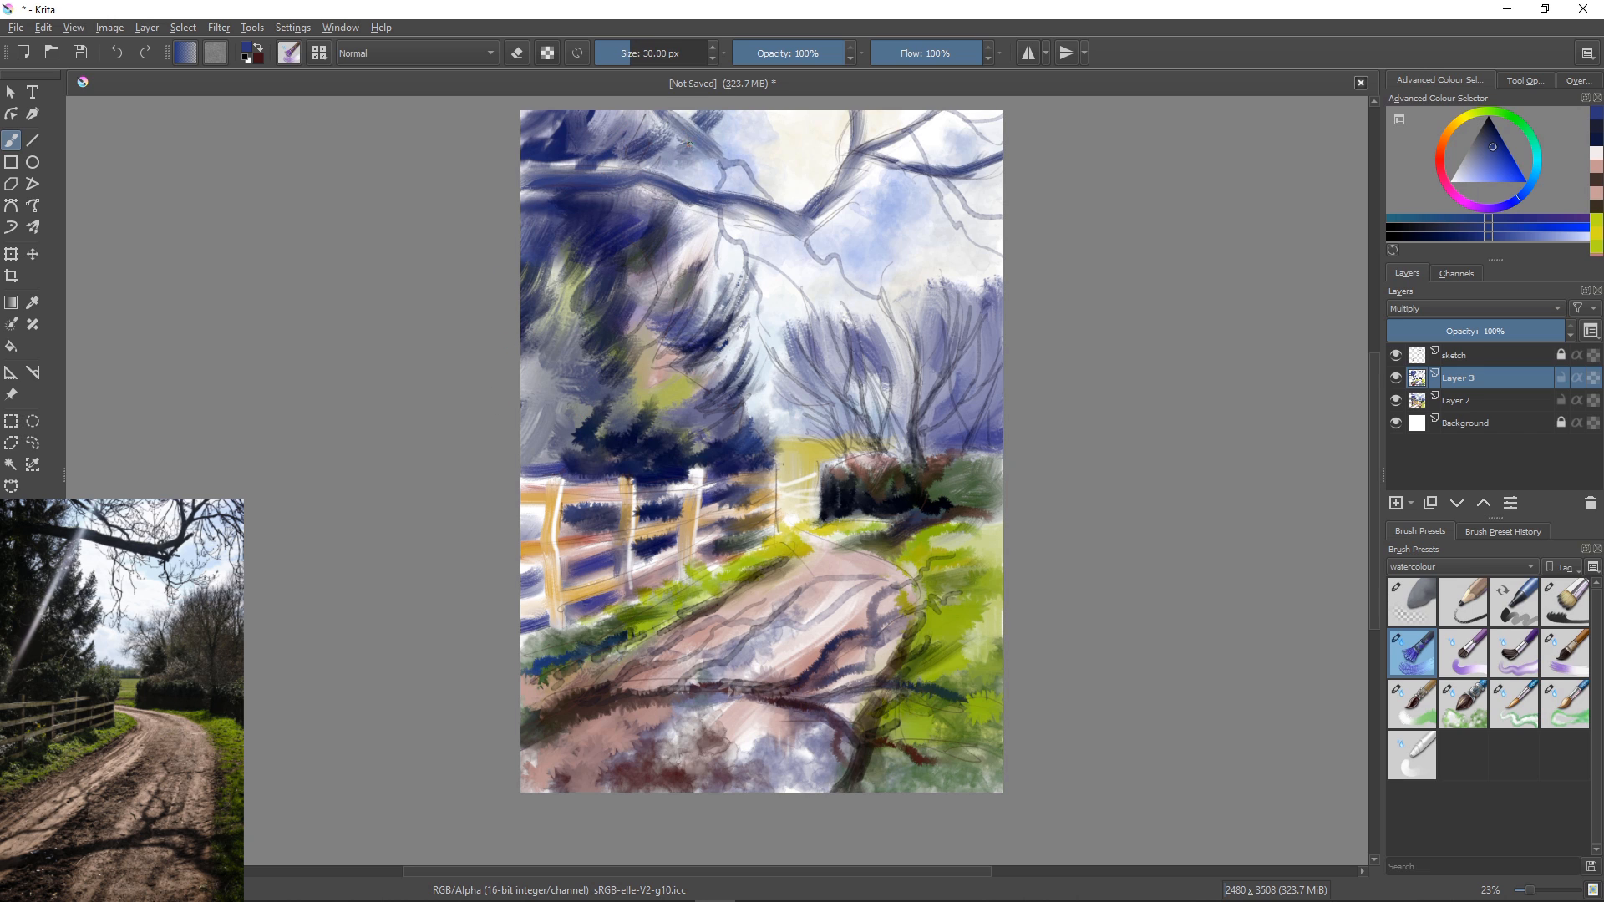
key(bracketright)
key(bracketright)
key(bracketright)
key(bracketright)
key(bracketright)
key(bracketright)
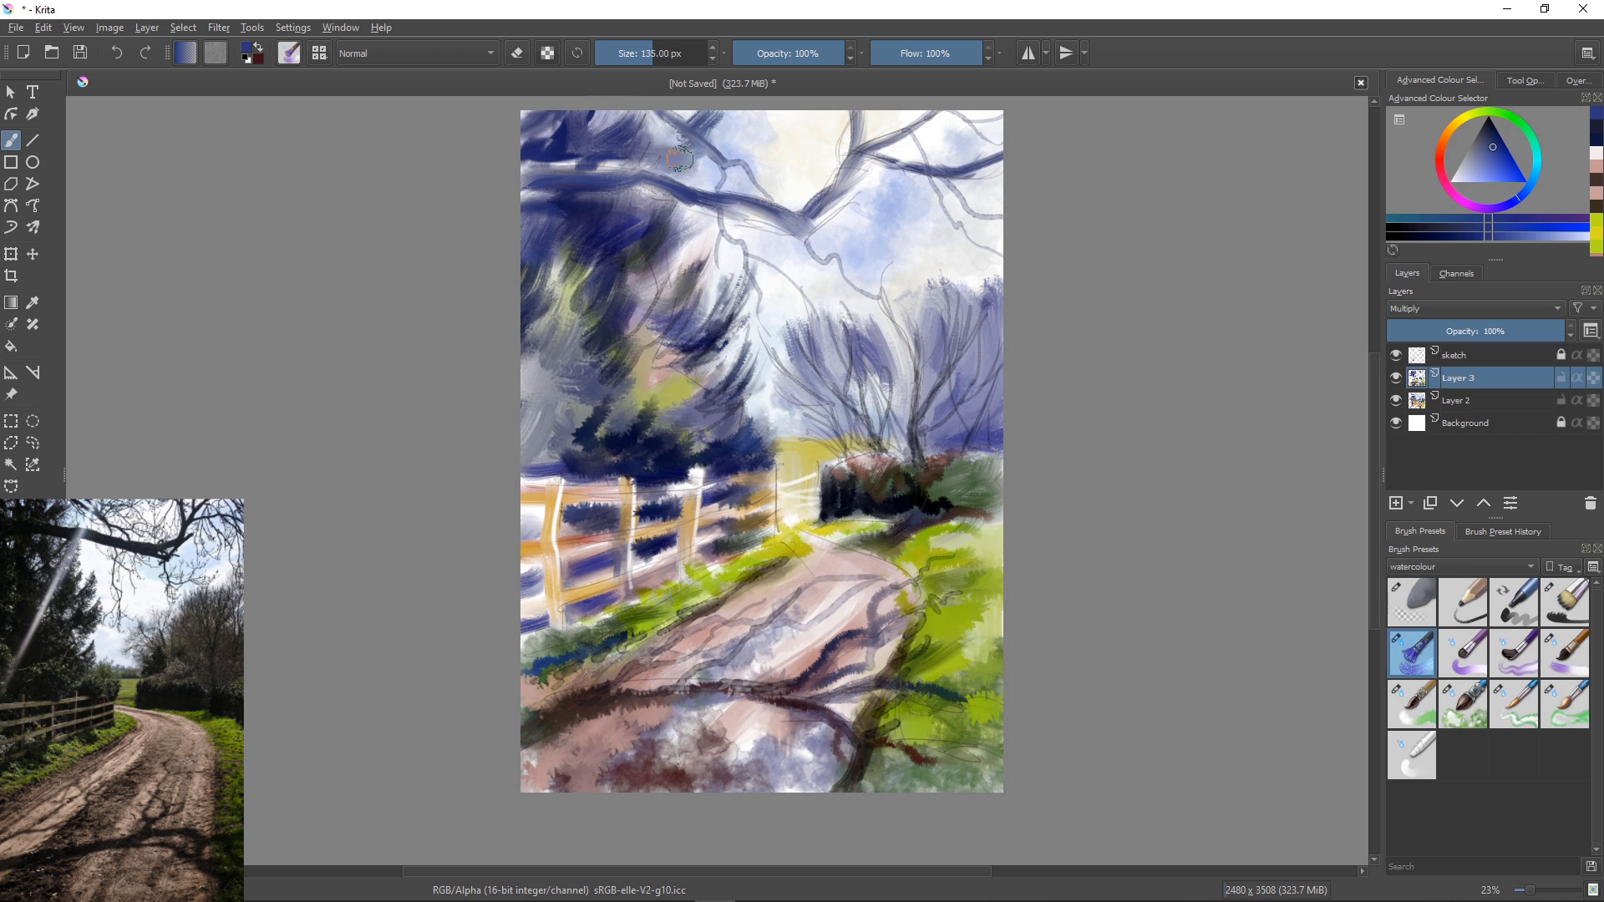
Sample dark brown from the shadow on the track and repaint the overhanging branch with the rough-edged watercolour brush.
key(slash)
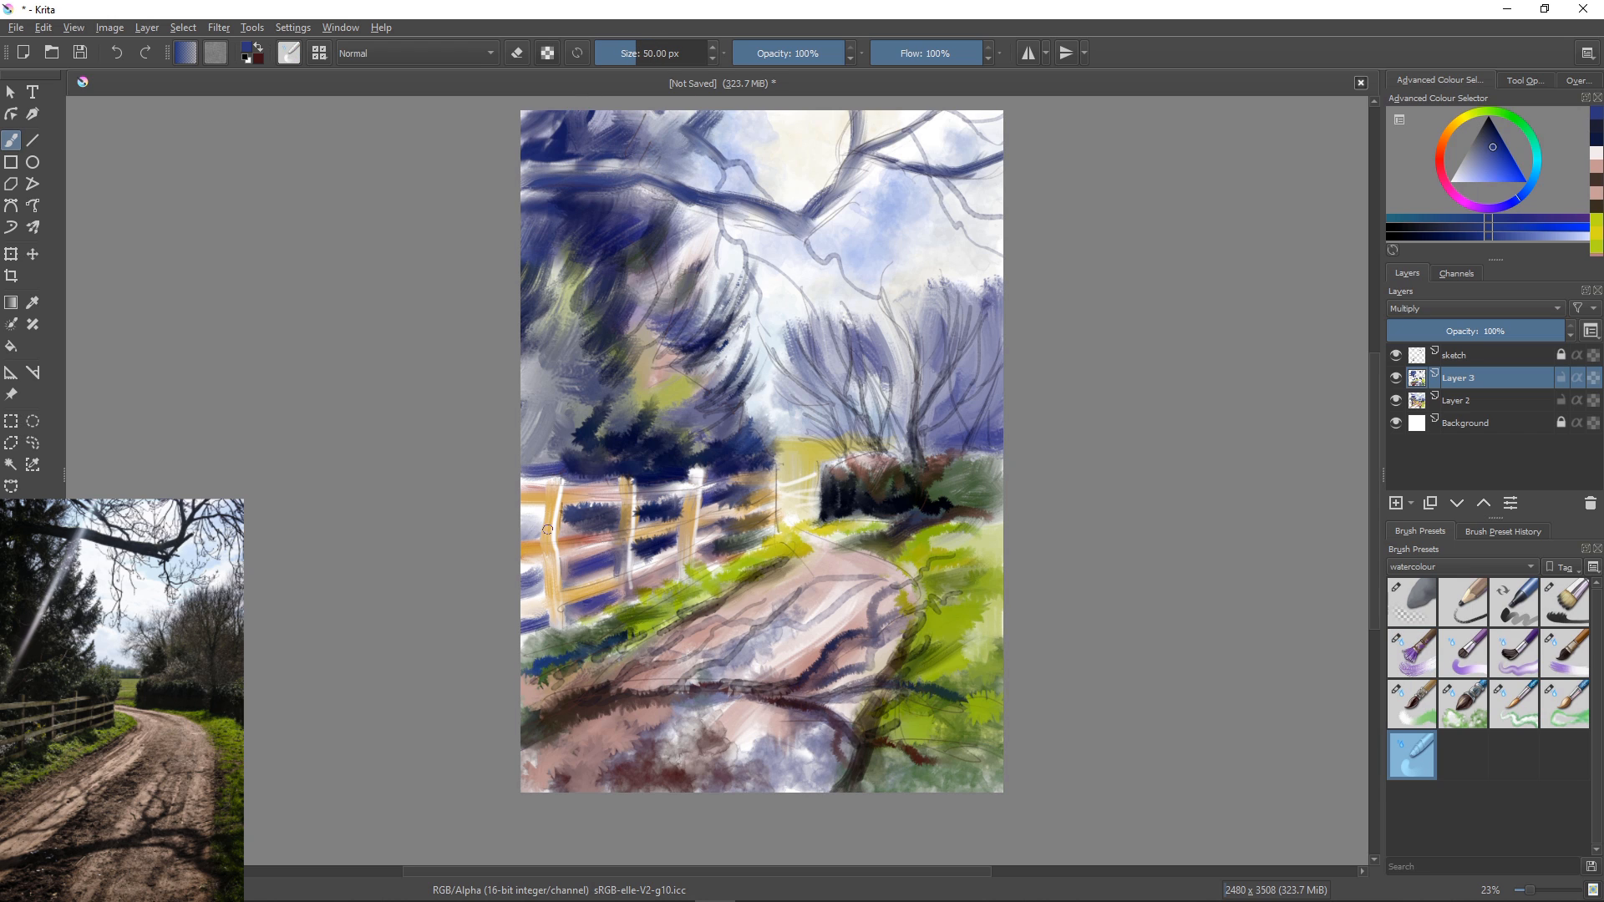
ctrl+click(609, 706)
key(slash)
key(bracketleft)
key(bracketleft)
key(bracketleft)
key(bracketleft)
key(bracketleft)
key(bracketleft)
key(bracketleft)
key(bracketleft)
key(bracketleft)
key(bracketleft)
key(bracketleft)
key(bracketleft)
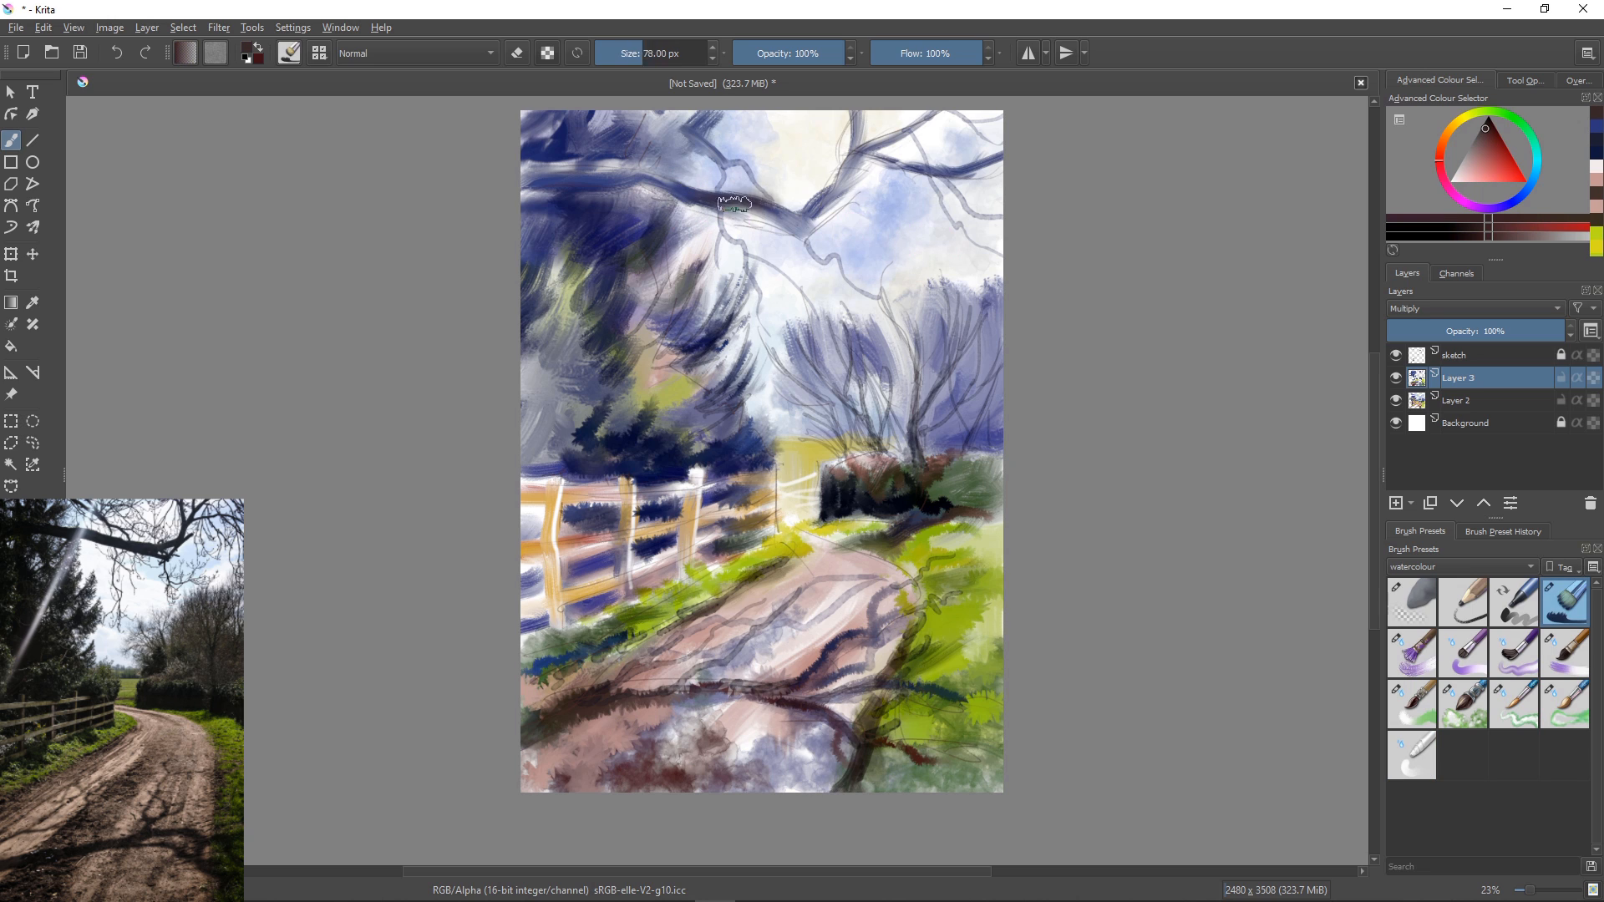
mouse_move(807, 227)
mouse_down()
mouse_move(565, 172)
mouse_move(902, 162)
mouse_move(806, 213)
mouse_up()
mouse_move(631, 186)
mouse_down()
mouse_move(573, 190)
mouse_move(677, 188)
mouse_move(535, 150)
mouse_up()
Sample dark blue from the tree and paint foliage over the inner end of the branch at 59 px.
ctrl+click(626, 271)
drag(665, 117, 539, 188)
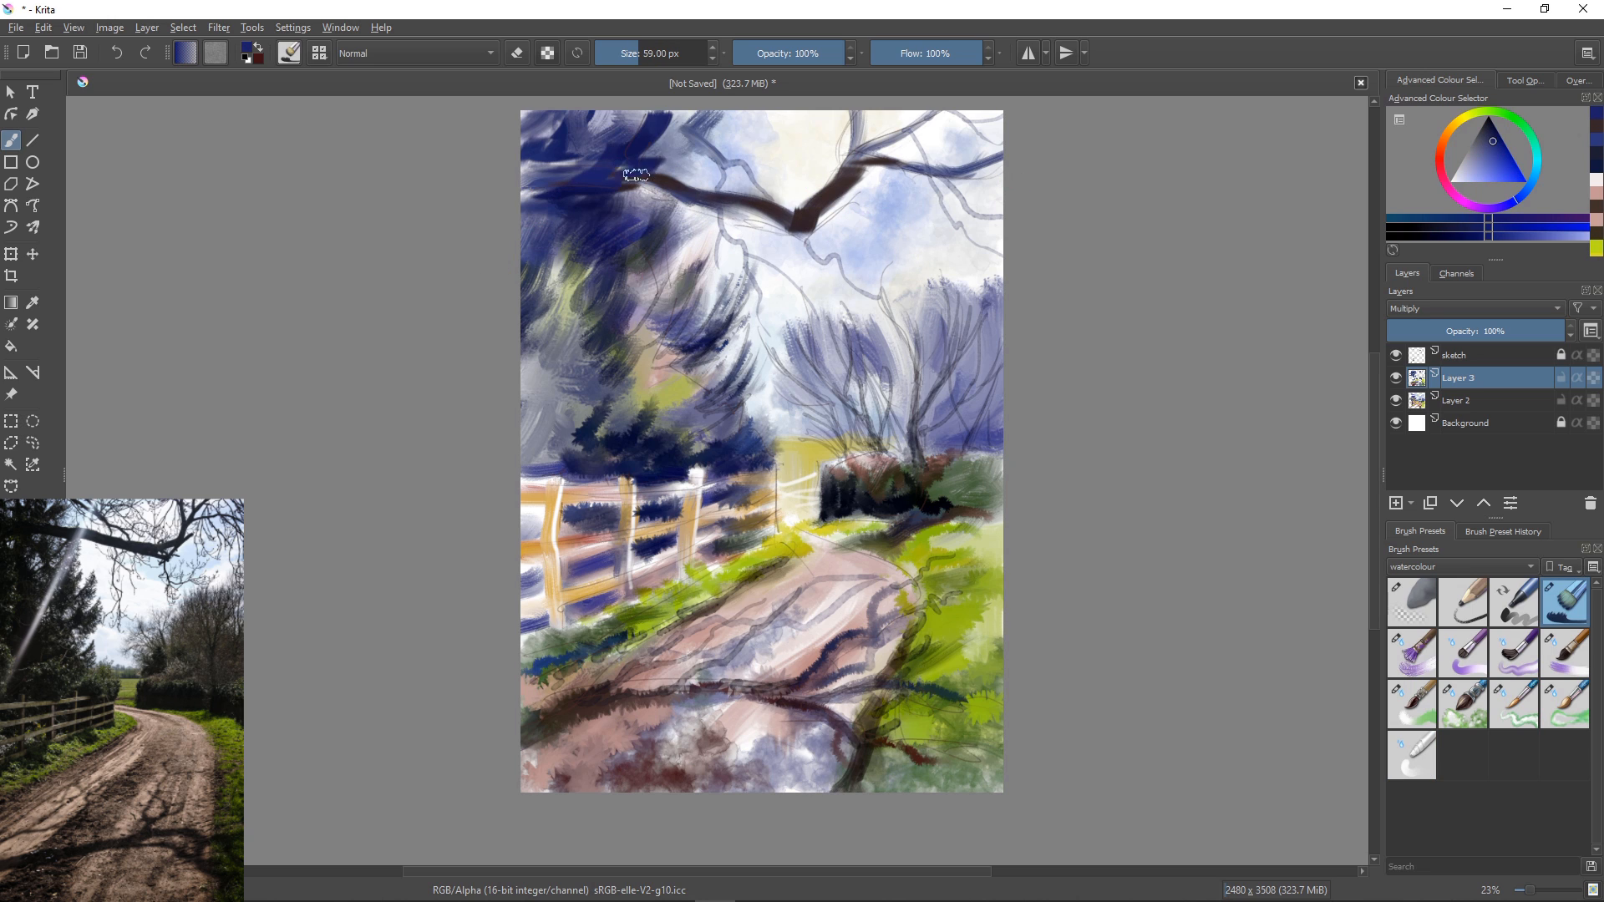
drag(664, 172, 614, 205)
Add dark blue strokes to the base and crowns of the bare trees behind the hedge.
mouse_move(877, 386)
mouse_down()
mouse_move(807, 439)
mouse_move(836, 451)
mouse_up()
drag(911, 311, 852, 380)
mouse_move(886, 288)
mouse_down()
mouse_move(953, 323)
mouse_move(991, 393)
mouse_move(982, 330)
mouse_move(961, 330)
mouse_up()
drag(936, 288, 982, 331)
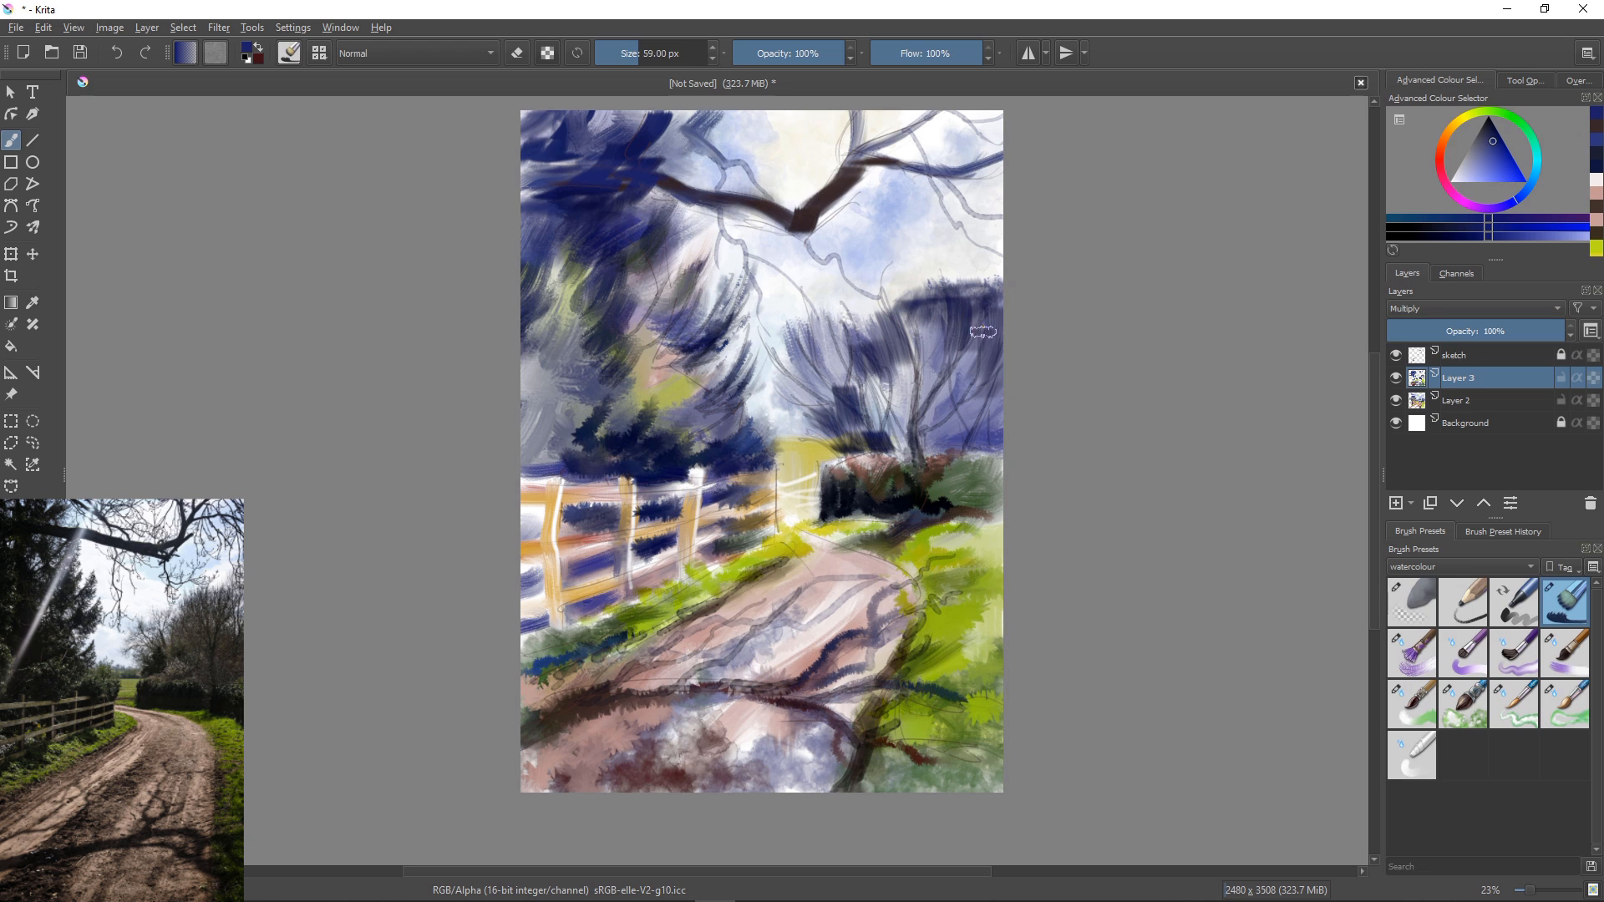
Darken the gaps and post sides of the wooden fence in dark blue, and erase light highlights with a 35 px eraser.
mouse_move(651, 539)
mouse_down()
mouse_move(624, 604)
mouse_move(578, 576)
mouse_up()
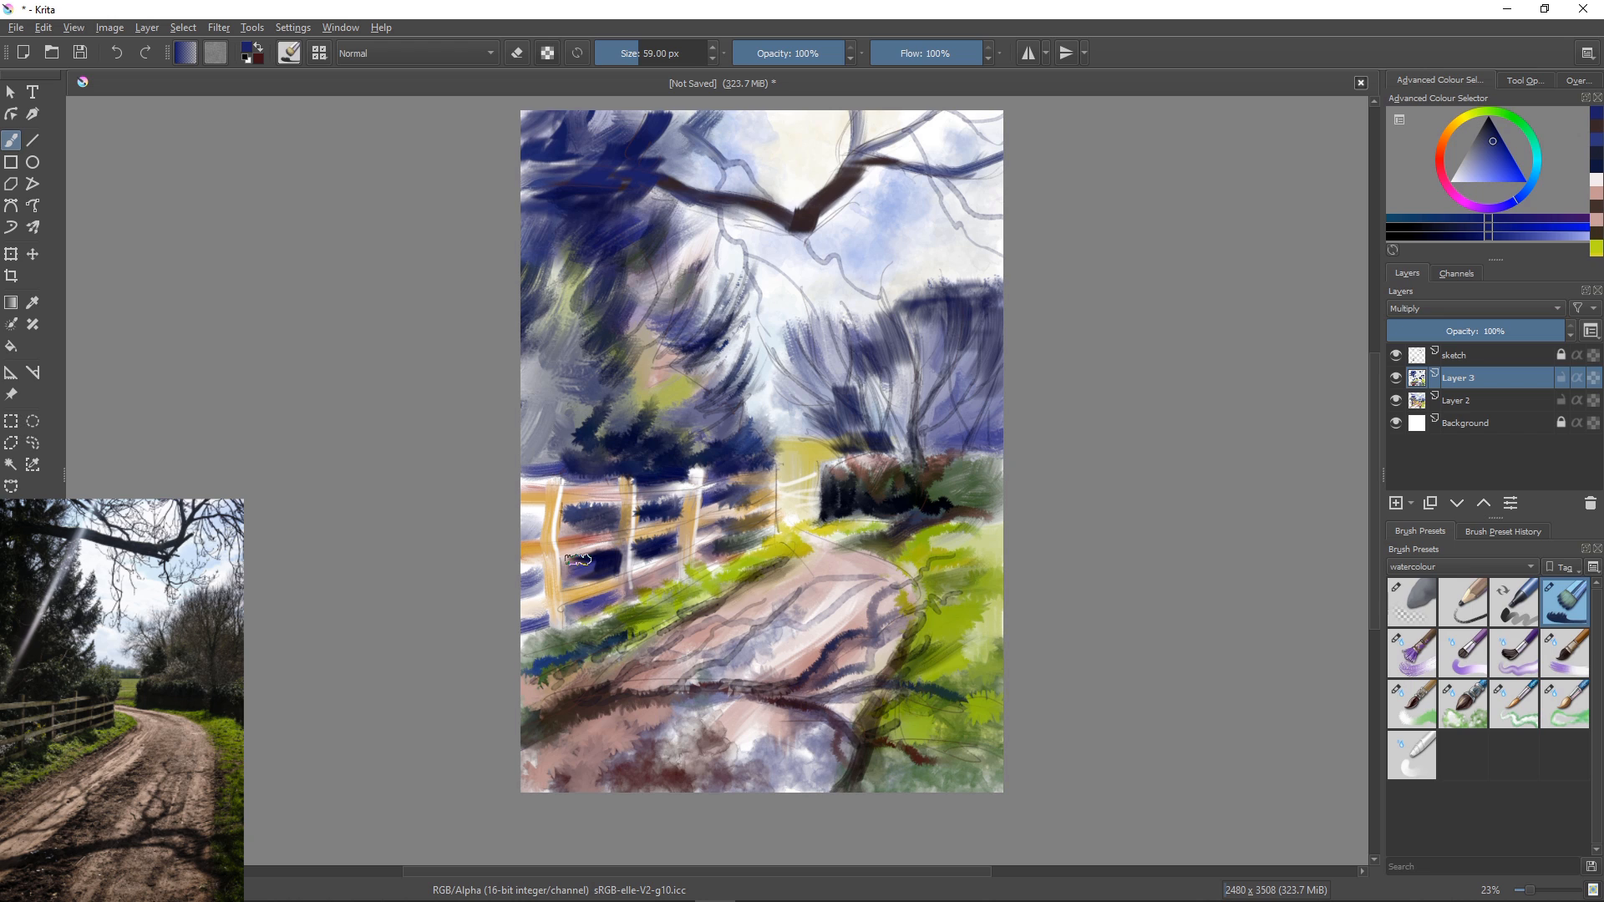
drag(684, 472, 690, 570)
drag(614, 480, 619, 541)
drag(545, 486, 552, 550)
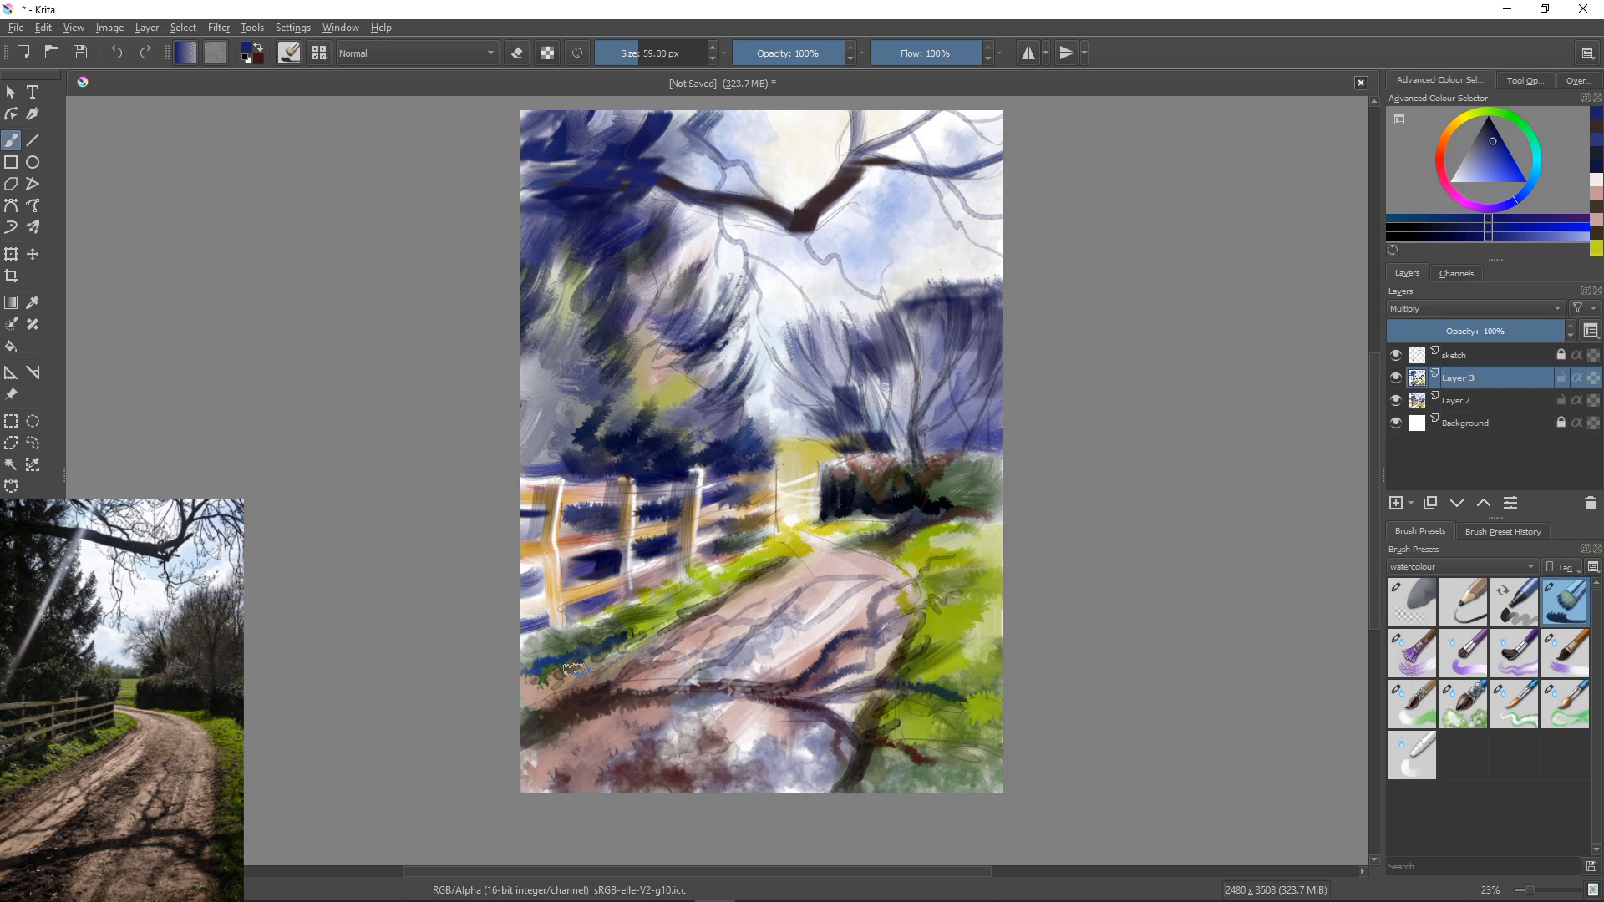
key(e)
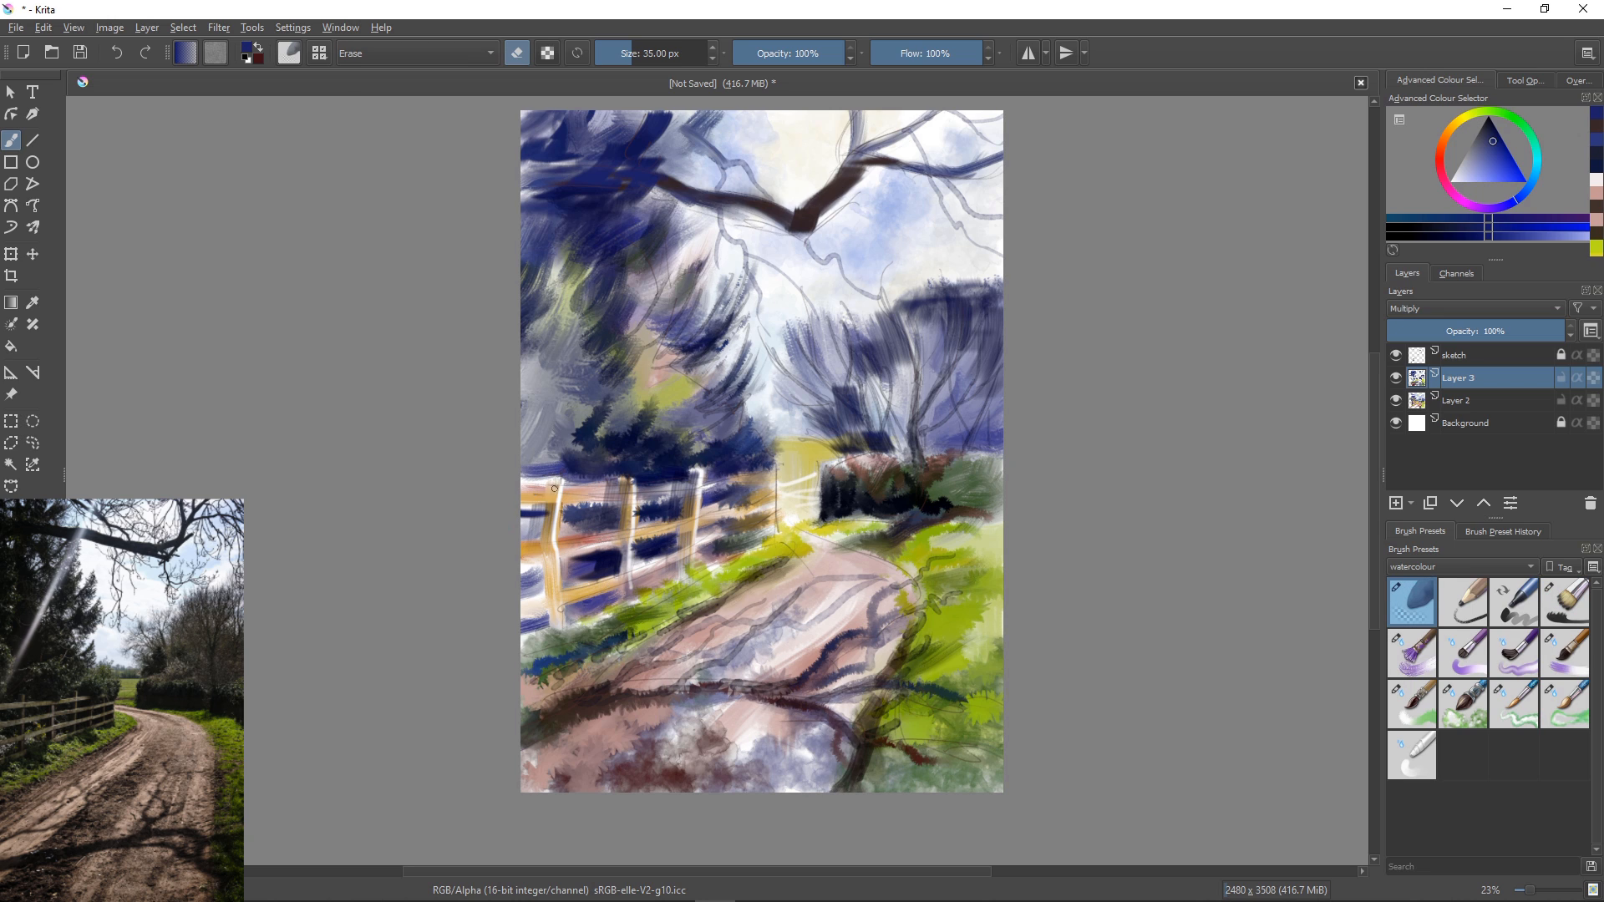
drag(554, 489, 617, 484)
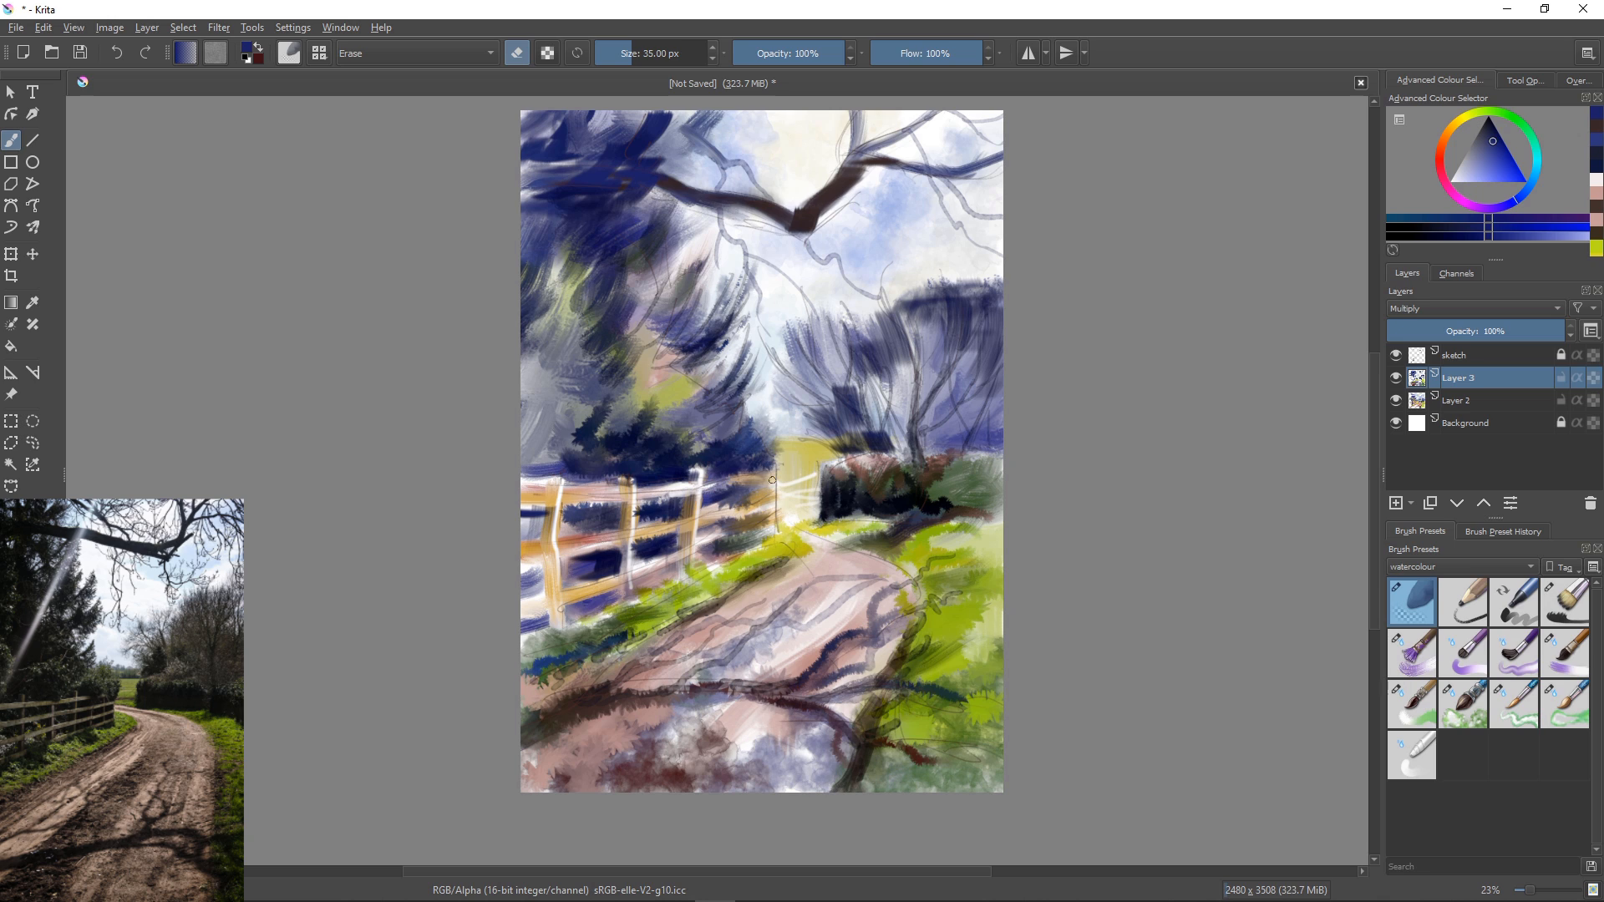
Sample near-black from the hedge and try a wet watercolour stroke beside the field gate.
ctrl+click(855, 484)
click(1412, 704)
mouse_move(822, 474)
mouse_down()
mouse_move(781, 486)
mouse_move(842, 555)
mouse_up()
key(ctrl+z)
key(ctrl+z)
click(1463, 705)
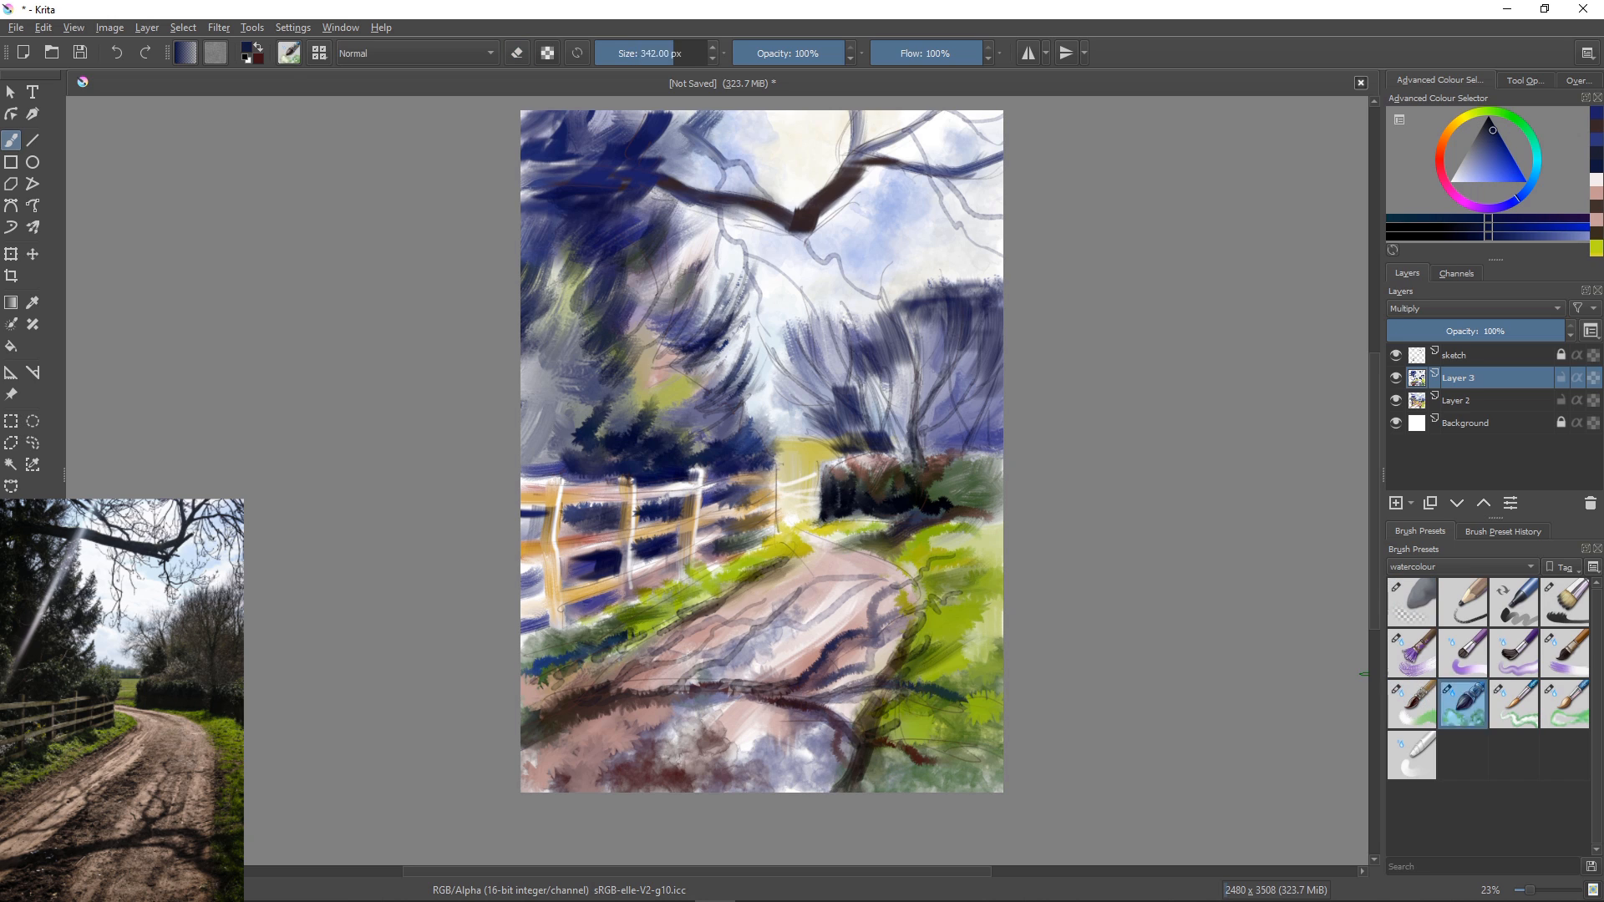
Paint thin dark bars on the field gate with the fine watercolour brush at 28 px.
click(1514, 704)
key(bracketleft)
key(bracketleft)
key(bracketleft)
key(bracketleft)
key(bracketleft)
key(bracketleft)
key(bracketleft)
key(bracketleft)
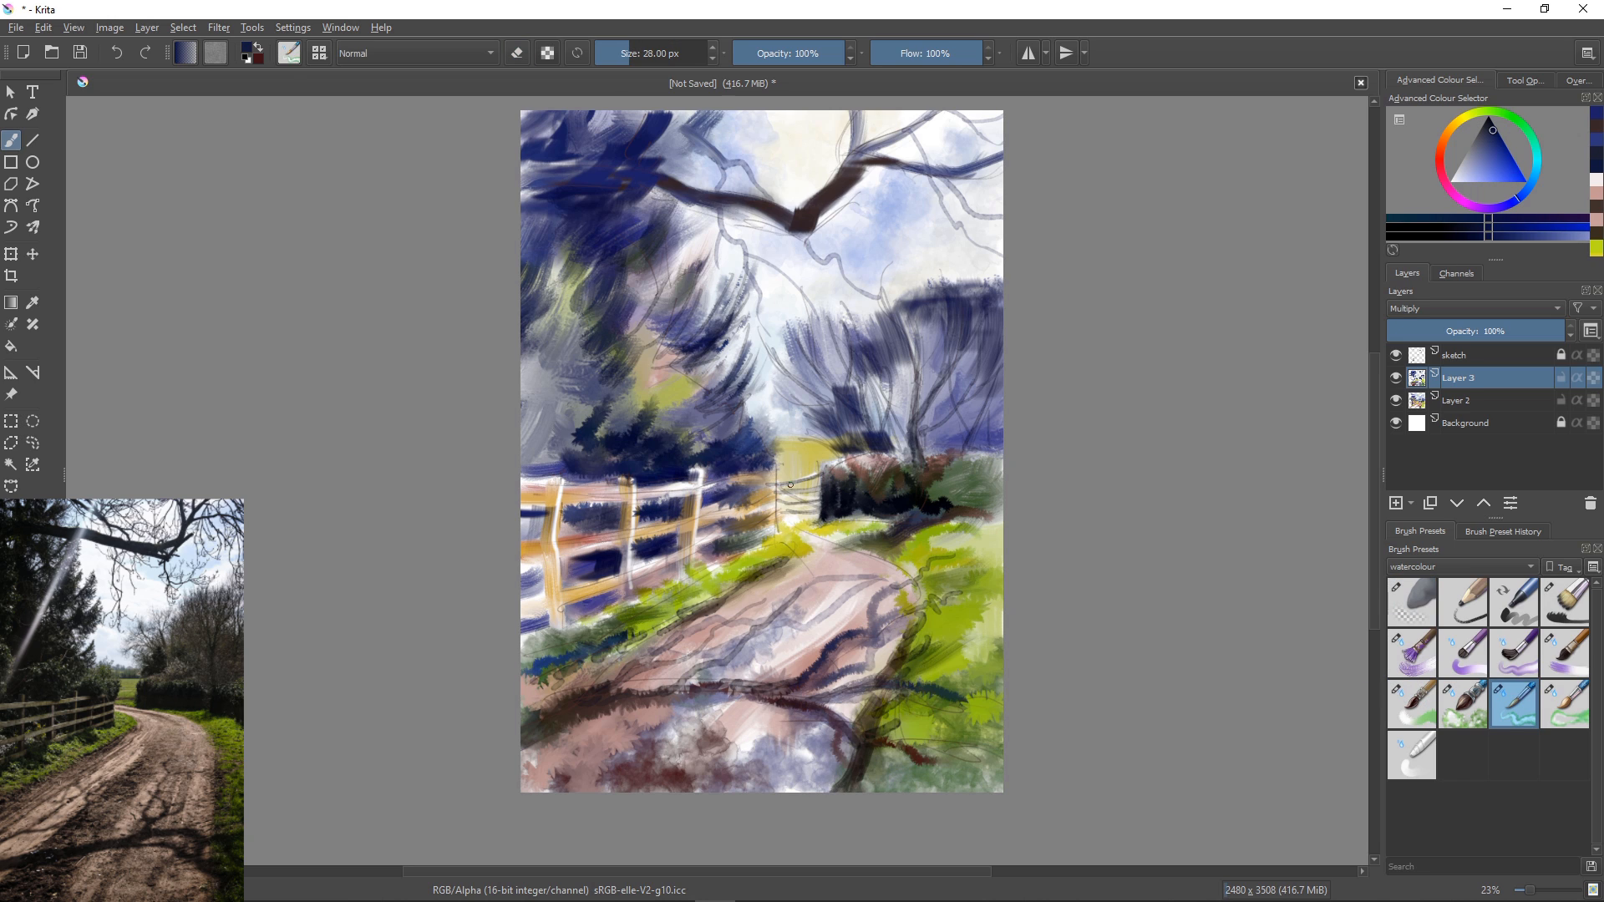
Add a thin dark tree line on the horizon behind the field gate.
key(bracketright)
drag(780, 431, 817, 437)
key(ctrl+z)
click(1412, 705)
key(e)
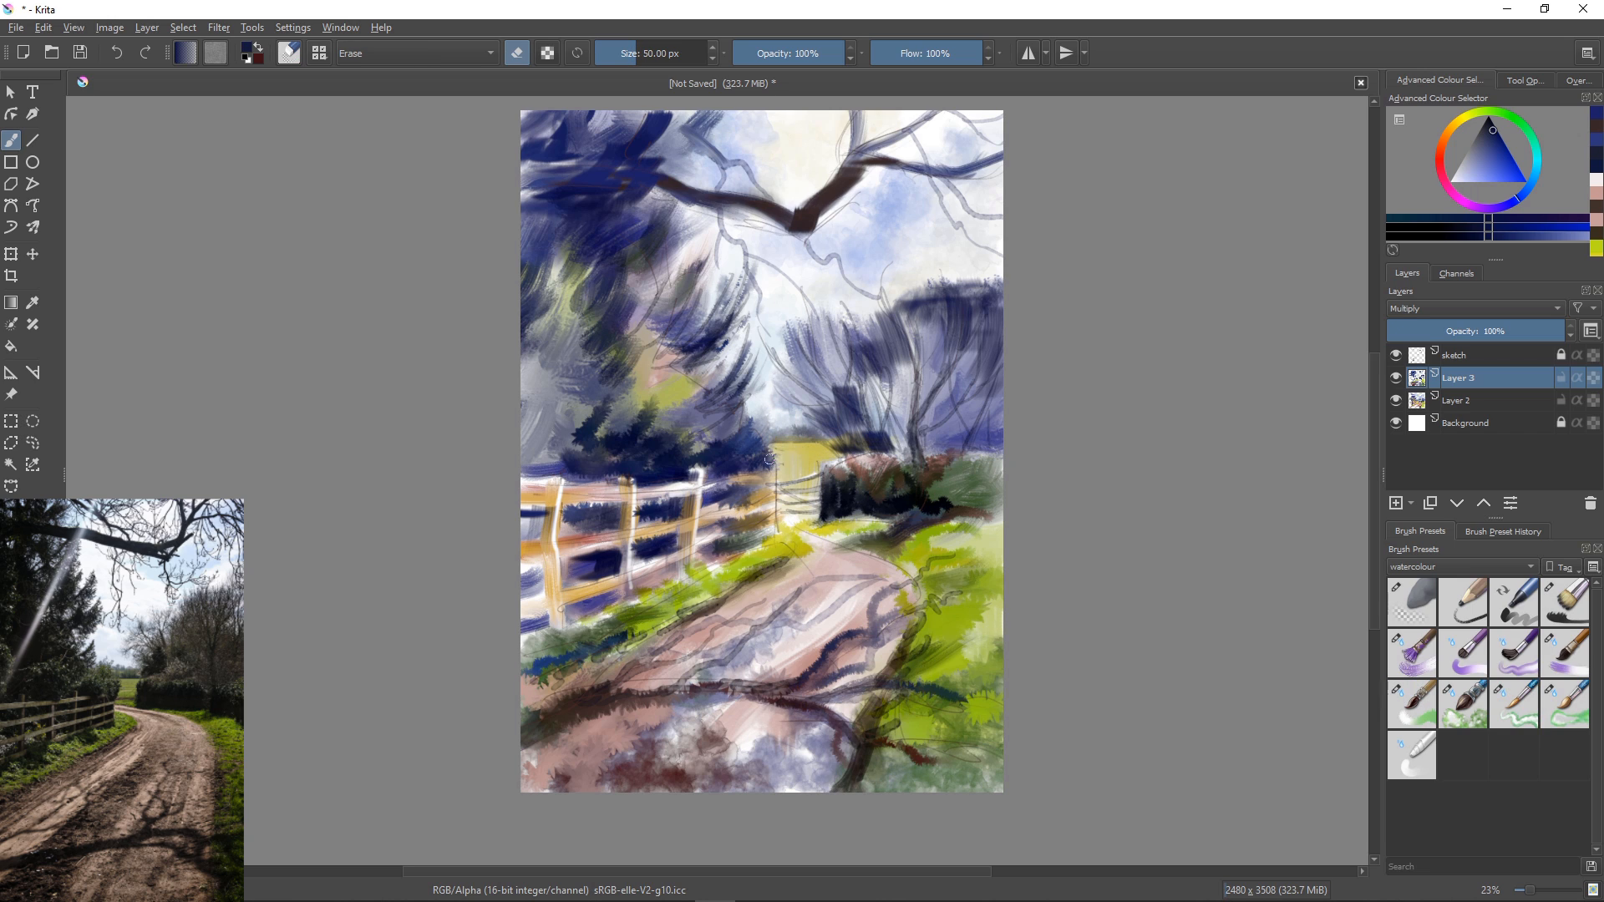
Paint dark shadow strokes across the grass verge below the hedge with the wet watercolour brush at 68 px.
key(e)
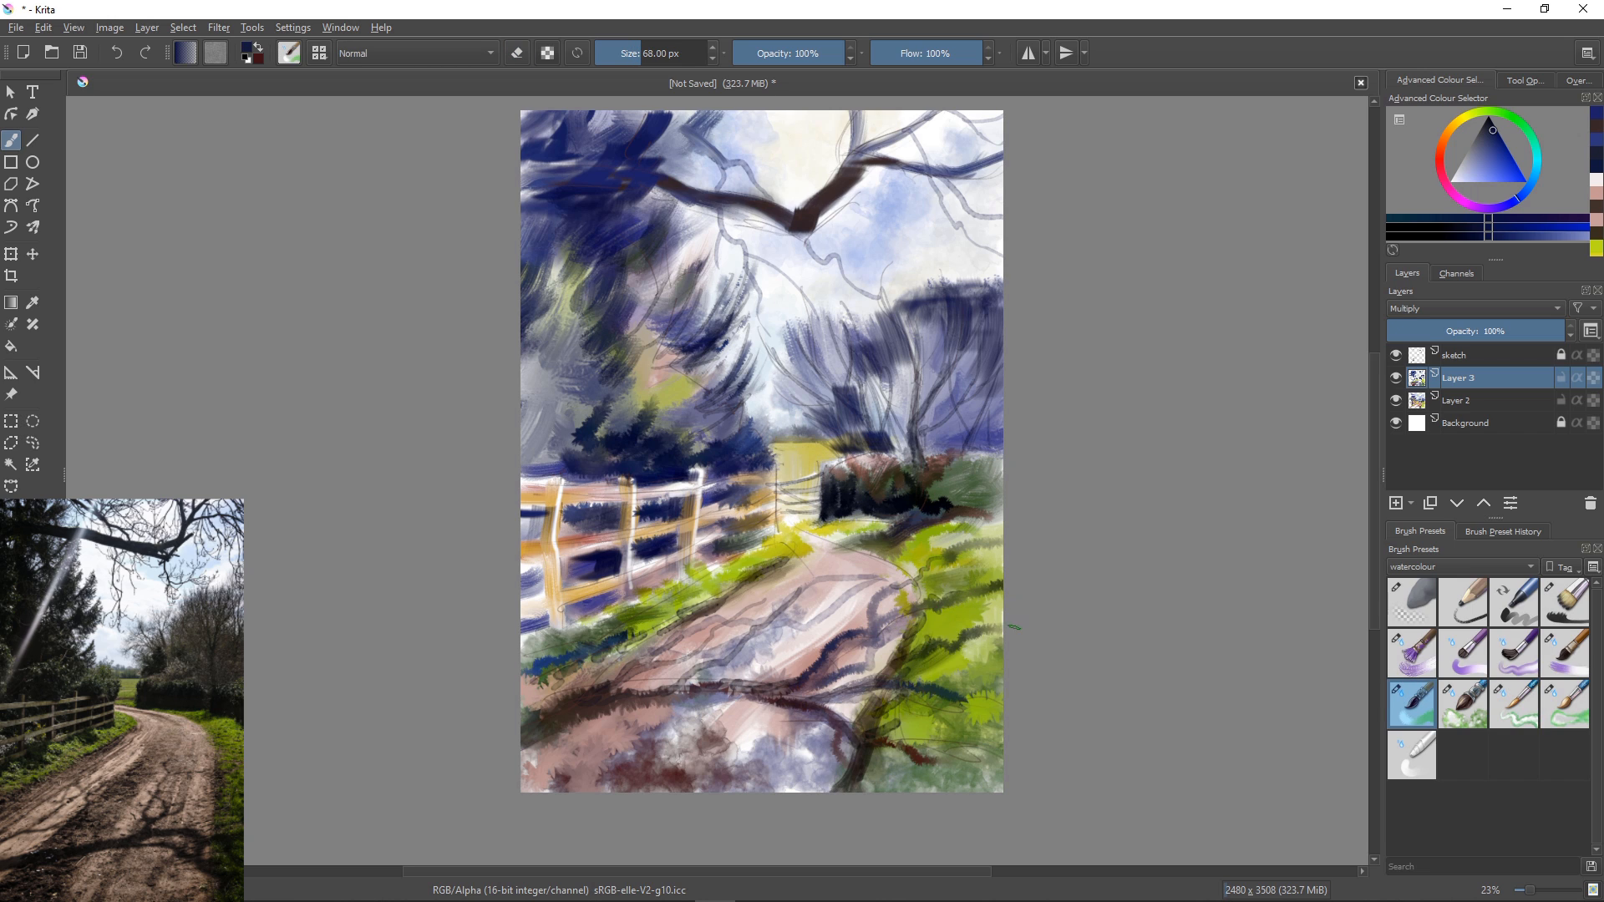
drag(936, 692, 1002, 696)
drag(961, 698, 1001, 746)
drag(922, 758, 999, 791)
mouse_move(891, 746)
mouse_down()
mouse_move(919, 785)
mouse_move(942, 720)
mouse_up()
drag(970, 713, 1000, 748)
Paint near-black tufts and shadows in the grass along the fence base and the edges of the track.
drag(654, 595, 546, 641)
drag(597, 632, 568, 653)
drag(553, 626, 522, 640)
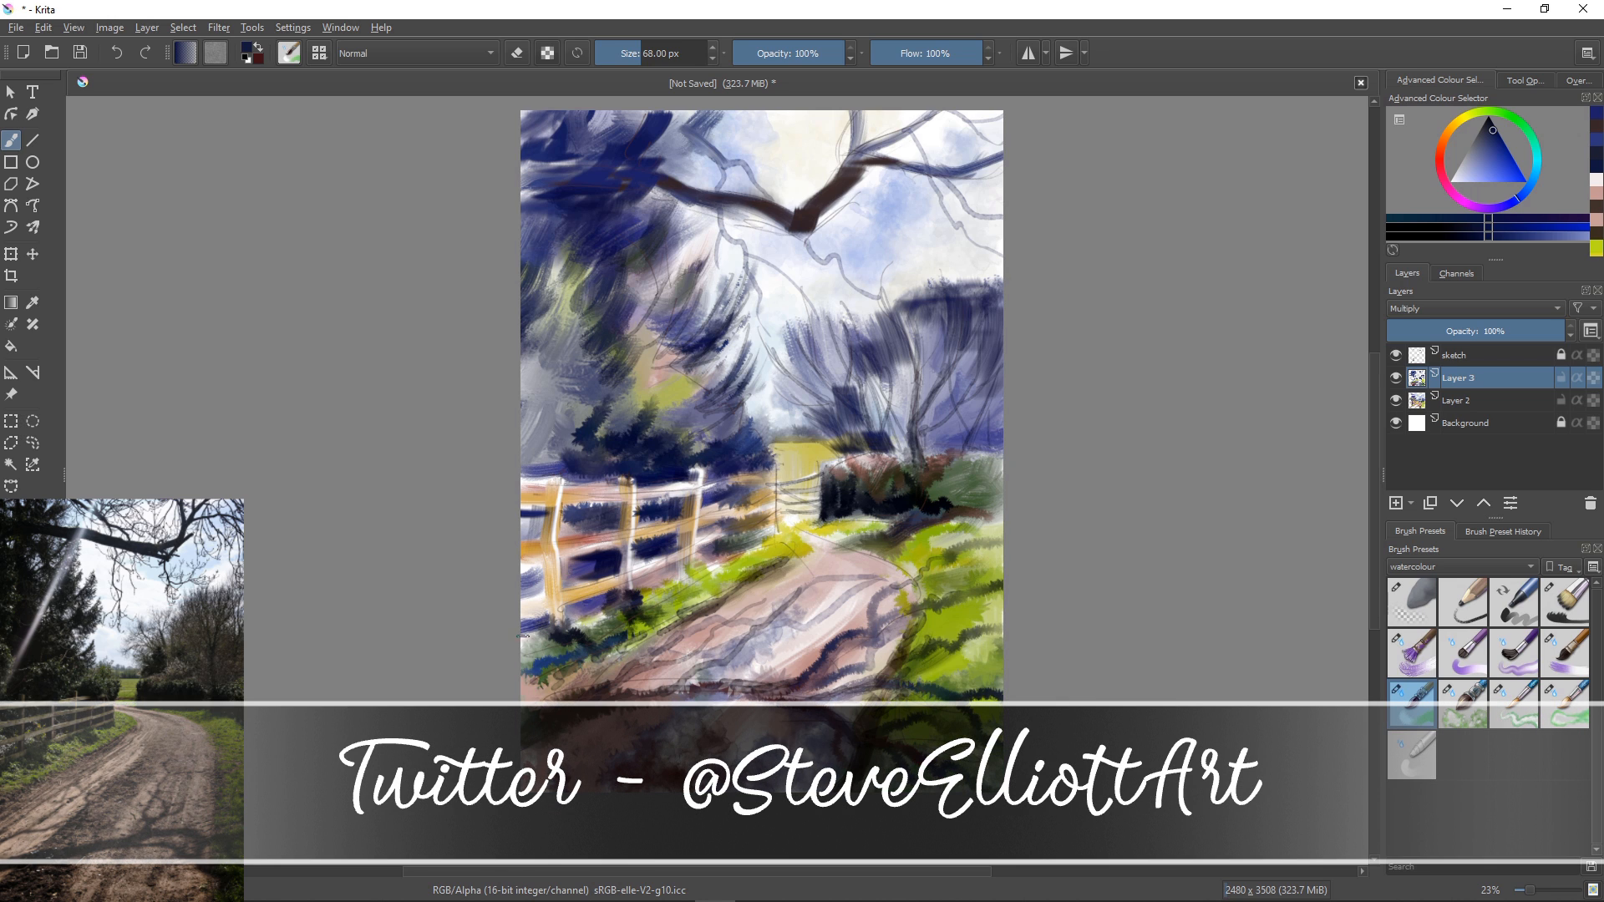
drag(543, 564, 544, 595)
drag(553, 619, 533, 633)
mouse_move(684, 498)
mouse_down()
mouse_move(673, 628)
mouse_move(579, 681)
mouse_up()
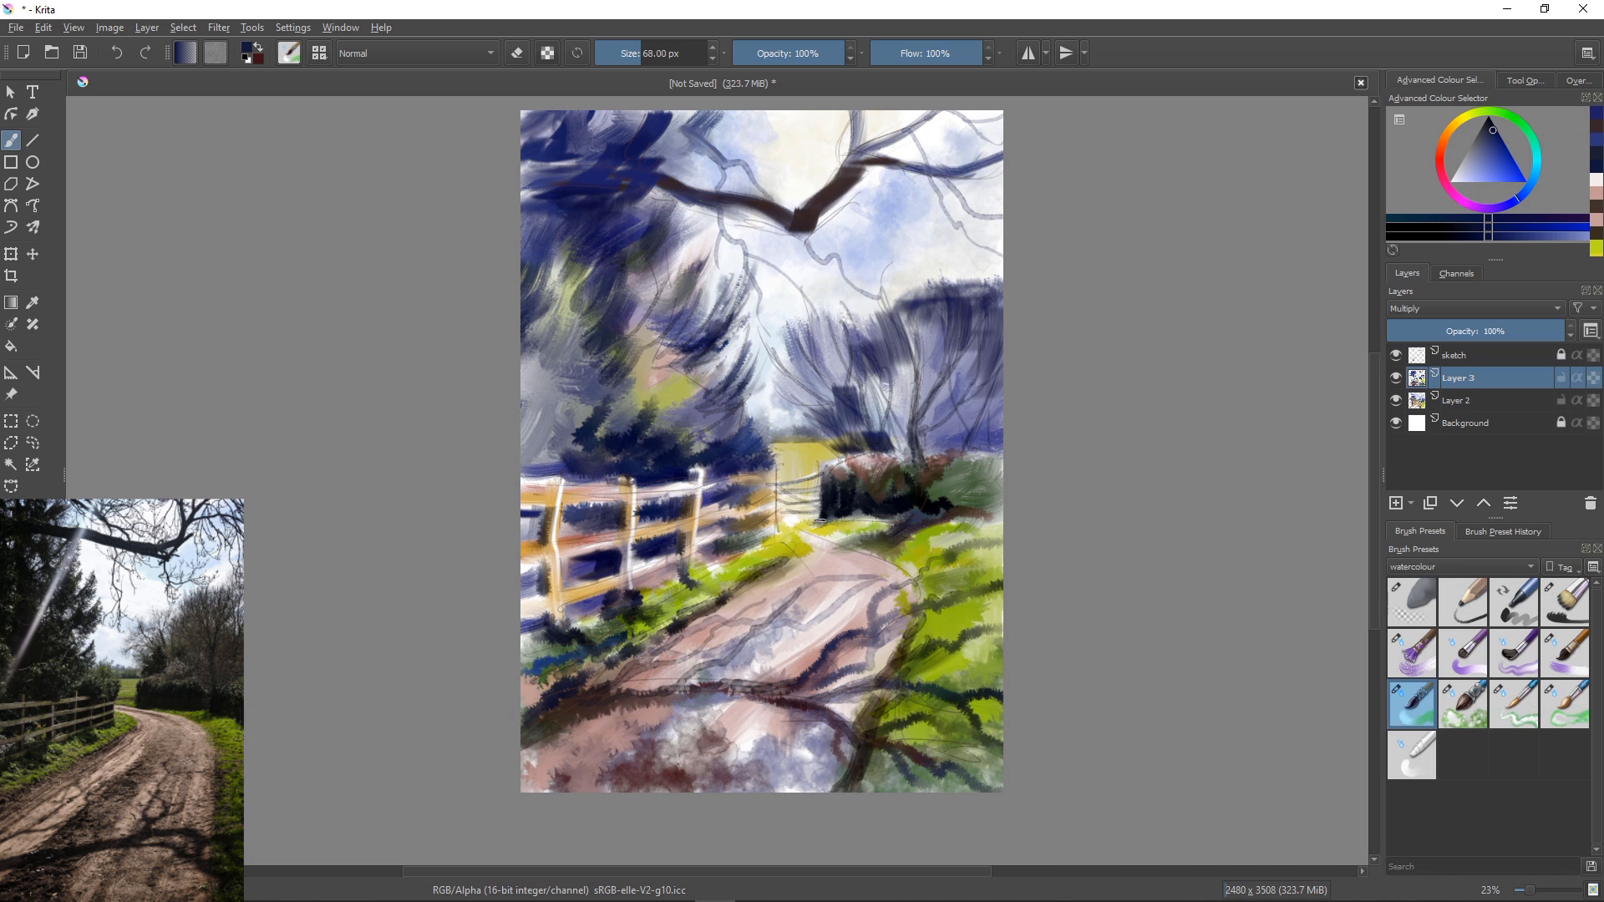
mouse_move(805, 519)
mouse_down()
mouse_move(932, 559)
mouse_move(896, 549)
mouse_move(920, 603)
mouse_move(907, 680)
mouse_up()
click(1463, 602)
mouse_move(543, 752)
mouse_down()
mouse_move(532, 773)
mouse_move(667, 771)
mouse_up()
click(1513, 653)
key(ctrl+z)
click(1458, 604)
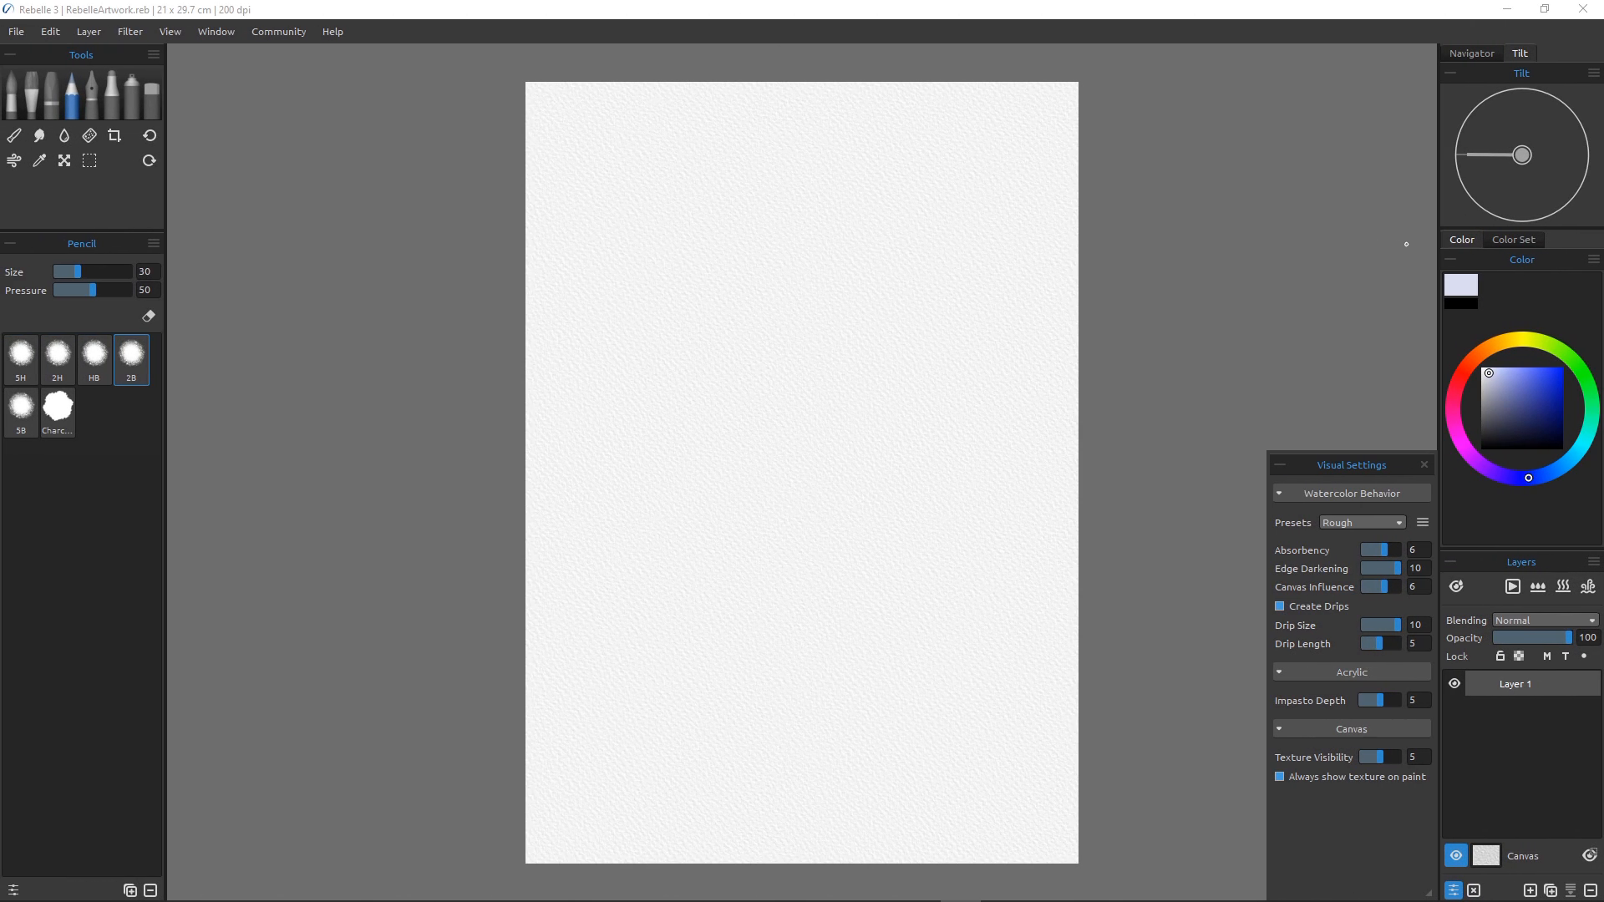
Sketch the overhanging bough, its forks and hanging branches, and the left tree's outline with the 2B pencil in black.
click(1561, 449)
drag(668, 139, 553, 148)
drag(723, 151, 861, 191)
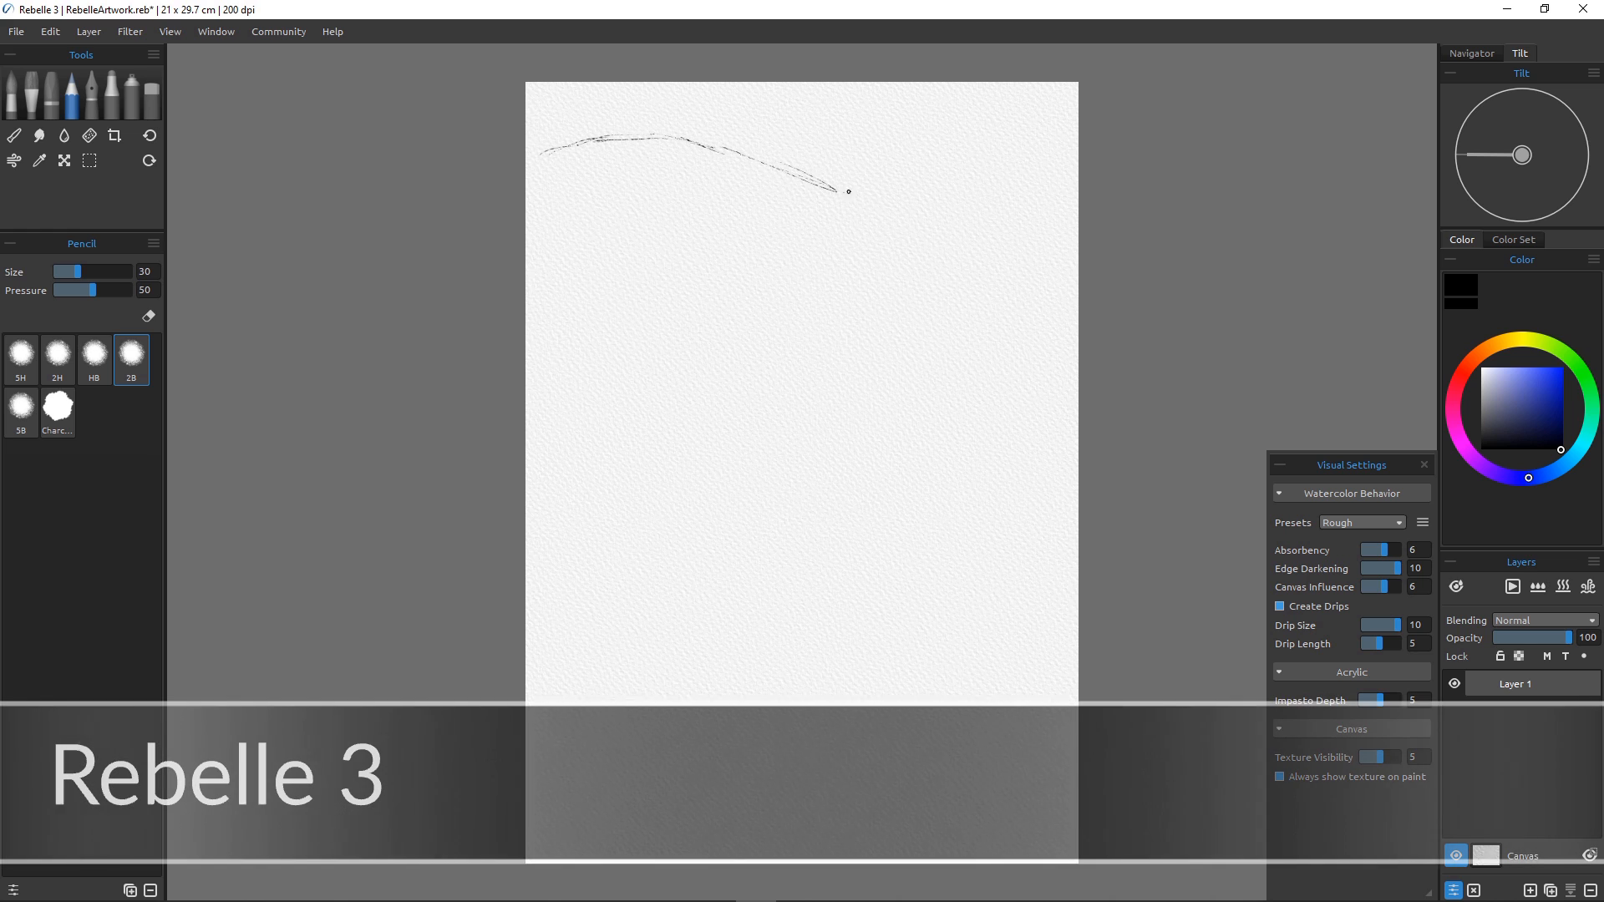
drag(893, 82, 906, 139)
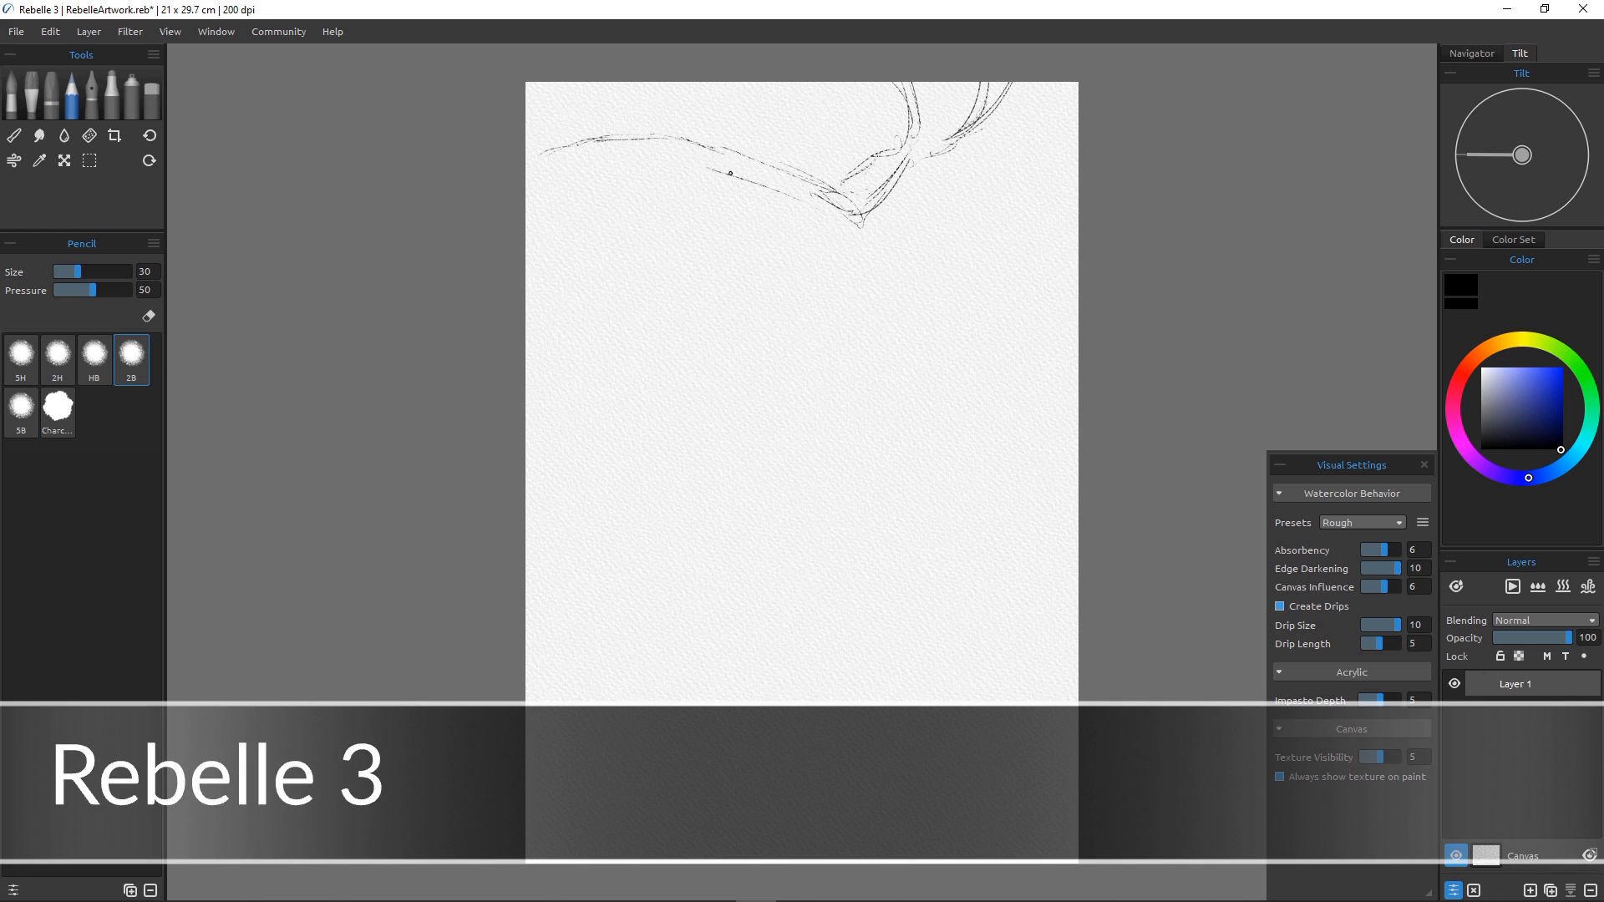
mouse_move(730, 173)
mouse_down()
mouse_move(674, 148)
mouse_move(702, 162)
mouse_move(579, 190)
mouse_up()
drag(695, 82, 757, 143)
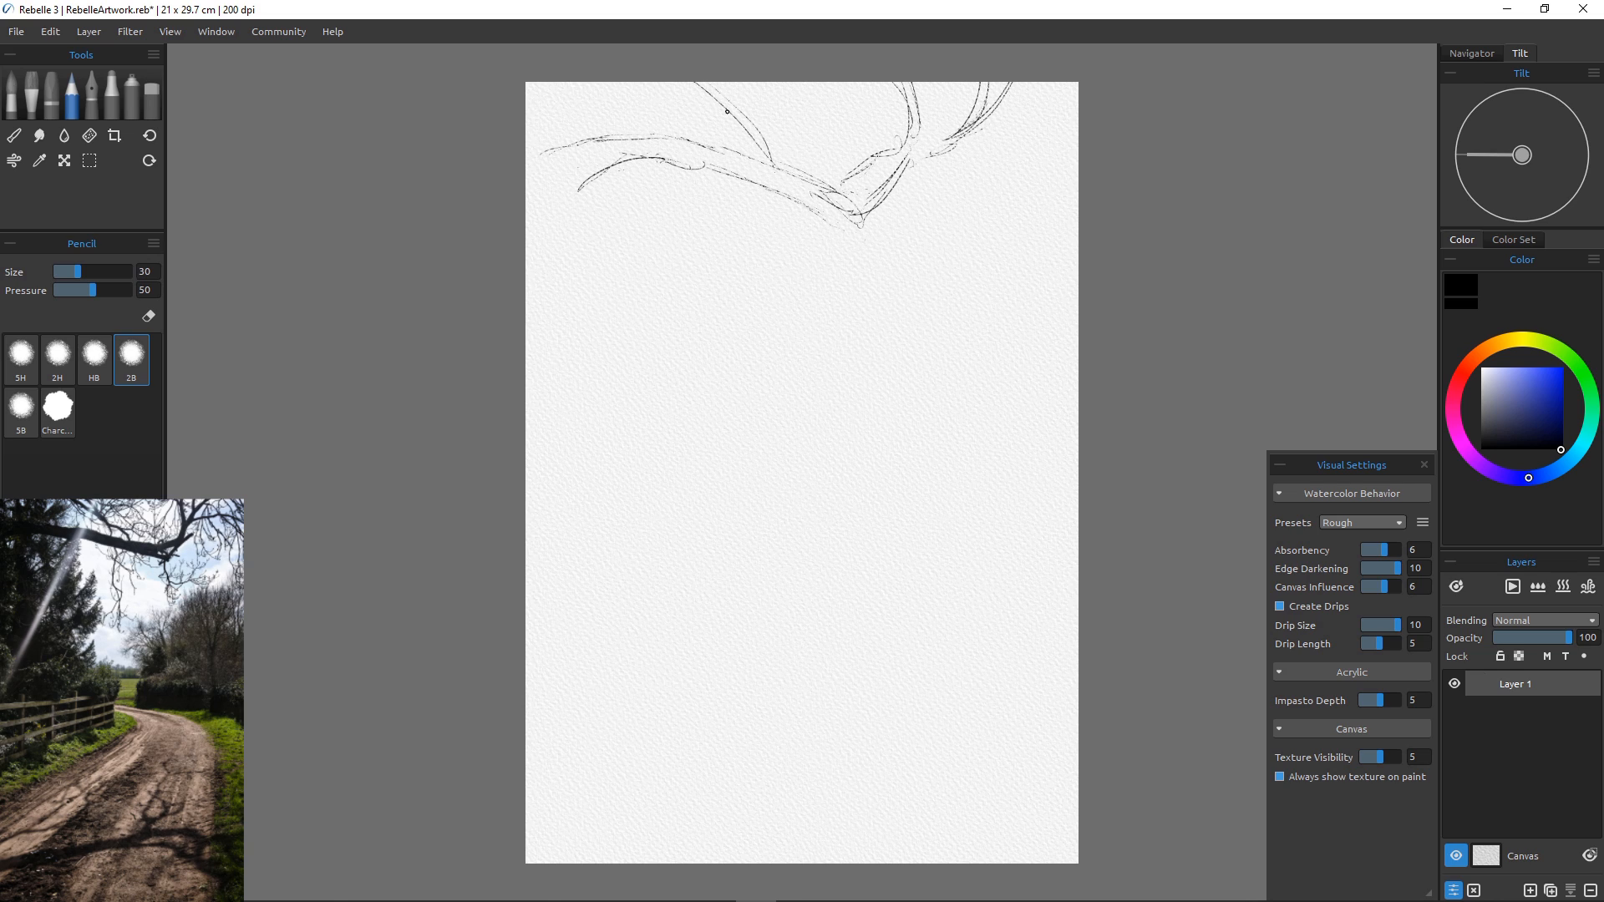
drag(756, 236, 844, 418)
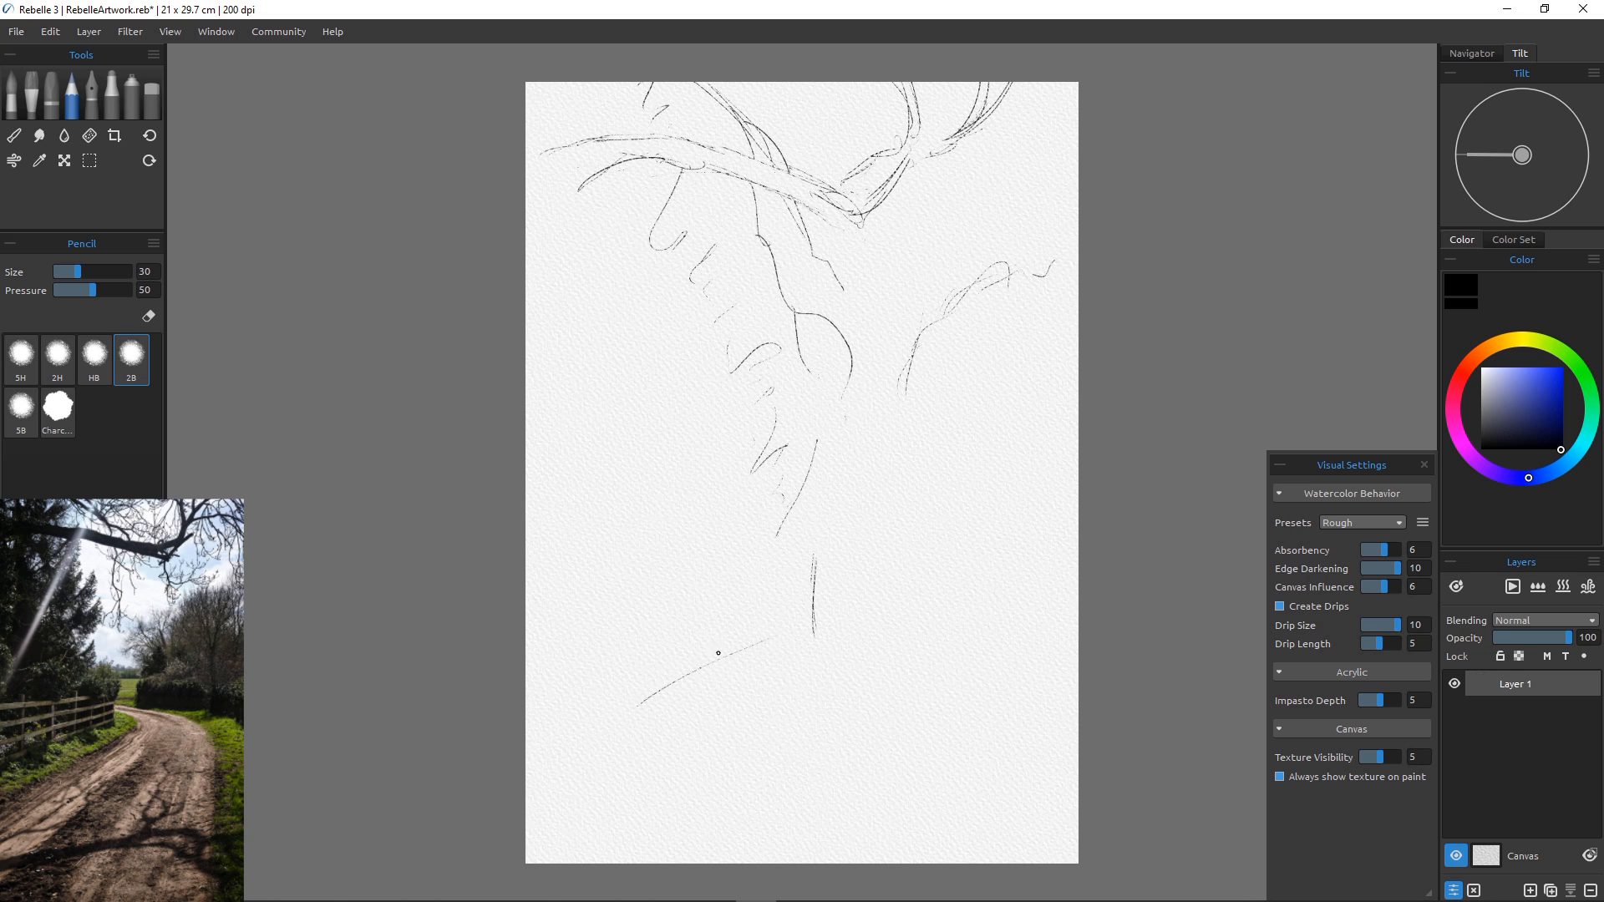
Sketch the long curving fence rails and the sloping base line of the fence in the left middle ground.
drag(717, 661, 528, 724)
drag(543, 562, 783, 554)
drag(782, 564, 547, 573)
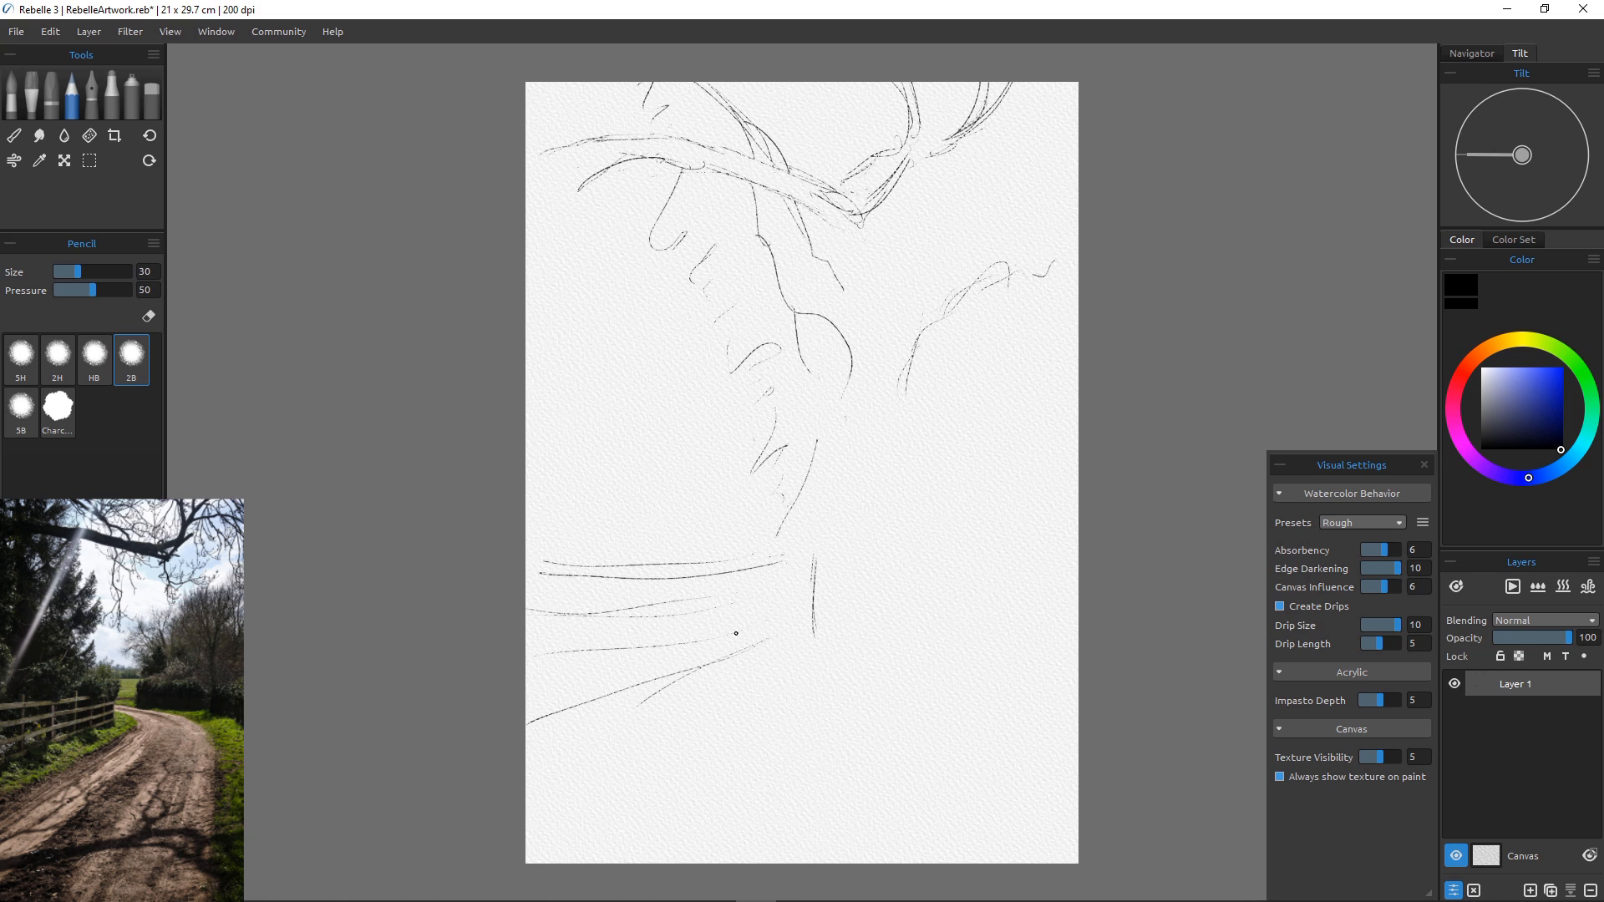
drag(776, 659, 567, 673)
drag(744, 675, 527, 738)
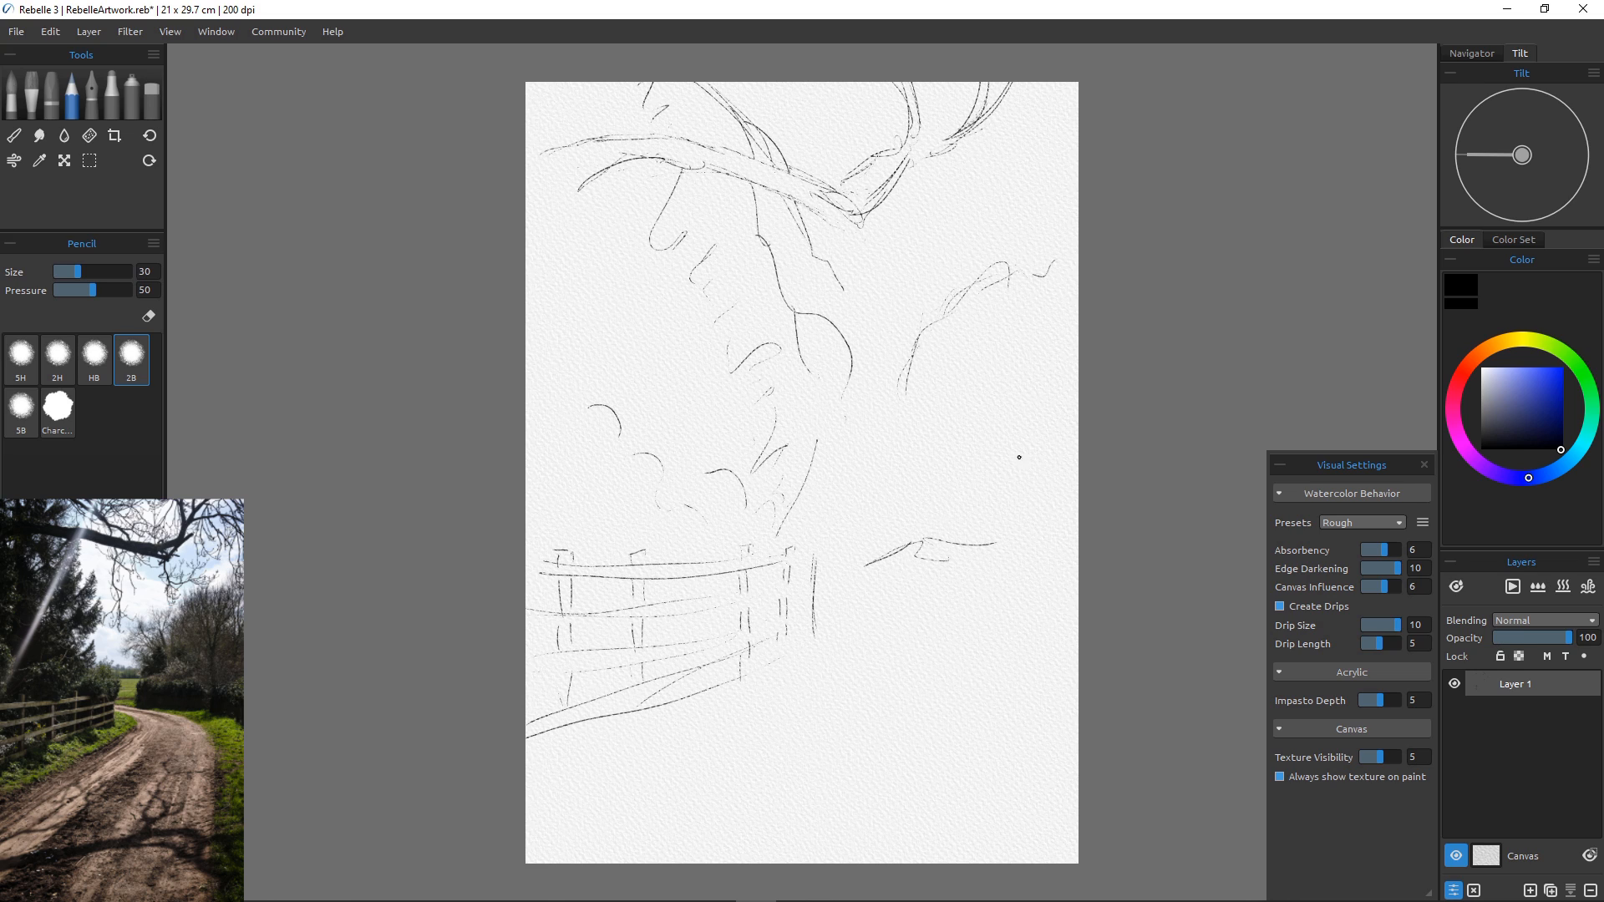
Pencil in the distant hedge and the bare tree with spreading branches on the right side of the lane.
drag(950, 488, 973, 504)
drag(926, 493, 1015, 547)
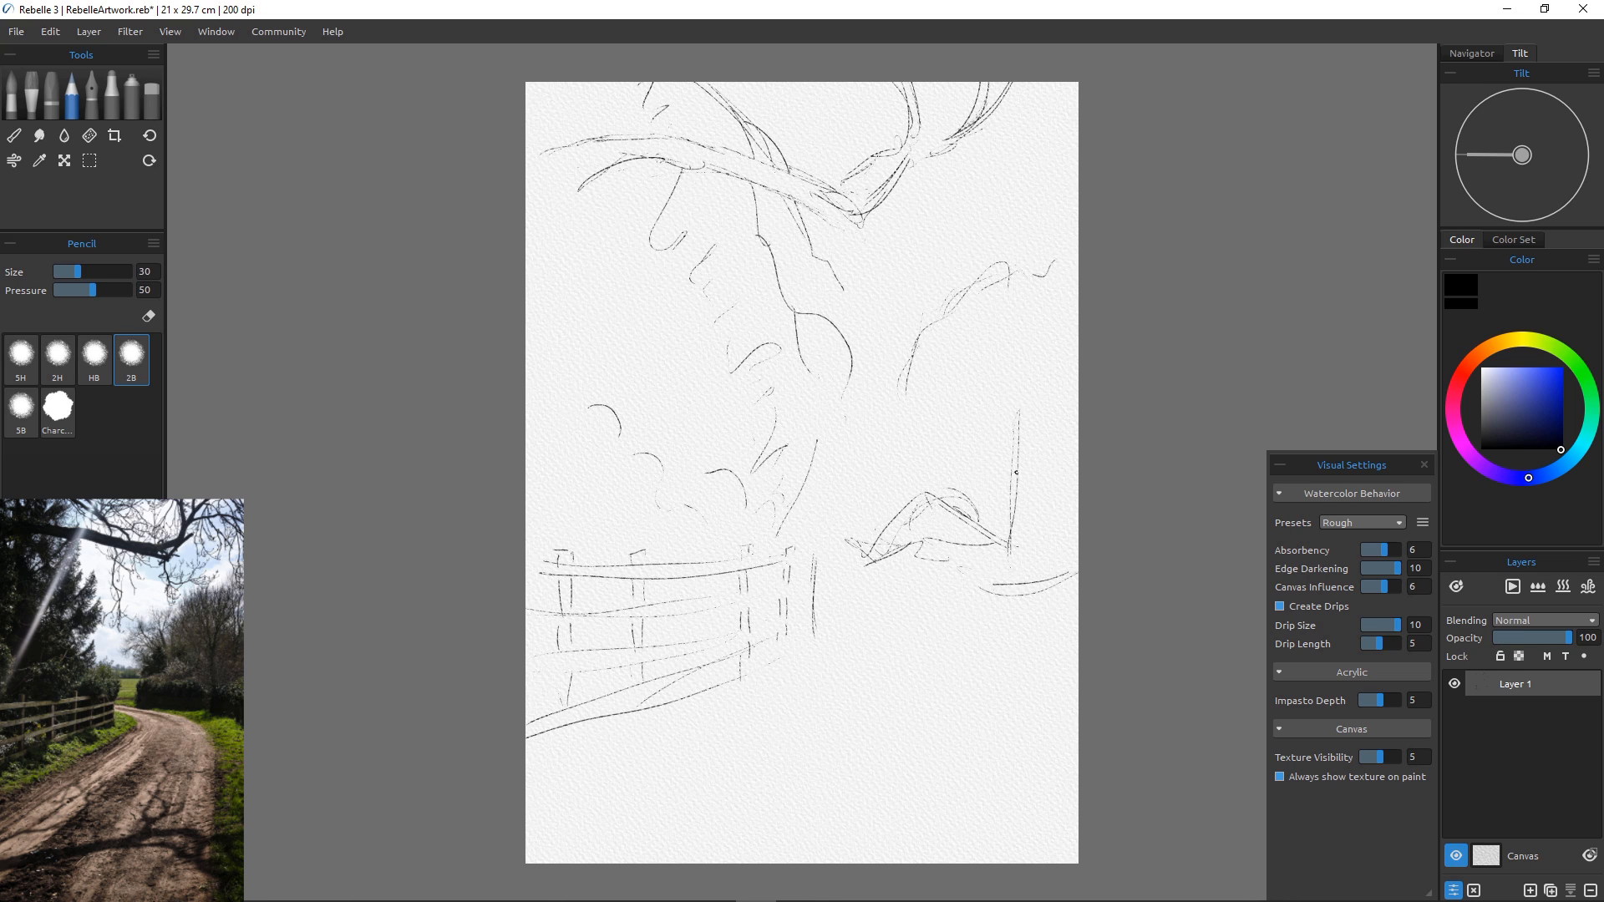
drag(1070, 288, 1030, 418)
drag(1057, 369, 1006, 493)
drag(959, 351, 999, 455)
drag(986, 280, 973, 397)
drag(914, 344, 973, 447)
drag(1061, 443, 1021, 493)
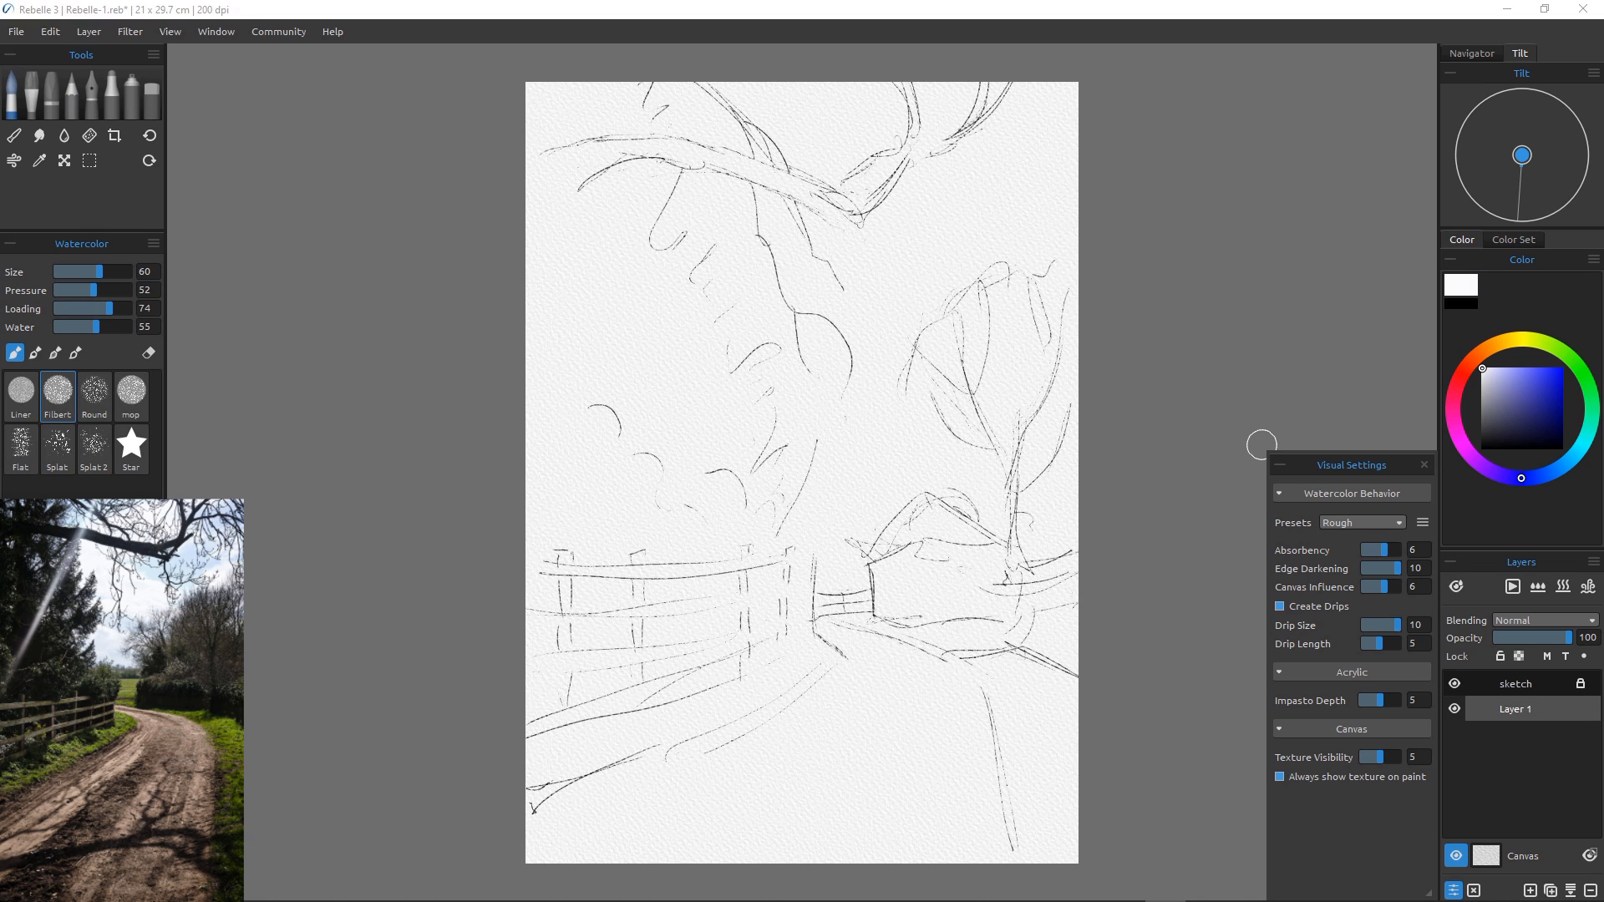
Turn Layer 1 into an unlocked masking layer and set up the Reed Pen ink tool in pale yellow.
click(1547, 657)
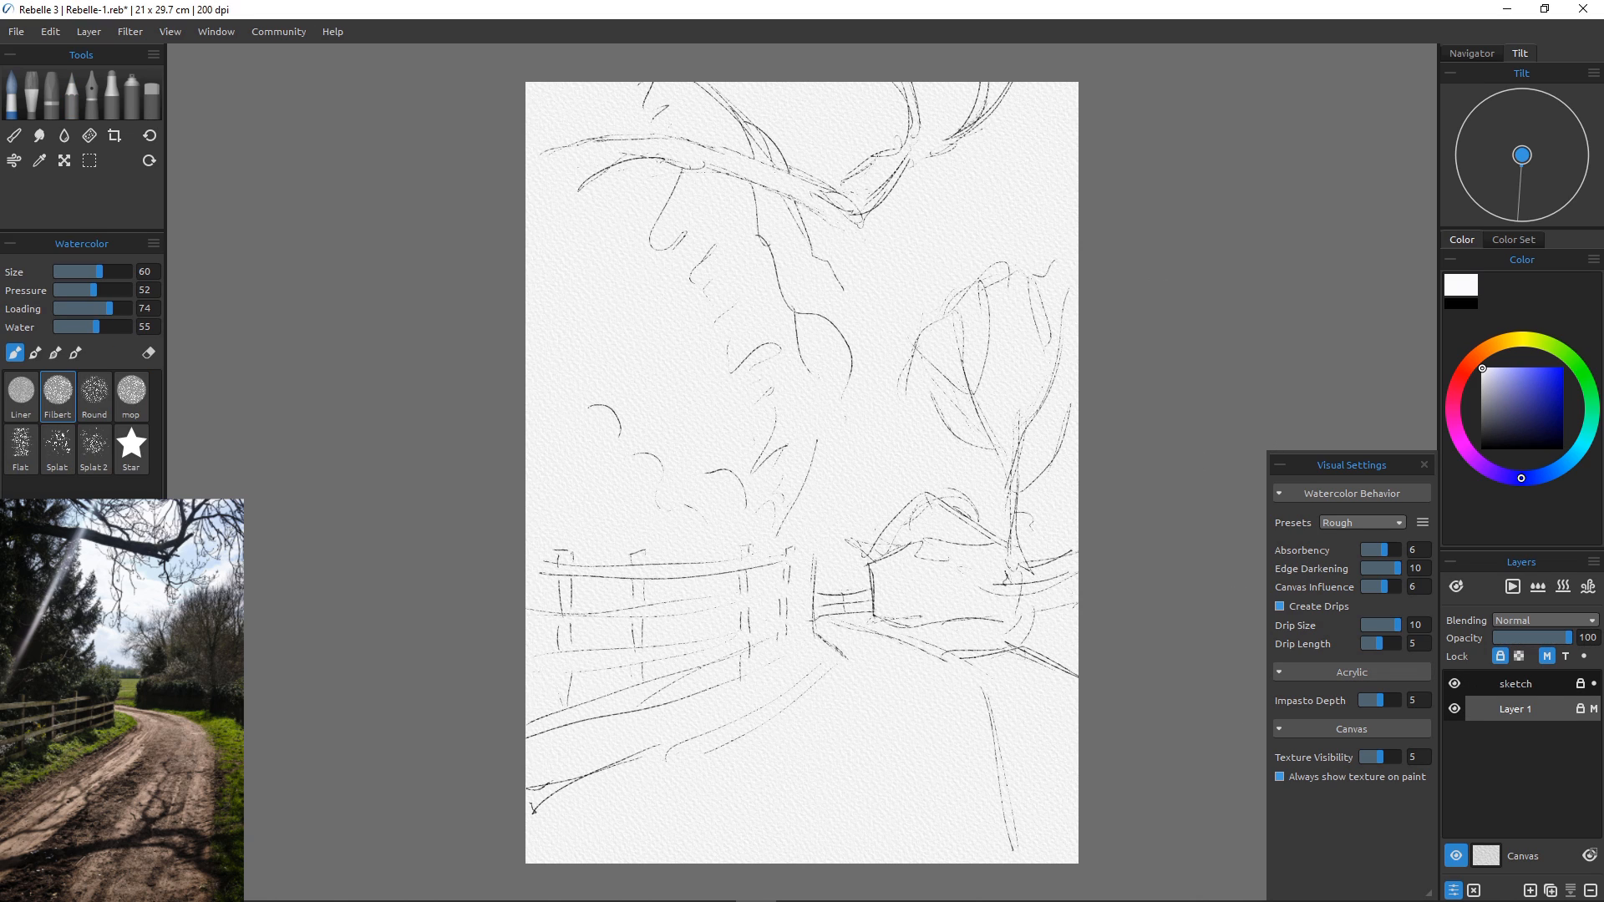
click(92, 97)
click(1526, 339)
click(1527, 378)
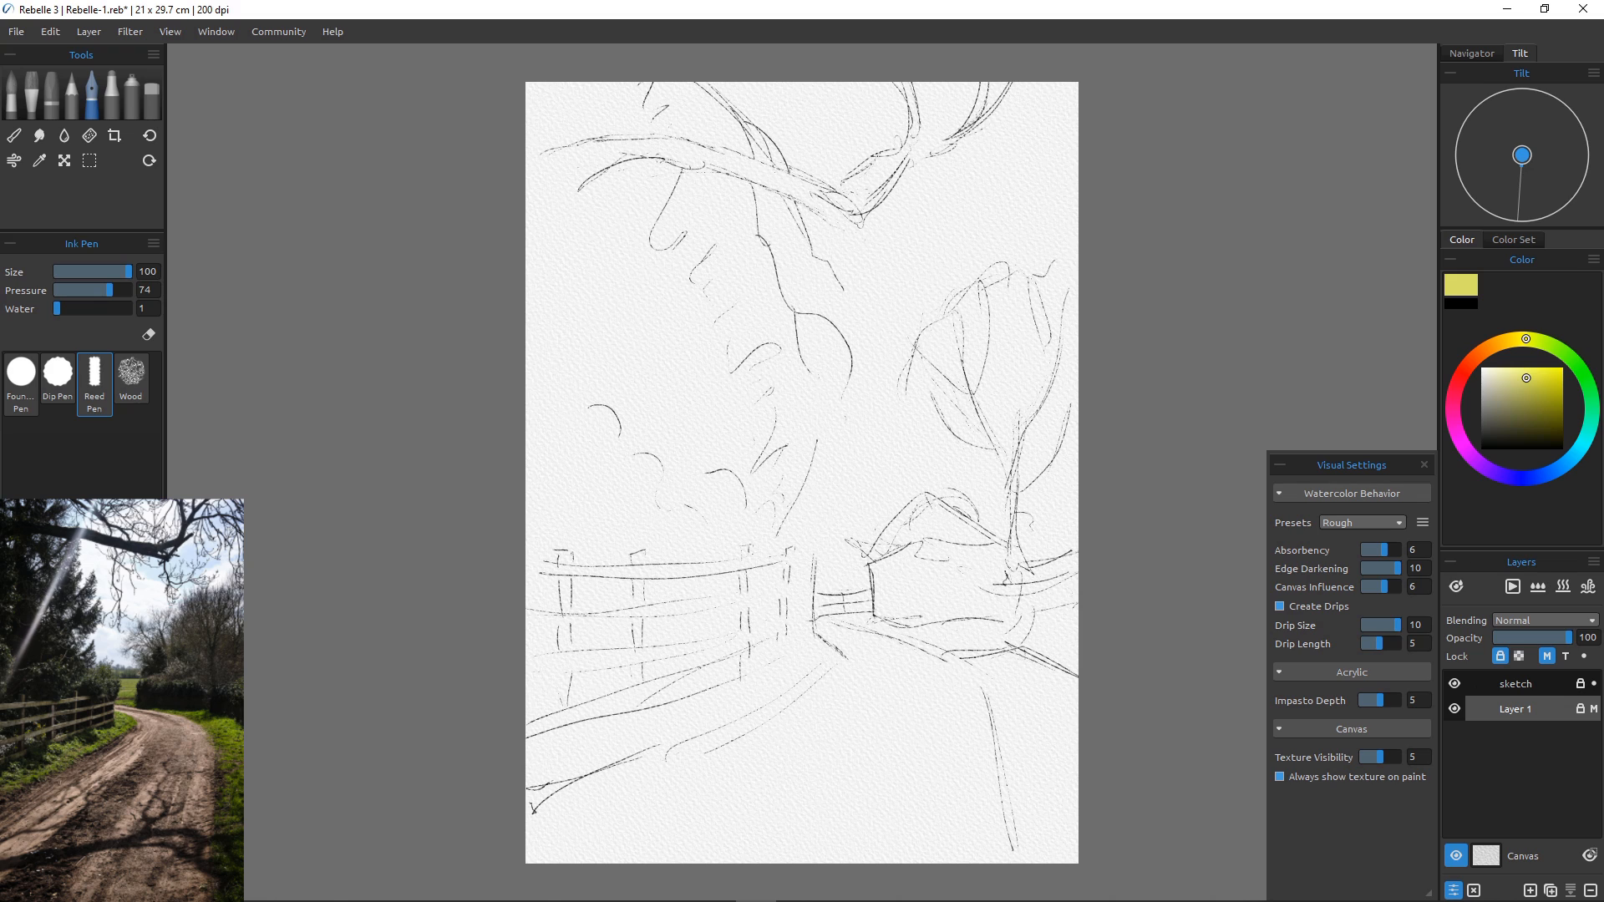
click(1500, 657)
Mask the upper branches of the right-hand tree with slanting yellow Reed Pen strokes at size 90.
drag(953, 319, 1002, 457)
drag(977, 286, 1001, 425)
drag(1011, 278, 1019, 364)
drag(1027, 273, 1031, 330)
drag(1039, 274, 1046, 339)
drag(912, 363, 920, 433)
drag(923, 374, 991, 496)
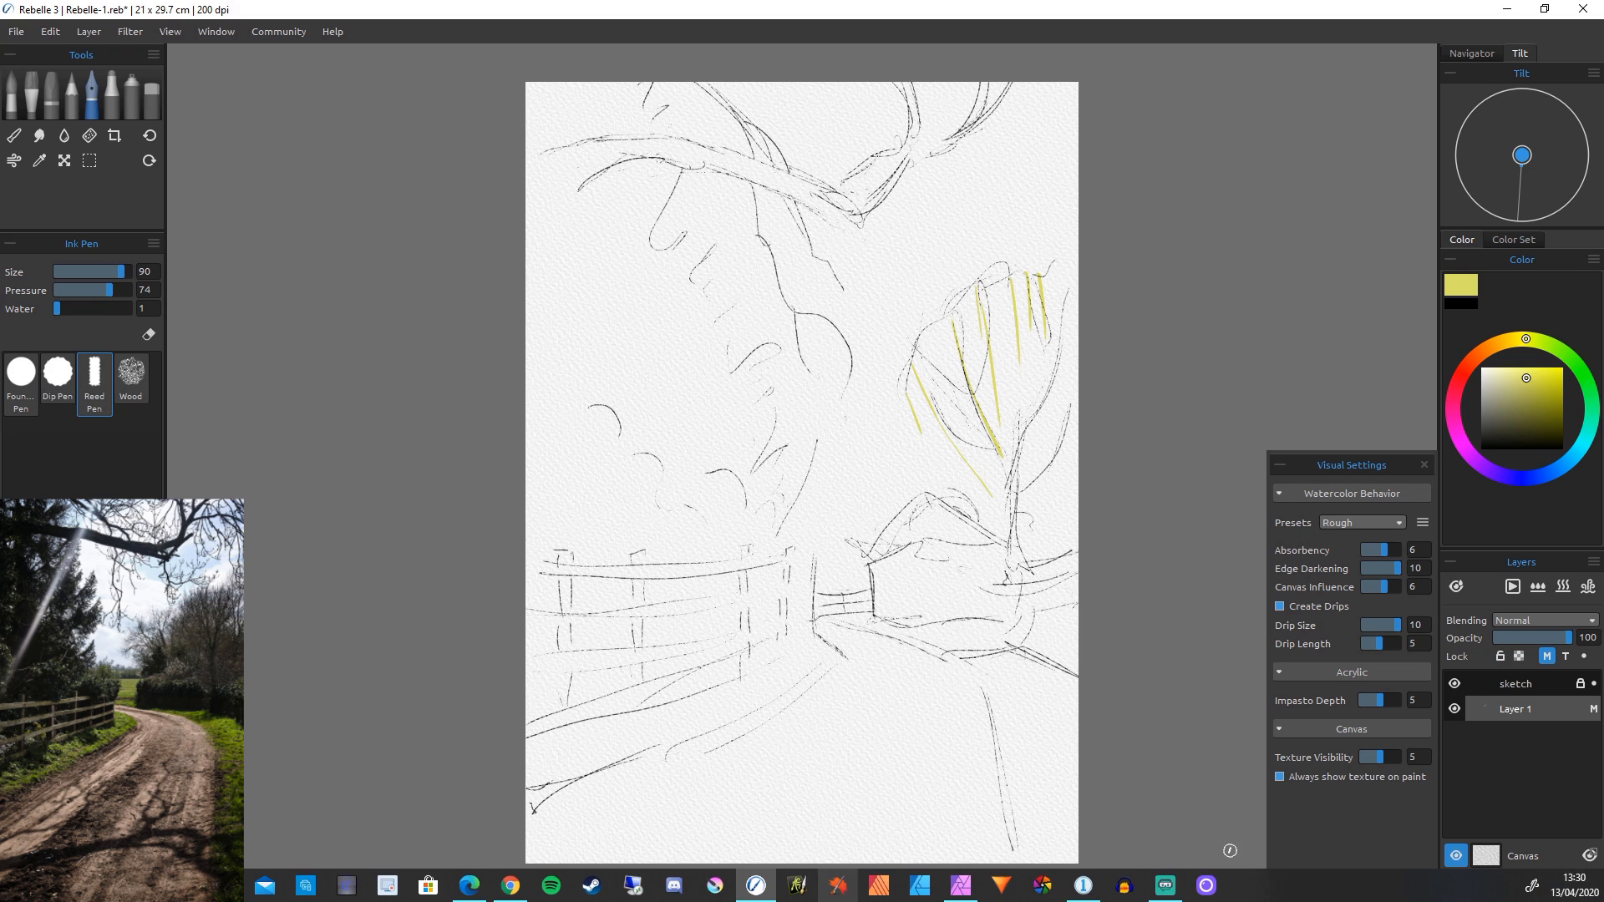
click(1415, 231)
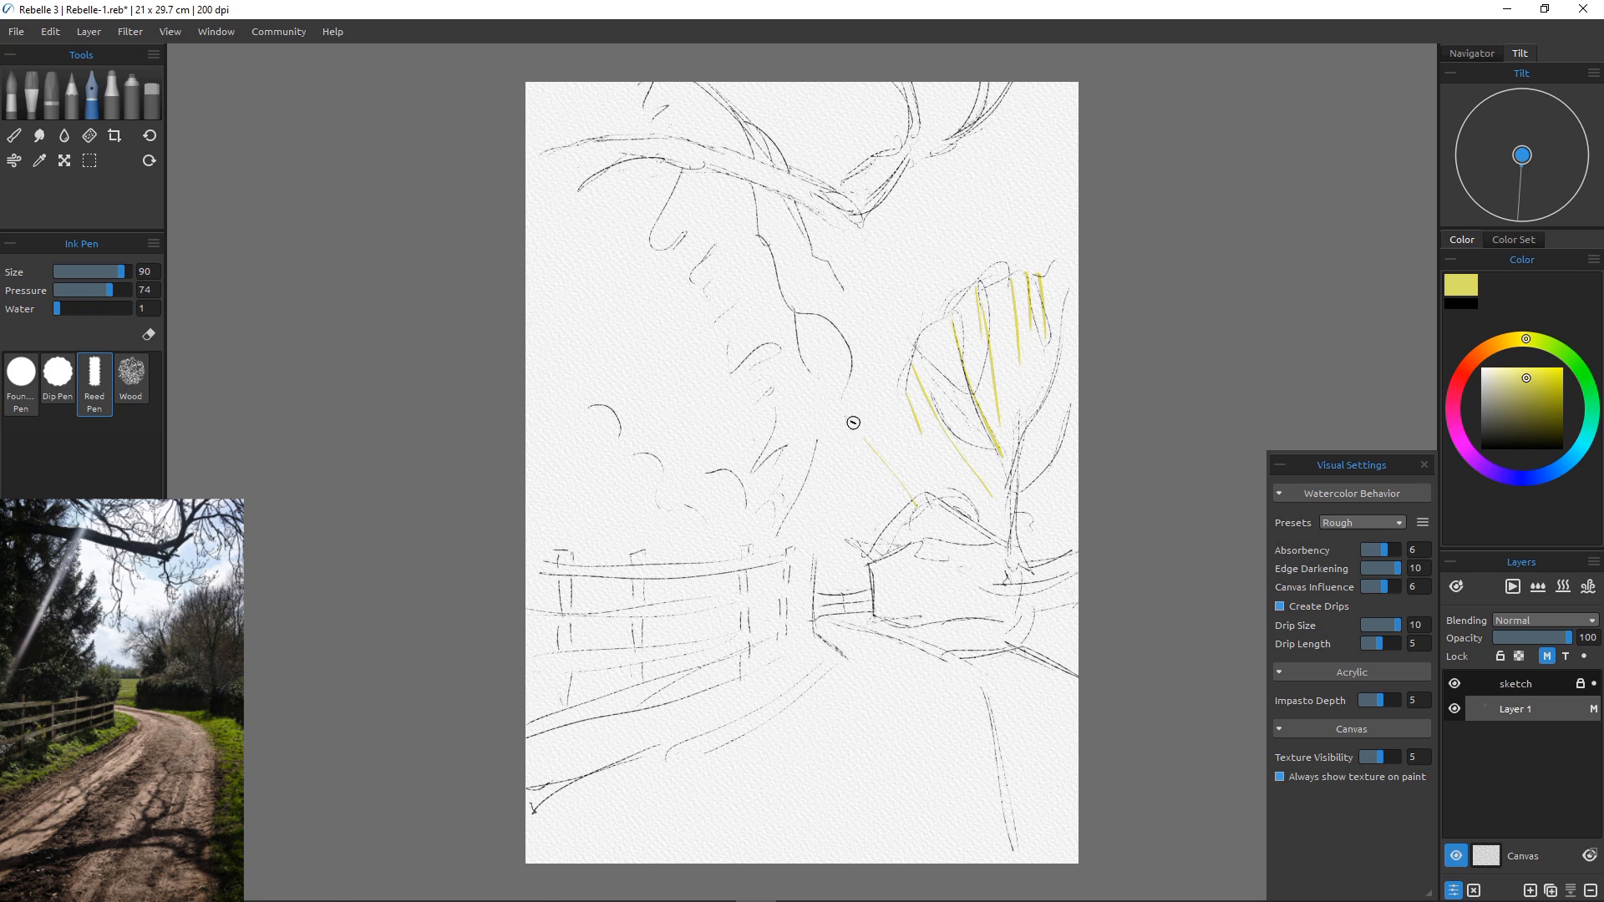
Mask the small distant tree near the centre with short slanting yellow strokes above the hedge.
drag(854, 422, 916, 506)
drag(862, 411, 905, 481)
drag(872, 409, 910, 484)
drag(830, 440, 898, 530)
mouse_move(840, 451)
mouse_down()
mouse_move(872, 514)
mouse_move(852, 508)
mouse_up()
drag(833, 495, 881, 566)
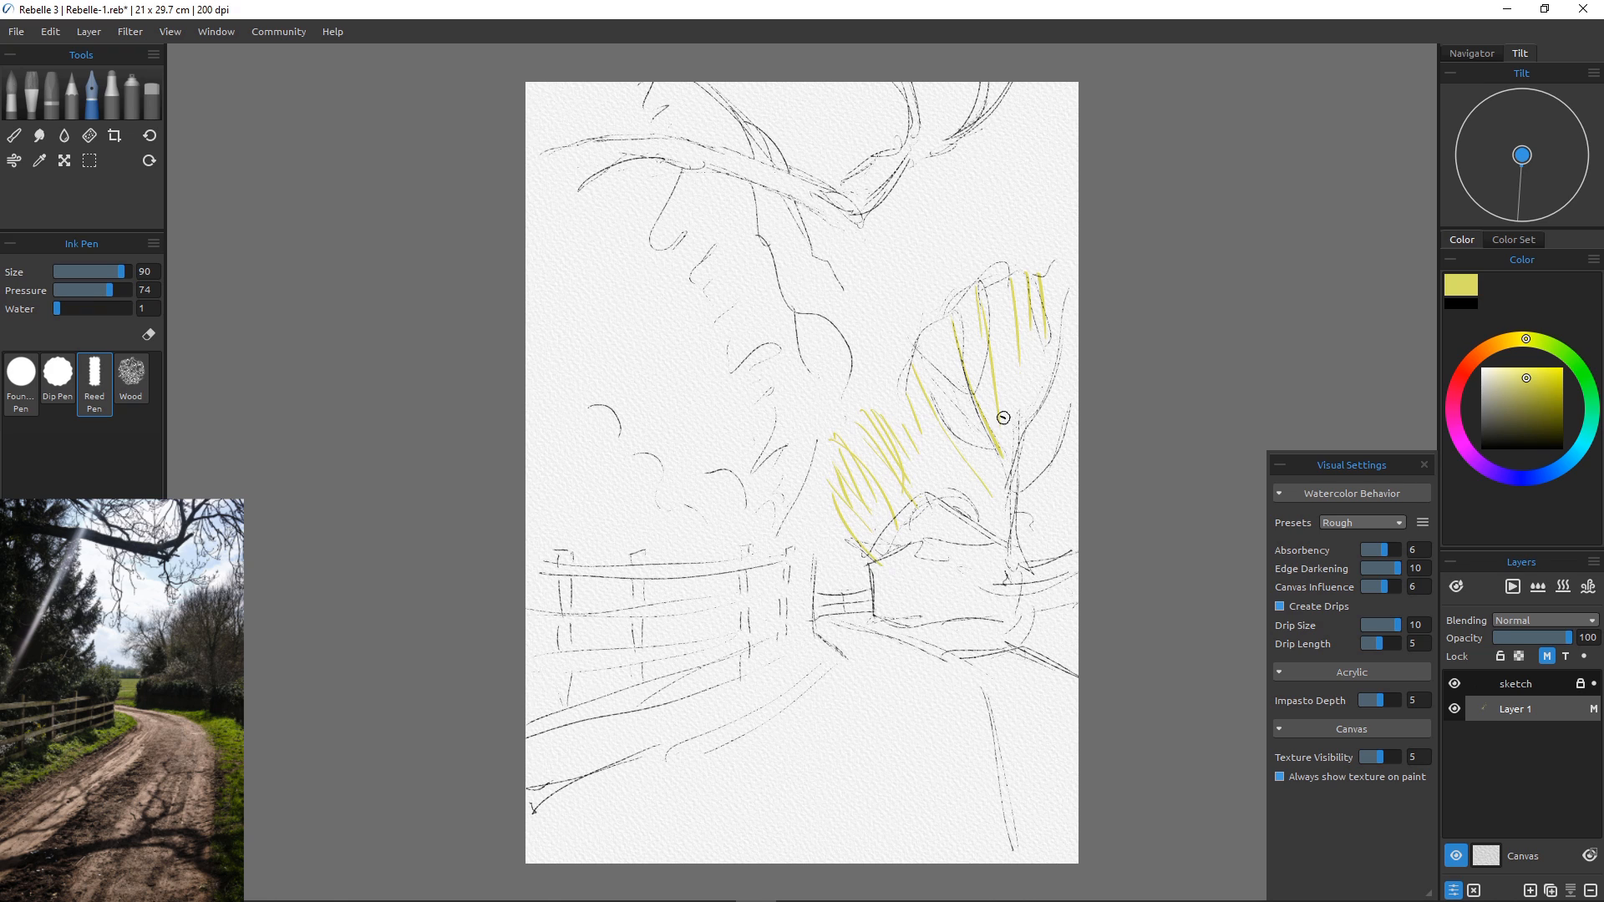
Mask the right-hand tree's trunk and the thin upright stems along the right edge of the paper in yellow.
drag(1004, 413, 1031, 573)
drag(1062, 356, 1065, 493)
drag(1061, 403, 1061, 567)
drag(1068, 505, 1072, 568)
drag(1051, 512, 1050, 560)
Mask the fence rails and the sloping line below them with the Reed Pen at size 100.
drag(122, 272, 132, 271)
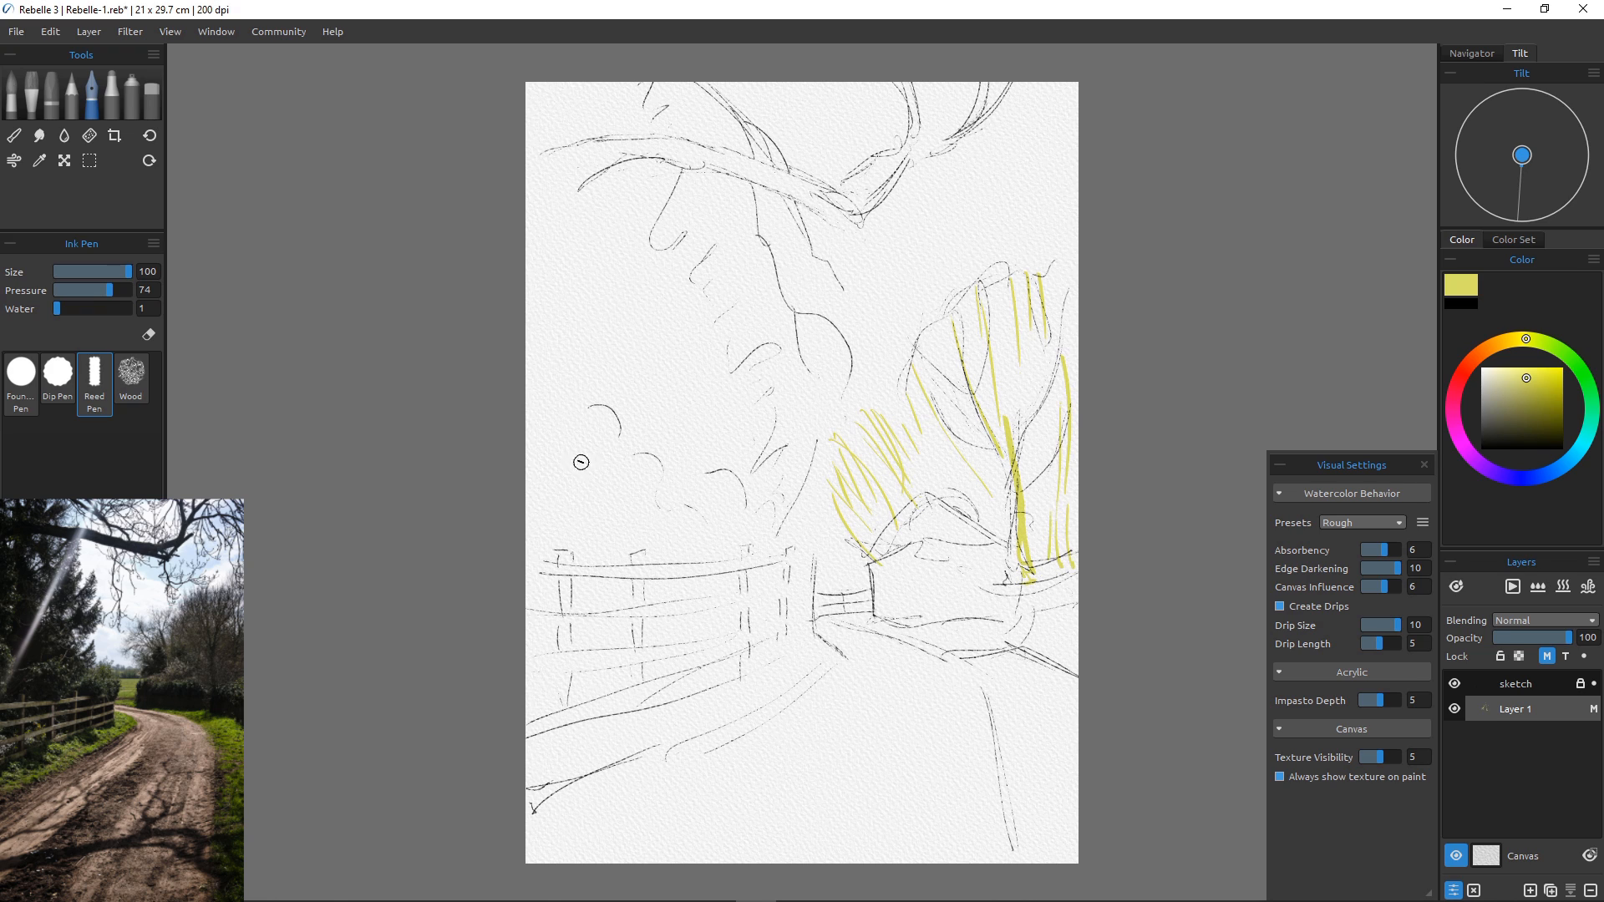
drag(786, 553, 526, 569)
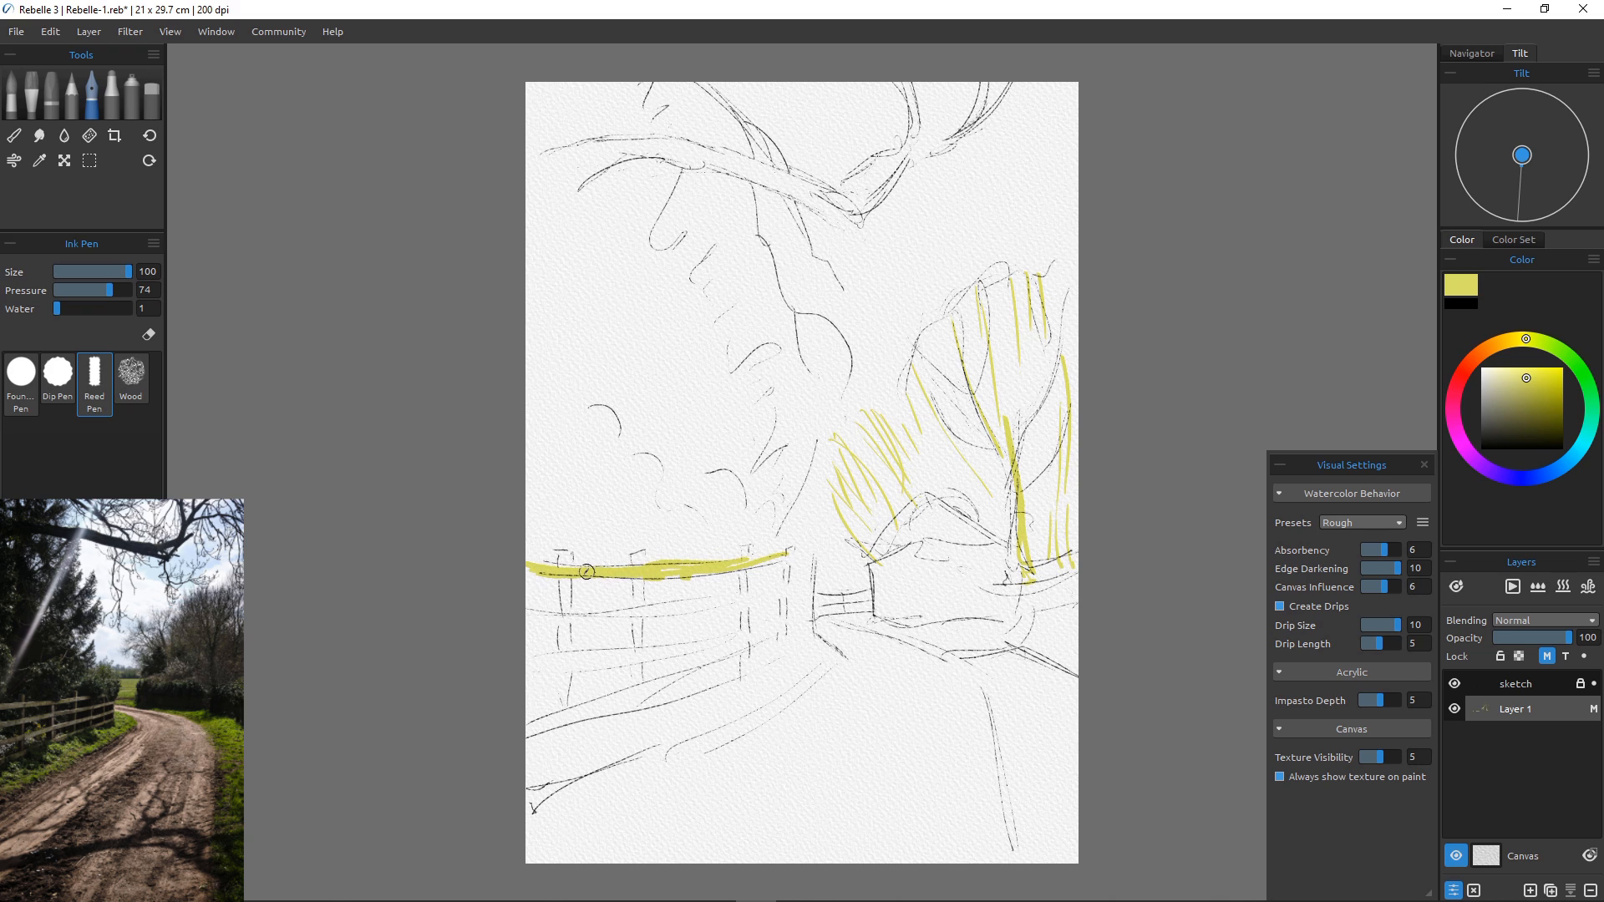
drag(692, 605, 528, 619)
drag(789, 590, 672, 603)
mouse_move(777, 631)
mouse_down()
mouse_move(528, 660)
mouse_move(573, 720)
mouse_move(530, 738)
mouse_up()
Mask the fence posts with vertical yellow strokes across the rails.
drag(788, 555, 784, 640)
drag(813, 553, 809, 629)
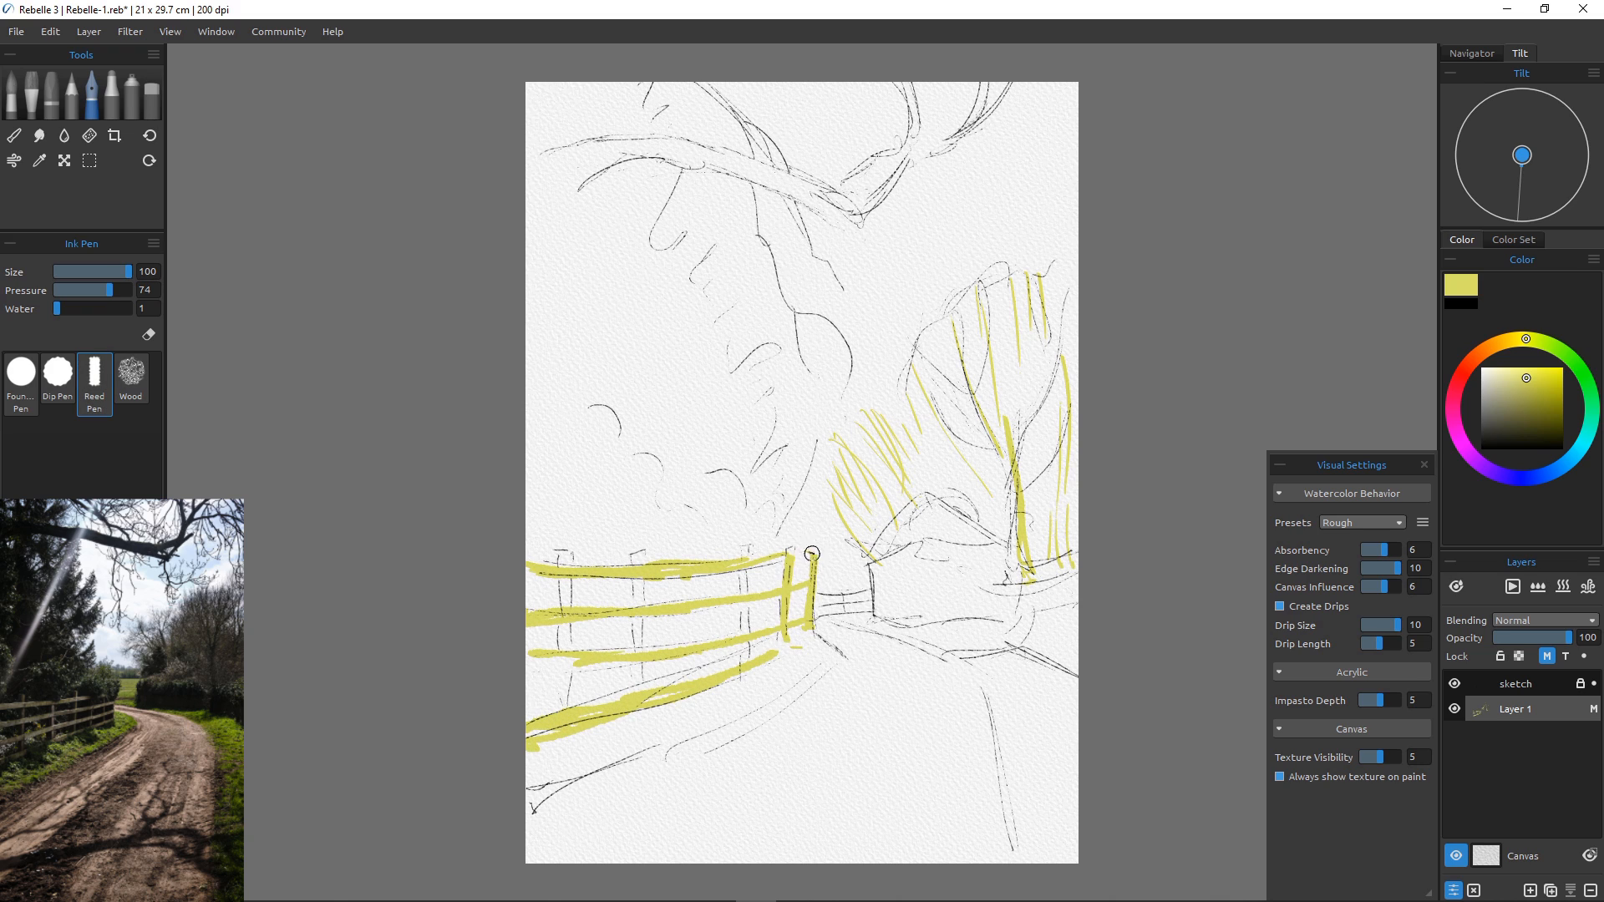
drag(746, 548, 742, 637)
drag(641, 553, 644, 690)
drag(563, 554, 560, 637)
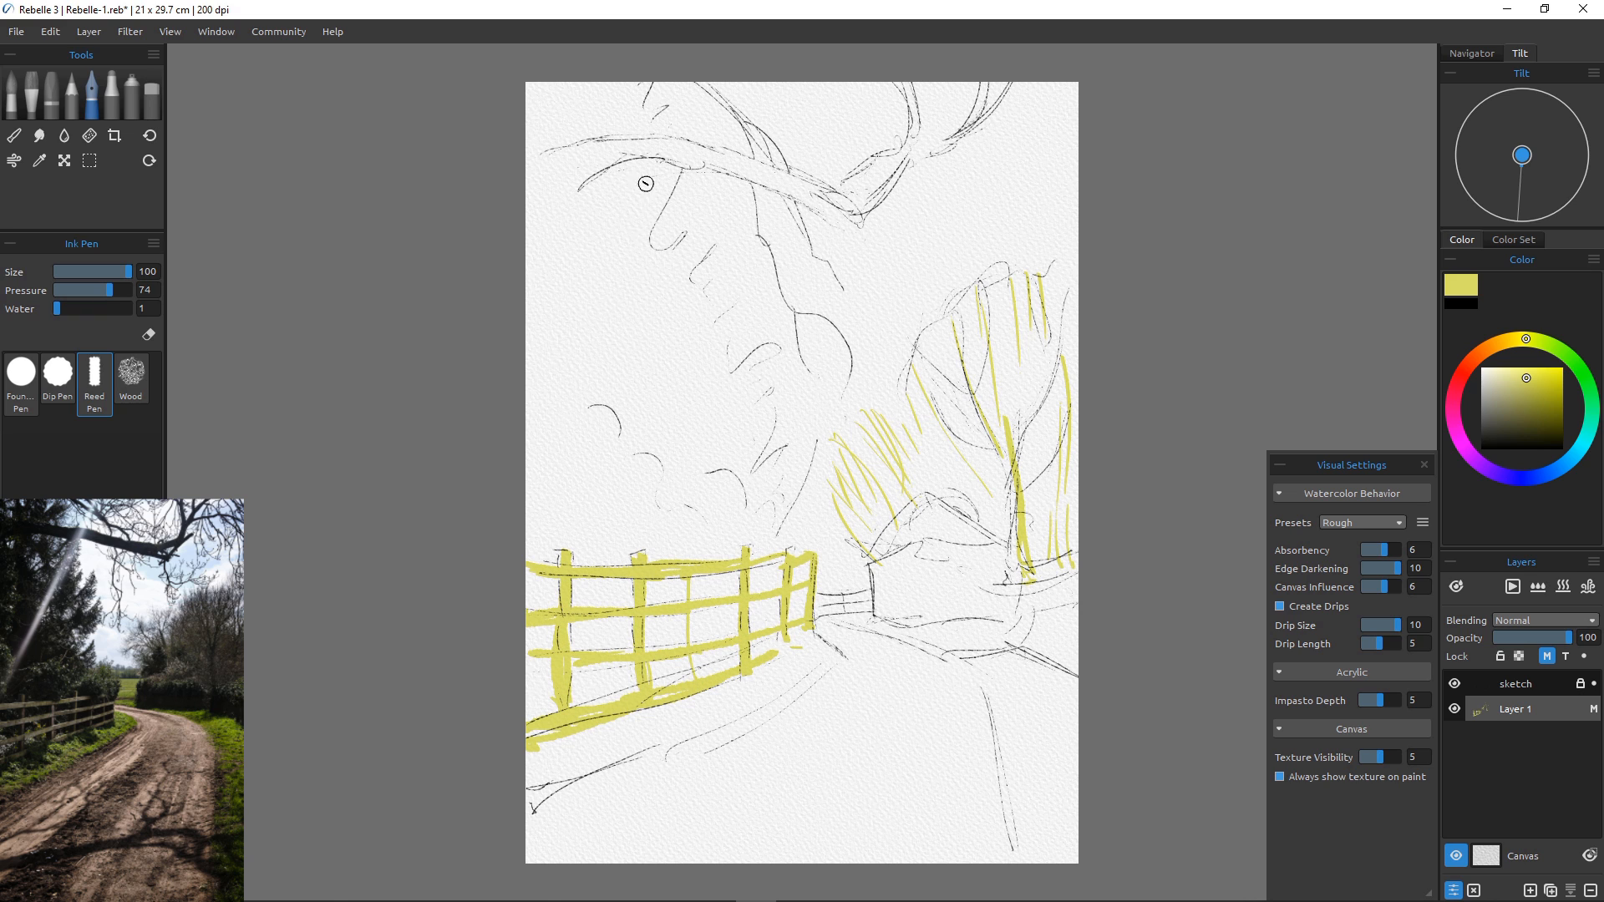
Mask two tall tree trunks behind the fence with thick vertical yellow strokes.
drag(670, 191, 680, 525)
mouse_move(687, 189)
mouse_down()
mouse_move(680, 437)
mouse_move(700, 516)
mouse_up()
drag(682, 163, 677, 317)
drag(614, 176, 622, 495)
drag(622, 172, 634, 482)
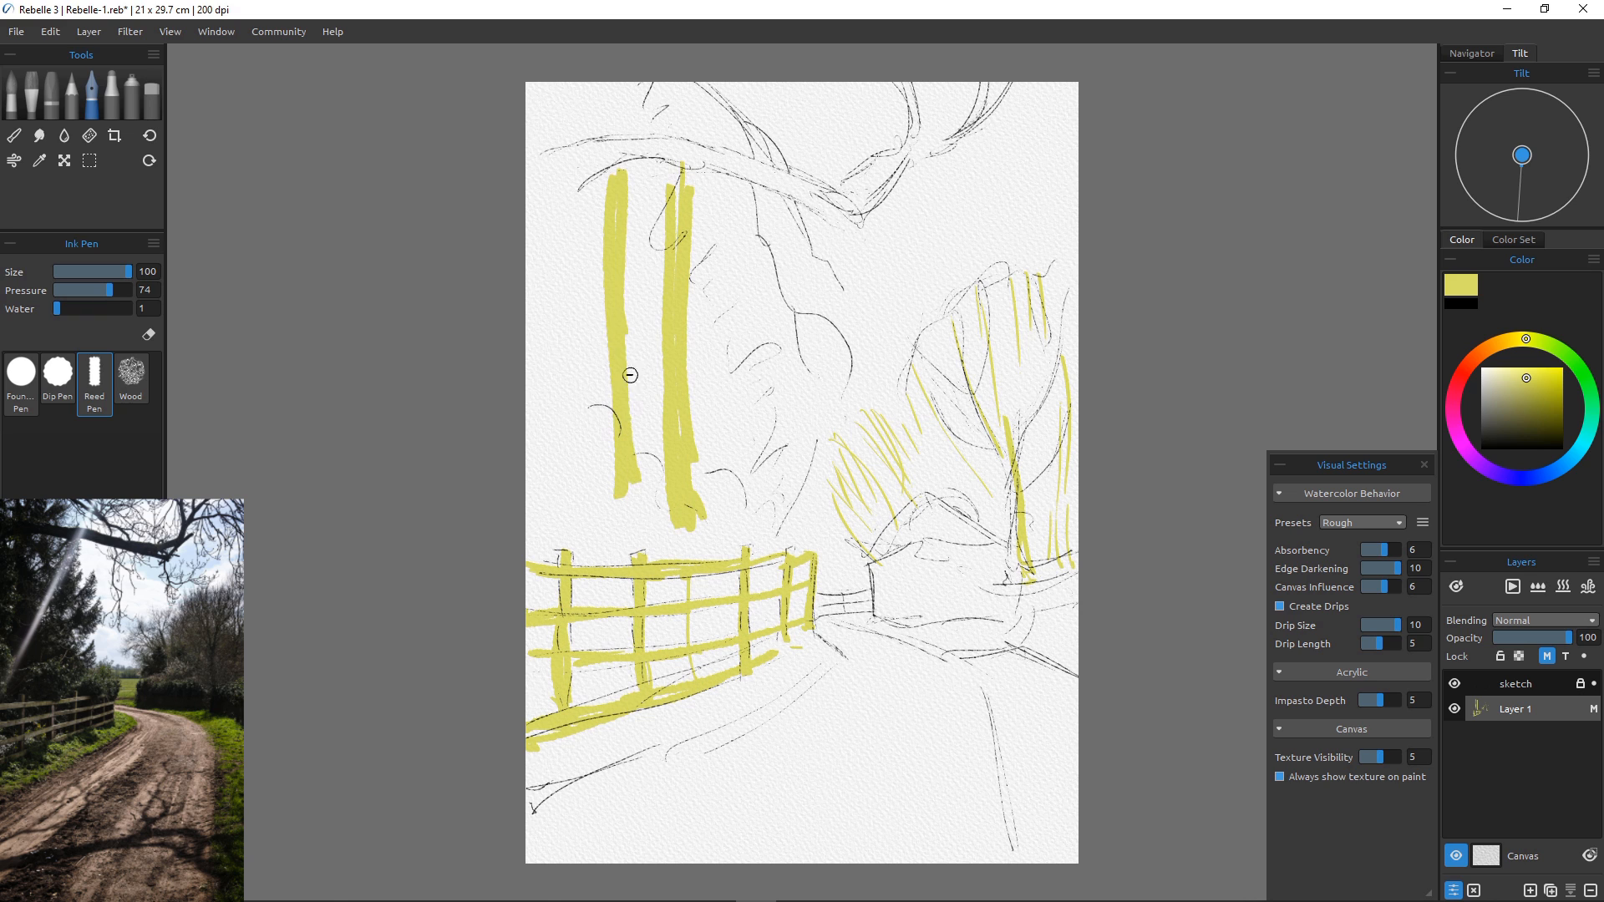
drag(629, 375, 614, 535)
Add thin yellow masking branches on both sides of the left trunk.
drag(607, 309, 530, 167)
drag(610, 391, 536, 306)
mouse_move(606, 410)
mouse_down()
mouse_move(526, 409)
mouse_move(536, 468)
mouse_up()
drag(625, 316, 665, 293)
drag(637, 396, 661, 351)
drag(638, 439, 664, 405)
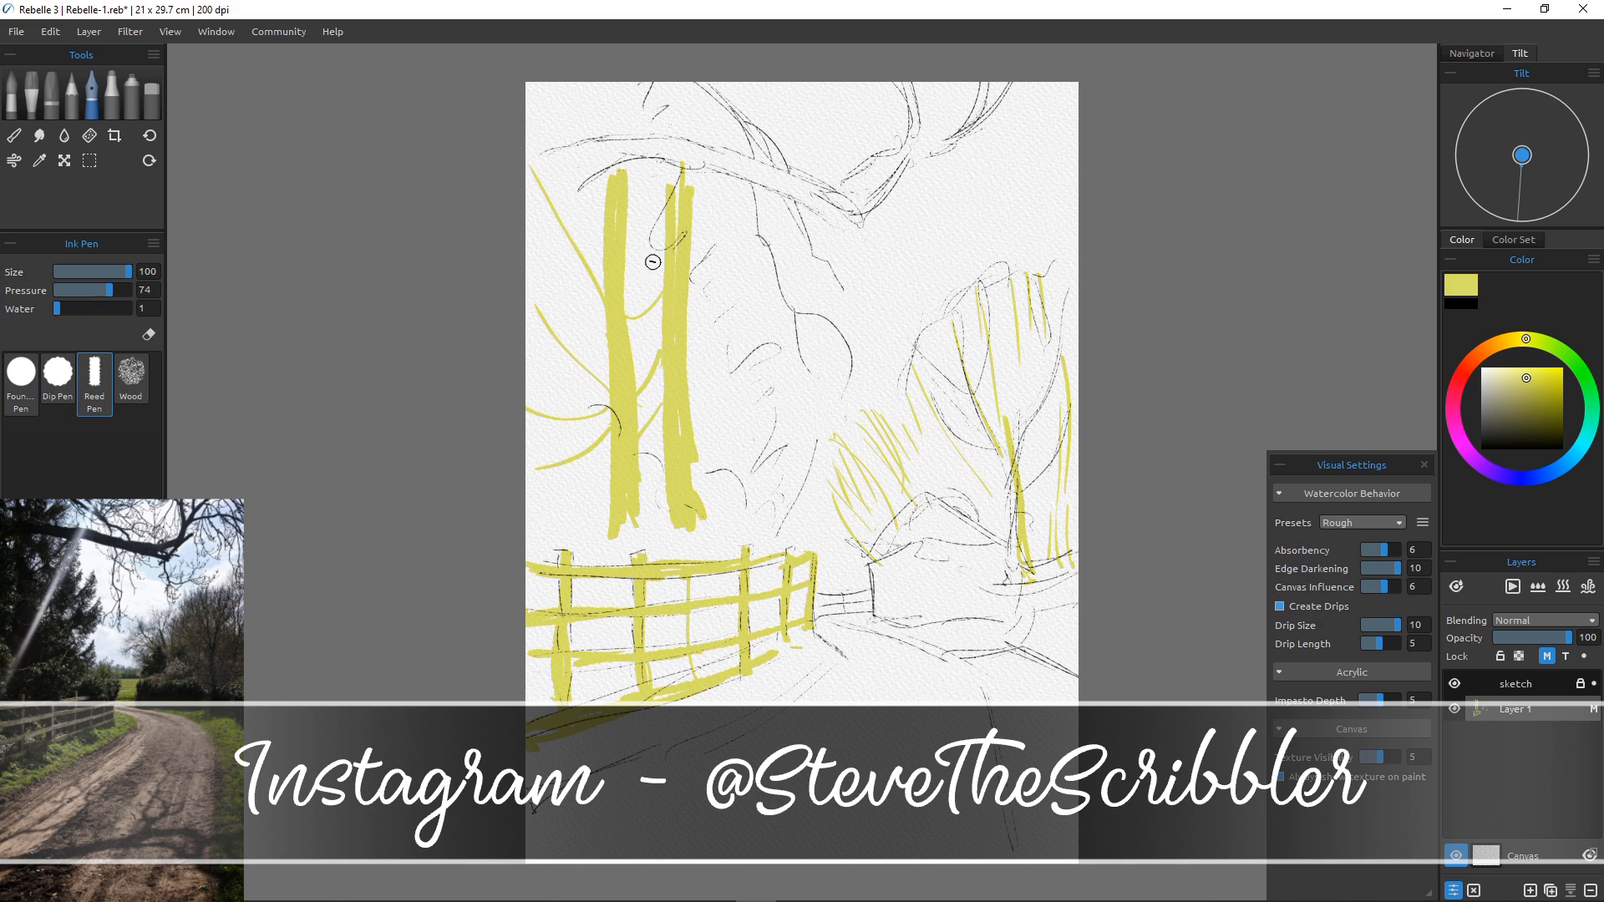
Add thin sweeping yellow masking branches reaching out from the right trunk behind the fence.
drag(673, 246, 692, 228)
drag(688, 284, 789, 262)
drag(692, 351, 781, 325)
drag(681, 439, 828, 395)
mouse_move(695, 493)
mouse_down()
mouse_move(773, 450)
mouse_move(798, 482)
mouse_up()
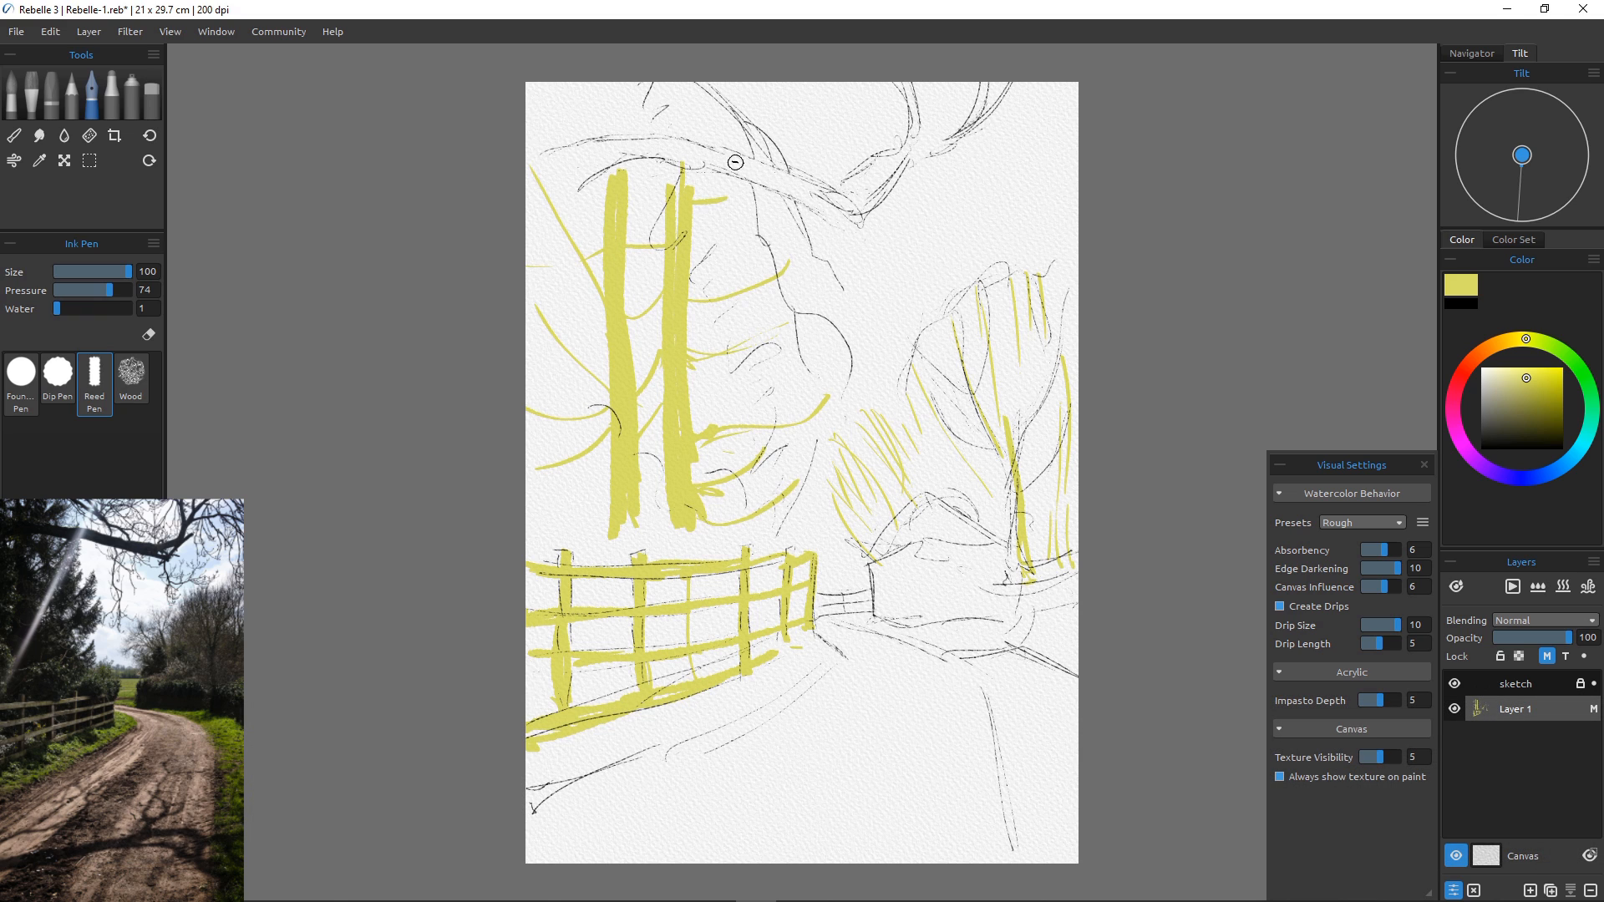
Add a new layer above the masking layer and apply the masking to it instead of the sketch layer.
click(1530, 890)
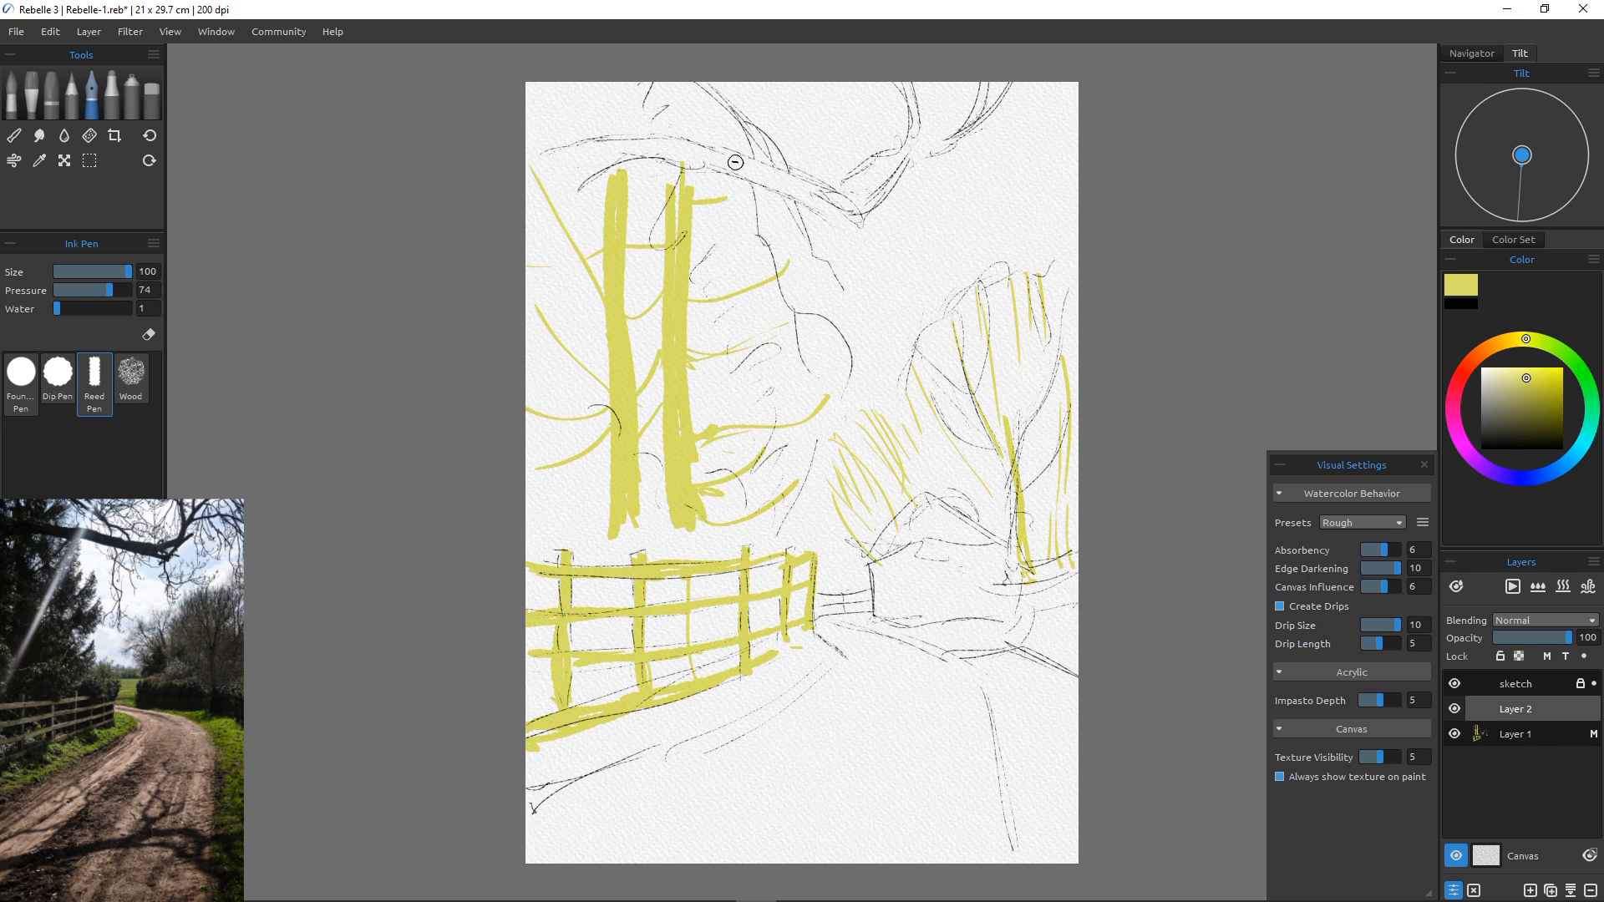
click(1516, 685)
click(1584, 656)
click(1515, 709)
Brush blue sky patches into the upper right with the mop watercolour brush at size 100.
click(12, 95)
click(131, 395)
click(1547, 473)
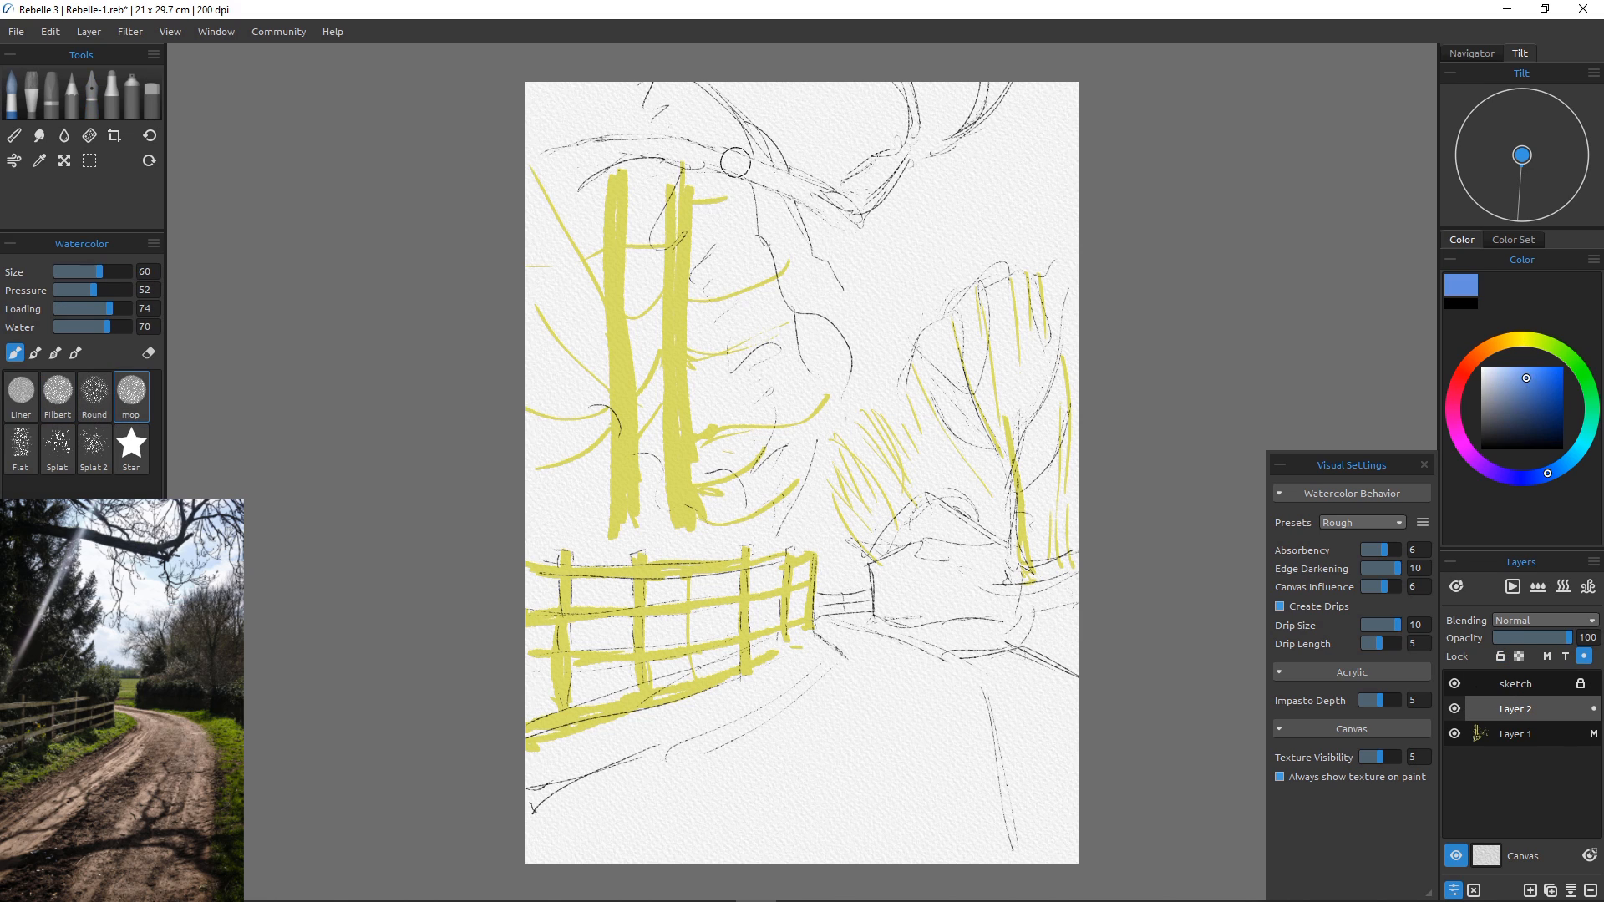
drag(1533, 395, 1540, 390)
key(bracketright)
key(bracketright)
key(bracketright)
key(bracketright)
mouse_move(1010, 138)
mouse_down()
mouse_move(1055, 105)
mouse_move(948, 96)
mouse_up()
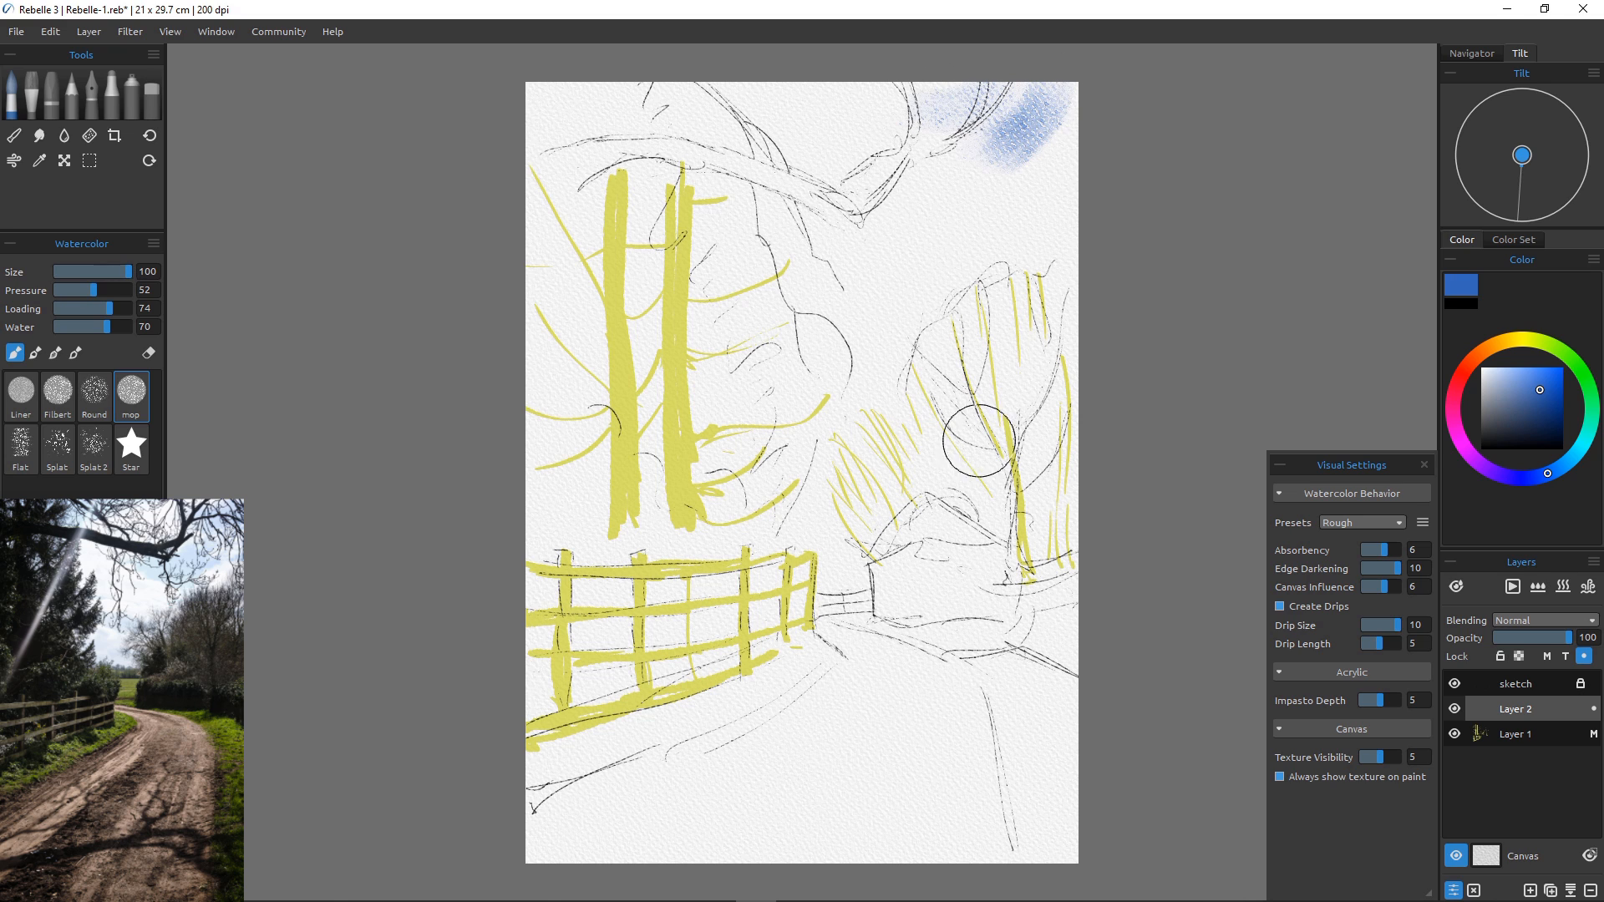
mouse_move(970, 210)
mouse_down()
mouse_move(920, 208)
mouse_move(929, 255)
mouse_up()
Mask the overhanging bough and its forked upper branches on Layer 1 with the Reed Pen in darker yellow.
click(1515, 734)
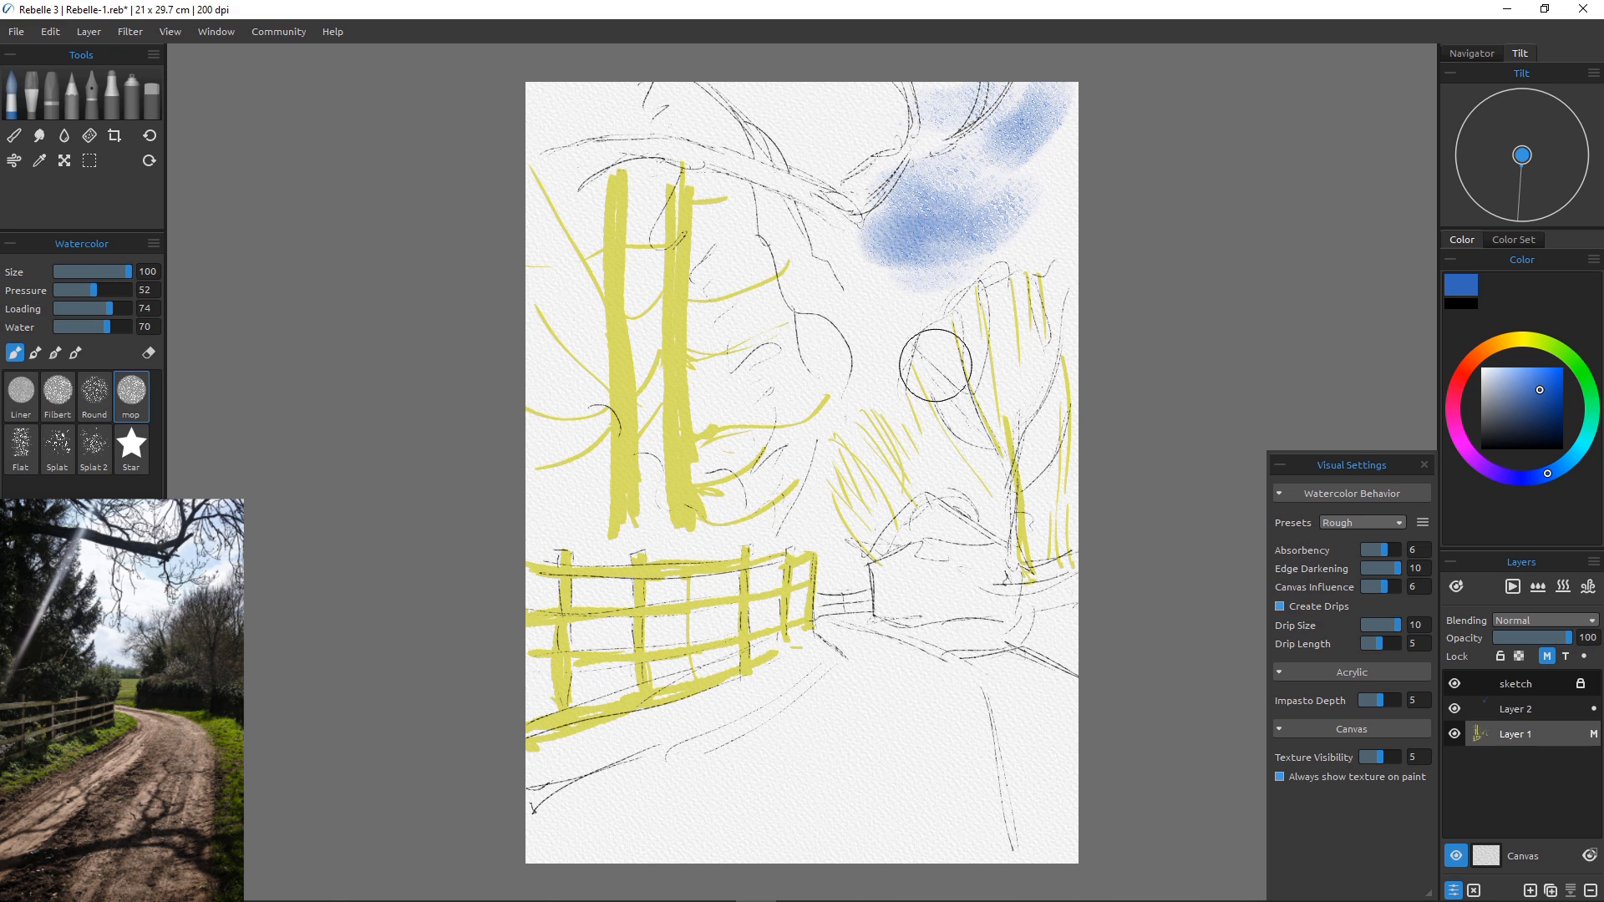
click(91, 95)
click(1528, 339)
drag(911, 157, 859, 214)
drag(906, 82, 823, 197)
drag(894, 82, 905, 131)
mouse_move(981, 82)
mouse_down()
mouse_move(911, 147)
mouse_move(968, 122)
mouse_up()
drag(1022, 96, 942, 142)
drag(1059, 125, 924, 150)
mouse_move(1047, 175)
mouse_down()
mouse_move(945, 172)
mouse_move(994, 225)
mouse_up()
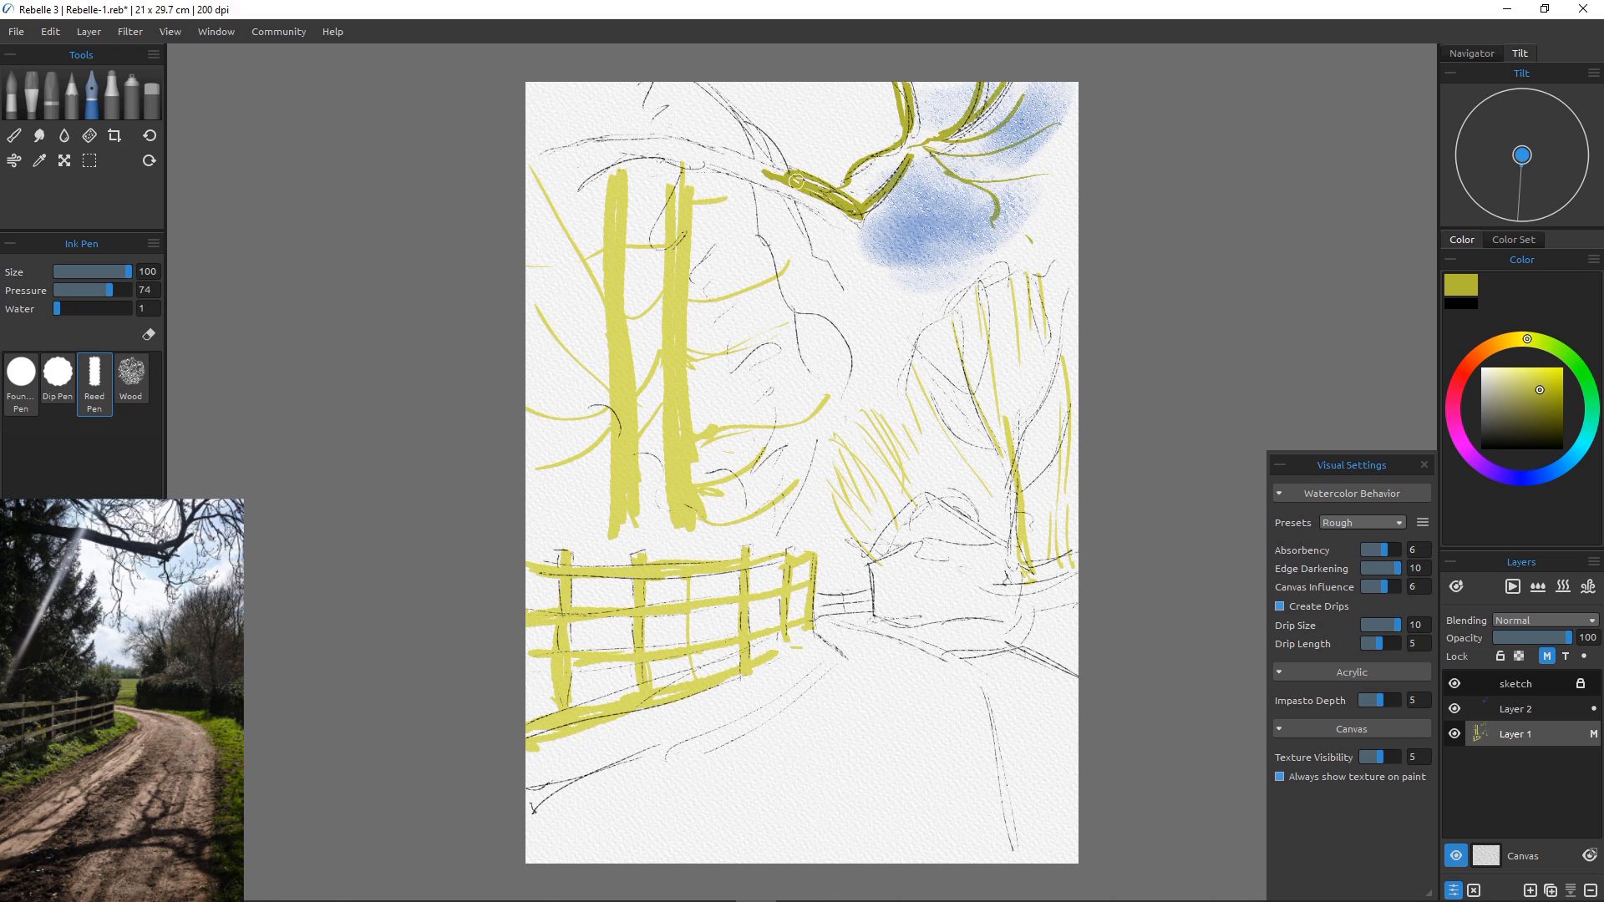
mouse_move(857, 216)
mouse_down()
mouse_move(702, 150)
mouse_move(624, 140)
mouse_move(767, 161)
mouse_up()
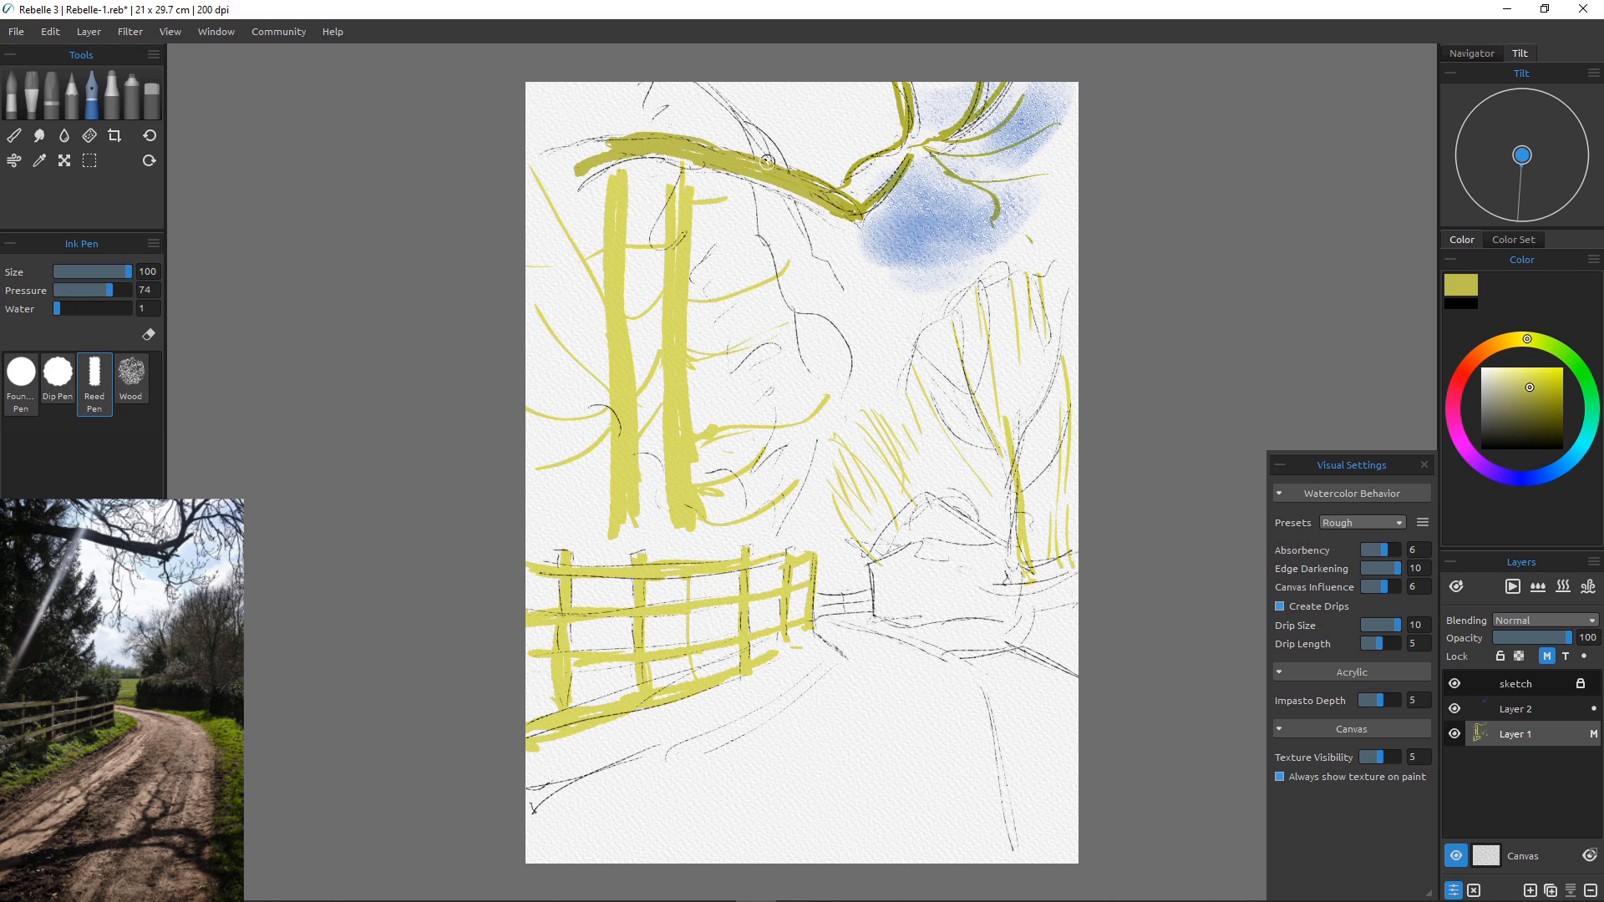
Mask the branches that cross the bough and hang down toward the middle of the sky.
drag(691, 83, 788, 169)
mouse_move(703, 86)
mouse_down()
mouse_move(788, 171)
mouse_move(812, 243)
mouse_up()
drag(876, 319, 885, 348)
drag(808, 237, 853, 330)
drag(821, 249, 877, 320)
drag(868, 356, 867, 381)
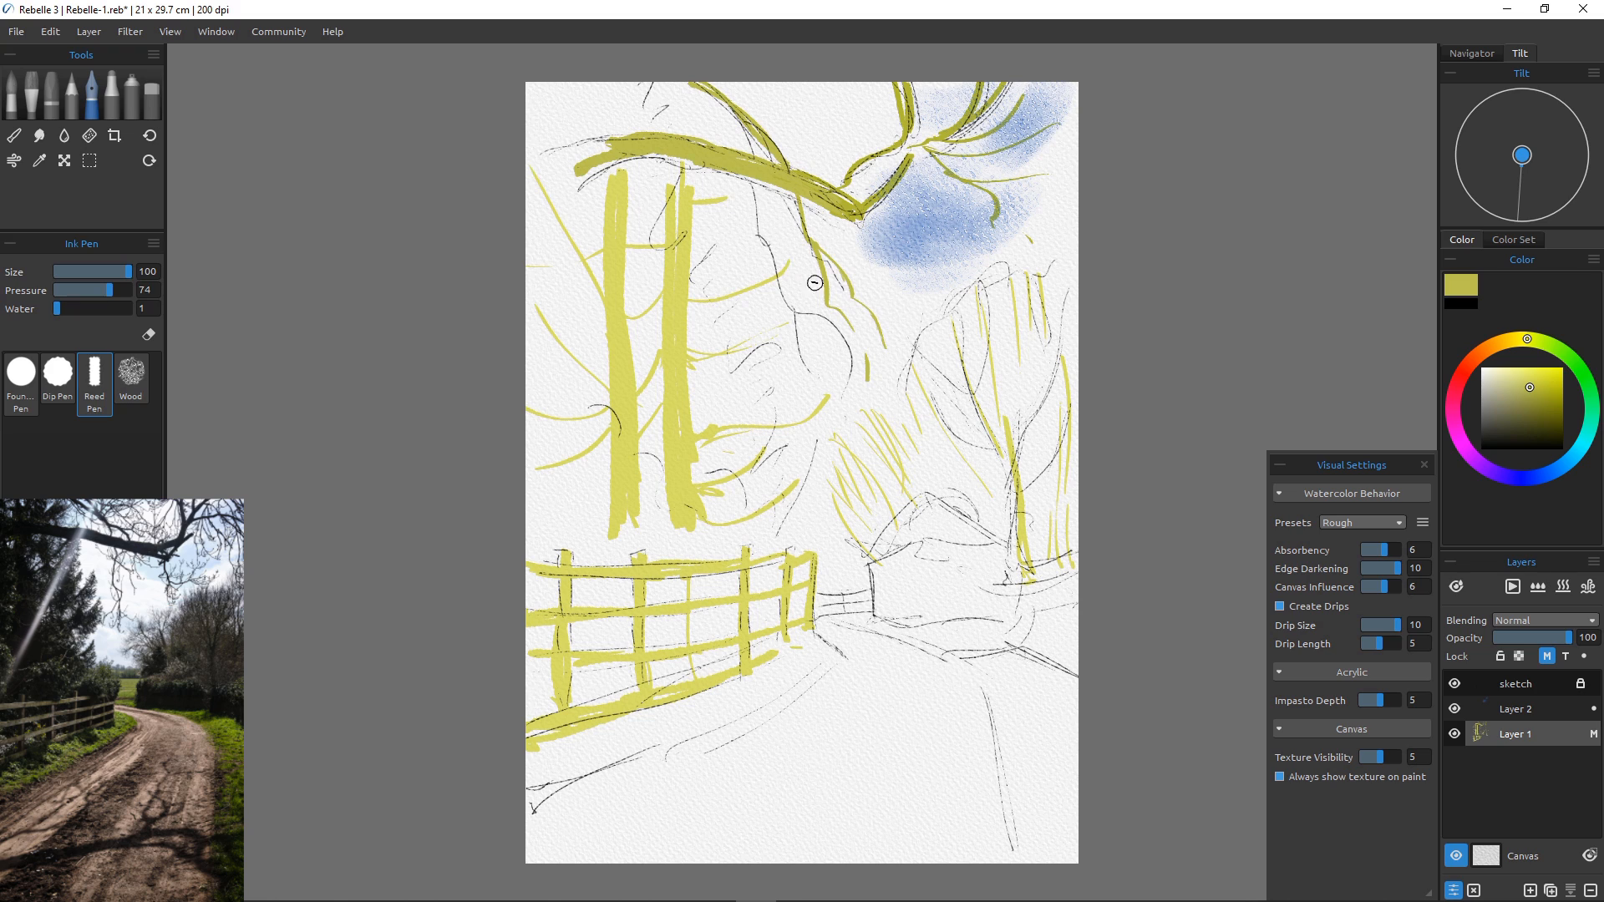
drag(755, 180, 813, 382)
drag(800, 328, 839, 360)
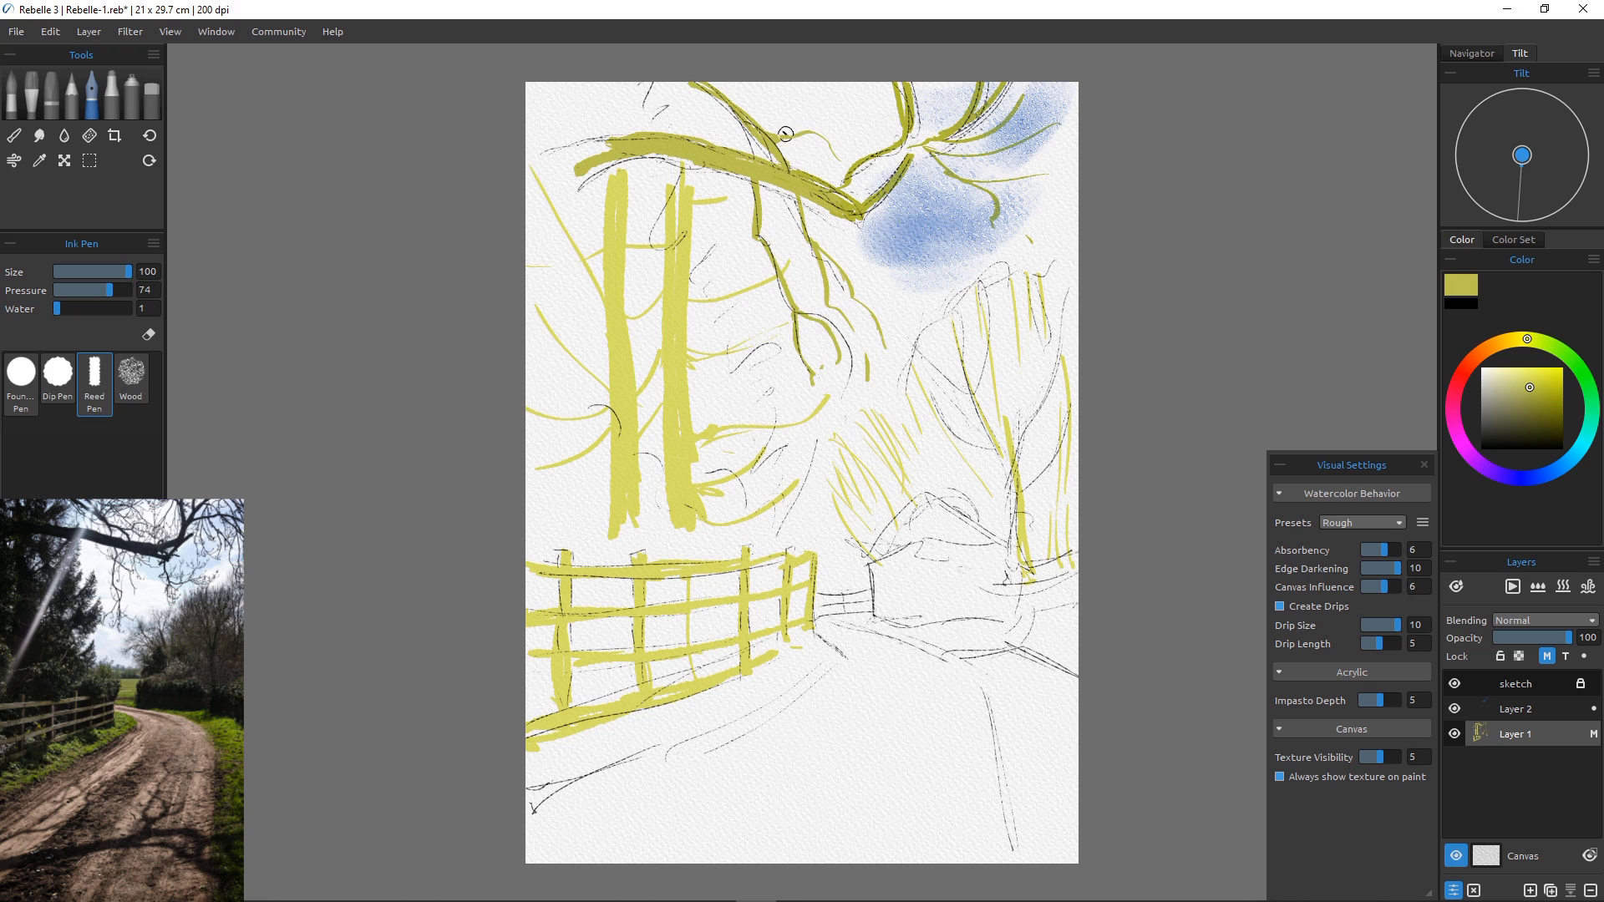
Add fine masking twigs around the overhanging bough and at the upper right edge of the sky.
drag(785, 134, 904, 225)
drag(826, 143, 828, 183)
drag(866, 255, 867, 281)
drag(975, 188, 1078, 226)
drag(1078, 236, 1028, 233)
drag(776, 83, 739, 112)
drag(721, 106, 801, 109)
drag(858, 82, 799, 128)
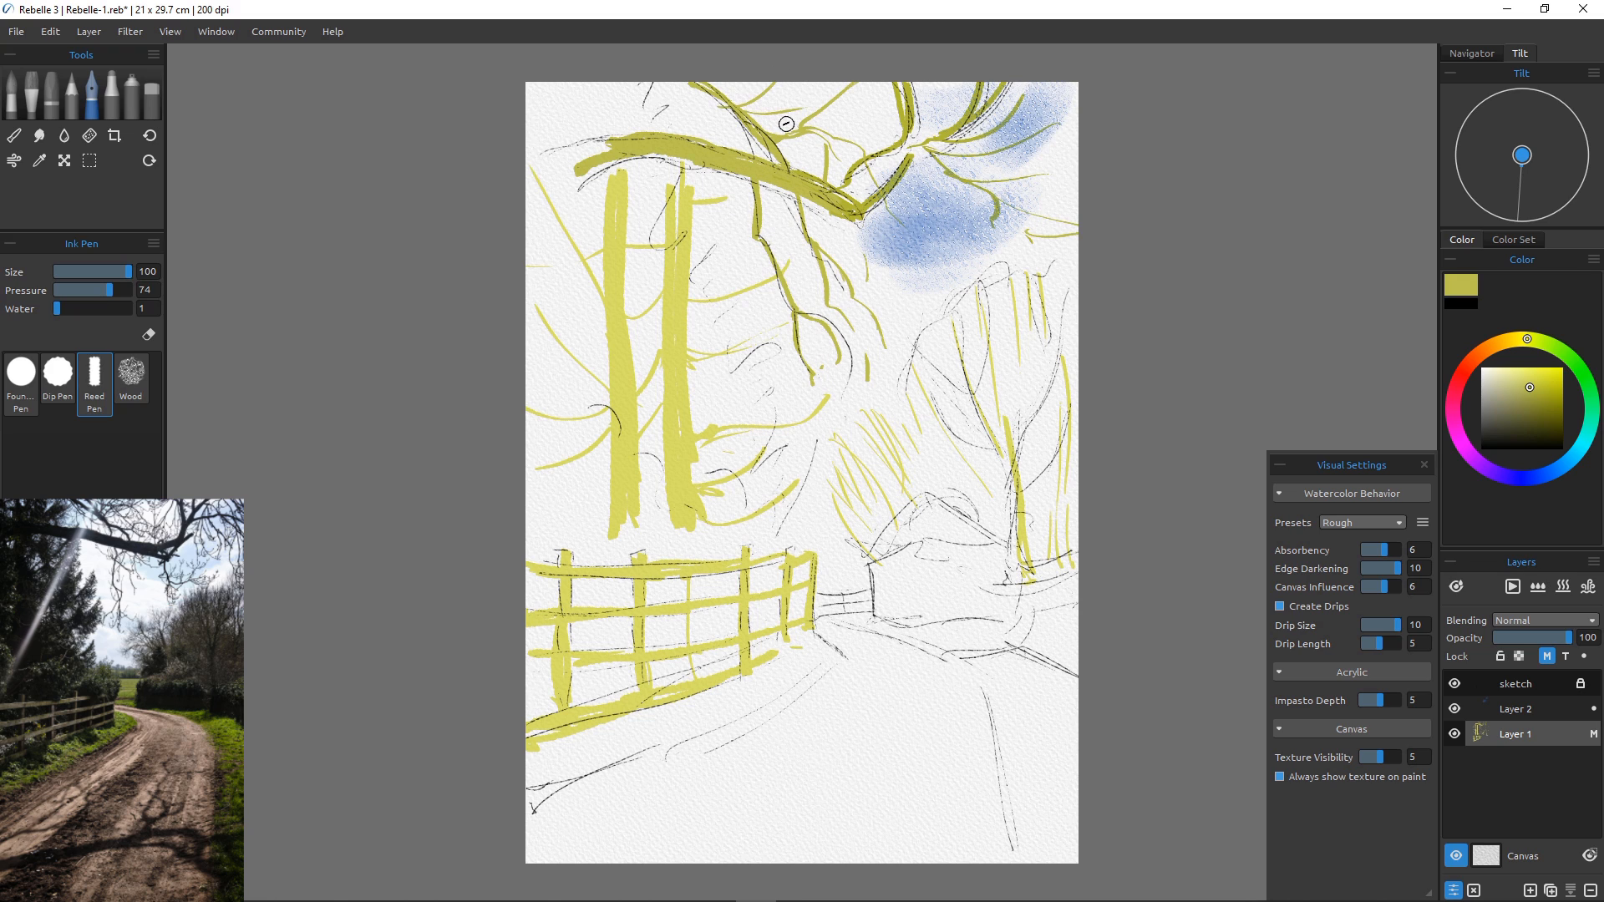
Paint light sky-blue washes on Layer 2 around the upper branches and behind the right-hand tree with the mop brush.
click(1515, 709)
click(12, 96)
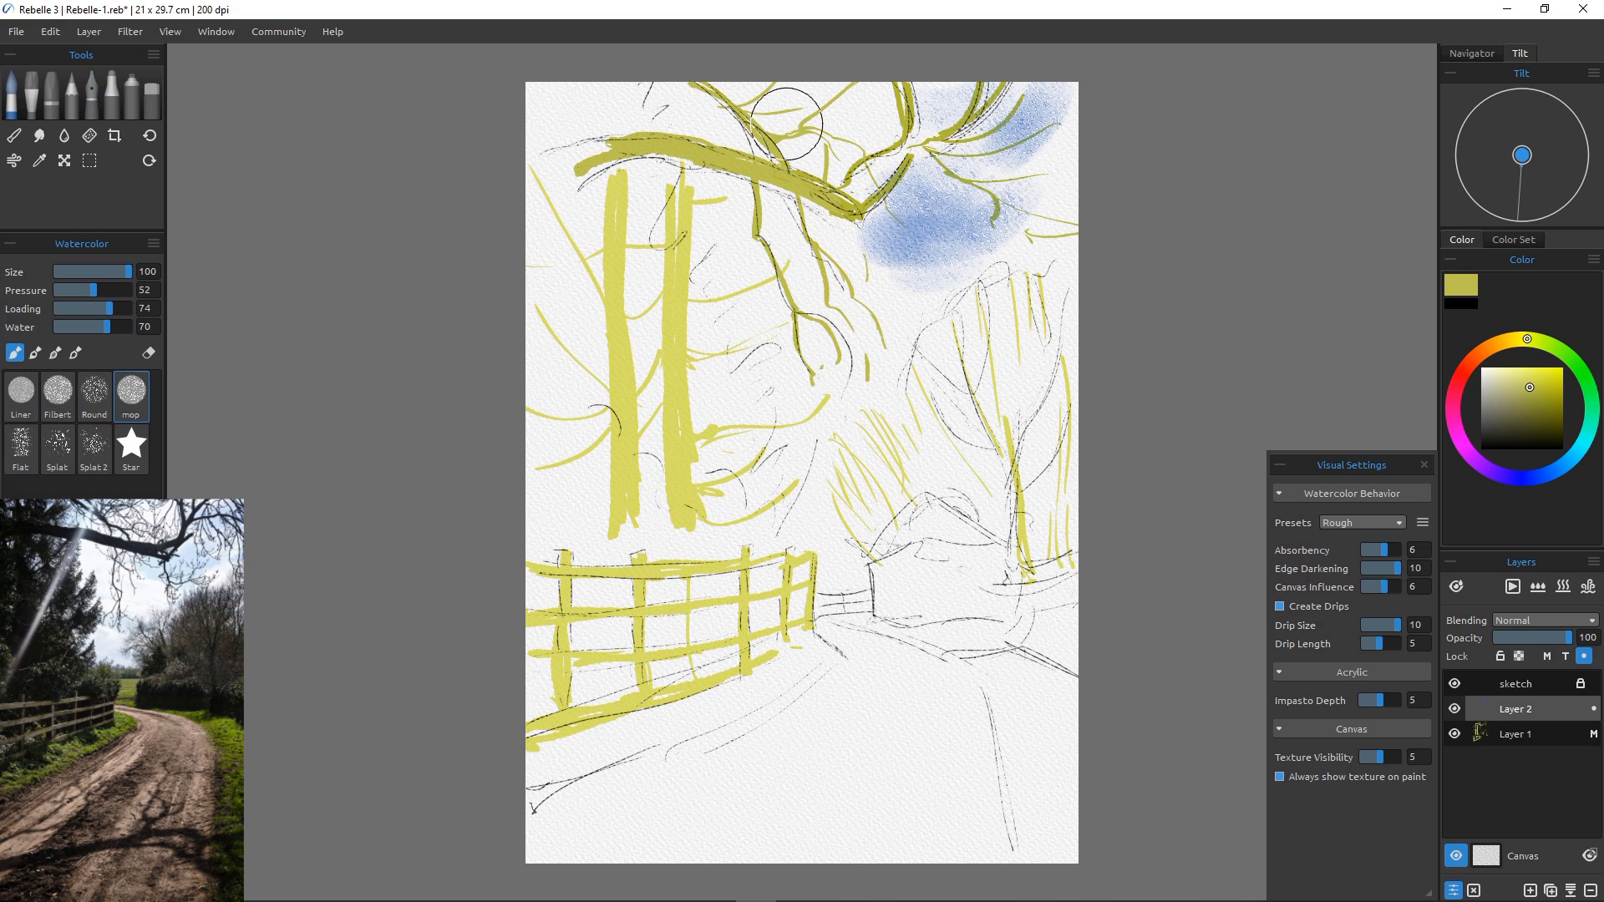
click(1567, 461)
click(1540, 378)
mouse_move(902, 286)
mouse_down()
mouse_move(859, 262)
mouse_move(1021, 279)
mouse_move(1010, 315)
mouse_up()
drag(877, 100, 589, 129)
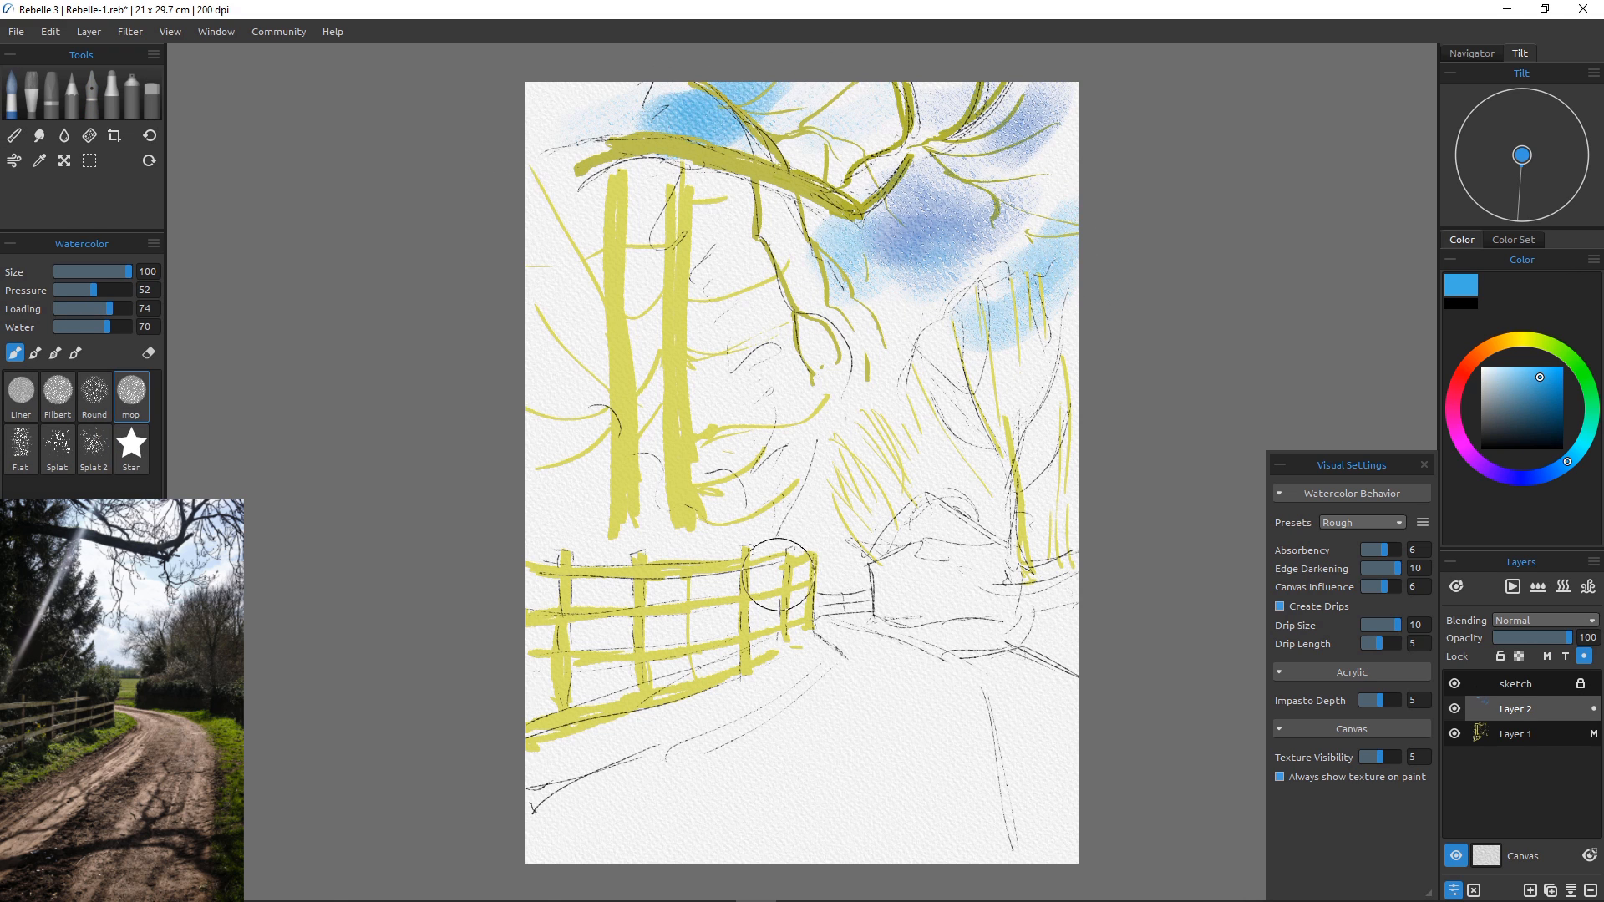
Add warm yellow and orange cloud washes beneath the bough and behind the hanging branches.
click(1522, 338)
drag(865, 172, 802, 211)
click(1500, 343)
mouse_move(877, 293)
mouse_down()
mouse_move(823, 339)
mouse_move(675, 355)
mouse_up()
drag(750, 224, 685, 228)
Wash pale blue across the lower sky above the distant tree.
click(1567, 462)
click(1522, 374)
mouse_move(836, 424)
mouse_down()
mouse_move(773, 383)
mouse_move(906, 480)
mouse_up()
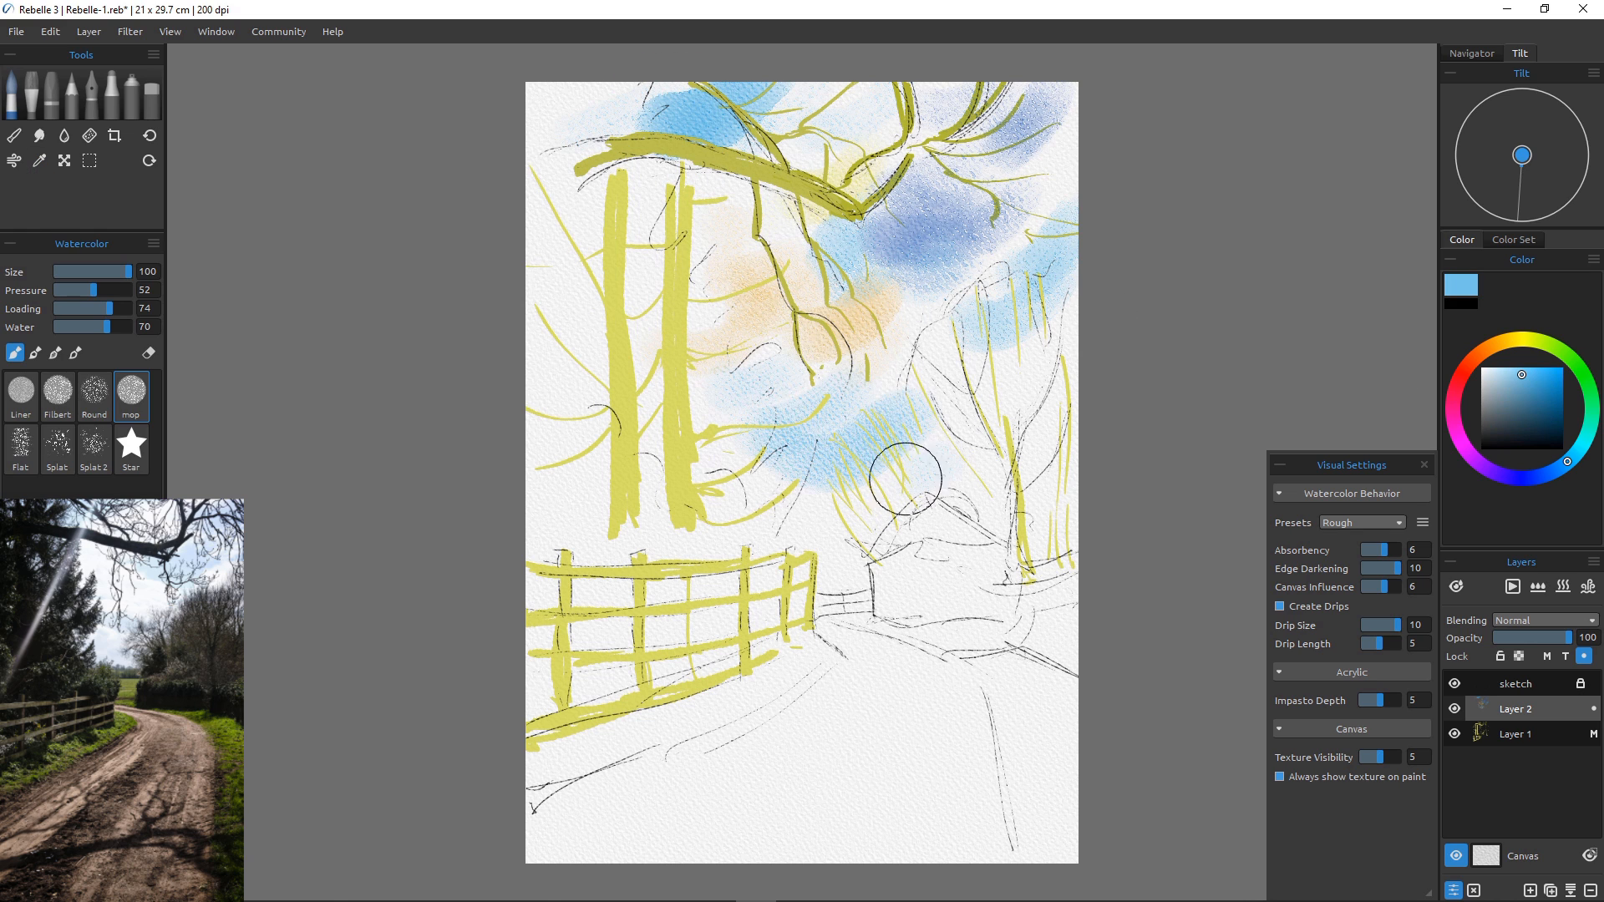
mouse_move(872, 398)
mouse_down()
mouse_move(827, 434)
mouse_move(718, 381)
mouse_up()
Paint dark blue-grey foliage patches around the upper trunks and the hanging branches.
click(1540, 431)
drag(672, 172, 627, 201)
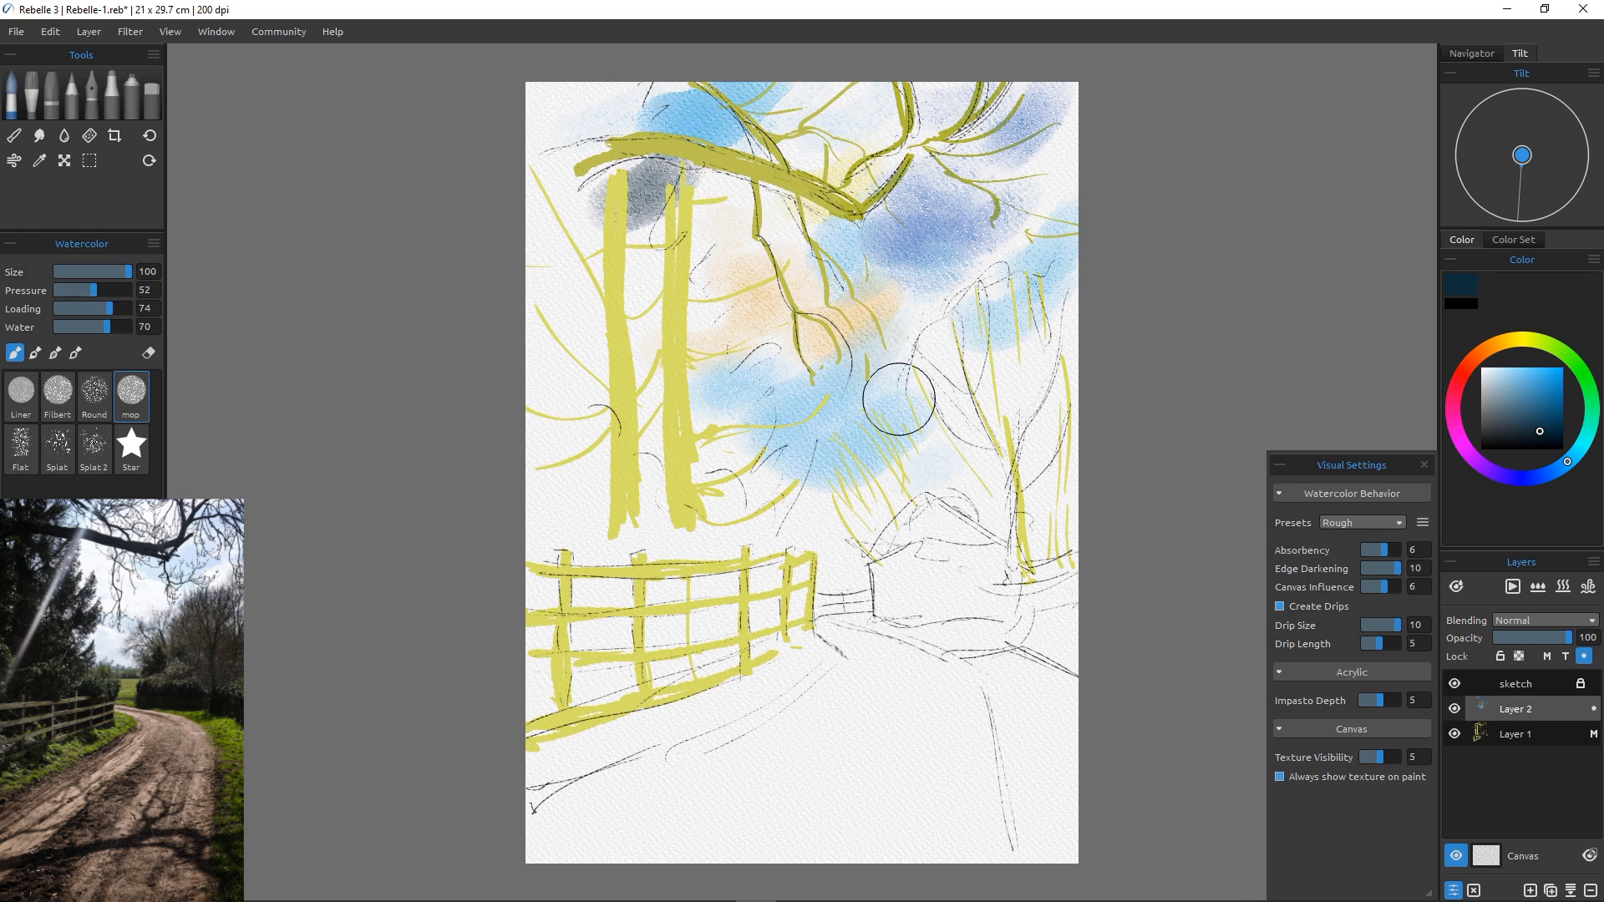
drag(727, 142, 677, 218)
drag(777, 204, 727, 284)
drag(802, 309, 748, 351)
Add dark green foliage washes around the tops of the two tall trunks.
click(1588, 384)
click(1543, 421)
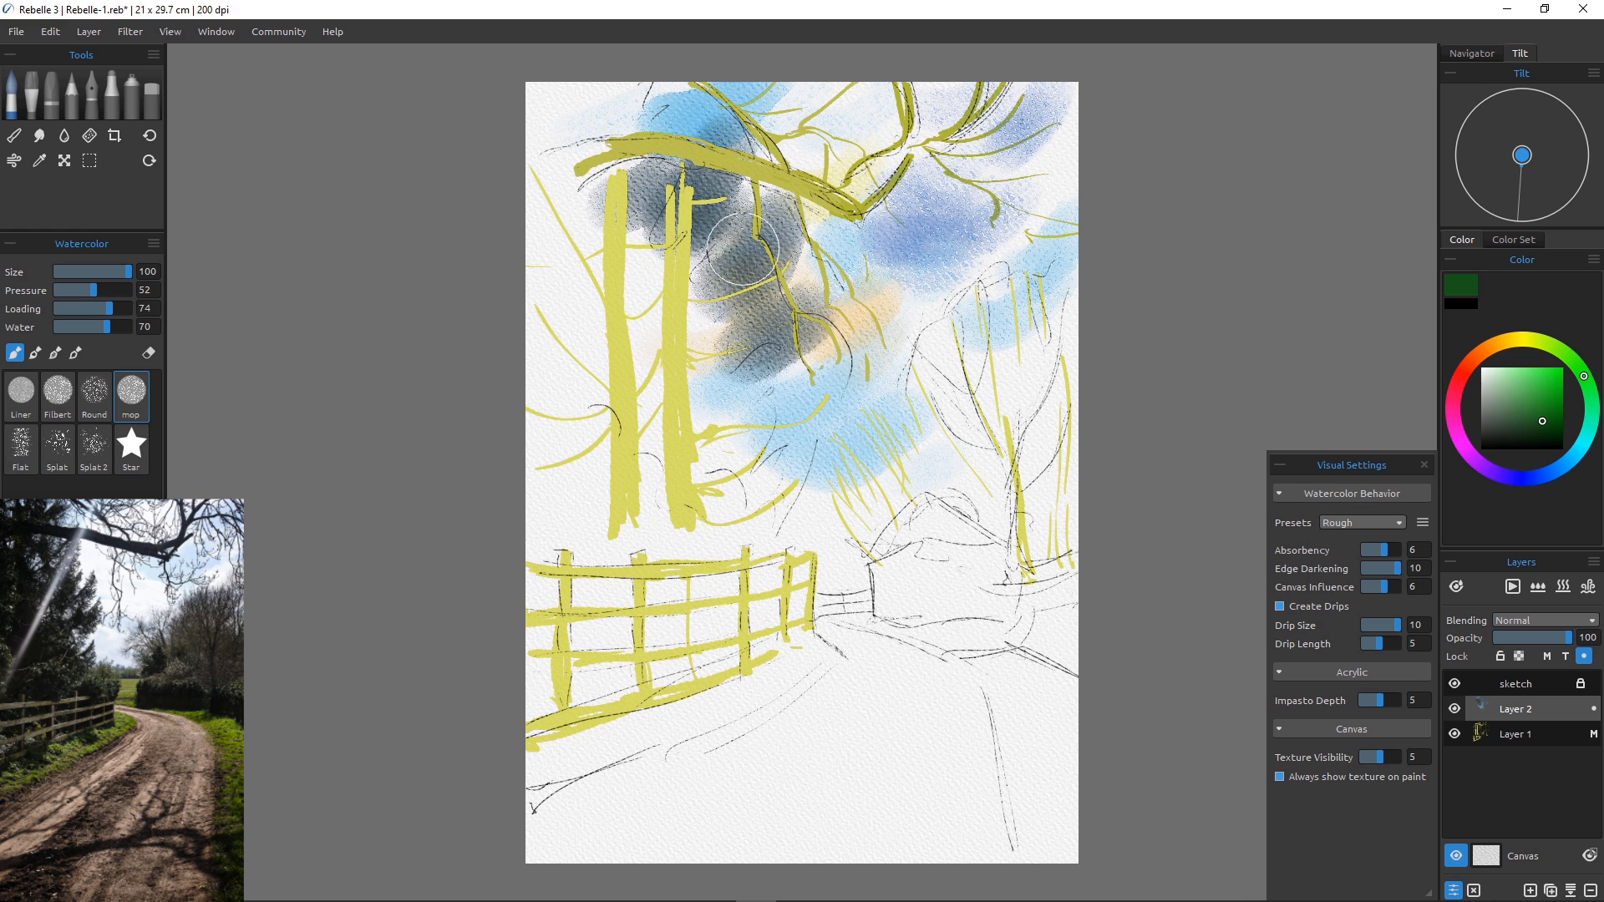
drag(742, 248, 662, 290)
drag(650, 117, 593, 170)
Brush dark purple foliage washes around the trunks and down to the fence.
click(1473, 458)
drag(652, 219, 558, 244)
drag(632, 302, 720, 294)
mouse_move(720, 294)
mouse_down()
mouse_move(695, 386)
mouse_move(735, 472)
mouse_up()
mouse_move(735, 472)
mouse_down()
mouse_move(784, 493)
mouse_move(650, 543)
mouse_up()
drag(650, 543, 748, 603)
Paint dark blue washes between and left of the trunks and behind the fence.
click(1519, 480)
drag(656, 472, 673, 631)
drag(585, 576, 639, 351)
drag(619, 343, 543, 397)
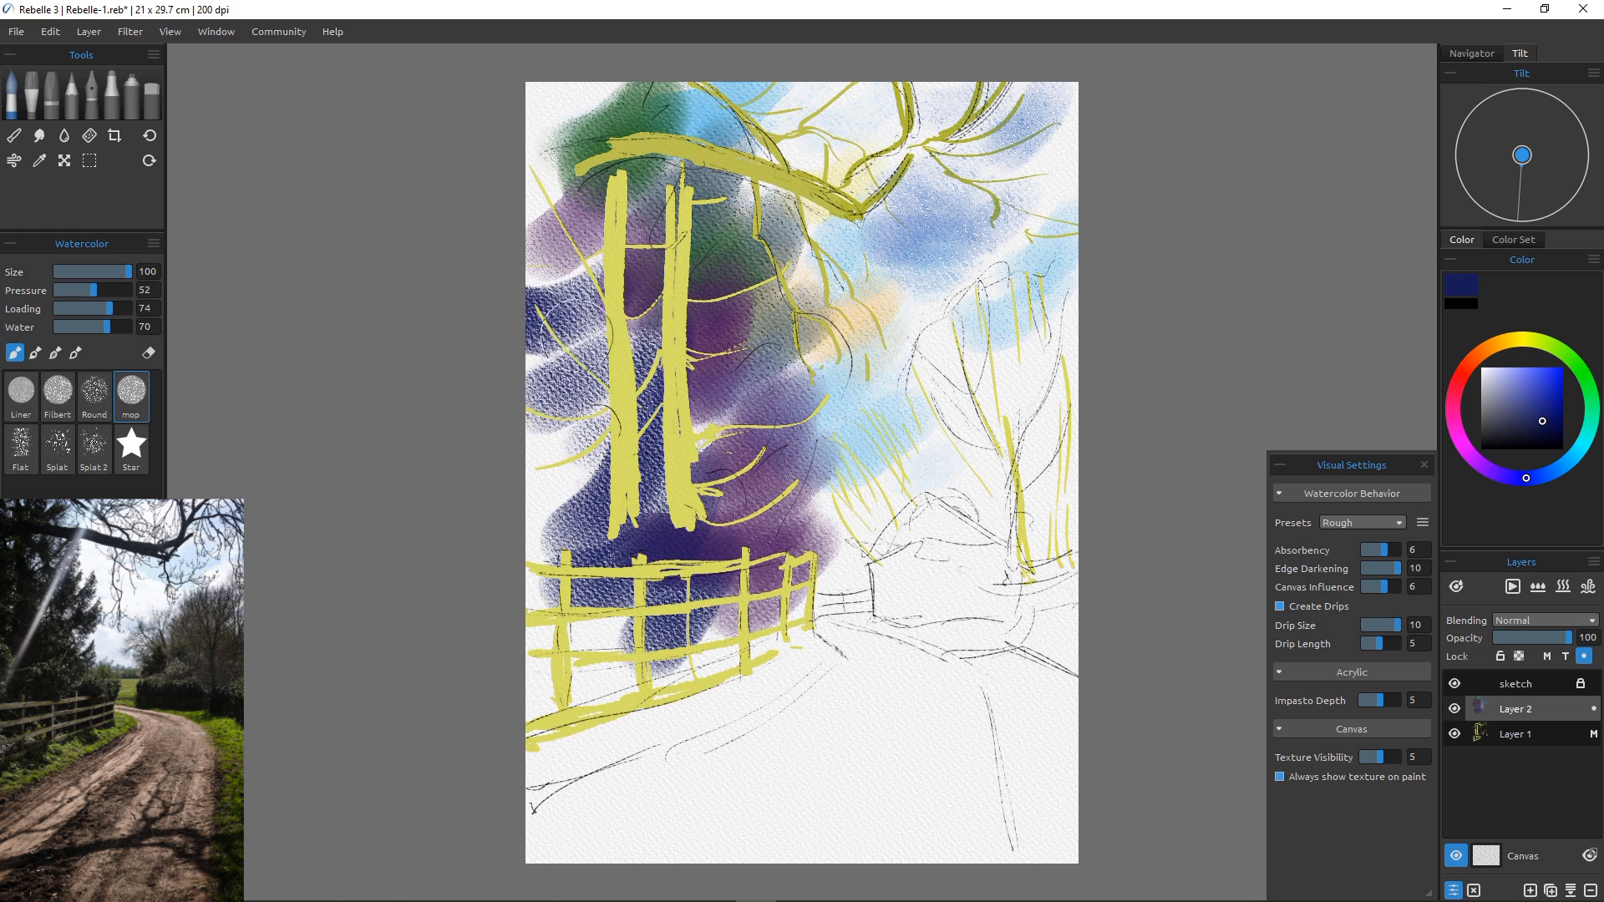
Brush dark green washes over the foliage along the left edge and behind the fence rails.
drag(589, 313, 538, 322)
click(1578, 367)
drag(581, 188, 535, 250)
drag(589, 96, 539, 150)
drag(580, 472, 539, 535)
drag(622, 614, 568, 664)
mouse_move(752, 614)
mouse_down()
mouse_move(698, 669)
mouse_move(716, 669)
mouse_up()
Paint a light blue patch at the far end of the lane beside the hedge with a smaller Mop brush.
click(1568, 461)
click(1526, 387)
key(bracketleft)
key(bracketleft)
key(bracketleft)
key(bracketleft)
key(bracketleft)
key(bracketleft)
key(bracketleft)
key(bracketleft)
key(bracketleft)
key(bracketleft)
key(bracketleft)
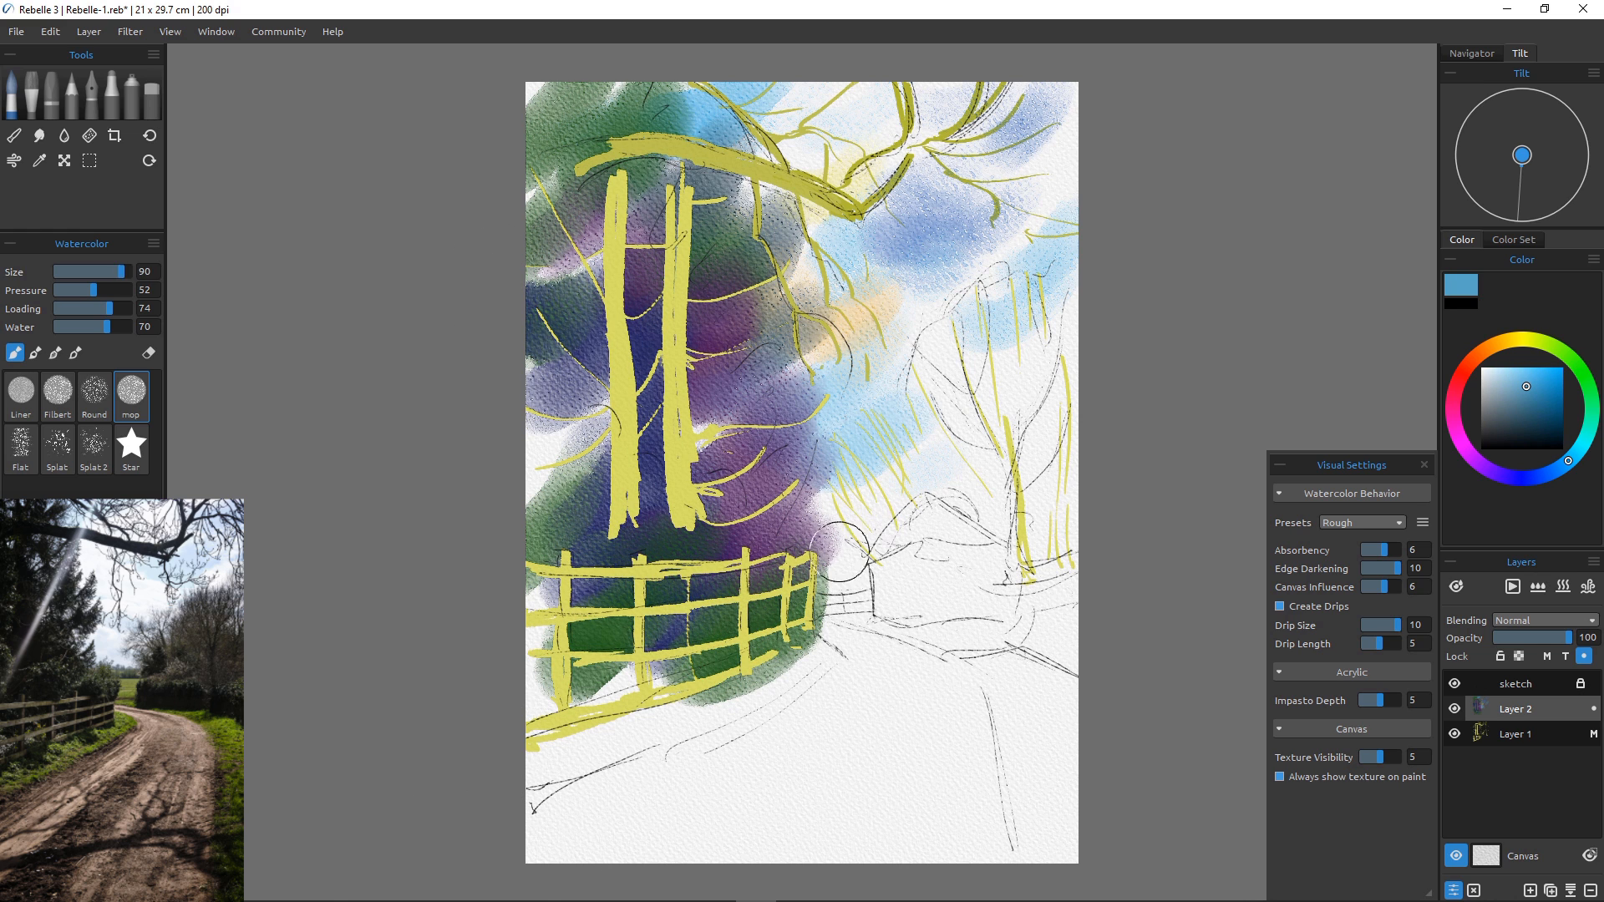
mouse_move(873, 557)
mouse_down()
mouse_move(841, 558)
mouse_move(884, 551)
mouse_move(840, 614)
mouse_move(1010, 660)
mouse_move(995, 772)
mouse_up()
Paint bright yellow-green grass verges along both sides of the lane with the brush at size 60.
click(1548, 345)
key(bracketright)
key(bracketright)
key(bracketright)
drag(831, 635, 797, 665)
drag(753, 710, 576, 748)
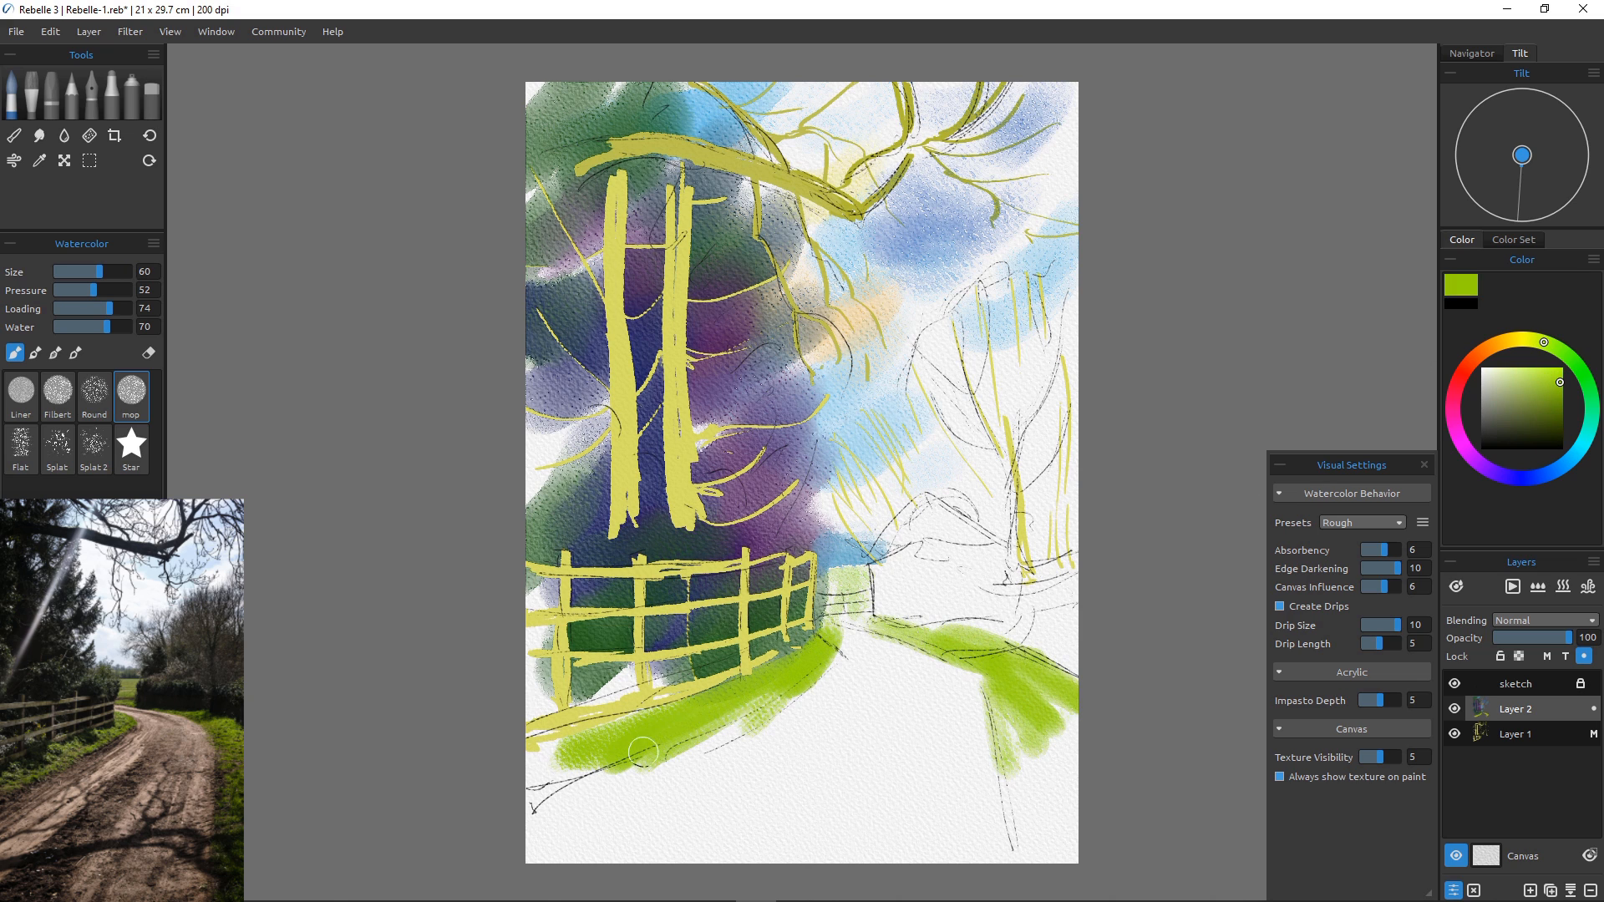
Fill the hedge with dark blue-violet sampled from the foliage and shade the ground under the fence with it.
alt+click(737, 499)
mouse_move(1018, 579)
mouse_down()
mouse_move(1073, 625)
mouse_move(877, 585)
mouse_move(1028, 577)
mouse_move(924, 523)
mouse_up()
mouse_move(652, 718)
mouse_down()
mouse_move(610, 681)
mouse_move(735, 694)
mouse_move(827, 626)
mouse_up()
Paint dark blue-violet shadow strokes down the right edge of the lane, ending with the brush at size 70.
key([)
key([)
mouse_move(936, 614)
mouse_down()
mouse_move(886, 589)
mouse_move(971, 668)
mouse_move(1048, 829)
mouse_up()
key(])
key(])
key(])
key(])
key([)
mouse_move(993, 727)
mouse_down()
mouse_move(1003, 847)
mouse_move(1006, 832)
mouse_up()
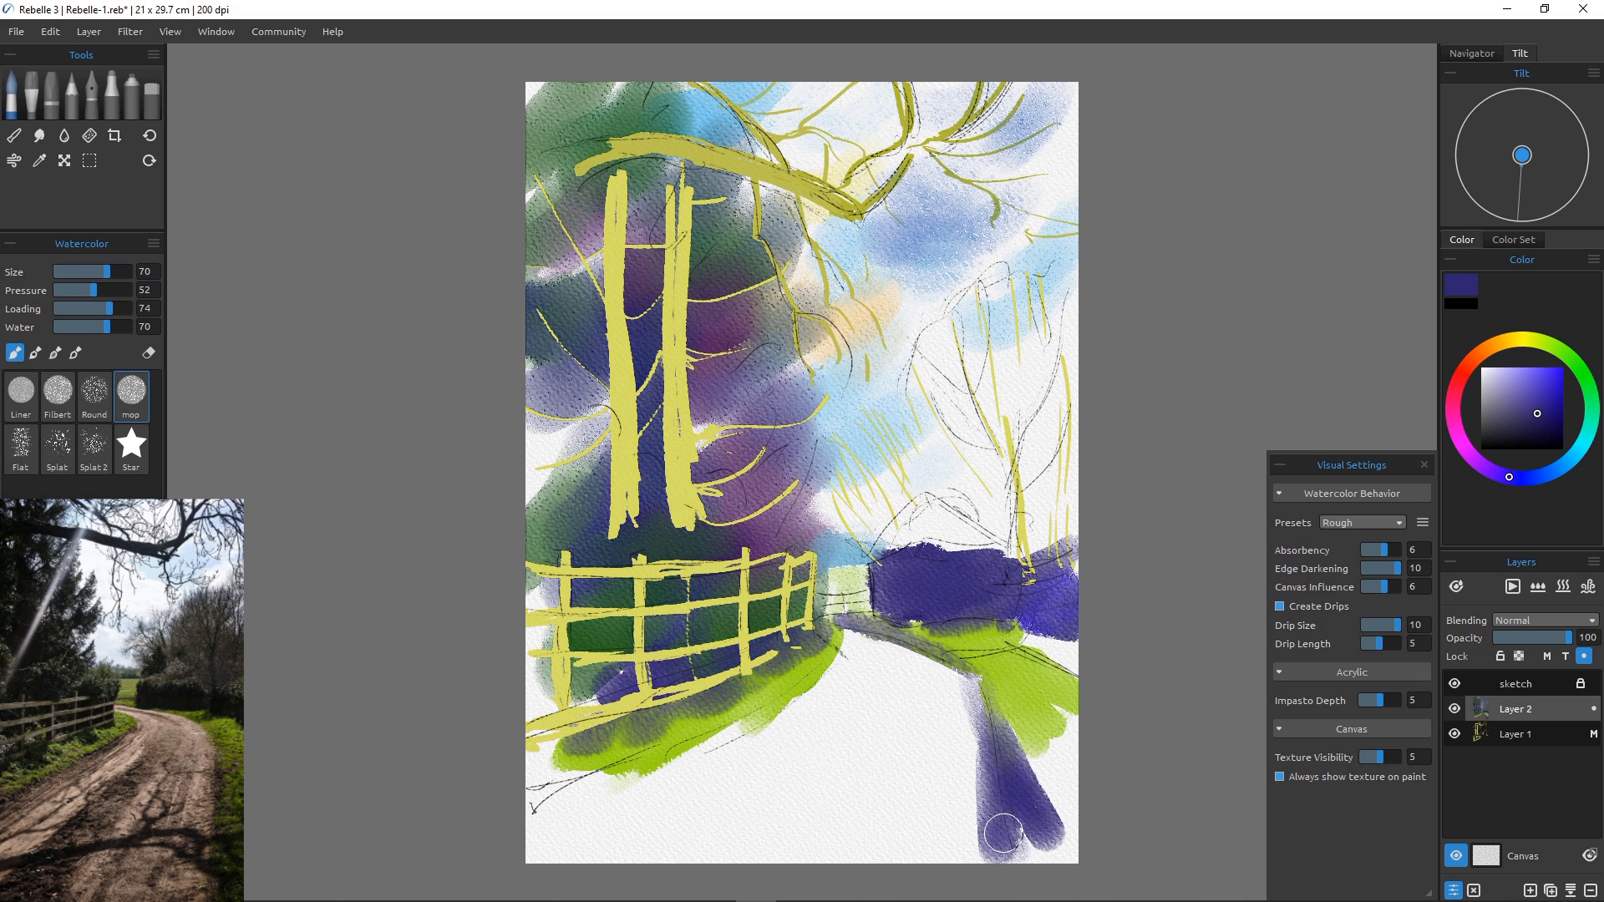
Brush a light lavender wash over the tall bare tree on the right with the brush at size 100.
drag(1034, 495, 1036, 418)
click(1514, 375)
key(])
key(])
key(])
drag(1040, 328, 1040, 410)
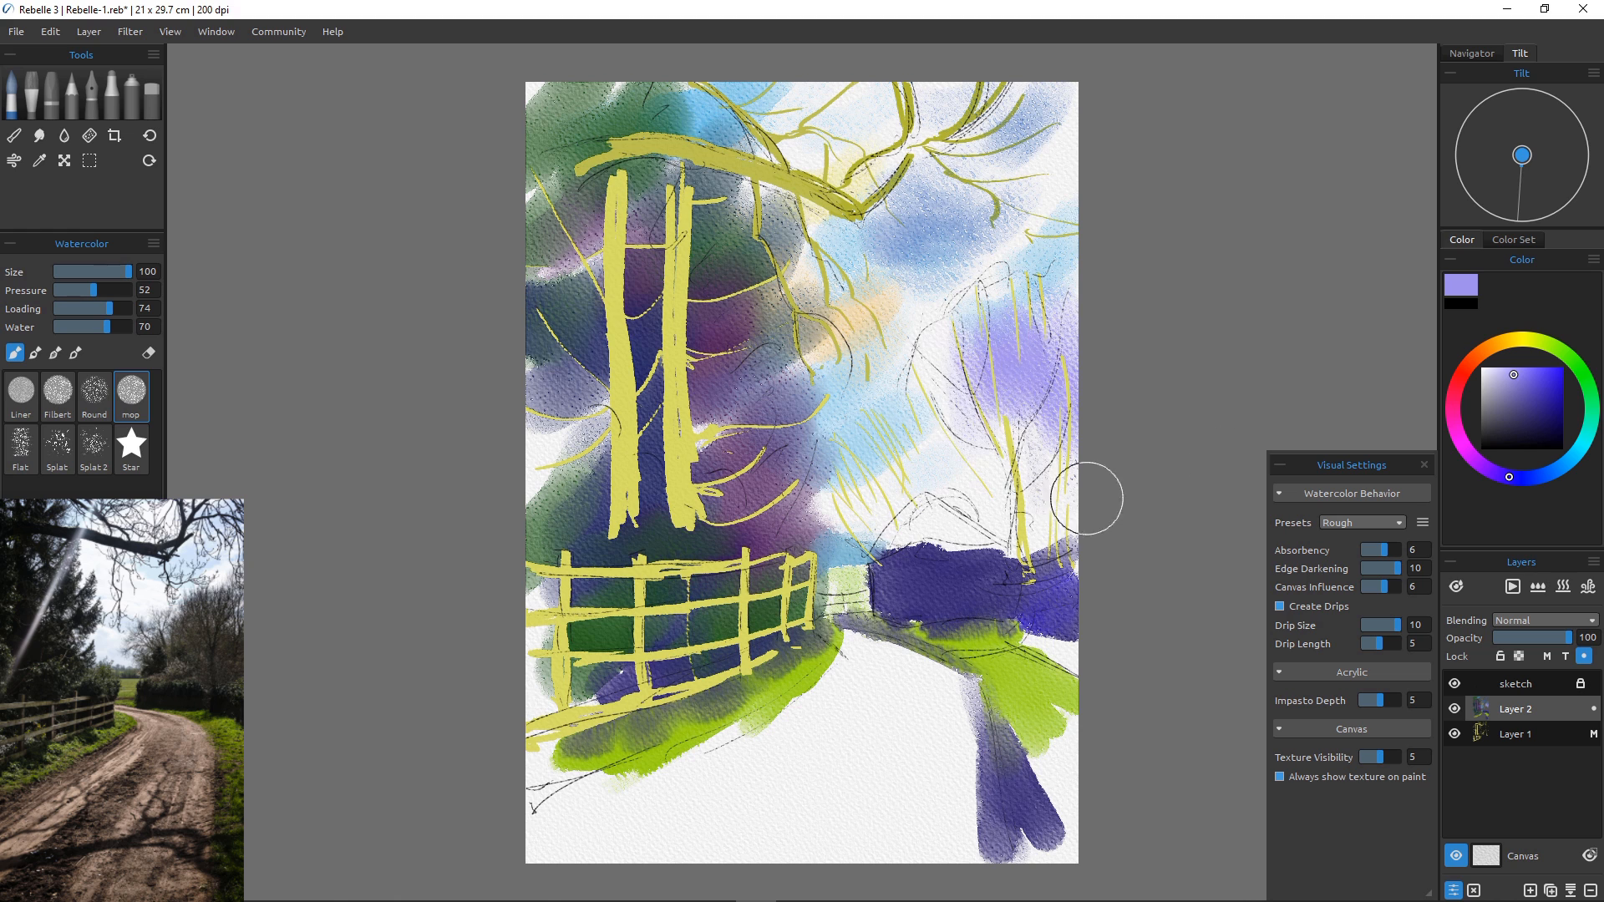
Brush peach washes across the bare trees above the hedge, undoing the stray stroke at their left side.
click(1559, 466)
mouse_move(952, 359)
mouse_down()
mouse_move(989, 434)
mouse_move(936, 507)
mouse_move(903, 437)
mouse_move(977, 447)
mouse_up()
click(1482, 351)
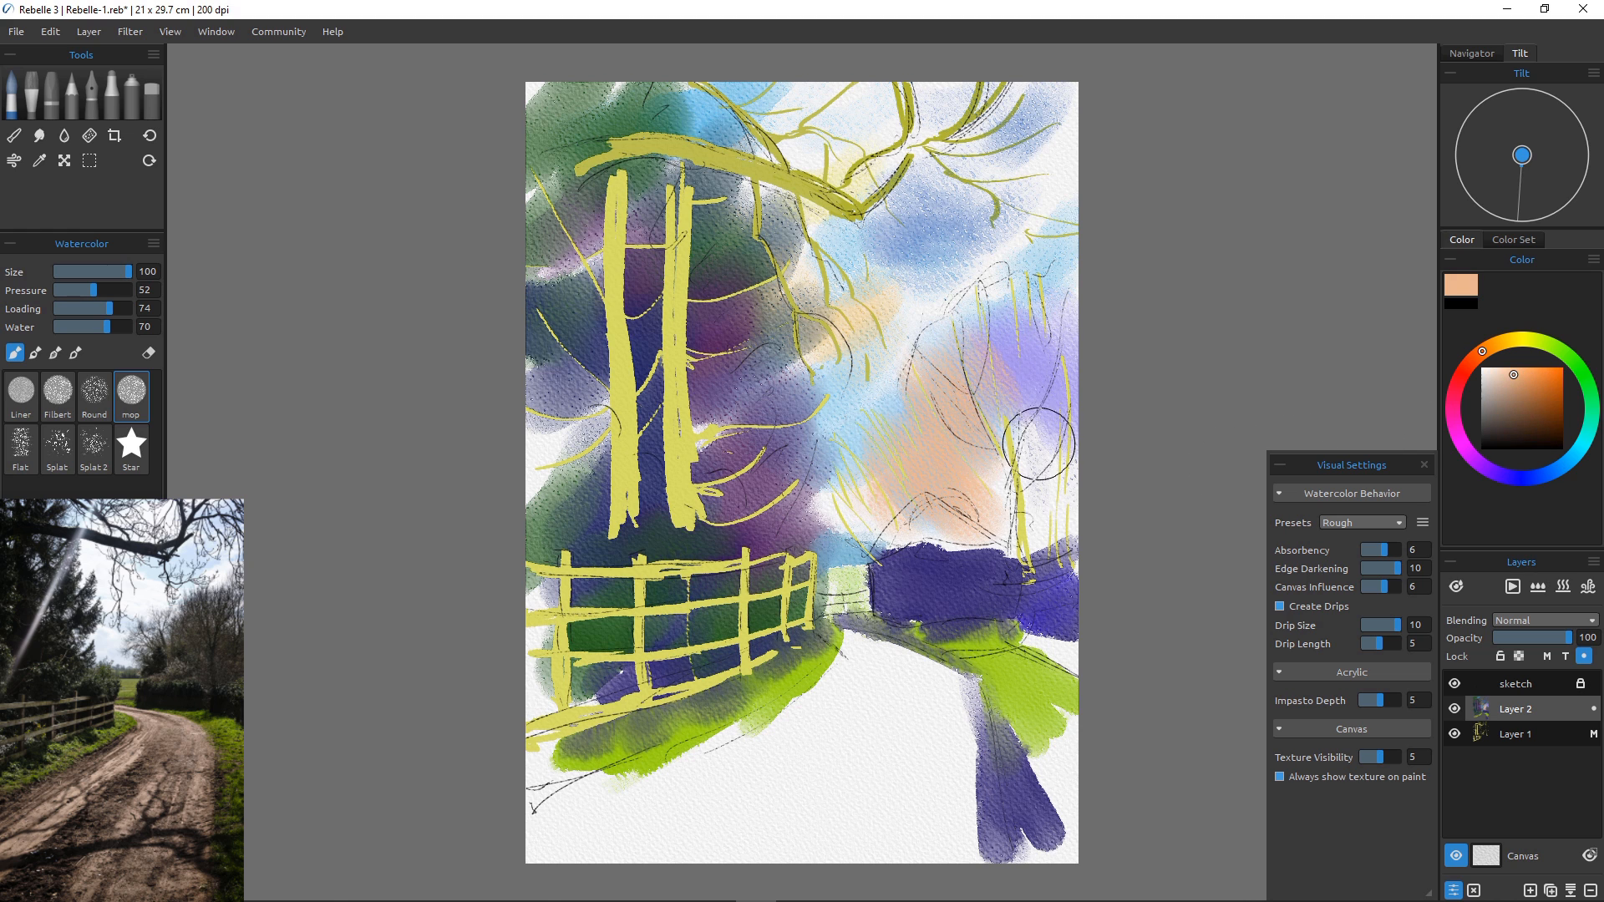
drag(852, 472, 902, 573)
key(ctrl+z)
drag(1018, 371, 1045, 469)
Layer brown washes over the bare trees above the hedge.
click(1541, 413)
mouse_move(959, 442)
mouse_down()
mouse_move(960, 501)
mouse_move(895, 526)
mouse_move(985, 512)
mouse_move(1014, 458)
mouse_move(949, 484)
mouse_up()
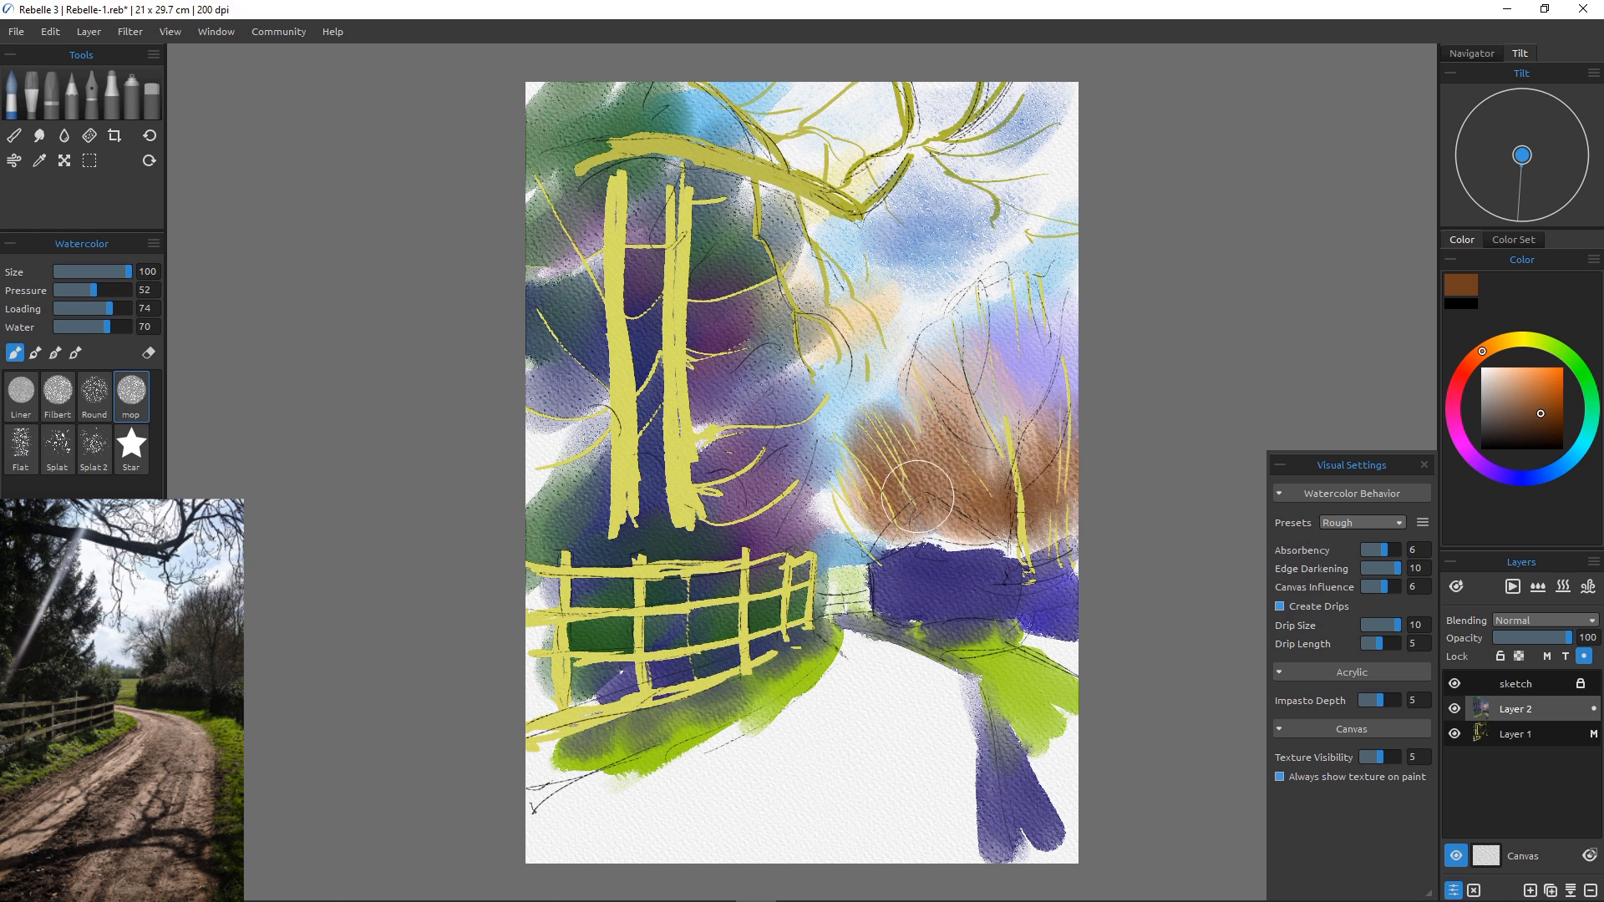
mouse_move(1036, 376)
mouse_down()
mouse_move(1057, 284)
mouse_move(952, 434)
mouse_move(956, 513)
mouse_up()
Paint a crimson band down the middle of the lane and broad ochre bands on both sides of it.
click(1456, 386)
drag(863, 675, 748, 898)
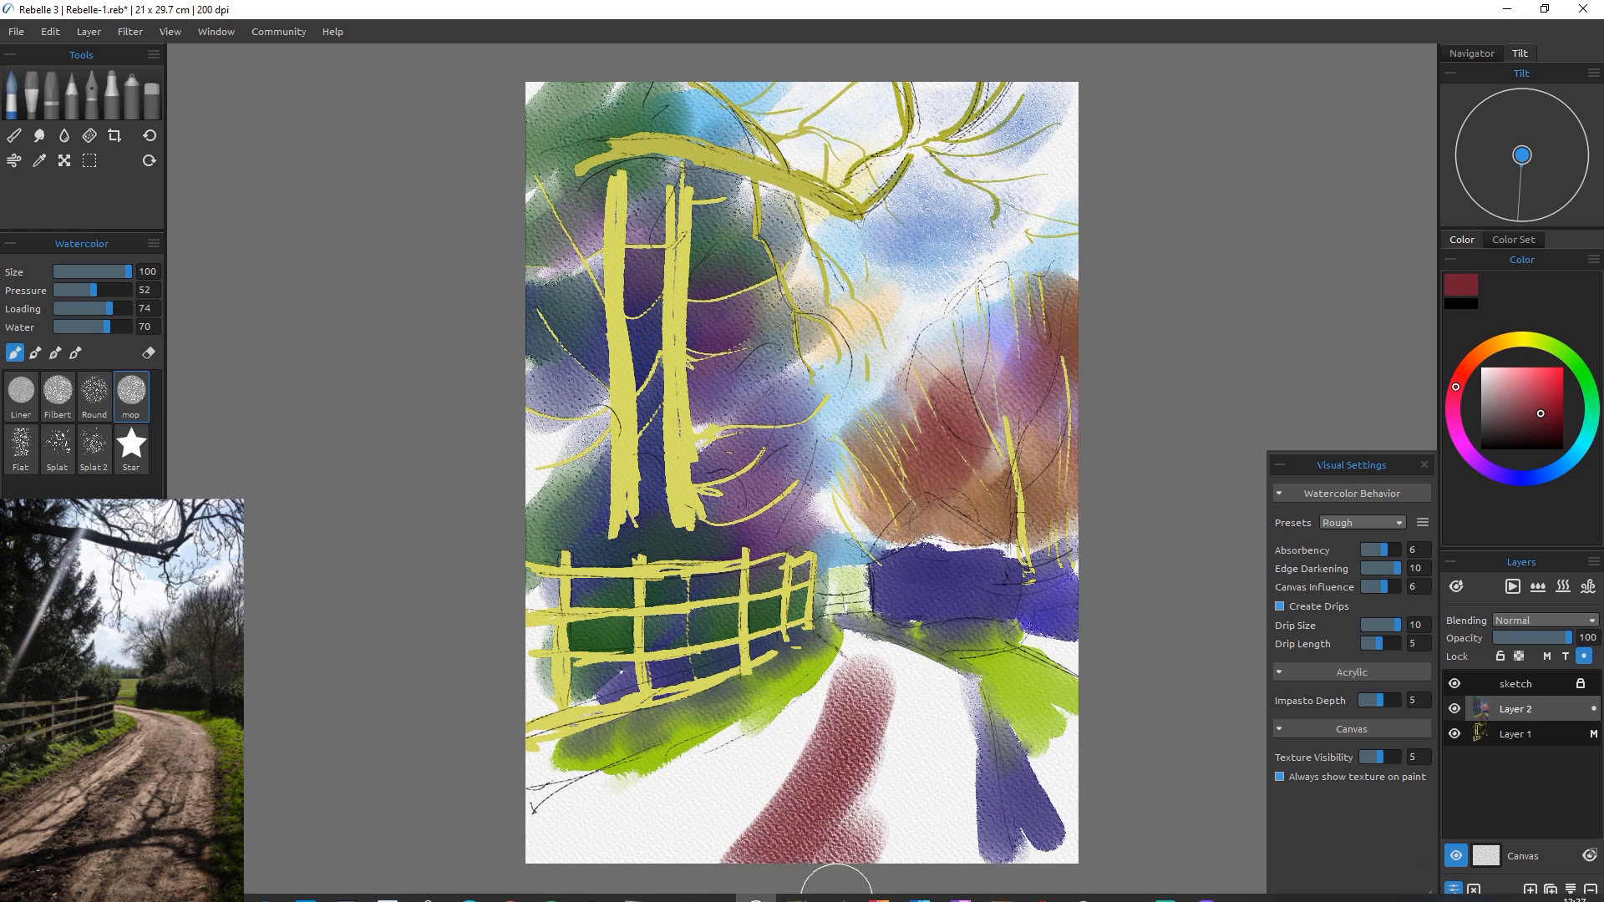
click(1494, 344)
click(1529, 381)
drag(882, 660, 954, 860)
key(bracketleft)
mouse_move(816, 690)
mouse_down()
mouse_move(547, 794)
mouse_move(593, 838)
mouse_up()
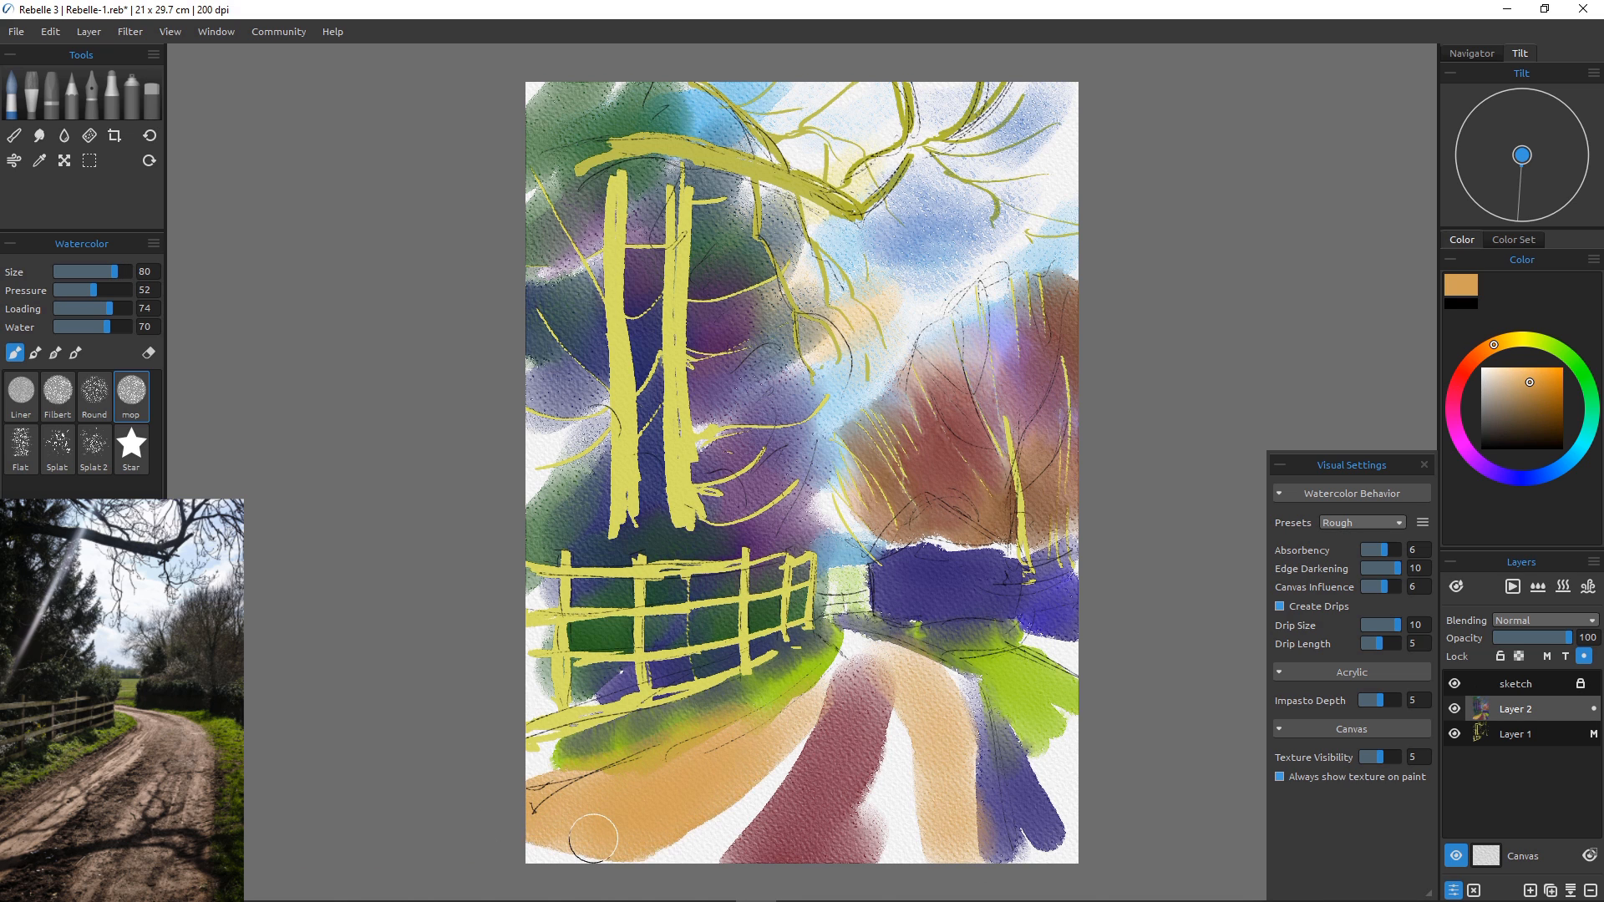
Hide the masking layer and add a new layer above Layer 2.
click(1455, 734)
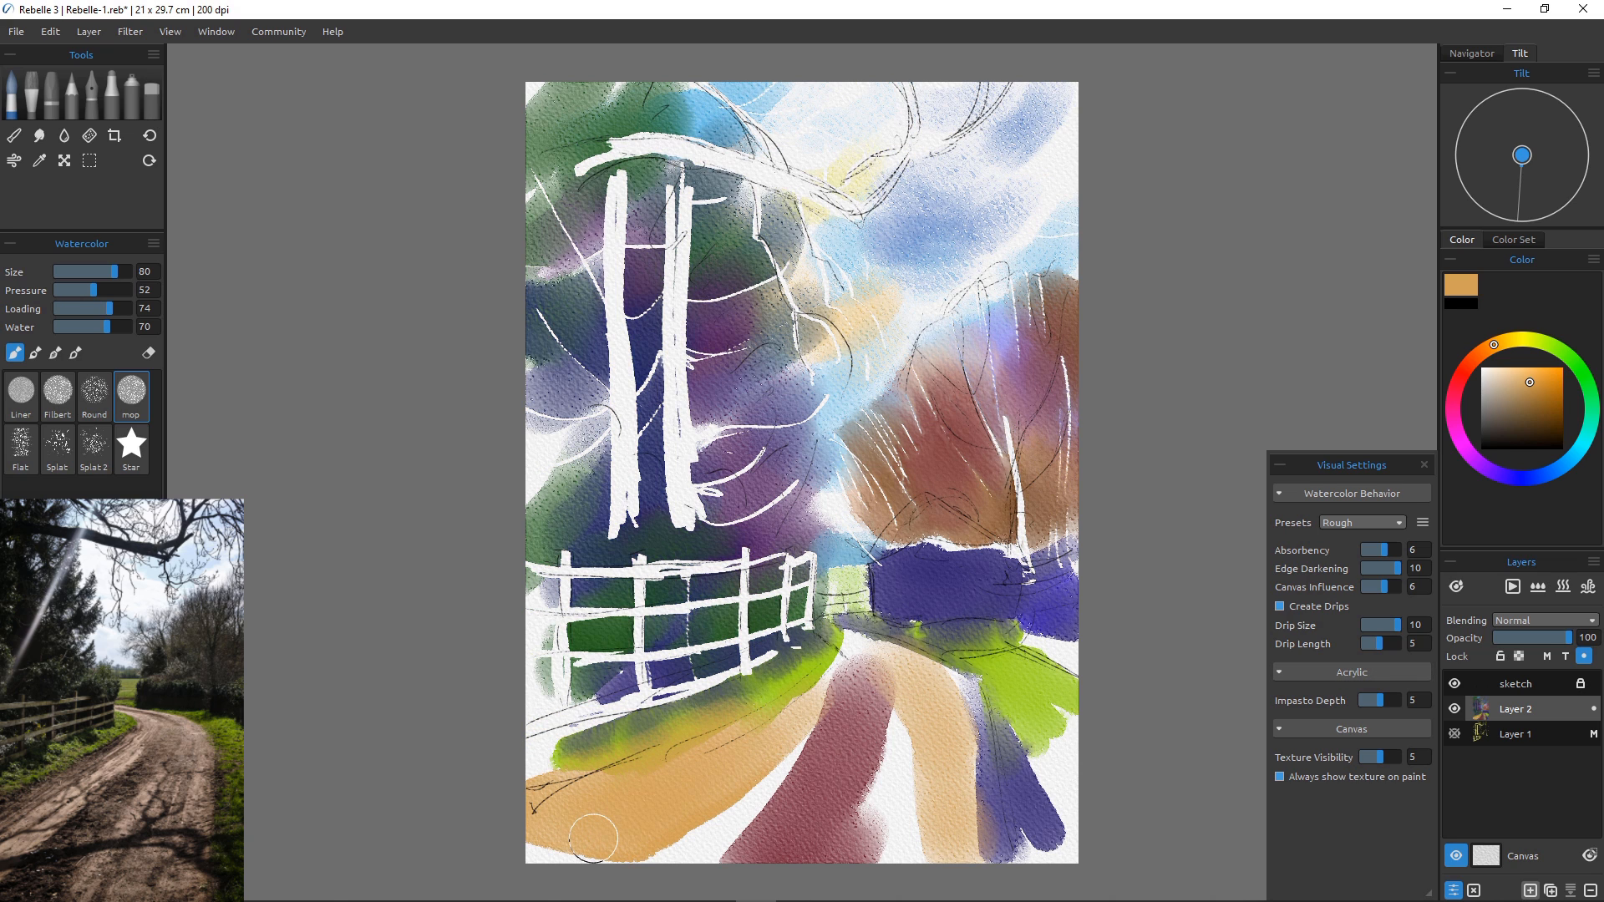
click(1530, 891)
Paint the right trunk medium blue with the Filbert brush at size 35 and add blue to the left trunk.
click(1530, 478)
click(58, 393)
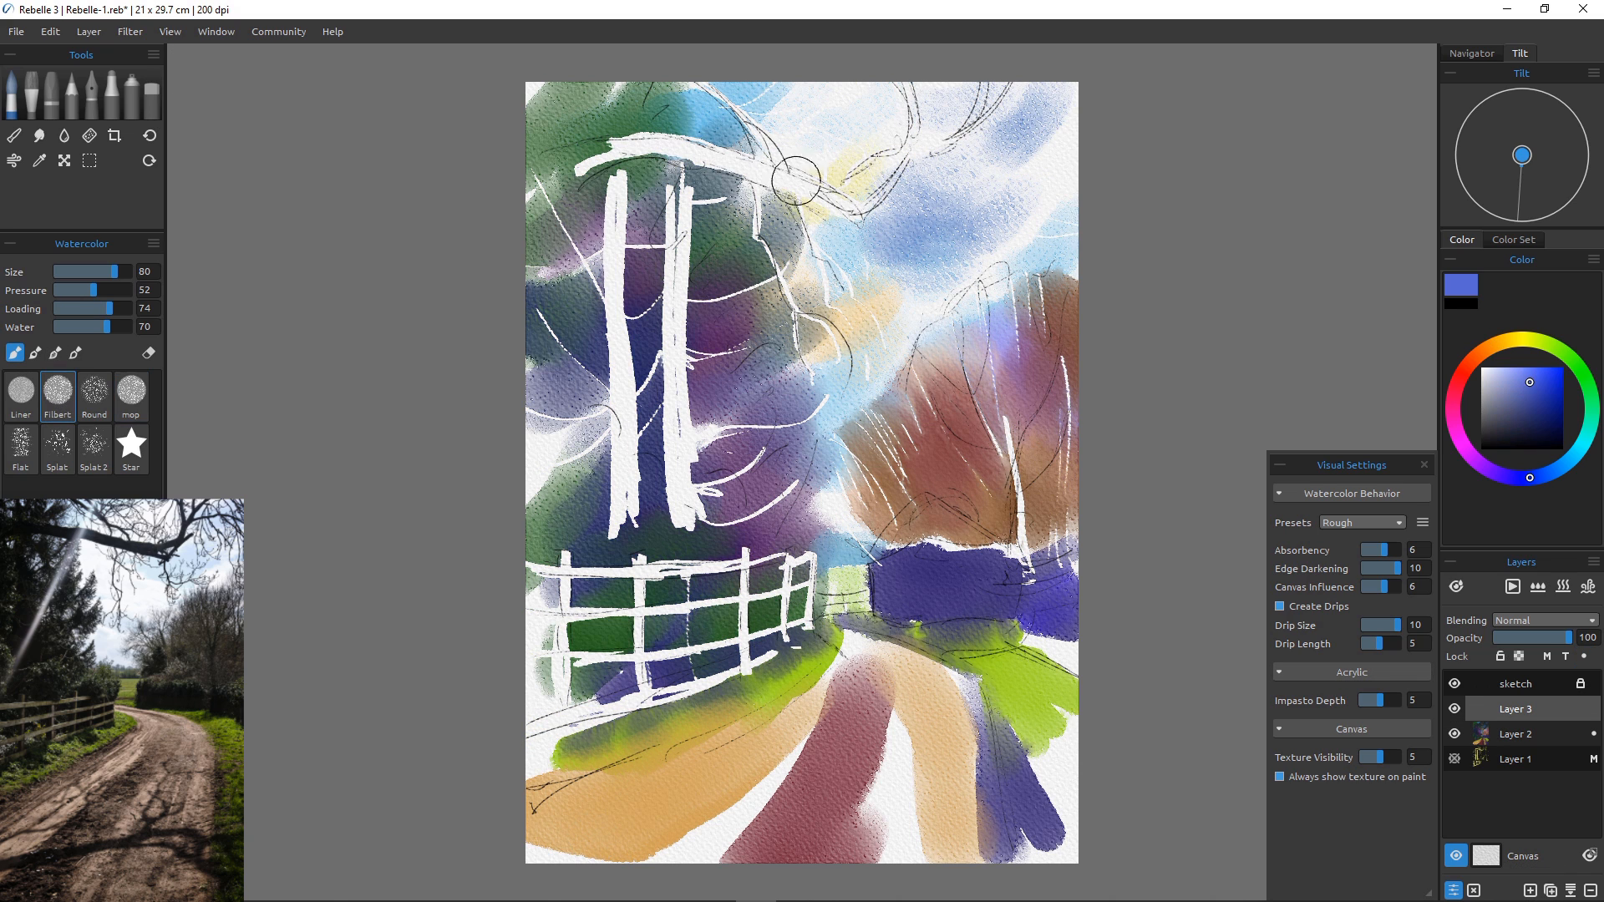
drag(684, 191, 679, 505)
drag(685, 260, 672, 438)
drag(618, 187, 615, 282)
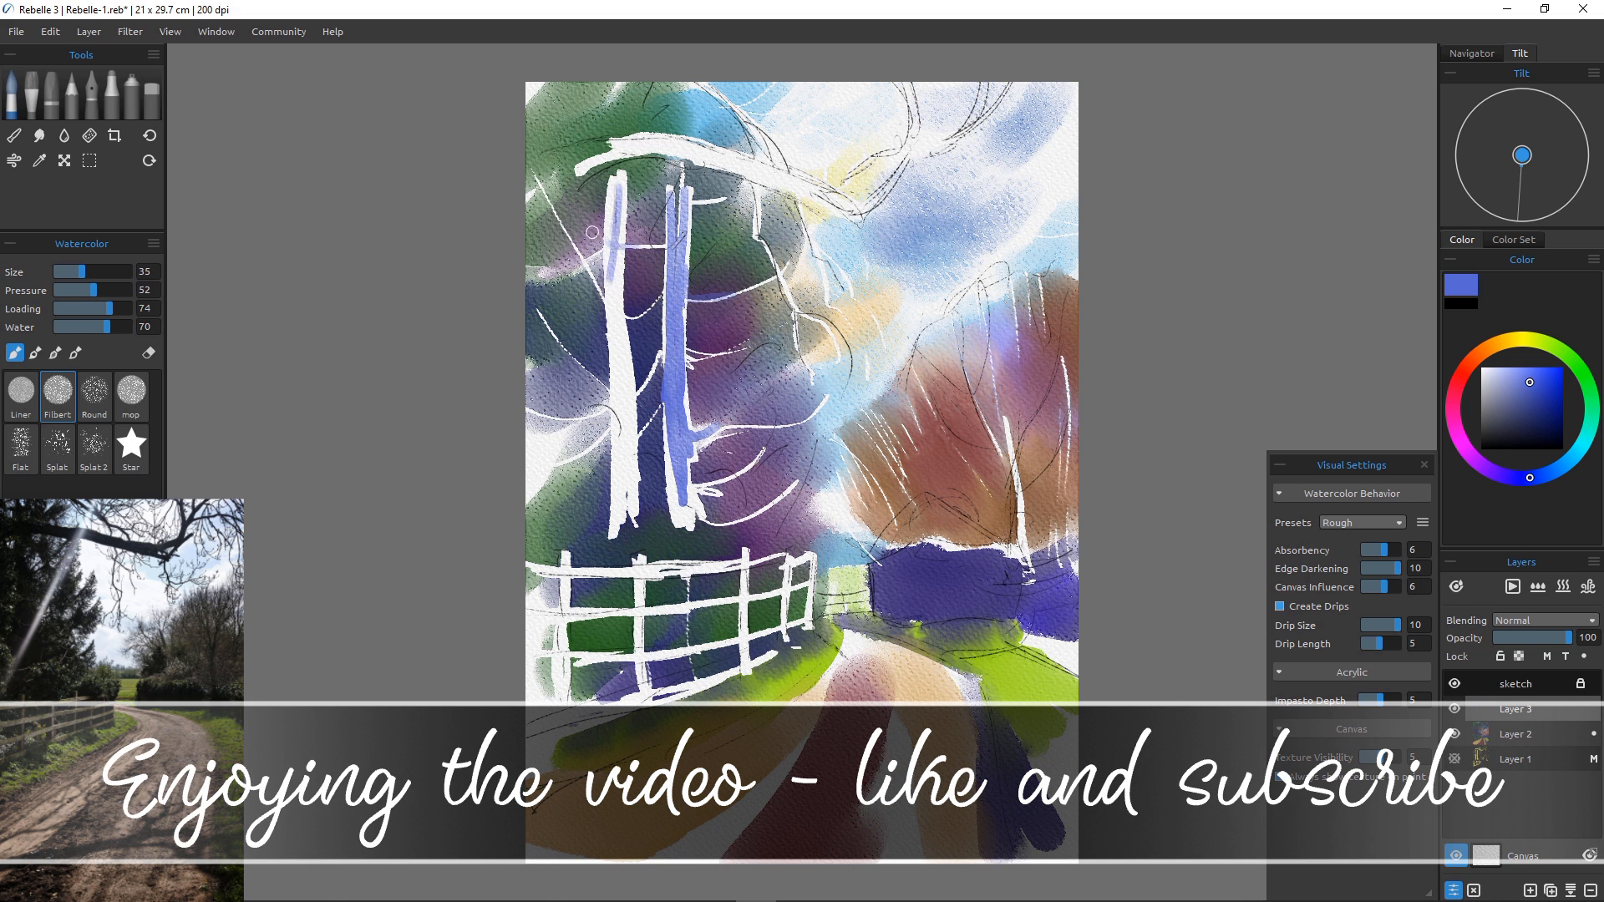
key(bracketright)
mouse_move(615, 228)
mouse_down()
mouse_move(617, 286)
mouse_move(625, 476)
mouse_up()
Paint orange strokes down the left trunk.
click(1483, 351)
drag(620, 330, 625, 514)
drag(617, 177, 618, 275)
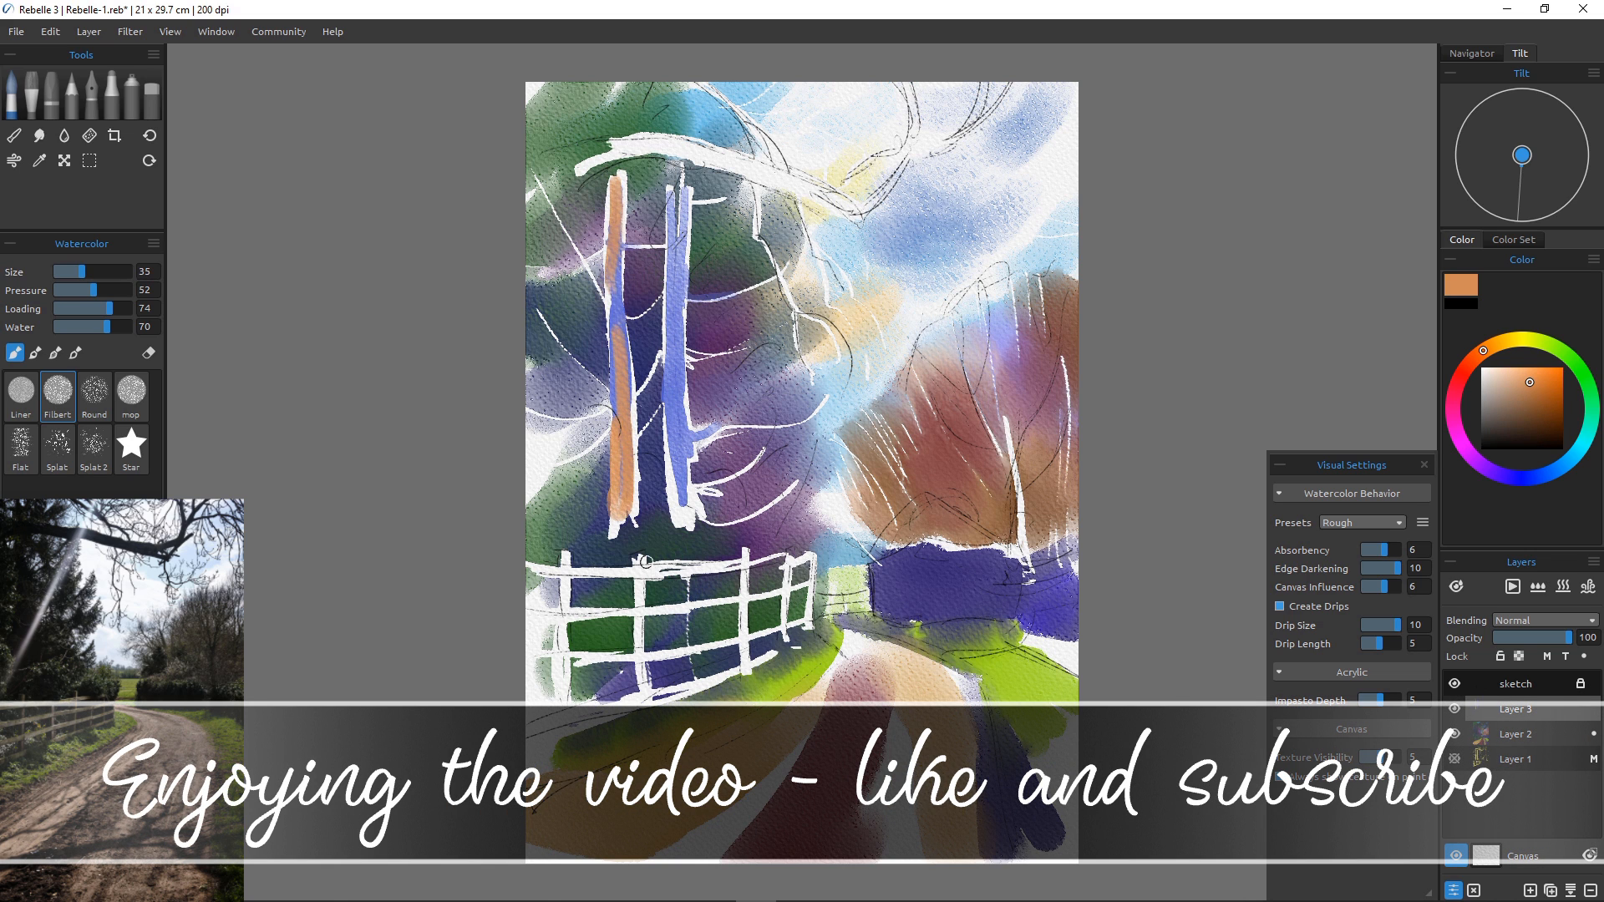
Paint the fence's left rails and its main posts in ochre yellow.
click(1505, 340)
drag(693, 569, 528, 577)
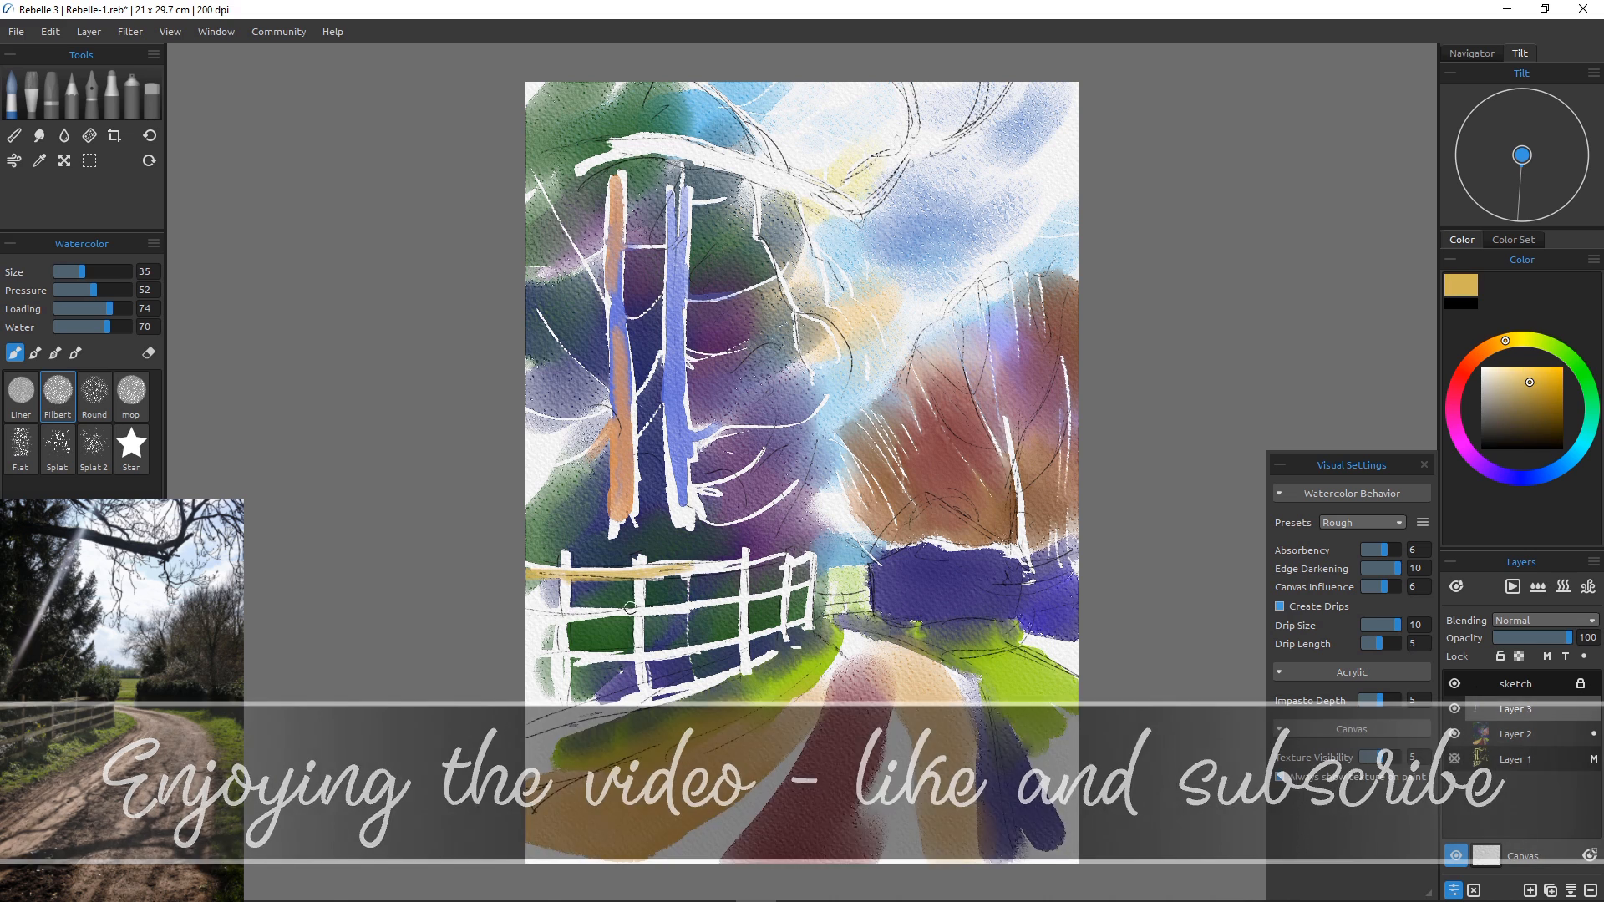
drag(639, 605, 526, 612)
drag(652, 660, 539, 732)
mouse_move(563, 657)
mouse_down()
mouse_move(565, 554)
mouse_move(644, 697)
mouse_up()
drag(688, 580, 692, 655)
drag(744, 553, 746, 656)
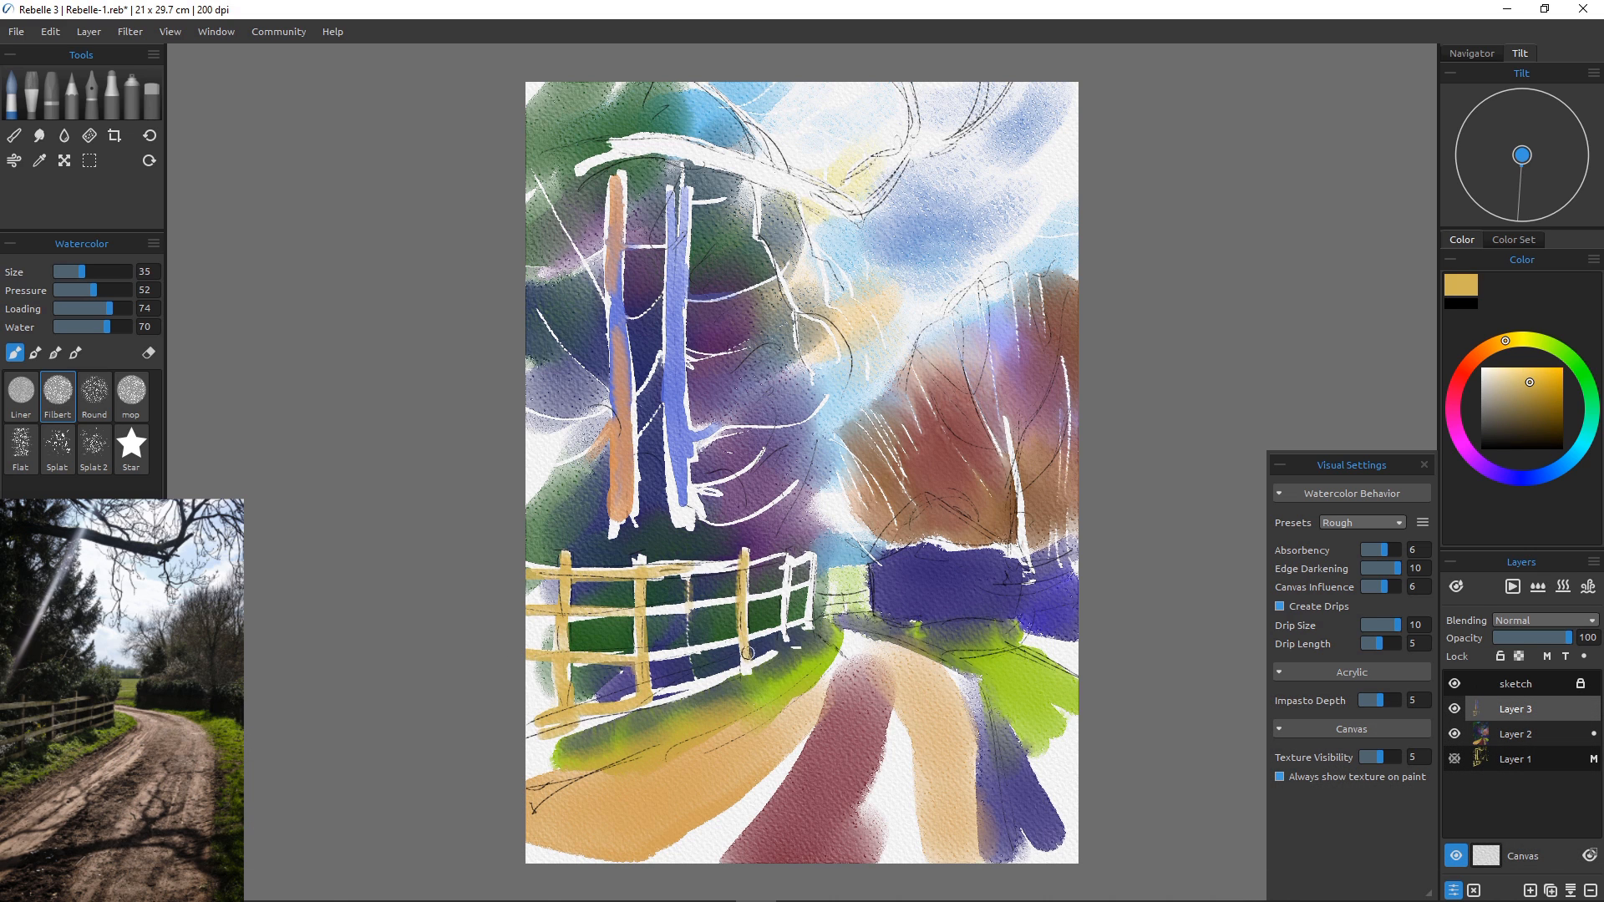
Paint the fence's right-hand rails and posts ochre and add ochre touches to the right trunk.
drag(652, 573, 742, 564)
drag(789, 558, 784, 653)
drag(809, 584, 683, 604)
mouse_move(739, 639)
mouse_down()
mouse_move(655, 654)
mouse_move(643, 707)
mouse_up()
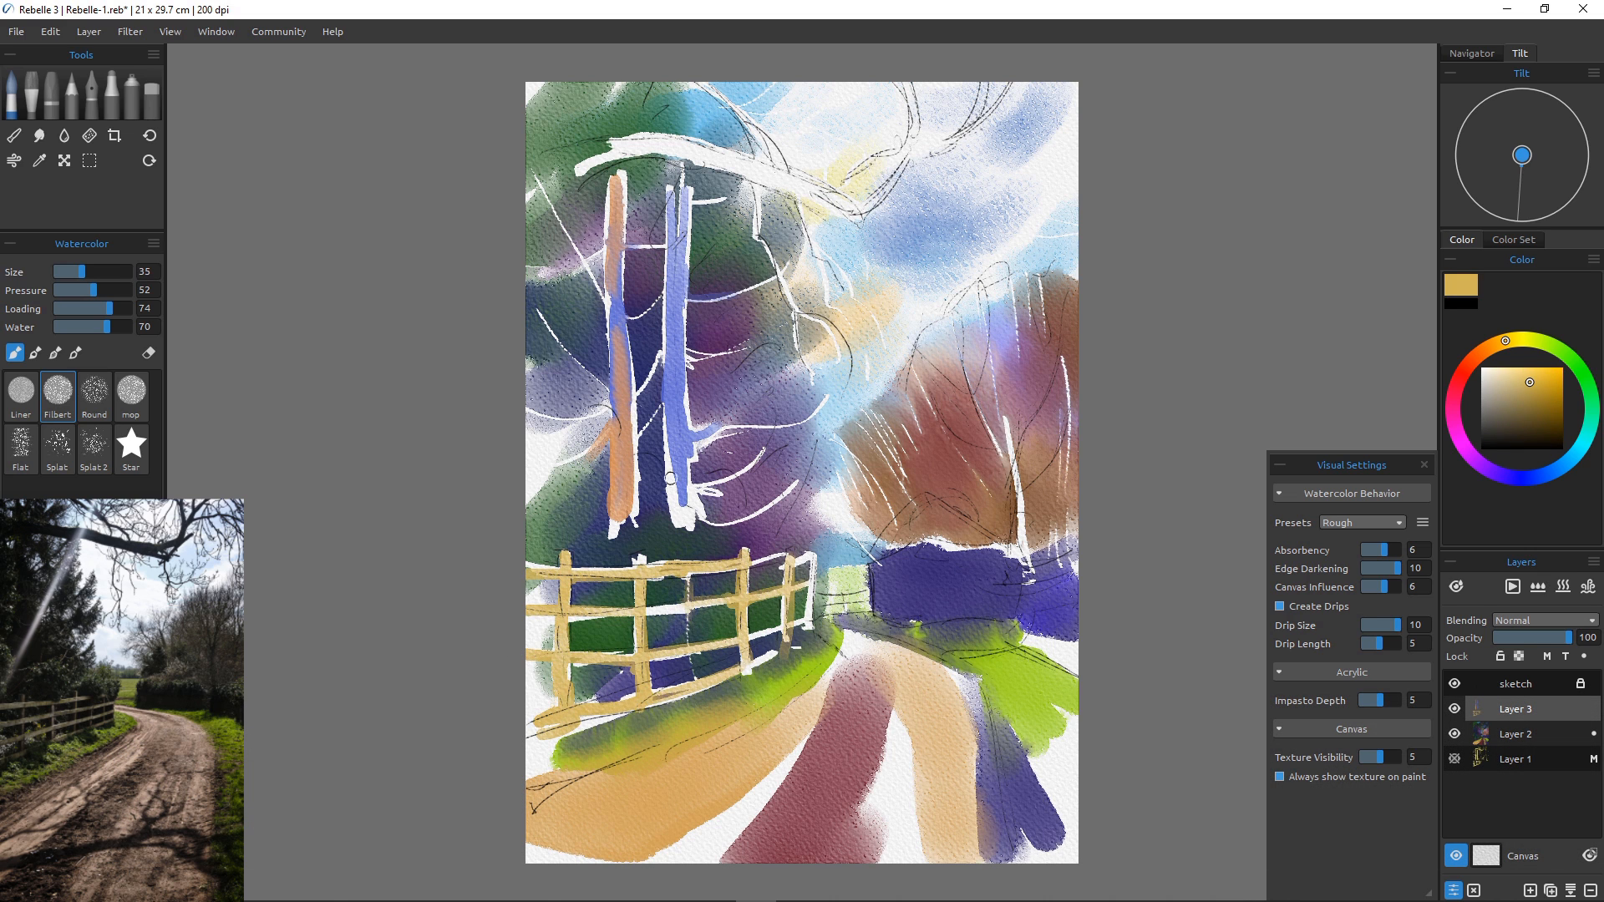
drag(674, 437, 681, 522)
drag(691, 190, 692, 276)
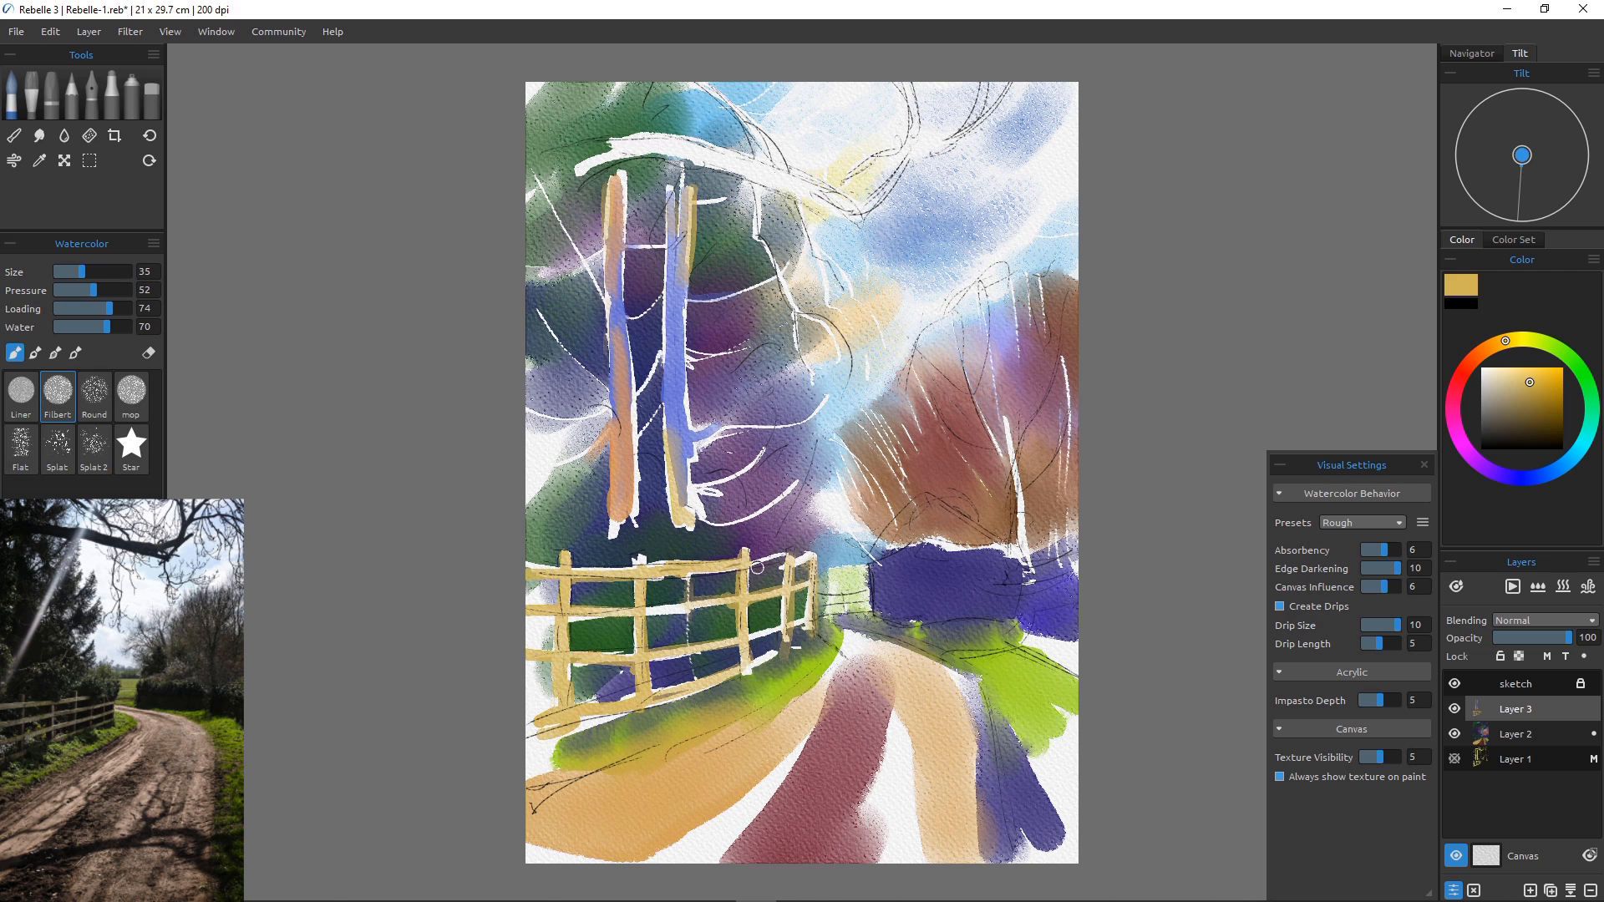
Paint the overhanging bough ochre, layering it with blue sampled from the right trunk, using brush size 50.
key(])
mouse_move(616, 148)
mouse_down()
mouse_move(816, 193)
mouse_move(892, 172)
mouse_up()
drag(773, 165, 748, 130)
alt+click(666, 331)
mouse_move(823, 199)
mouse_down()
mouse_move(735, 170)
mouse_move(855, 206)
mouse_up()
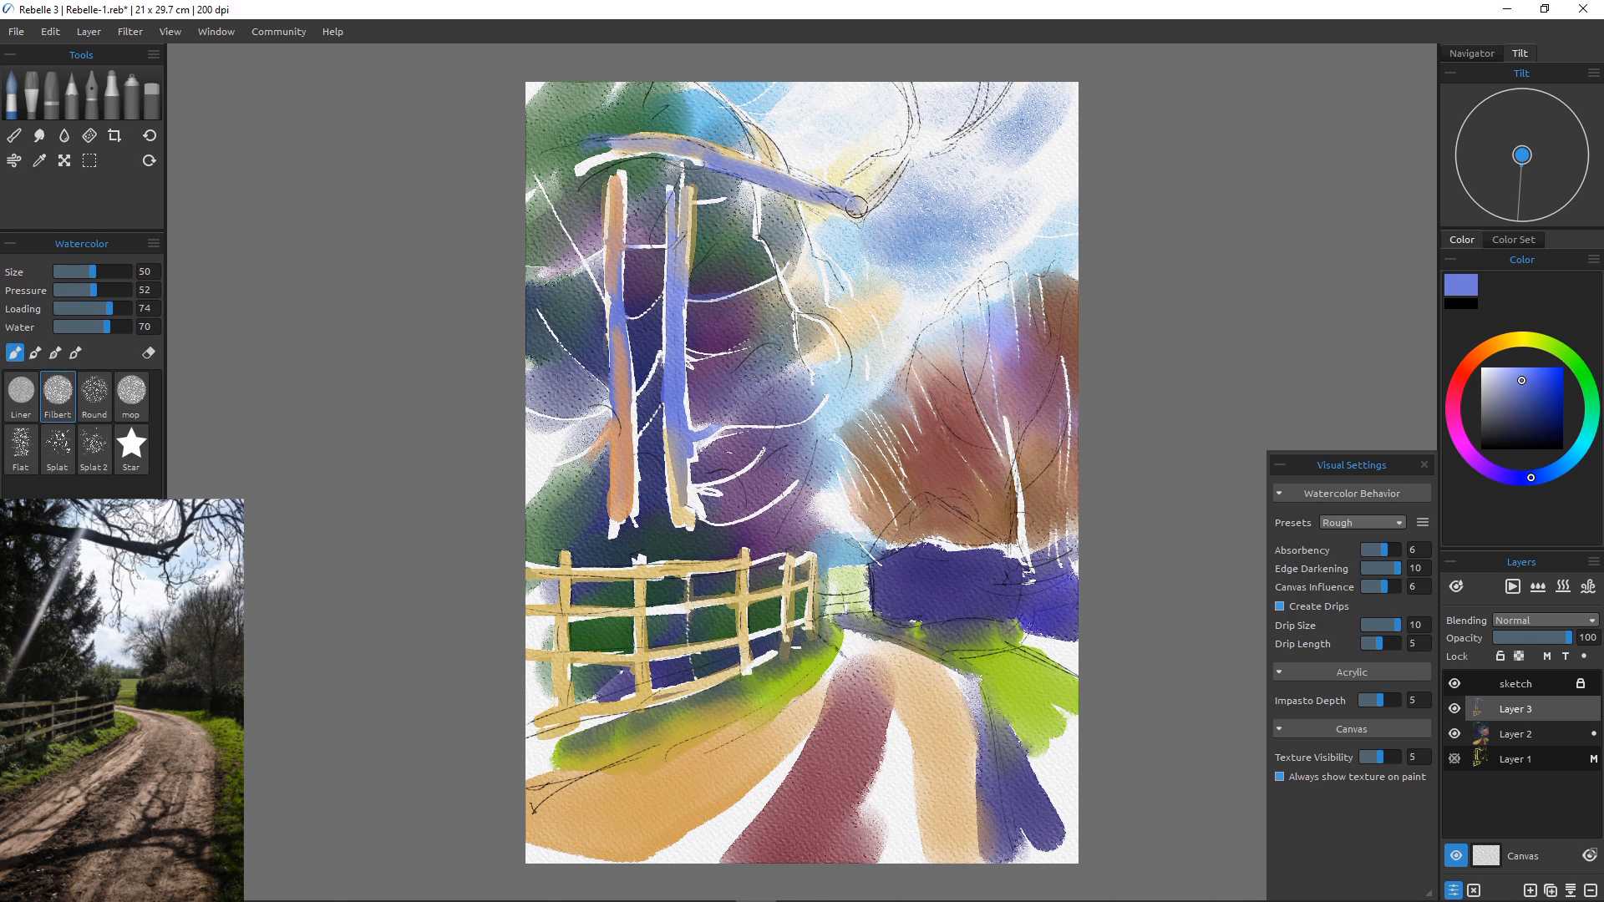
Add a new layer above Layer 3 and try a dark navy stroke on the upper branch.
click(1549, 430)
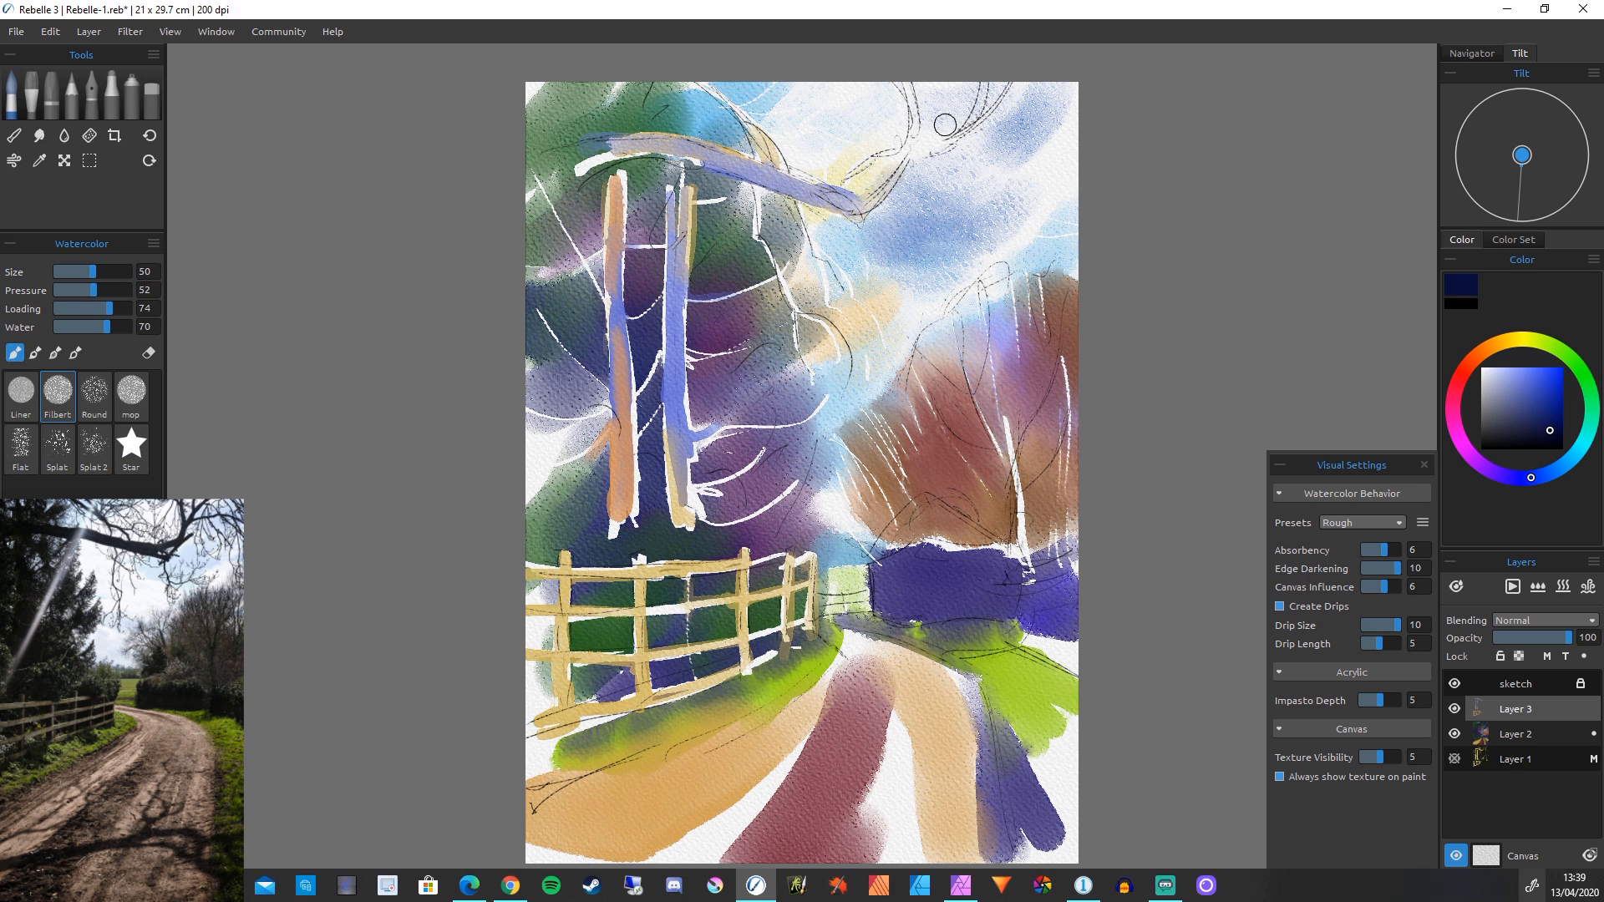
click(1531, 891)
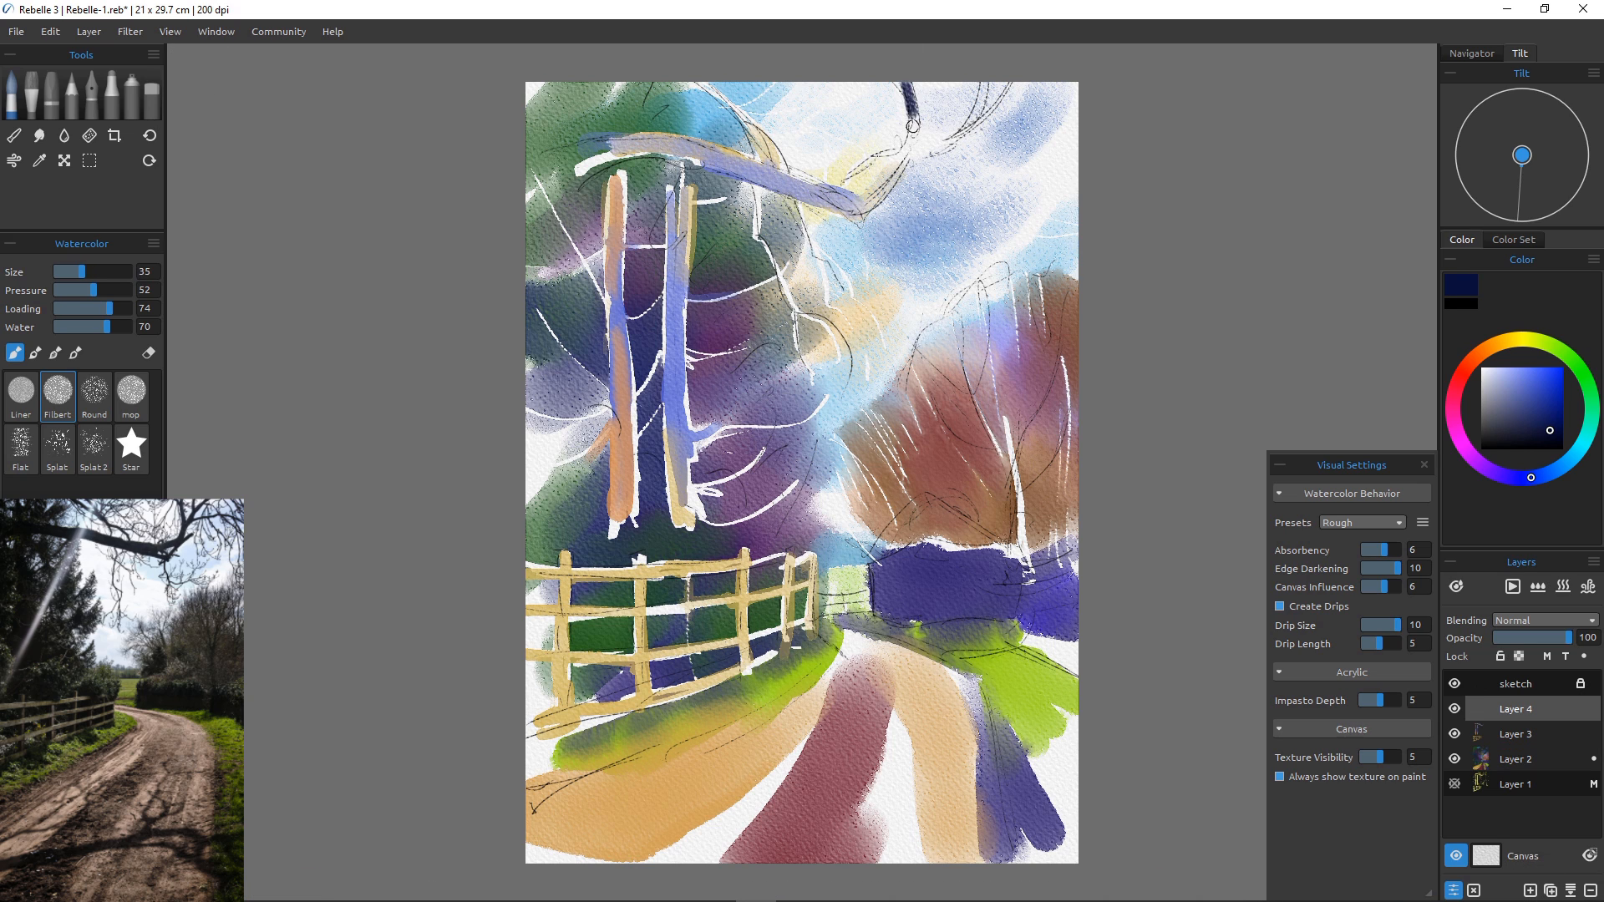
key(ctrl+z)
Paint the upper branches and the bough's shaded edge deep blue with the Filbert brush at size 25.
key([)
key([)
click(1555, 410)
drag(904, 83, 912, 132)
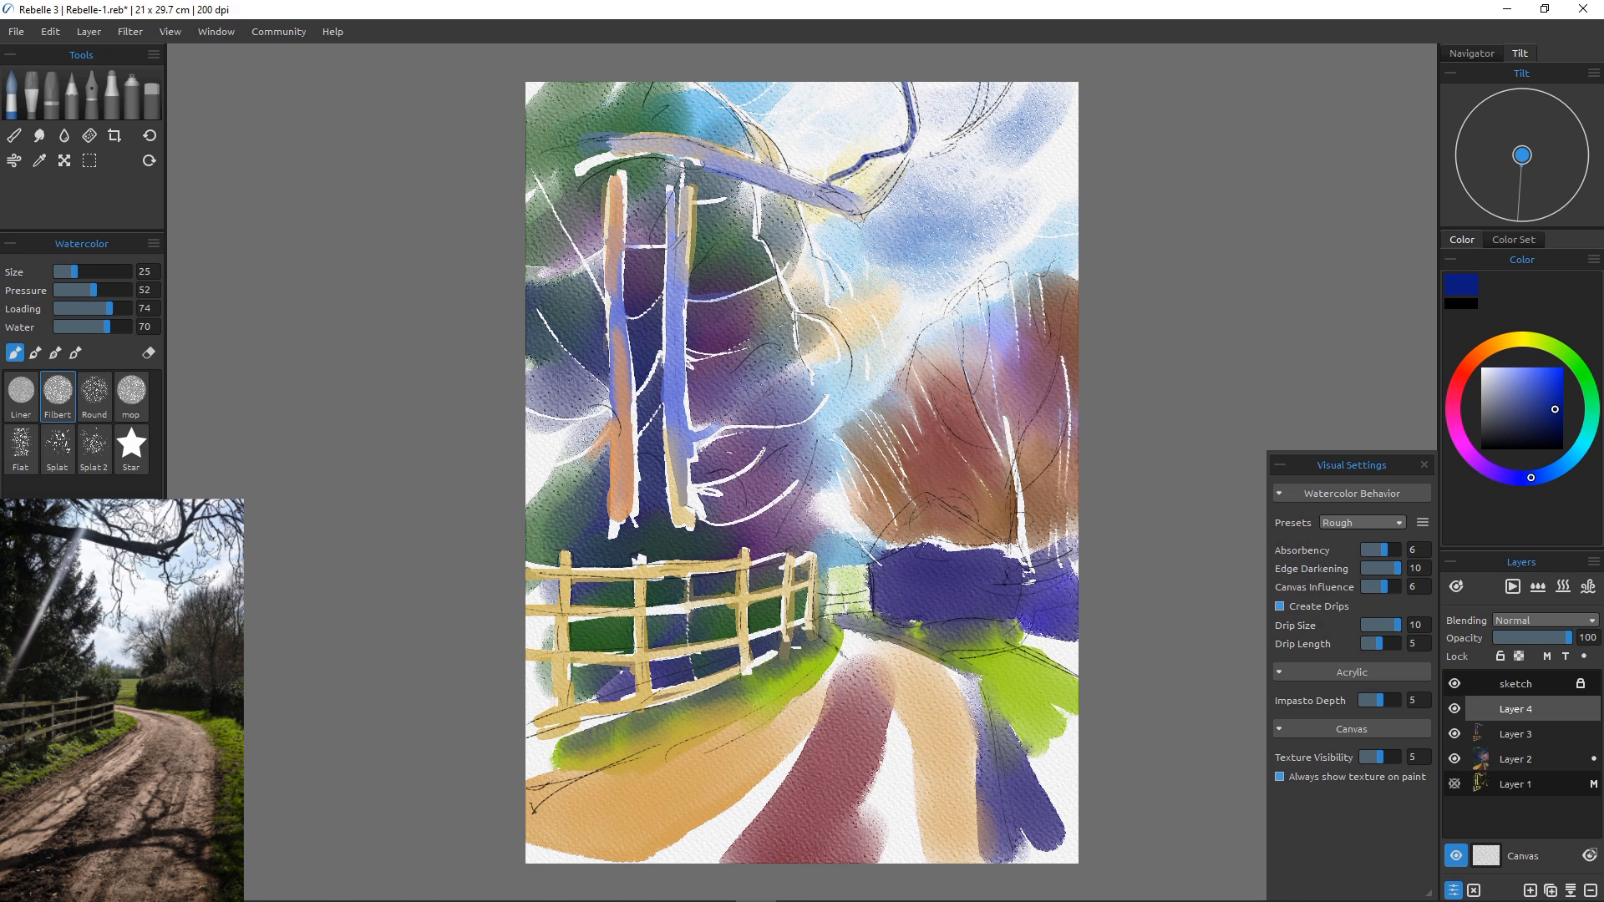
mouse_move(985, 83)
mouse_down()
mouse_move(823, 197)
mouse_move(770, 170)
mouse_up()
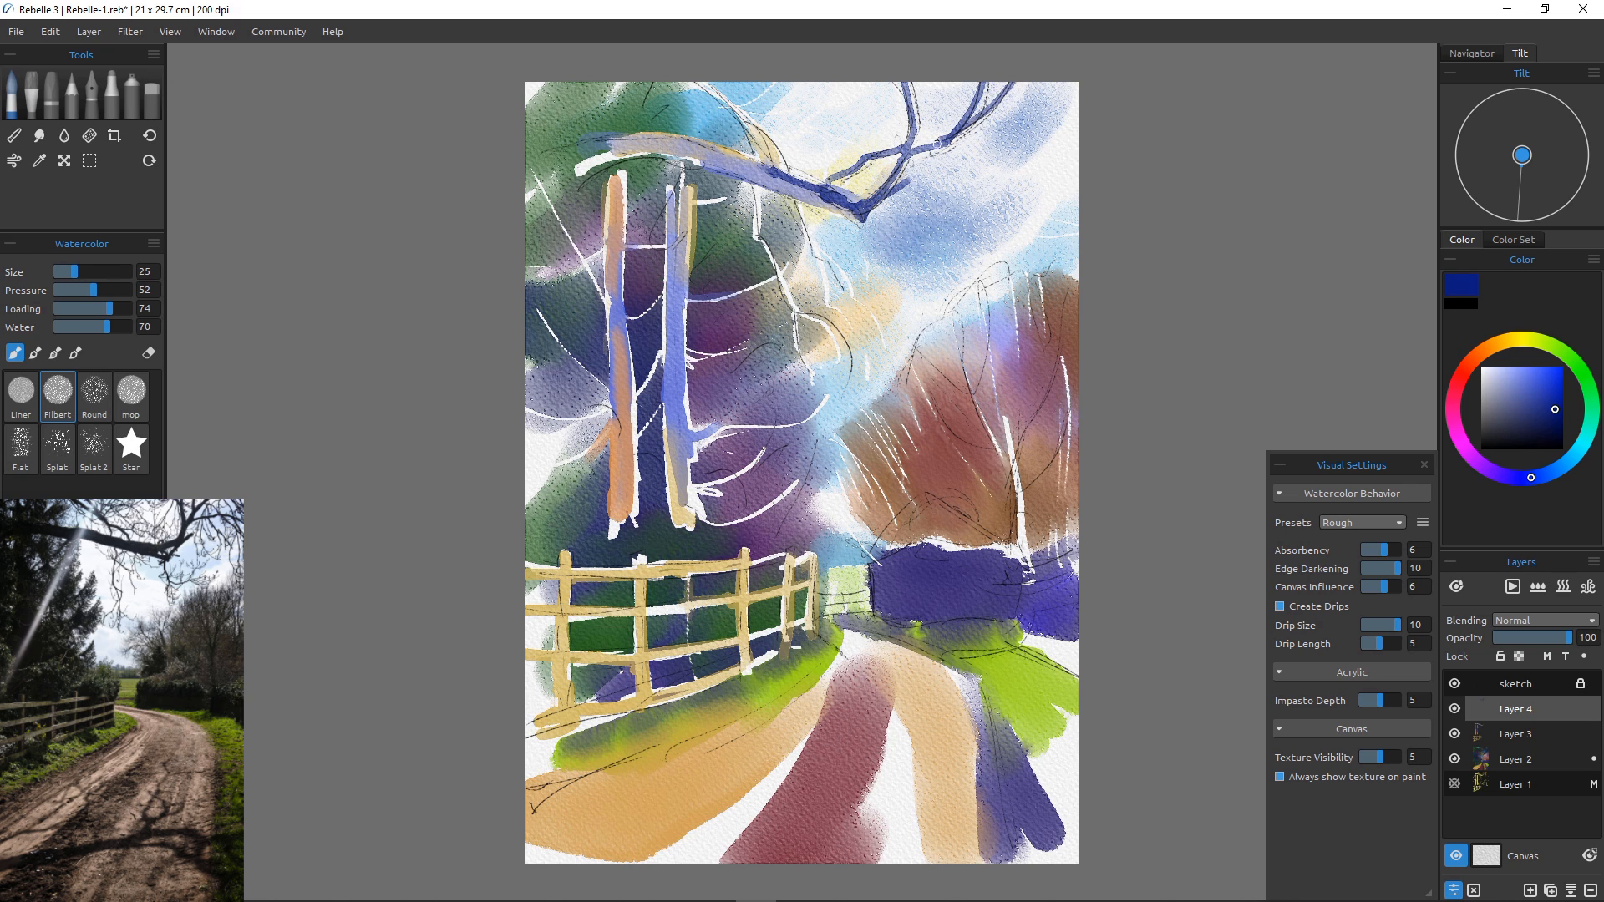
Paint thin deep blue twigs toward the right edge and hanging below the bough, undoing the unwanted strokes.
drag(937, 140, 1032, 173)
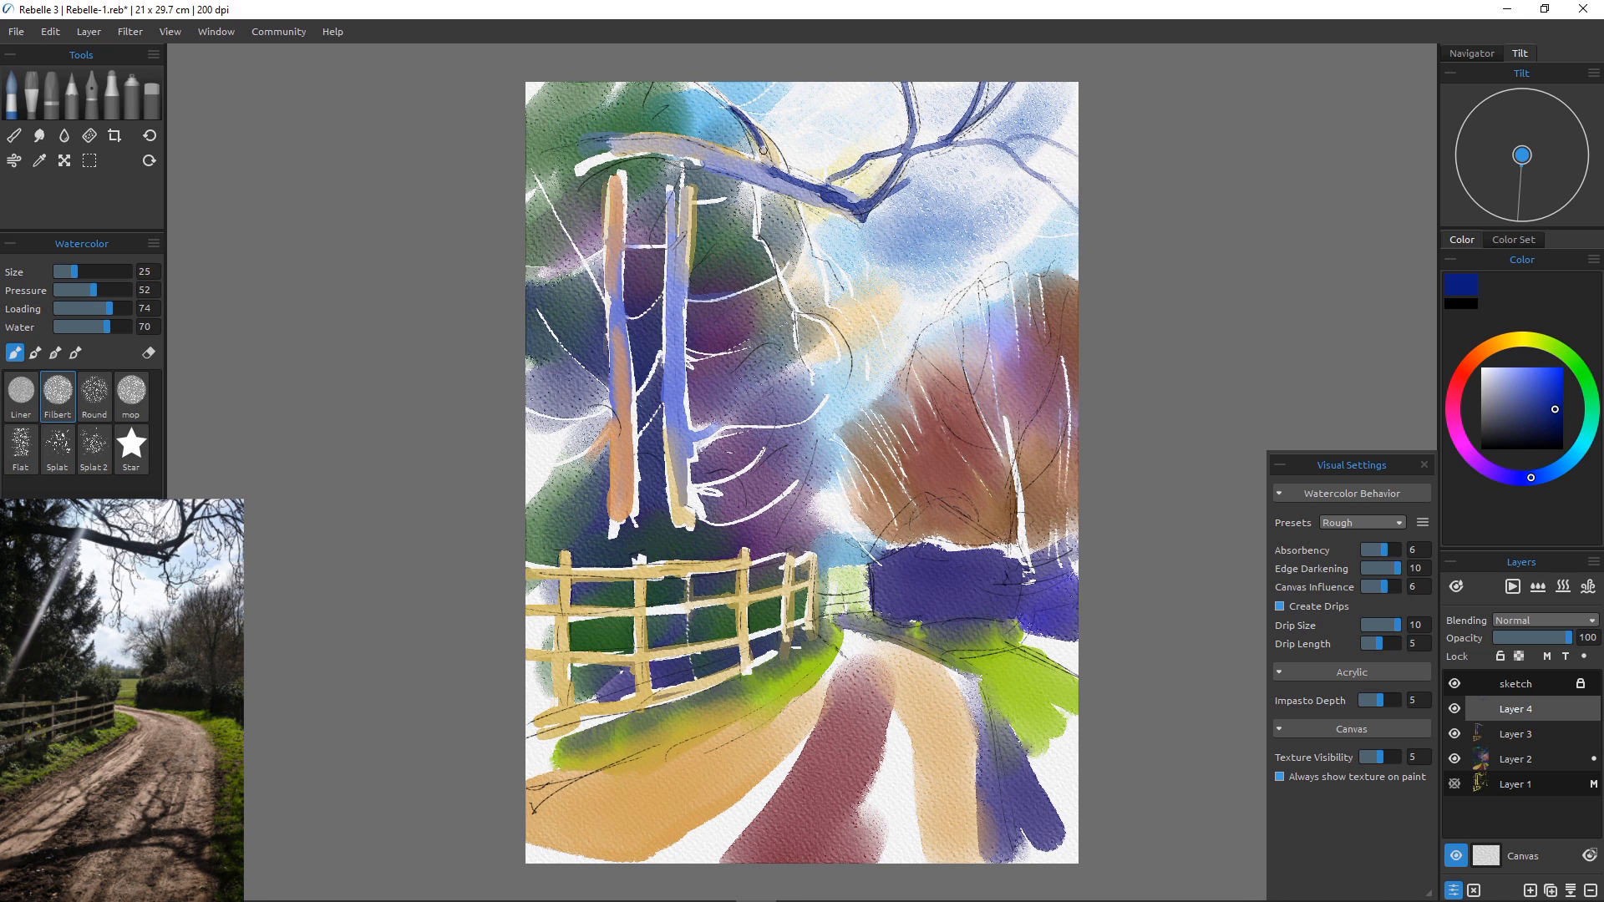
mouse_move(781, 202)
mouse_down()
mouse_move(845, 305)
mouse_move(860, 301)
mouse_up()
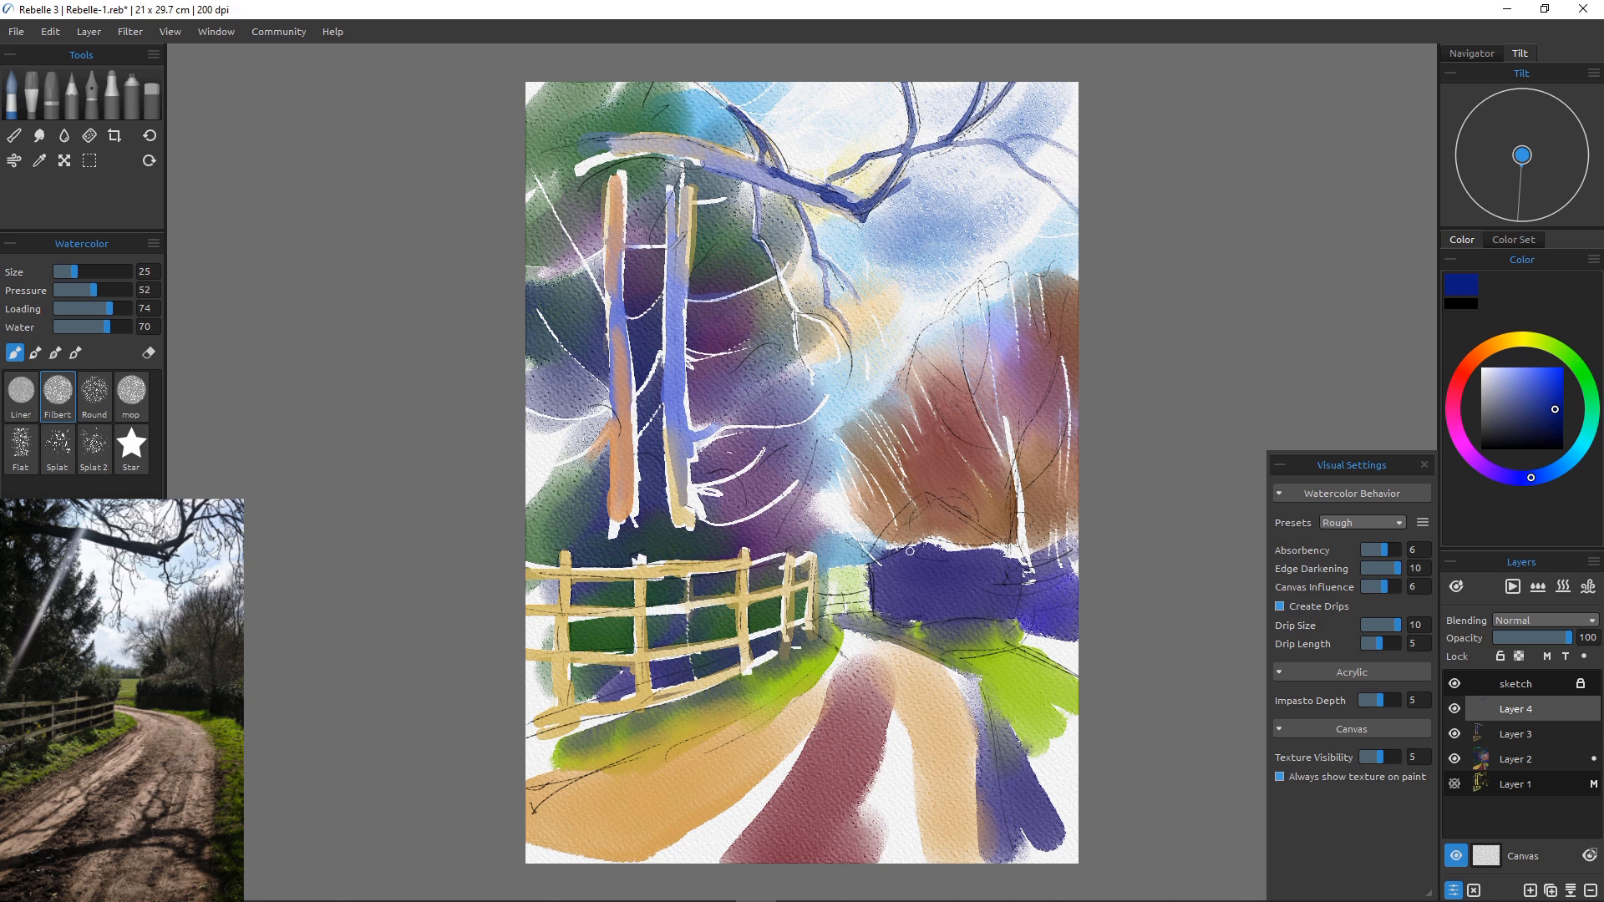
key(ctrl+z)
key(ctrl+z)
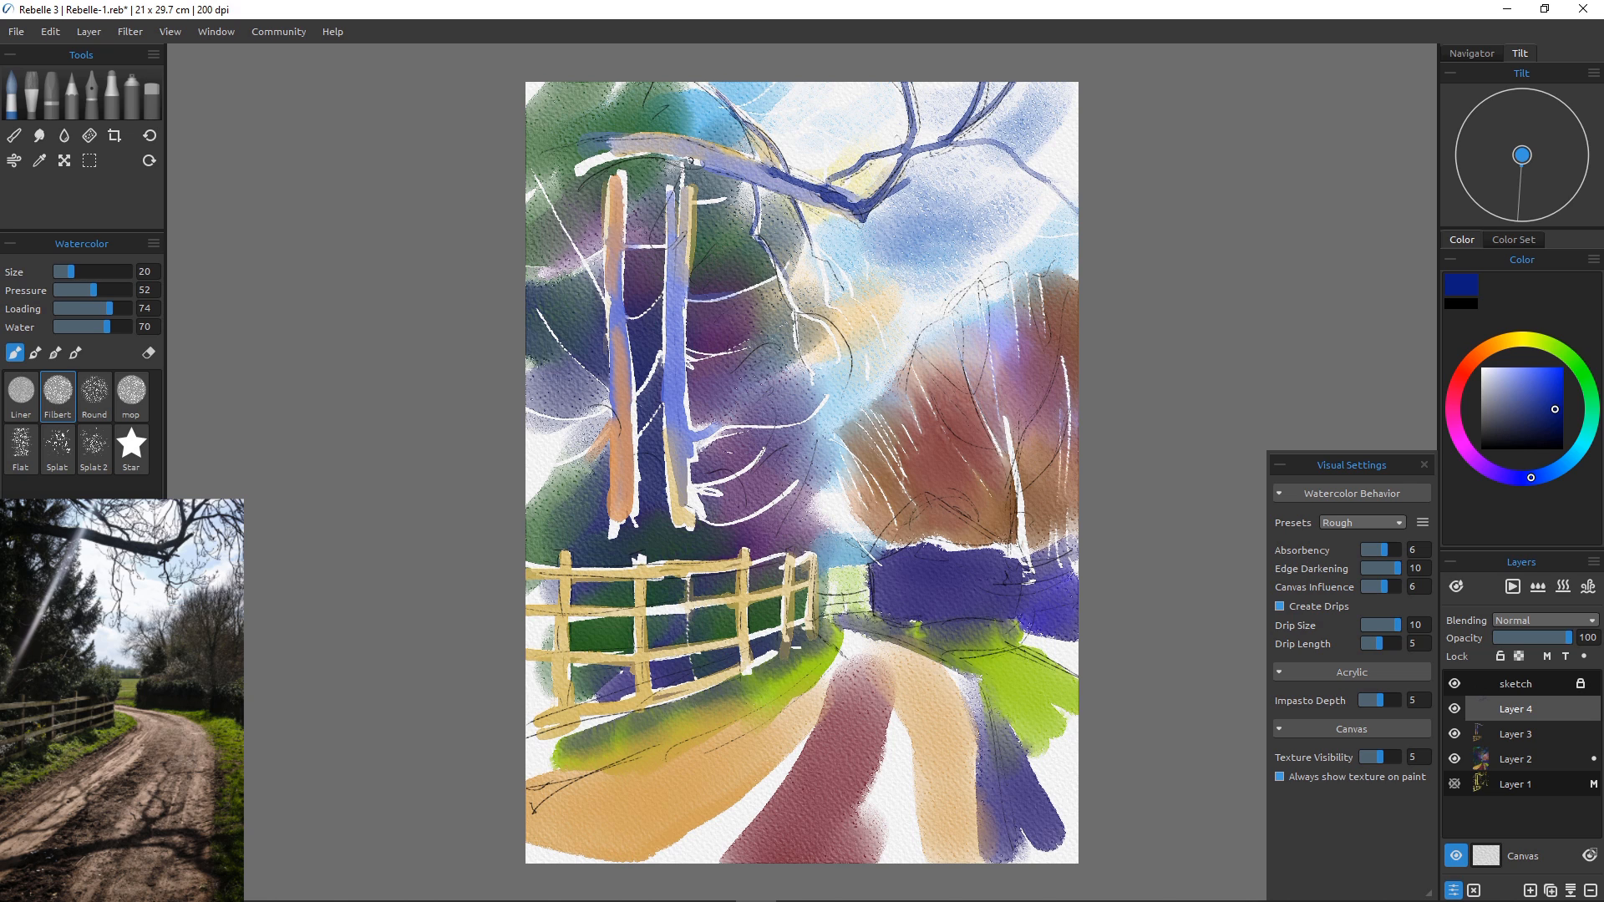
Brush deep blue shadow washes under the fence and over its right-hand posts with the brush at size 90.
drag(72, 272, 122, 272)
mouse_move(580, 674)
mouse_down()
mouse_move(649, 687)
mouse_move(566, 710)
mouse_up()
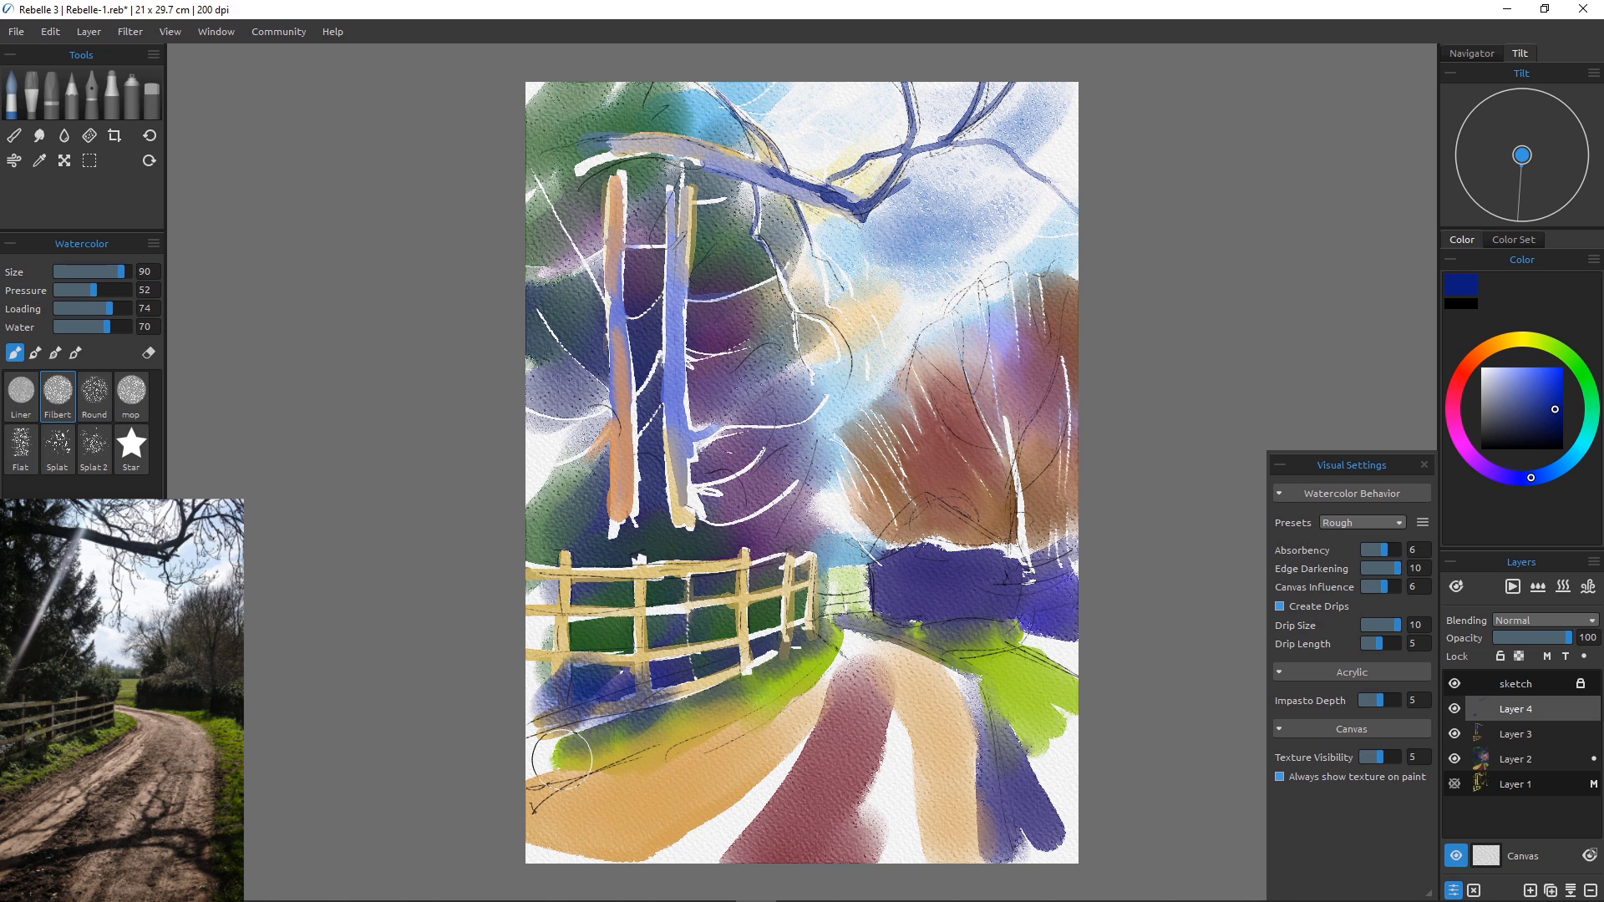
drag(708, 707, 779, 653)
drag(753, 556, 698, 605)
Sweep deep blue washes from the trunk bases up through the foliage with the brush at size 100.
key(bracketleft)
key(bracketleft)
key(bracketright)
key(bracketright)
key(bracketright)
mouse_move(723, 483)
mouse_down()
mouse_move(602, 491)
mouse_move(674, 207)
mouse_move(692, 201)
mouse_move(570, 182)
mouse_move(586, 176)
mouse_move(548, 293)
mouse_up()
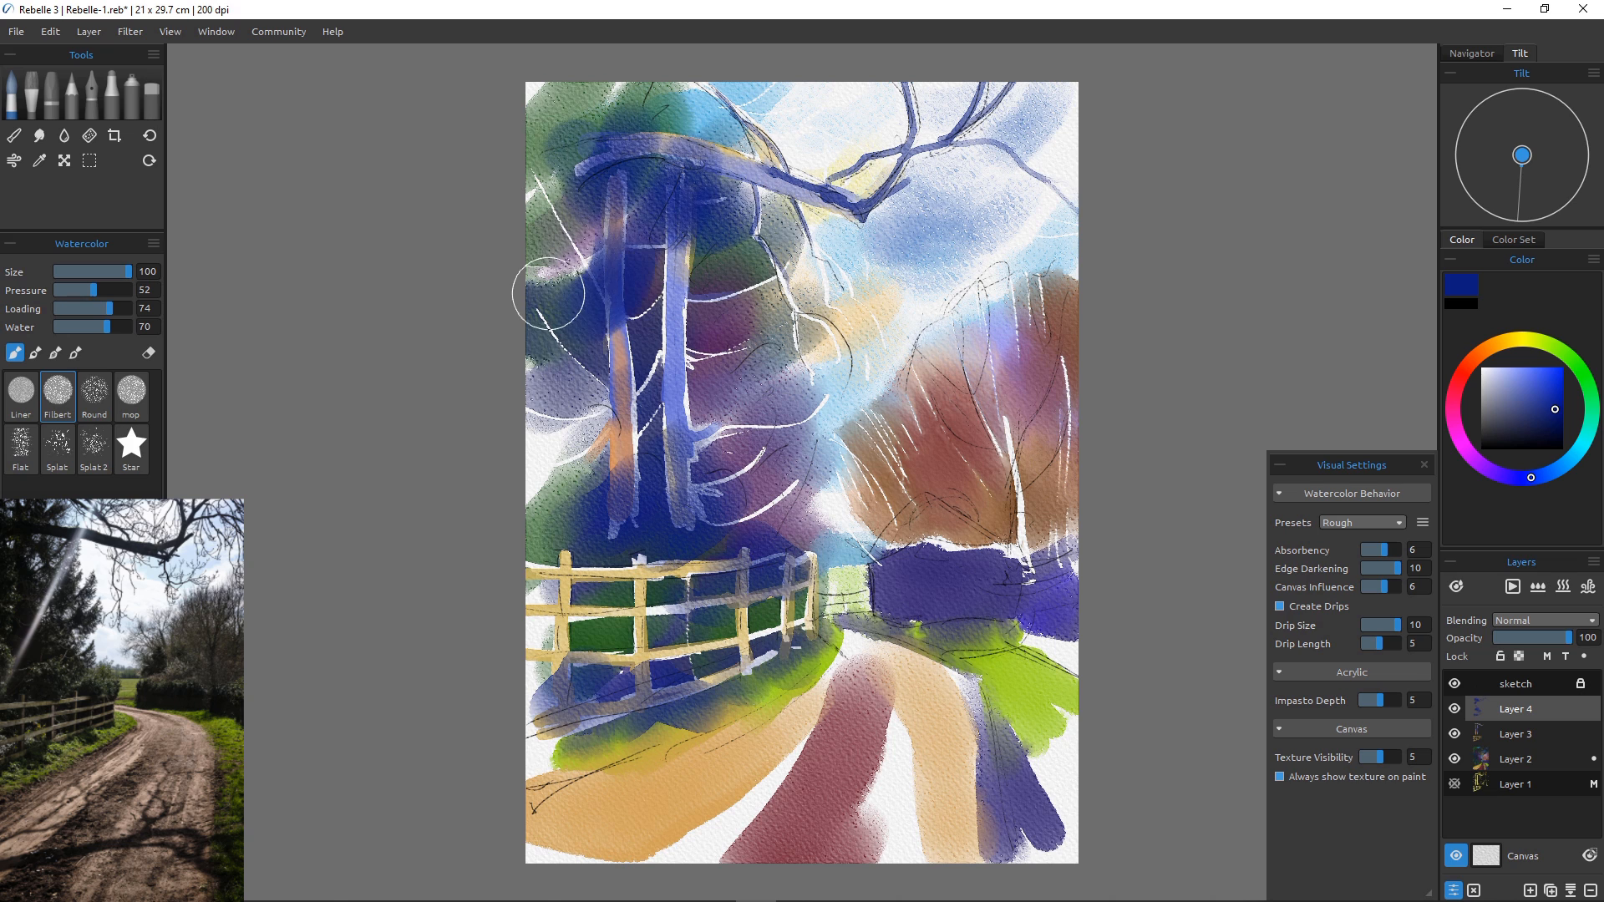
Try a deep blue wash on the right end of the hedge and undo the recent blue washes.
drag(1070, 556, 1006, 585)
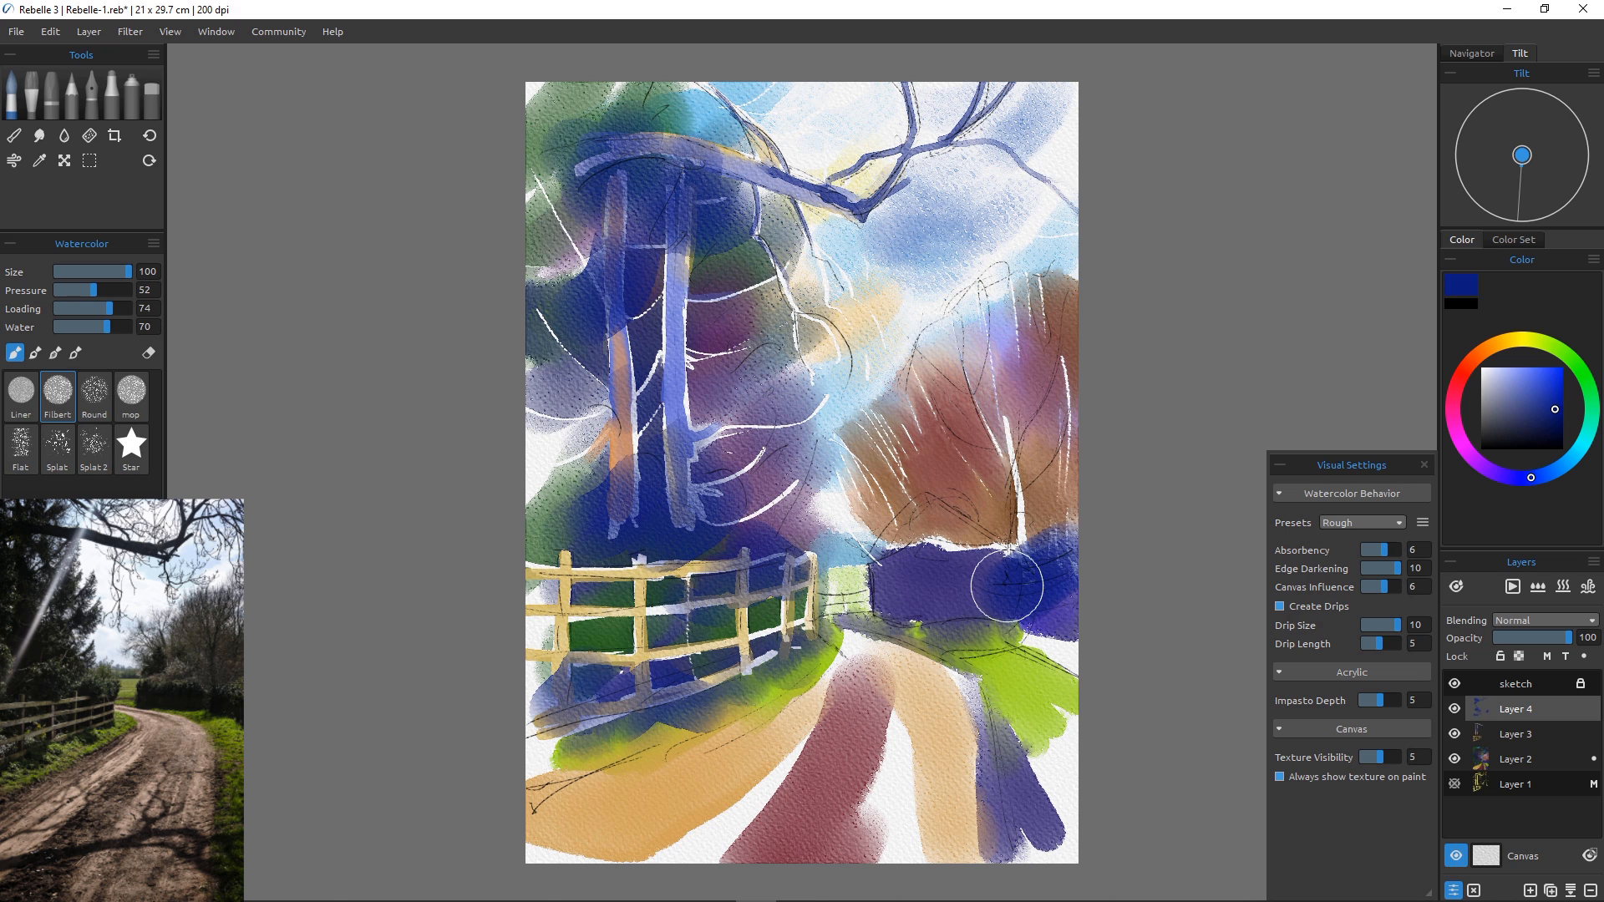
key(bracketleft)
key(bracketleft)
key(bracketleft)
key(bracketleft)
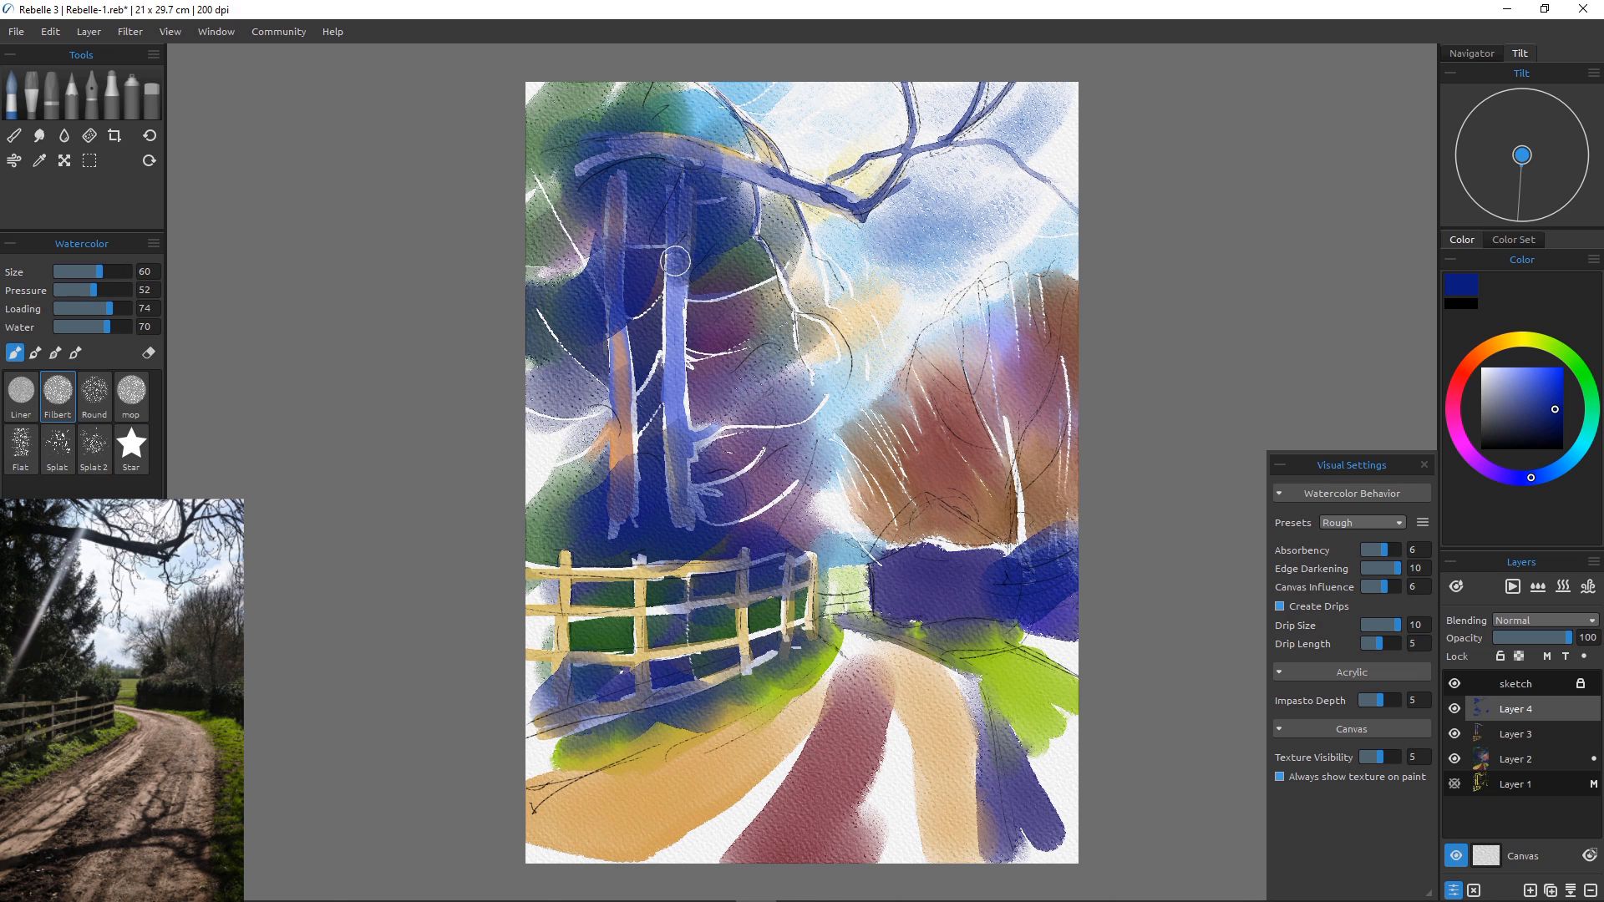
key(ctrl+z)
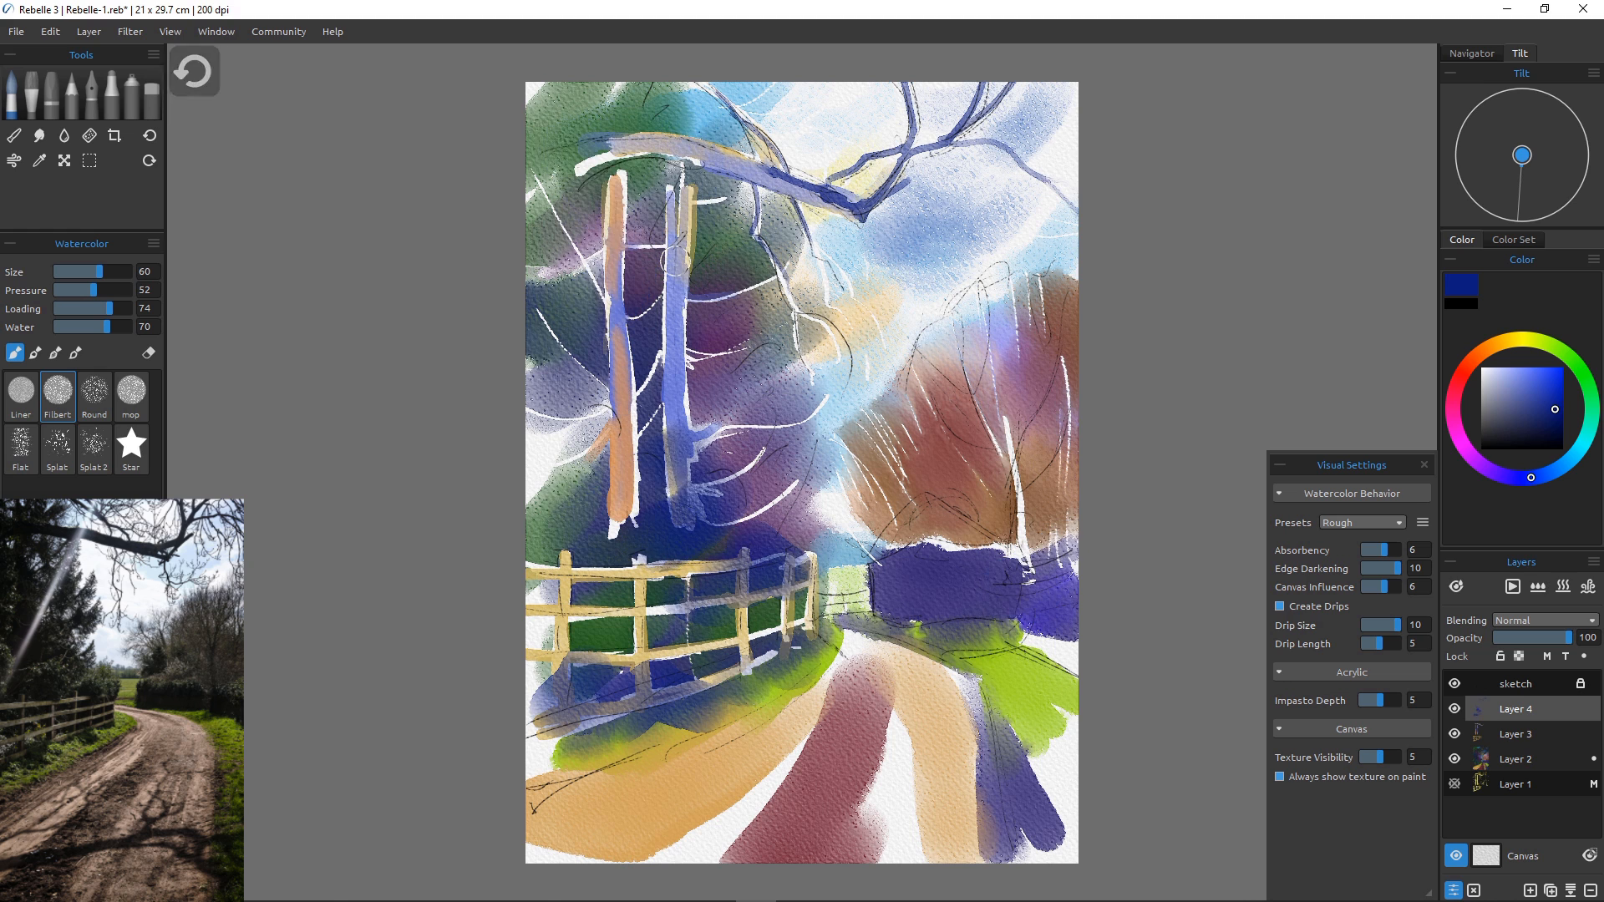
Paint deep blue washes around the trunk bases and beneath the overhanging bough with the brush at size 100.
key(bracketright)
key(bracketright)
key(bracketright)
key(bracketright)
mouse_move(673, 483)
mouse_down()
mouse_move(698, 526)
mouse_move(587, 518)
mouse_move(615, 436)
mouse_up()
mouse_move(592, 223)
mouse_down()
mouse_move(631, 190)
mouse_move(691, 211)
mouse_move(708, 172)
mouse_up()
Brush mid-green washes over the trunks and the foliage to their left with the Mop brush.
drag(697, 331, 682, 361)
mouse_move(621, 306)
mouse_down()
mouse_move(597, 301)
mouse_move(624, 330)
mouse_move(585, 422)
mouse_move(645, 324)
mouse_up()
click(1574, 362)
click(1528, 404)
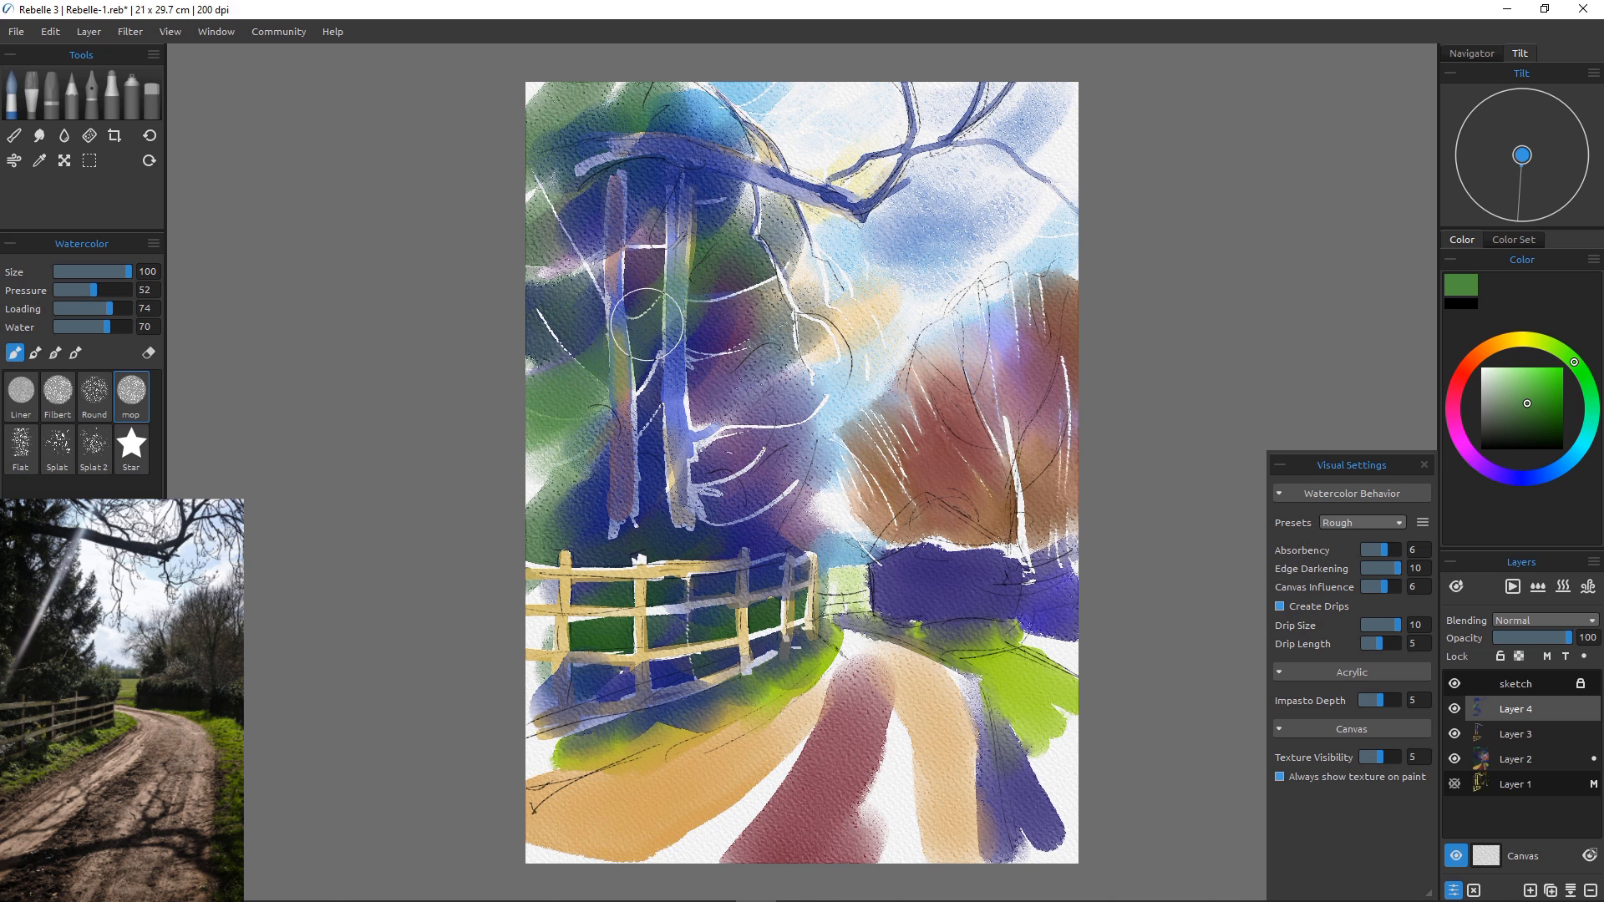
Add a dark indigo wash around the base of the right trunk.
click(1520, 479)
click(1546, 423)
mouse_move(684, 511)
mouse_down()
mouse_move(647, 504)
mouse_move(687, 513)
mouse_up()
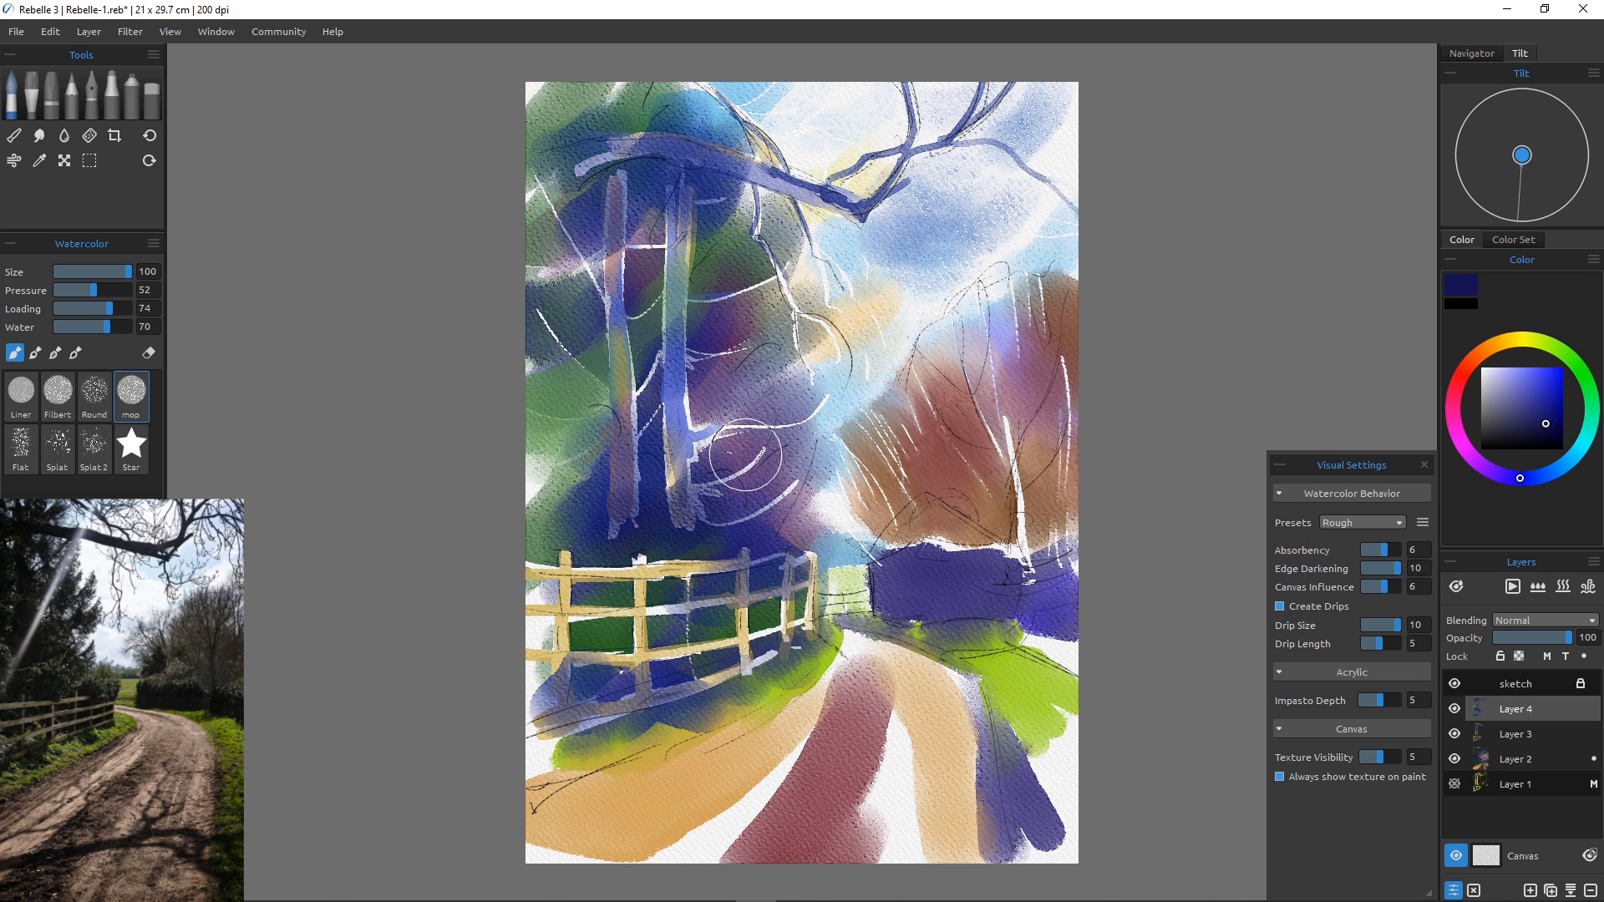
Paint a dark indigo shadow stroke on the far part of the lane with the Mop brush at size 40.
key(bracketleft)
key(bracketleft)
key(bracketleft)
key(bracketleft)
key(bracketleft)
key(bracketleft)
key(bracketleft)
key(bracketleft)
key(bracketleft)
key(bracketleft)
key(bracketleft)
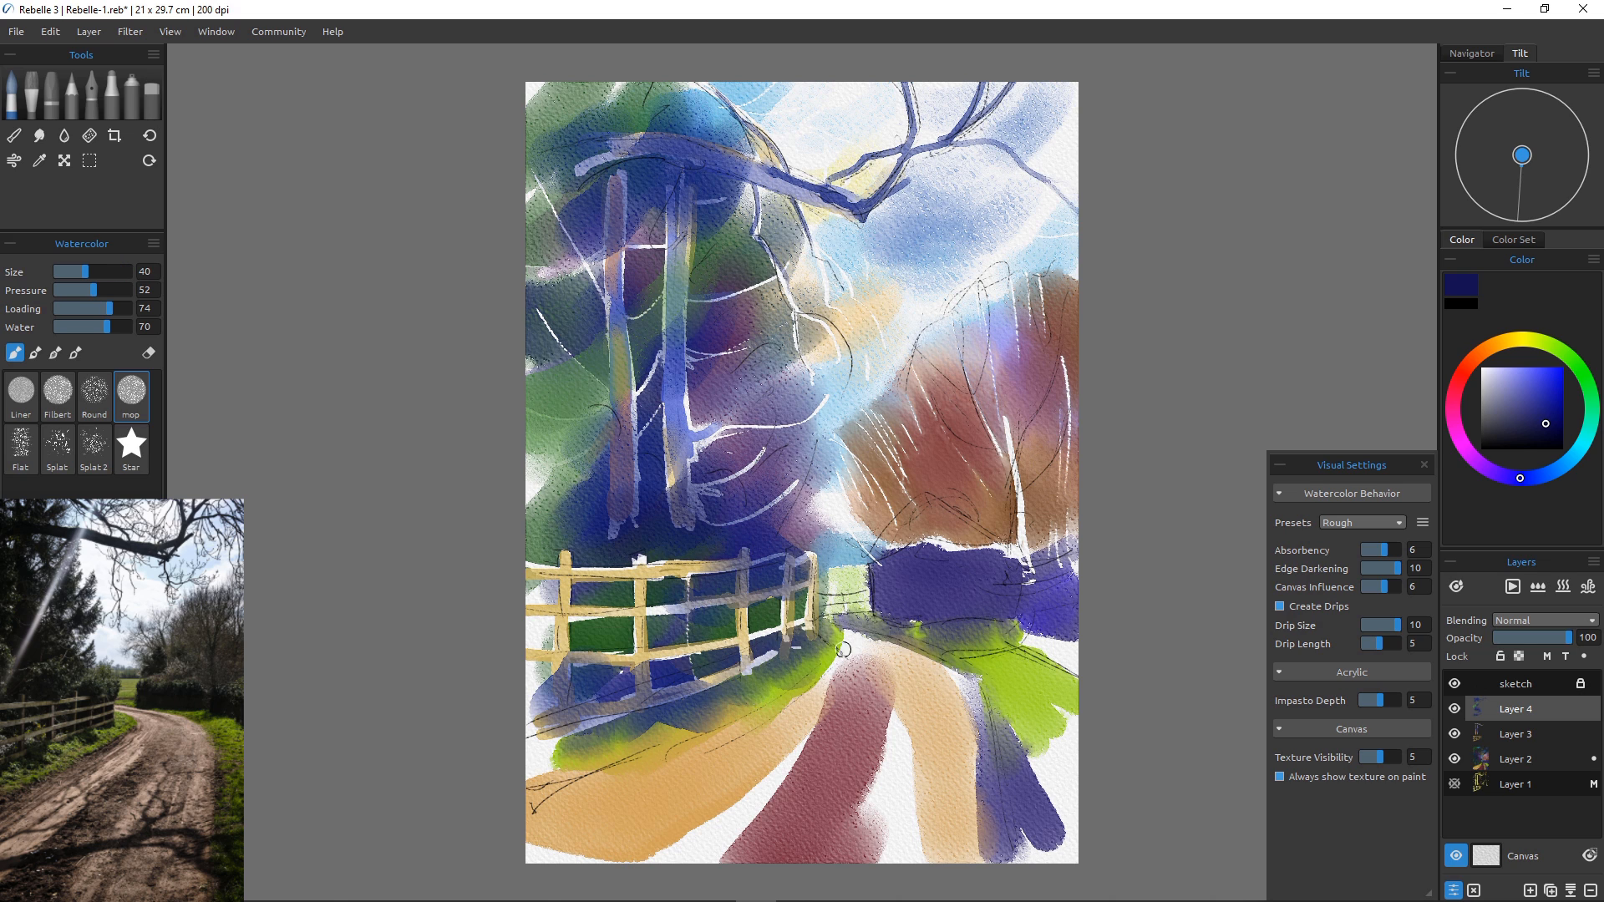
drag(856, 652, 921, 707)
Paint long curving indigo shadows across the foreground of the lane with the brush at size 45.
key(bracketright)
drag(569, 810, 777, 783)
mouse_move(528, 807)
mouse_down()
mouse_move(614, 787)
mouse_move(919, 778)
mouse_move(1034, 806)
mouse_up()
mouse_move(895, 774)
mouse_down()
mouse_move(954, 827)
mouse_move(1016, 842)
mouse_move(983, 749)
mouse_up()
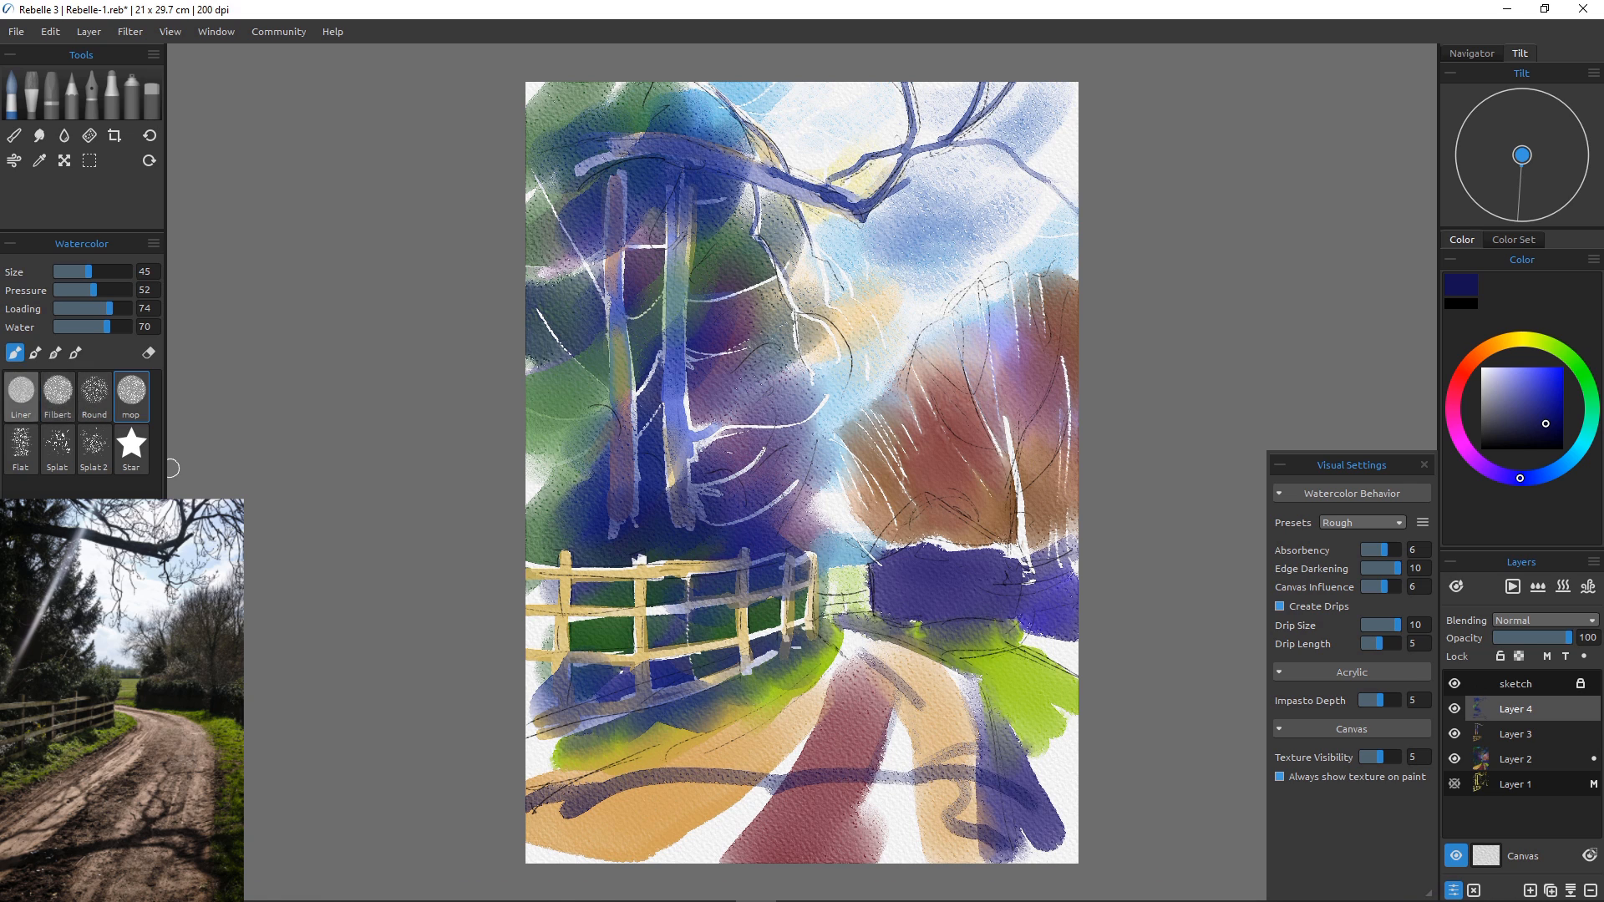
Add thinner branching indigo shadows along and across the lane with the Filbert brush at size 30.
click(58, 393)
key(bracketleft)
key(bracketleft)
key(bracketleft)
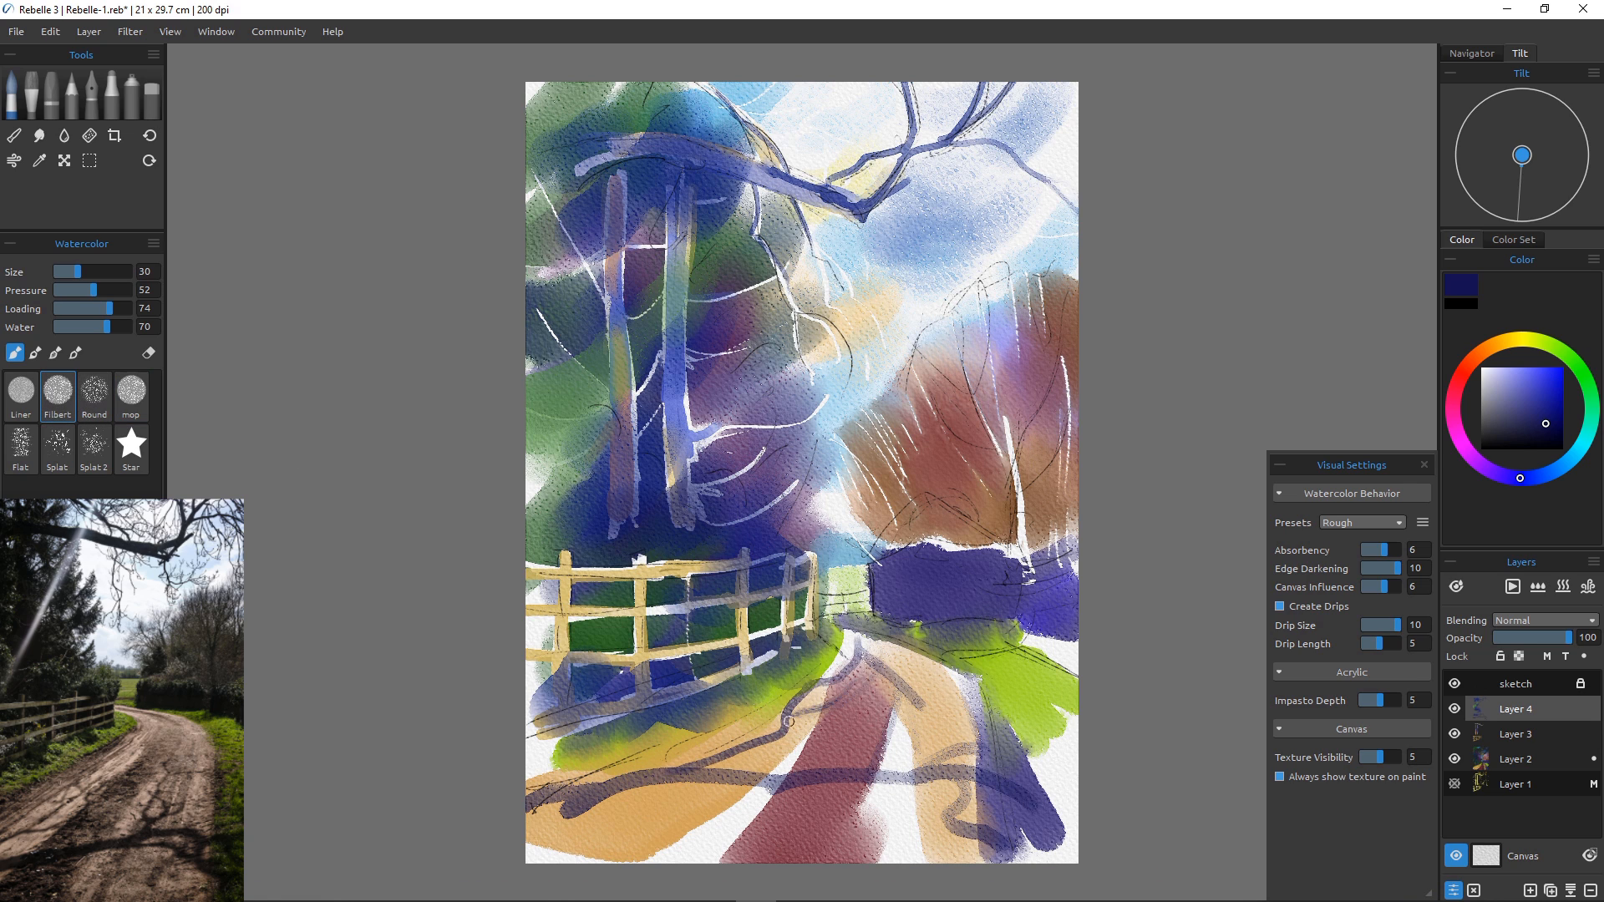
drag(788, 721, 843, 730)
drag(711, 757, 844, 652)
mouse_move(752, 781)
mouse_down()
mouse_move(869, 835)
mouse_move(1000, 820)
mouse_up()
drag(664, 788, 787, 793)
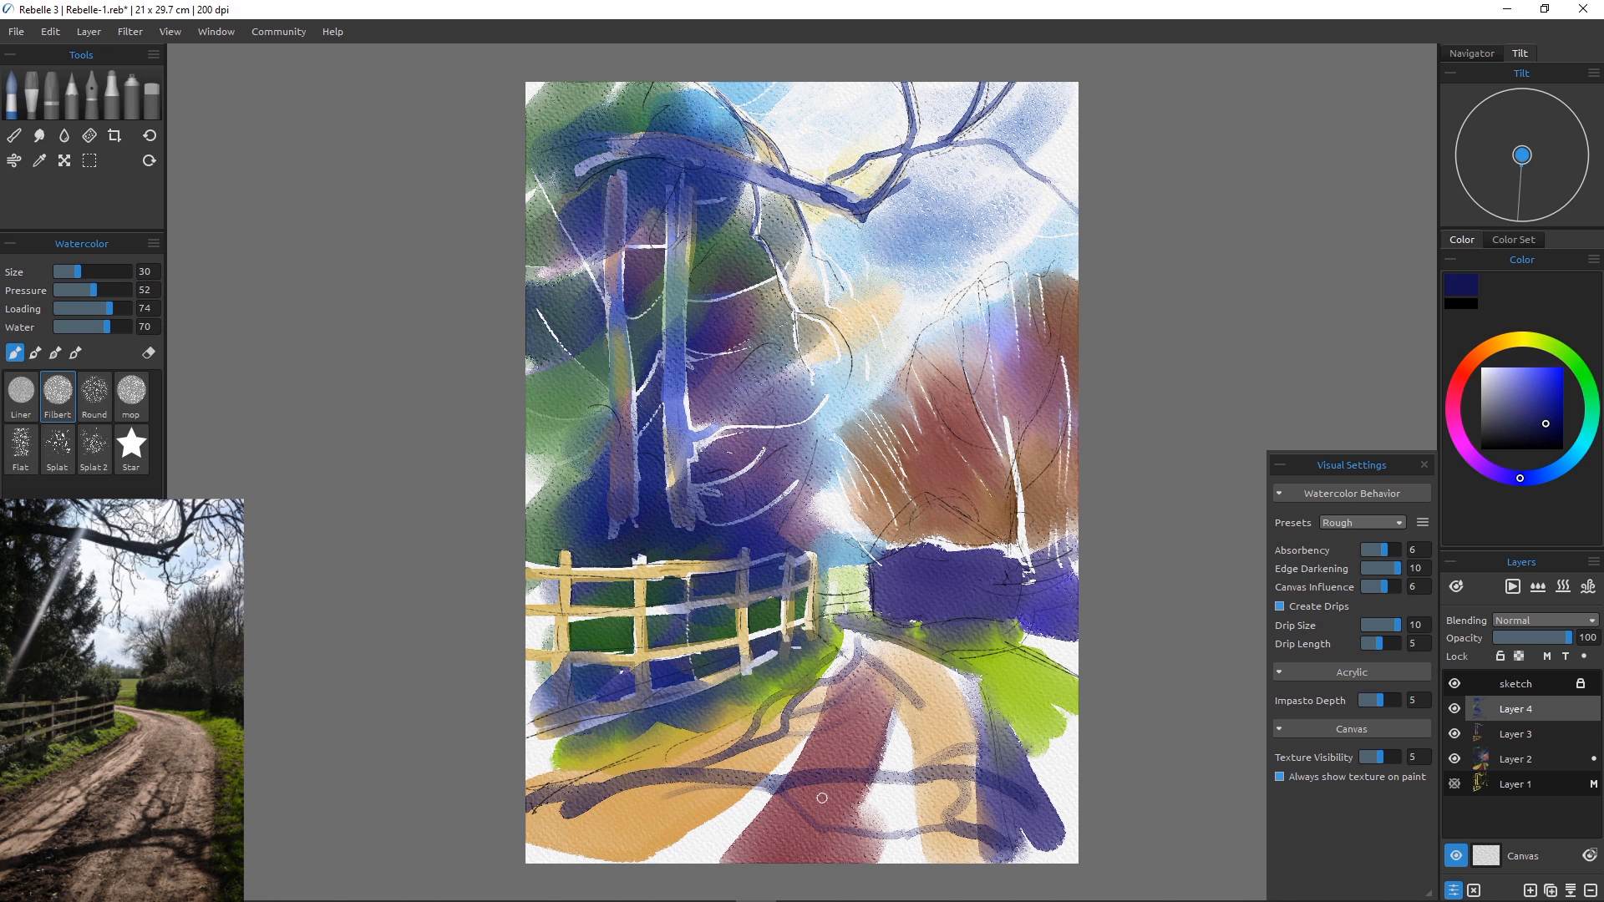
With the Mop brush at size 100, wash dark indigo over the lane's near left corner and sampled reddish brown over its white foreground gaps.
click(131, 398)
key(])
key(])
key(])
key(])
key(])
key(])
key(])
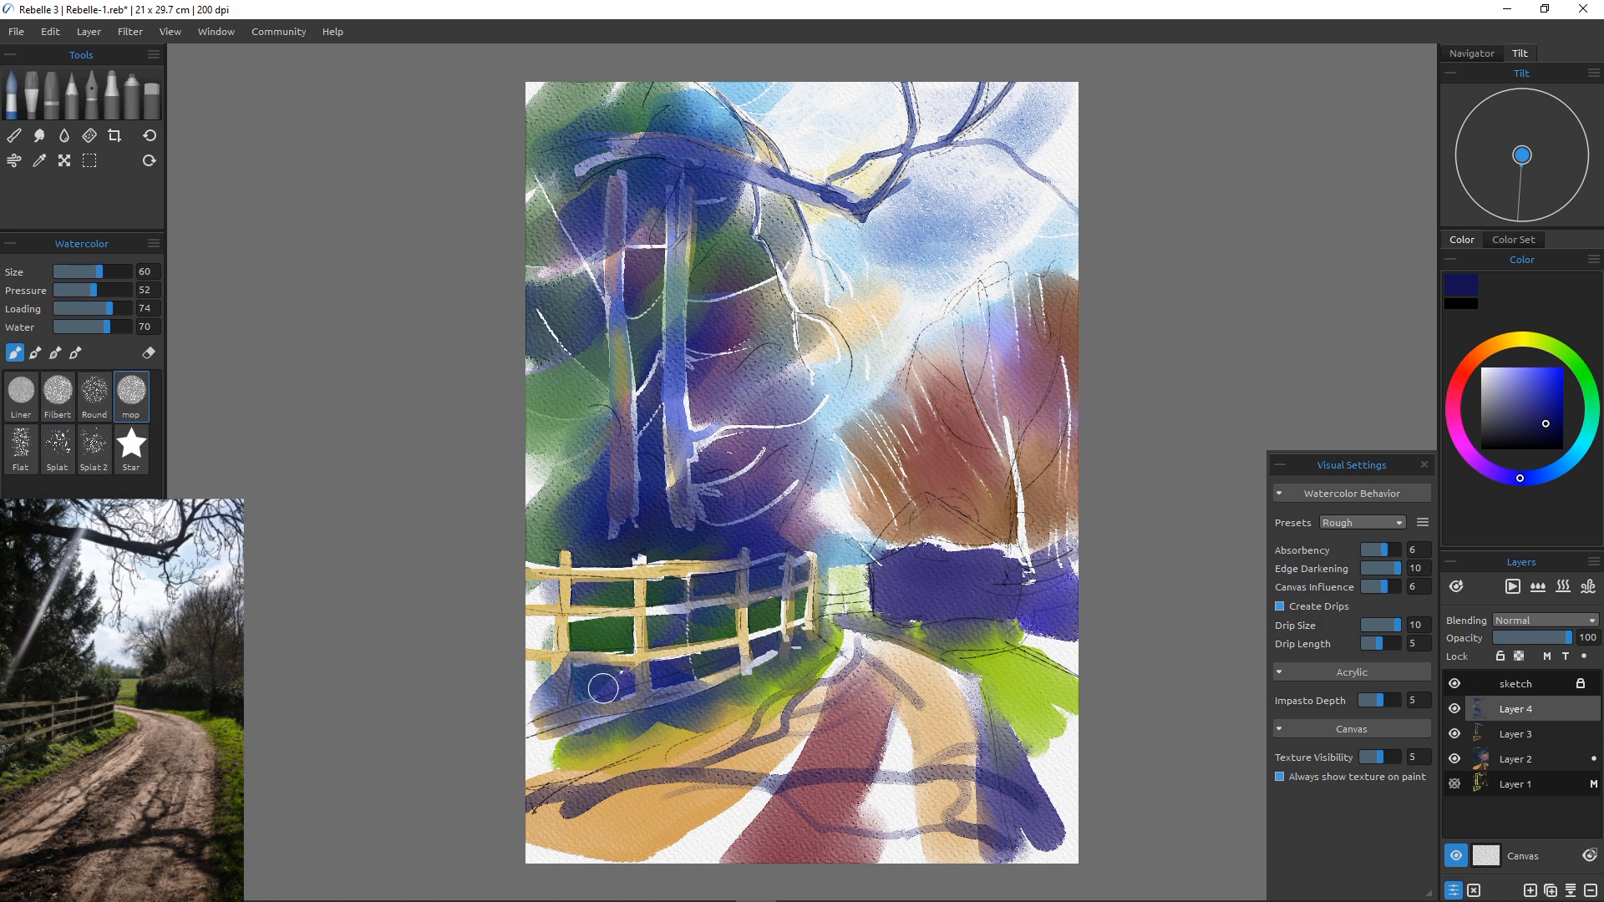
mouse_move(596, 781)
mouse_down()
mouse_move(493, 838)
mouse_move(644, 842)
mouse_up()
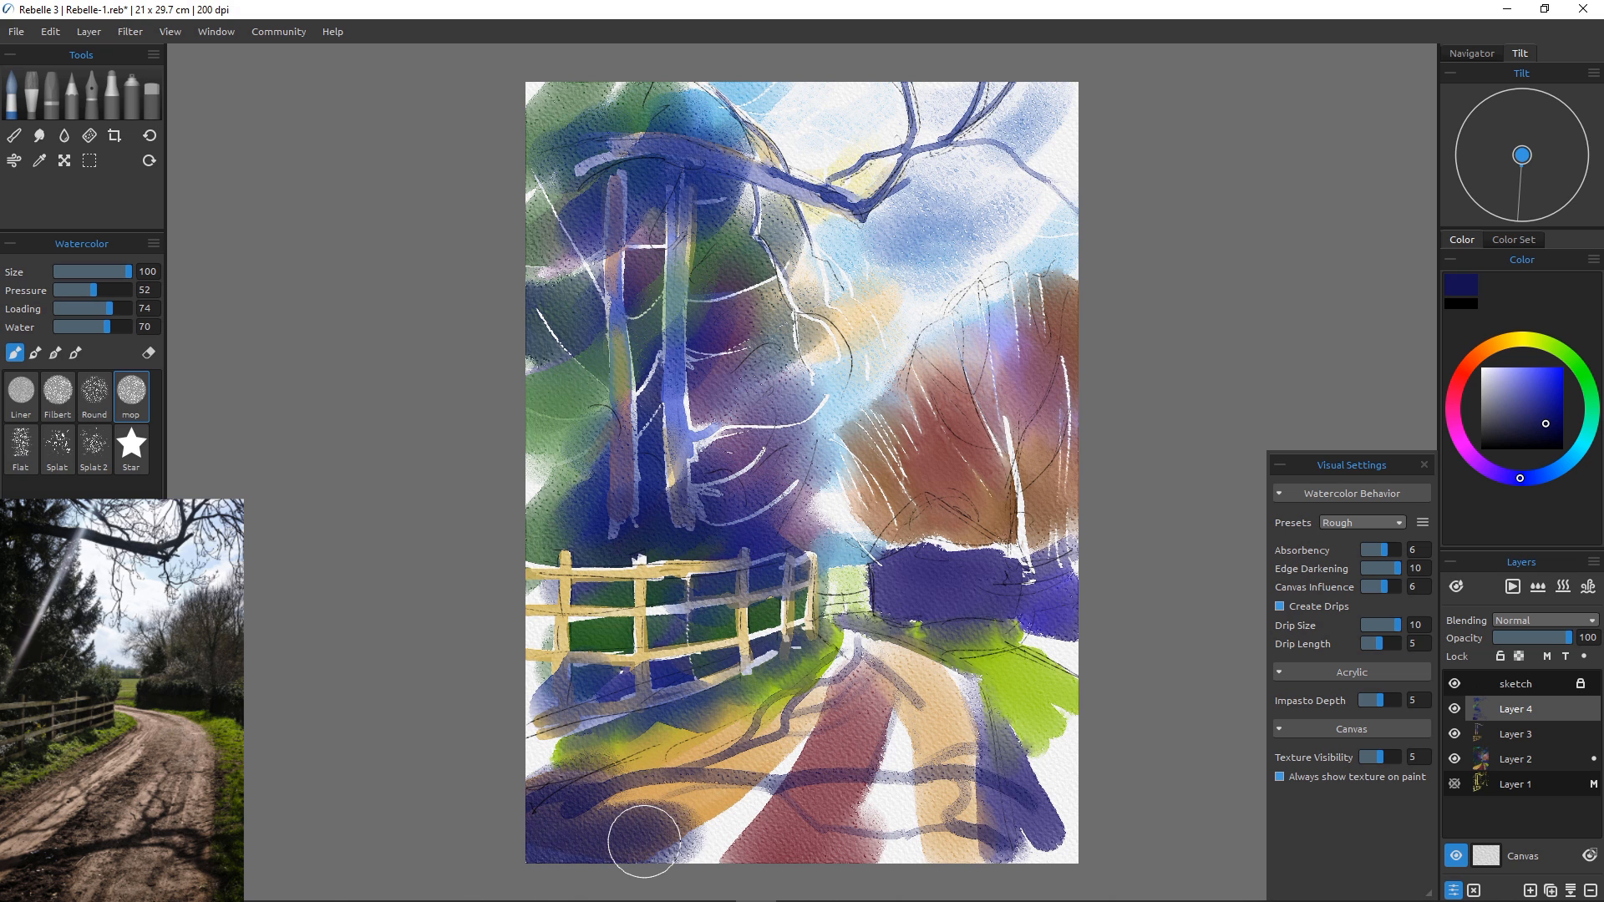
alt+click(754, 838)
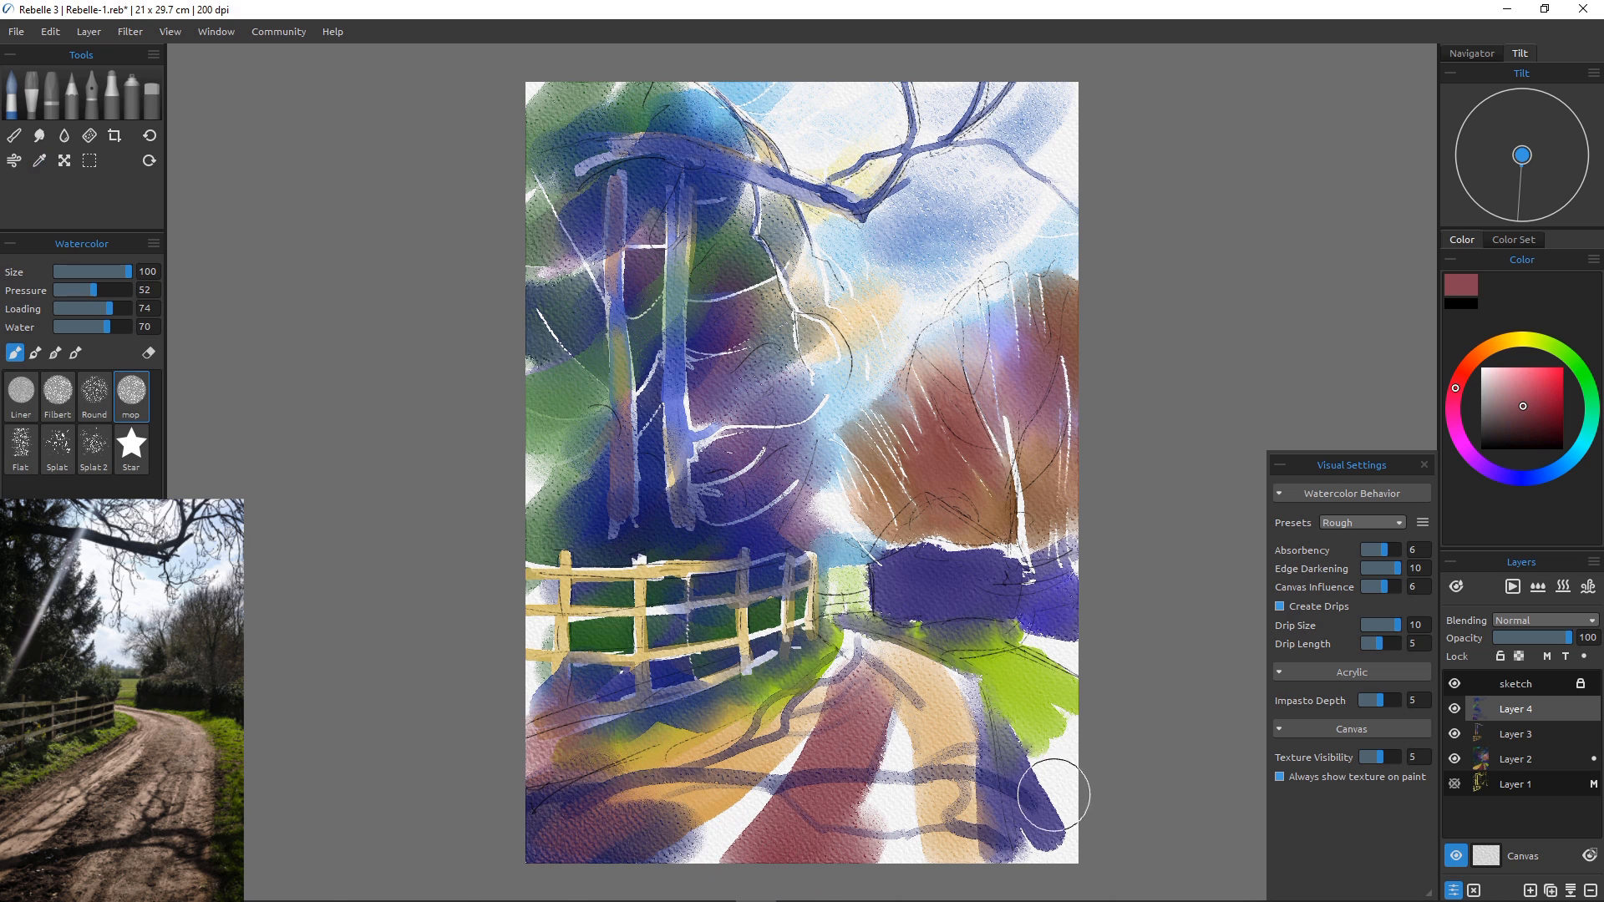
drag(951, 827, 888, 824)
Paint dark brown and crimson hanging twigs and fork accents on the overhead branch with the Liner brush at sizes 30 to 40.
click(20, 395)
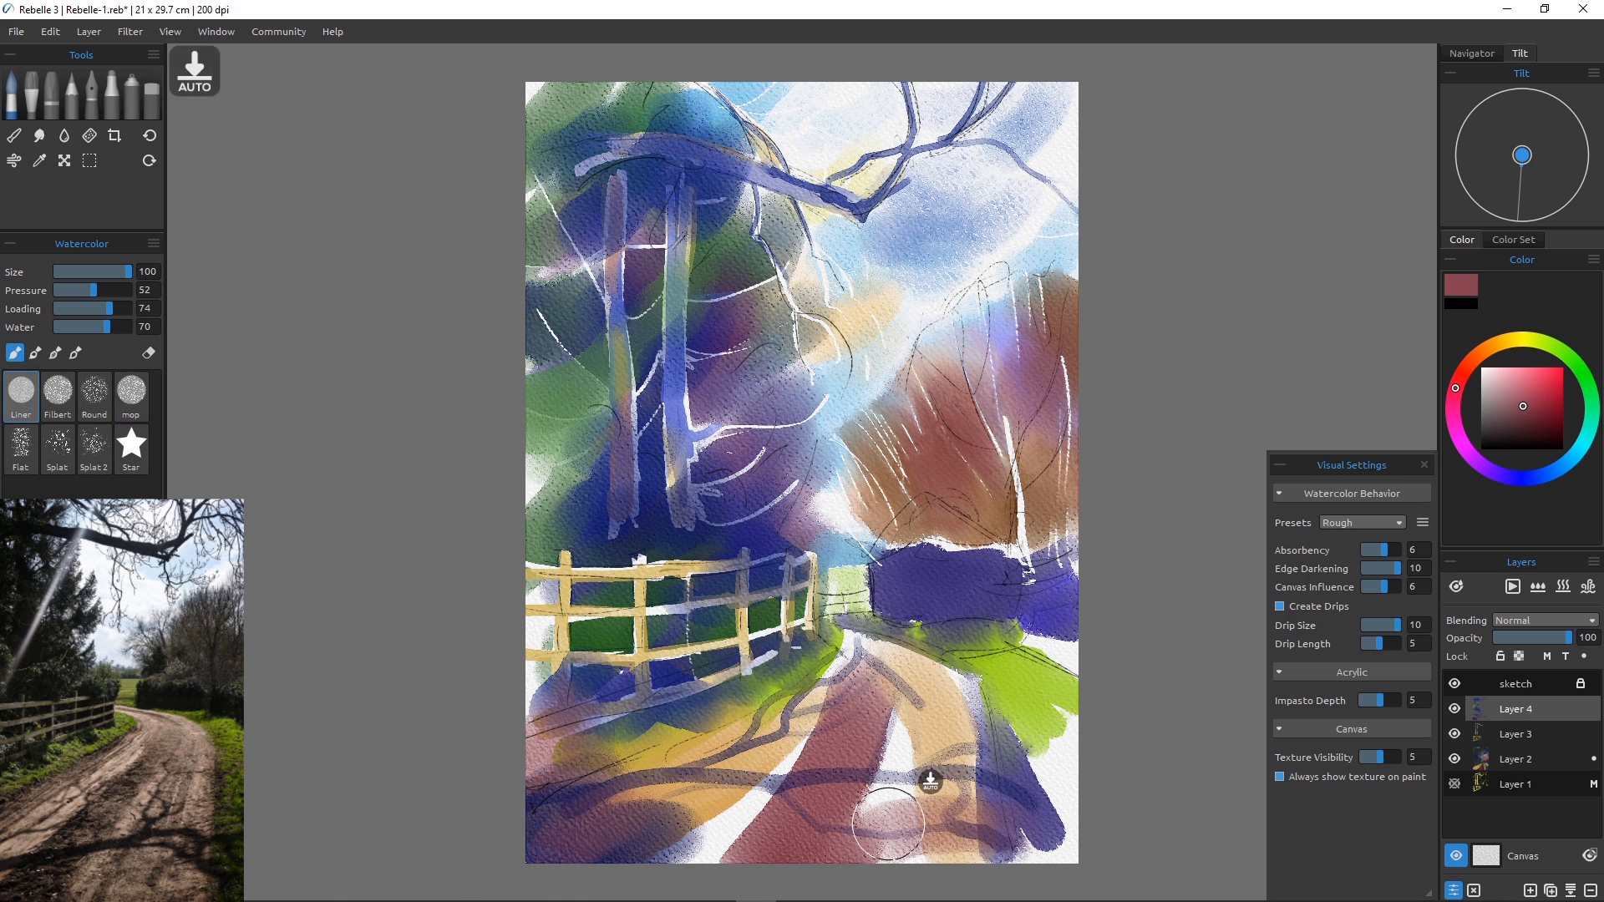
click(1554, 443)
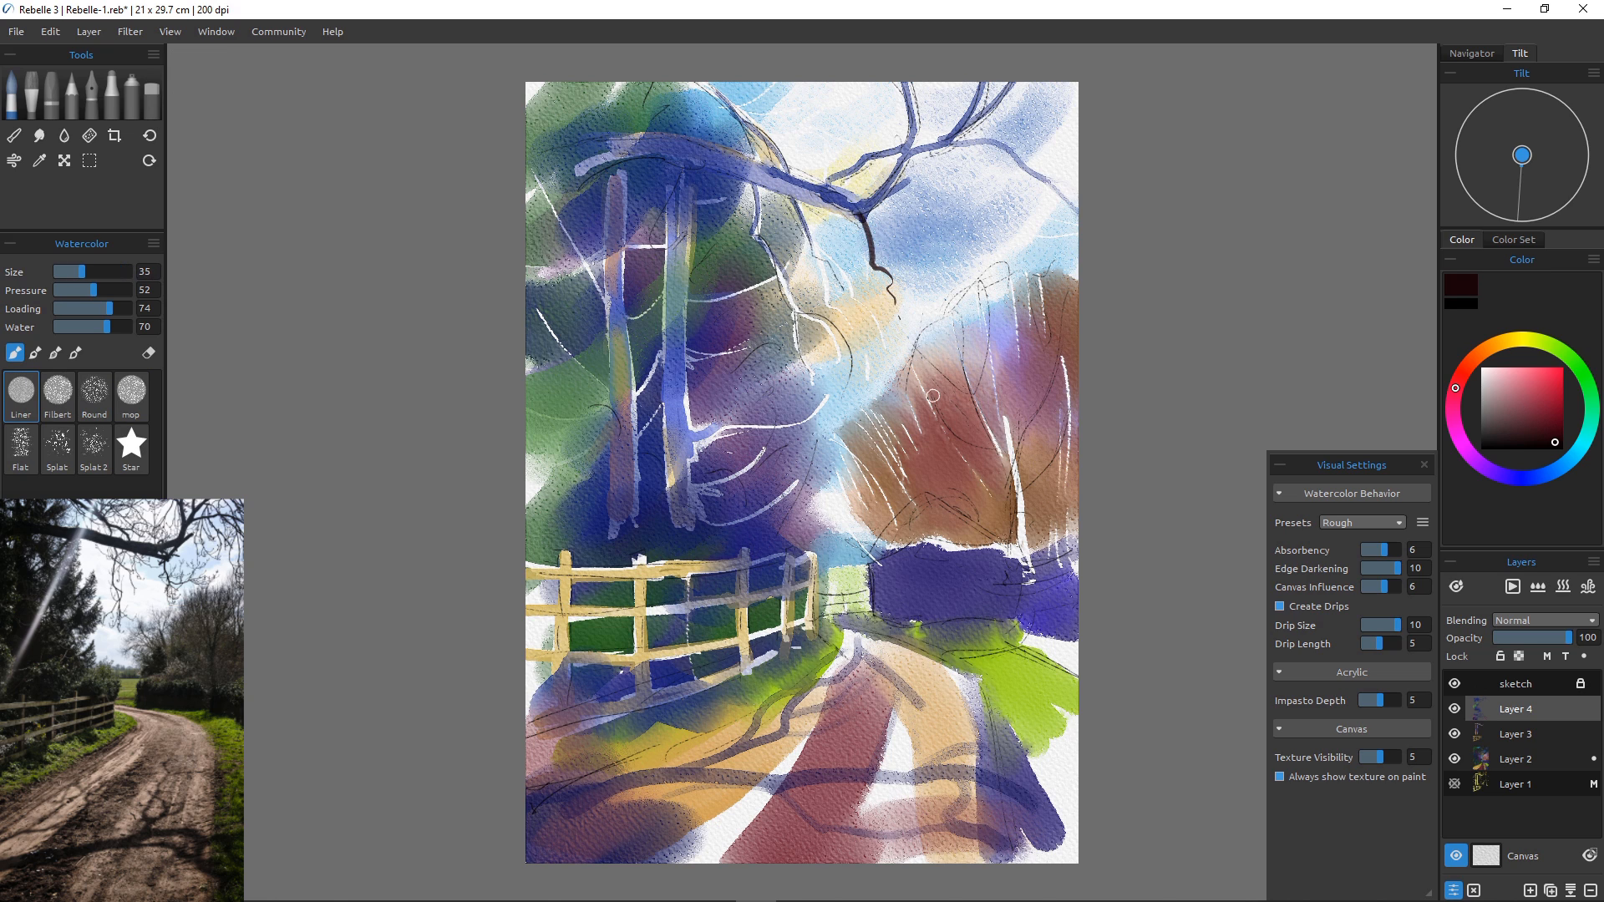
drag(790, 311, 847, 454)
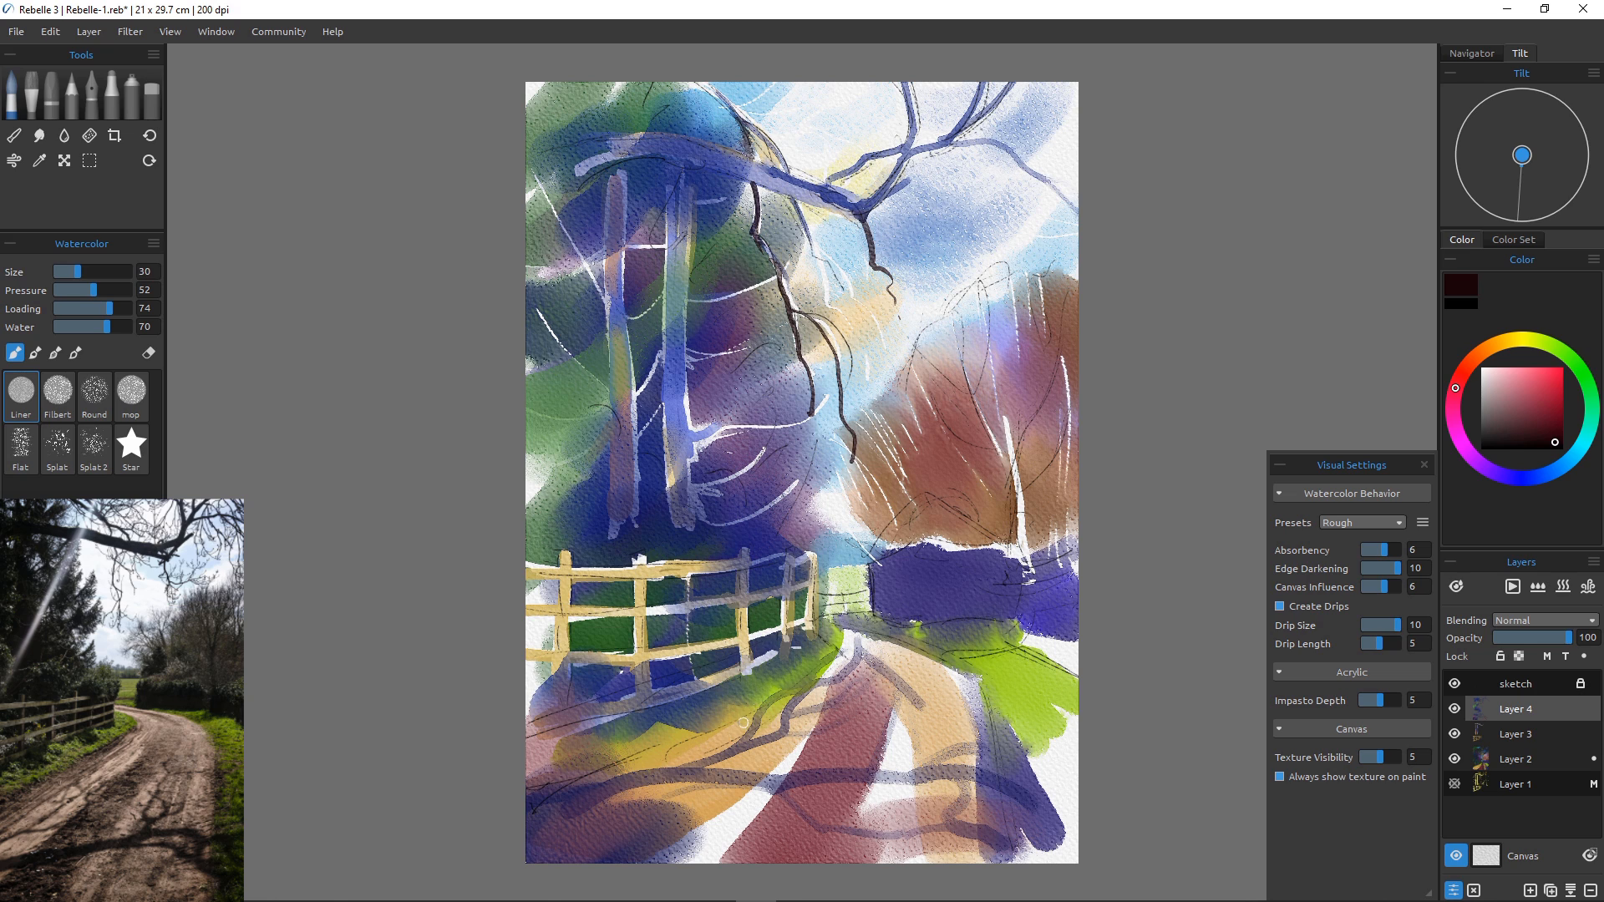
click(1552, 418)
drag(911, 103, 870, 235)
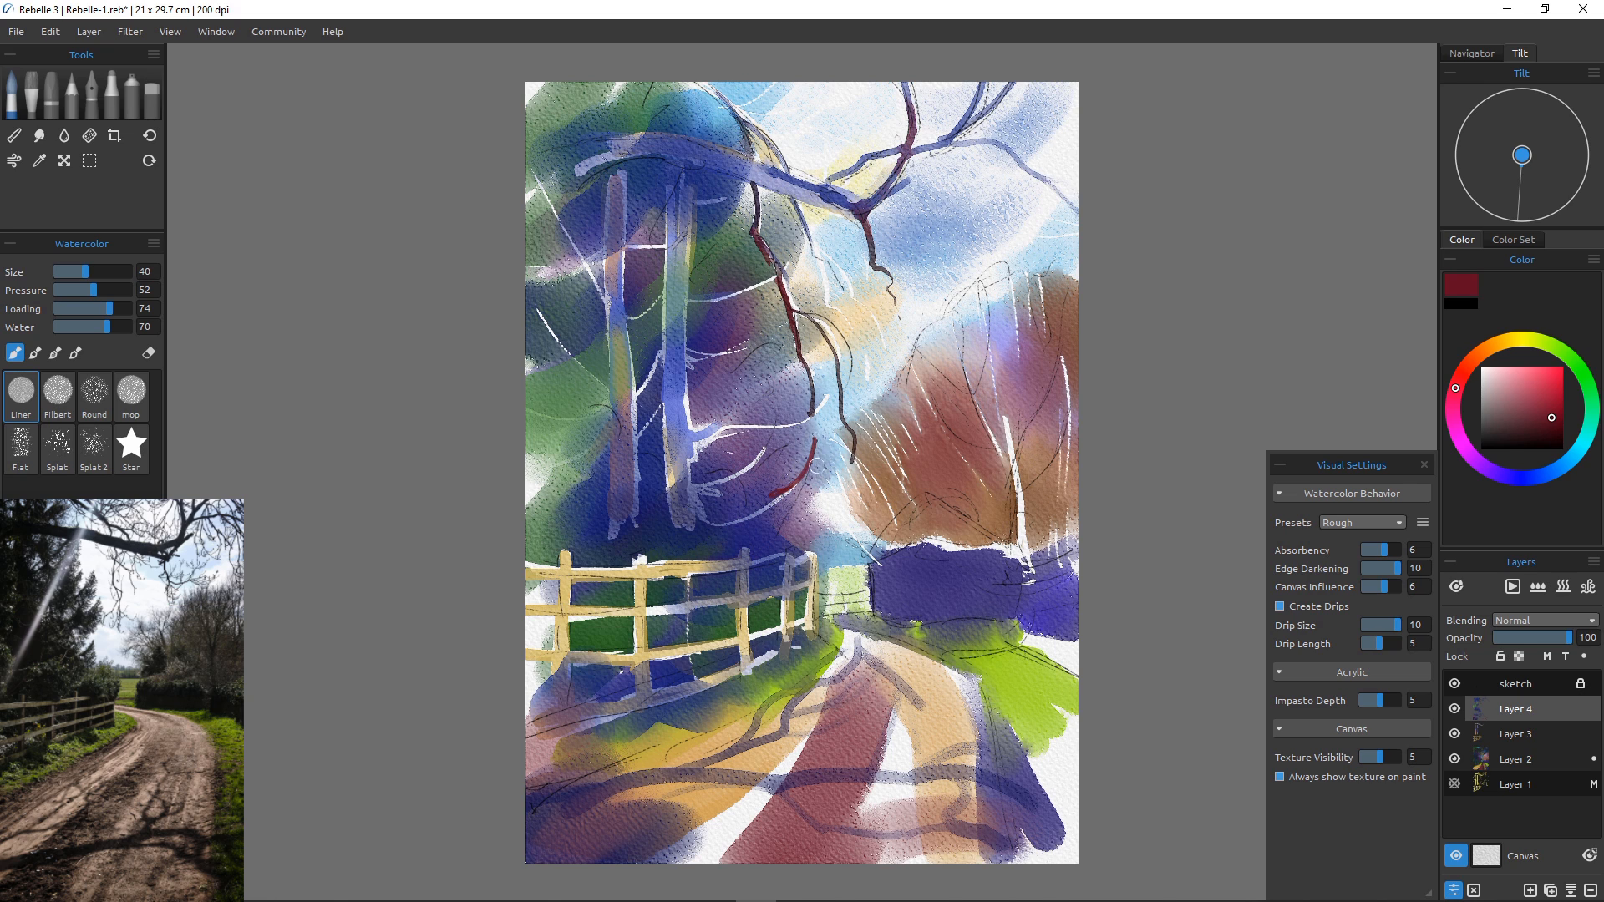
drag(818, 447, 790, 483)
drag(814, 459, 762, 506)
click(1568, 461)
drag(822, 429, 800, 482)
drag(817, 491, 751, 512)
drag(801, 510, 756, 521)
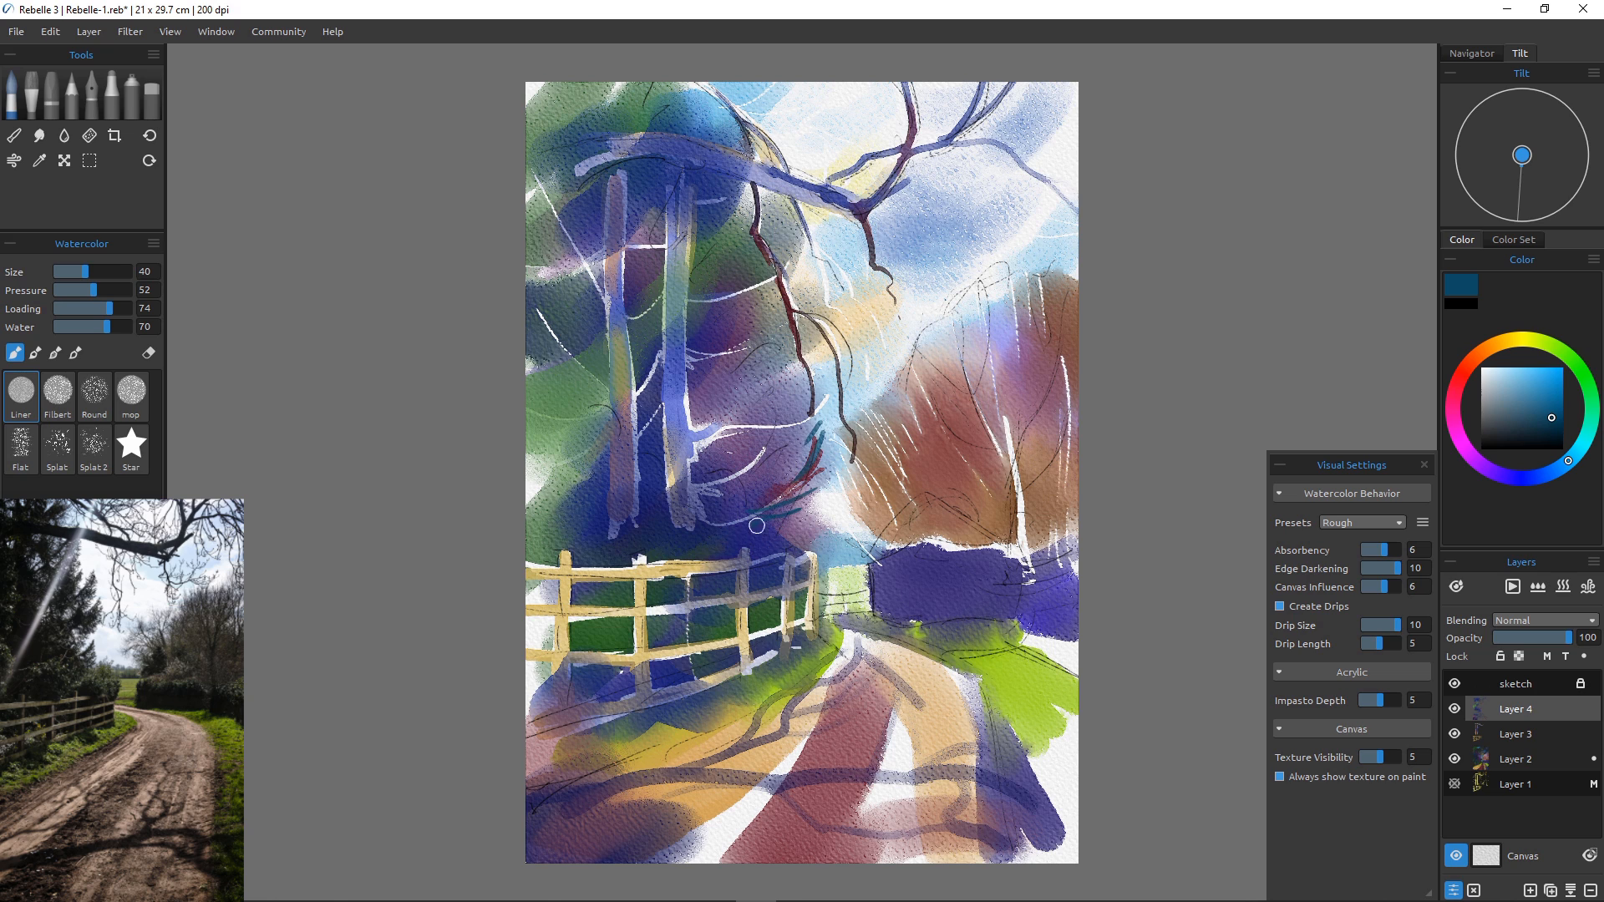
drag(761, 323, 720, 356)
drag(769, 356, 706, 364)
click(1537, 430)
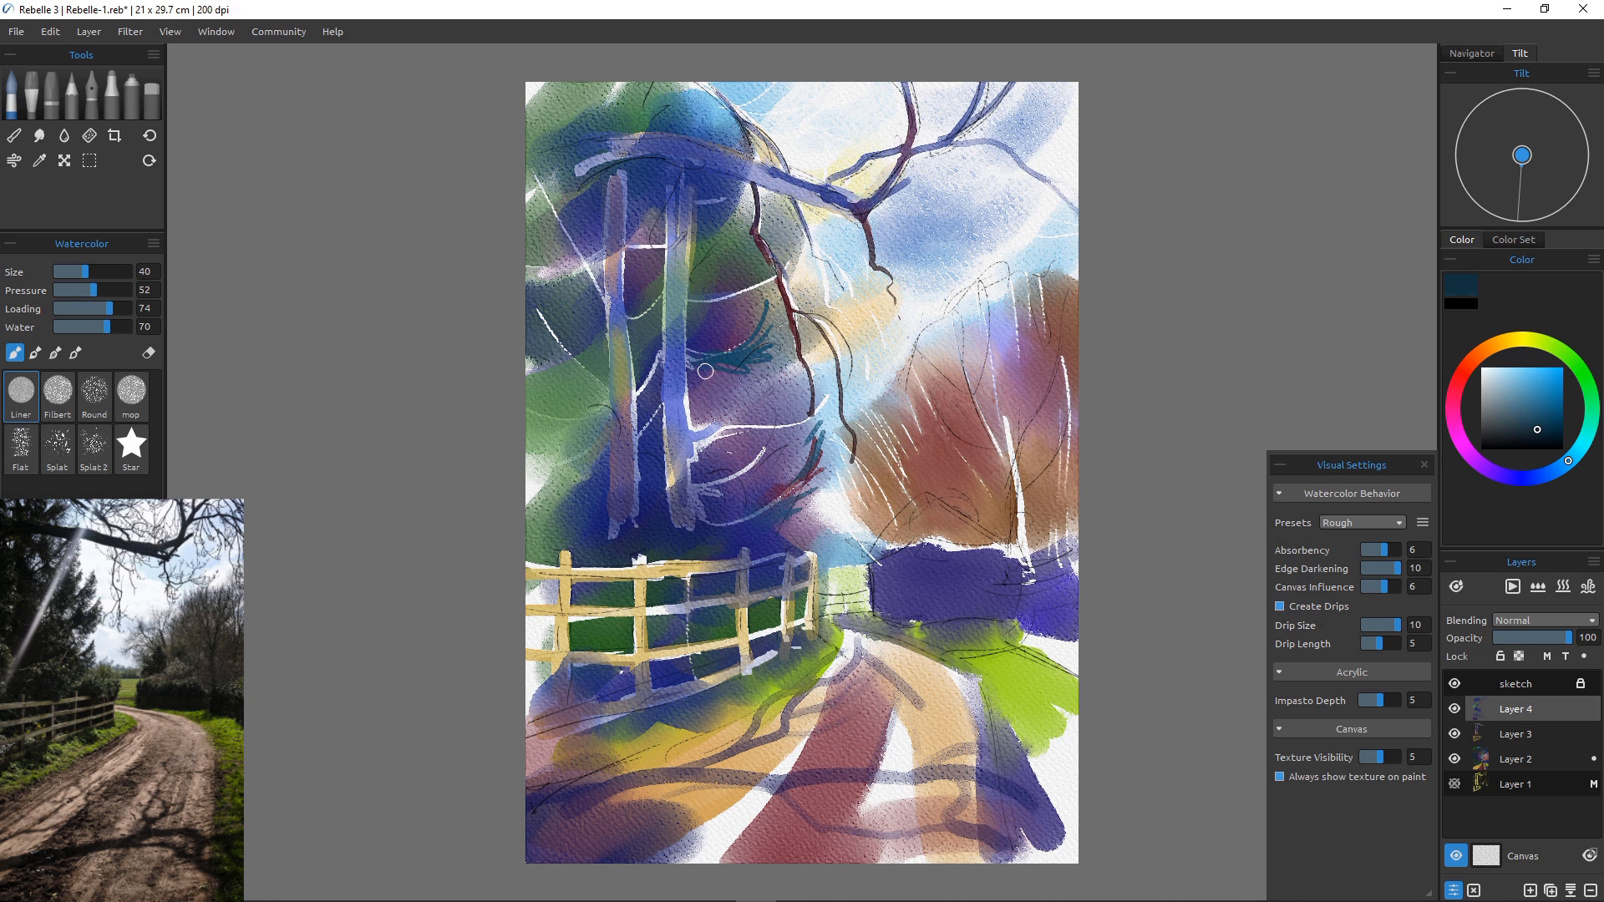
drag(769, 301, 700, 368)
key(ctrl+z)
key(ctrl+z)
key(ctrl+z)
key(ctrl+z)
key(ctrl+z)
key(ctrl+z)
key(ctrl+z)
key(ctrl+z)
key(ctrl+z)
key(ctrl+z)
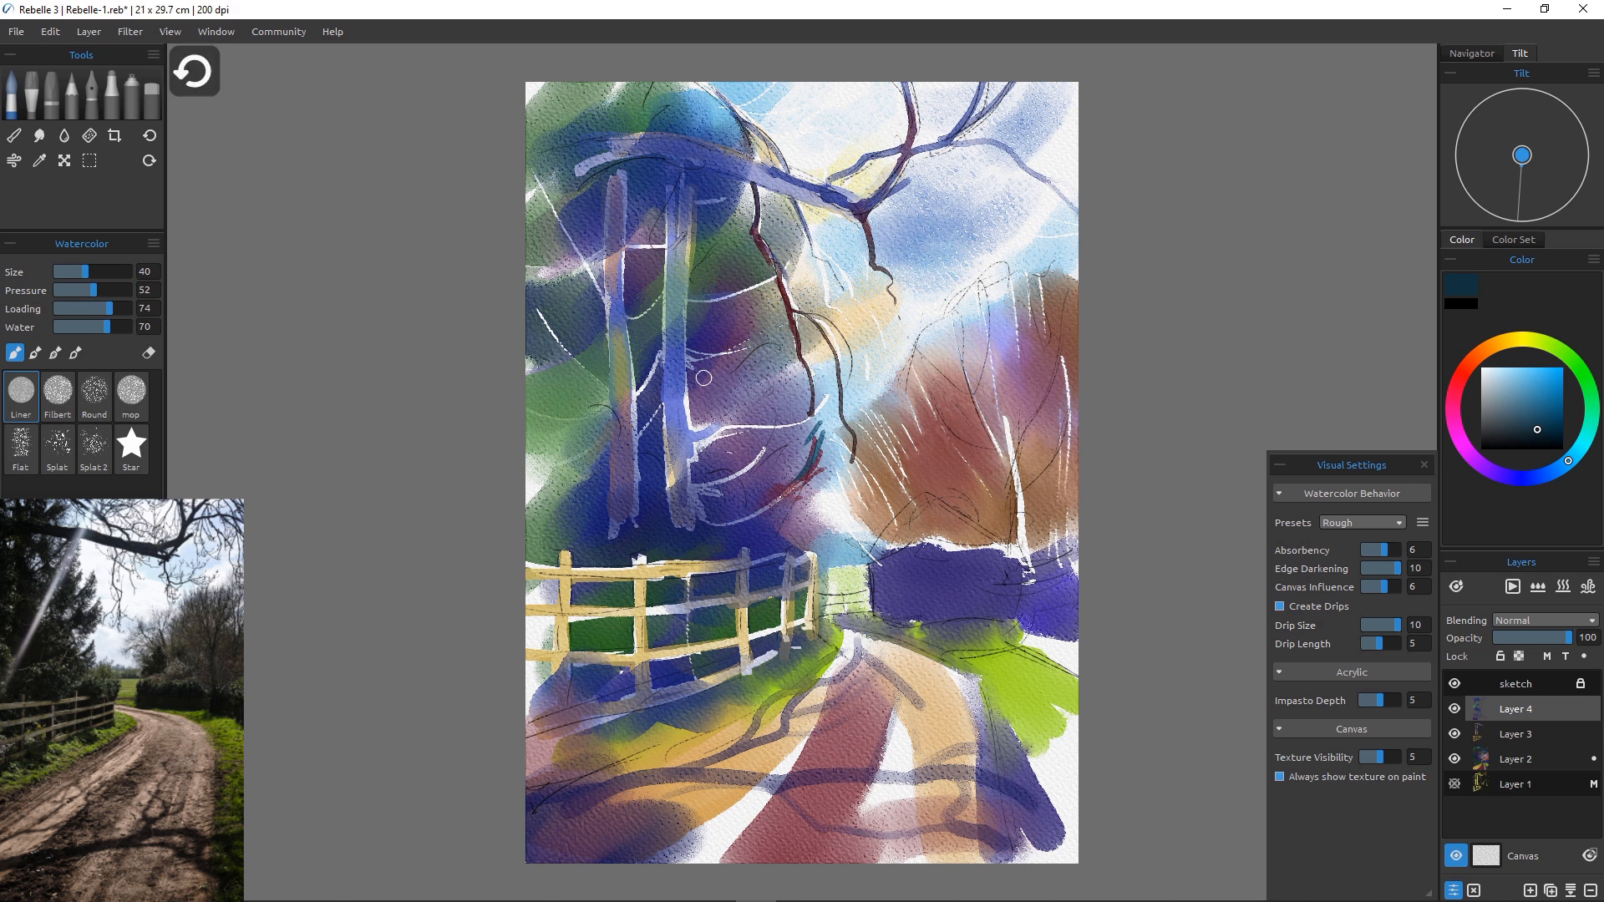
drag(1047, 363, 1007, 458)
drag(1065, 380, 1025, 499)
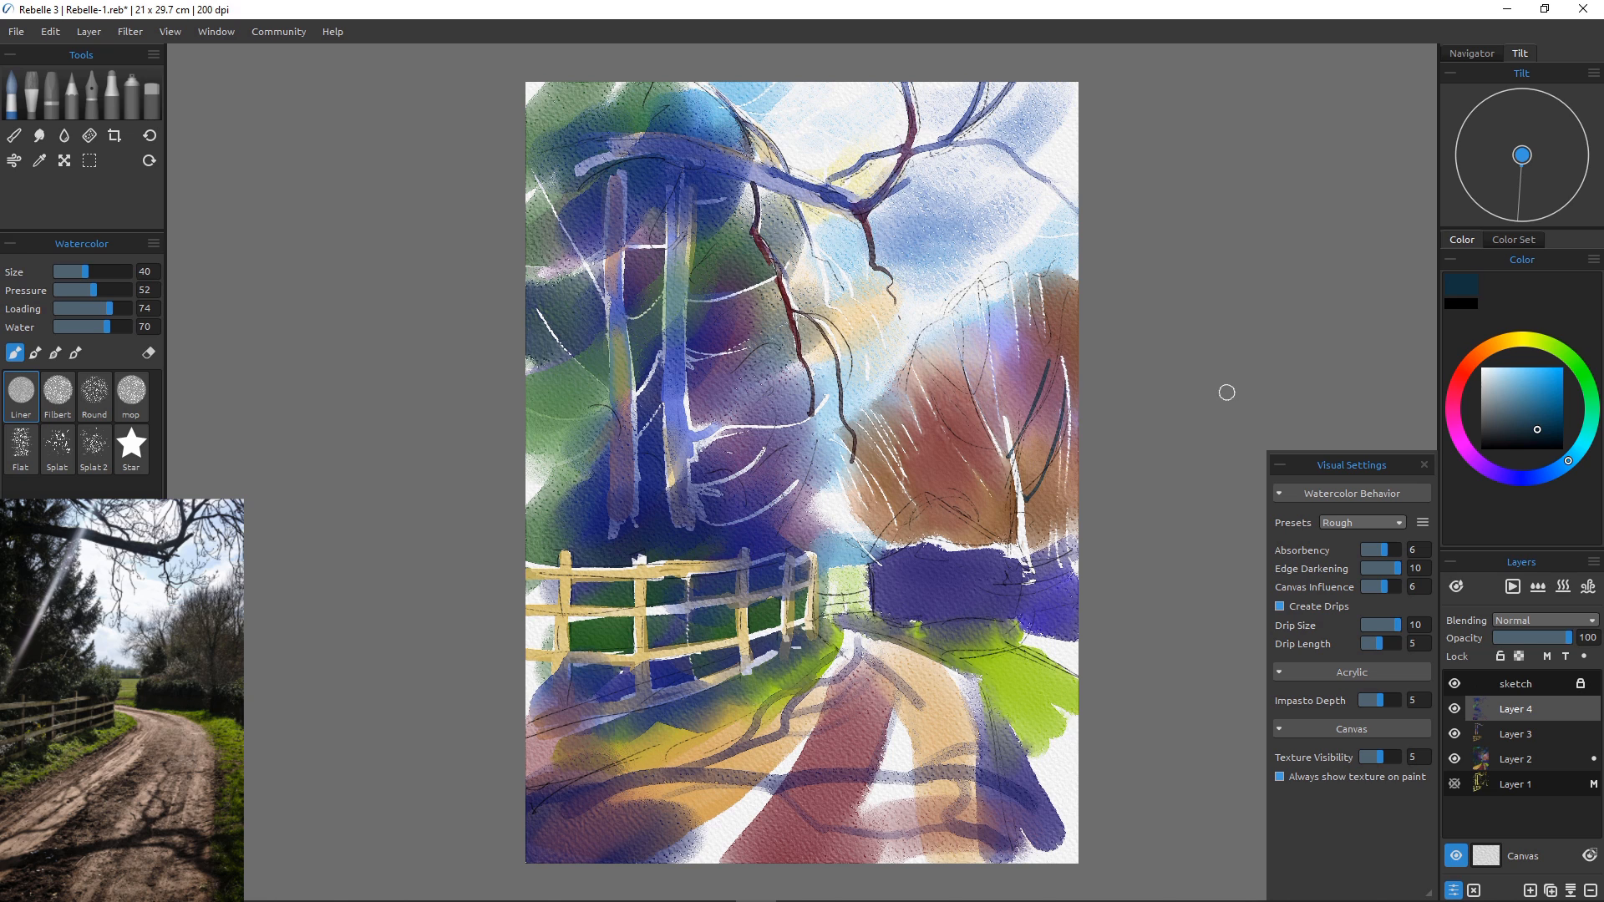
click(1453, 397)
drag(1063, 388, 1025, 498)
key(ctrl+z)
key(ctrl+z)
key(ctrl+z)
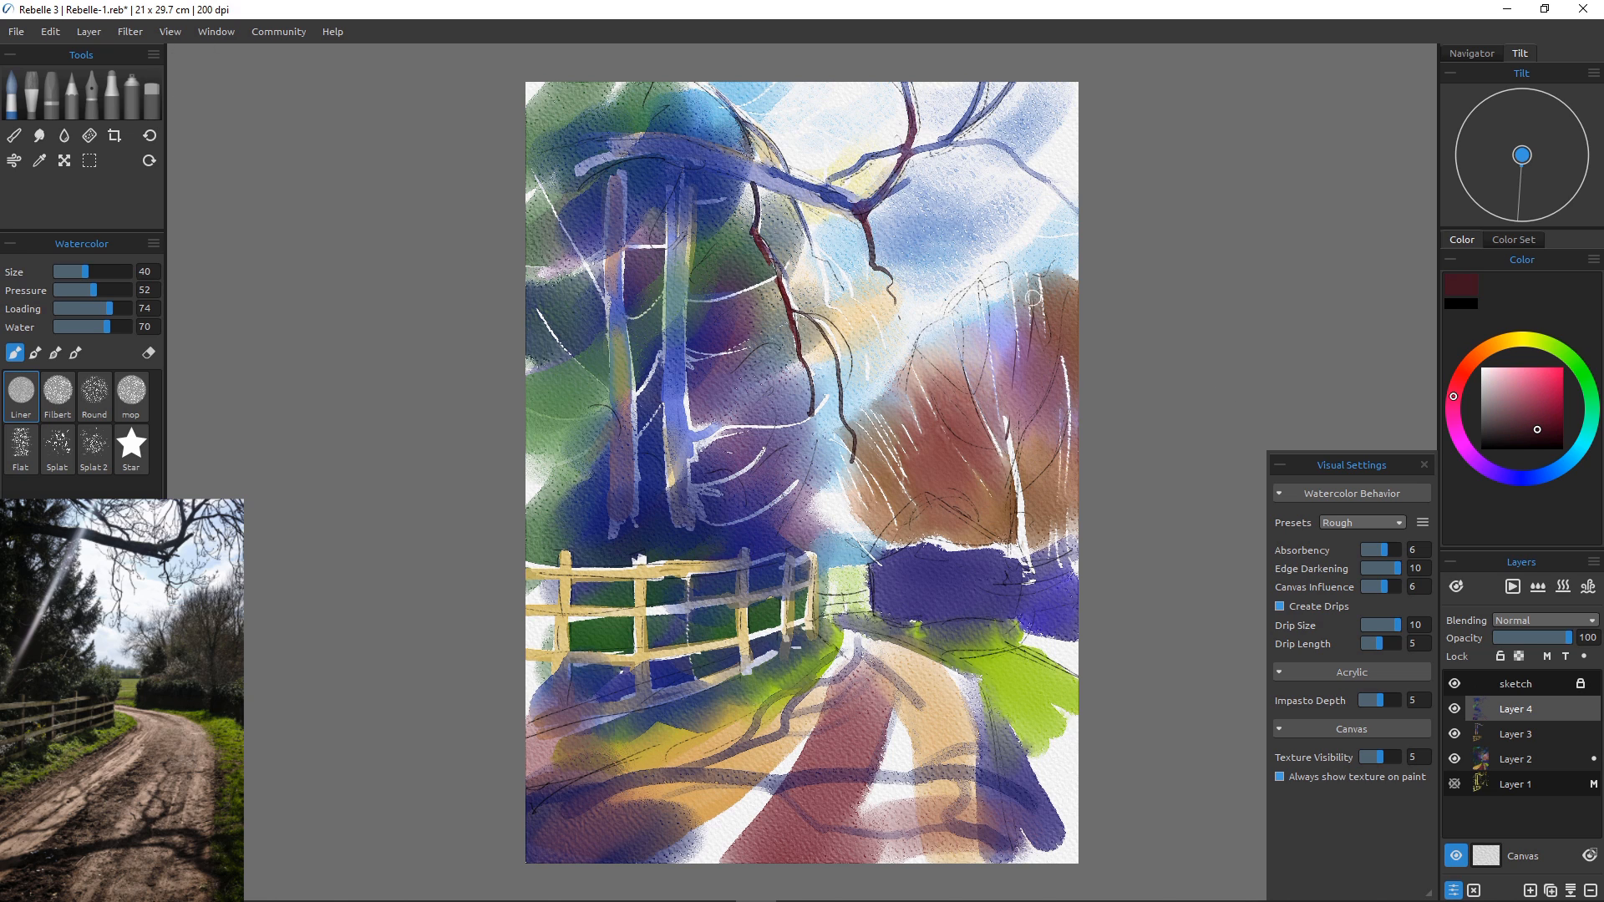
Paint dark maroon twigs fanning through the crown of the right-hand tree with the Liner brush at size 40.
drag(1033, 298, 1008, 428)
drag(991, 285, 1004, 323)
drag(976, 295, 1000, 358)
drag(951, 335, 1005, 392)
mouse_move(938, 315)
mouse_down()
mouse_move(955, 361)
mouse_move(935, 388)
mouse_up()
drag(919, 360, 981, 411)
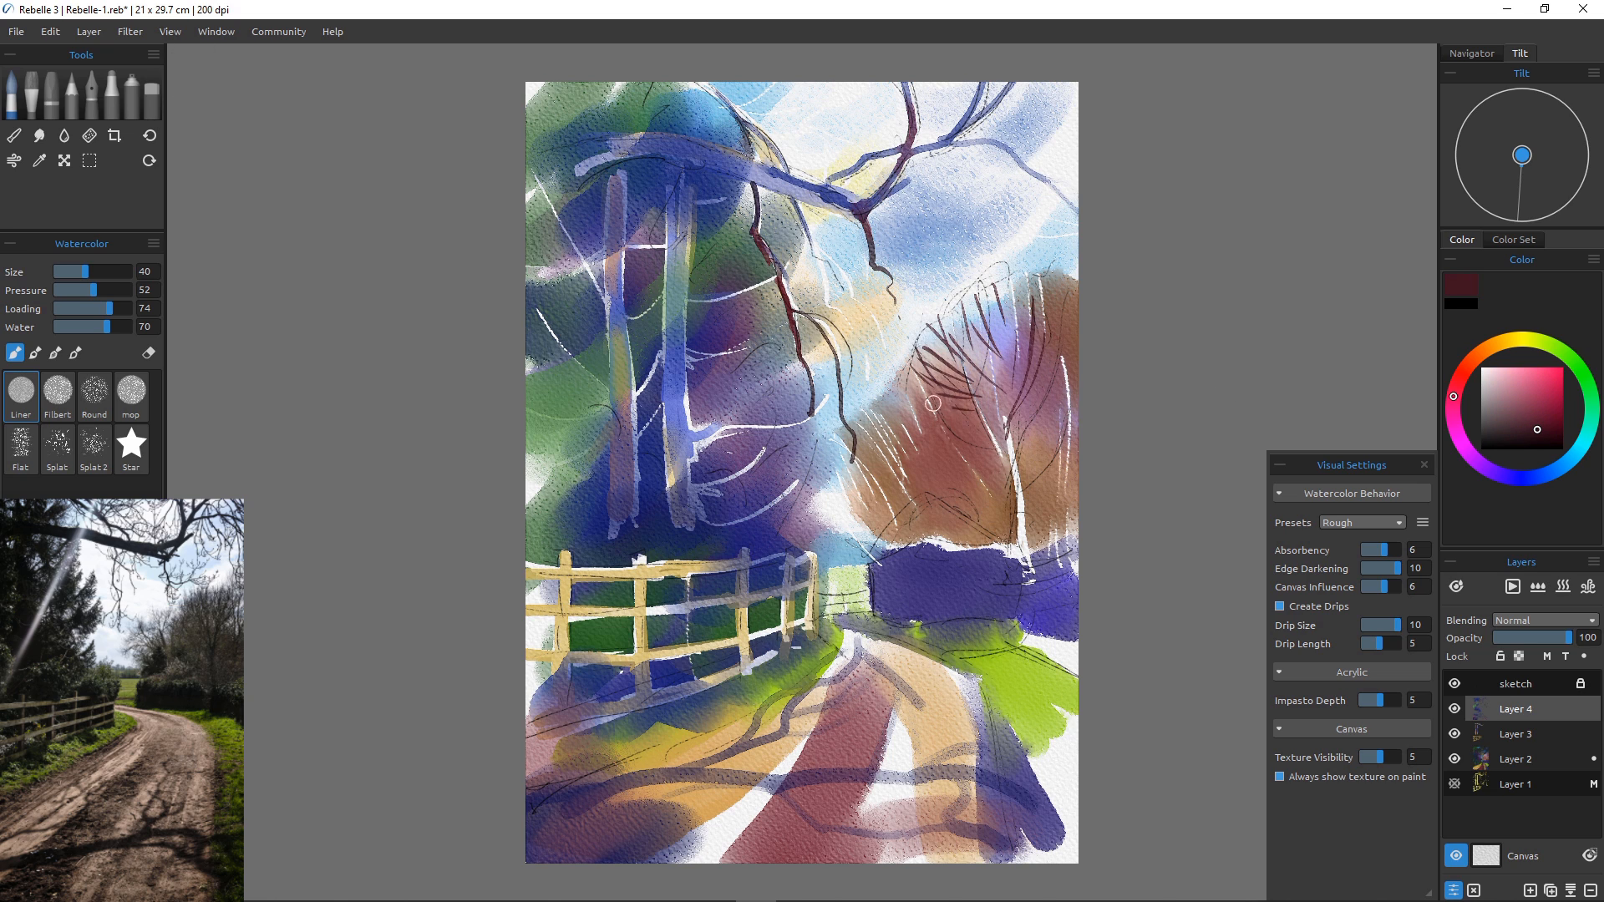
drag(1036, 270, 1030, 334)
drag(1071, 289, 1031, 349)
drag(1069, 355, 1026, 408)
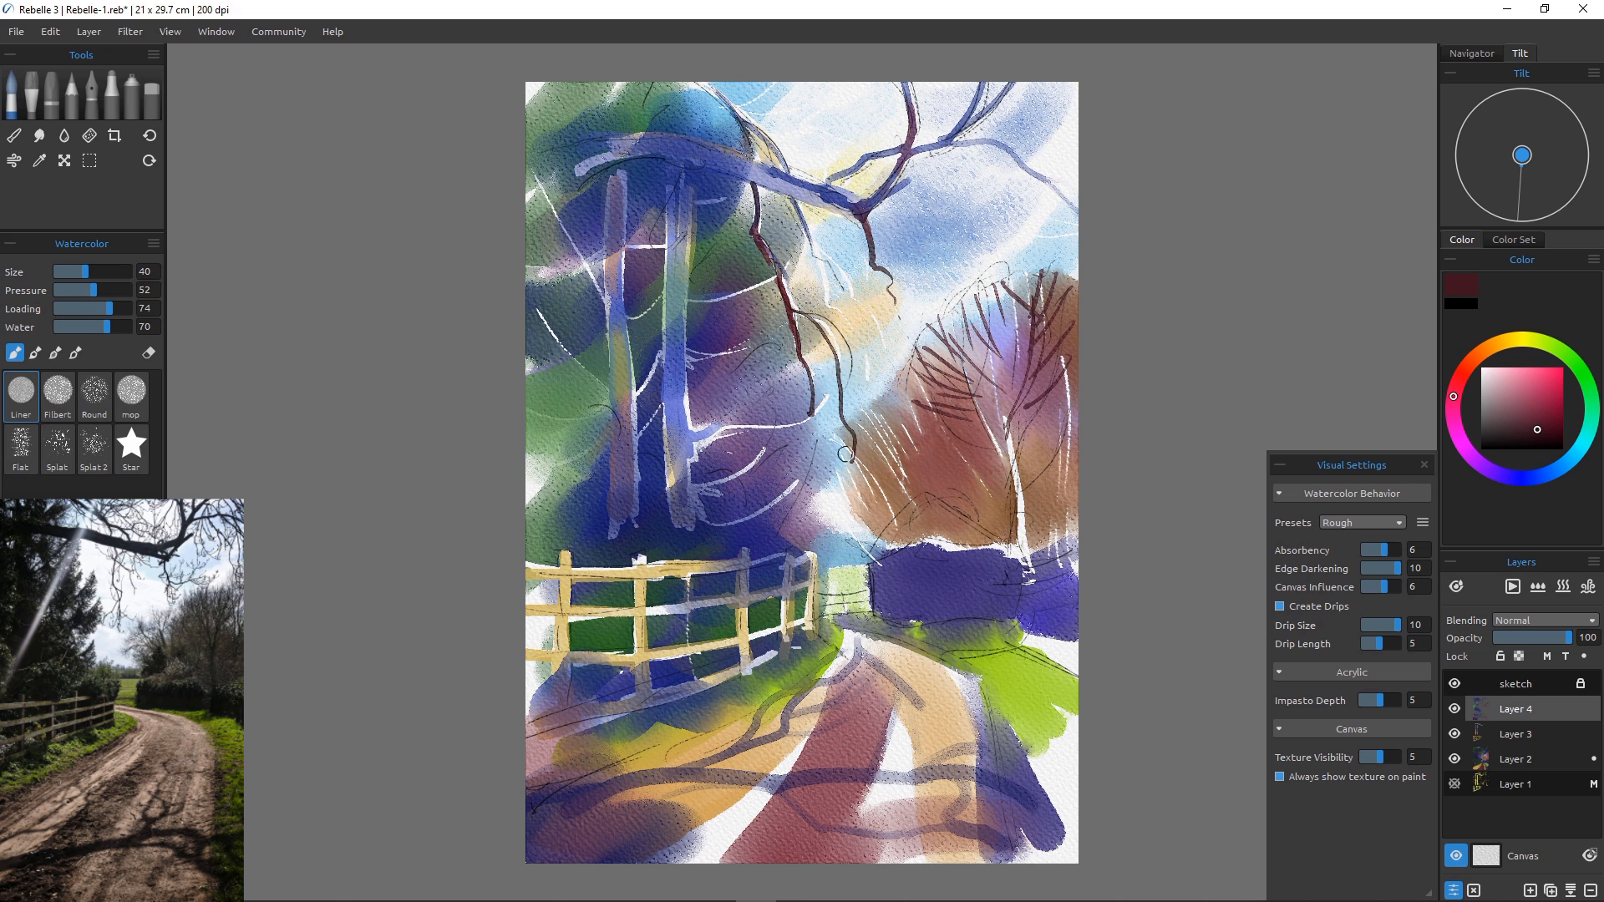
Add dark maroon branches through the lower part of the reddish-brown trees and along the right-hand trunk.
drag(888, 397, 953, 478)
drag(939, 463, 965, 520)
drag(869, 430, 923, 505)
drag(894, 398, 924, 455)
mouse_move(856, 447)
mouse_down()
mouse_move(910, 478)
mouse_move(921, 511)
mouse_up()
drag(841, 508, 935, 539)
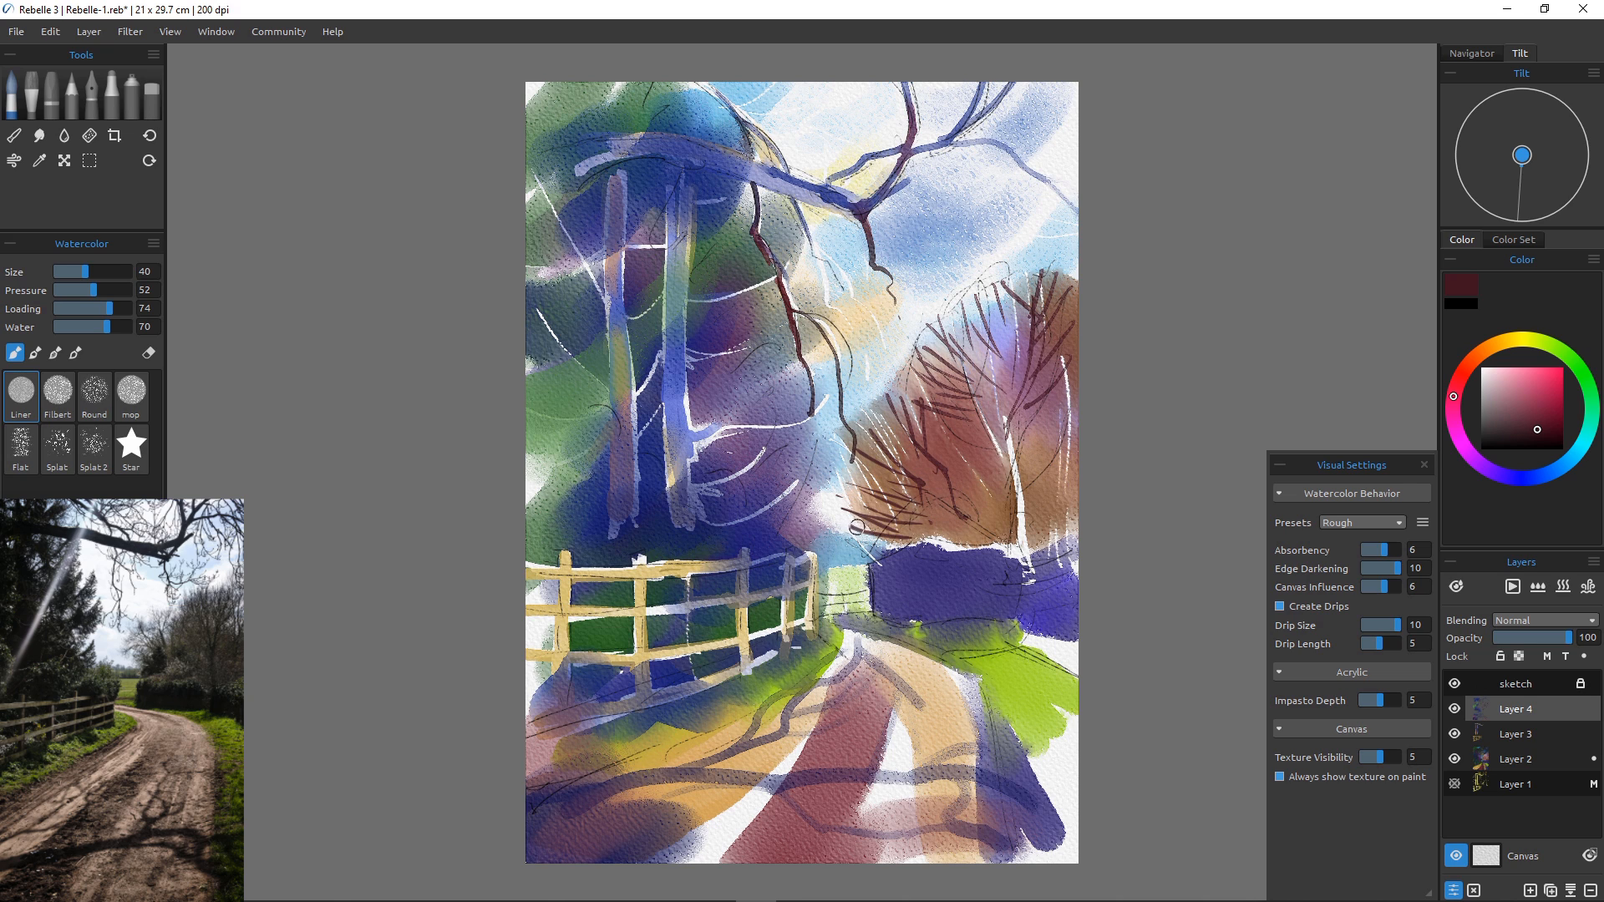
drag(1075, 407, 1025, 509)
drag(1012, 446, 1011, 547)
drag(929, 411, 1008, 495)
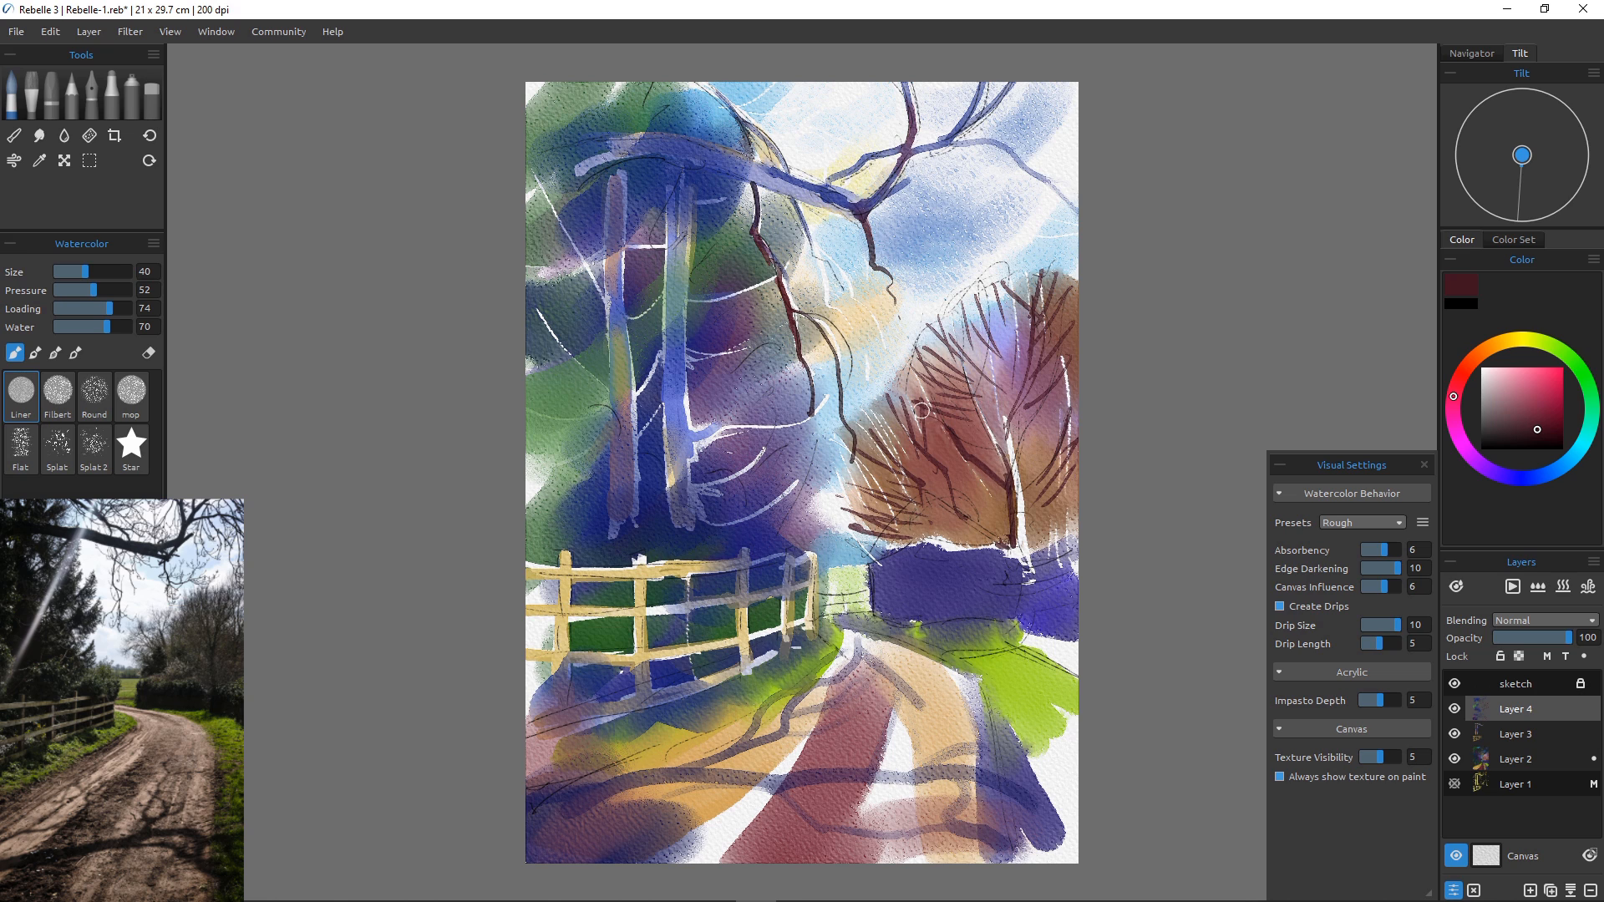
drag(667, 448, 670, 557)
drag(633, 462, 642, 551)
drag(687, 463, 699, 535)
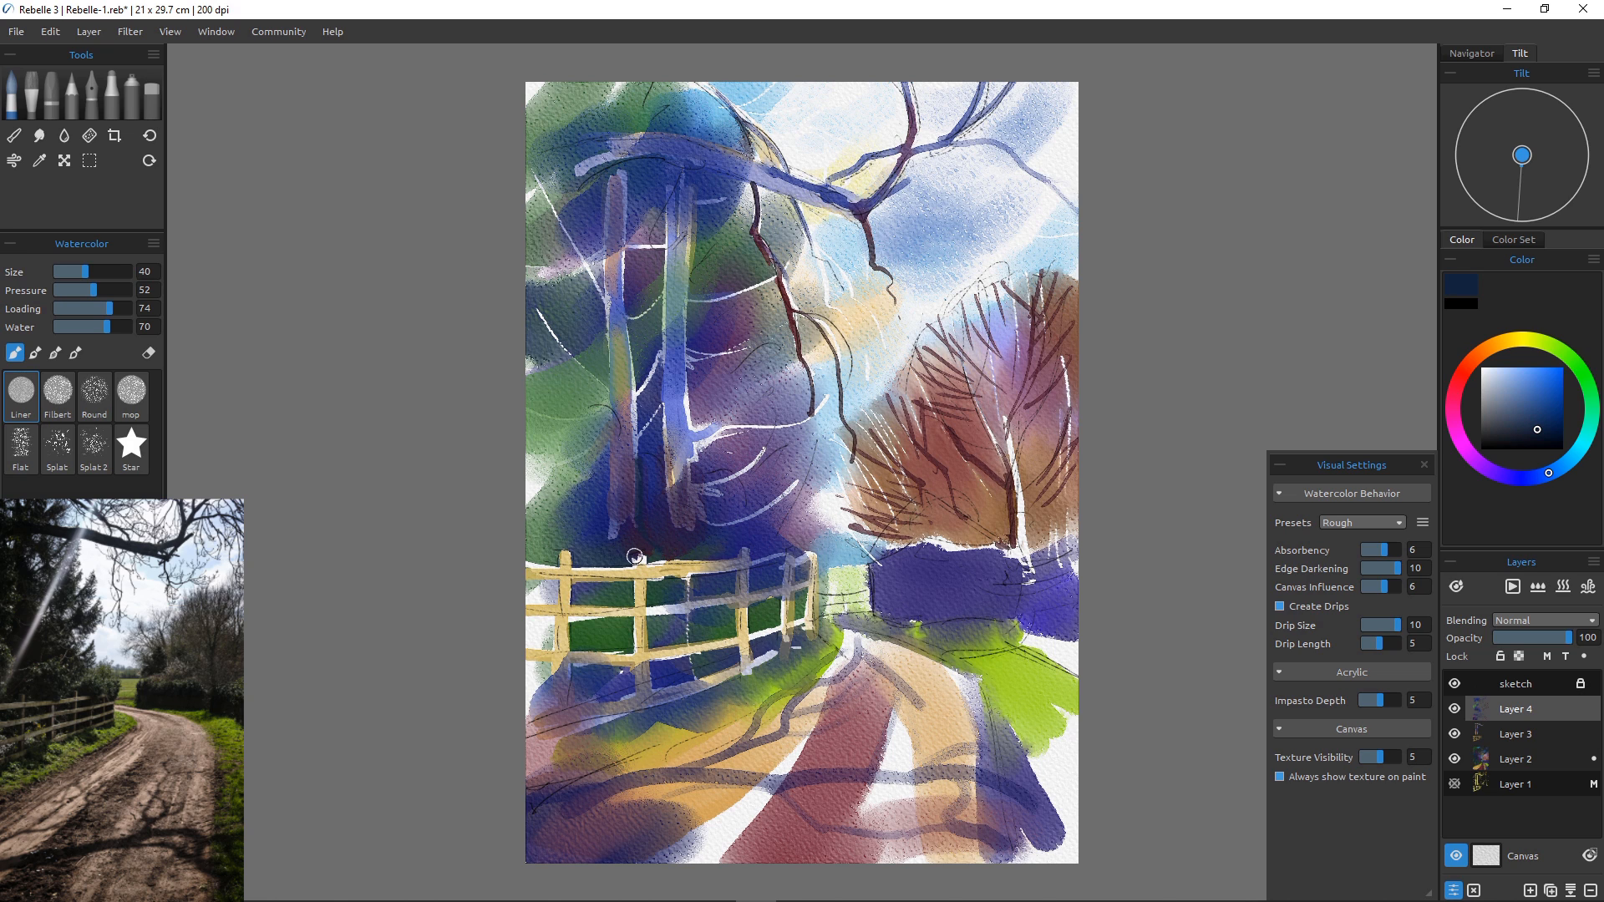
Add a new layer and paint a dark blue shadow line down the side of the left trunk.
key(ctrl+shift+n)
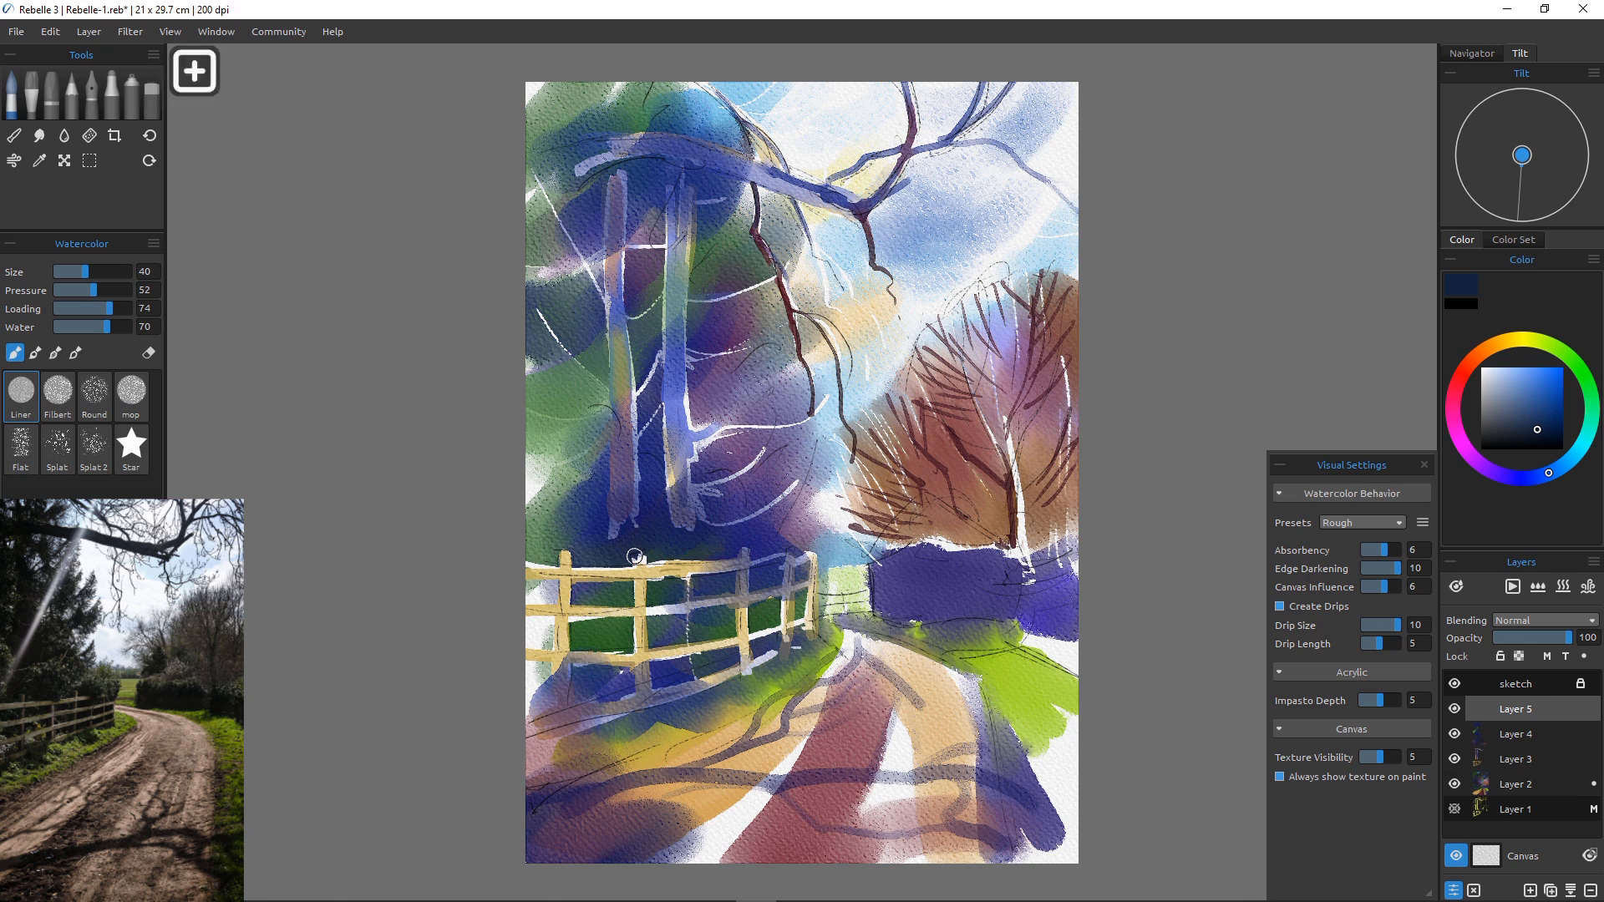
drag(639, 428, 636, 561)
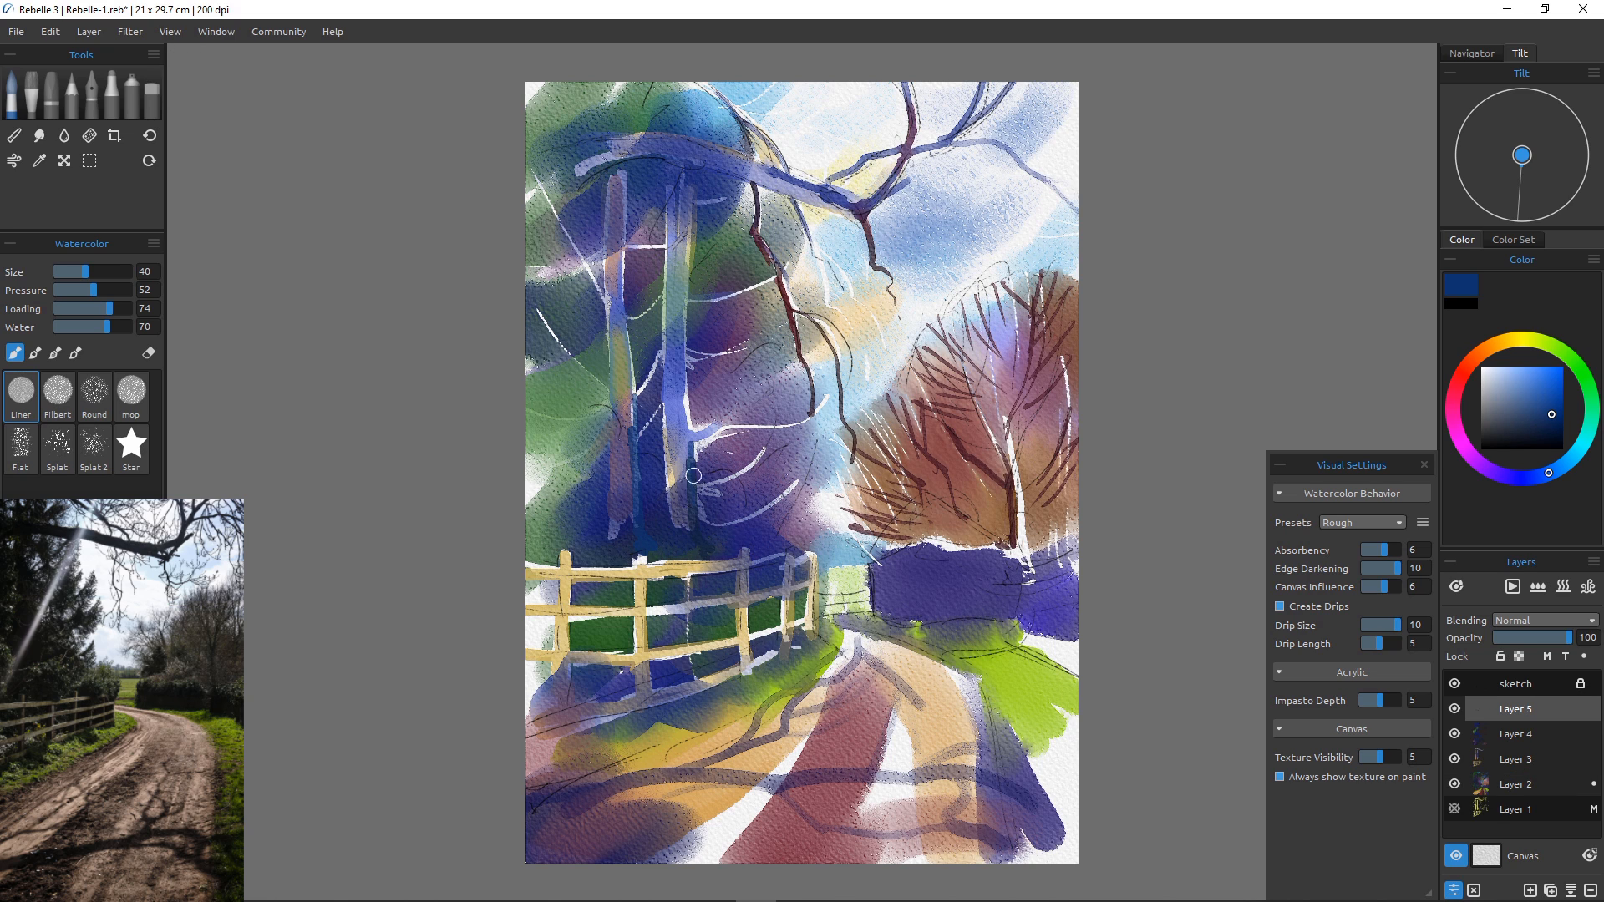
mouse_move(695, 477)
mouse_down()
mouse_move(809, 460)
mouse_move(701, 525)
mouse_up()
key(ctrl+z)
Paint curved dark navy branches on both sides of the two left trunks with water set to 33.
alt+click(677, 530)
click(80, 327)
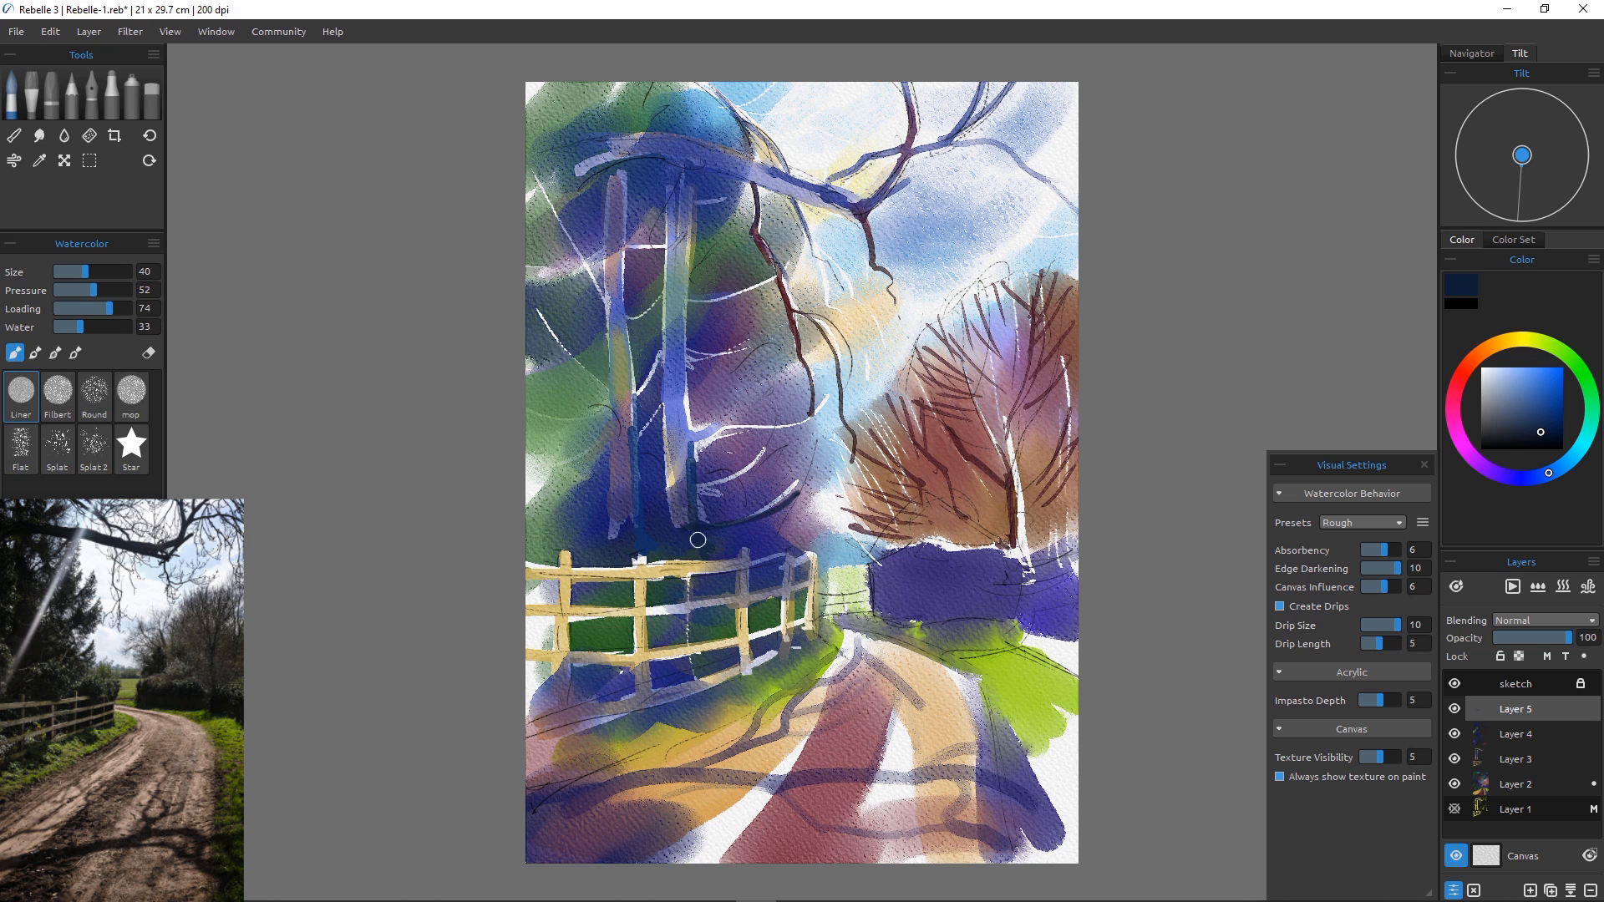
drag(794, 447, 699, 480)
drag(777, 386, 703, 423)
mouse_move(807, 355)
mouse_down()
mouse_move(683, 407)
mouse_move(493, 432)
mouse_up()
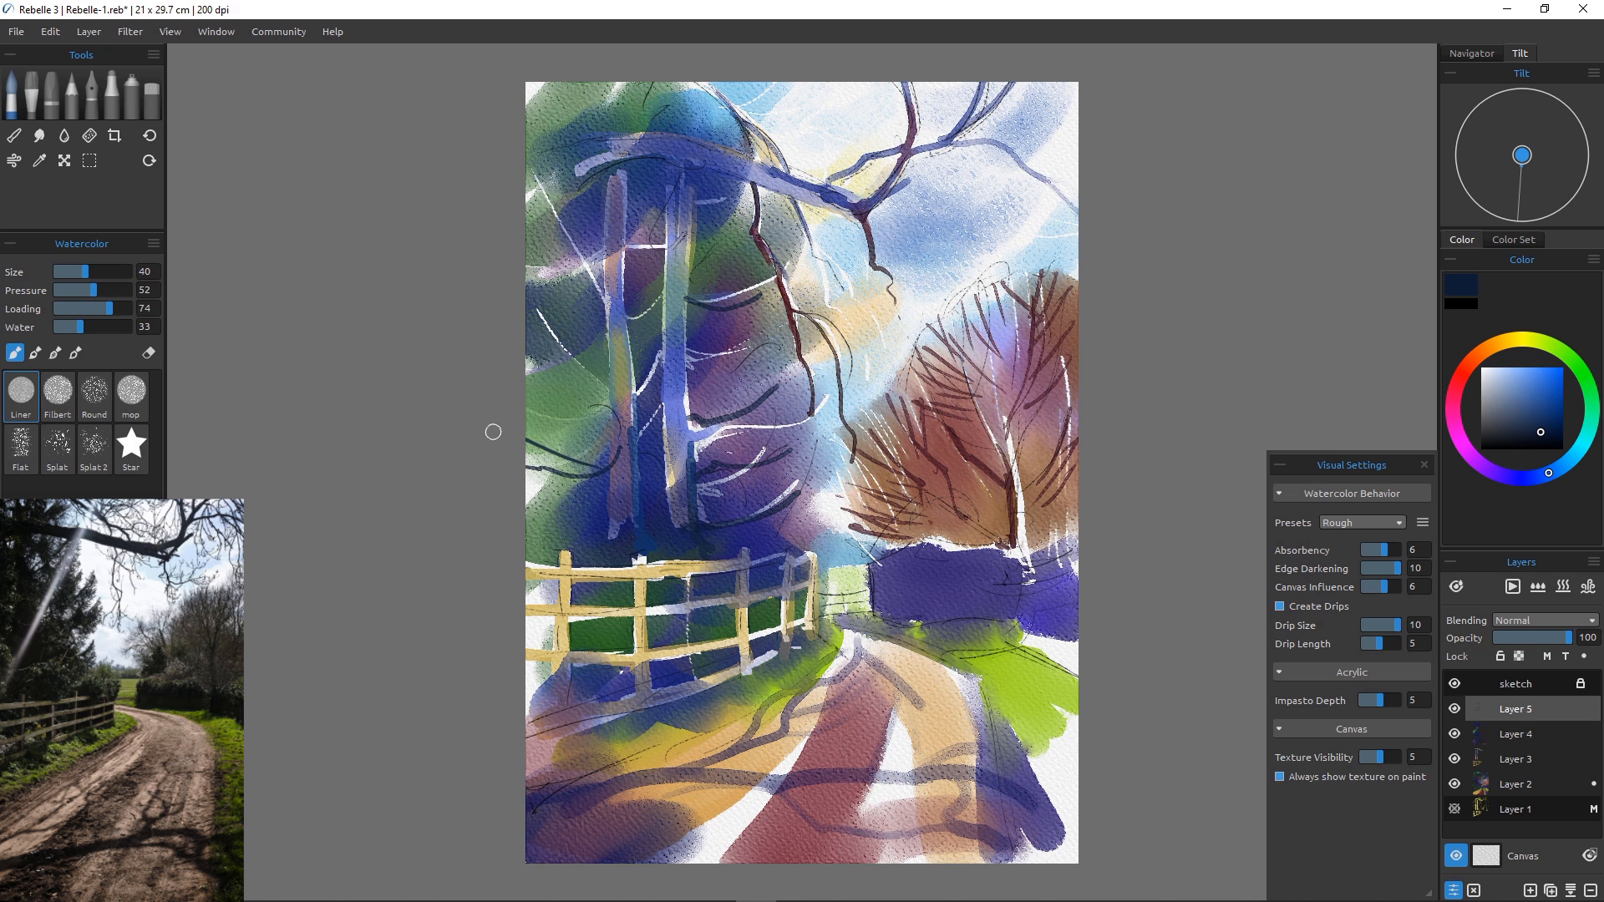
drag(616, 390, 517, 368)
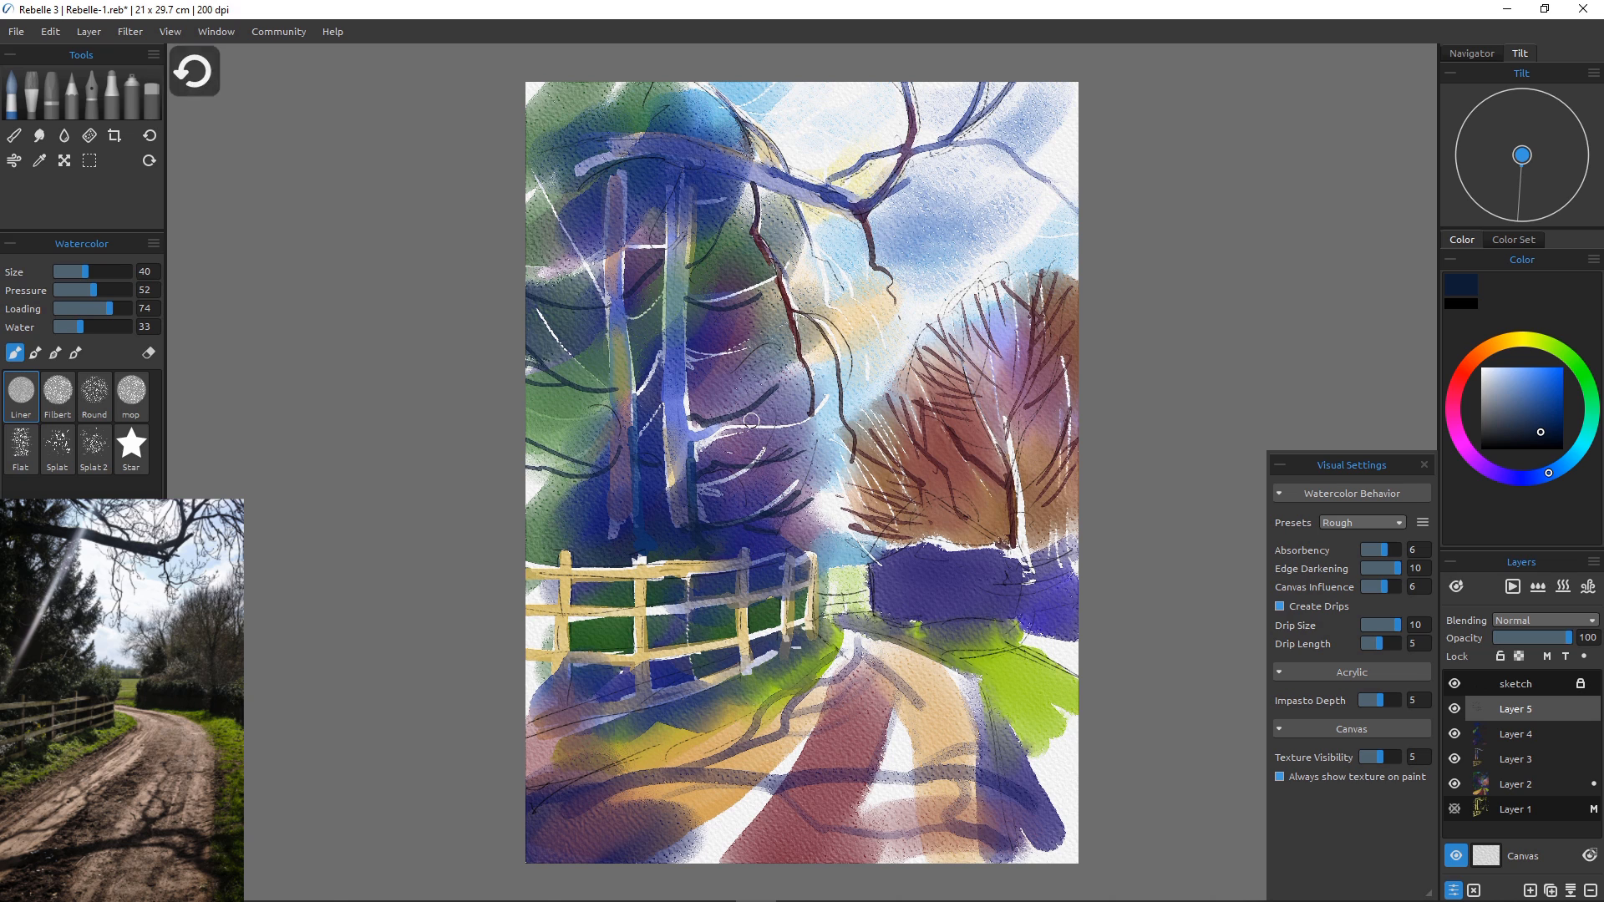
Undo the last branch strokes beside the trunks and add a dark navy stroke across the lane's near edge.
key(e)
key(e)
key(e)
key(e)
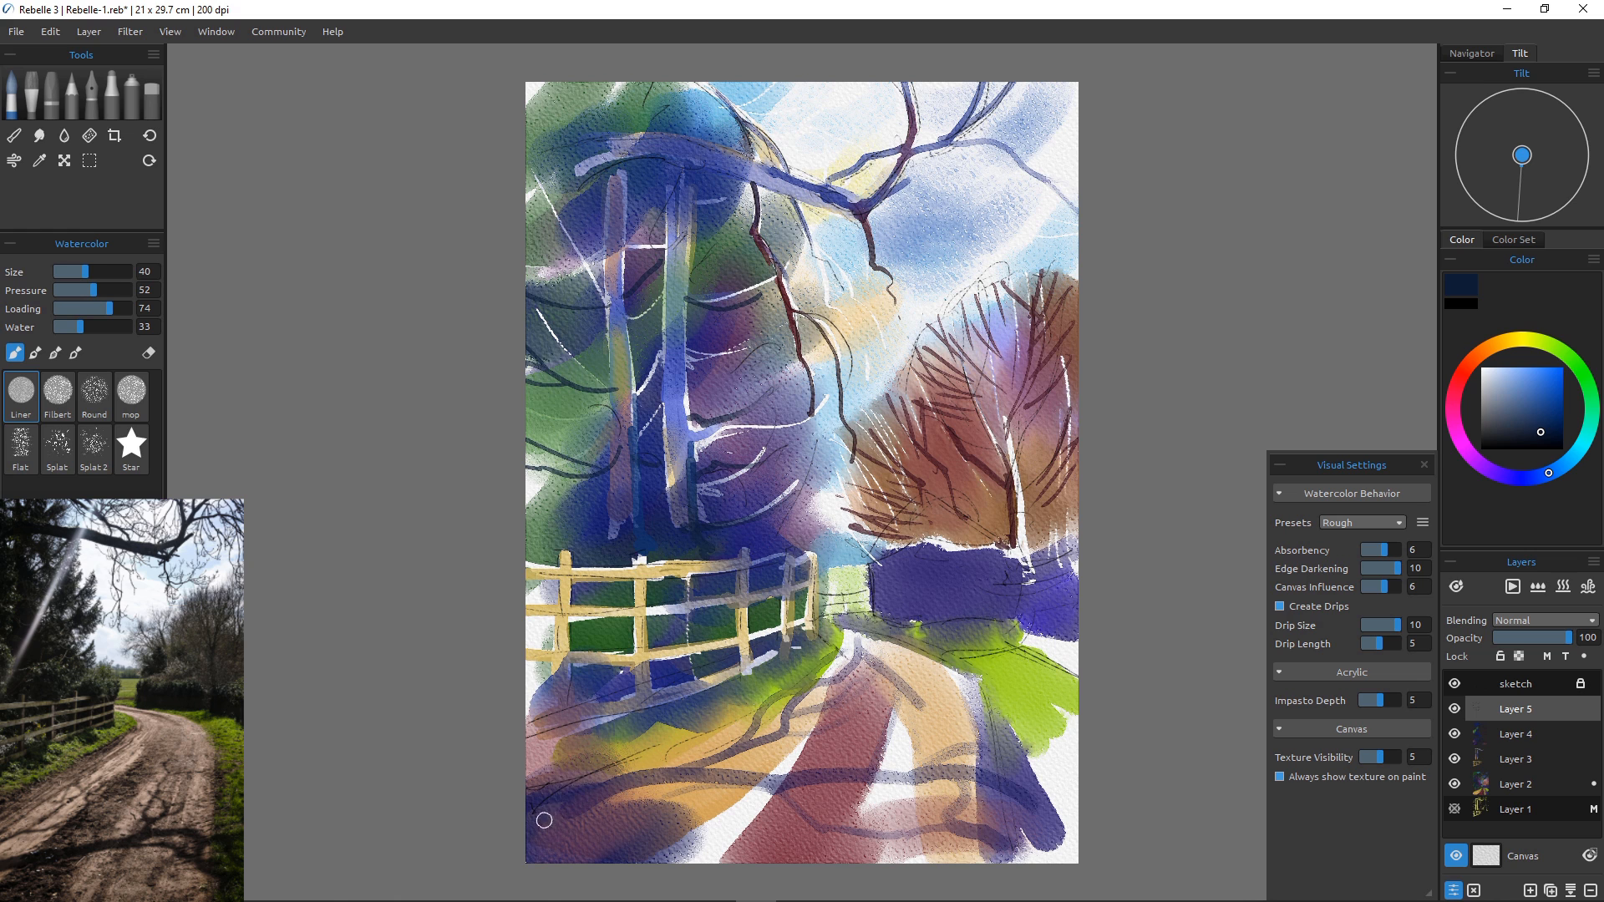
drag(939, 843, 1024, 825)
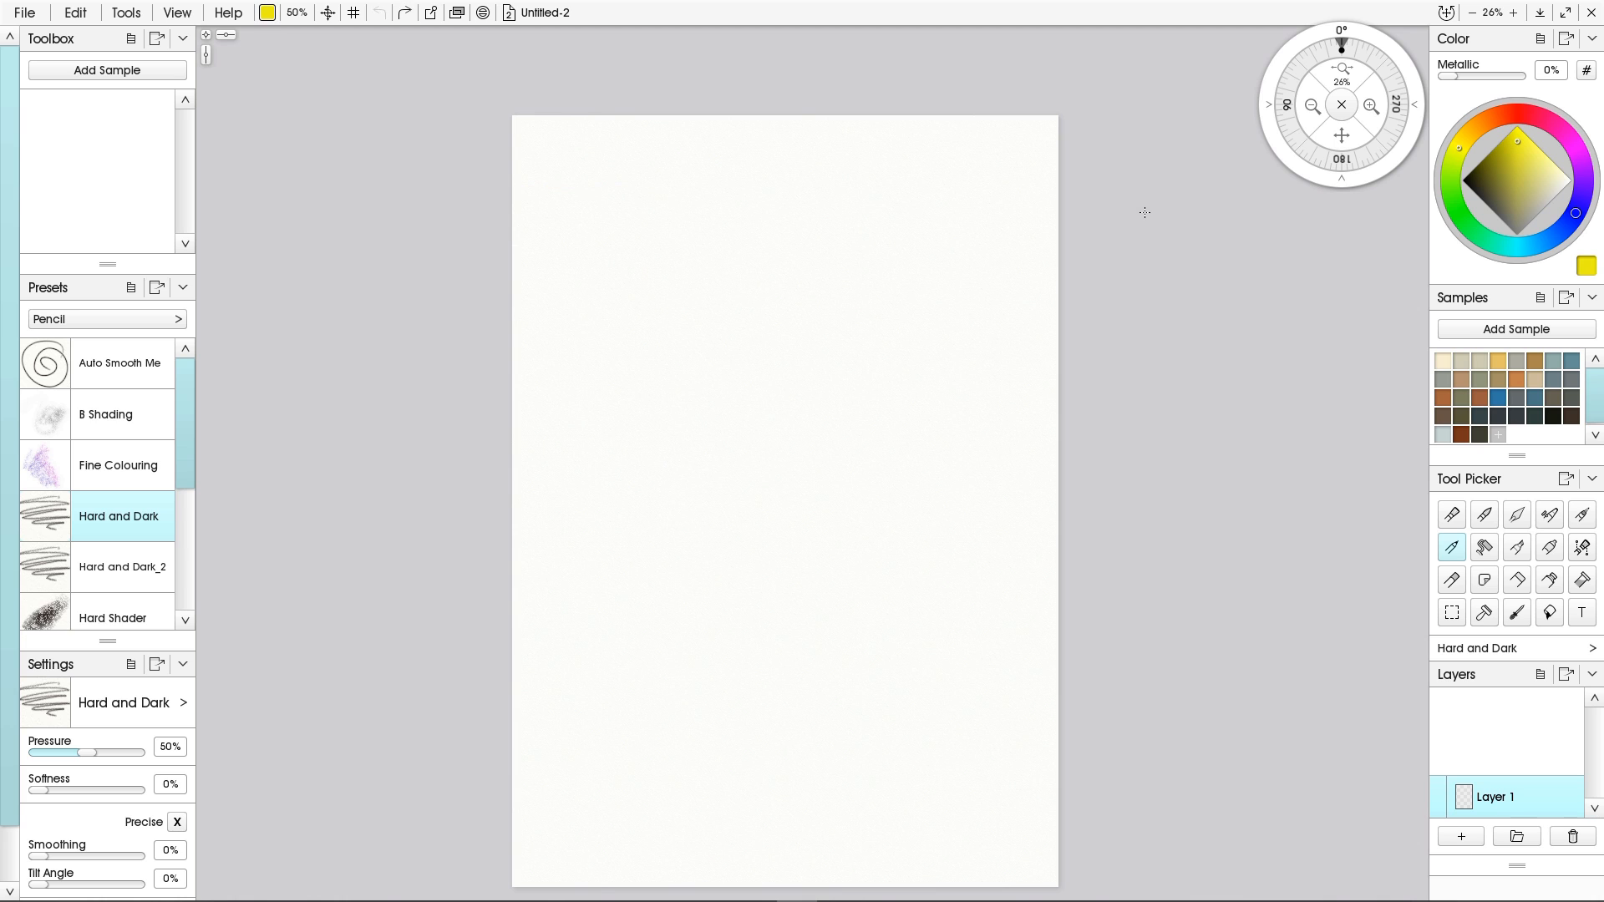
Switch to ArtRage and sketch the large overhead branch in black with the Hard and Dark pencil.
drag(560, 186, 649, 193)
drag(564, 196, 683, 199)
drag(677, 197, 777, 236)
drag(686, 198, 735, 218)
drag(739, 212, 813, 243)
drag(740, 214, 842, 259)
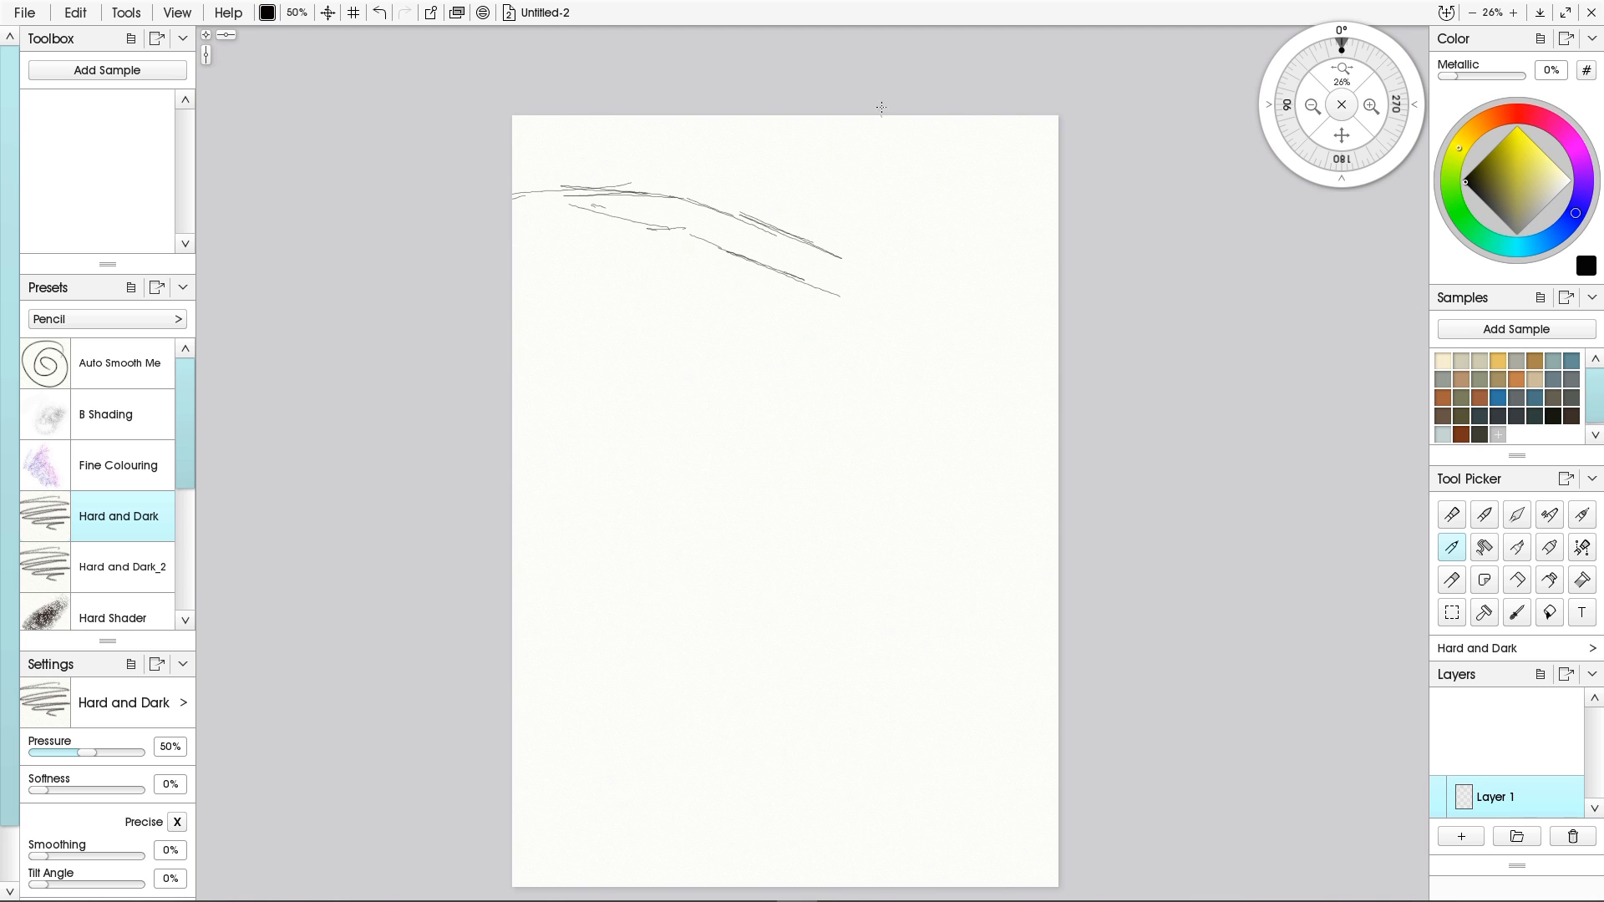
Sketch the forking upper branches and the thin twigs hanging from the overhead branch.
drag(882, 110, 915, 199)
drag(926, 216, 843, 299)
drag(895, 114, 928, 208)
mouse_move(1019, 114)
mouse_down()
mouse_move(924, 198)
mouse_move(1034, 310)
mouse_up()
drag(669, 115, 745, 207)
drag(764, 265, 792, 385)
drag(721, 167, 785, 214)
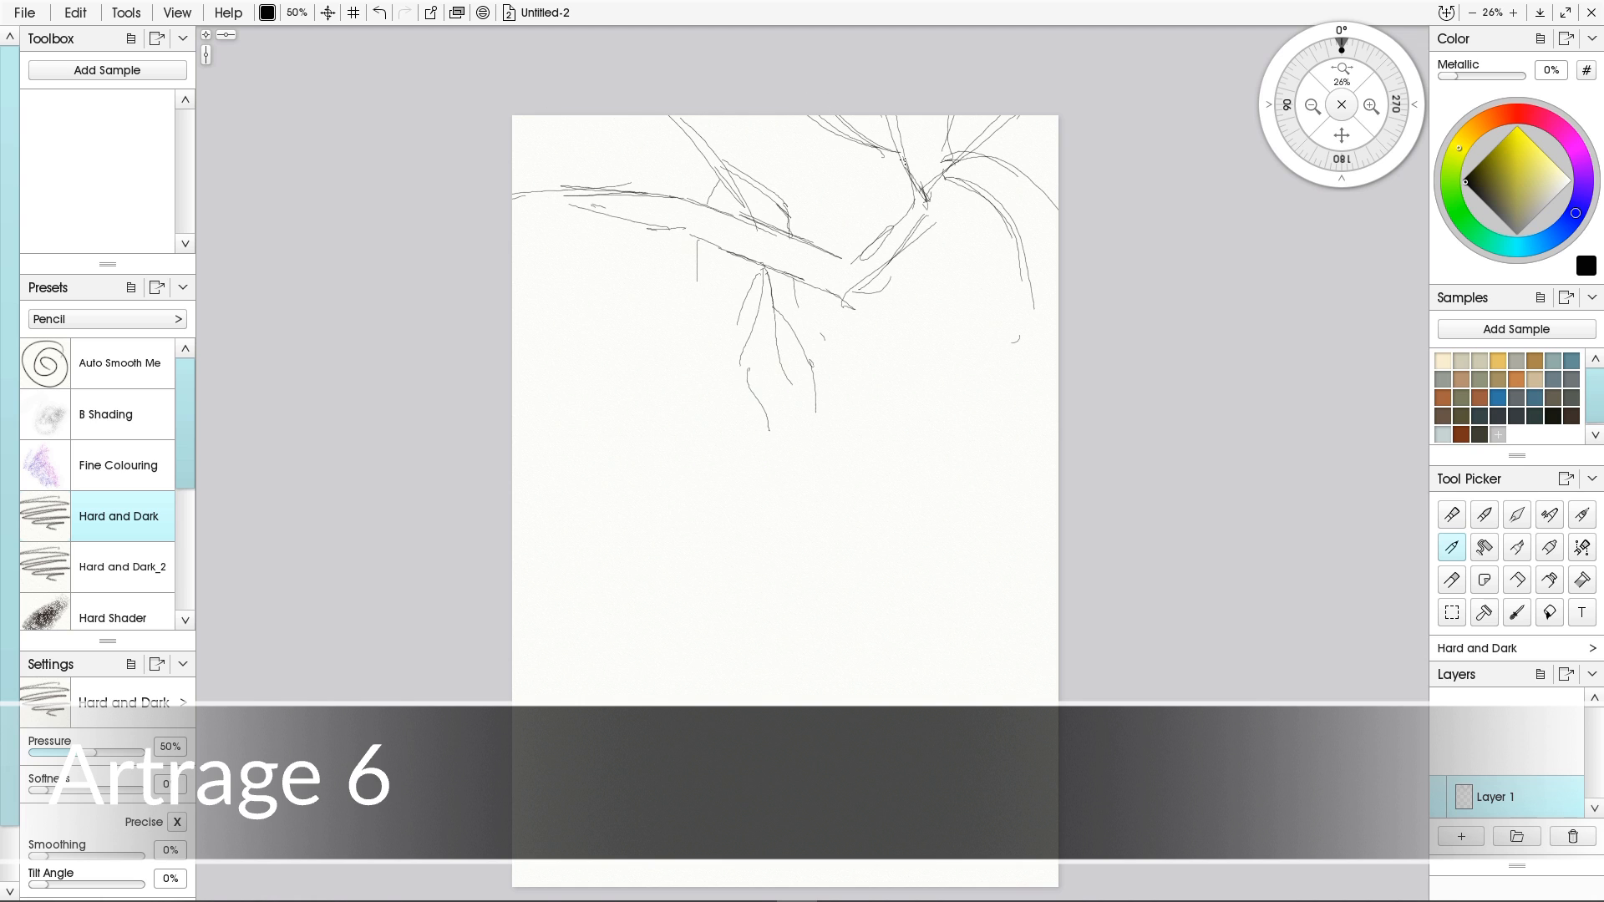
drag(979, 188, 998, 276)
drag(1003, 222, 1058, 249)
Sketch the tall vertical trunks of the left-hand trees below the overhead branch.
mouse_move(675, 234)
mouse_down()
mouse_move(660, 305)
mouse_move(689, 559)
mouse_up()
drag(712, 368, 717, 585)
drag(607, 268, 584, 535)
drag(572, 238, 599, 611)
drag(566, 462, 564, 558)
drag(561, 317, 565, 602)
Sketch the fence and lane edges, with the hedge and bare trees on the far side.
click(1452, 580)
mouse_move(576, 390)
mouse_down()
mouse_move(580, 507)
mouse_move(574, 418)
mouse_up()
click(1517, 580)
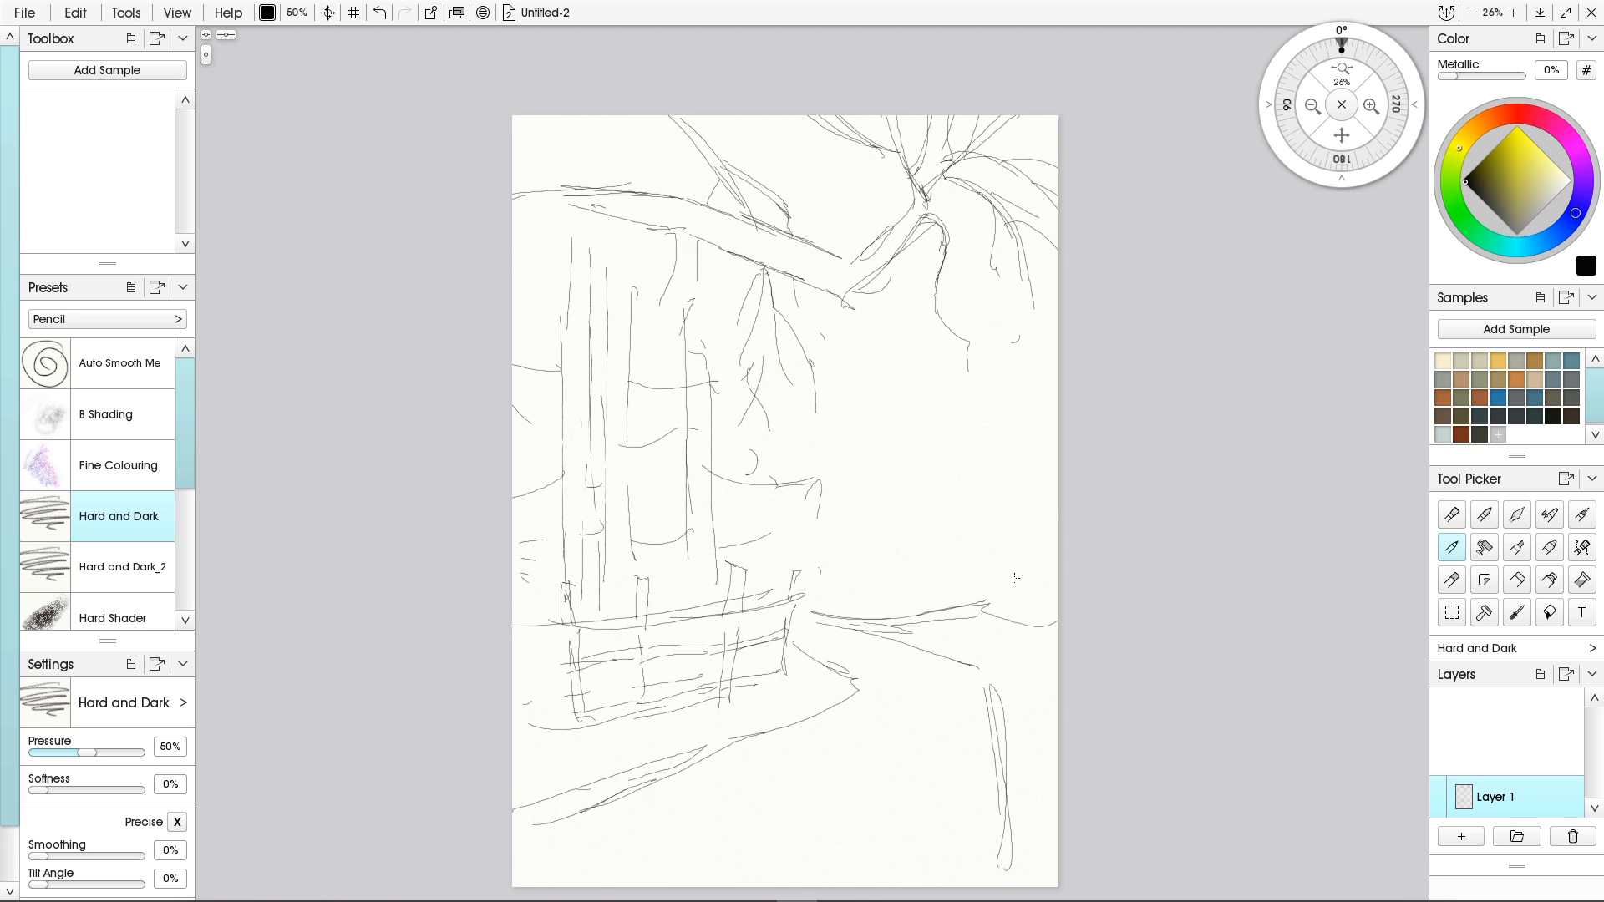
mouse_move(862, 483)
mouse_down()
mouse_move(987, 455)
mouse_move(990, 553)
mouse_up()
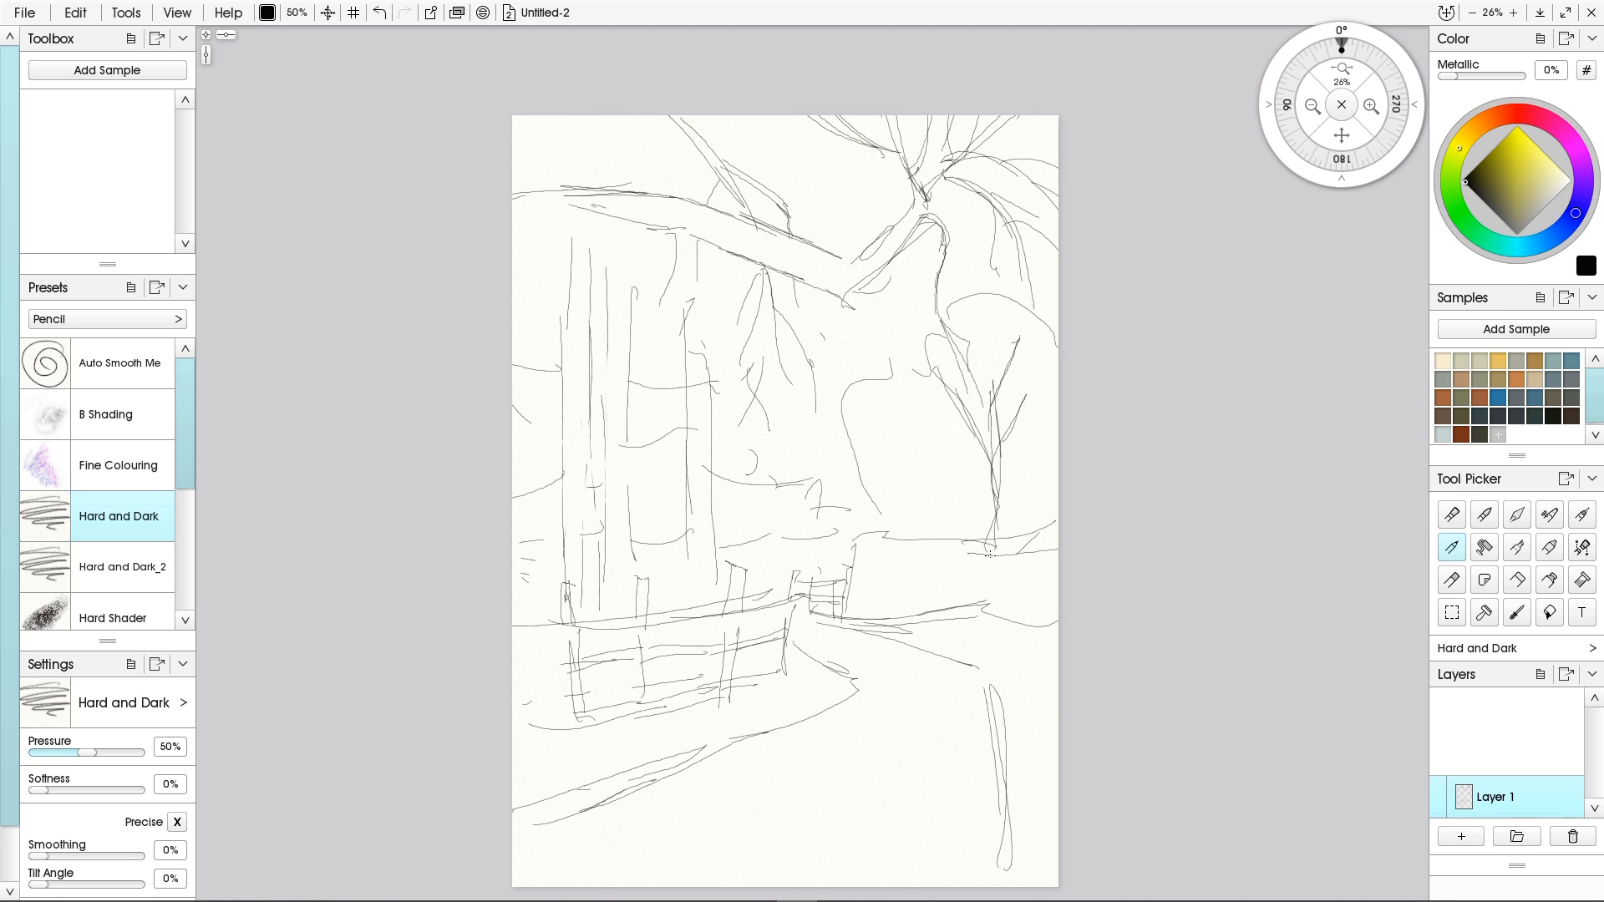
Rename the drawing's layer as sketch, lock it, and add a new layer for the paint.
double_click(1496, 798)
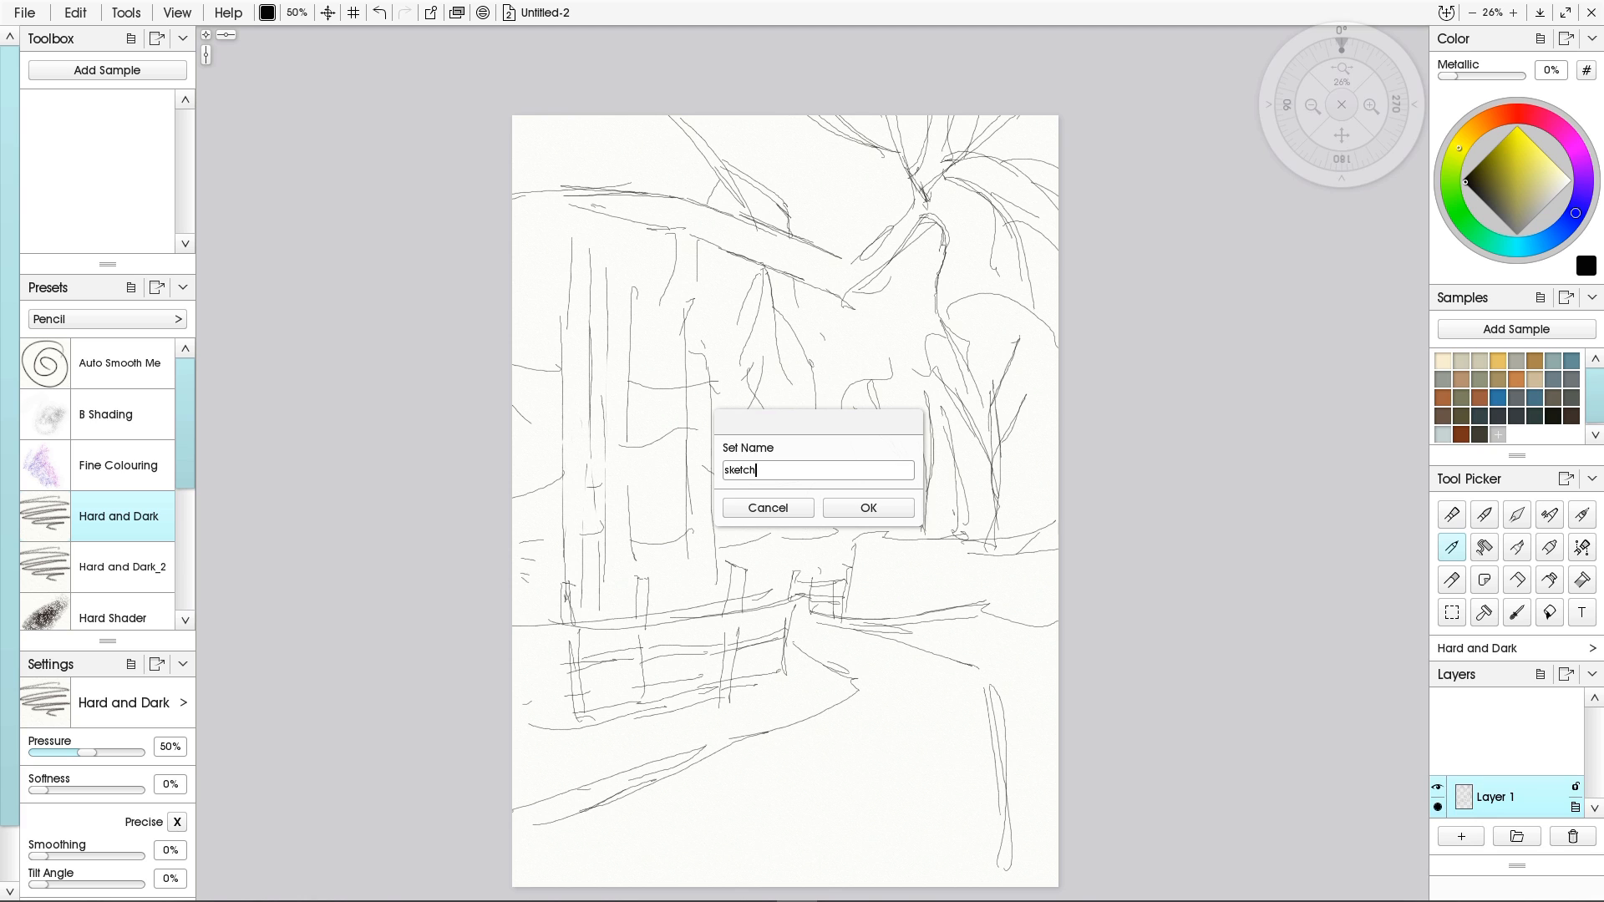
key(Return)
click(1575, 787)
click(1534, 811)
click(1461, 836)
click(1576, 765)
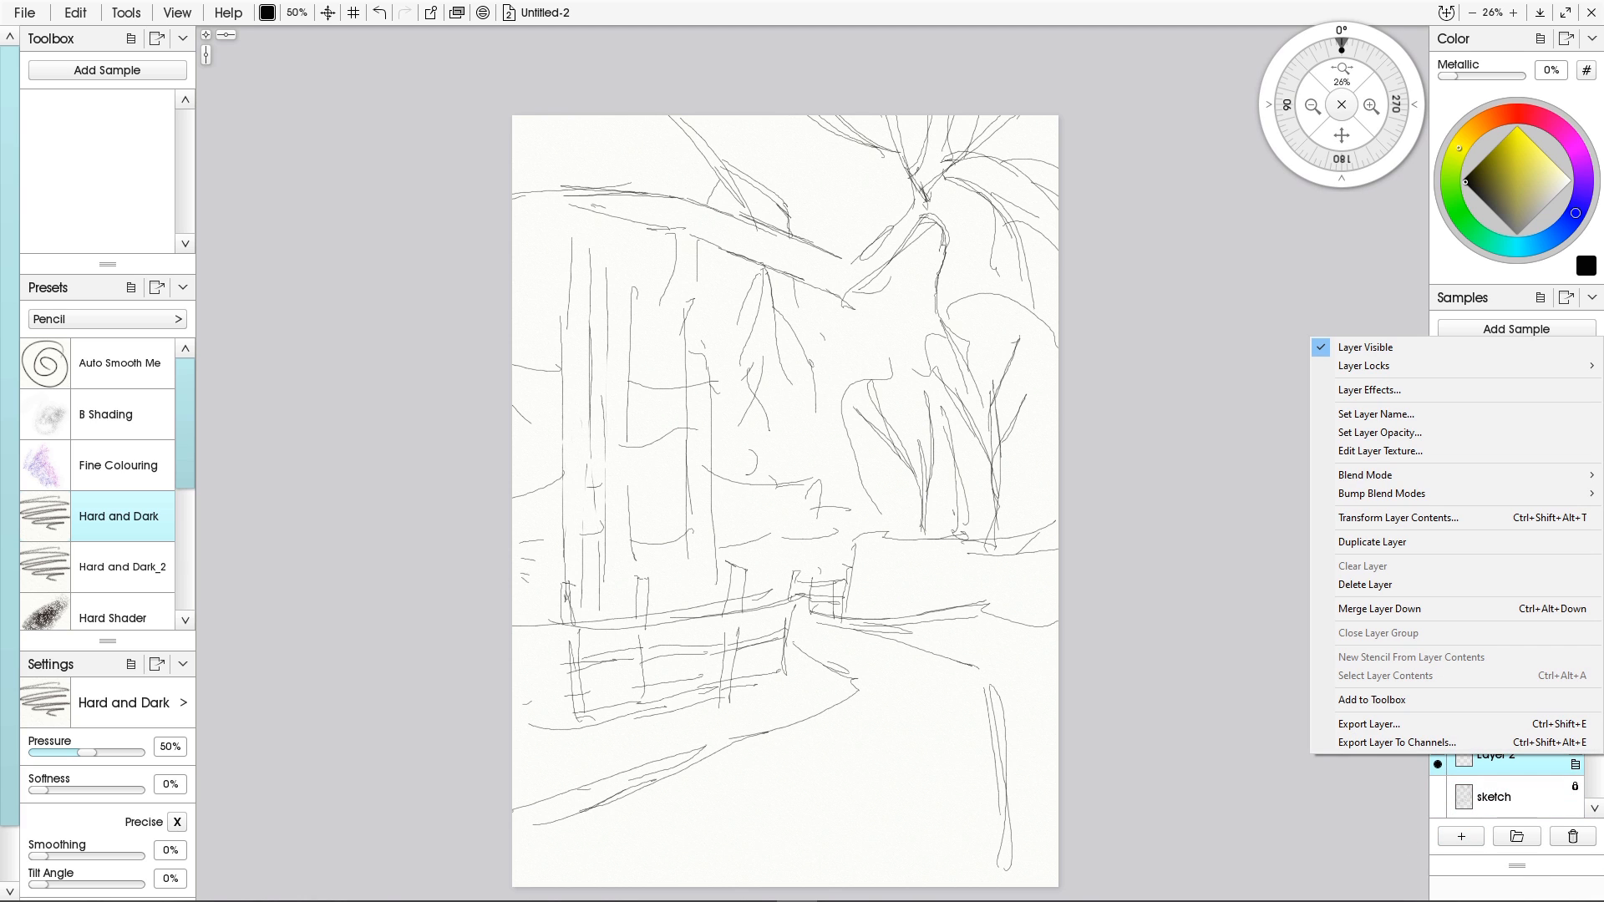
click(1215, 728)
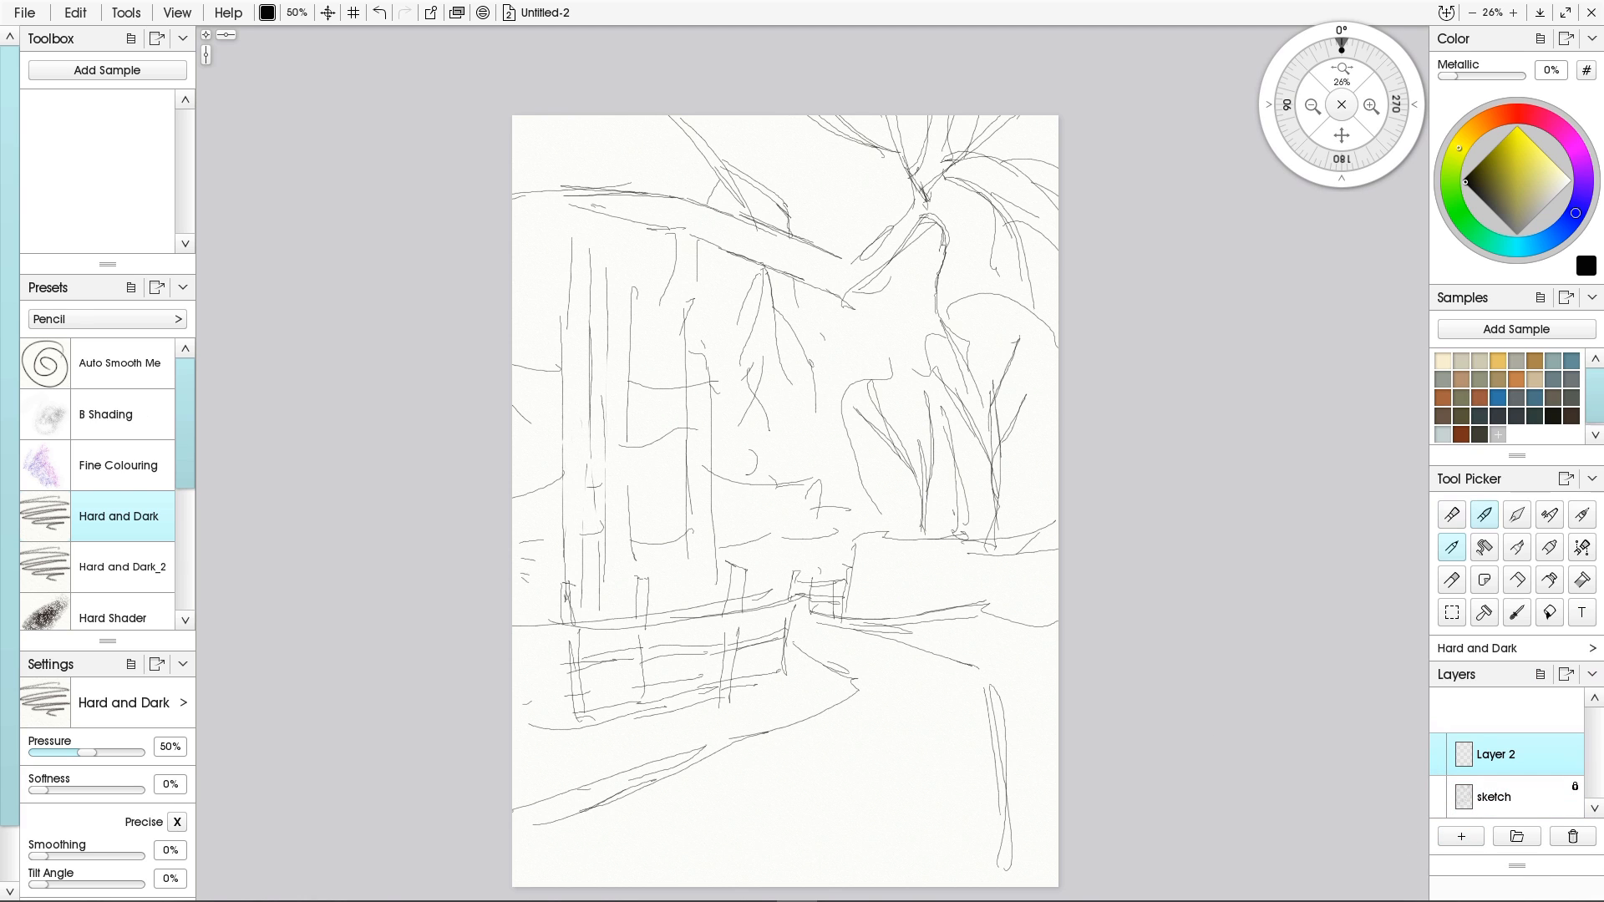
Paint the sky with soft blue and white washes using the Heavy Bleed watercolor preset.
click(1485, 514)
drag(185, 547, 185, 487)
click(112, 401)
click(1575, 213)
click(1544, 171)
click(1553, 238)
click(1536, 160)
mouse_move(1028, 139)
mouse_down()
mouse_move(986, 111)
mouse_move(960, 167)
mouse_move(885, 200)
mouse_move(1036, 351)
mouse_move(941, 269)
mouse_move(913, 287)
mouse_move(663, 205)
mouse_move(765, 245)
mouse_move(913, 250)
mouse_move(809, 287)
mouse_move(1117, 512)
mouse_up()
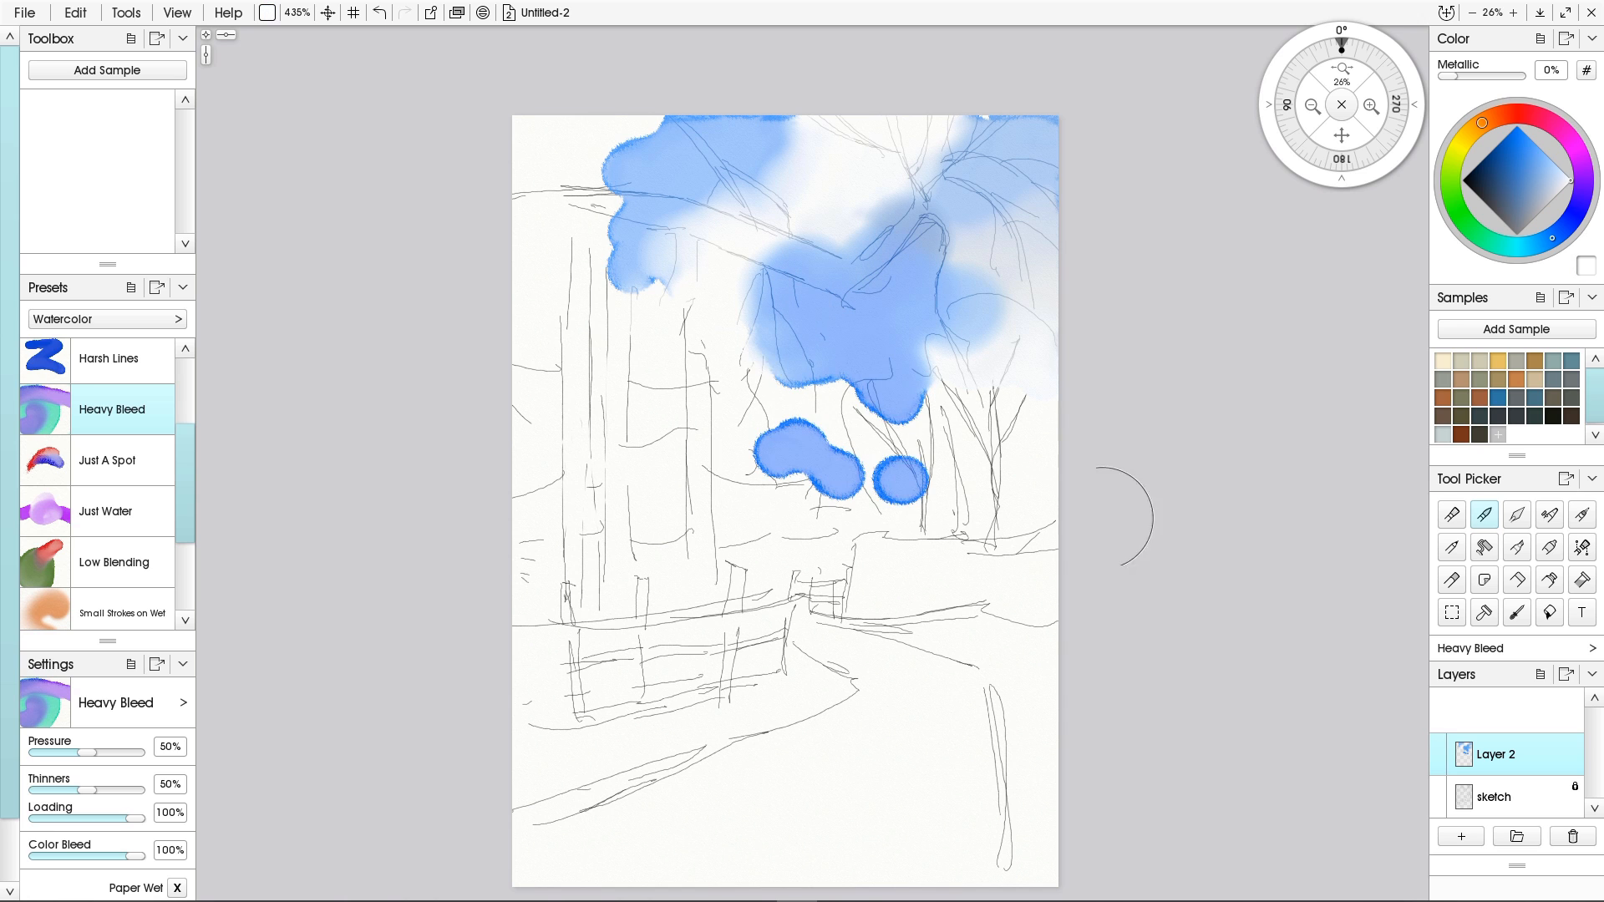
drag(874, 371, 984, 327)
mouse_move(819, 261)
mouse_down()
mouse_move(735, 275)
mouse_move(773, 346)
mouse_move(769, 469)
mouse_up()
Wash muted grey and green patches behind the left-hand trunks.
click(1508, 143)
click(1490, 162)
click(1495, 159)
click(1510, 144)
mouse_move(755, 408)
mouse_down()
mouse_move(749, 467)
mouse_move(777, 468)
mouse_move(679, 572)
mouse_move(741, 588)
mouse_up()
click(1451, 190)
click(1477, 178)
Wash pink patches across the lower middle of the left-hand tree mass.
click(1573, 142)
drag(731, 529, 725, 581)
click(1492, 162)
mouse_move(702, 518)
mouse_down()
mouse_move(739, 619)
mouse_move(789, 628)
mouse_up()
mouse_move(678, 410)
mouse_down()
mouse_move(562, 466)
mouse_move(681, 340)
mouse_move(570, 638)
mouse_up()
Wash blue-violet over the left-hand tree mass and the area behind the fence.
click(1543, 205)
click(1570, 222)
click(1495, 148)
drag(622, 541, 823, 660)
mouse_move(556, 660)
mouse_down()
mouse_move(726, 188)
mouse_move(718, 489)
mouse_up()
Wash the right-hand bare trees with blue-violet along the crown and pink through the lower part.
drag(956, 376, 887, 445)
click(1555, 123)
click(1545, 168)
mouse_move(1024, 426)
mouse_down()
mouse_move(877, 522)
mouse_move(1036, 497)
mouse_up()
Wash blue-violet over the hedge beneath the right-hand trees.
click(1574, 216)
click(1468, 174)
mouse_move(977, 589)
mouse_down()
mouse_move(1041, 597)
mouse_move(932, 597)
mouse_move(1037, 595)
mouse_up()
Wash bright yellow-green over the grass verges on both sides of the lane.
click(1494, 148)
click(1454, 156)
click(1520, 134)
mouse_move(1036, 656)
mouse_down()
mouse_move(903, 666)
mouse_move(444, 763)
mouse_up()
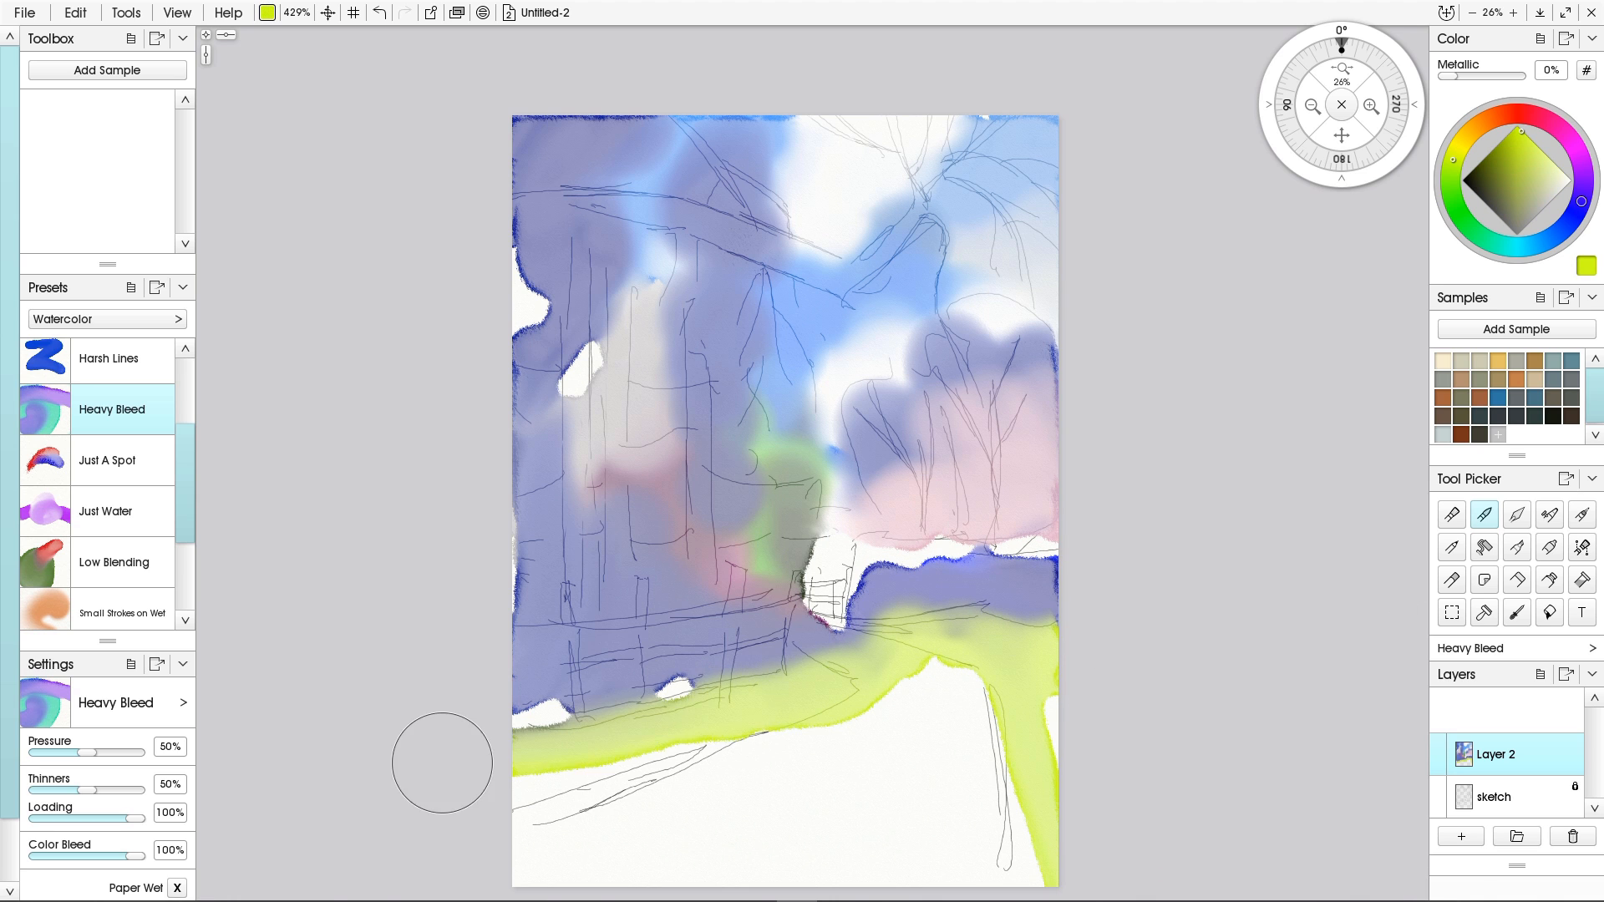
drag(760, 689, 513, 785)
Wash the lane in pale orange and spread dark brown strokes across its foreground.
click(1494, 117)
click(1548, 160)
drag(940, 709, 1003, 869)
drag(919, 718, 814, 864)
click(1478, 164)
drag(902, 752, 852, 869)
drag(844, 764, 526, 873)
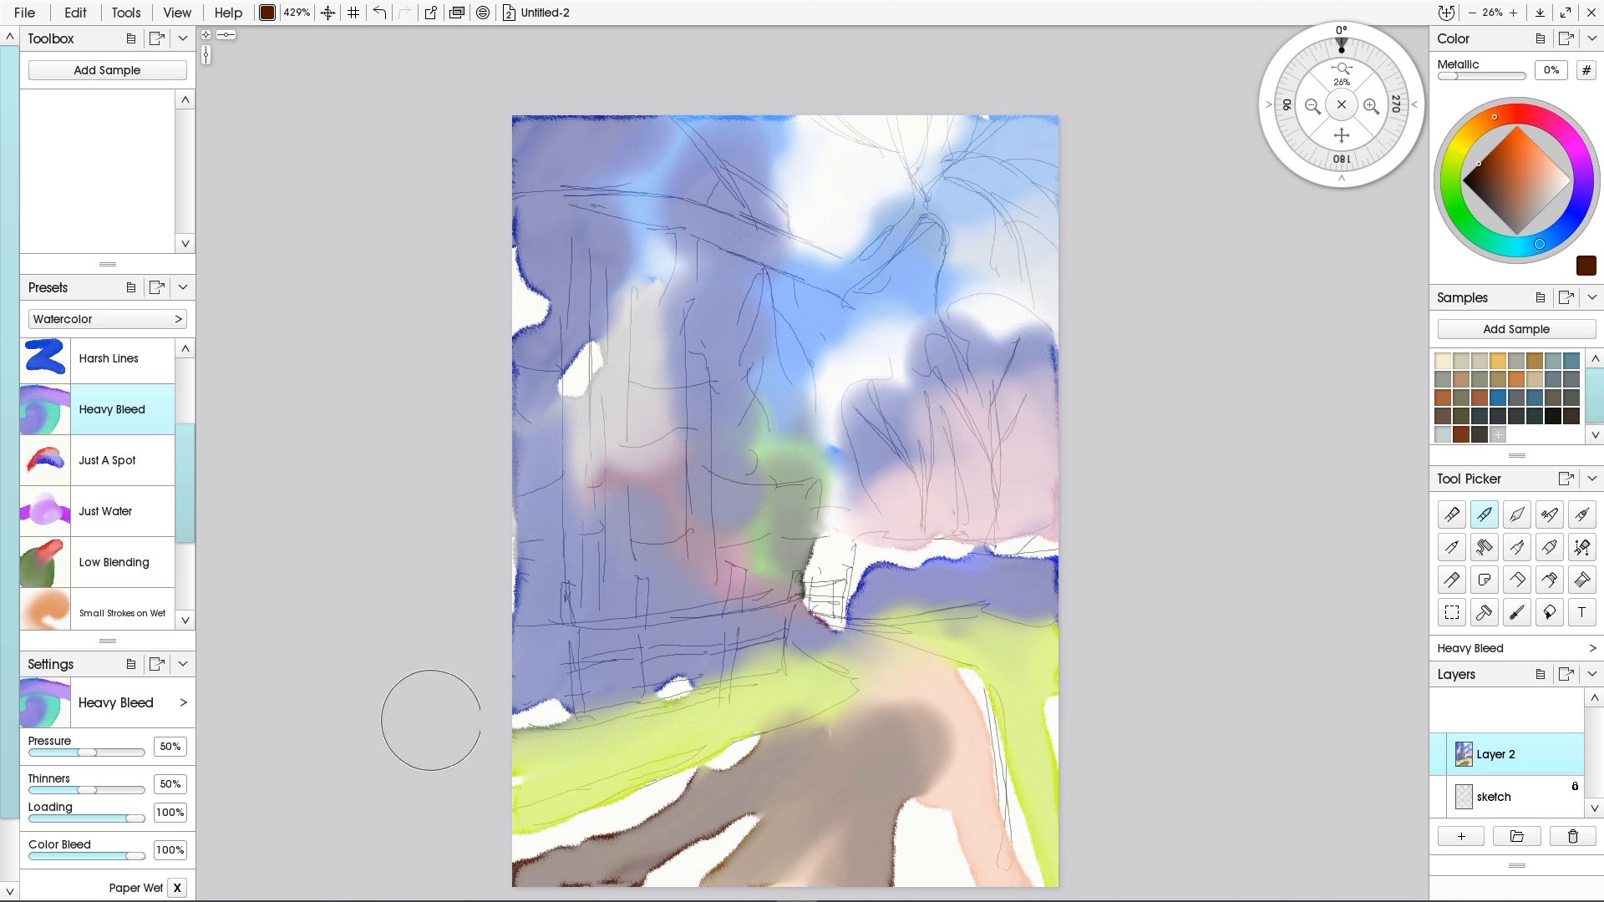
Lift out the overhanging branch and its forked twigs from the wash with the Putty Eraser.
click(1517, 580)
mouse_move(694, 213)
mouse_down()
mouse_move(834, 260)
mouse_move(622, 213)
mouse_move(745, 230)
mouse_up()
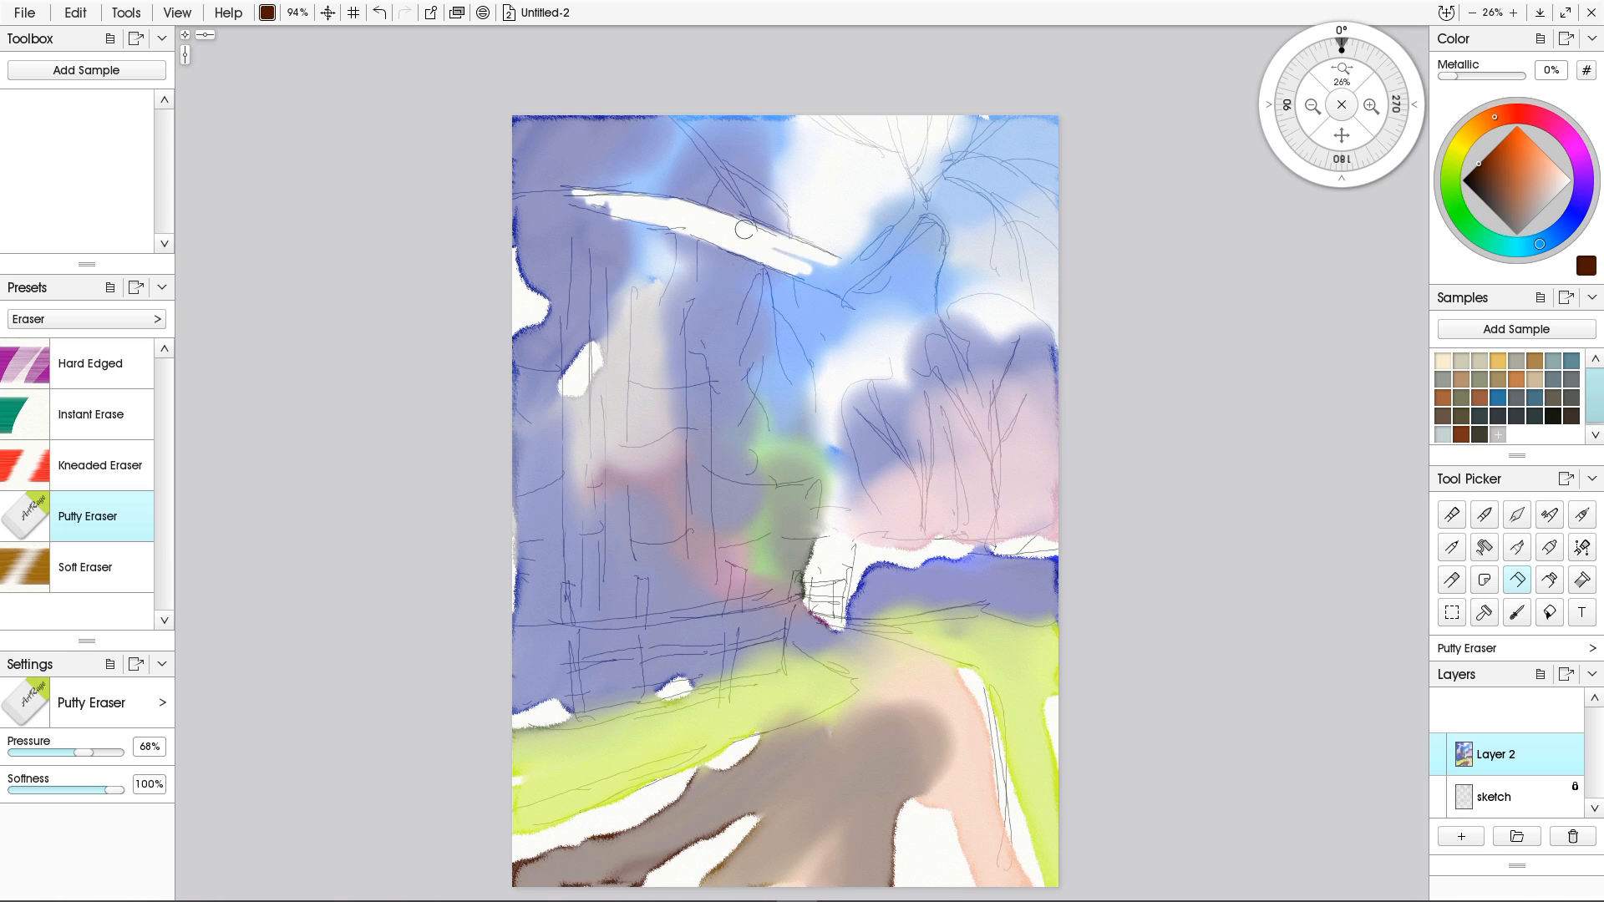
mouse_move(923, 208)
mouse_down()
mouse_move(930, 314)
mouse_move(946, 262)
mouse_up()
key(ctrl+z)
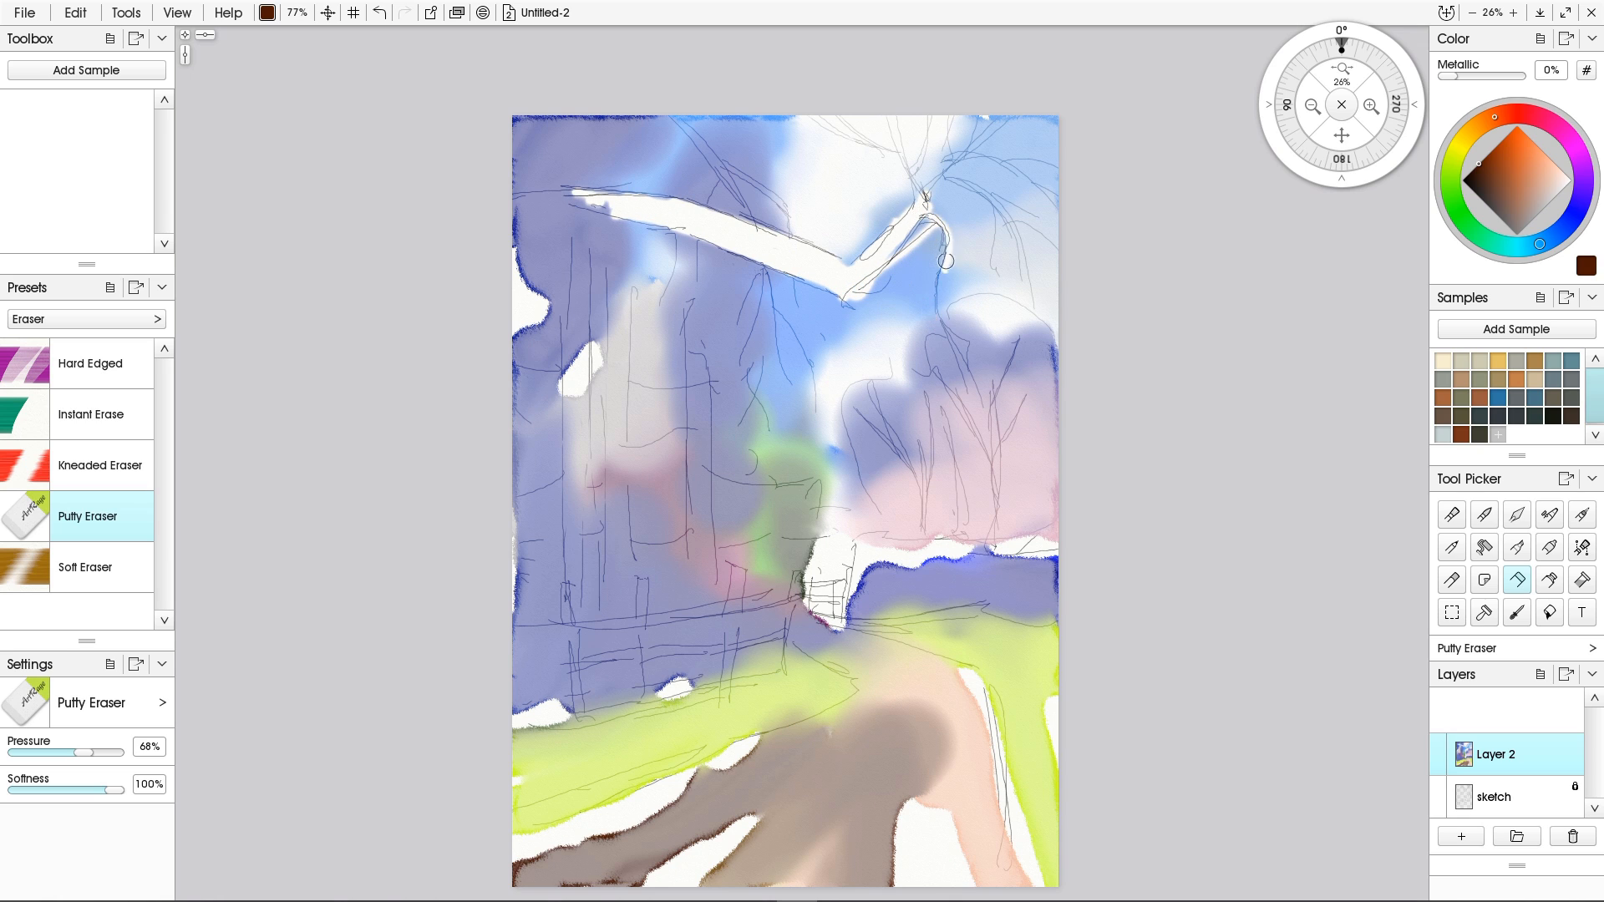
Lift out the three upright tree trunks from the blue-violet wash beneath the overhanging branch.
drag(697, 238, 703, 535)
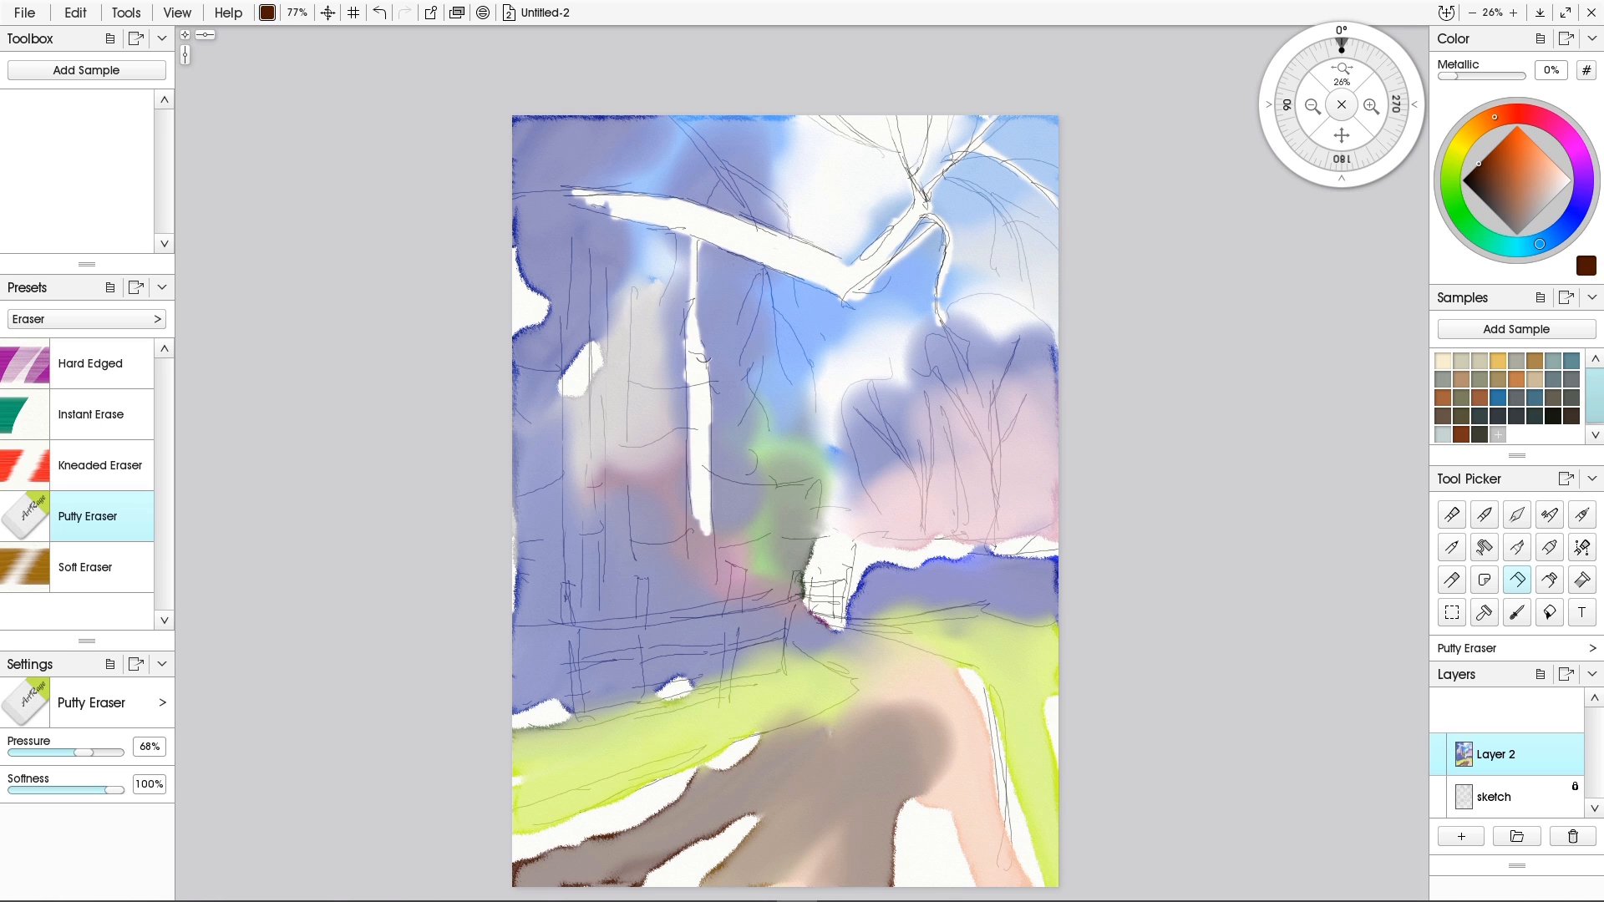
drag(622, 271, 624, 554)
drag(575, 242, 577, 477)
drag(568, 221, 573, 368)
drag(577, 435, 581, 597)
Lift out the fence rails and posts, using the Putty, Kneaded and Hard Edged erasers.
drag(514, 618, 725, 610)
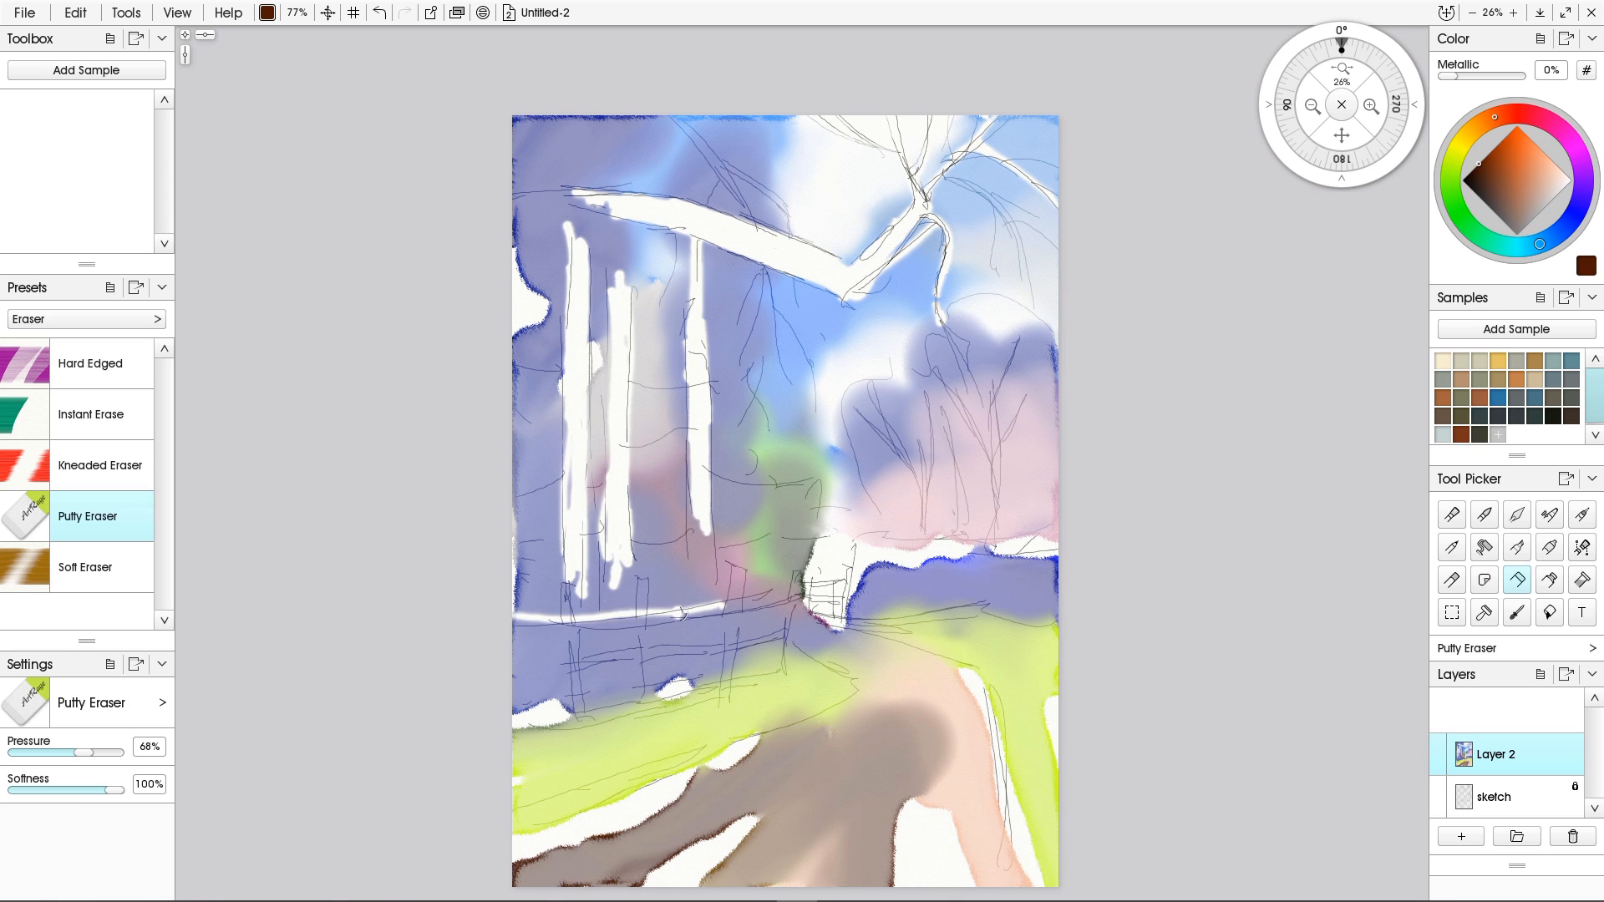
click(101, 466)
drag(514, 611, 801, 595)
click(100, 364)
drag(740, 569, 727, 690)
drag(643, 577, 642, 702)
mouse_move(513, 668)
mouse_down()
mouse_move(789, 639)
mouse_move(628, 702)
mouse_up()
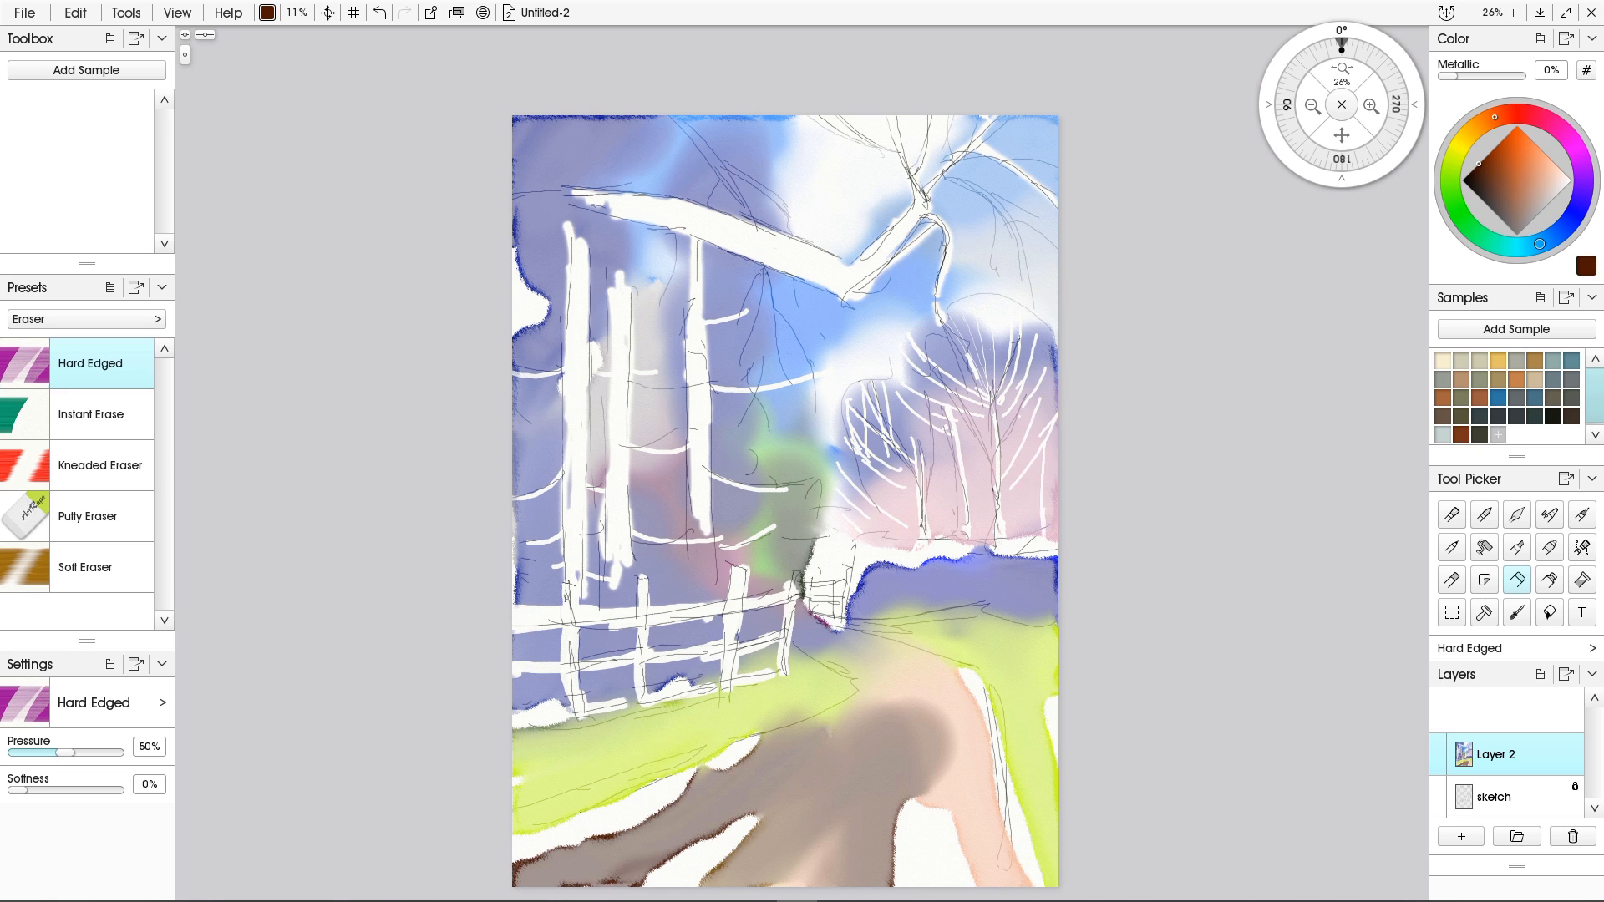
Add a new layer above the washes and choose the Low Blending watercolor preset.
click(1461, 837)
click(1485, 515)
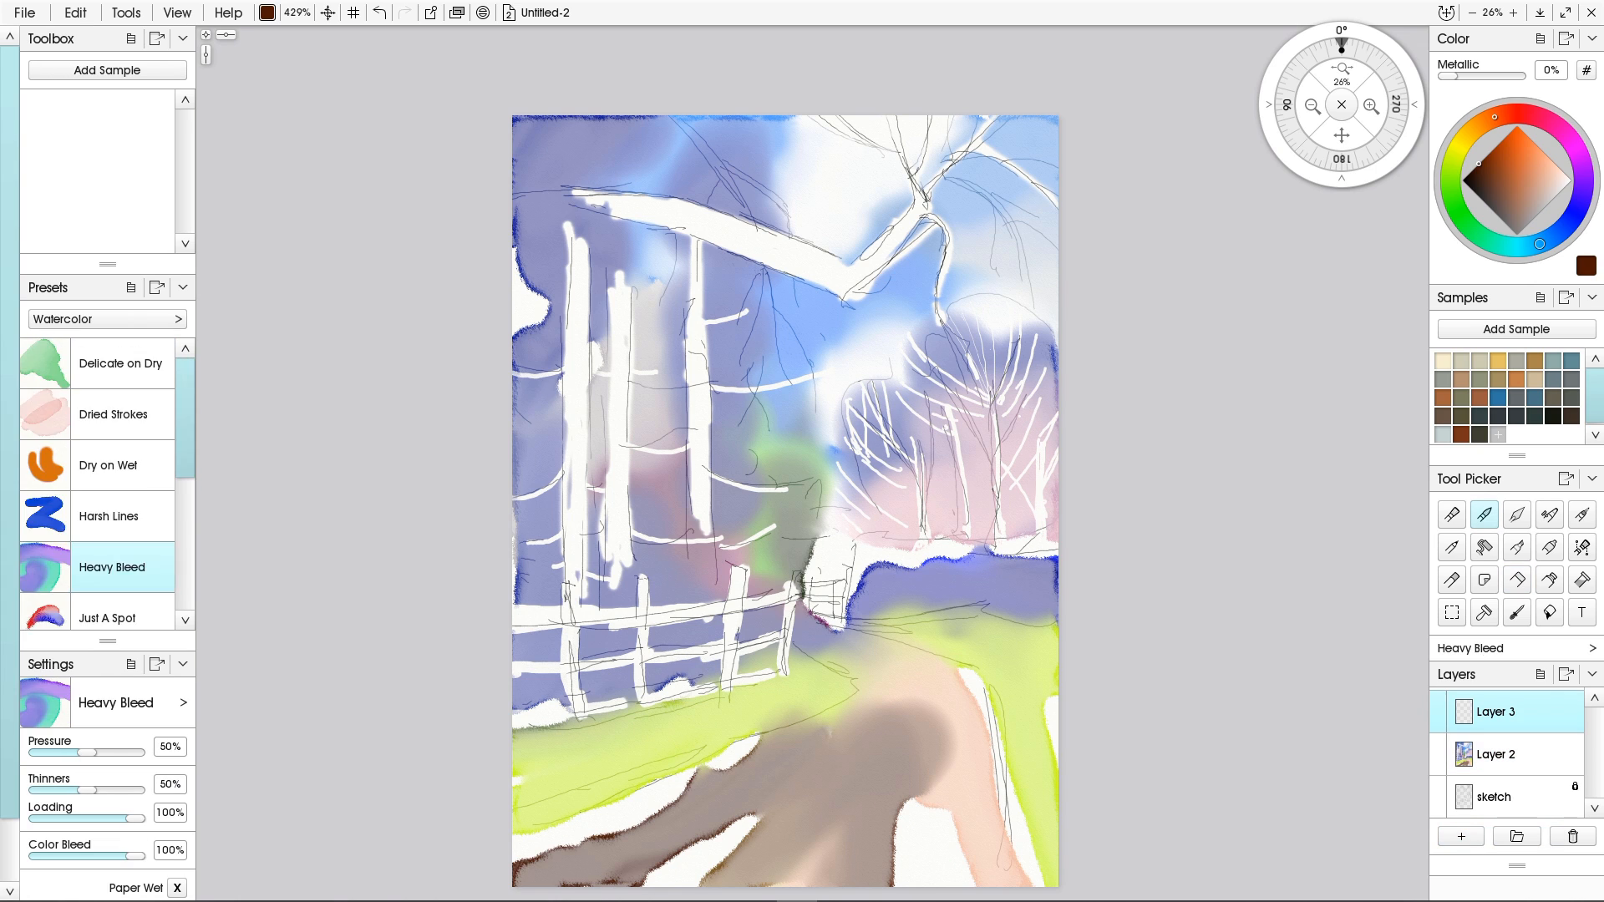
scroll(117, 518, down, 4)
click(114, 524)
drag(729, 127, 687, 180)
key(ctrl+z)
alt+click(710, 149)
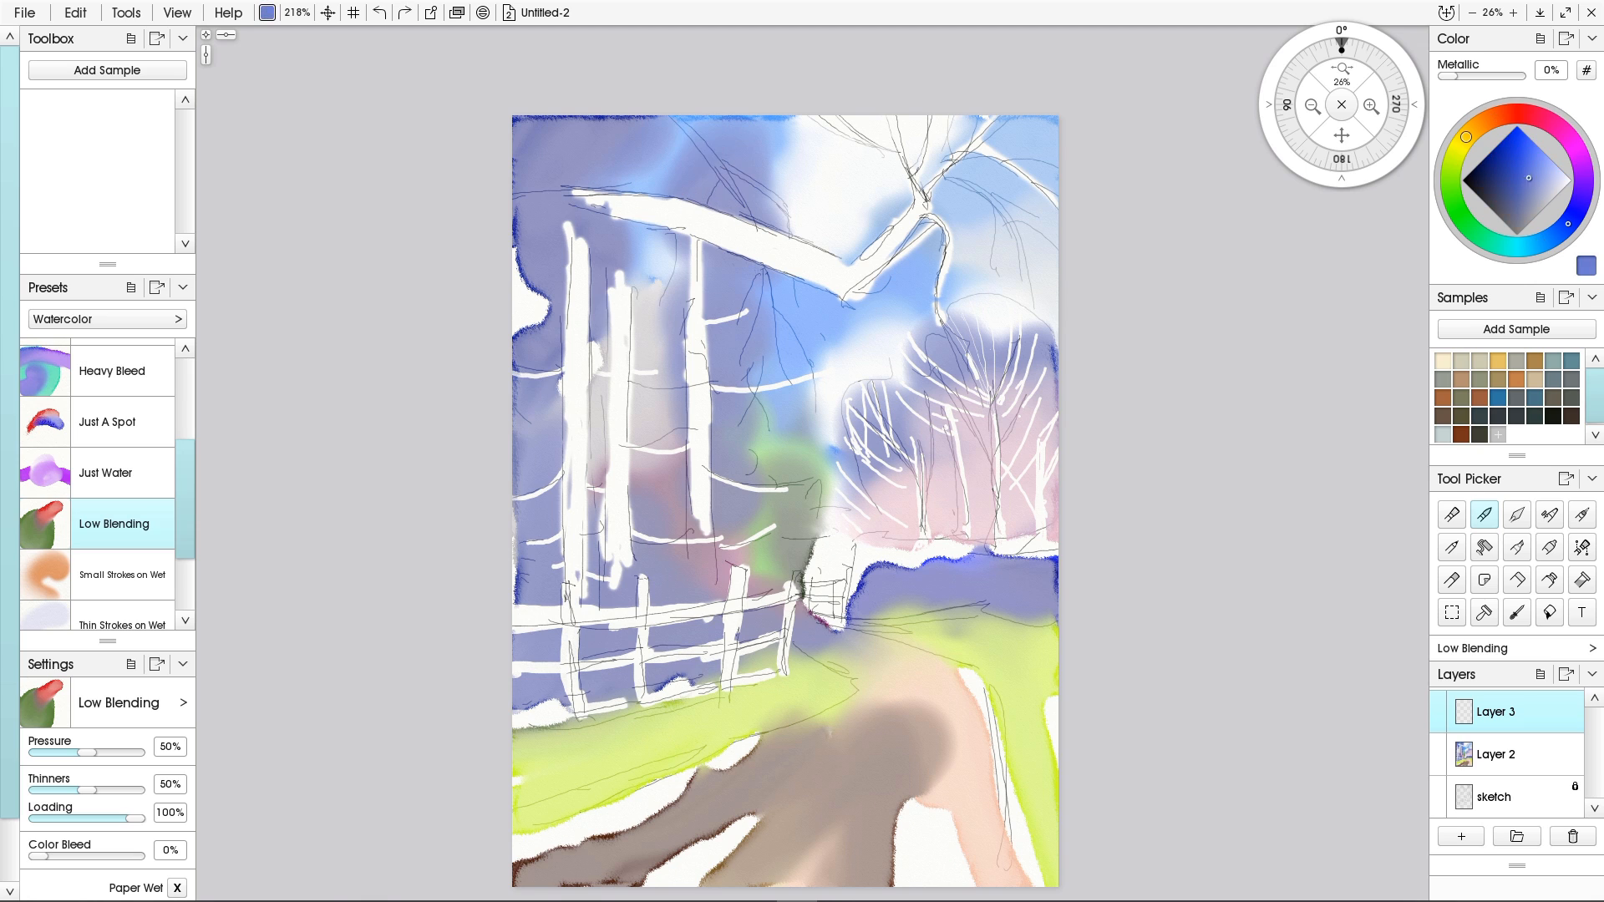
mouse_move(741, 127)
mouse_down()
mouse_move(725, 211)
mouse_move(703, 159)
mouse_move(634, 159)
mouse_move(772, 219)
mouse_up()
click(665, 215)
click(1475, 129)
click(1502, 161)
drag(685, 127, 631, 158)
key(ctrl+z)
key(ctrl+z)
key(ctrl+z)
key(ctrl+z)
key(ctrl+z)
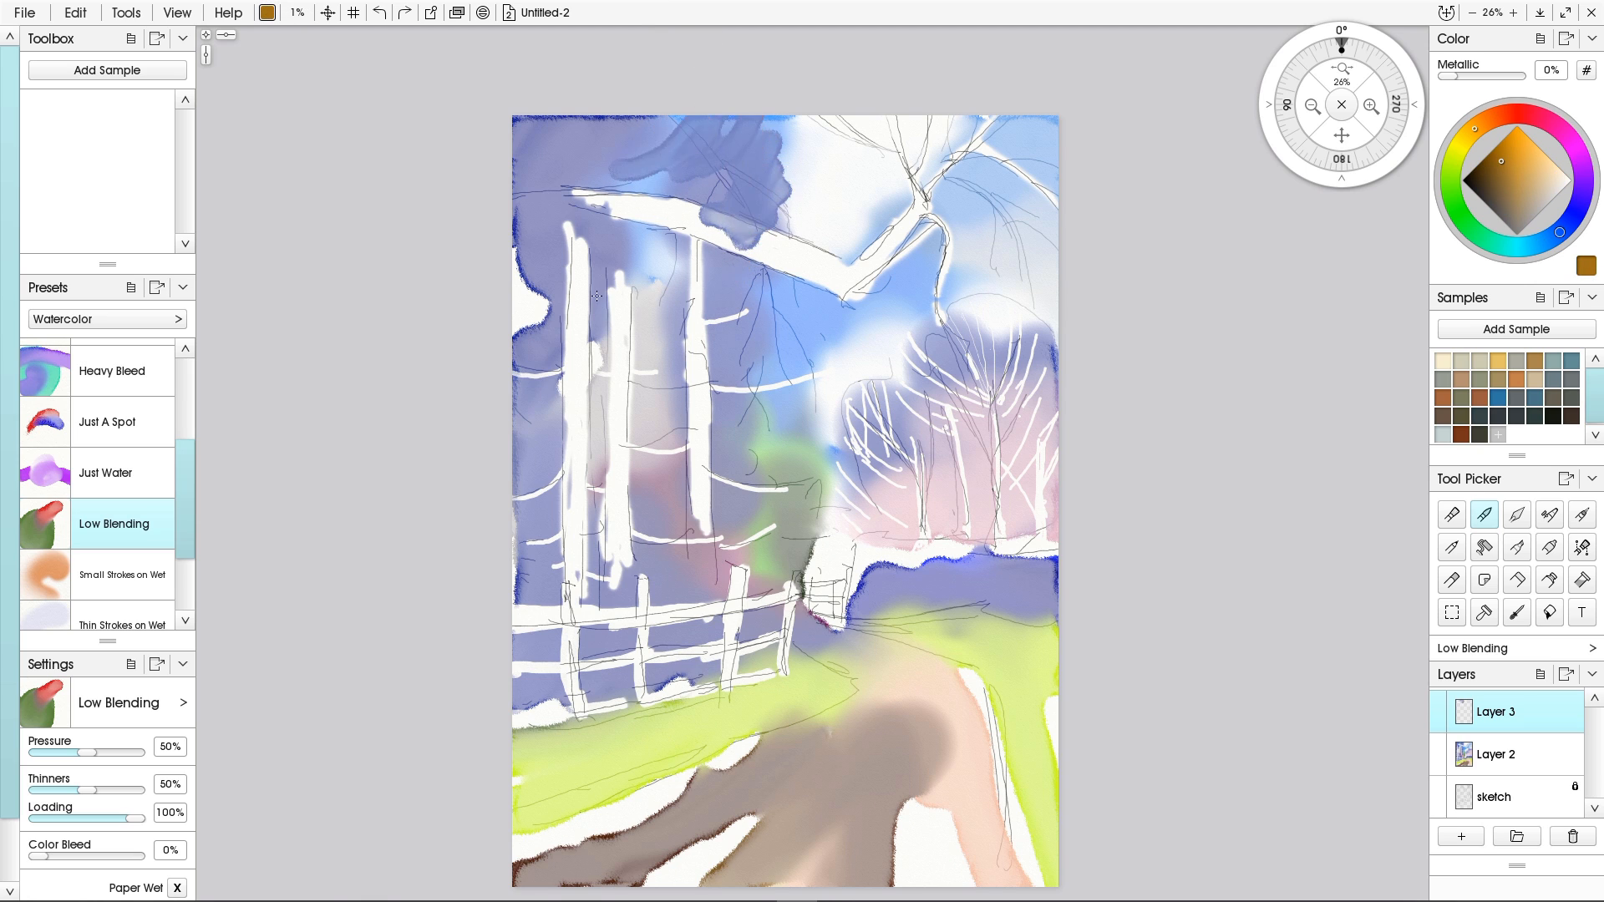
Paint the overhanging branch in grey-blue with darker blue accents along its length and at its bend.
drag(750, 234, 610, 204)
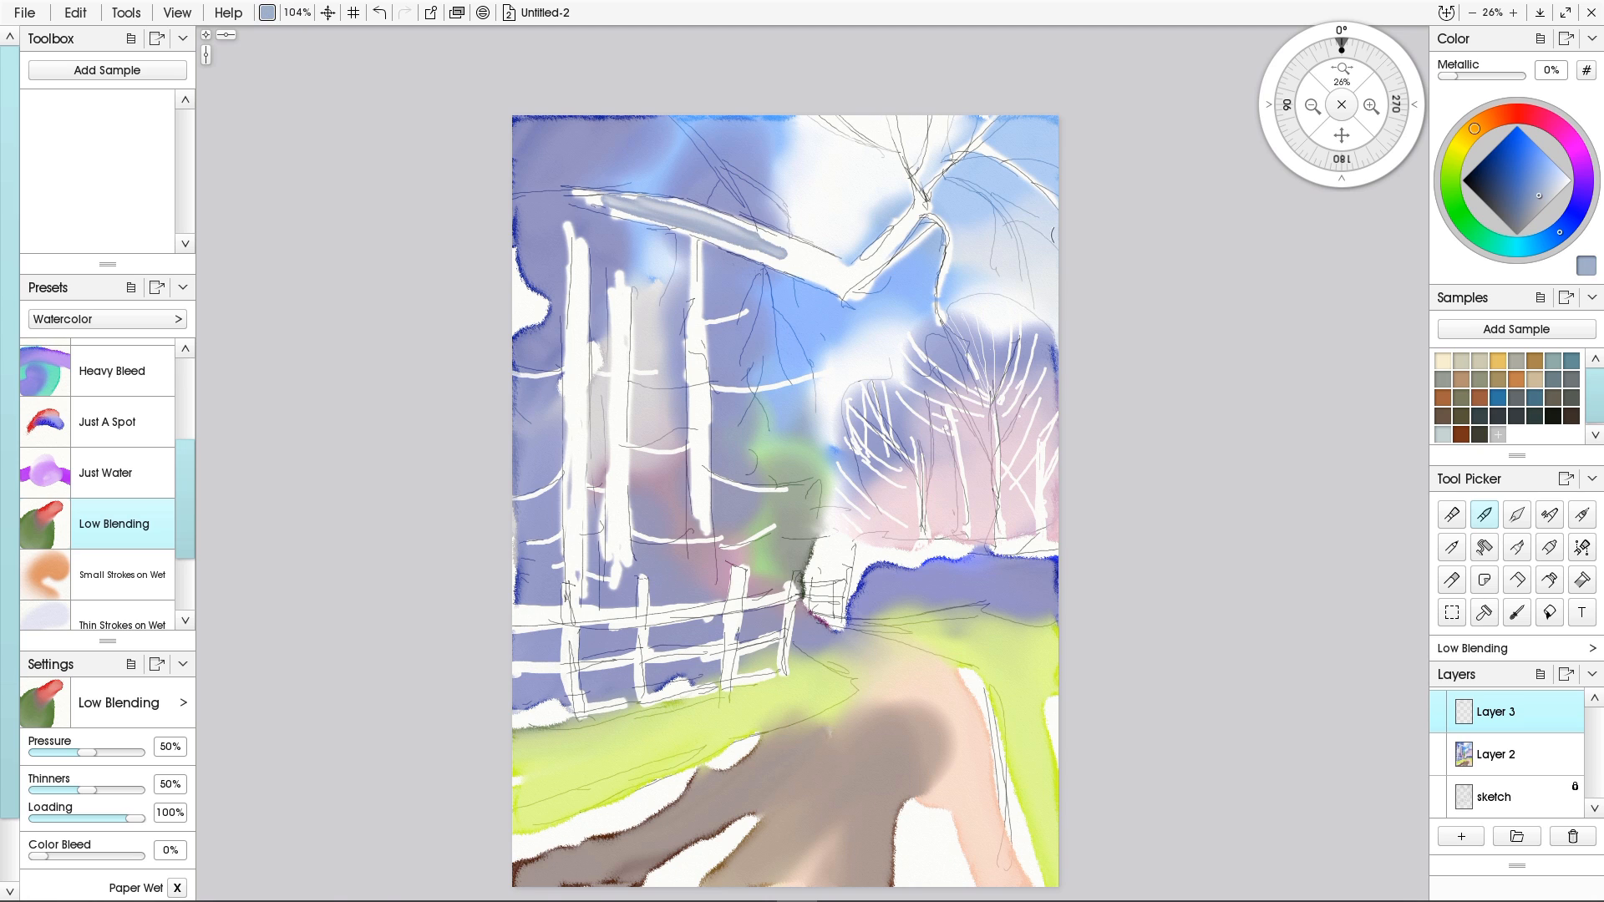
click(1498, 155)
mouse_move(706, 222)
mouse_down()
mouse_move(836, 269)
mouse_move(710, 238)
mouse_up()
mouse_move(798, 263)
mouse_down()
mouse_move(597, 202)
mouse_move(858, 283)
mouse_up()
mouse_move(858, 279)
mouse_down()
mouse_move(922, 210)
mouse_move(852, 292)
mouse_up()
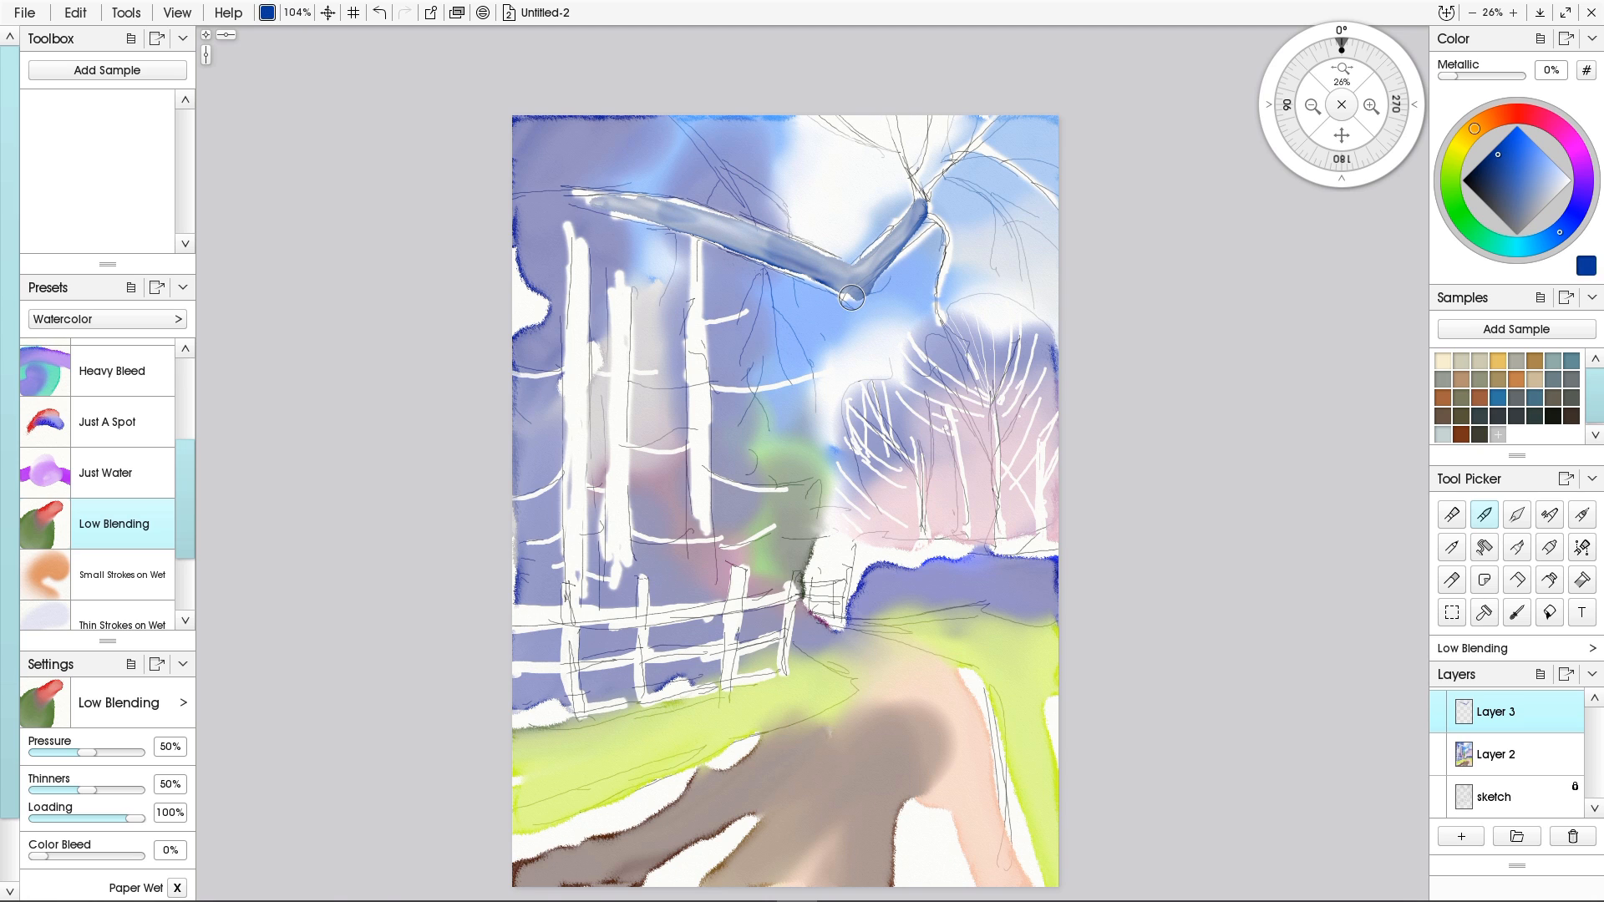
Paint the tree trunks with blue on the trunk nearest the sky and pale orange on all three.
drag(694, 243, 700, 518)
click(1495, 115)
click(1547, 171)
drag(621, 276, 616, 552)
drag(698, 522, 691, 238)
drag(582, 243, 577, 493)
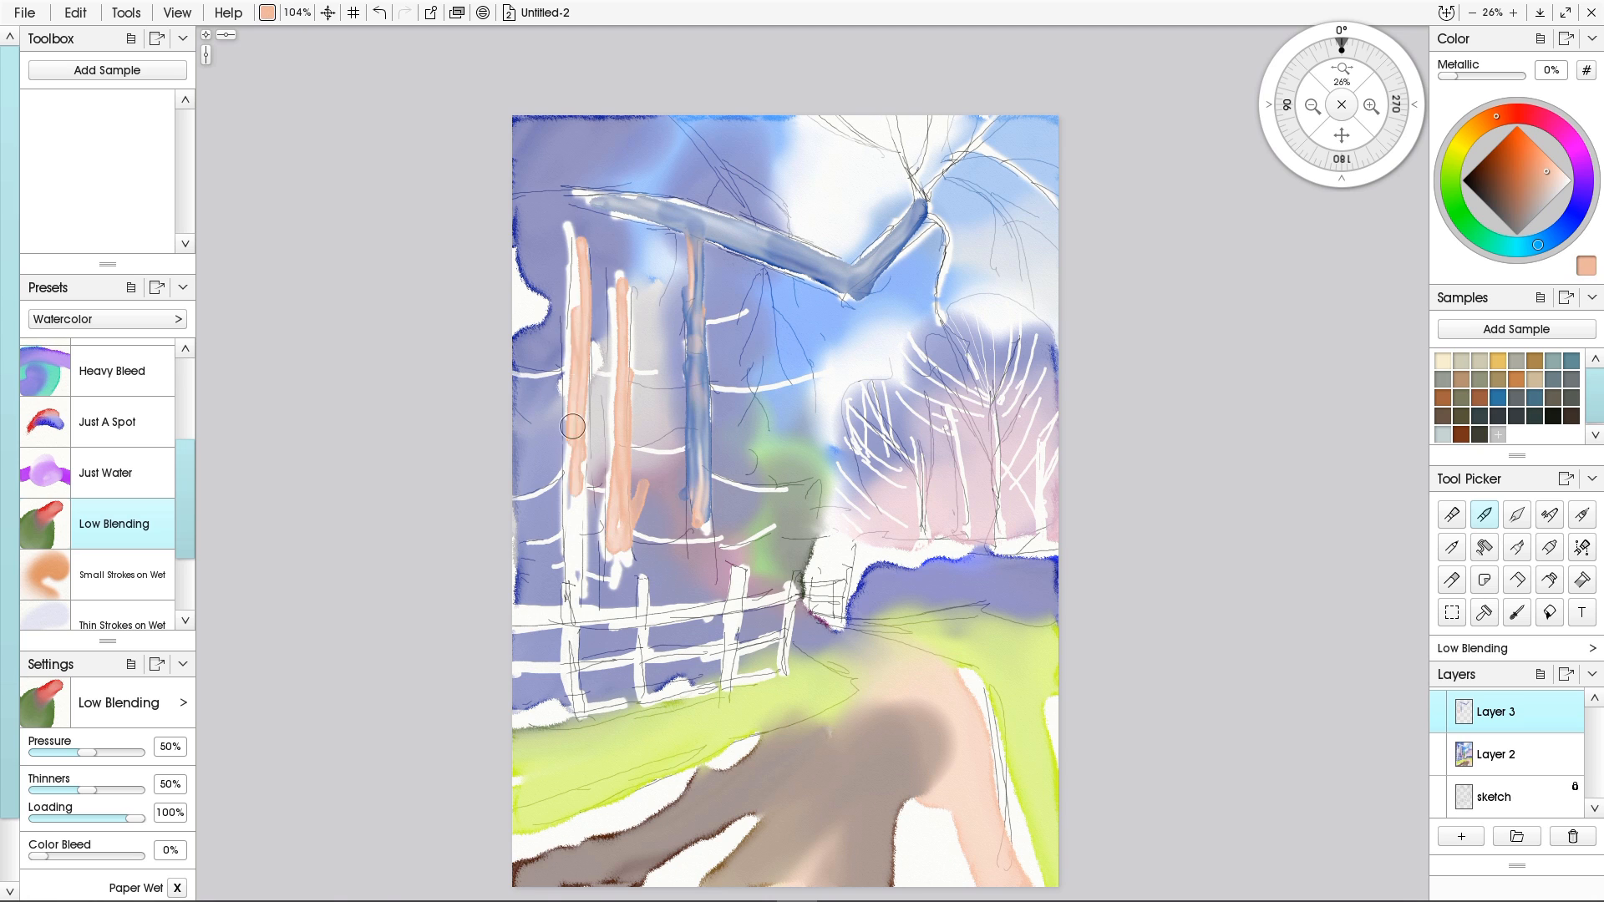
drag(573, 316, 581, 538)
Shade the bases and edges of the two left-hand trunks in violet-blue.
click(1577, 213)
drag(617, 600, 620, 509)
drag(574, 595, 572, 441)
drag(573, 236, 569, 485)
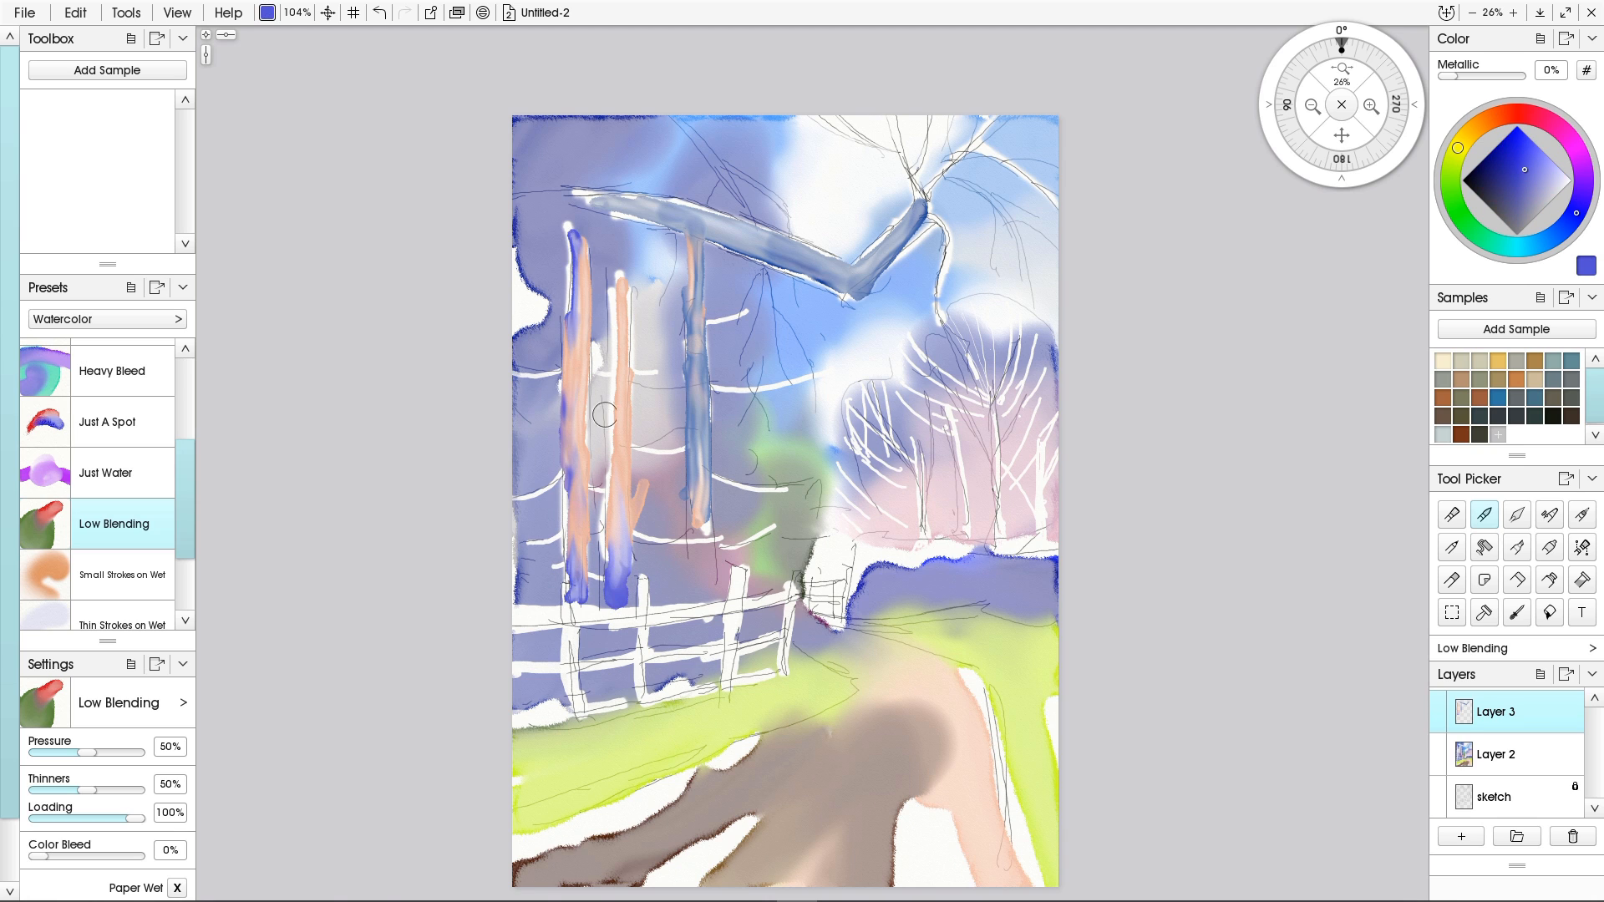
drag(631, 334, 629, 504)
drag(633, 215, 623, 345)
Roughen and blend the paint on the trunks and overhanging branch with the Harsh Chaos knife preset.
click(1516, 515)
scroll(114, 473, down, 5)
click(113, 421)
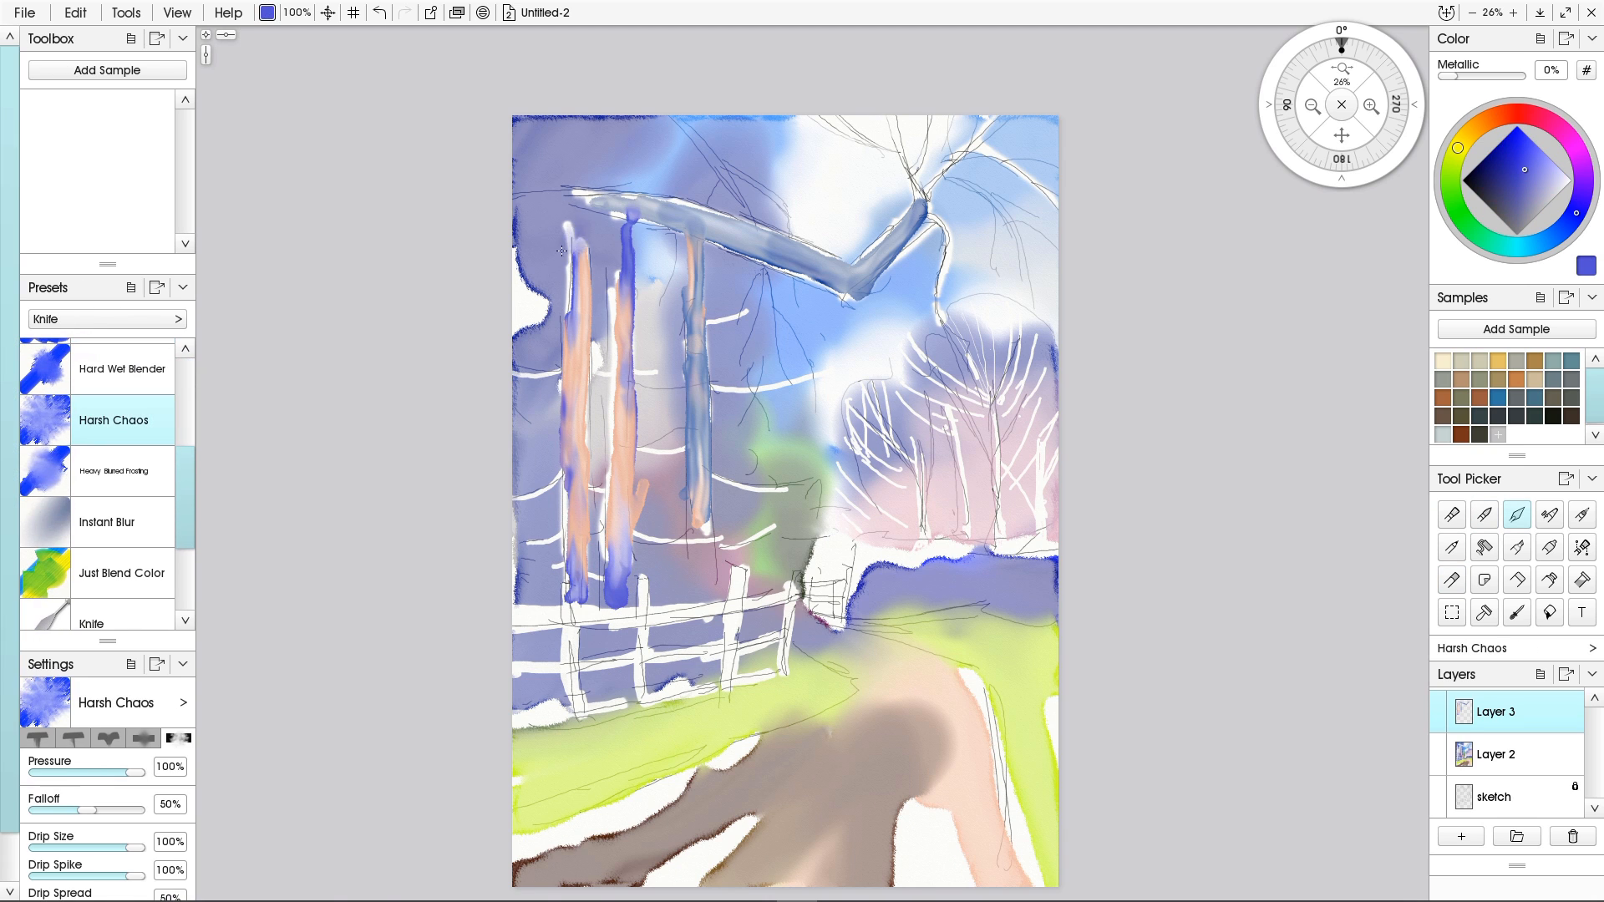
drag(568, 242, 568, 526)
drag(614, 208, 723, 221)
drag(695, 247, 700, 518)
mouse_move(636, 501)
mouse_down()
mouse_move(615, 585)
mouse_move(576, 517)
mouse_up()
mouse_move(919, 205)
mouse_down()
mouse_move(869, 280)
mouse_move(631, 192)
mouse_up()
Add another layer on top and choose the Wet on Wet watercolor preset.
click(1461, 837)
click(1484, 515)
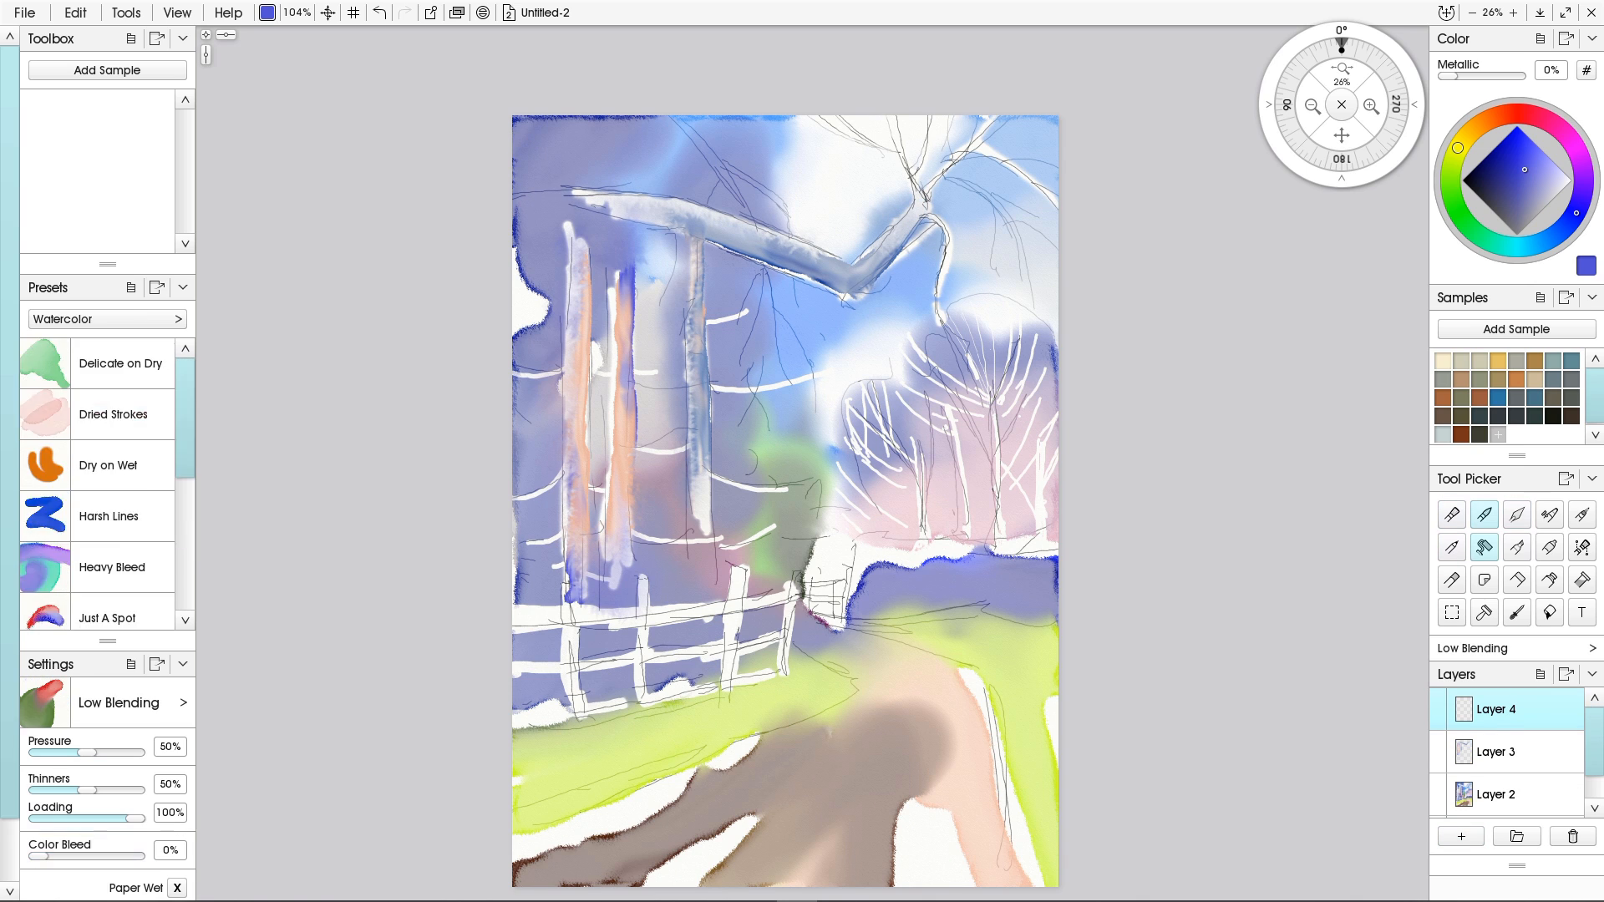
scroll(114, 485, down, 6)
click(114, 604)
click(690, 167)
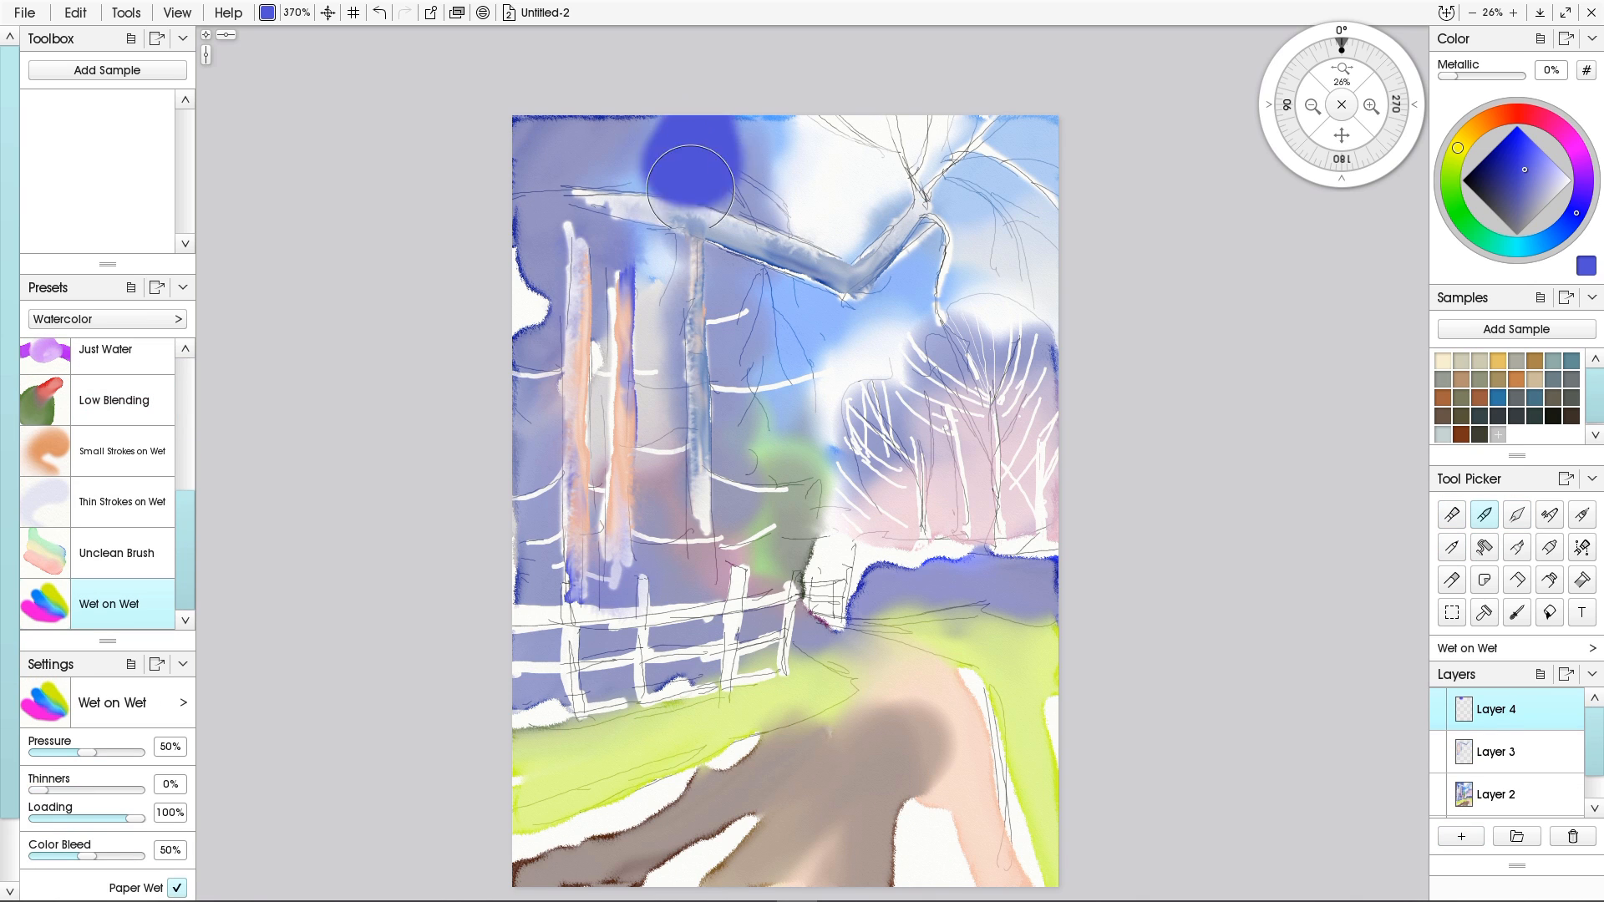
drag(720, 179, 635, 207)
key(ctrl+z)
key(ctrl+z)
Paint violet-blue and reddish foliage across the large tree's crown with the Unclean Brush preset.
click(116, 553)
drag(690, 138, 713, 138)
mouse_move(690, 146)
mouse_down()
mouse_move(610, 158)
mouse_move(777, 221)
mouse_move(791, 171)
mouse_up()
click(1488, 119)
drag(725, 171, 752, 117)
drag(752, 247, 635, 292)
Paint dark blue foliage through the large tree's crown and over its left side.
click(1580, 205)
click(1491, 159)
mouse_move(740, 129)
mouse_down()
mouse_move(711, 209)
mouse_move(735, 276)
mouse_up()
drag(681, 138, 601, 217)
drag(585, 134, 543, 251)
drag(543, 251, 681, 359)
Set Thinners to 28% and spread dark blue foliage down the large tree as far as the fence.
drag(110, 790, 66, 789)
drag(752, 179, 711, 305)
drag(811, 208, 739, 335)
click(752, 398)
click(723, 419)
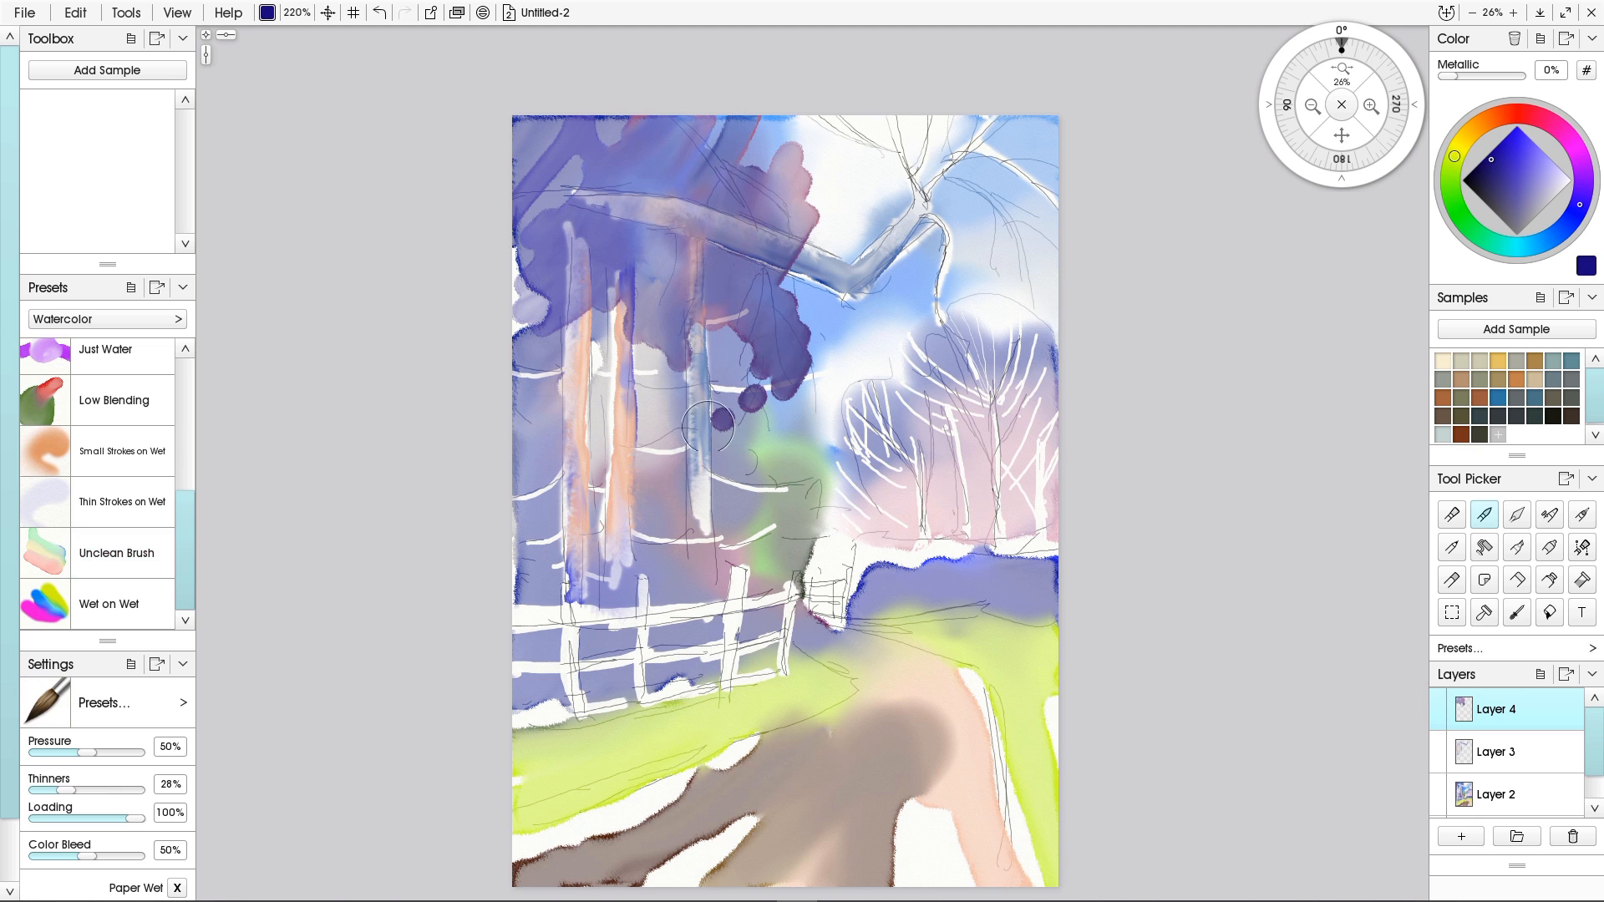
mouse_move(820, 139)
mouse_down()
mouse_move(784, 388)
mouse_move(723, 514)
mouse_up()
drag(710, 334, 660, 459)
drag(777, 443, 711, 593)
drag(803, 543, 792, 666)
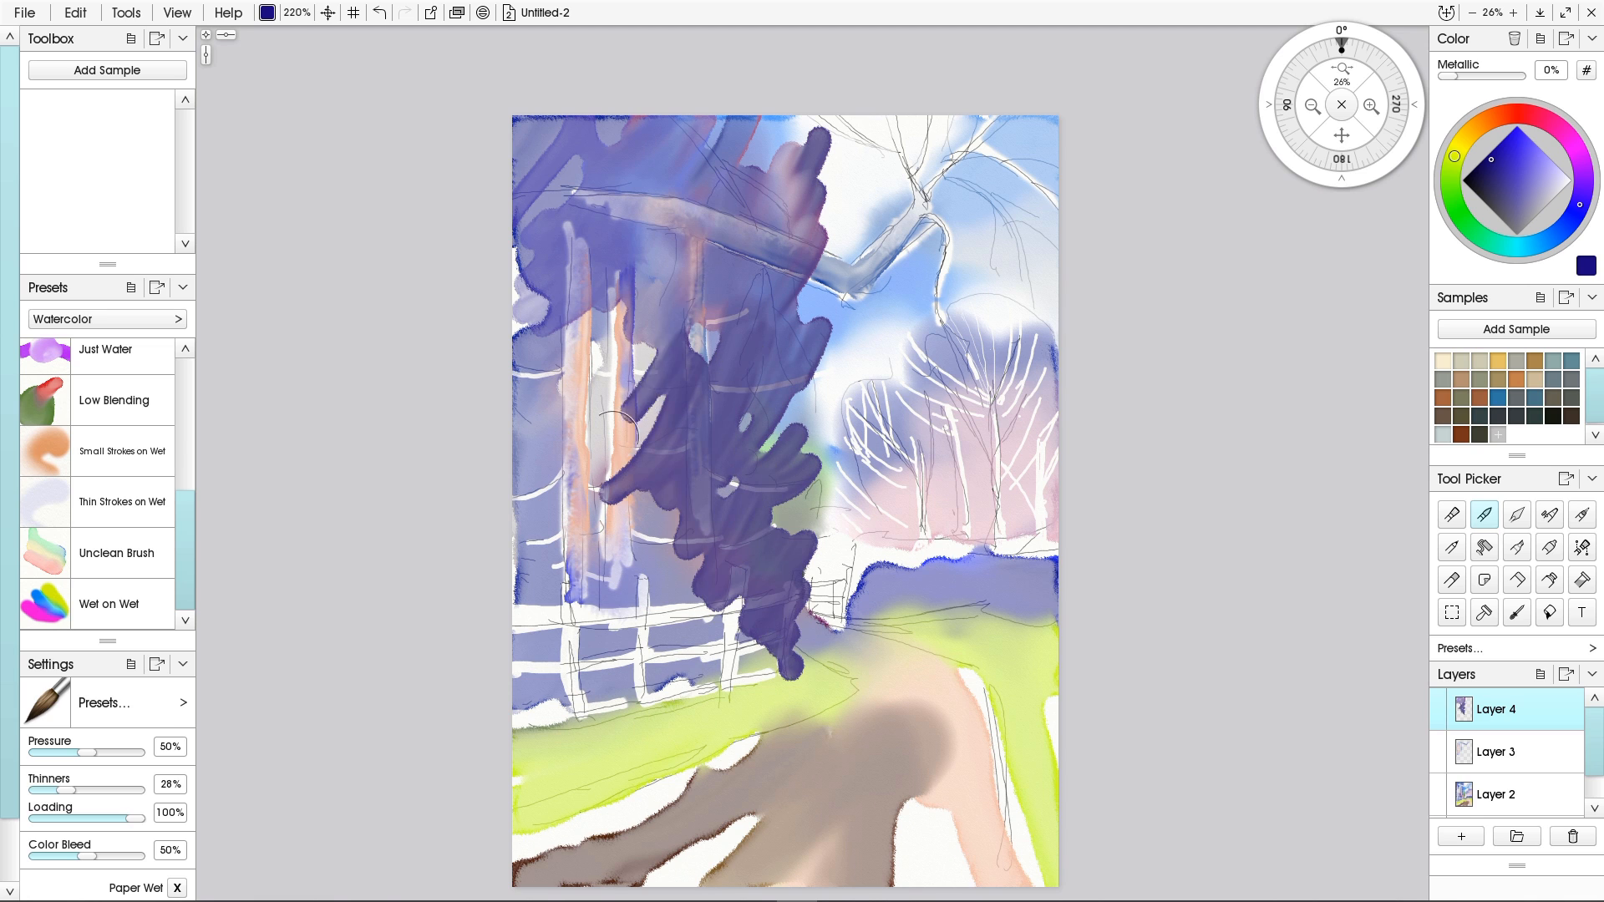
drag(564, 221, 527, 322)
mouse_move(656, 342)
mouse_down()
mouse_move(627, 434)
mouse_move(719, 377)
mouse_move(794, 535)
mouse_move(789, 668)
mouse_up()
Soften the dark foliage from the crown down to the fence with the Harsh Chaos knife preset.
click(1517, 514)
mouse_move(810, 393)
mouse_down()
mouse_move(811, 138)
mouse_move(716, 154)
mouse_up()
drag(745, 426, 765, 447)
drag(603, 376, 656, 426)
drag(706, 581, 772, 656)
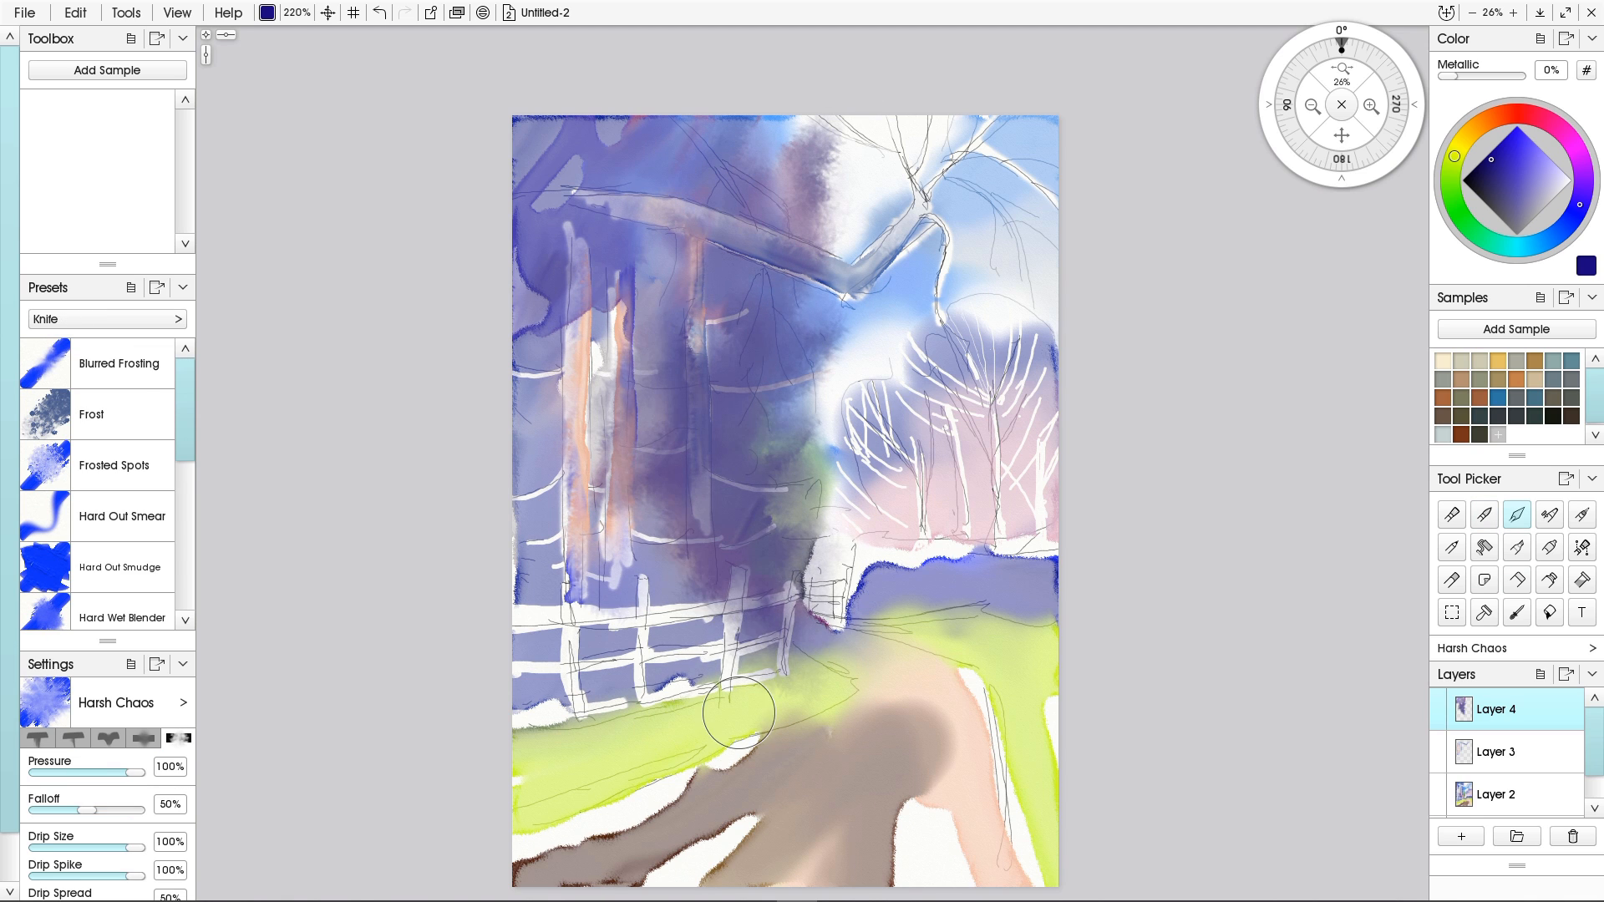
drag(610, 130, 543, 180)
mouse_move(614, 309)
mouse_down()
mouse_move(539, 322)
mouse_move(630, 326)
mouse_move(695, 472)
mouse_up()
Erase the dark foliage paint from the tree trunks with the Hard Edged eraser.
click(1517, 580)
drag(693, 338, 706, 545)
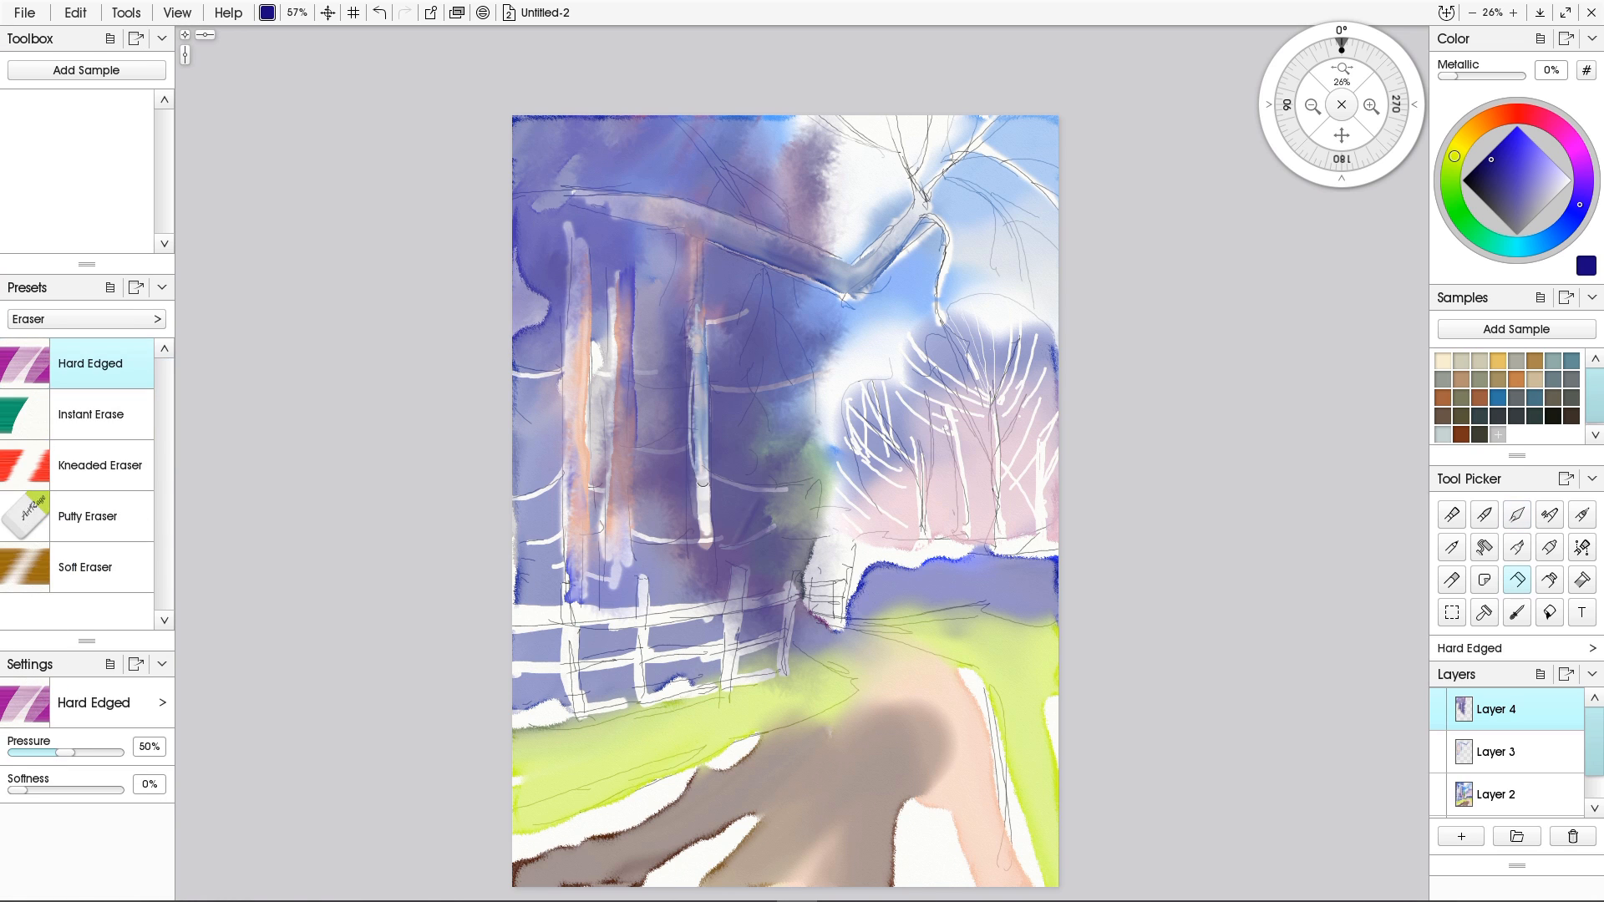
drag(698, 240, 705, 518)
drag(619, 284, 625, 519)
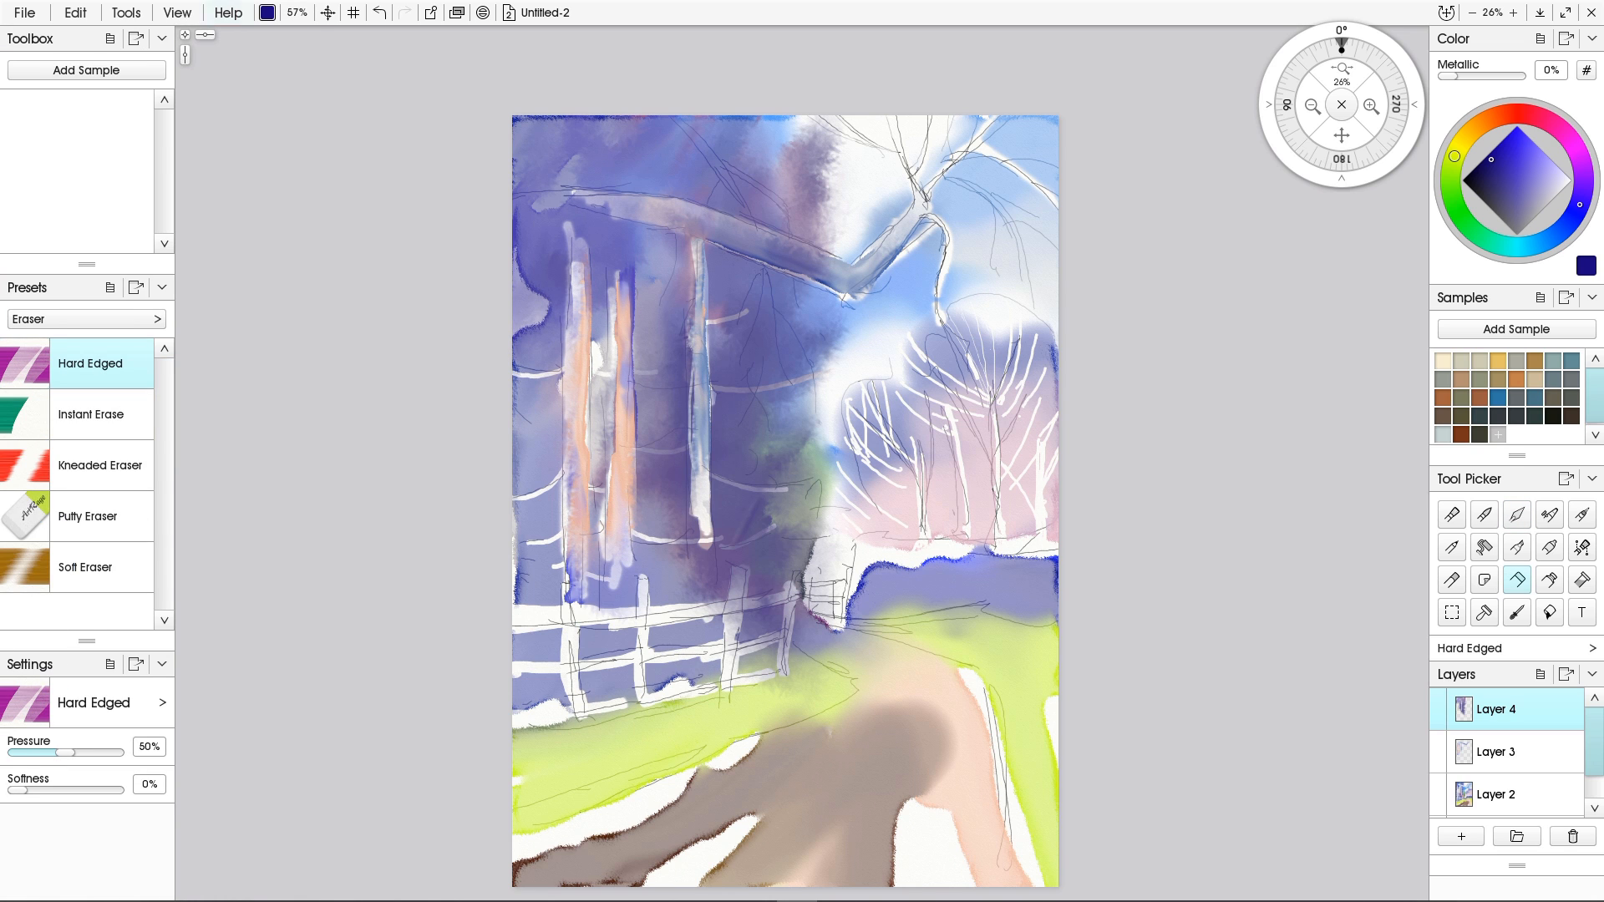
Clear the foliage paint from Layer 4.
click(75, 13)
click(126, 422)
click(1485, 514)
click(109, 422)
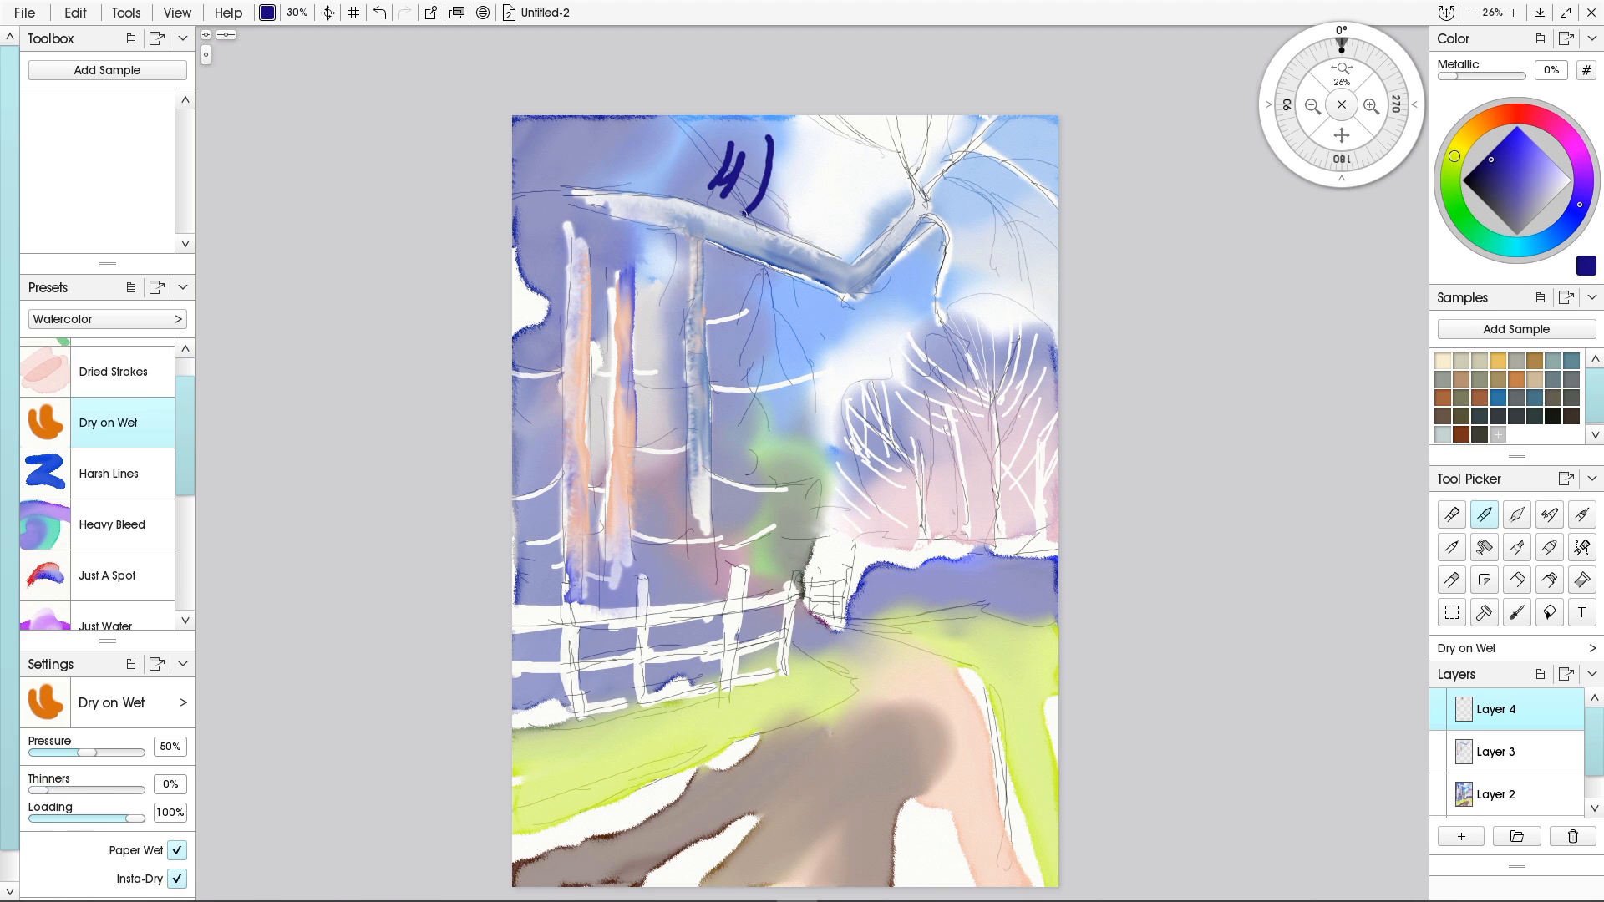
drag(695, 130, 650, 221)
key(bracketright)
key(bracketright)
key(bracketright)
key(bracketright)
key(bracketright)
drag(787, 153, 817, 225)
key(ctrl+z)
key(ctrl+z)
key(ctrl+z)
key(ctrl+z)
drag(565, 772, 533, 781)
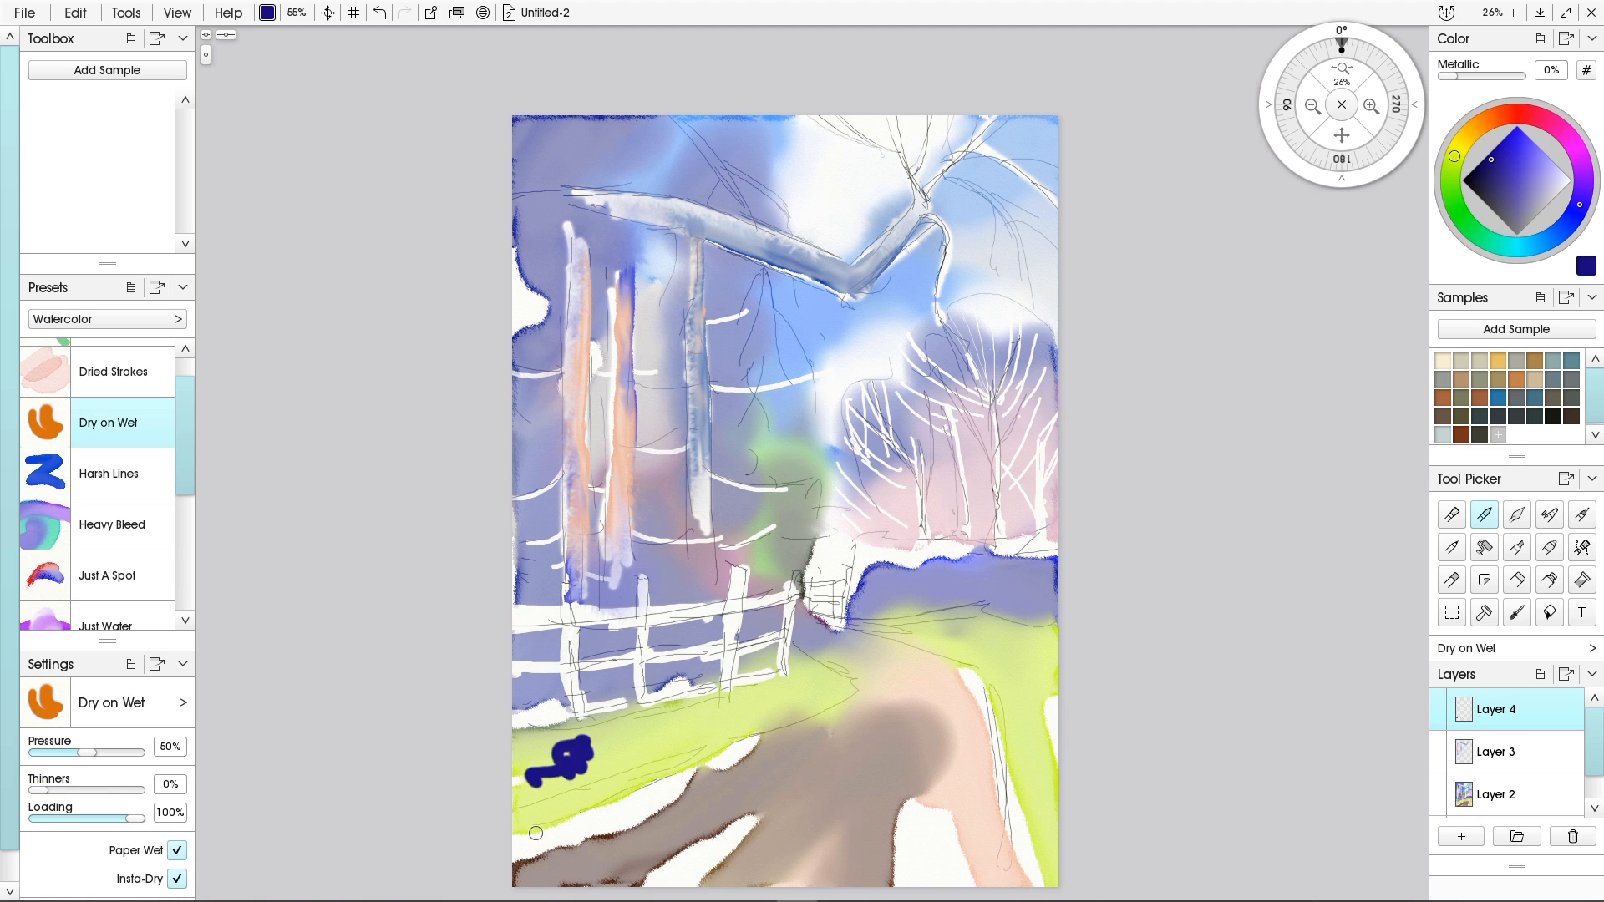
Brush dark blue foliage down the large tree with the Heavy Bleed preset and soften it with the Harsh Chaos knife.
click(109, 525)
key(ctrl+z)
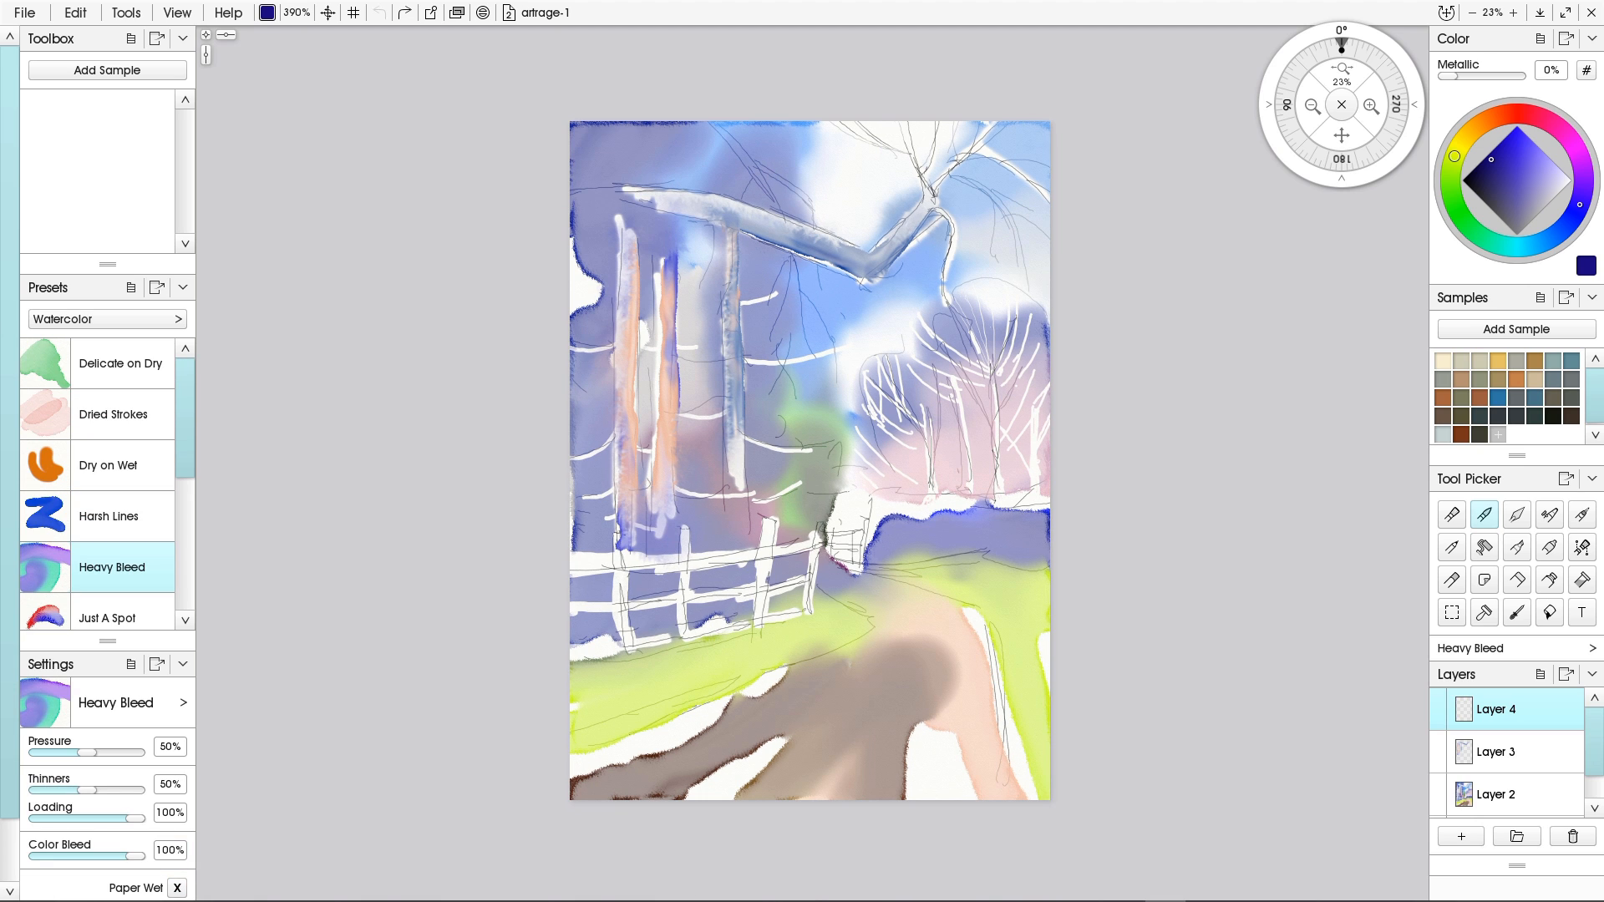
mouse_move(802, 125)
mouse_down()
mouse_move(777, 192)
mouse_move(830, 215)
mouse_move(781, 441)
mouse_move(864, 333)
mouse_up()
drag(765, 305, 718, 351)
mouse_move(777, 501)
mouse_down()
mouse_move(823, 451)
mouse_move(718, 539)
mouse_up()
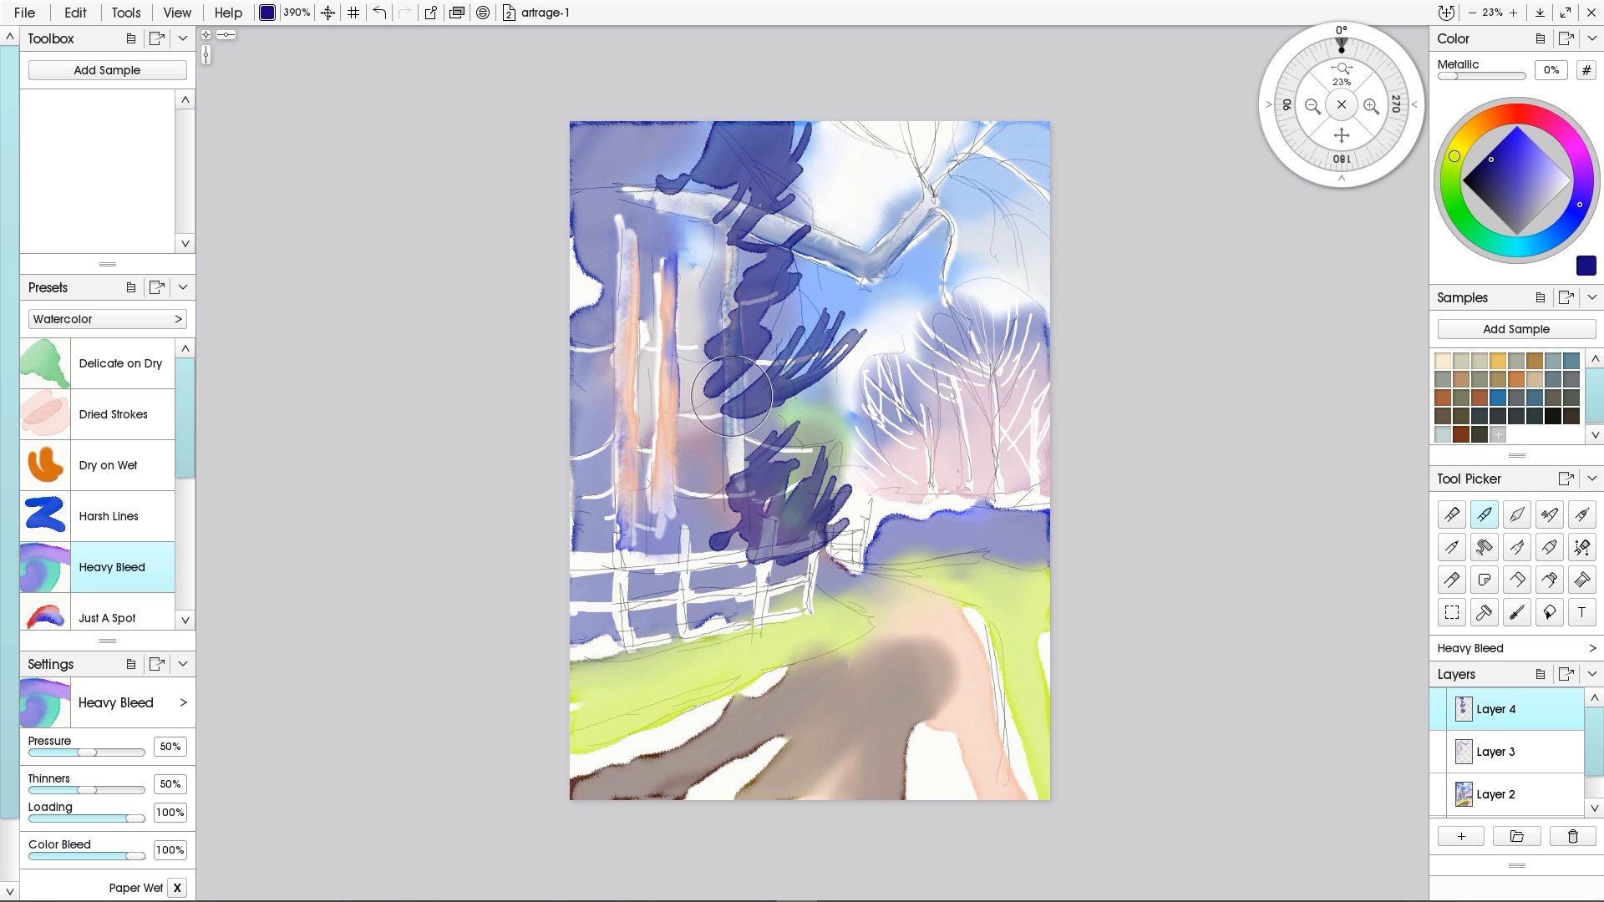
drag(719, 393, 668, 459)
mouse_move(710, 204)
mouse_down()
mouse_move(635, 385)
mouse_move(723, 200)
mouse_move(689, 427)
mouse_move(825, 545)
mouse_move(847, 507)
mouse_up()
click(1516, 515)
Add bright yellow-green foliage over the crown and trunks with Heavy Bleed, softening it with the Harsh Chaos knife.
click(1451, 167)
click(1513, 141)
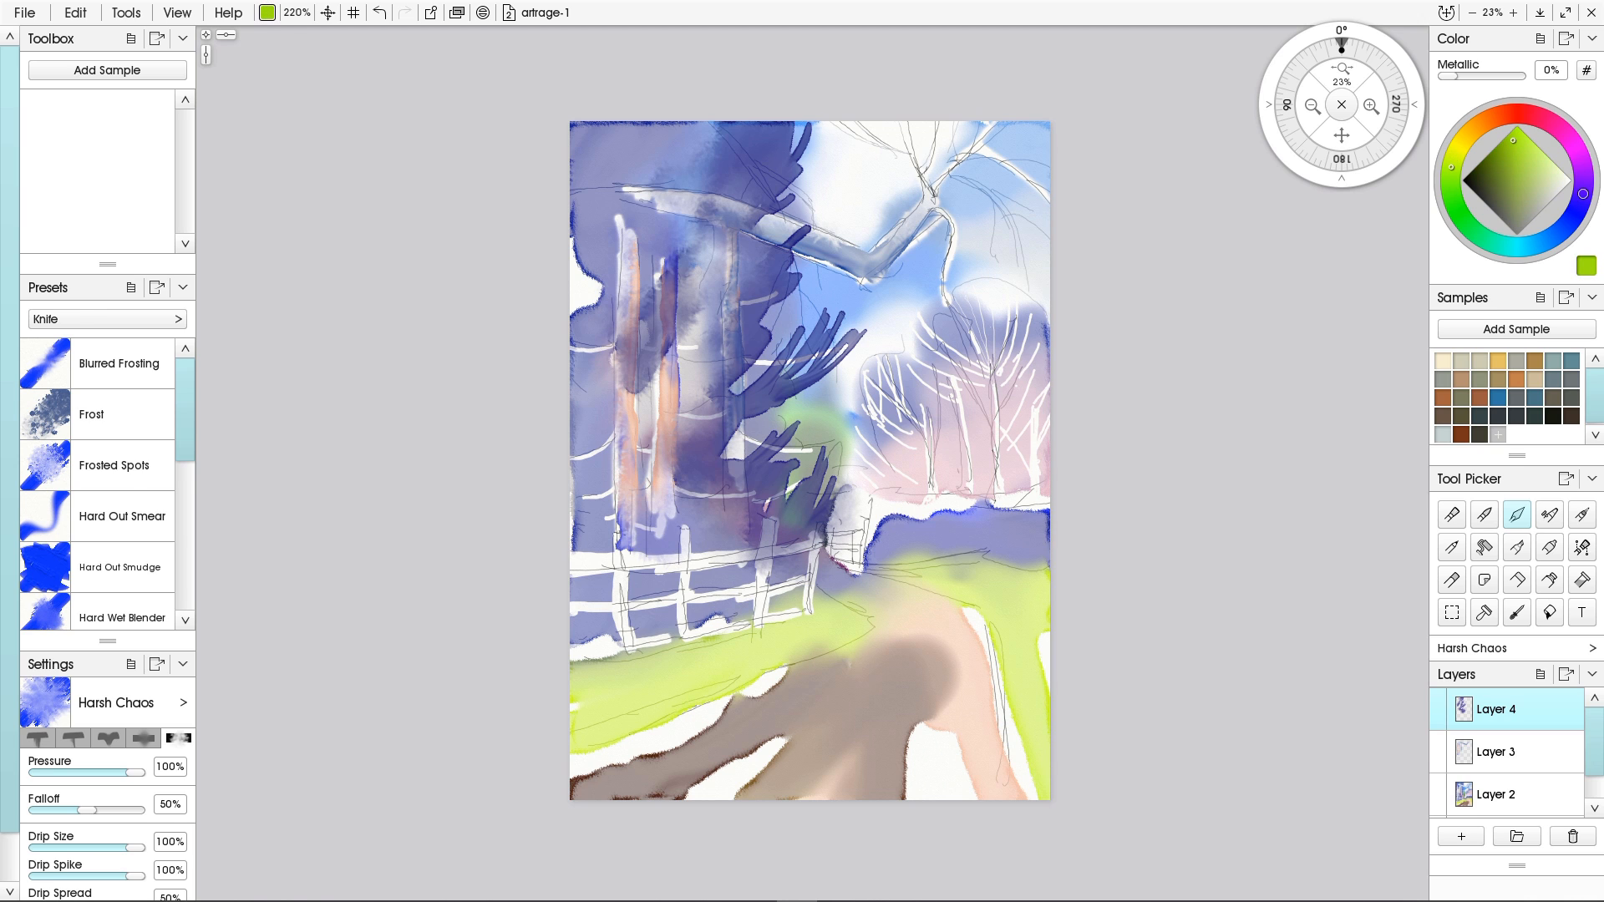
click(1484, 515)
drag(662, 276, 642, 397)
drag(685, 403, 671, 444)
drag(719, 447, 669, 487)
drag(666, 164, 648, 237)
drag(707, 155, 680, 216)
drag(642, 156, 589, 248)
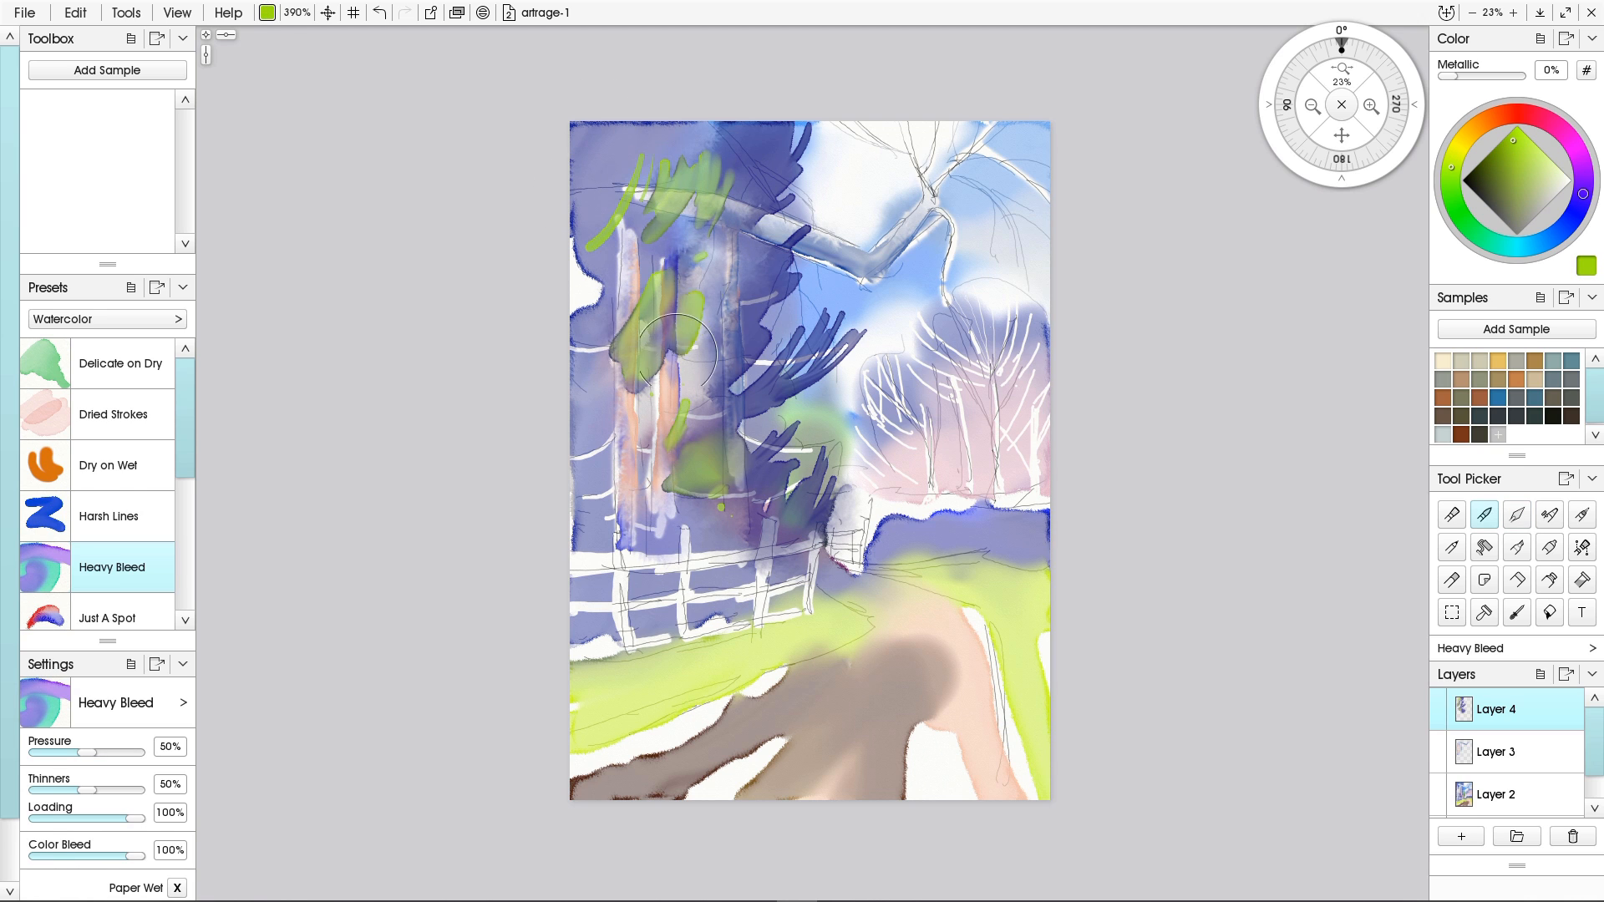
drag(721, 280, 685, 364)
click(1517, 514)
mouse_move(626, 314)
mouse_down()
mouse_move(672, 418)
mouse_move(702, 267)
mouse_move(601, 238)
mouse_up()
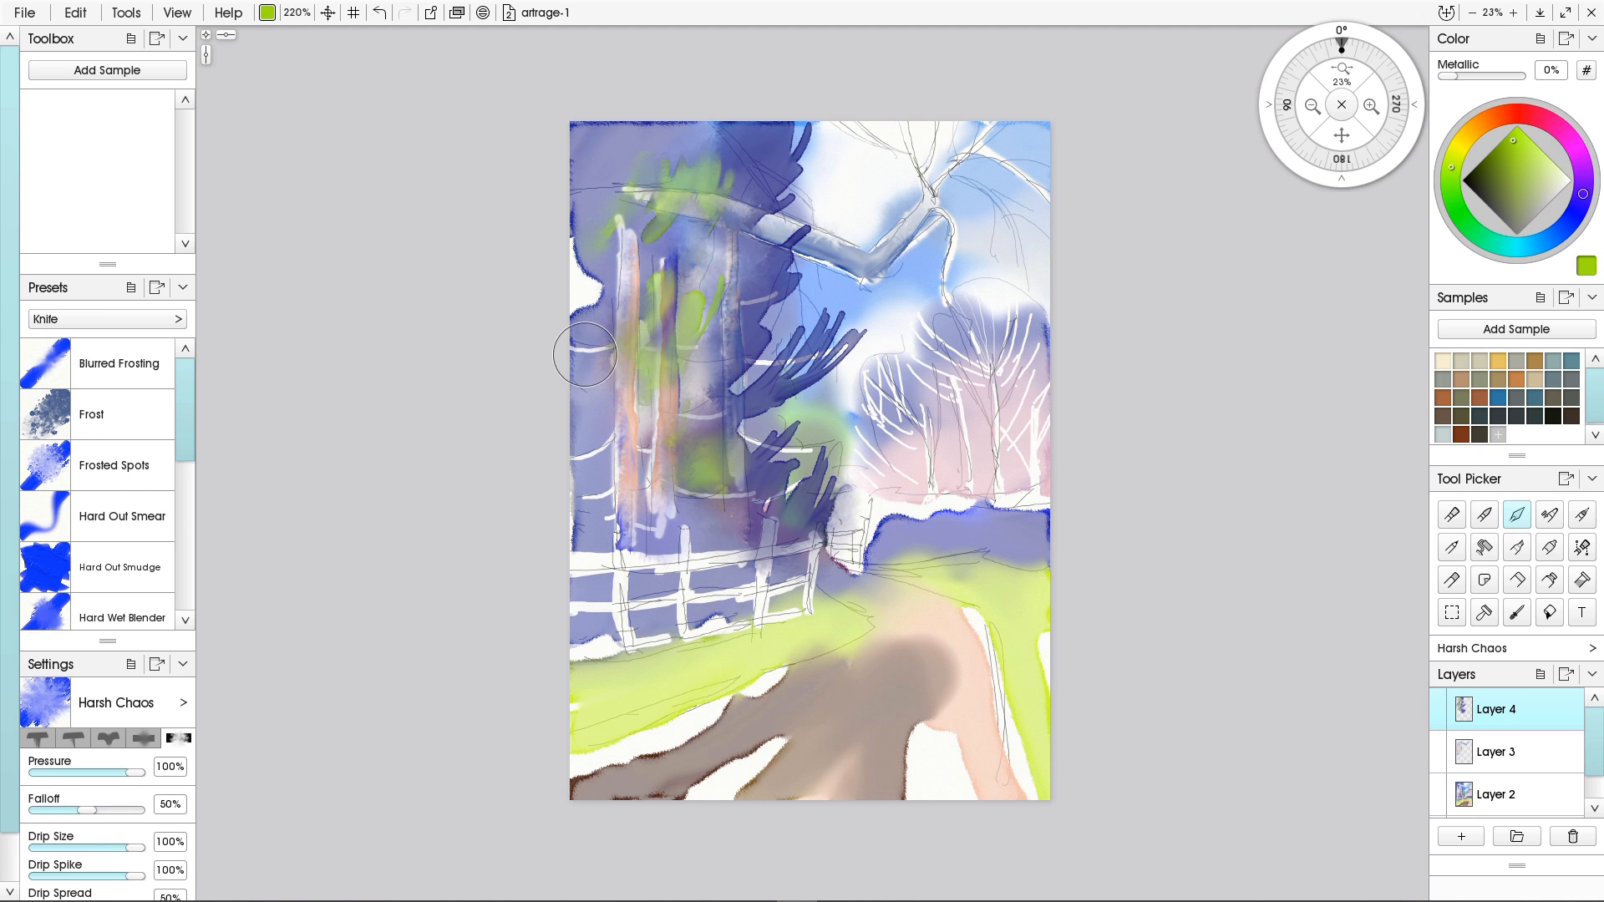
Fill the gaps between the rails at the fence's far end with dark blue.
click(1569, 223)
click(1494, 168)
click(1484, 515)
drag(825, 505, 789, 535)
drag(820, 556, 771, 574)
drag(807, 596, 767, 608)
mouse_move(752, 571)
mouse_down()
mouse_move(690, 583)
mouse_move(688, 625)
mouse_up()
Paint the fence rails and posts in light orange.
click(1485, 121)
click(1534, 164)
drag(809, 546, 573, 564)
drag(806, 585, 573, 601)
drag(627, 549, 620, 642)
drag(688, 543, 683, 622)
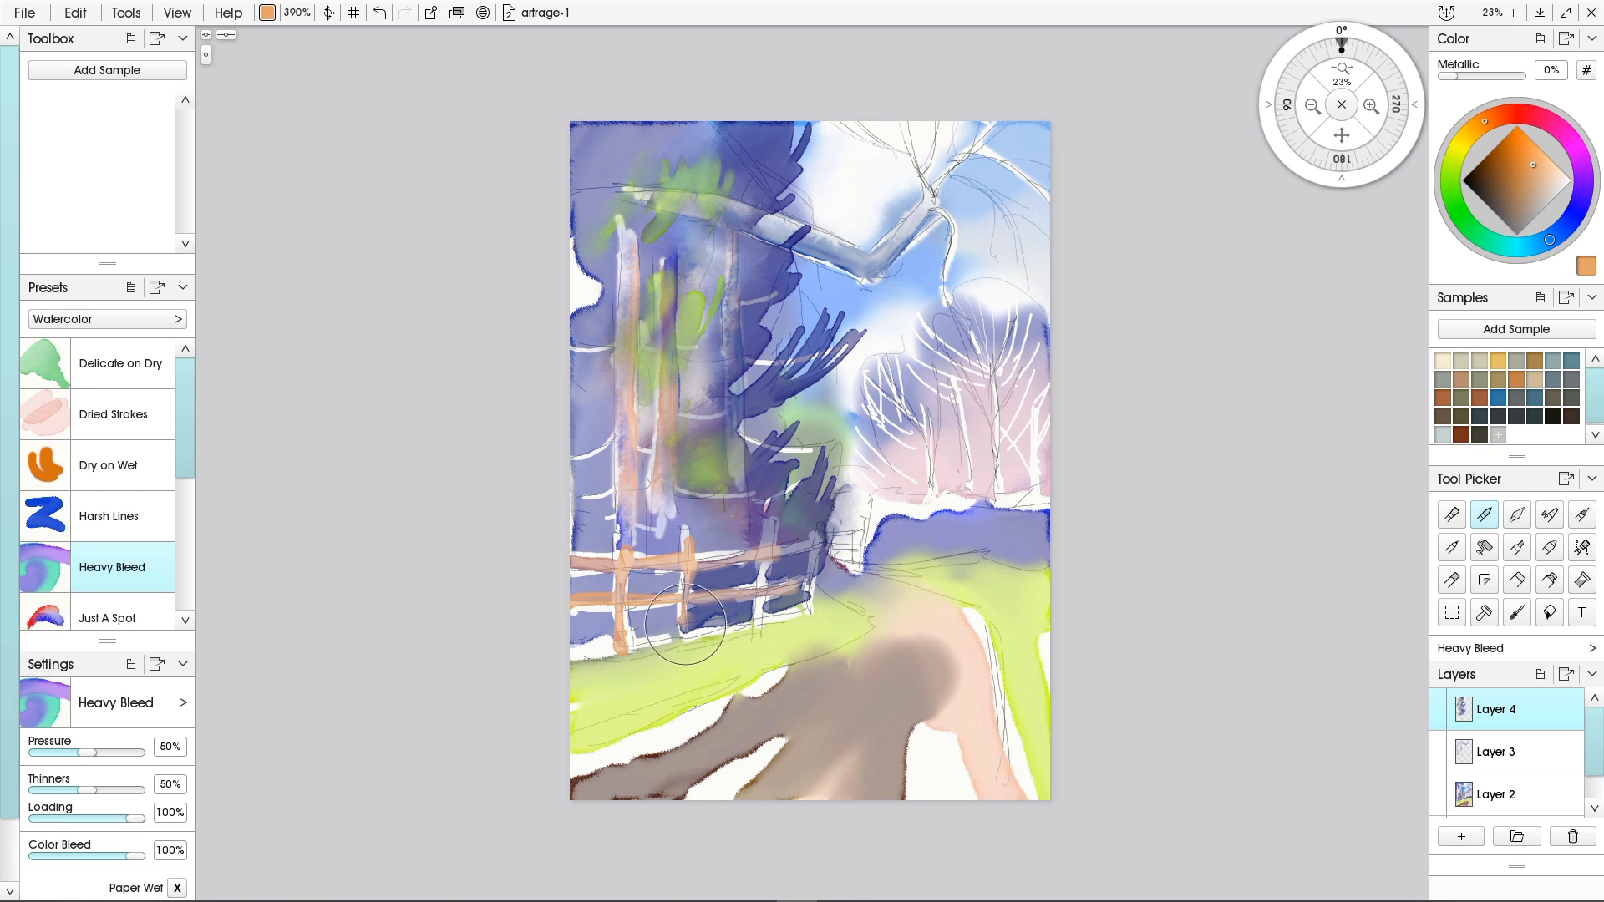
drag(768, 549, 761, 619)
drag(811, 585, 573, 664)
Add deep blue shadows along the fence's base and in the undergrowth behind it.
click(1578, 211)
click(1501, 146)
mouse_move(797, 603)
mouse_down()
mouse_move(749, 598)
mouse_move(719, 620)
mouse_up()
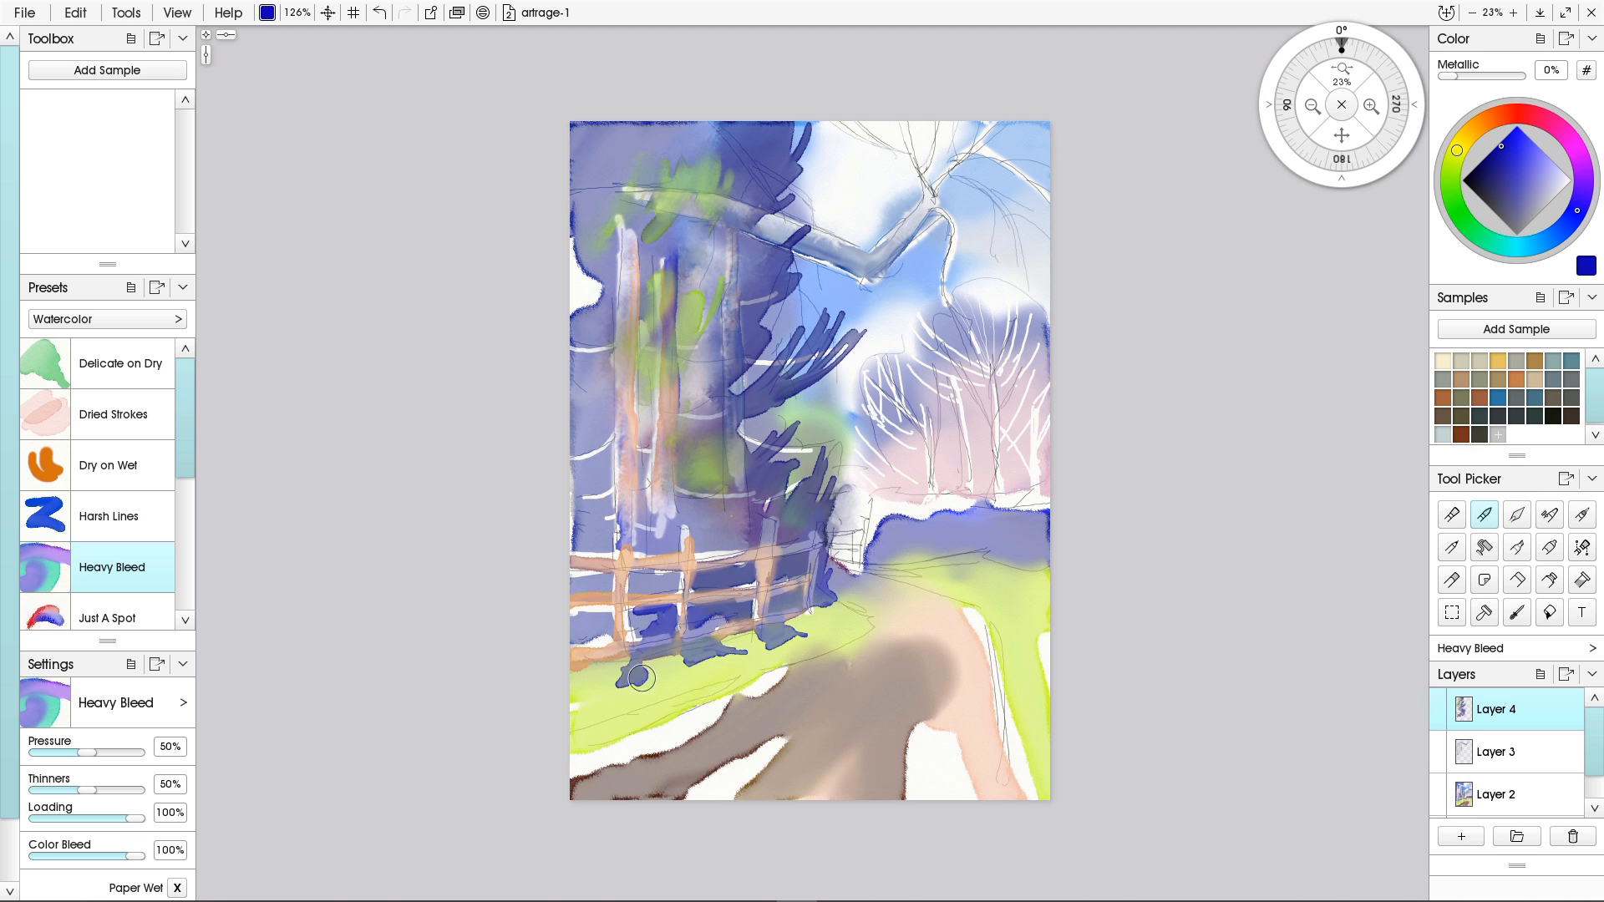
drag(674, 539, 629, 541)
Paint spiky dark violet undergrowth behind the fence around the foot of the trunks.
click(1486, 172)
click(1583, 162)
mouse_move(722, 458)
mouse_down()
mouse_move(682, 512)
mouse_move(710, 536)
mouse_move(579, 480)
mouse_up()
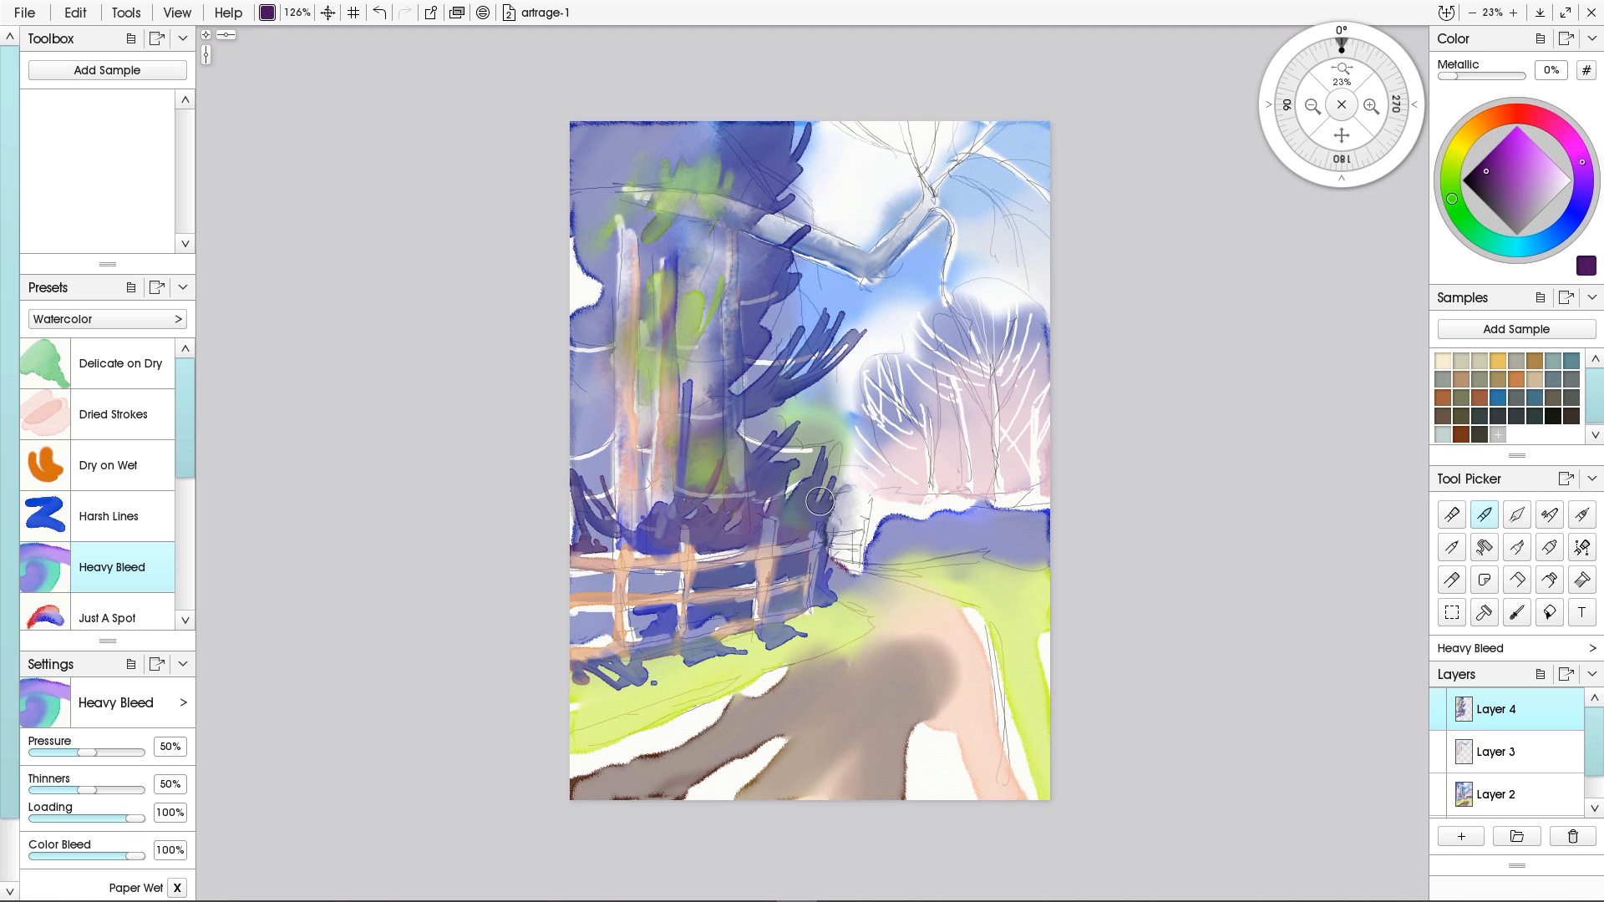
Paint the overhanging branch with its twigs and the distant hedge in dark violet.
drag(869, 266, 655, 215)
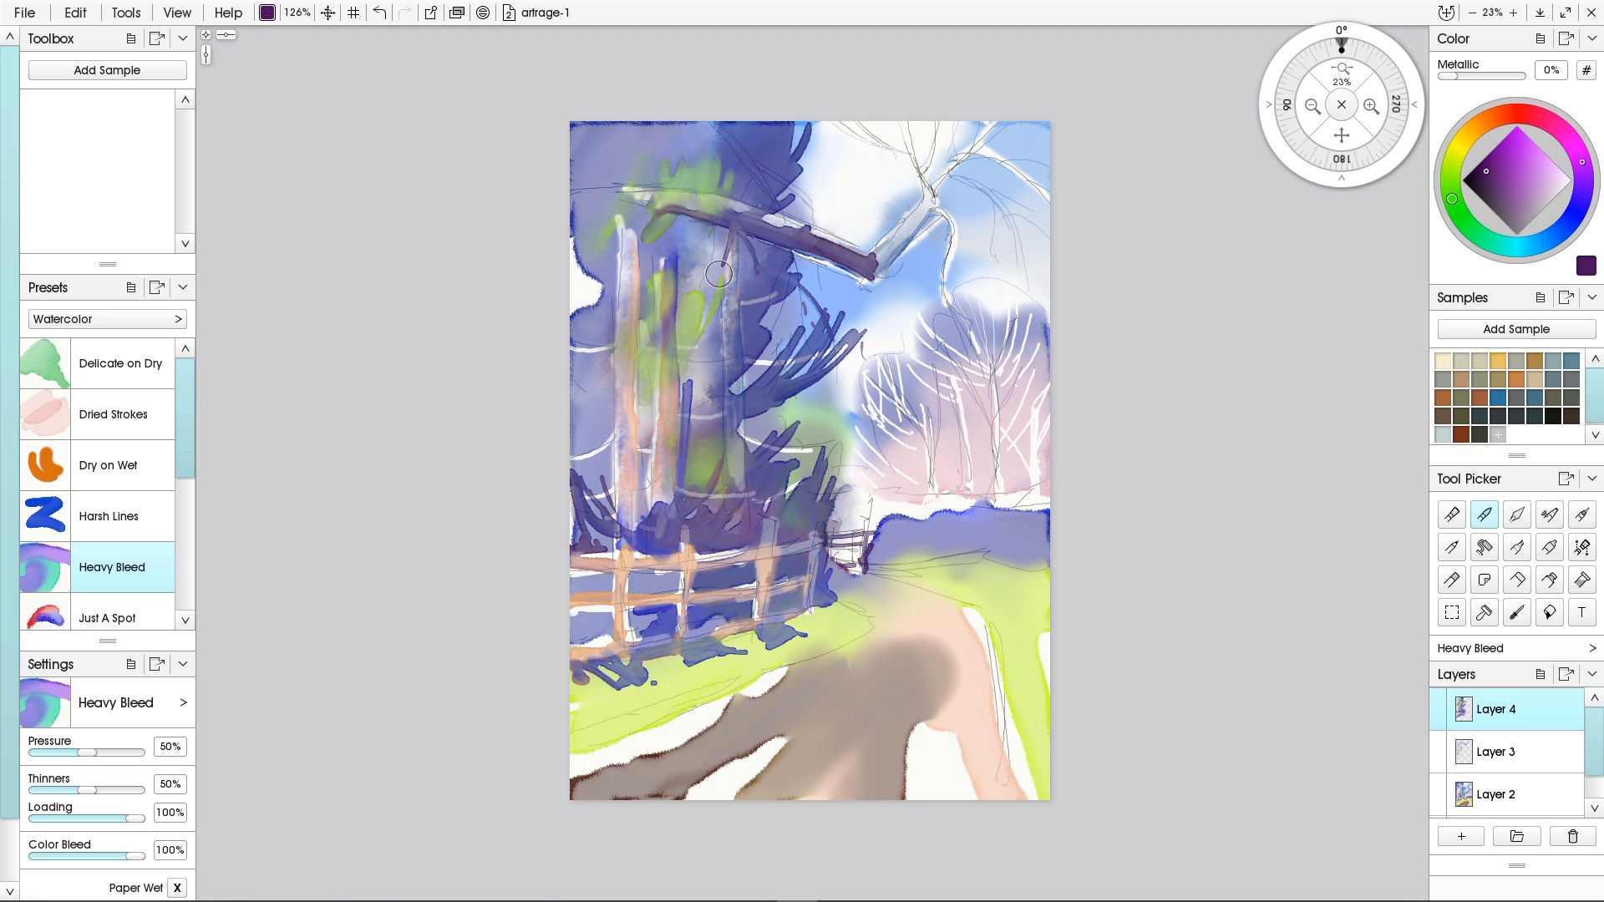
drag(932, 203, 833, 123)
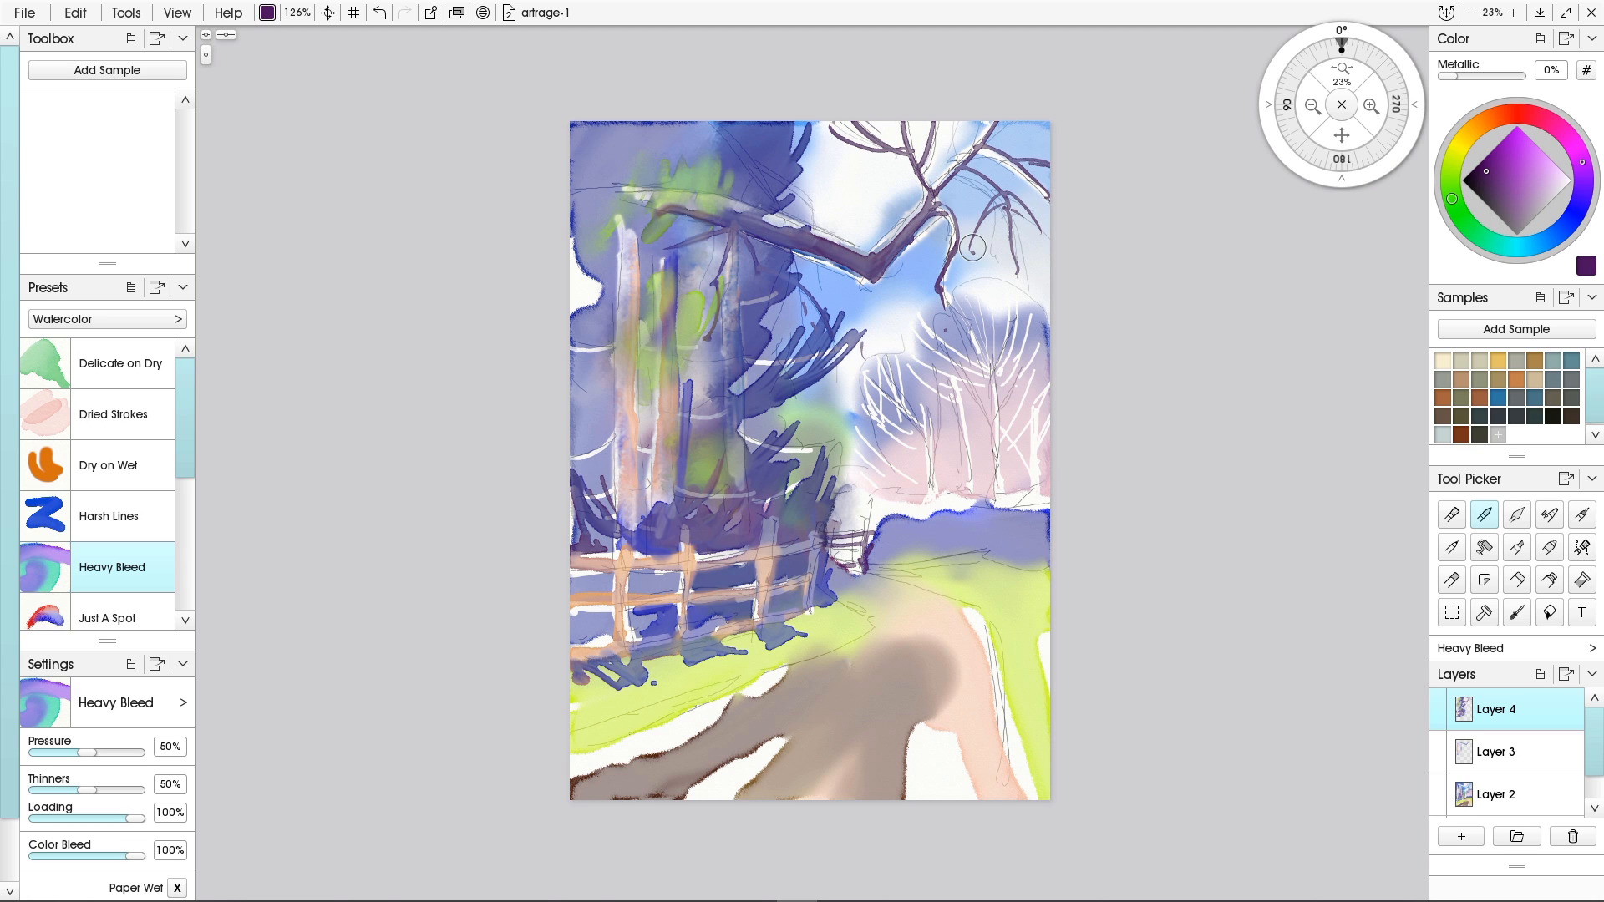
mouse_move(1036, 539)
mouse_down()
mouse_move(919, 534)
mouse_move(867, 558)
mouse_up()
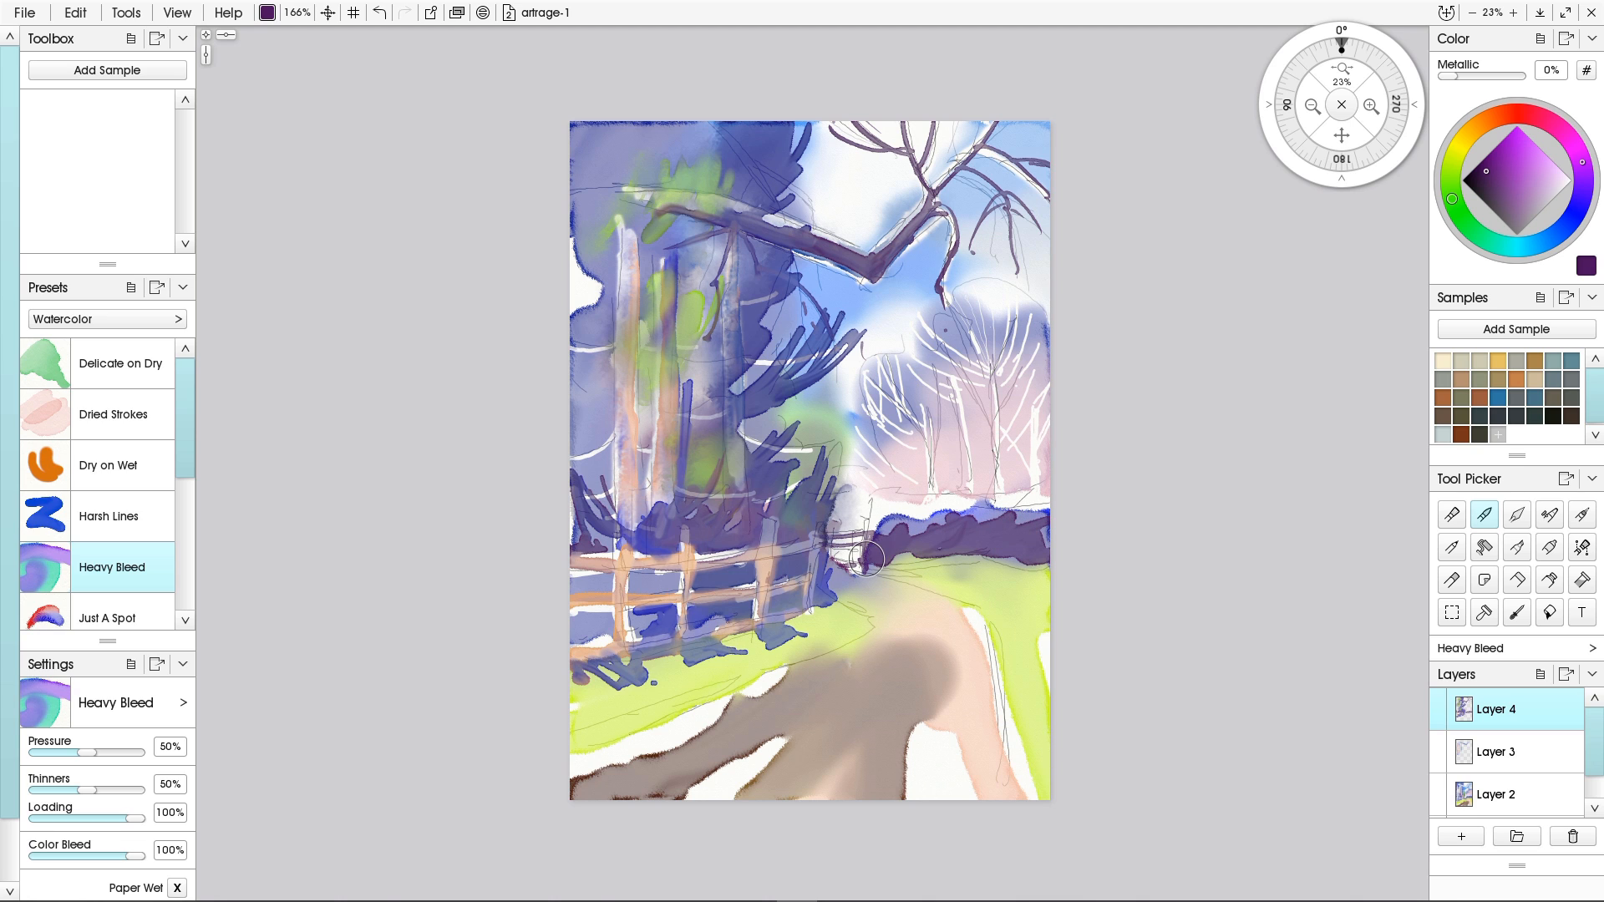
Glaze muted violet over the pale pink trees behind the hedge and define their trunks.
click(1545, 198)
mouse_move(1032, 461)
mouse_down()
mouse_move(1048, 482)
mouse_move(905, 503)
mouse_move(873, 490)
mouse_up()
drag(1012, 411, 1010, 452)
mouse_move(1021, 324)
mouse_down()
mouse_move(1039, 355)
mouse_move(995, 392)
mouse_move(907, 401)
mouse_move(894, 468)
mouse_move(975, 397)
mouse_up()
click(1488, 177)
mouse_move(974, 342)
mouse_down()
mouse_move(1024, 401)
mouse_move(961, 401)
mouse_move(890, 443)
mouse_move(906, 493)
mouse_up()
mouse_move(994, 427)
mouse_down()
mouse_move(994, 499)
mouse_move(946, 516)
mouse_up()
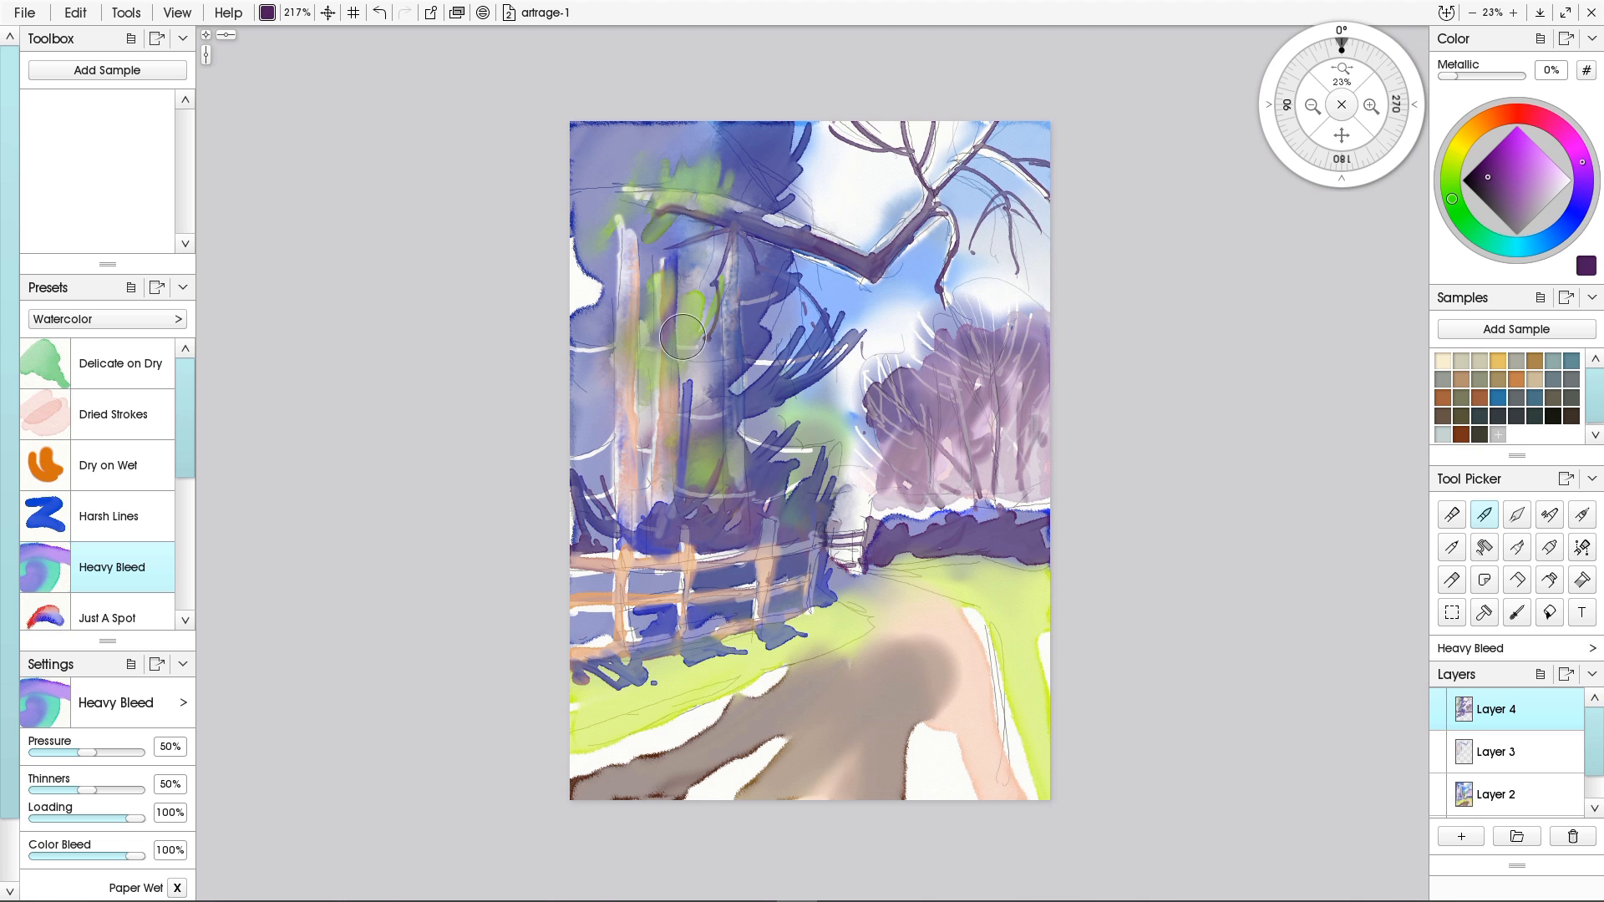
Add dark violet shadows between the large trunks and curved boughs through the canopy above them.
drag(683, 336, 676, 443)
drag(681, 251, 683, 373)
drag(689, 438, 791, 439)
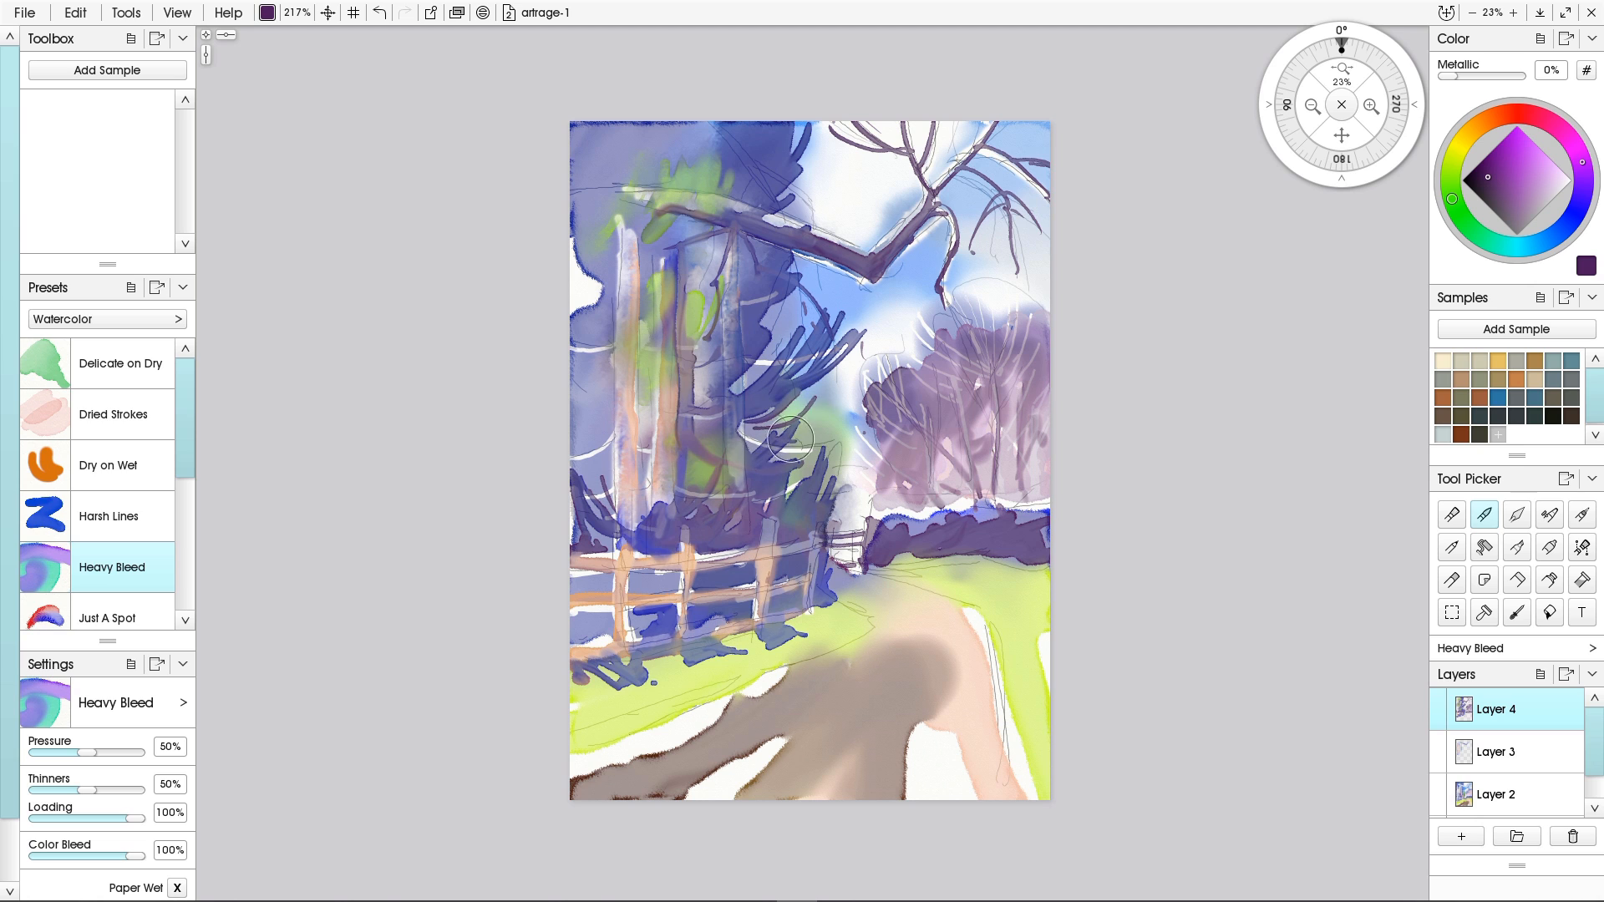
drag(729, 130, 660, 208)
drag(585, 167, 609, 267)
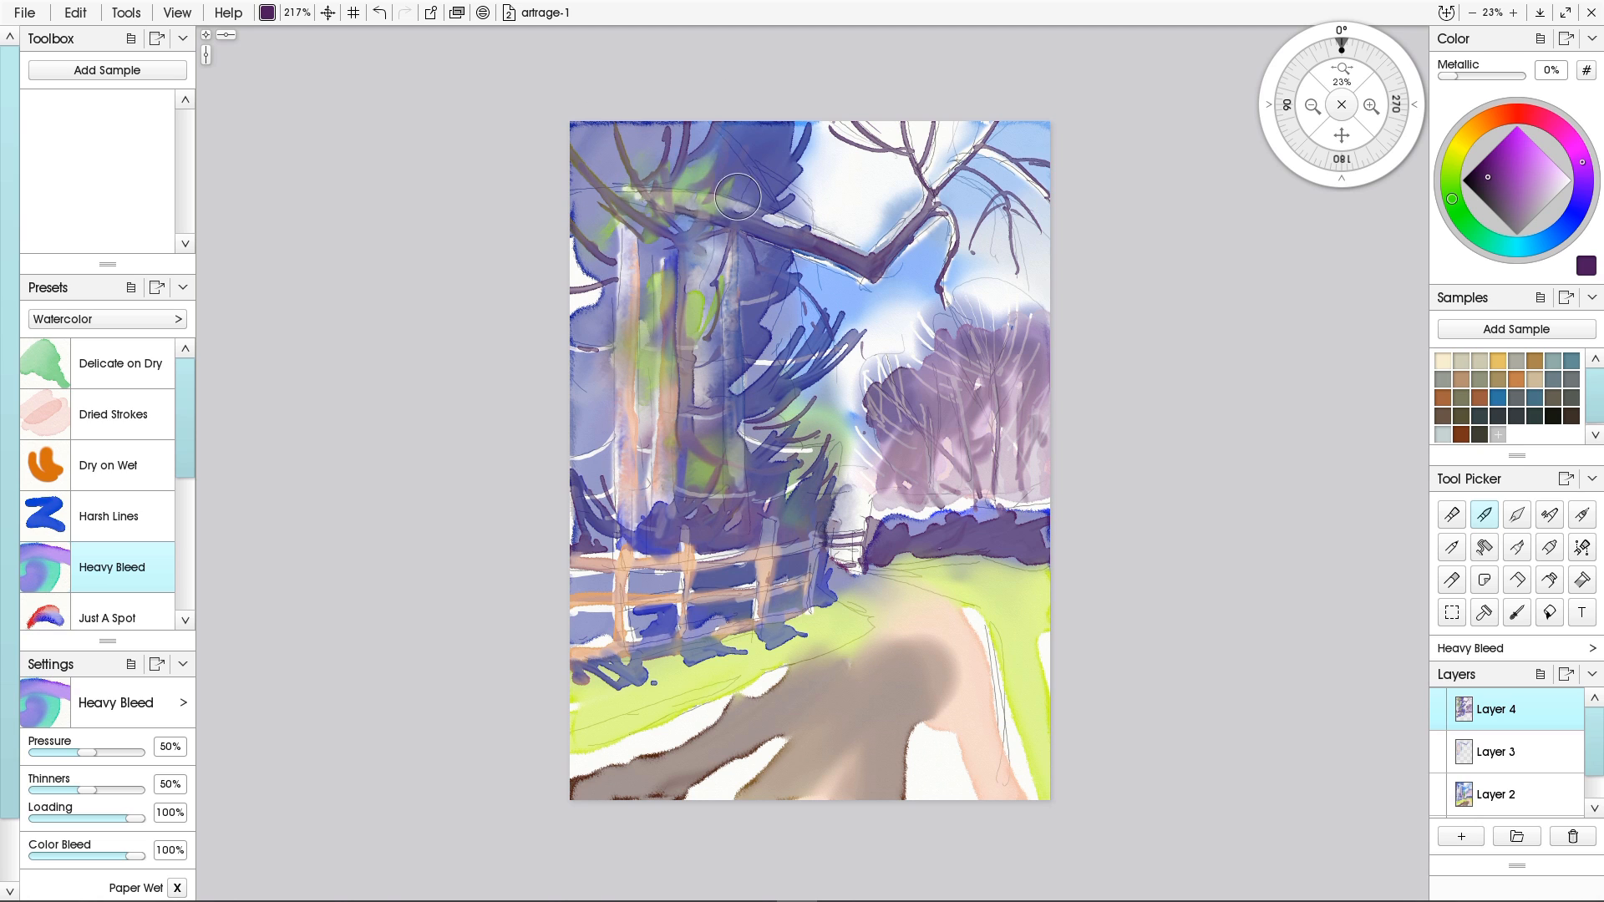
Paint long dark violet branch shadows sweeping across the foreground of the lane and its verge.
mouse_move(576, 789)
mouse_down()
mouse_move(752, 731)
mouse_move(1036, 693)
mouse_up()
drag(836, 752, 1050, 756)
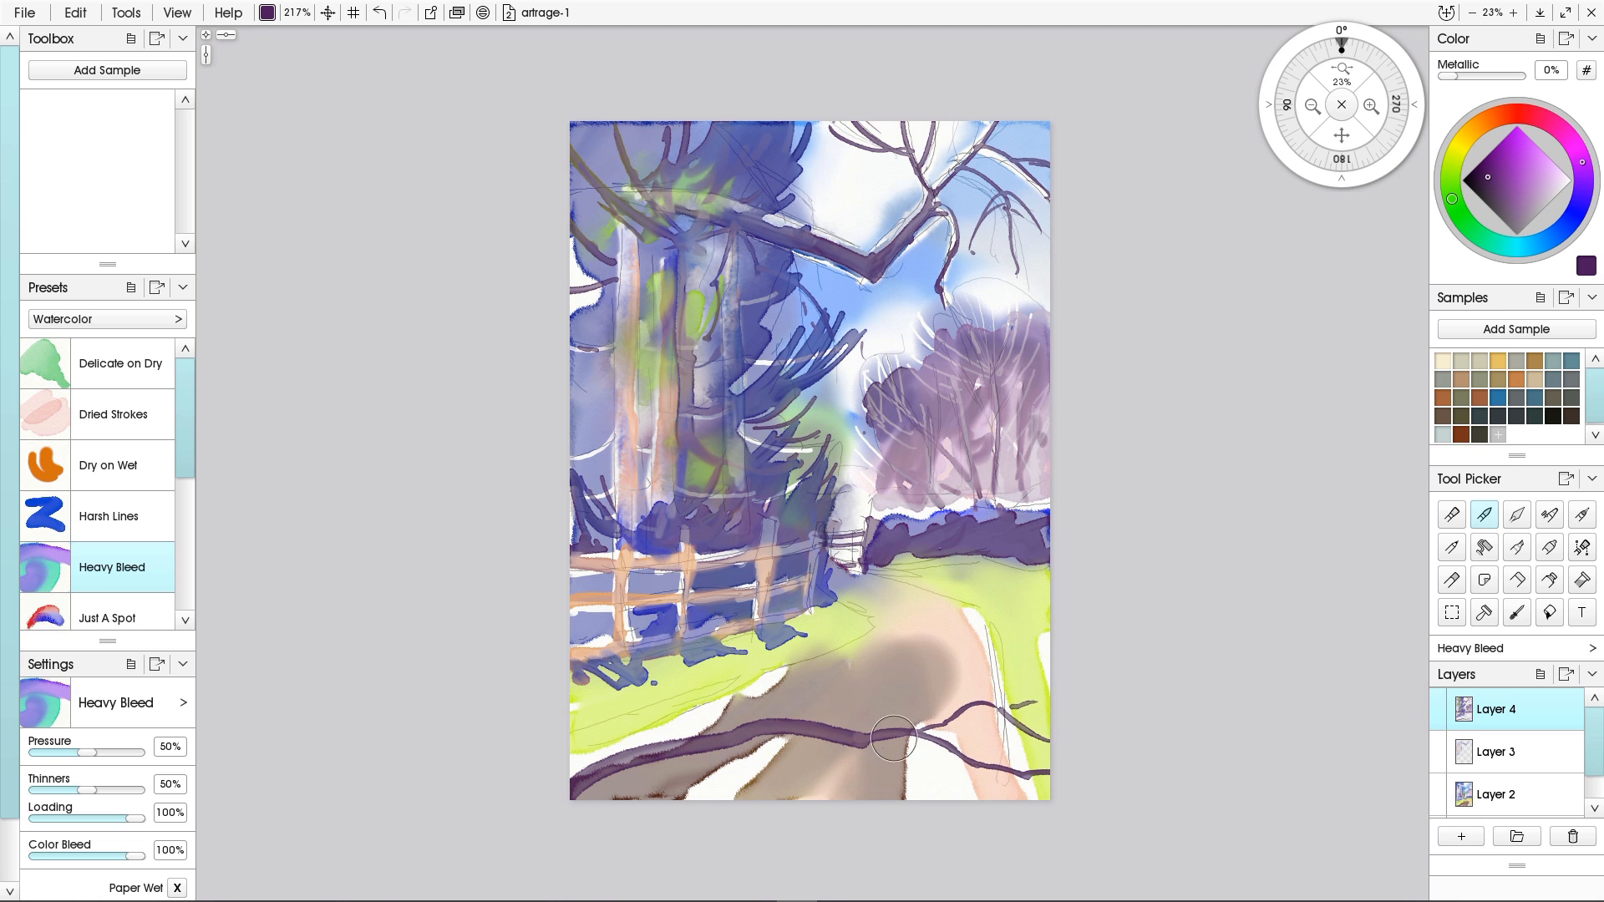
drag(911, 710, 1075, 696)
mouse_move(858, 614)
mouse_down()
mouse_move(752, 685)
mouse_move(622, 735)
mouse_move(744, 722)
mouse_move(595, 778)
mouse_up()
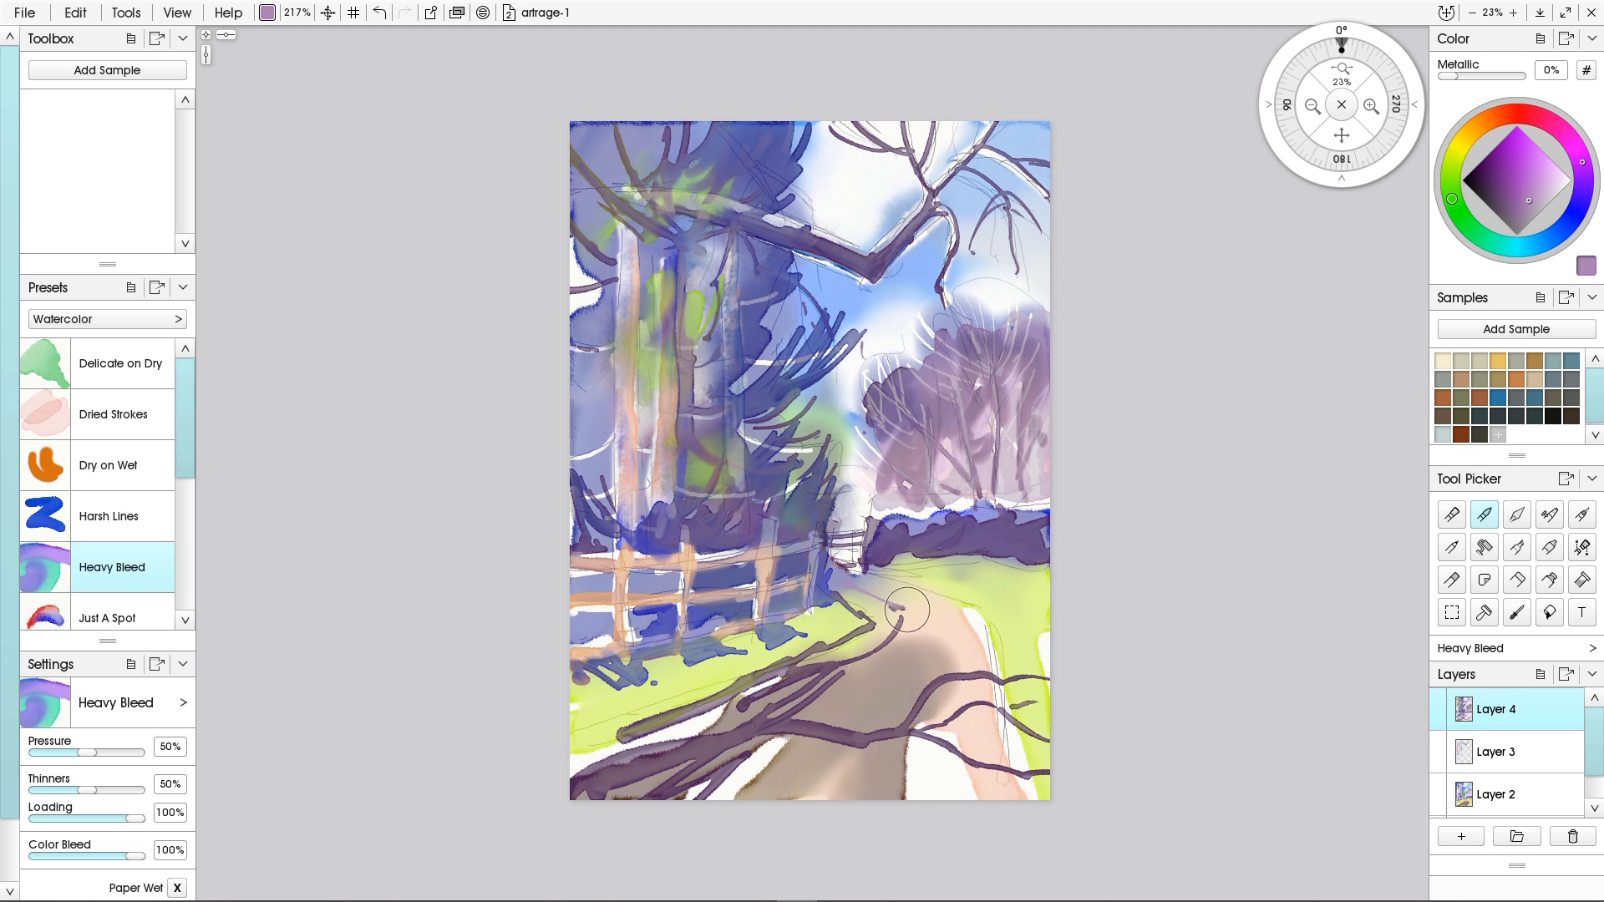
Add thinner violet and dark blue shadow strokes along the middle and near end of the lane.
drag(890, 639, 806, 710)
drag(864, 698, 786, 798)
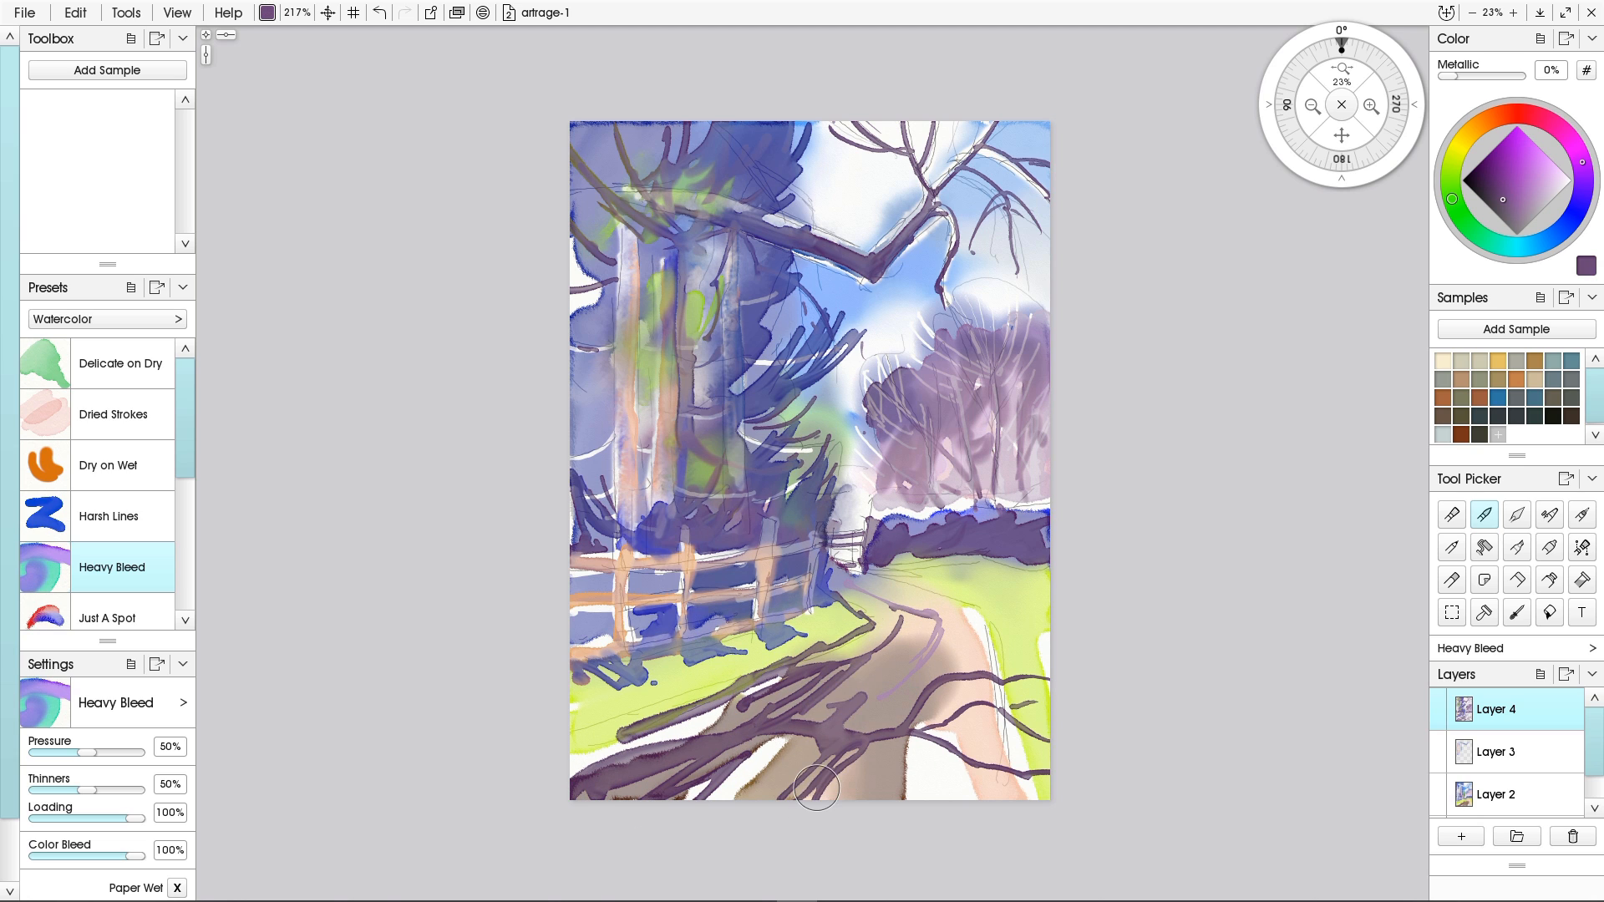
drag(725, 753, 675, 798)
drag(771, 715, 685, 752)
click(1479, 177)
click(1567, 225)
drag(873, 690, 832, 721)
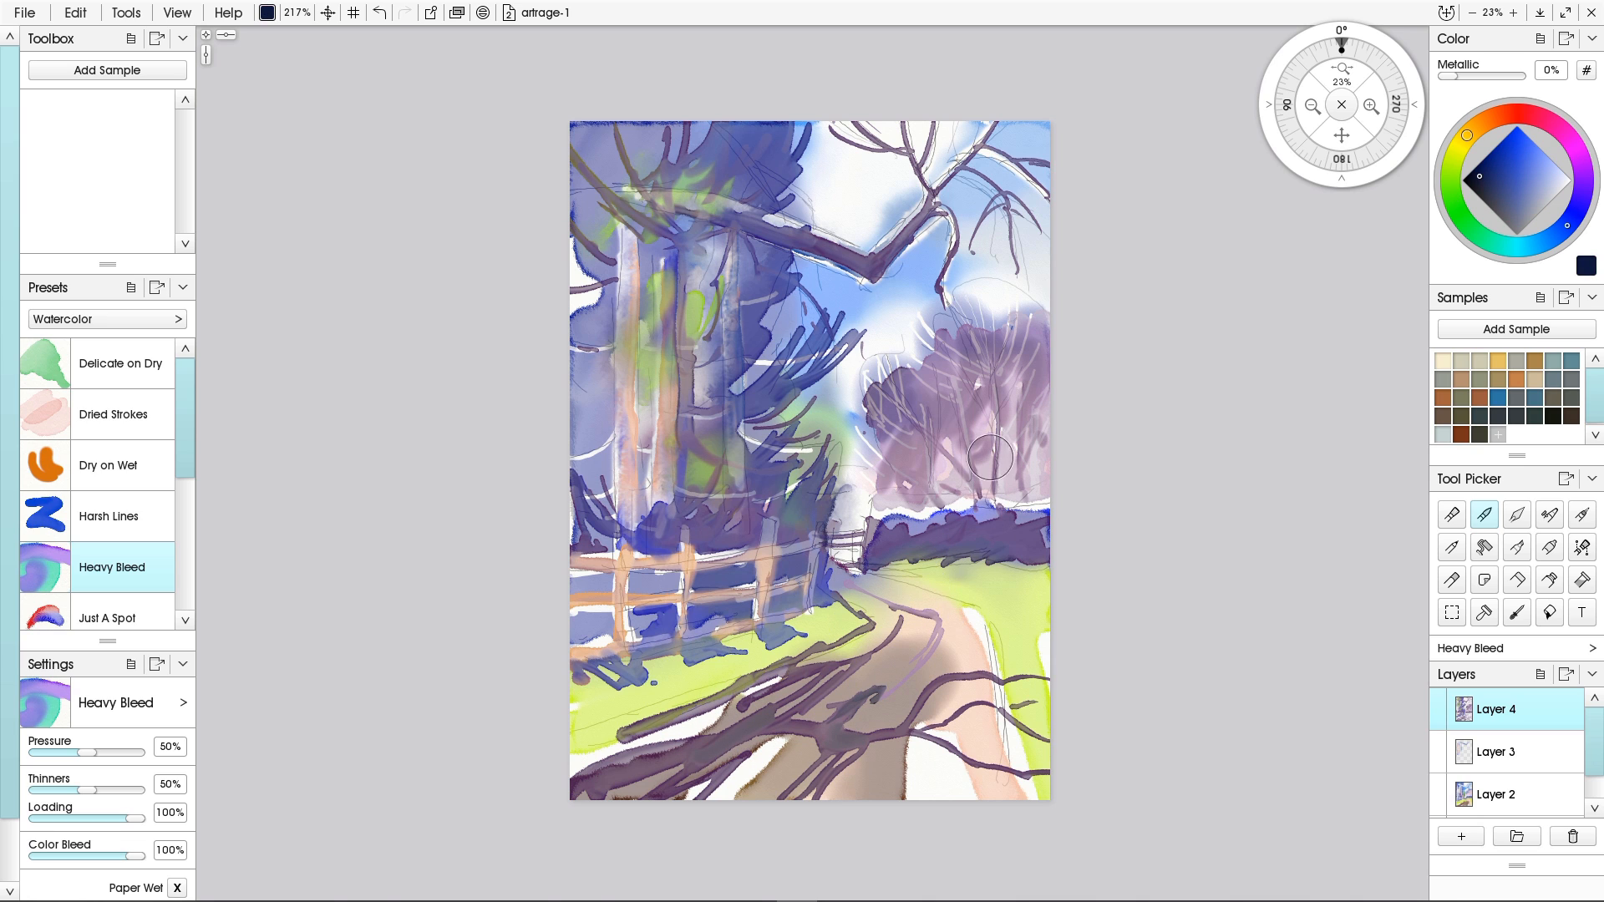
Paint darker green shadow strokes along the grass verges on both sides of the lane.
alt+click(982, 567)
mouse_move(991, 458)
mouse_down()
mouse_move(993, 519)
mouse_move(949, 591)
mouse_up()
mouse_move(1023, 554)
mouse_down()
mouse_move(927, 594)
mouse_move(997, 673)
mouse_up()
drag(1013, 620, 994, 624)
drag(1025, 654, 1005, 664)
drag(995, 660, 999, 715)
drag(779, 633, 639, 689)
drag(639, 689, 577, 700)
drag(840, 610, 790, 628)
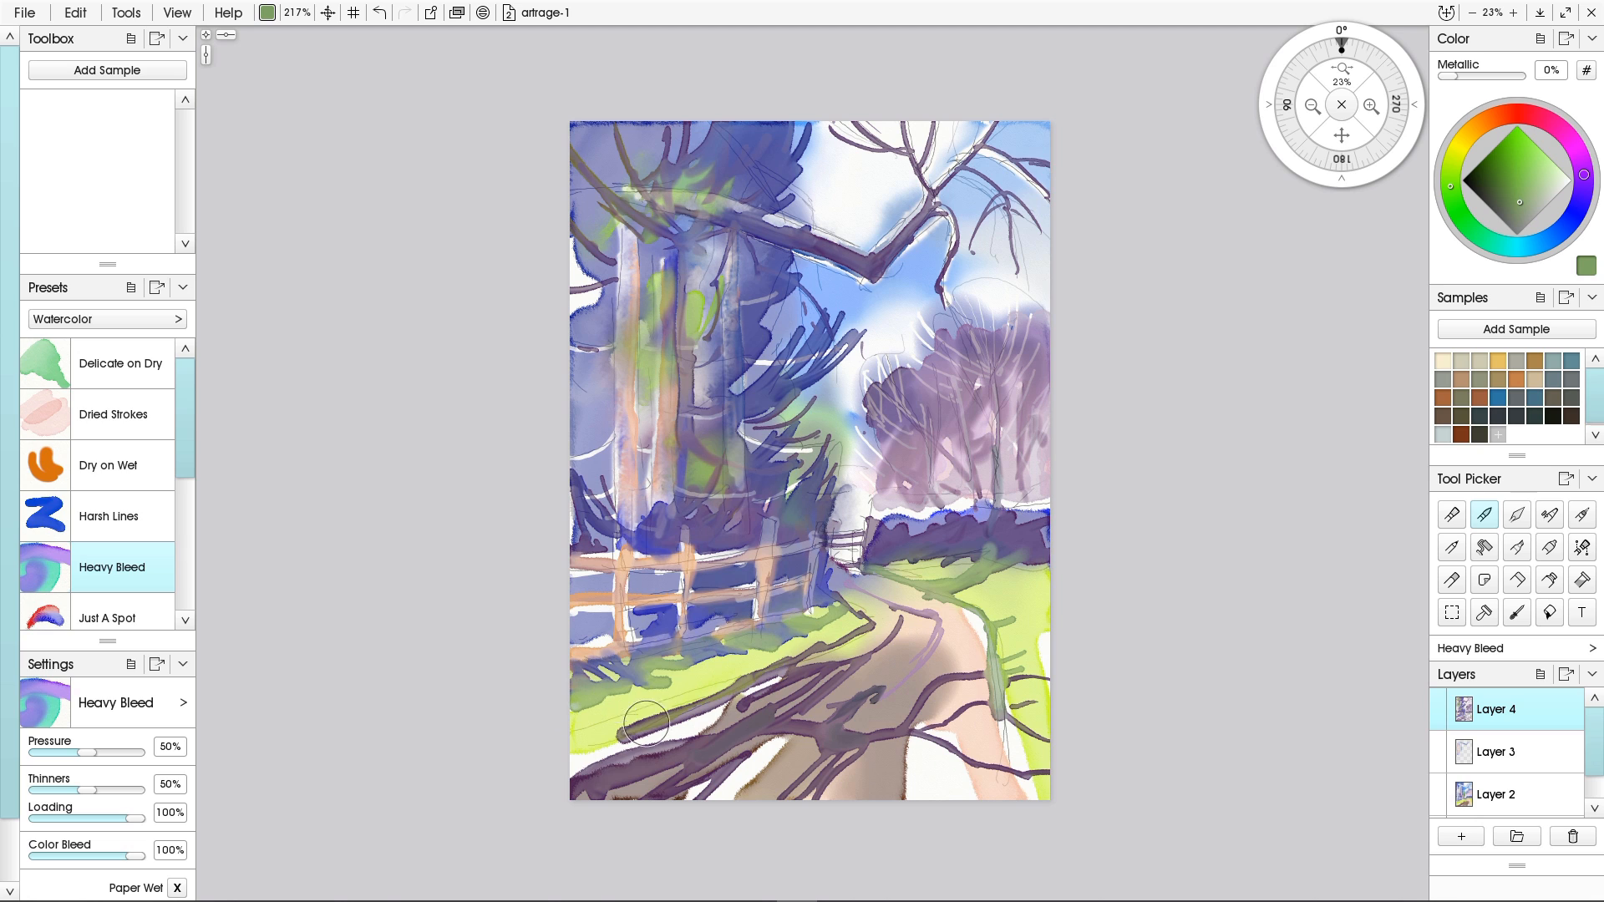
drag(685, 725, 577, 767)
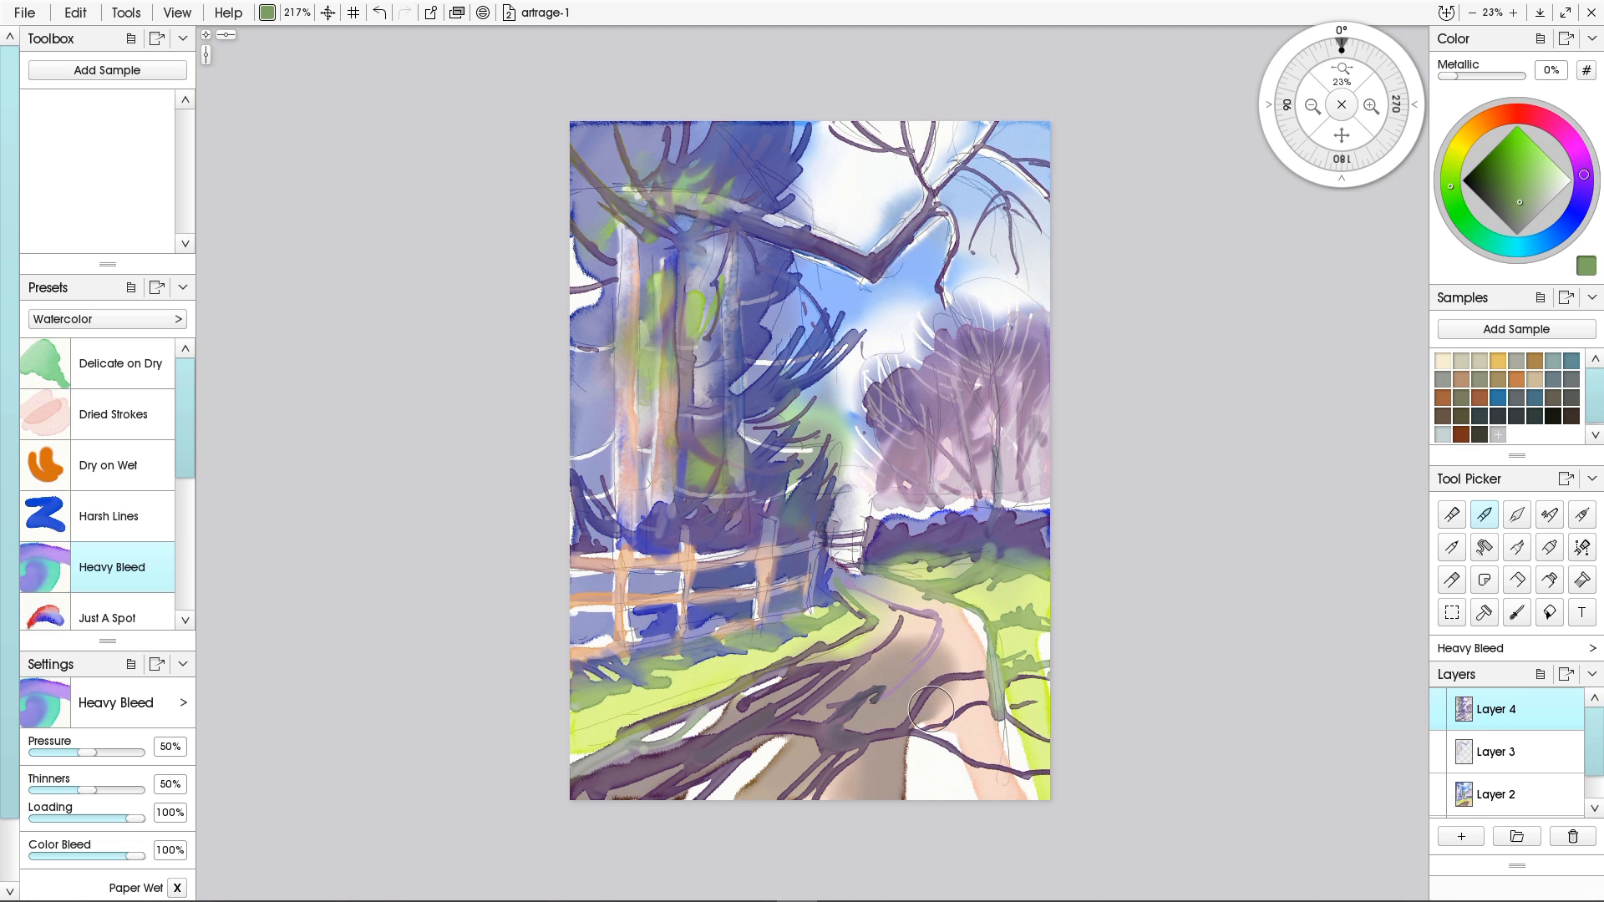
Add a new layer above Layer 4 and change its blend mode.
click(1462, 836)
mouse_move(185, 418)
mouse_down()
mouse_move(186, 514)
mouse_move(185, 437)
mouse_up()
right_click(1504, 712)
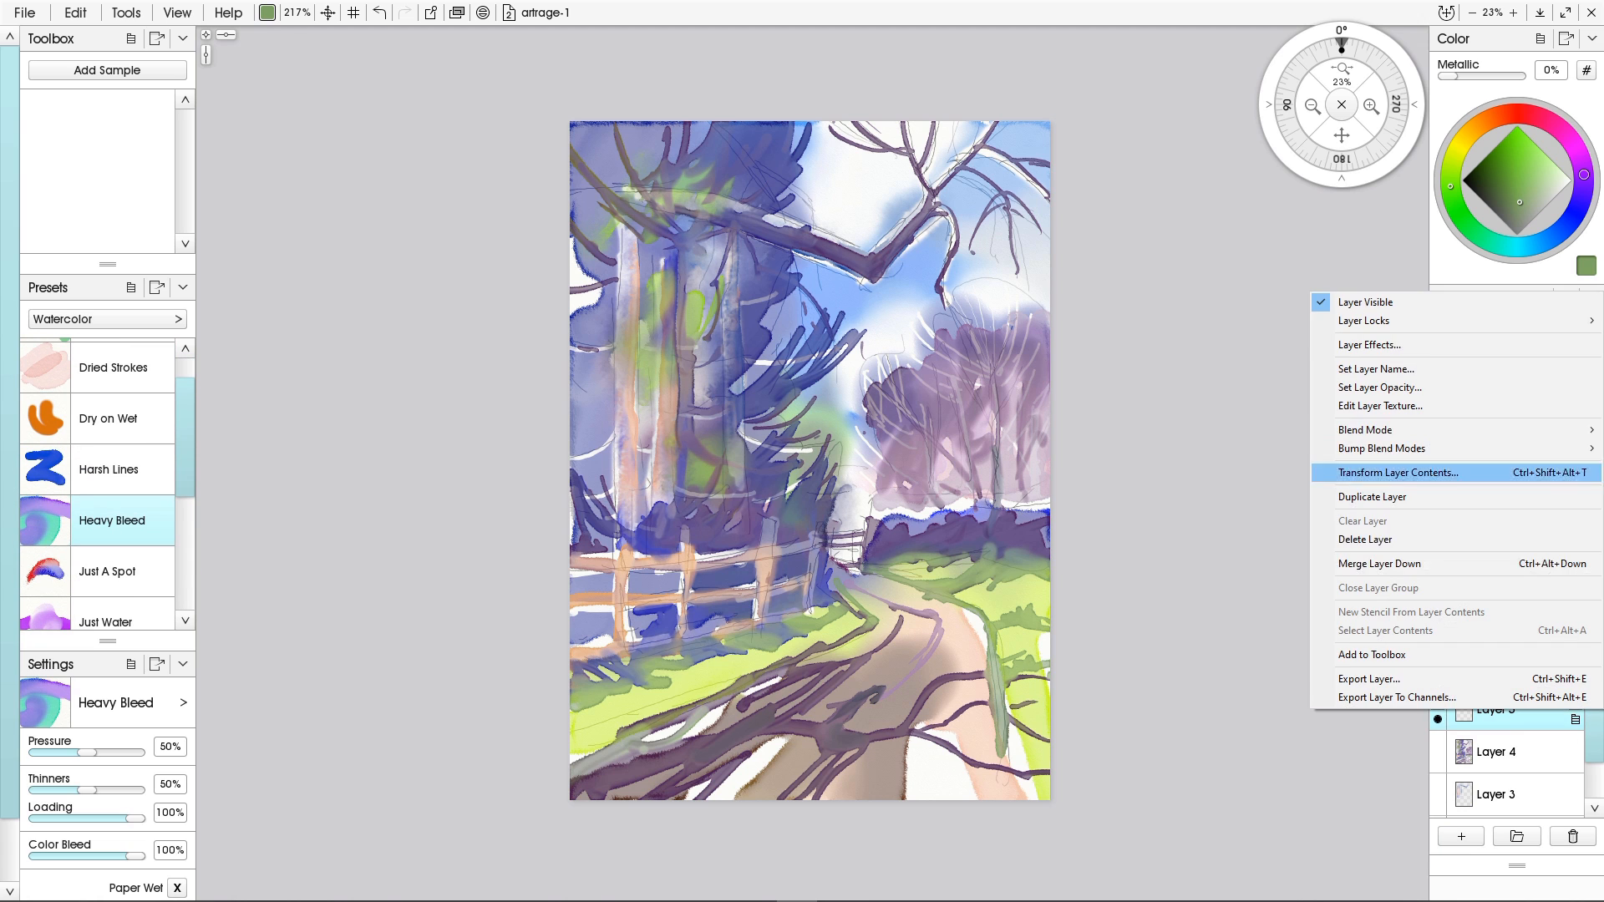
mouse_move(1370, 431)
click(1230, 450)
Brush deep blue shadows over the big tree's foliage and between its trunks on Layer 5.
drag(749, 273, 752, 479)
key(ctrl+z)
click(1565, 228)
click(1512, 161)
drag(786, 294, 747, 510)
key(alt)
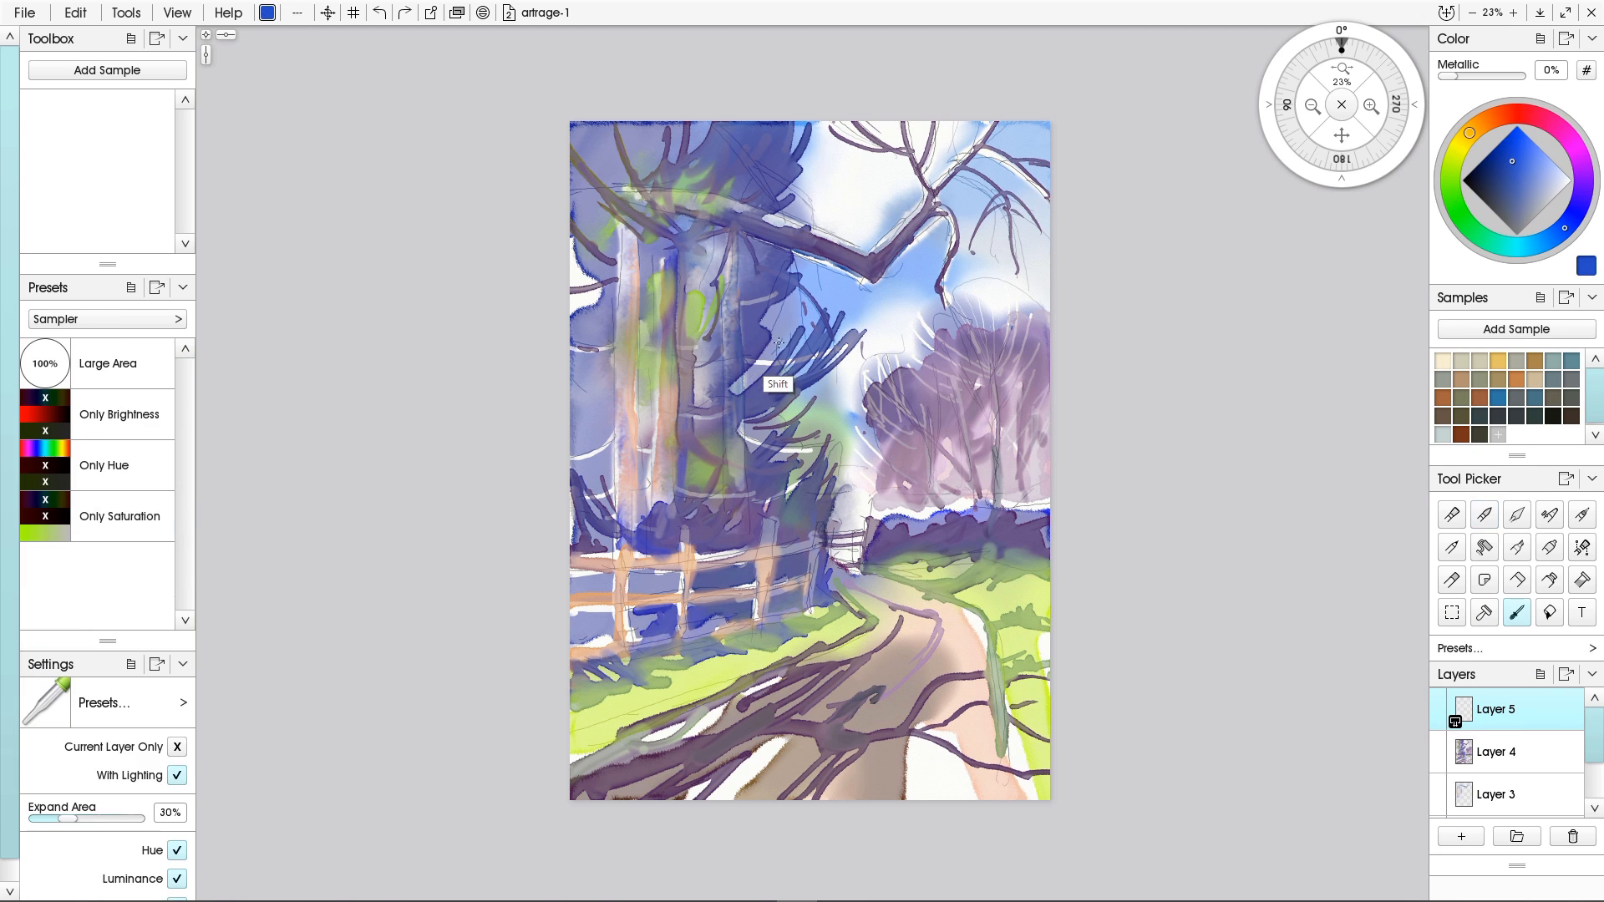
mouse_move(580, 237)
mouse_down()
mouse_move(728, 207)
mouse_move(603, 321)
mouse_move(595, 443)
mouse_up()
drag(647, 280, 648, 511)
drag(682, 235, 686, 408)
drag(742, 238, 717, 506)
drag(660, 276, 643, 435)
Deepen the hedge and the shadows behind the fence with blue, raising the brush's thinners to 80%.
drag(1036, 535, 884, 560)
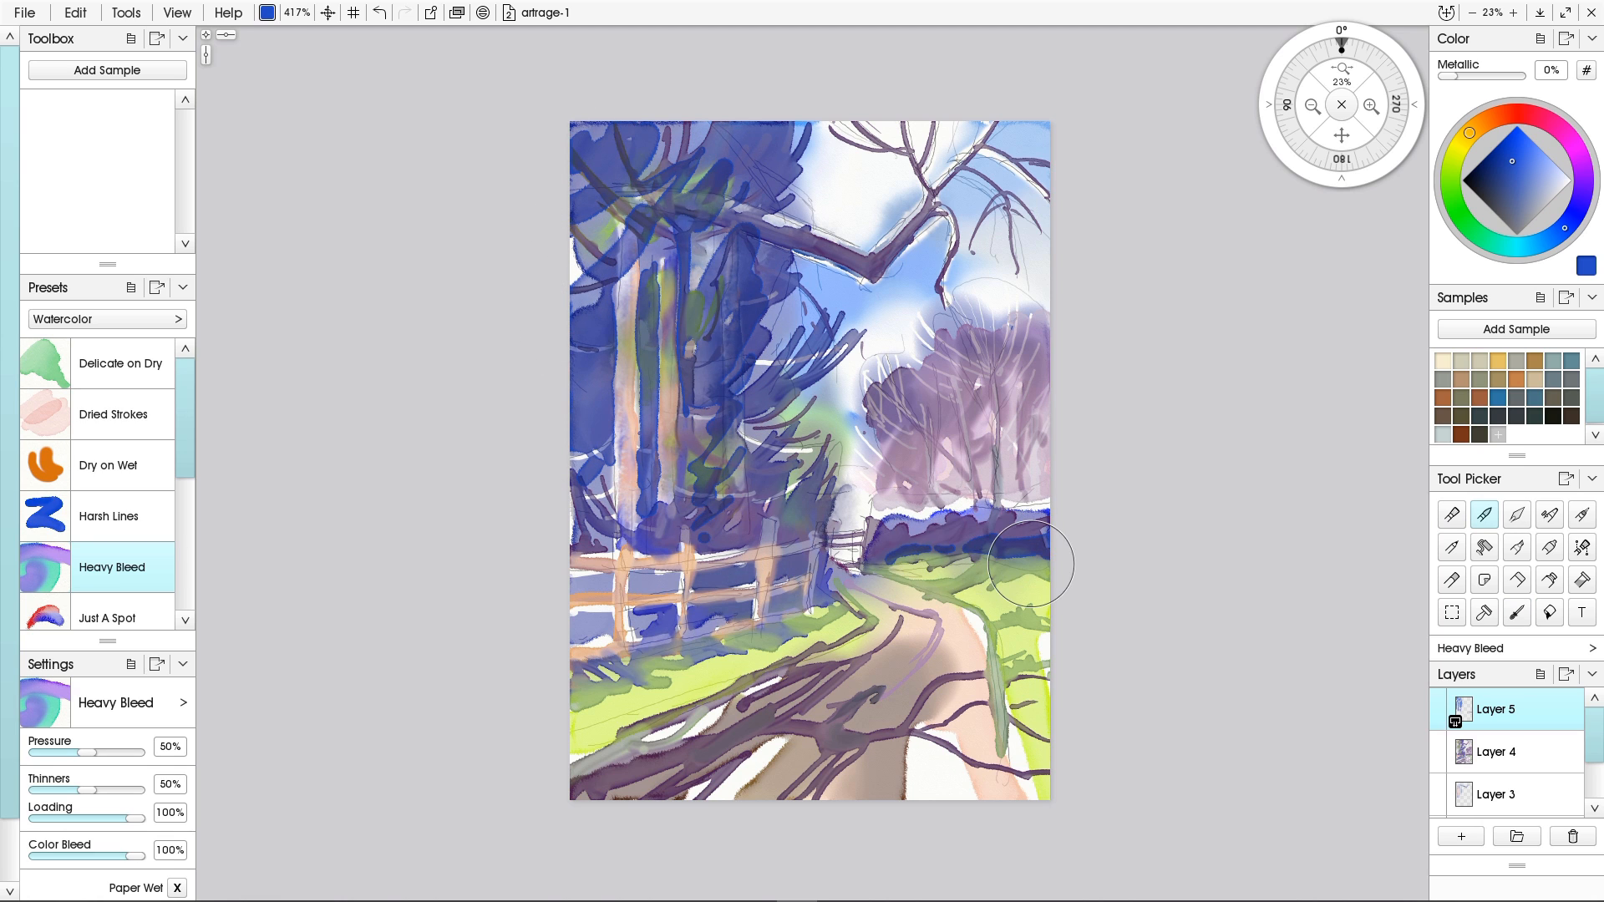
mouse_move(777, 537)
mouse_down()
mouse_move(836, 509)
mouse_move(767, 530)
mouse_up()
drag(89, 790, 116, 790)
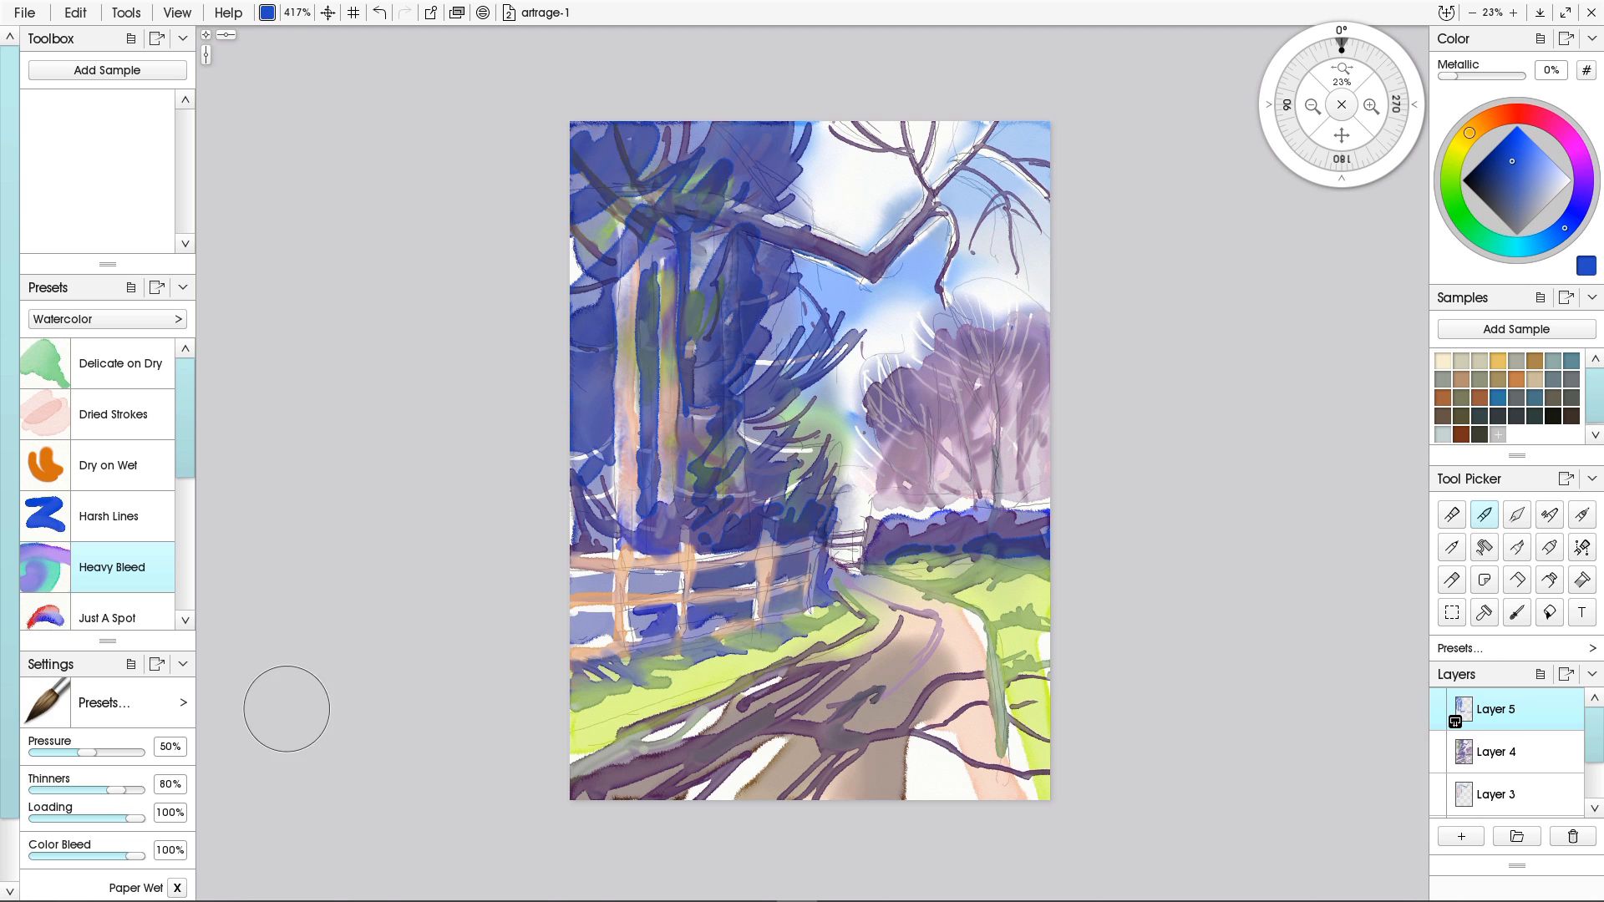
drag(287, 709, 269, 709)
mouse_move(790, 572)
mouse_down()
mouse_move(809, 553)
mouse_move(746, 612)
mouse_up()
Brighten the grass verges on both sides of the lane with light yellow-green strokes.
click(1451, 169)
mouse_move(873, 558)
mouse_down()
mouse_move(957, 574)
mouse_move(1024, 631)
mouse_up()
click(1532, 144)
drag(898, 564, 960, 572)
drag(1003, 623, 1044, 652)
drag(860, 614, 725, 639)
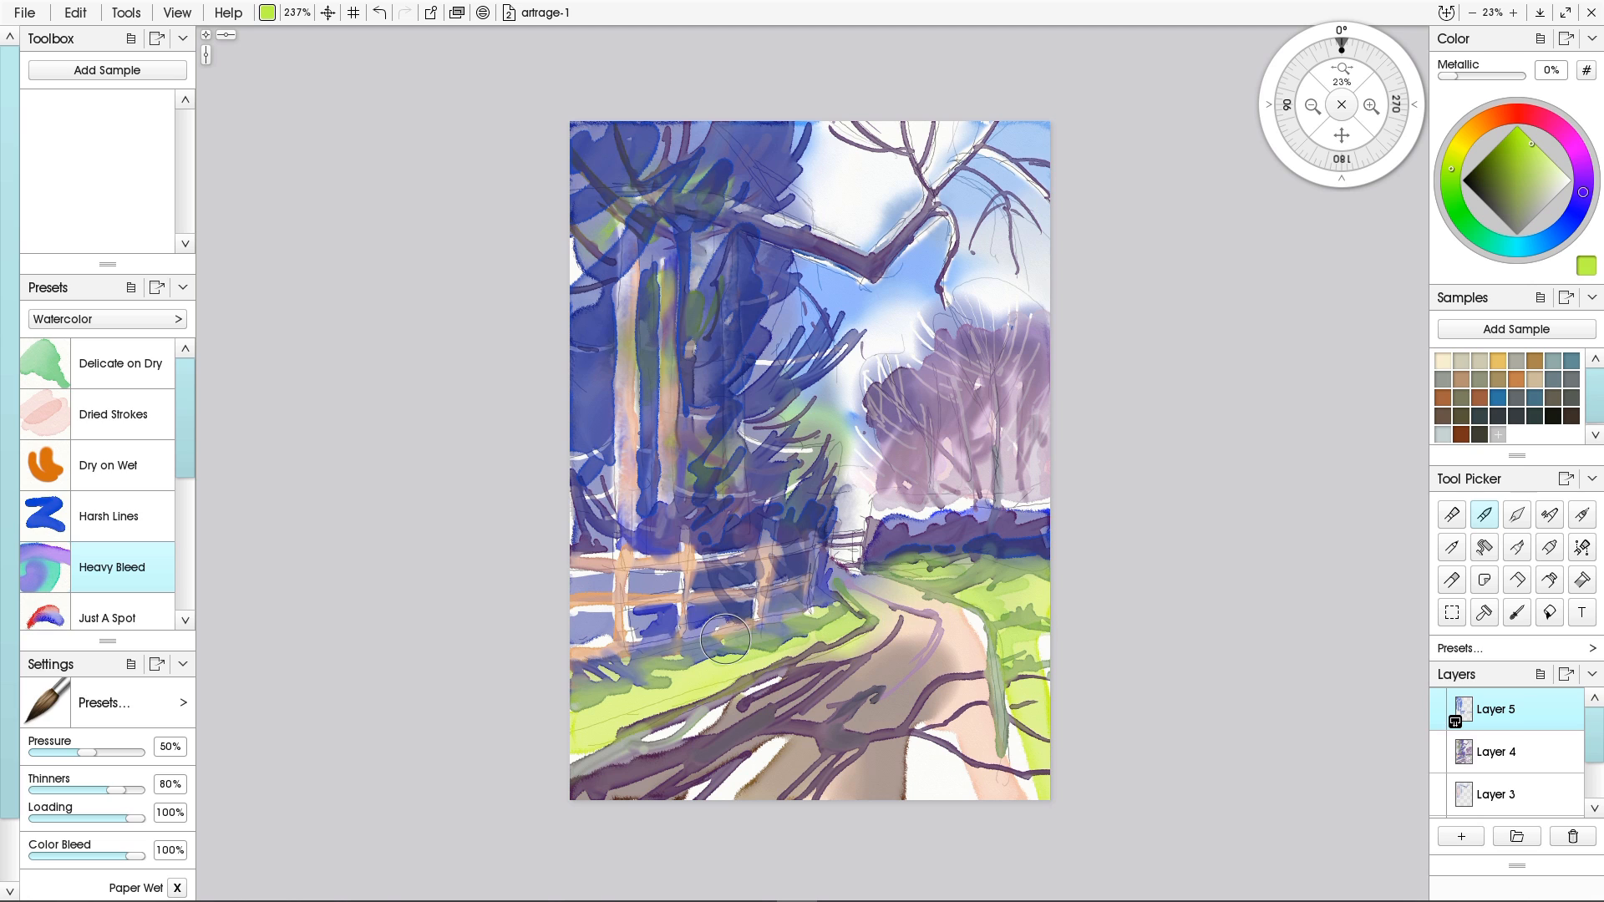
Dab yellow-green foliage and reflected light among the large trunks.
drag(698, 238, 695, 313)
drag(695, 292, 699, 334)
drag(756, 288, 736, 355)
drag(748, 367, 702, 451)
drag(656, 280, 645, 342)
mouse_move(648, 342)
mouse_down()
mouse_move(650, 405)
mouse_move(585, 376)
mouse_up()
drag(633, 238, 626, 335)
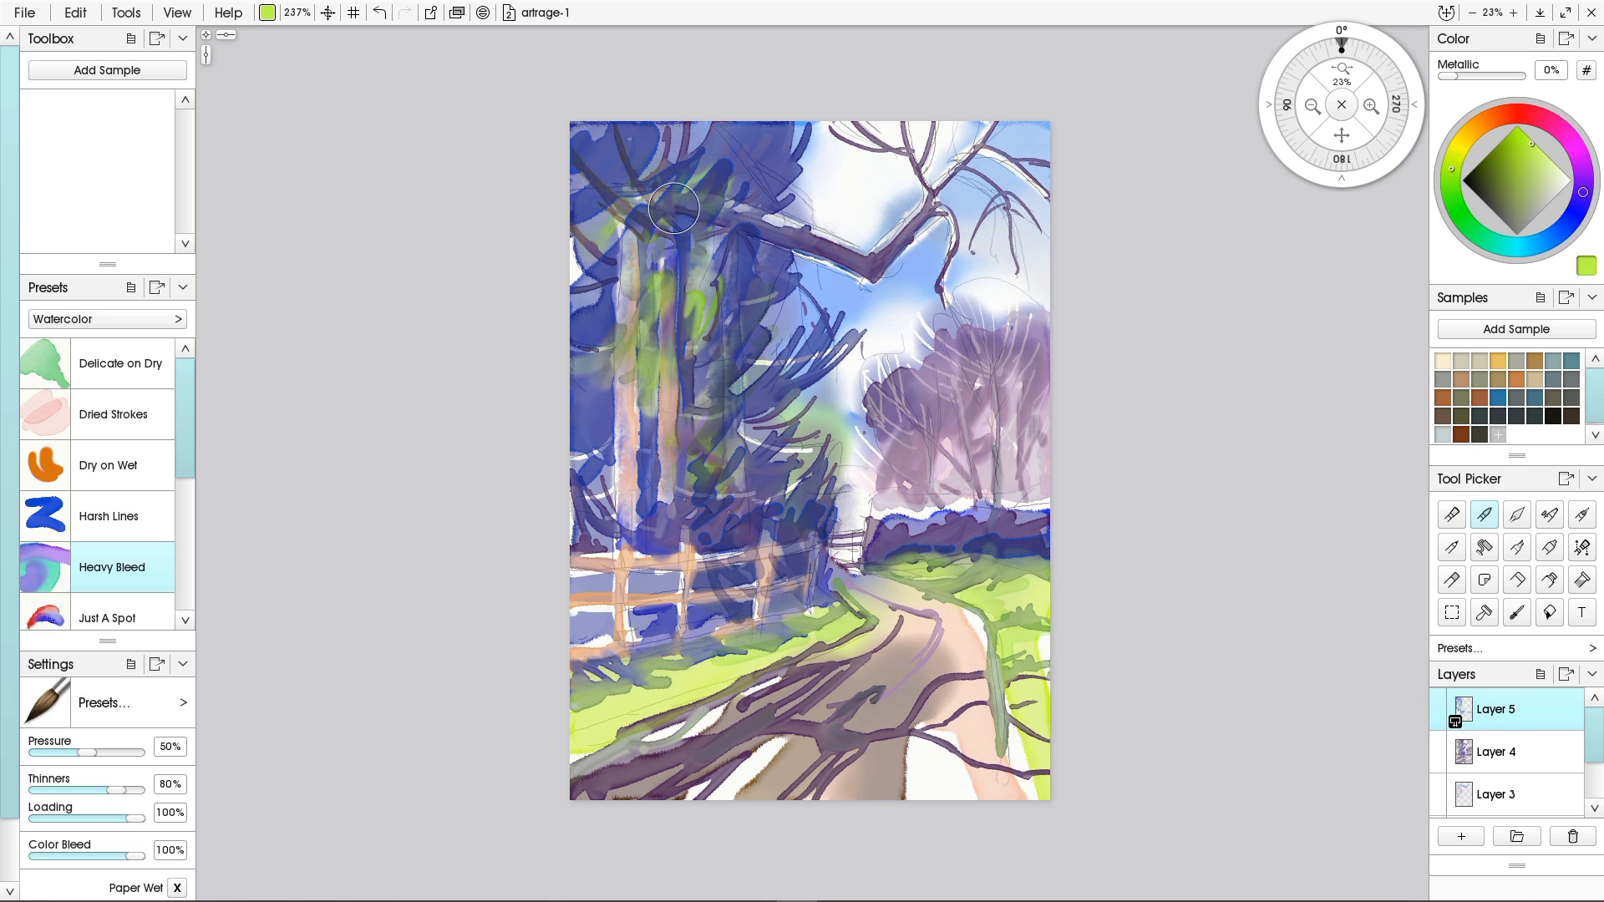
Smudge the foliage and trunk colours of the large trees with the Knife's Harsh Chaos preset.
click(1517, 515)
drag(727, 418, 711, 468)
drag(735, 175, 718, 230)
mouse_move(651, 167)
mouse_down()
mouse_move(597, 238)
mouse_move(643, 209)
mouse_up()
drag(597, 468, 639, 501)
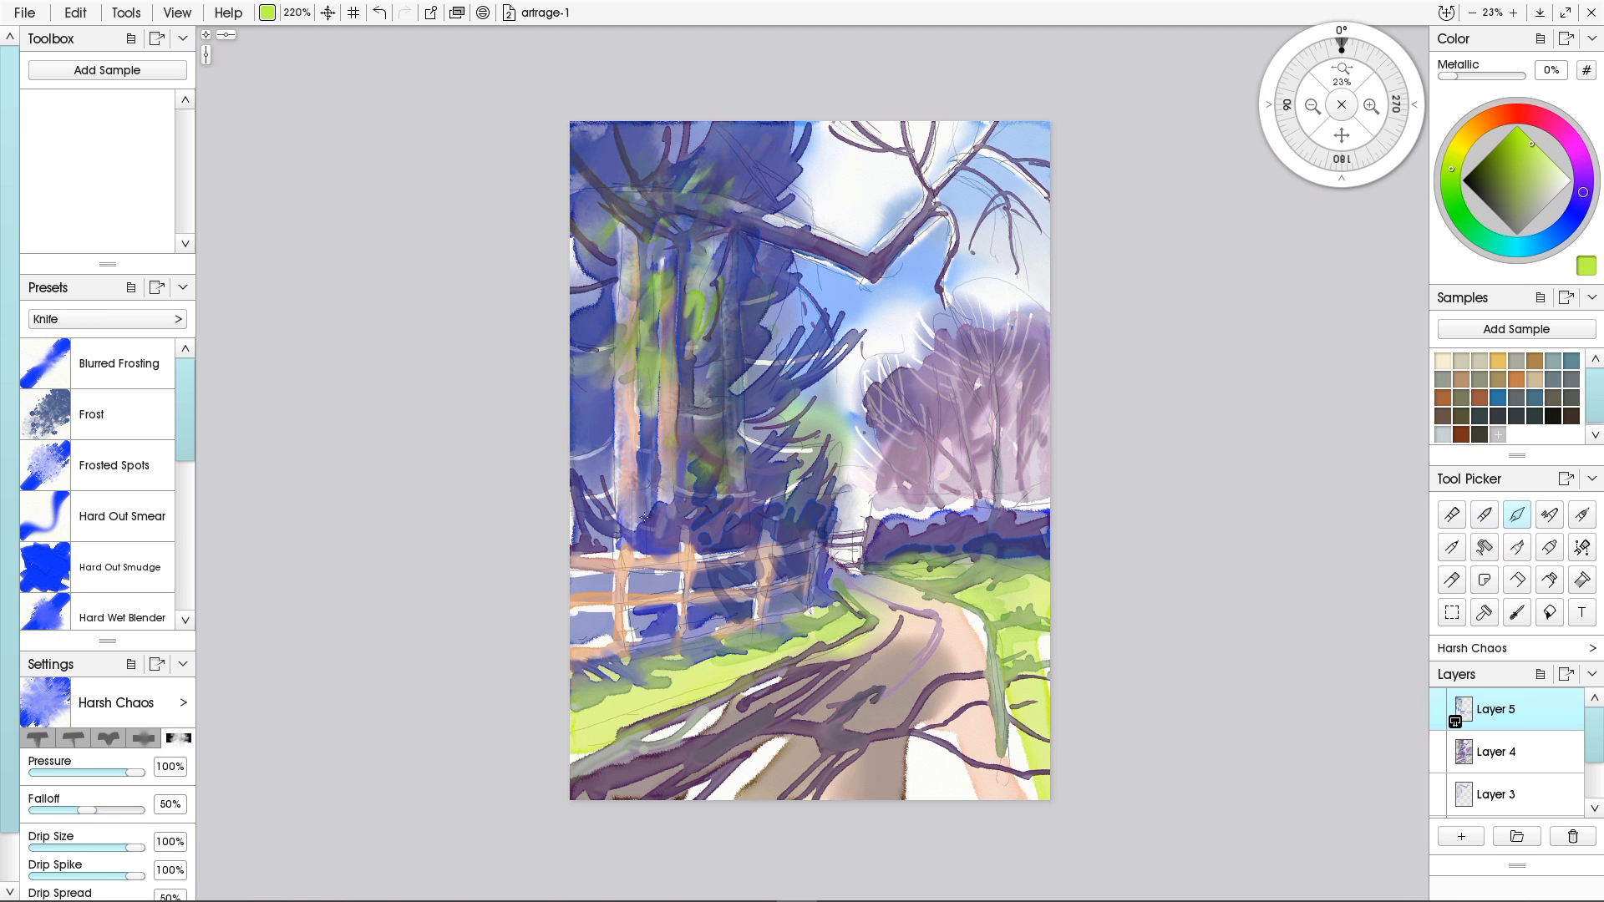
drag(641, 434, 655, 489)
drag(656, 489, 669, 502)
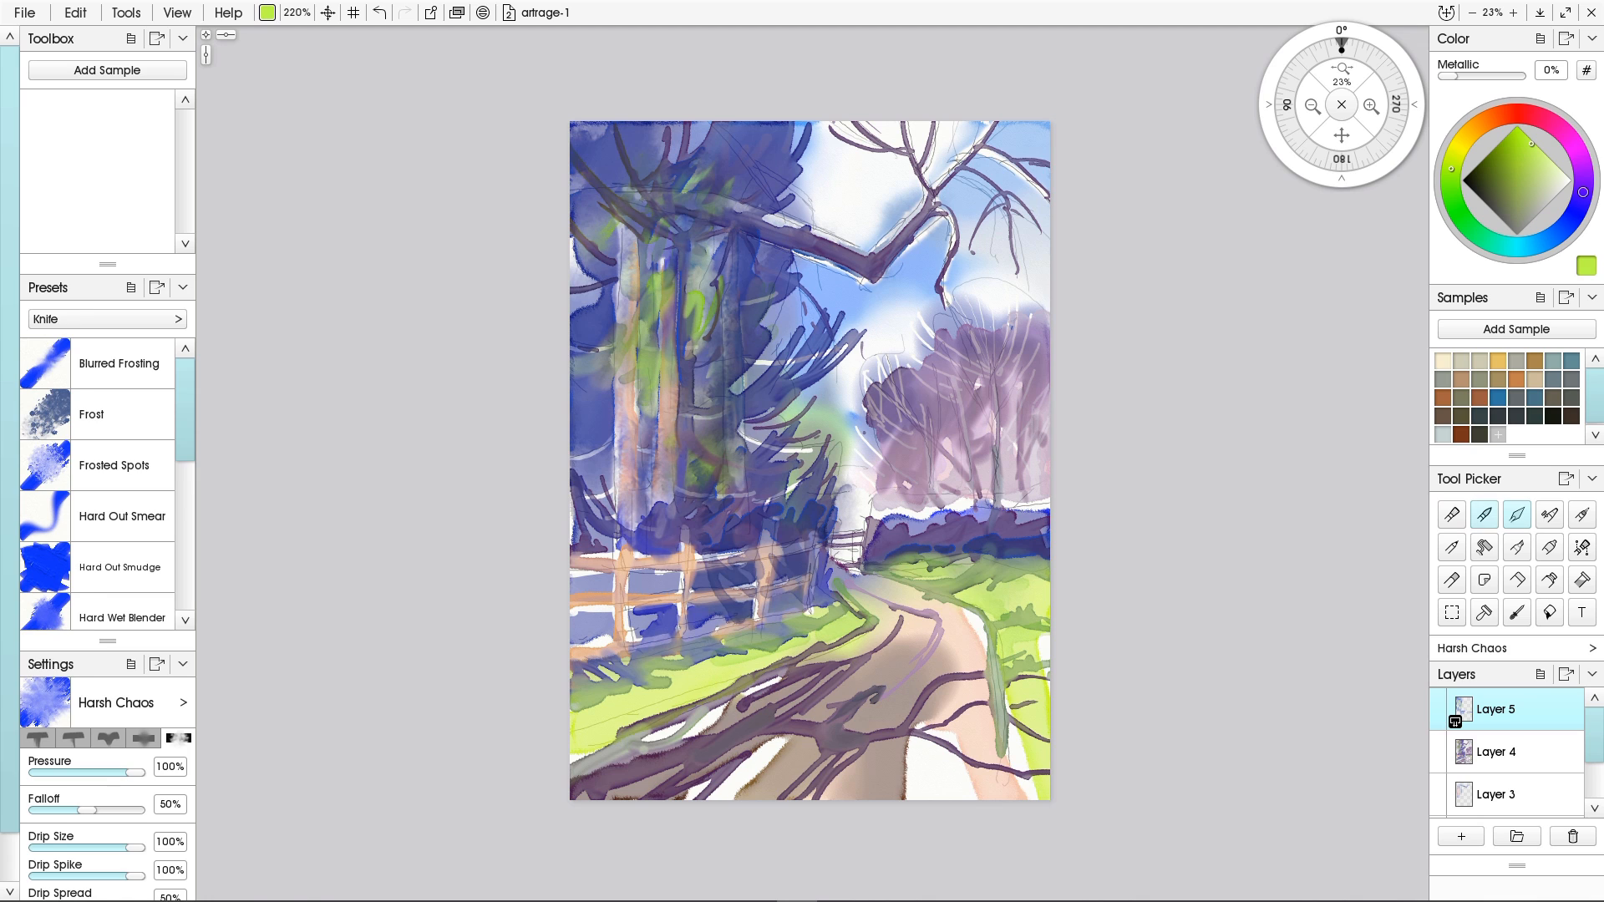
Paint long hanging branches in dark blue against the sky beside the large trees, using the Watercolor Harsh Lines preset.
click(1484, 515)
click(109, 426)
click(1583, 192)
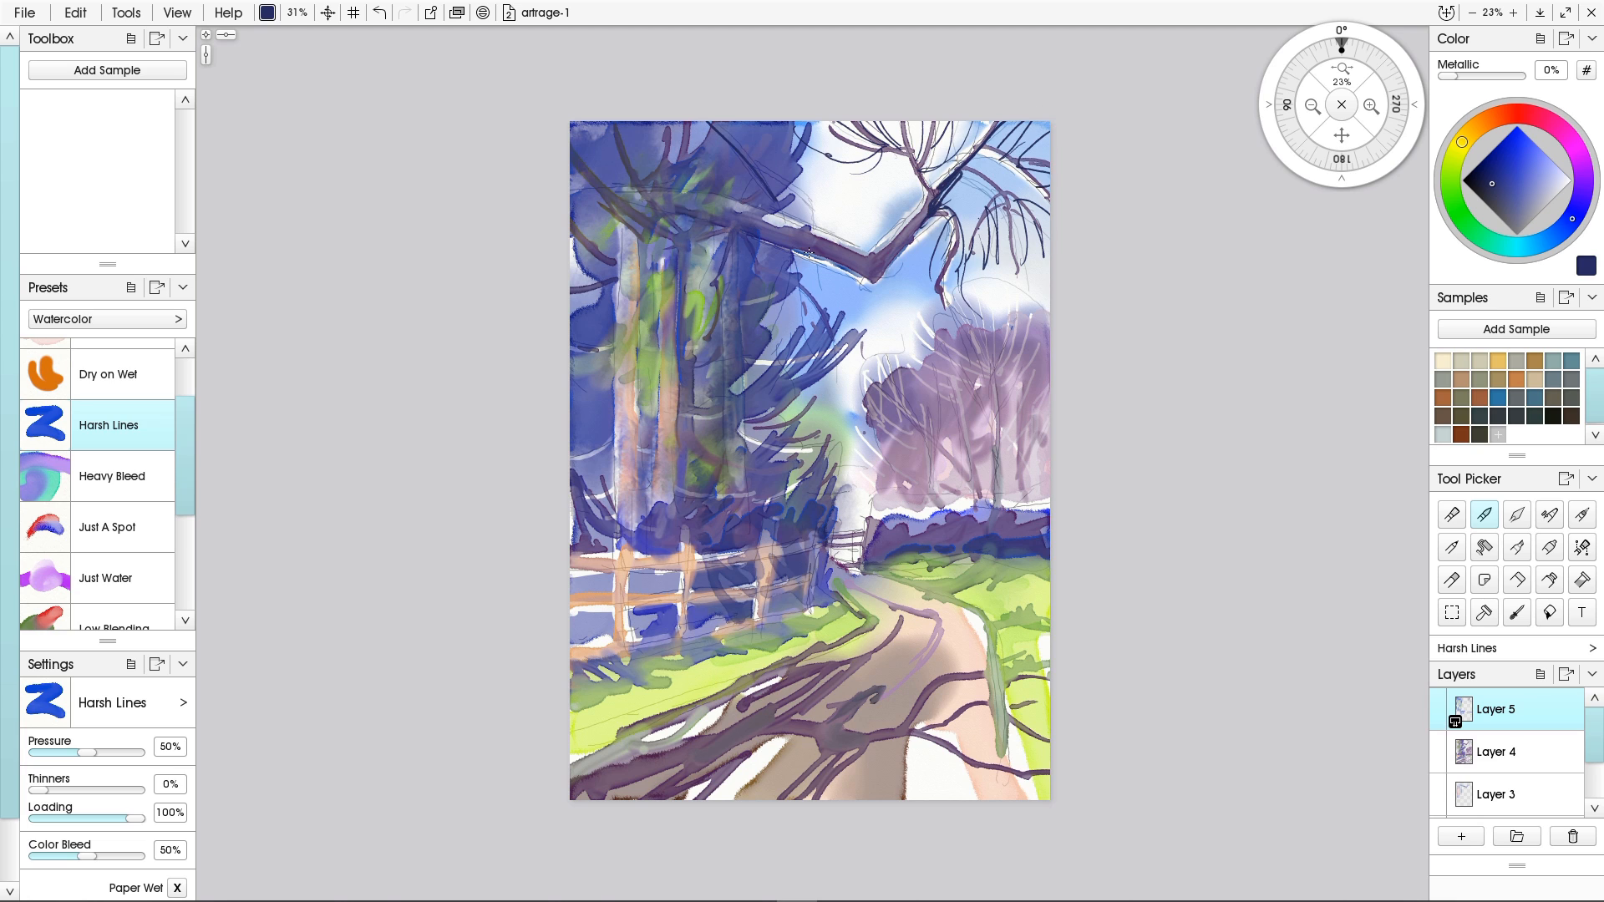
drag(700, 111, 789, 209)
drag(863, 375, 902, 427)
drag(812, 259, 860, 429)
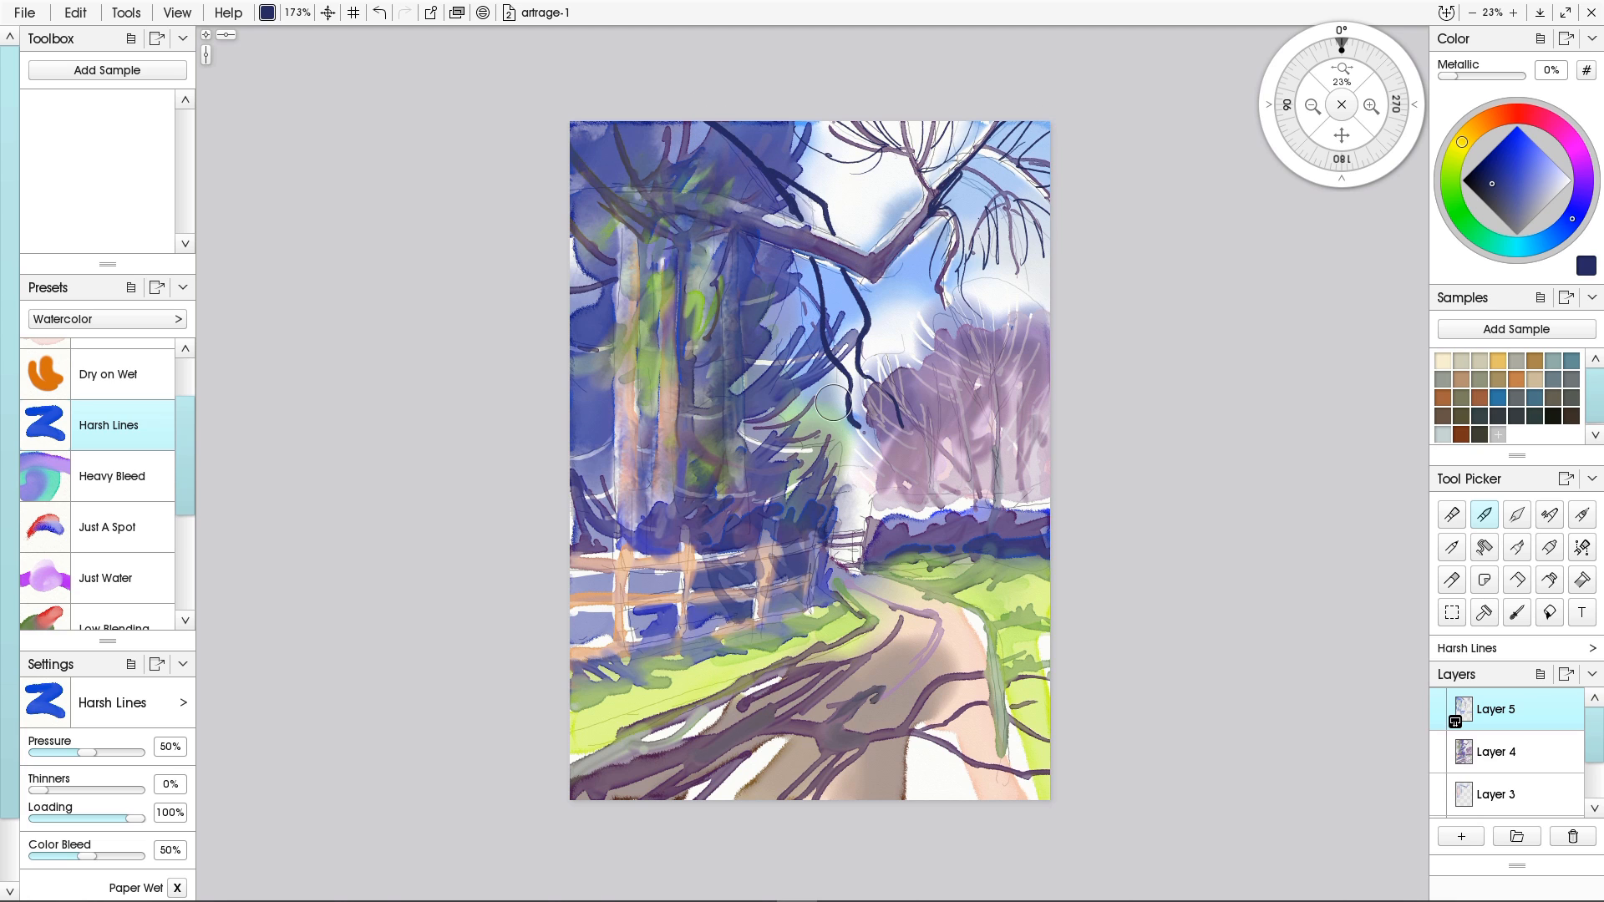
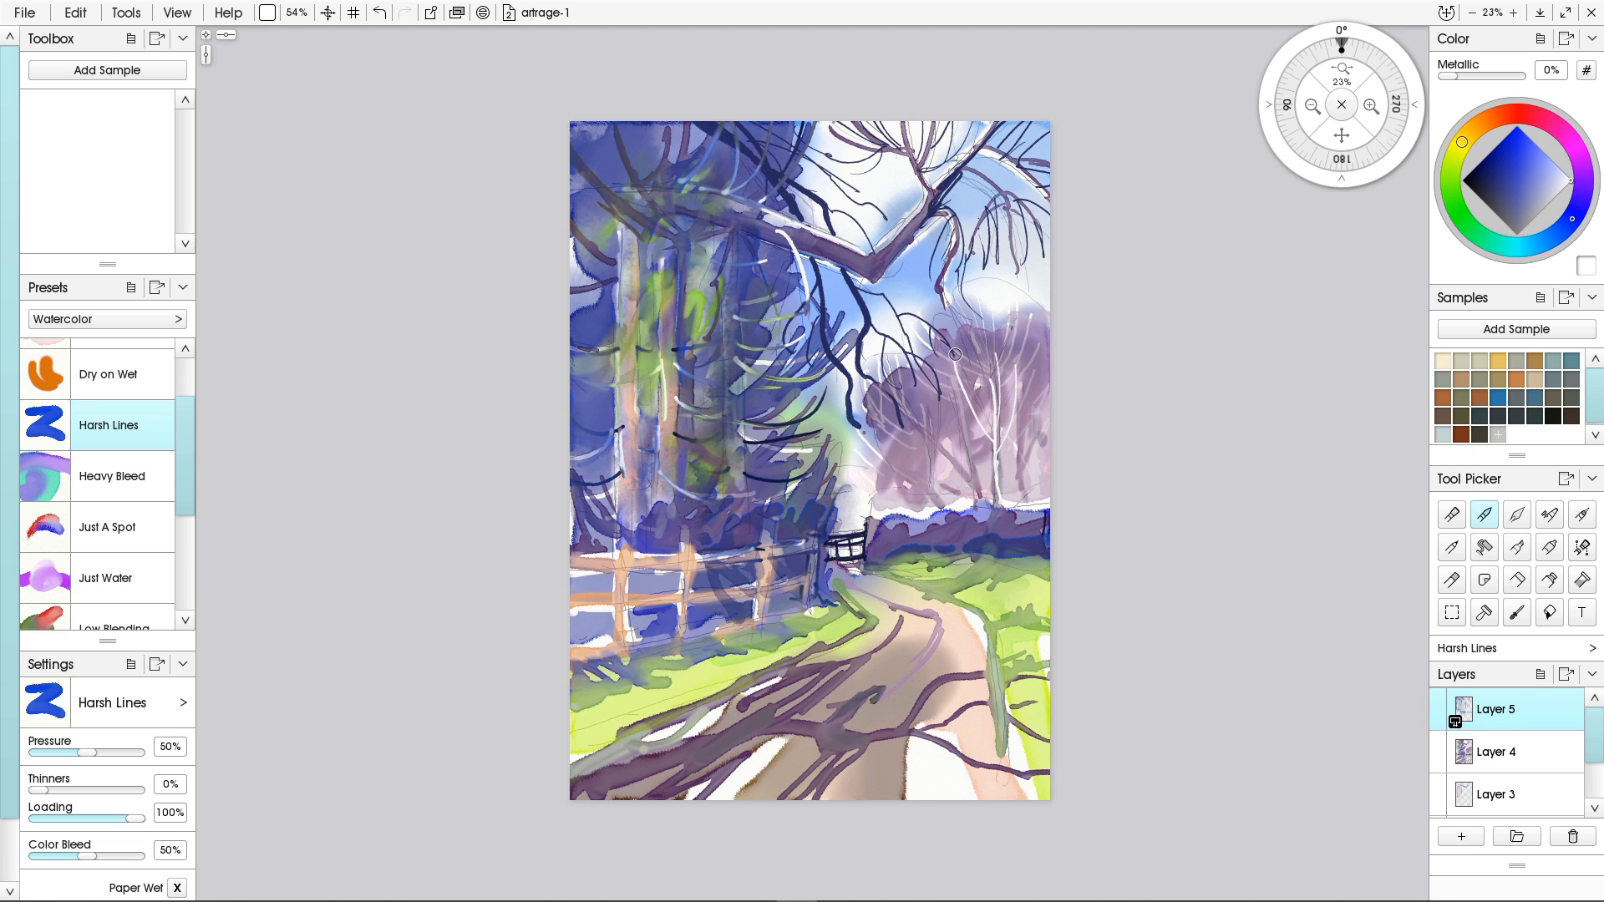
On a new layer, soften the lane's shadow strokes with the Knife and paint dark green strokes on the verge.
key(ctrl+shift+n)
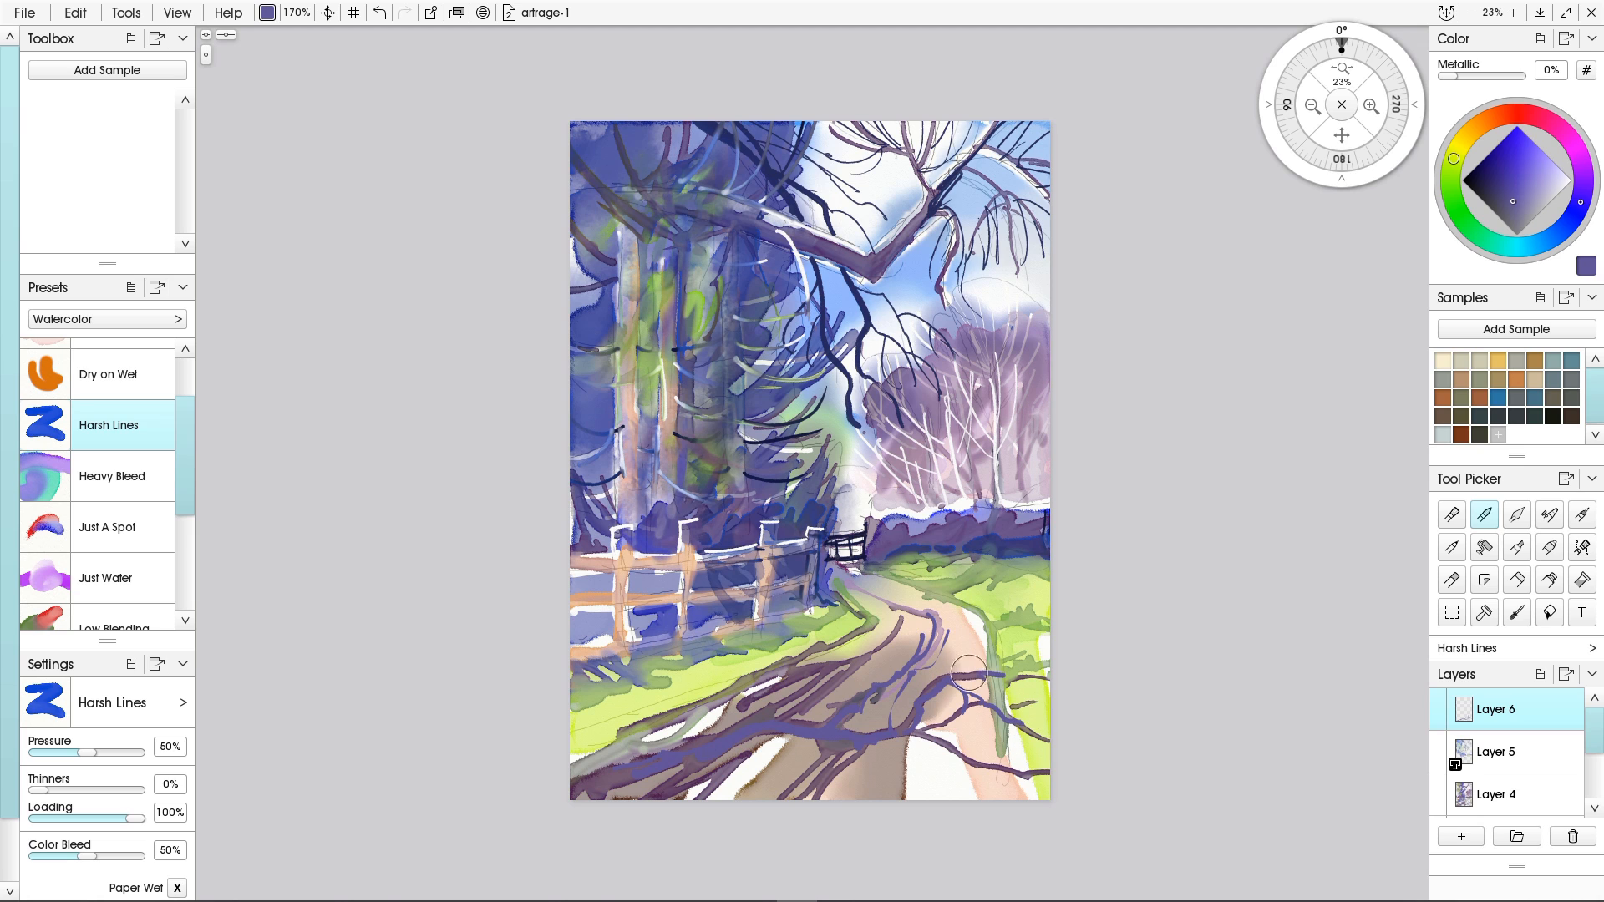
alt+click(1011, 681)
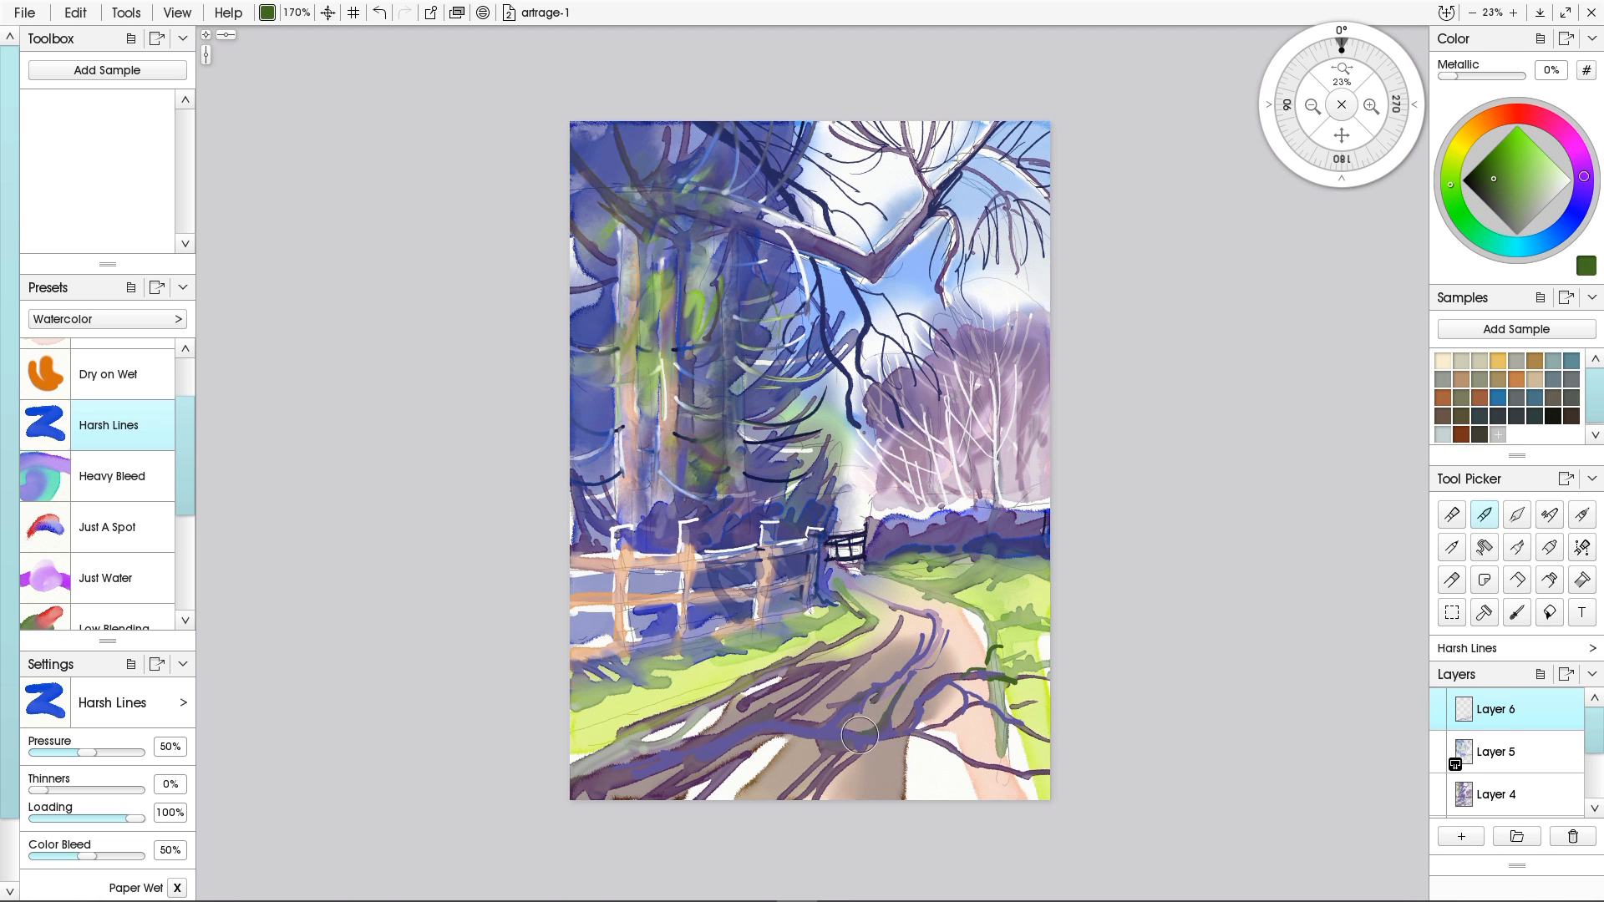
click(1517, 514)
drag(935, 623, 877, 687)
drag(902, 691, 886, 724)
mouse_move(961, 689)
mouse_down()
mouse_move(990, 719)
mouse_move(1018, 677)
mouse_up()
click(1484, 515)
mouse_move(1023, 627)
mouse_down()
mouse_move(961, 656)
mouse_move(983, 658)
mouse_move(976, 692)
mouse_up()
Smudge the white curved strokes below the overhanging branch on Layer 5 with the Knife.
click(1518, 515)
click(1504, 752)
drag(808, 311, 801, 277)
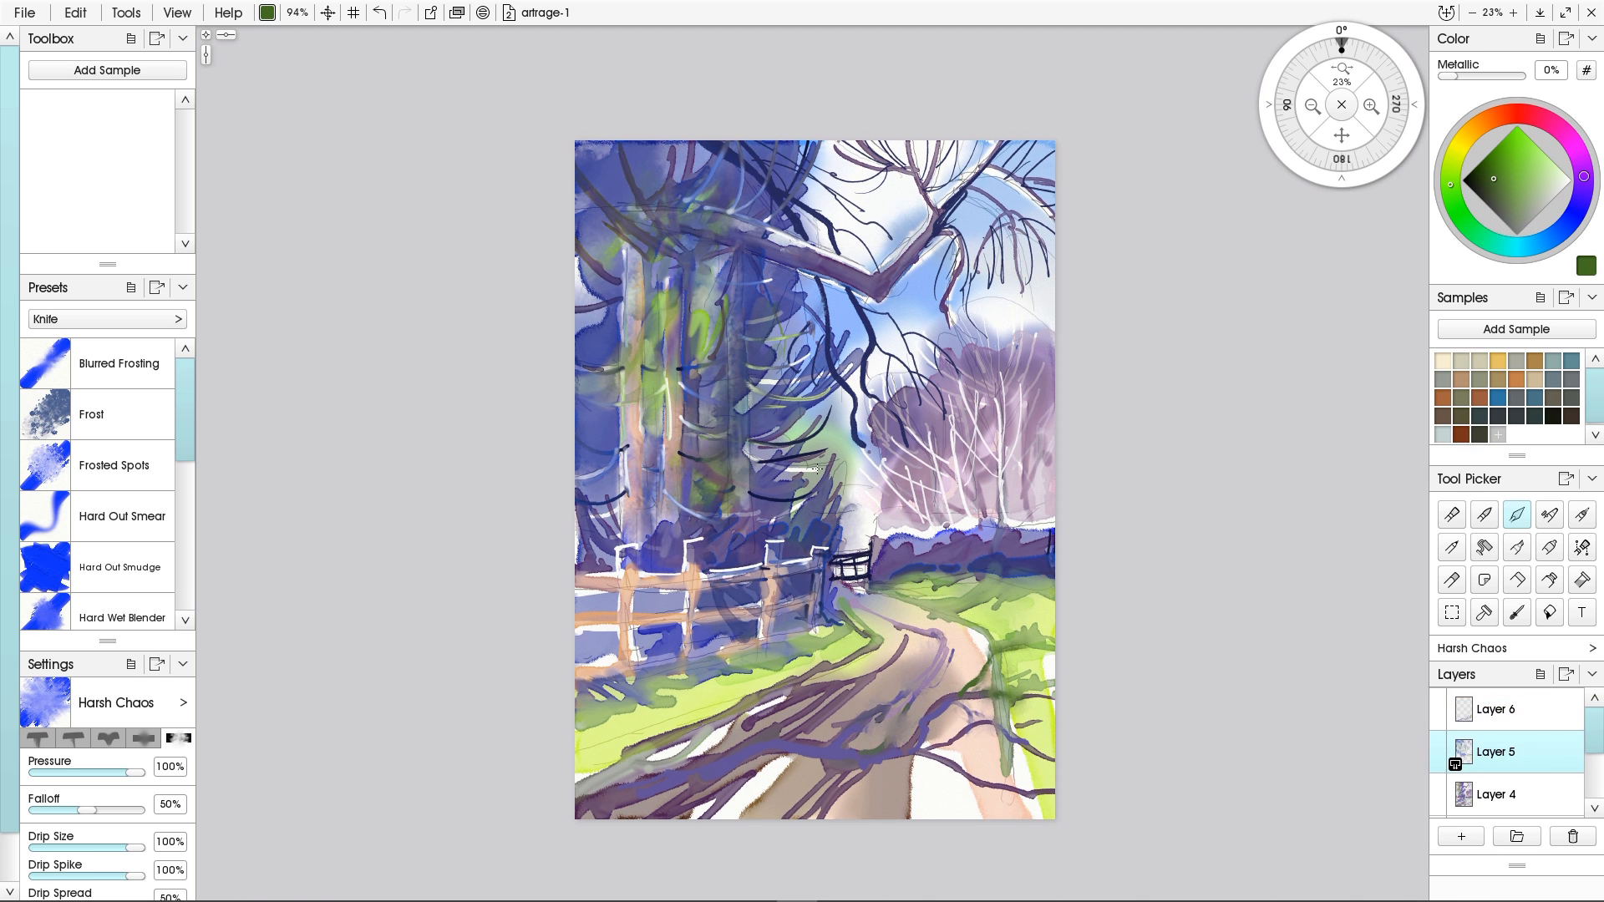
Switch to the Watercolor brush with a very dark violet colour.
click(1584, 174)
click(1478, 181)
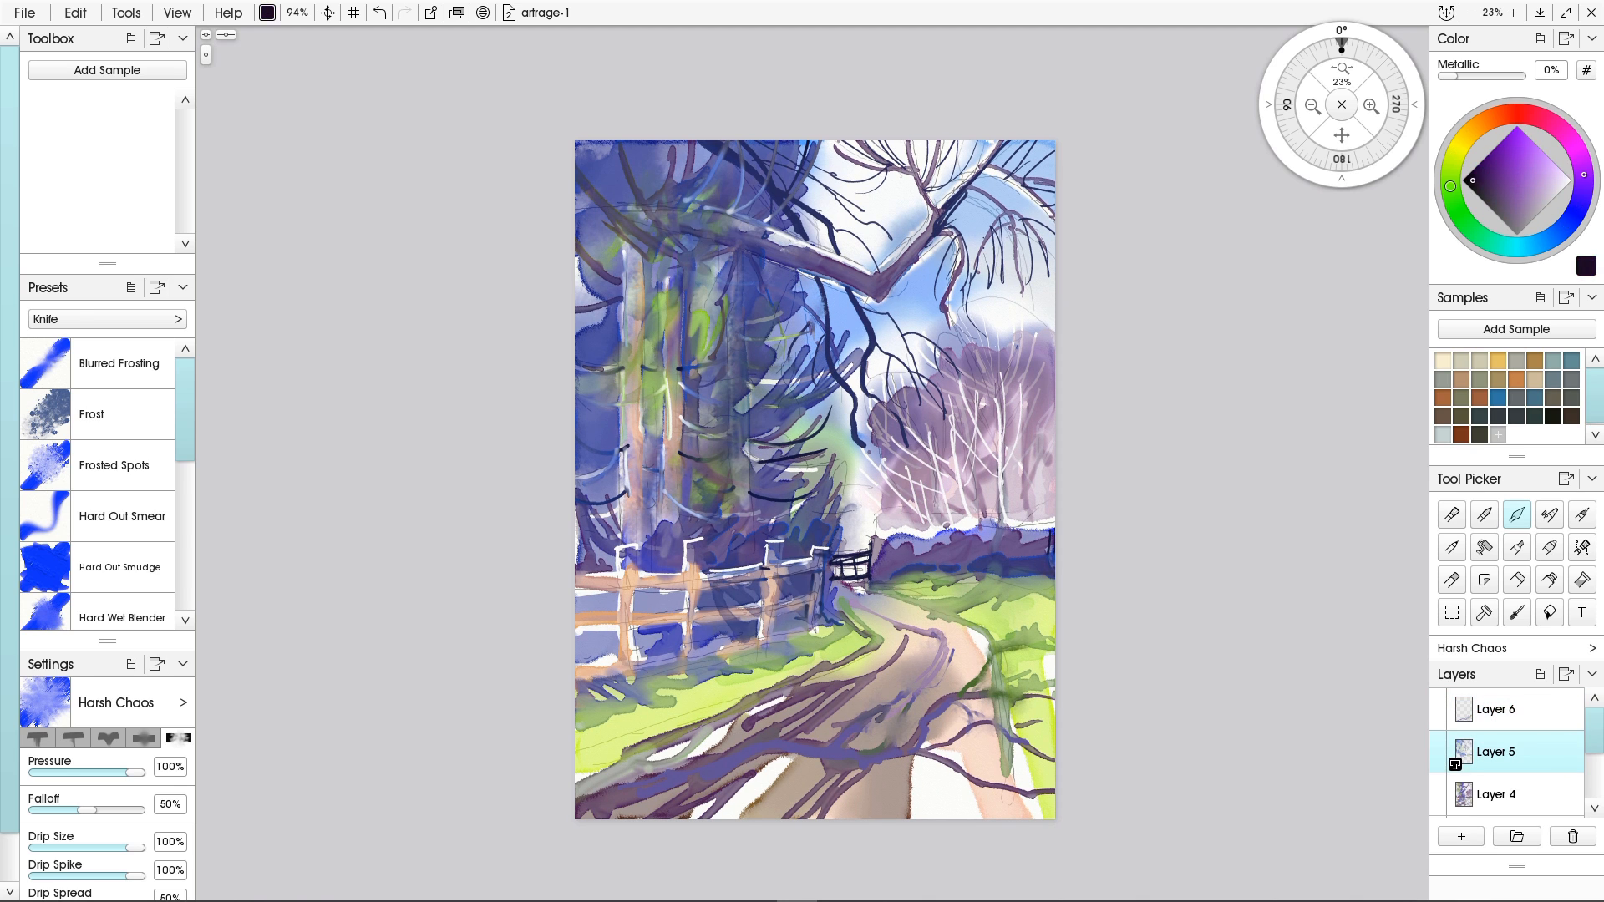
click(1484, 515)
drag(660, 497, 680, 492)
drag(677, 444, 683, 451)
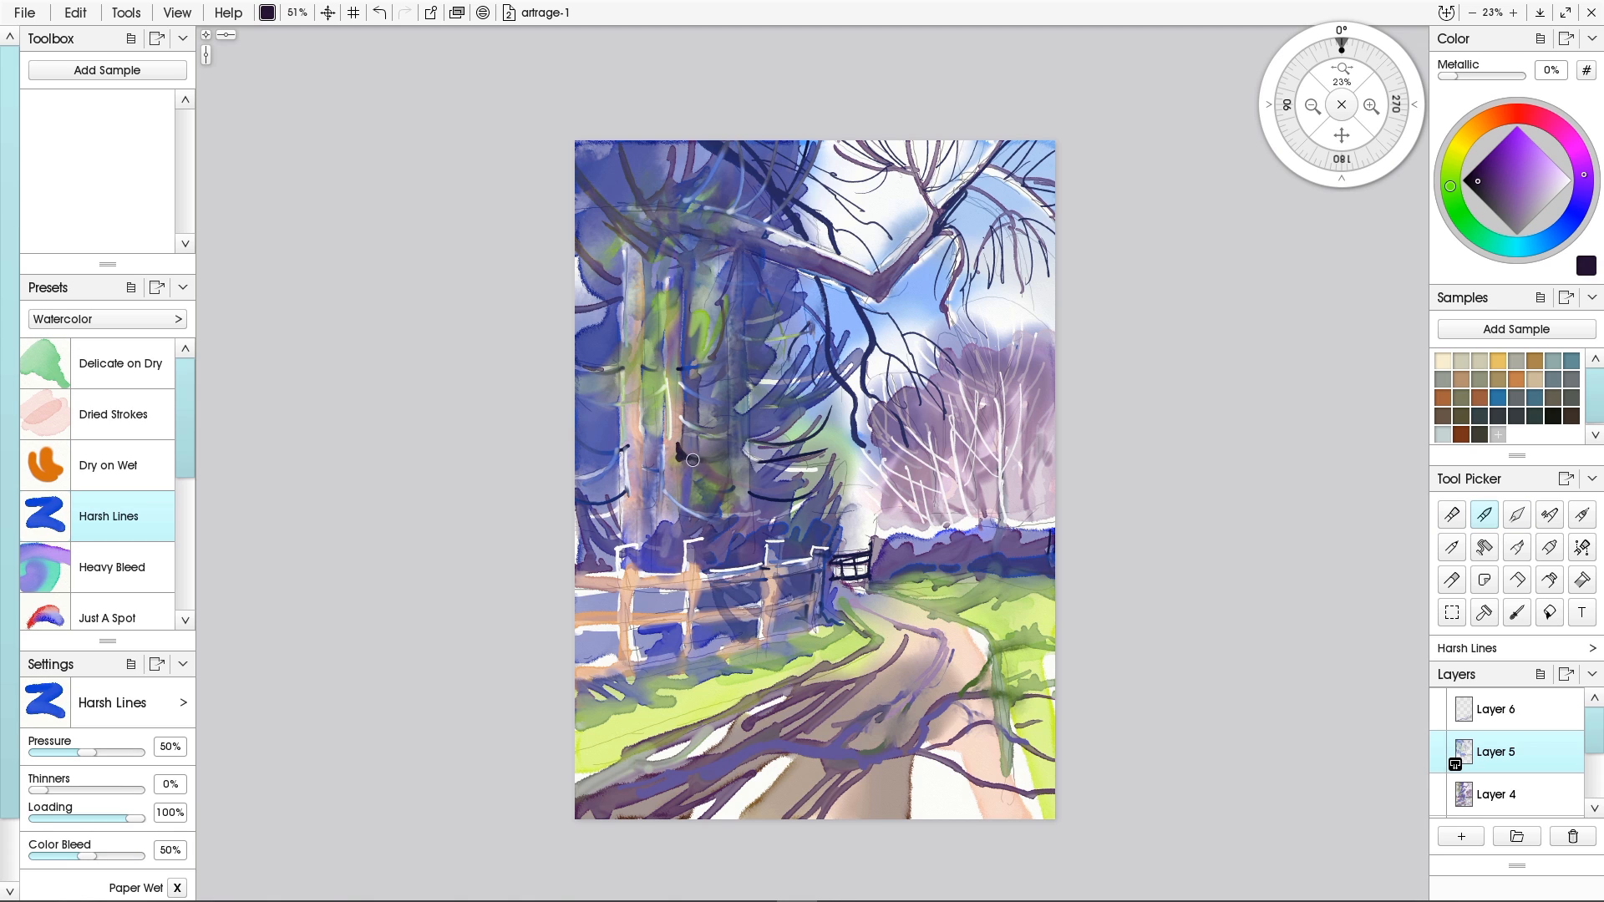
key(ctrl+z)
On Layer 6, strengthen the overhanging branch and its main offshoots with very dark violet.
click(1504, 709)
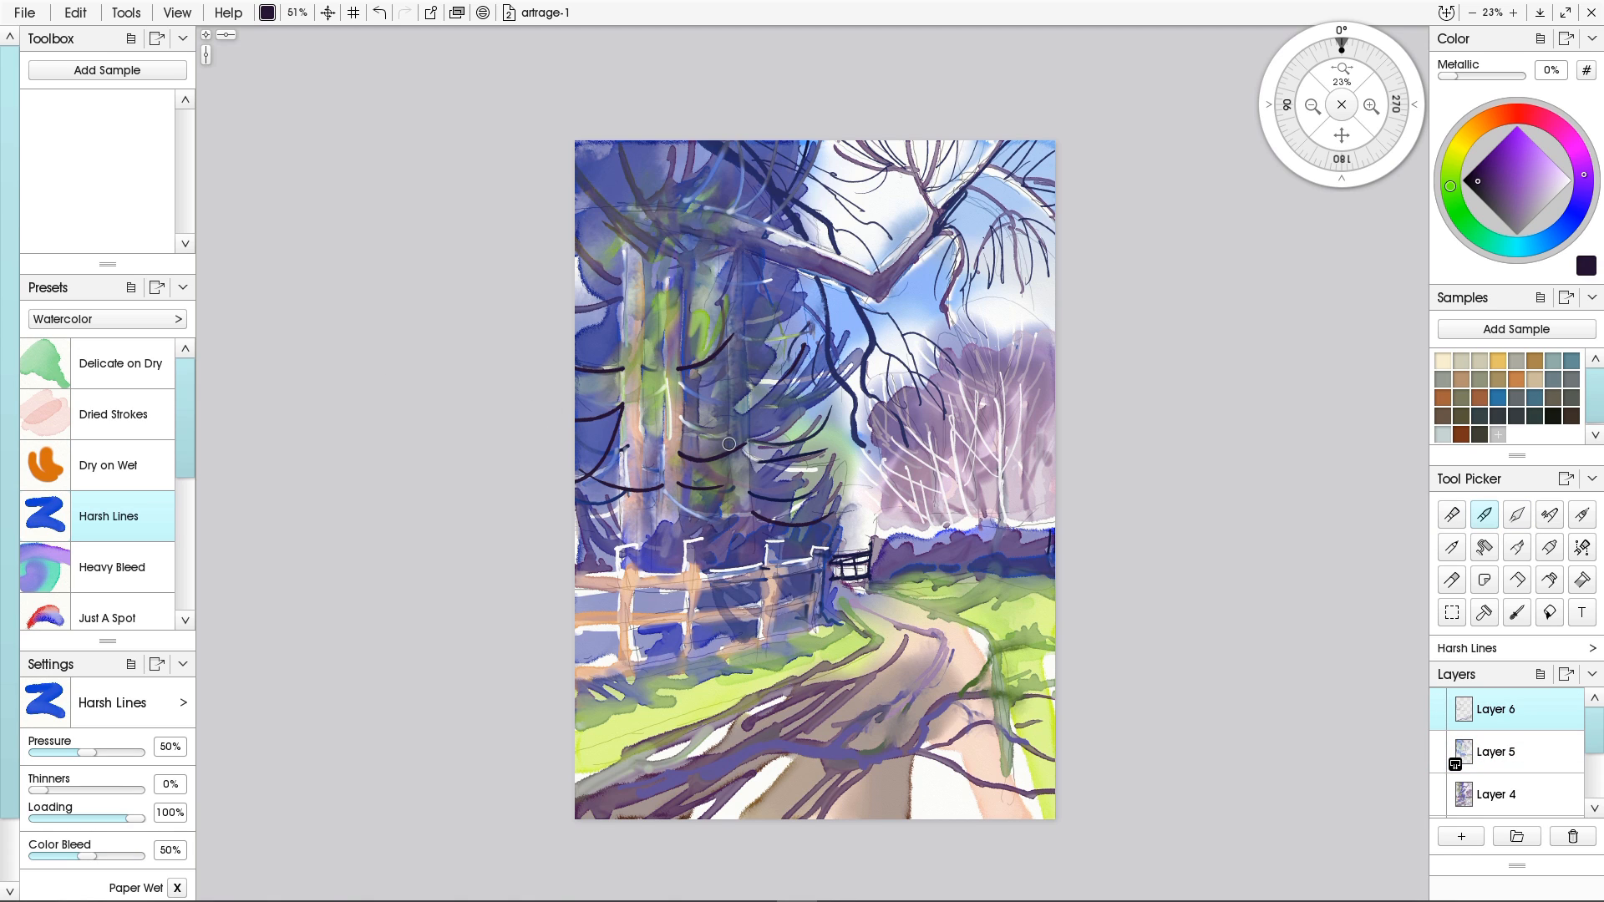
drag(812, 269, 850, 291)
drag(872, 294, 755, 251)
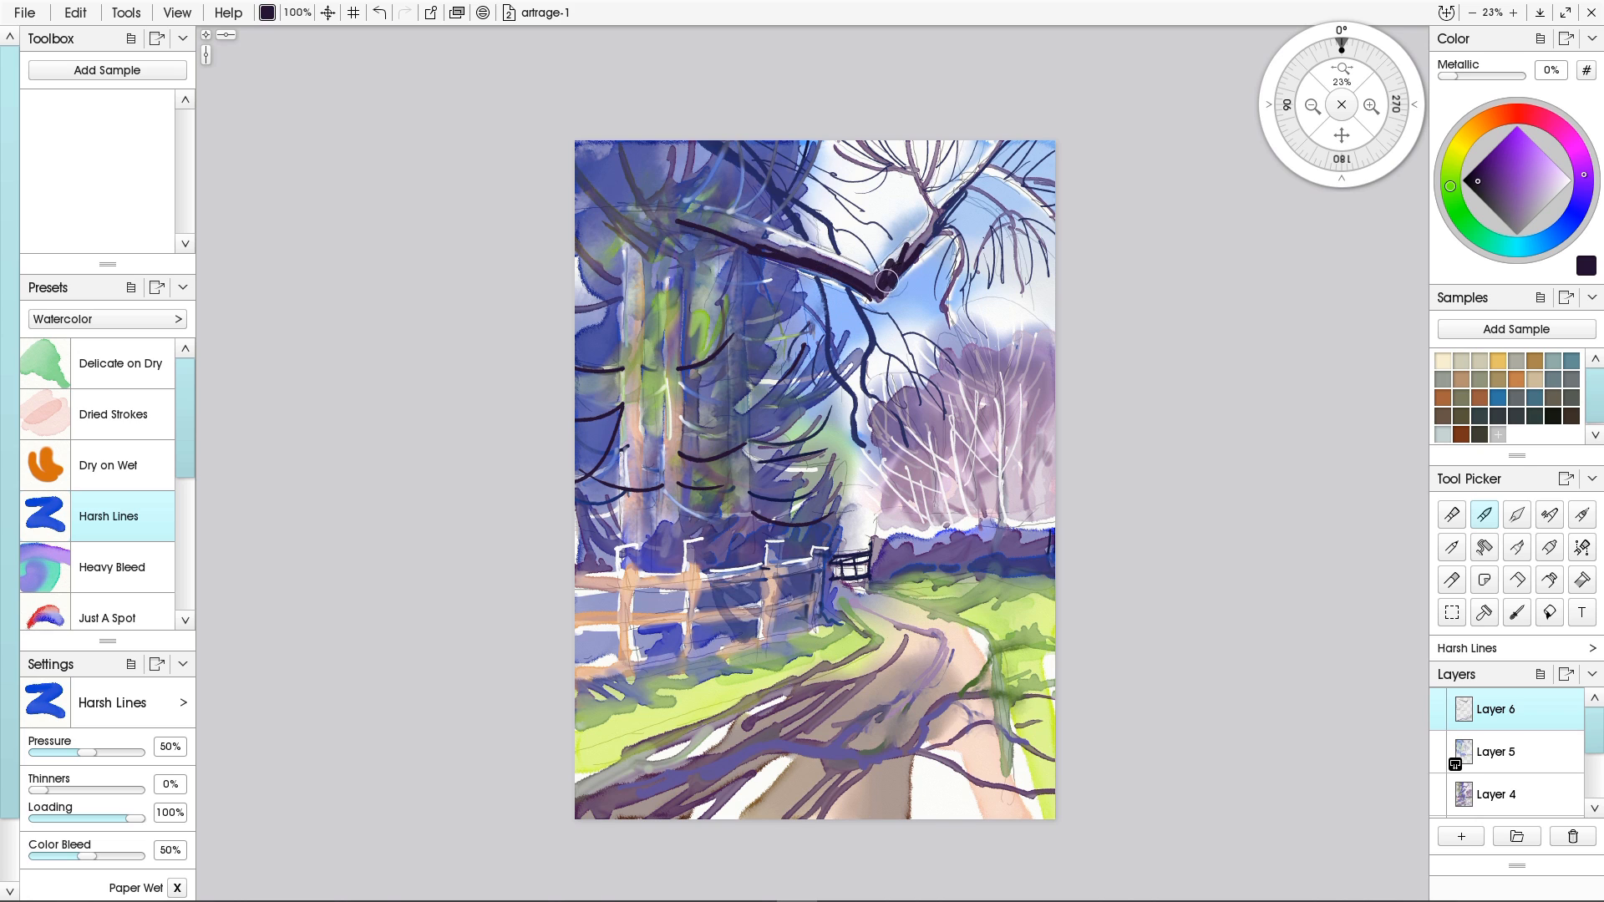
drag(865, 273, 1001, 142)
drag(931, 194, 924, 244)
drag(1031, 143, 929, 244)
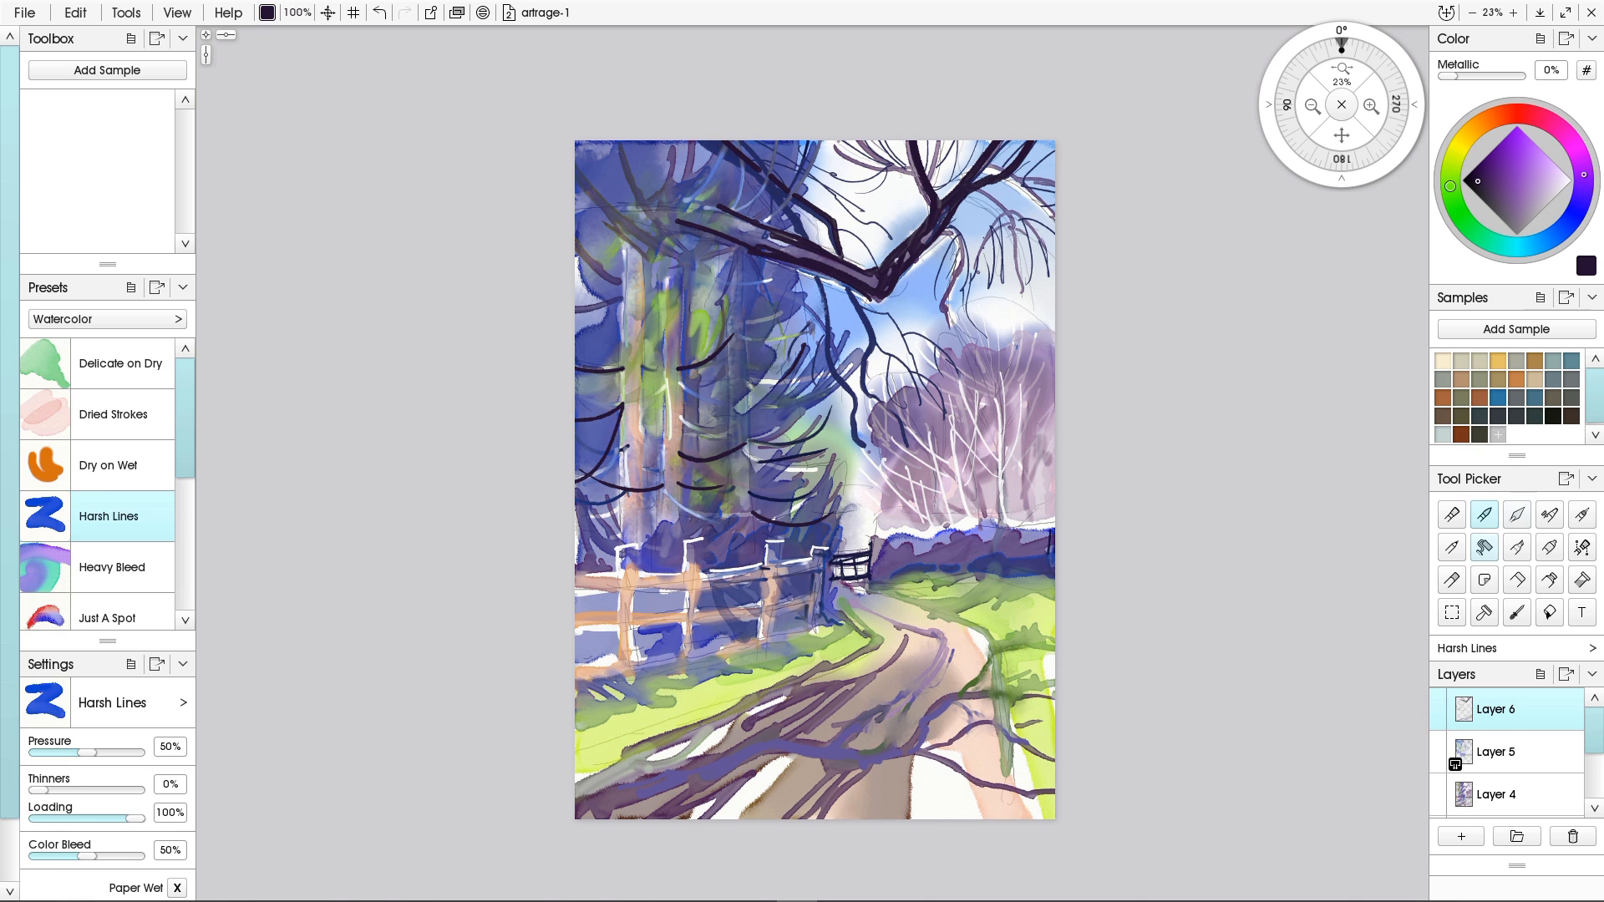
Soften the trunk end of the overhanging branch with the Knife.
click(1516, 515)
drag(681, 222, 870, 284)
drag(722, 208, 798, 237)
Try adding dark strokes and light violet highlights along the overhanging branch and where it meets the canopy.
click(1485, 515)
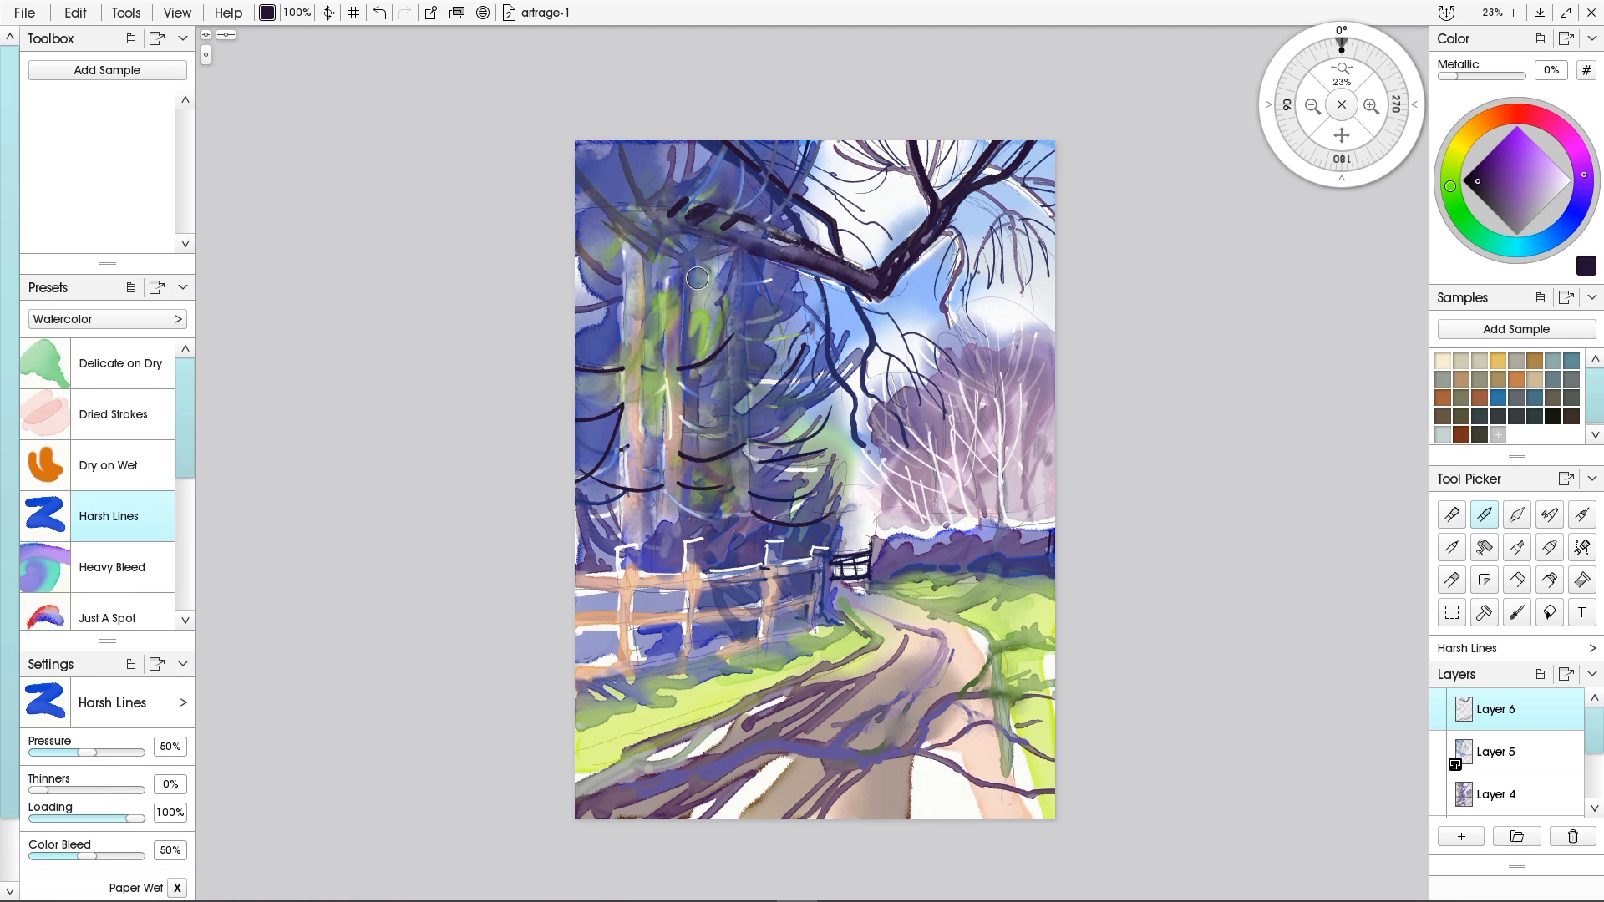
drag(638, 164, 648, 163)
drag(646, 167, 614, 199)
click(1541, 191)
mouse_move(645, 156)
mouse_down()
mouse_move(631, 192)
mouse_move(675, 210)
mouse_up()
drag(705, 219, 820, 254)
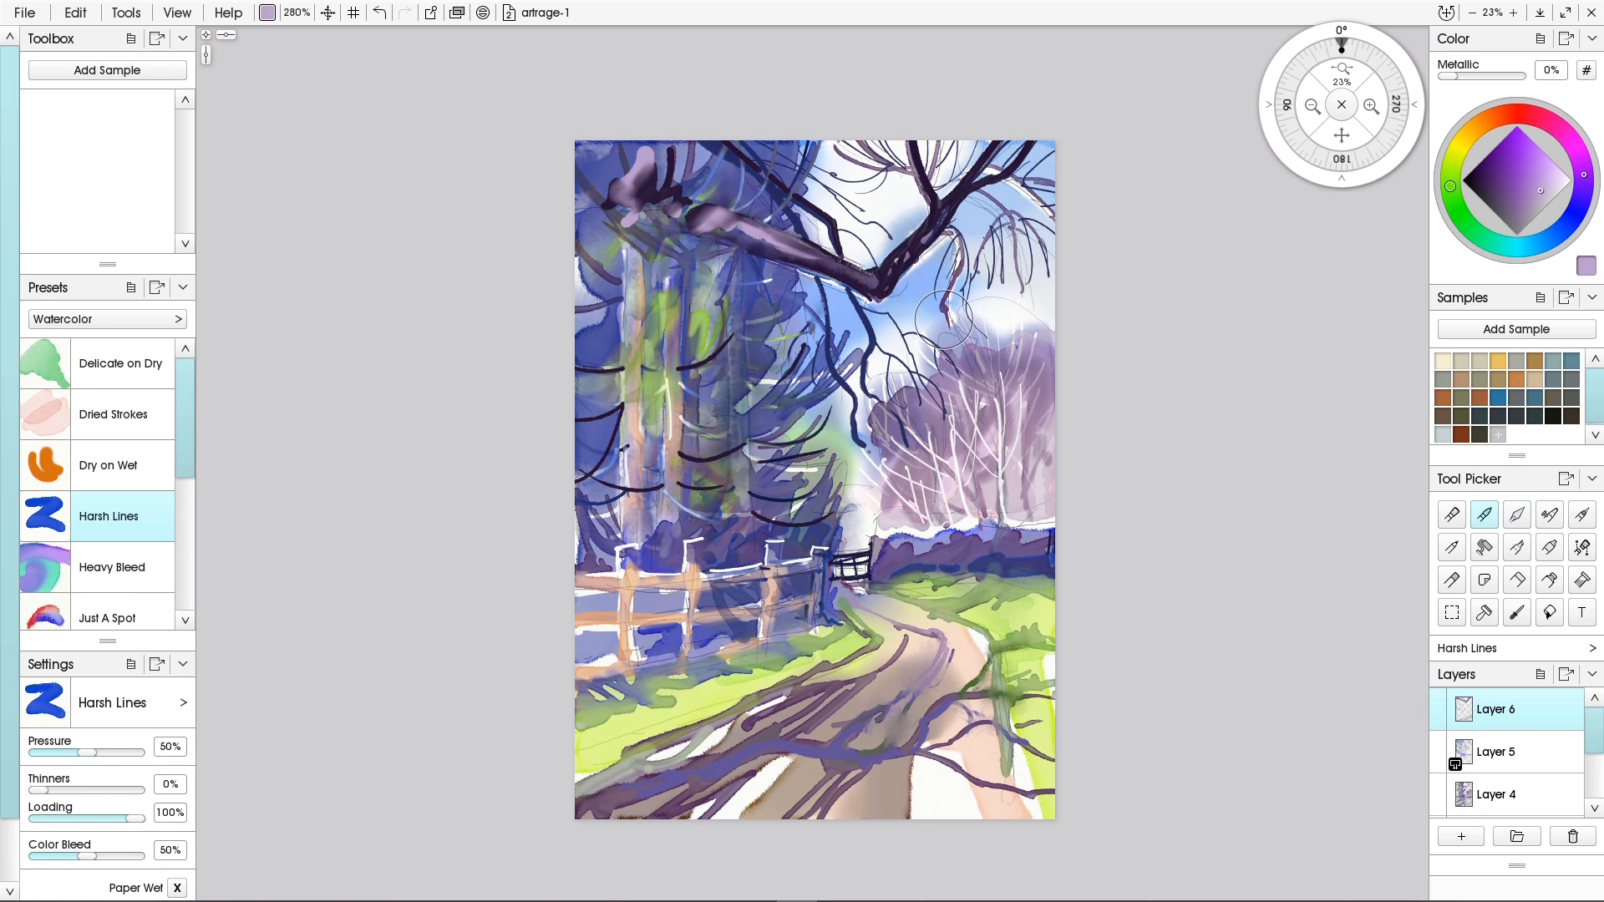
Smudge the overhanging branch and its upper offshoot with the Knife, and switch to the Hard Edged eraser.
click(1516, 515)
mouse_move(635, 138)
mouse_down()
mouse_move(752, 234)
mouse_move(854, 276)
mouse_up()
mouse_move(944, 207)
mouse_down()
mouse_move(926, 198)
mouse_move(992, 131)
mouse_up()
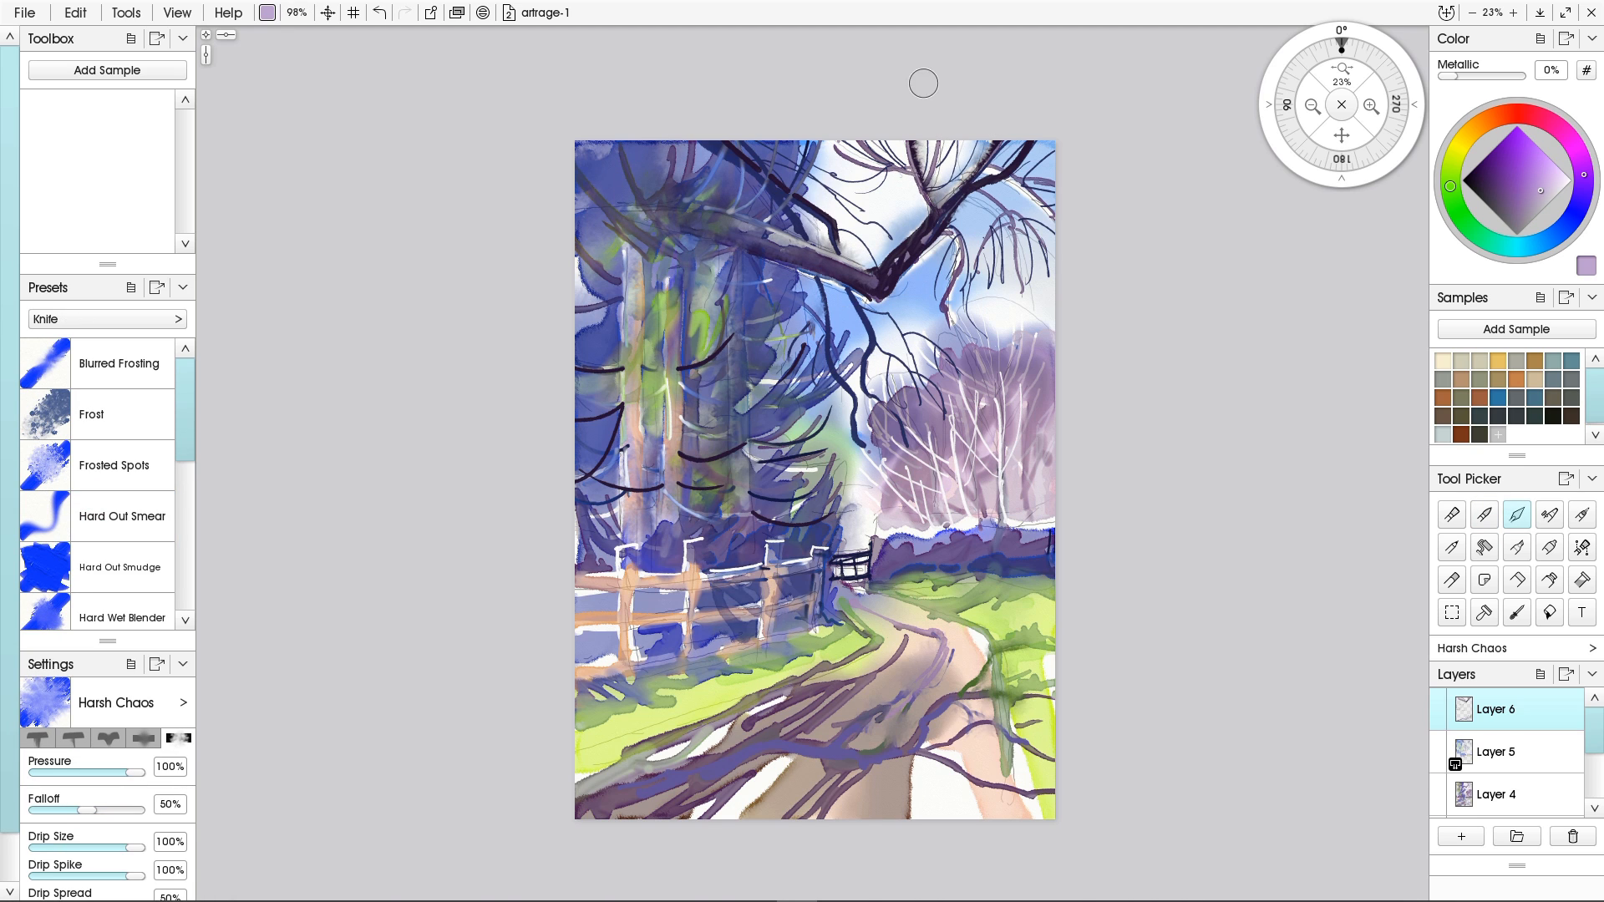
key(e)
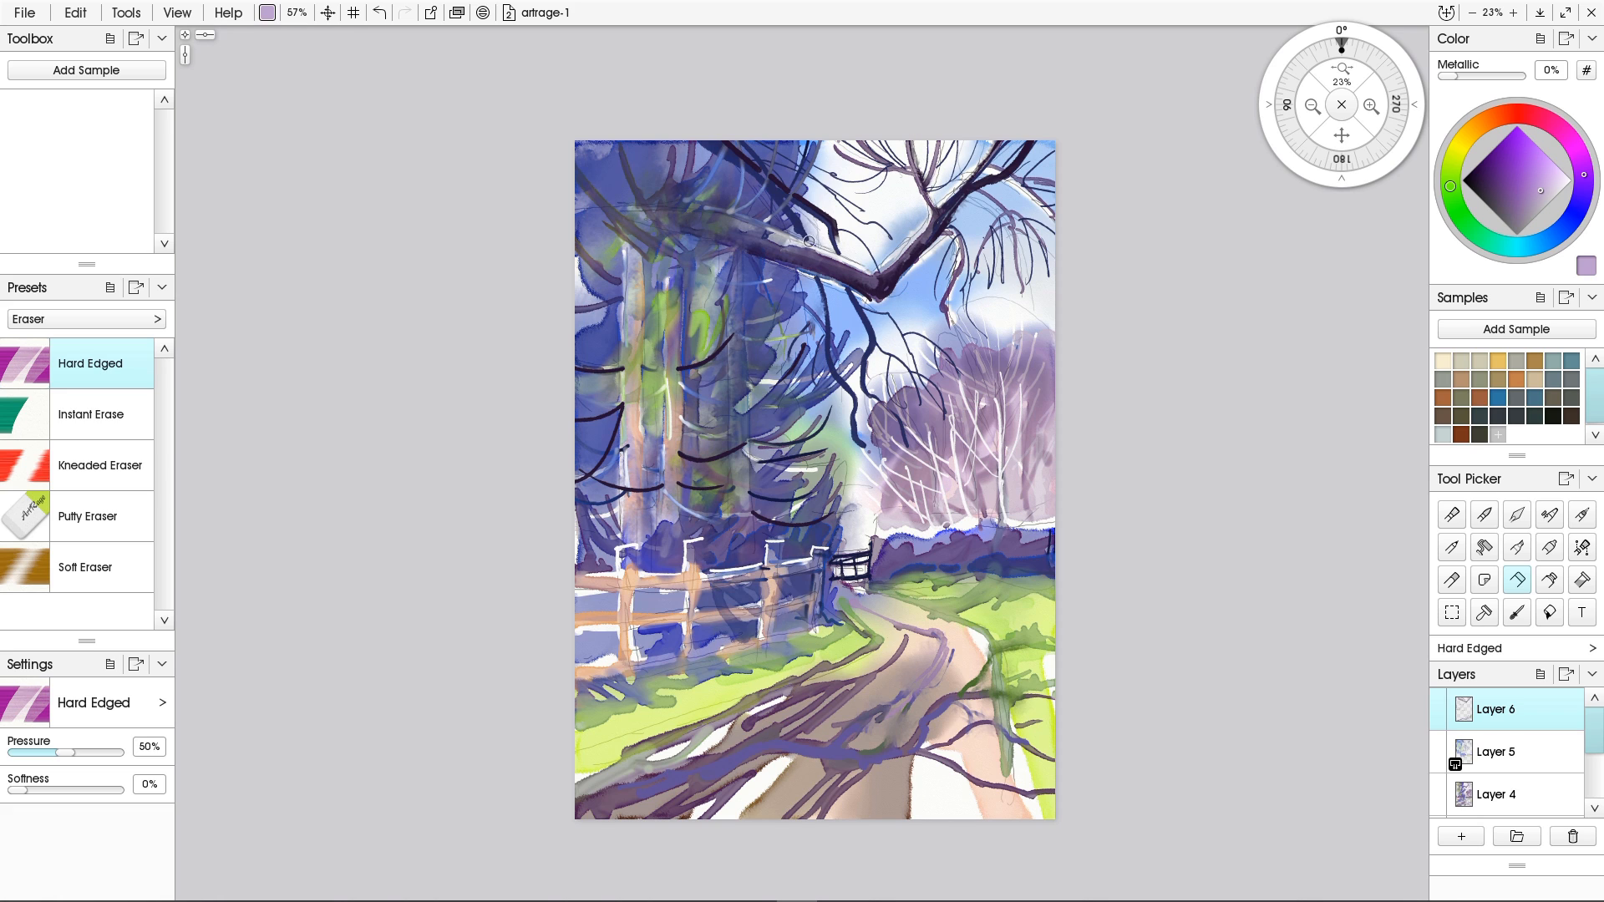
Try painting curved dark navy branches hanging from the canopy with the Harsh Lines watercolour brush, and undo them.
key(w)
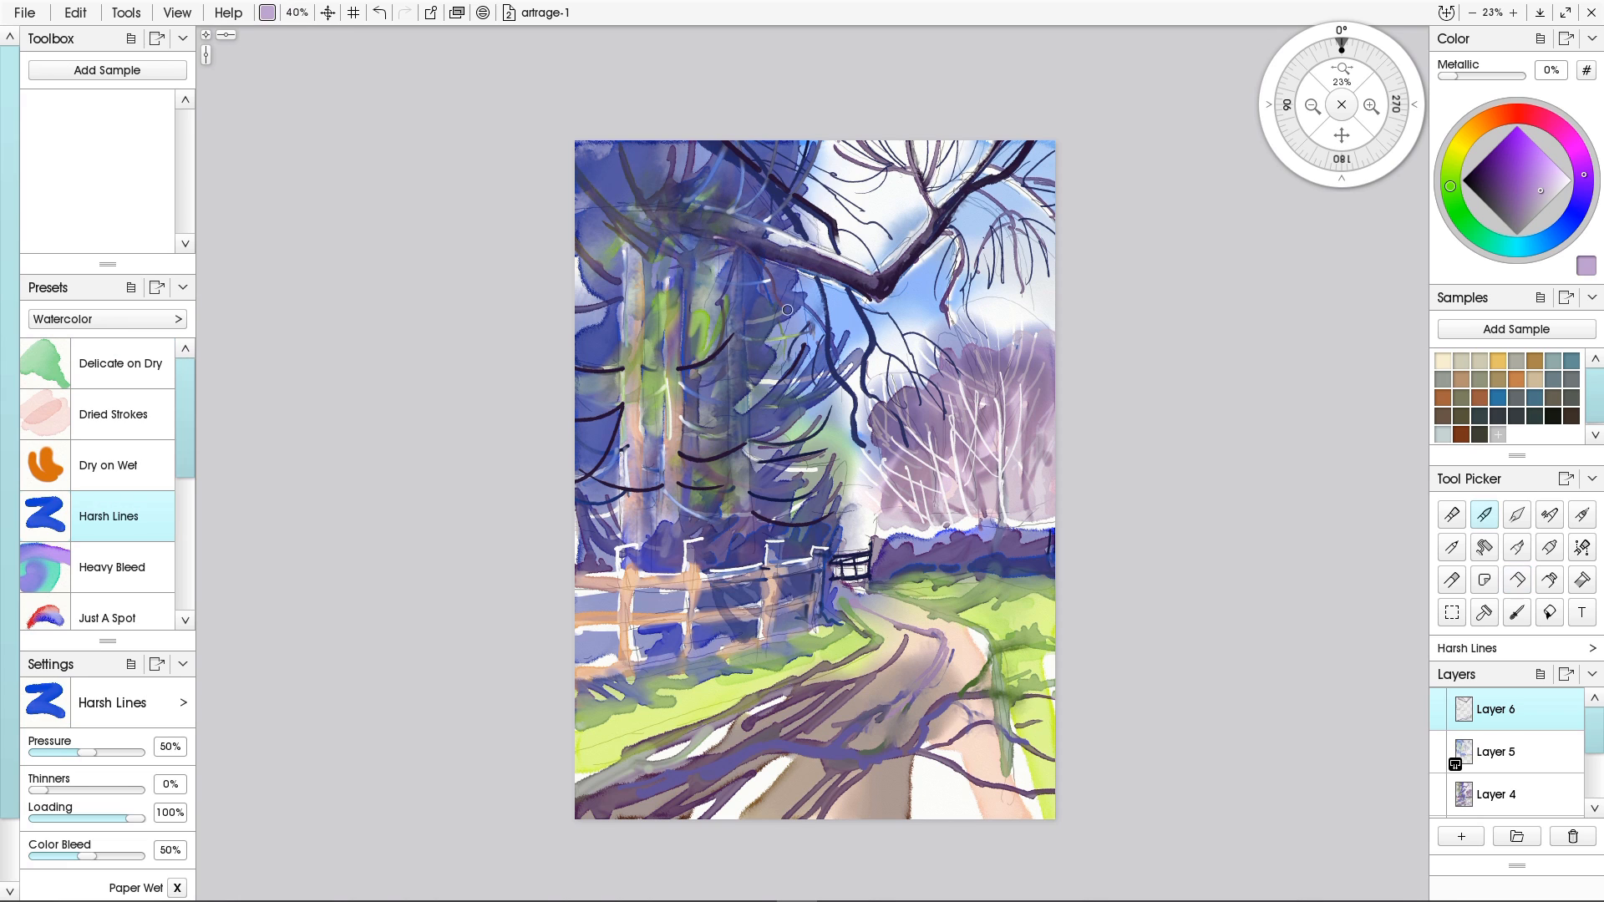
alt+click(859, 435)
drag(688, 230, 824, 345)
key(ctrl+z)
drag(670, 265, 803, 343)
drag(684, 233, 702, 327)
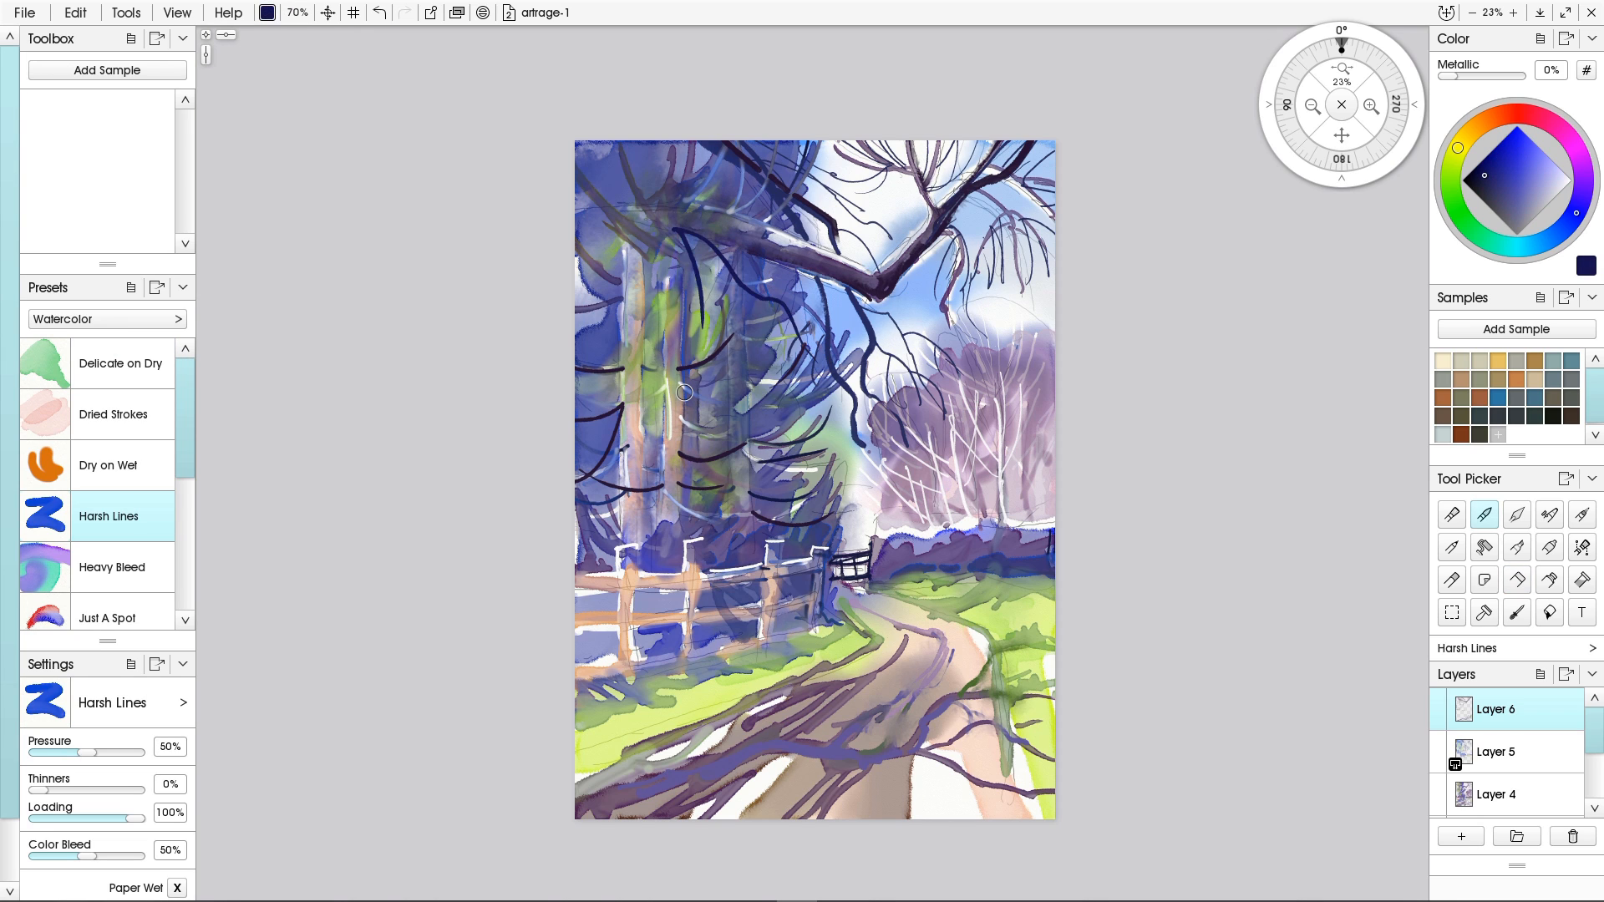
key(ctrl+z)
key(ctrl+z)
key(ctrl+z)
key(ctrl+z)
Try adding drooping navy branches and pale lavender strokes where the overhanging branch meets the canopy, and undo them.
drag(703, 218, 764, 344)
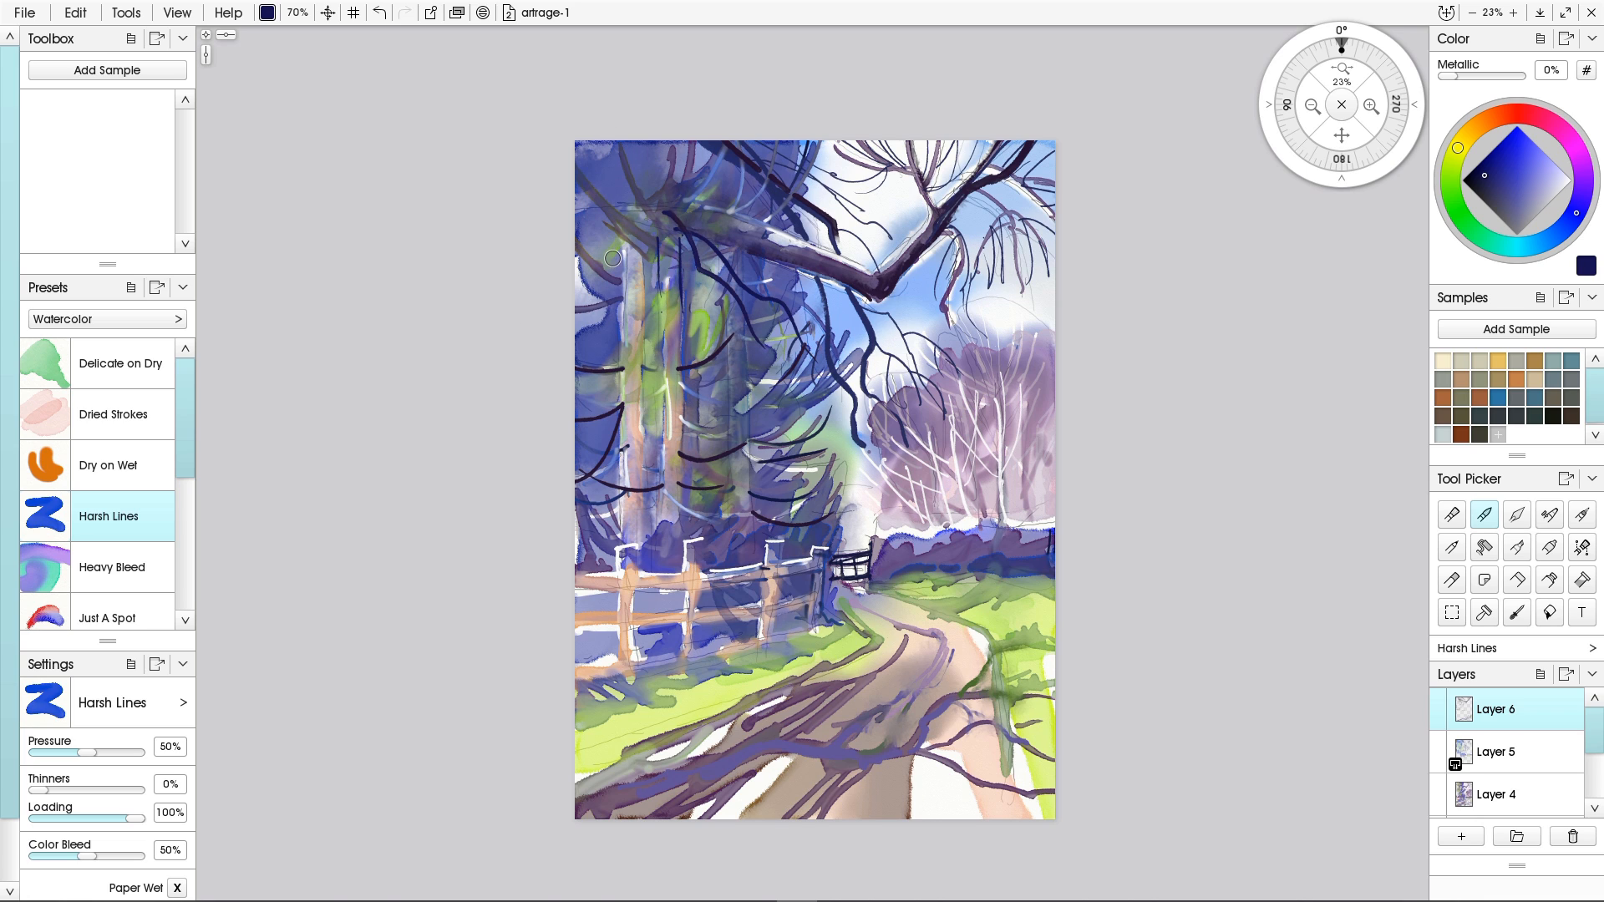
drag(679, 208, 739, 225)
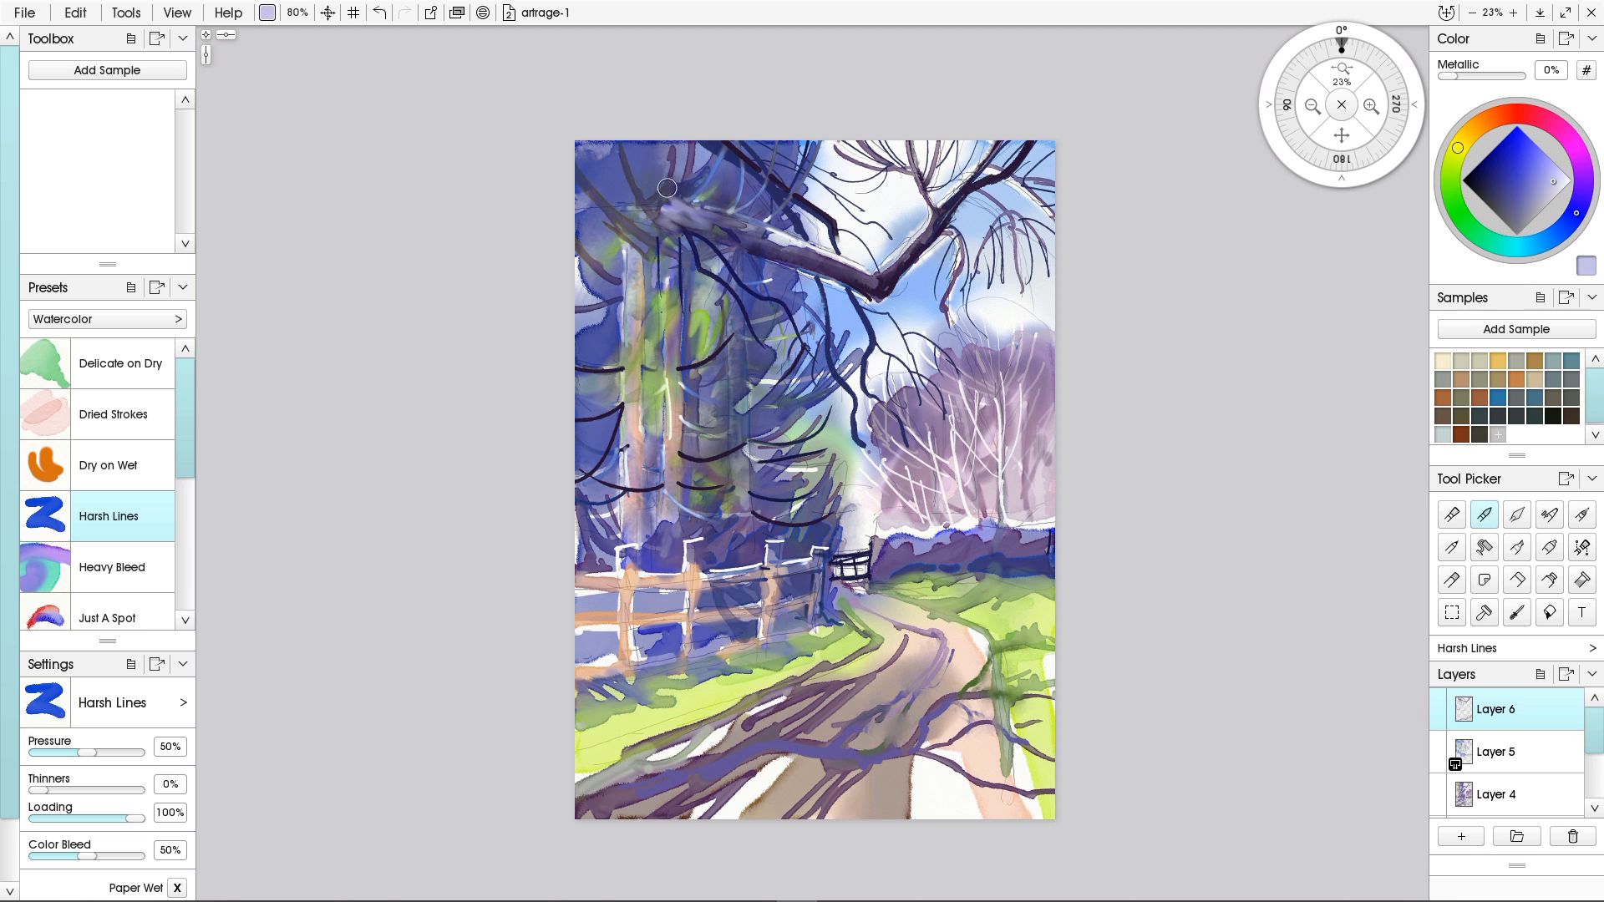
key(ctrl+z)
mouse_move(639, 252)
mouse_down()
mouse_move(732, 227)
mouse_move(649, 135)
mouse_up()
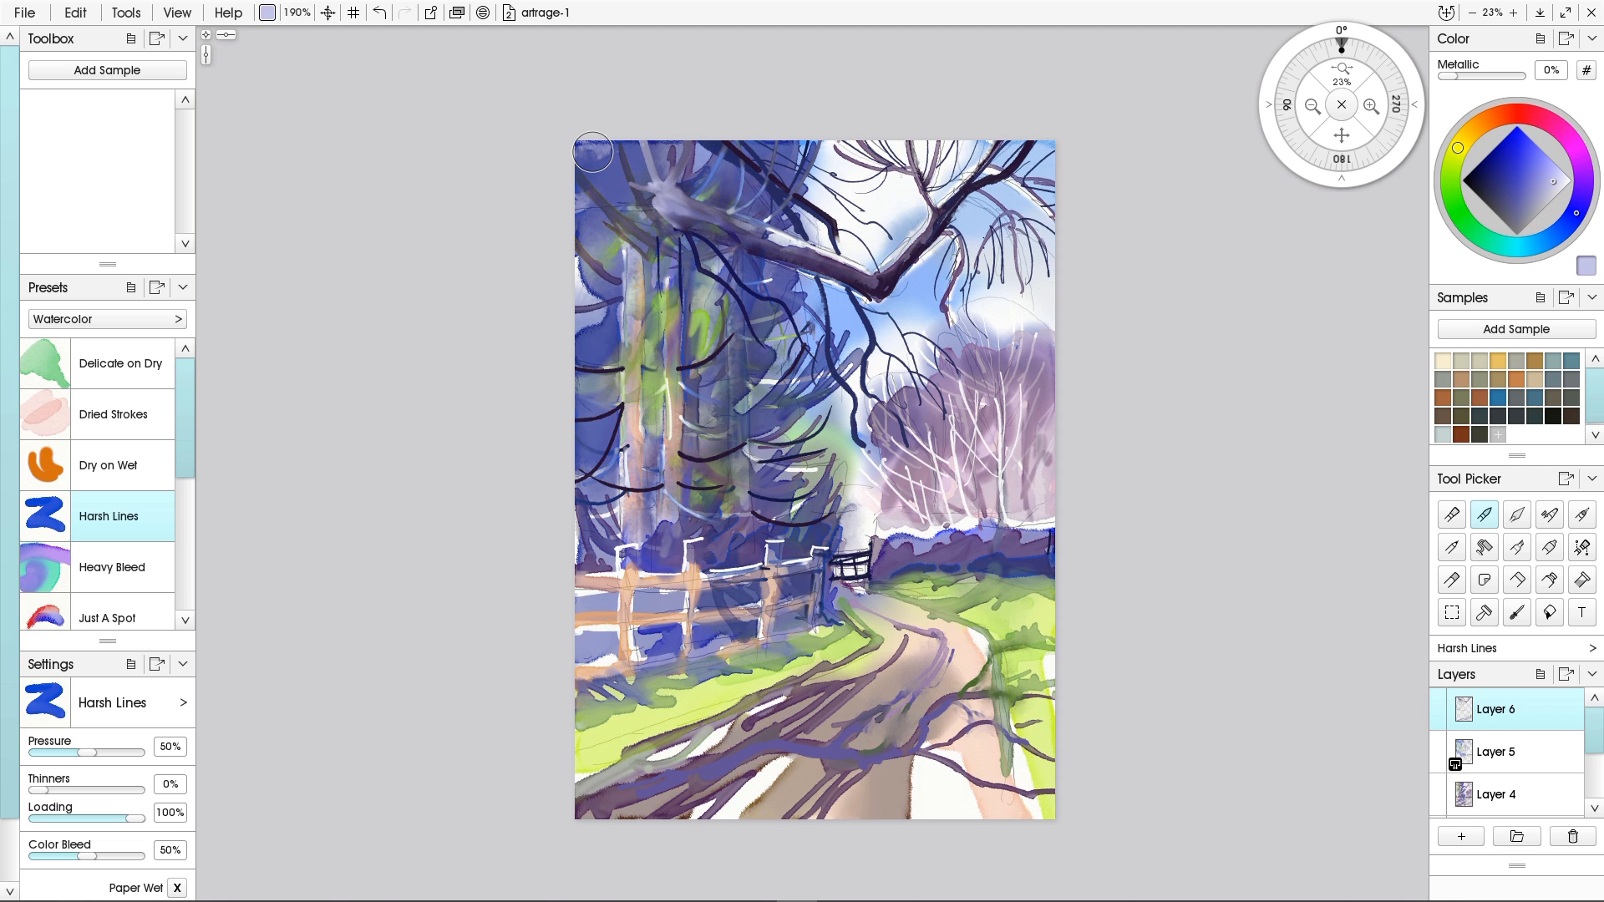
key(ctrl+z)
key(ctrl+z)
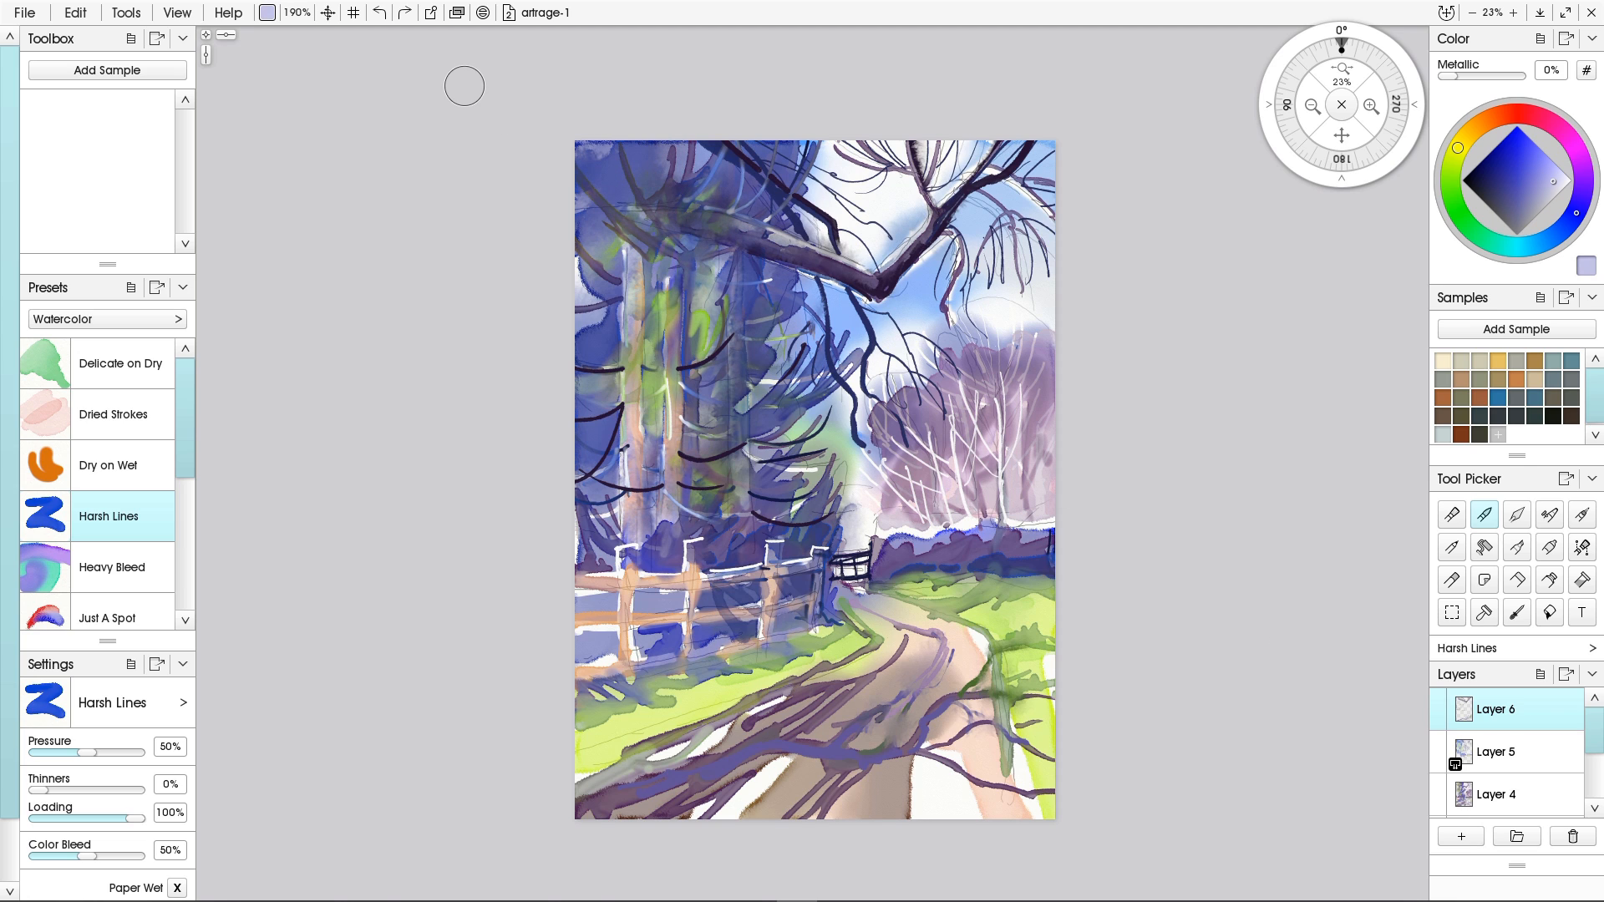
Smudge the foliage around the trunk end of the overhanging branch with the Harsh Chaos Knife on Layer 4 and Layer 2.
click(1504, 752)
click(1517, 516)
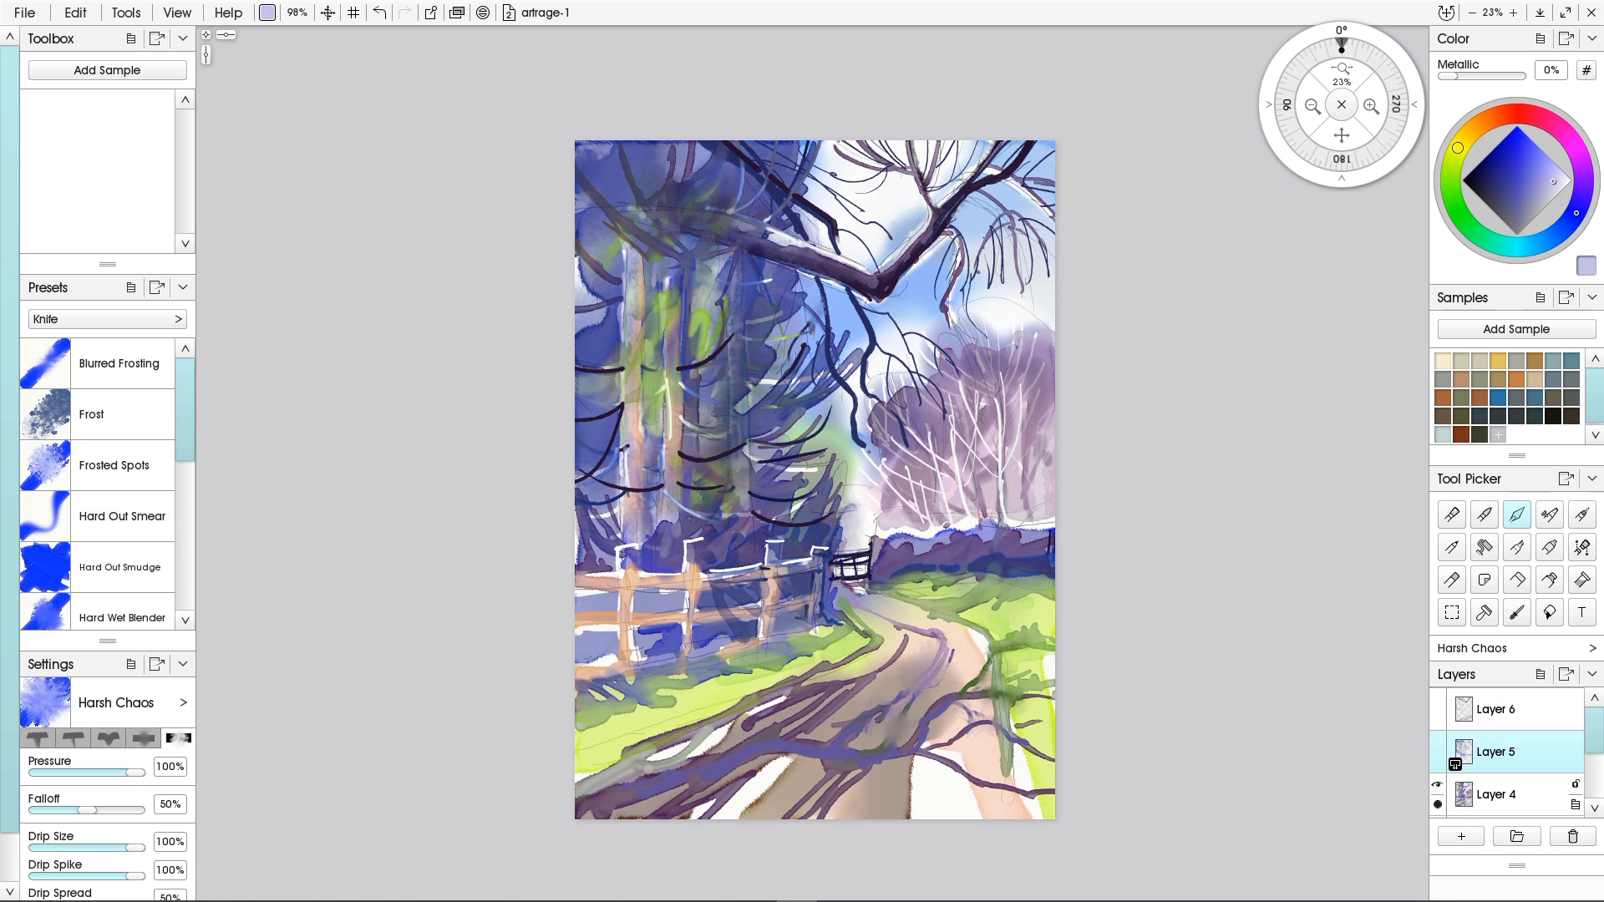
click(1504, 794)
drag(684, 252, 643, 214)
drag(1594, 732, 1594, 775)
click(1504, 720)
click(1504, 761)
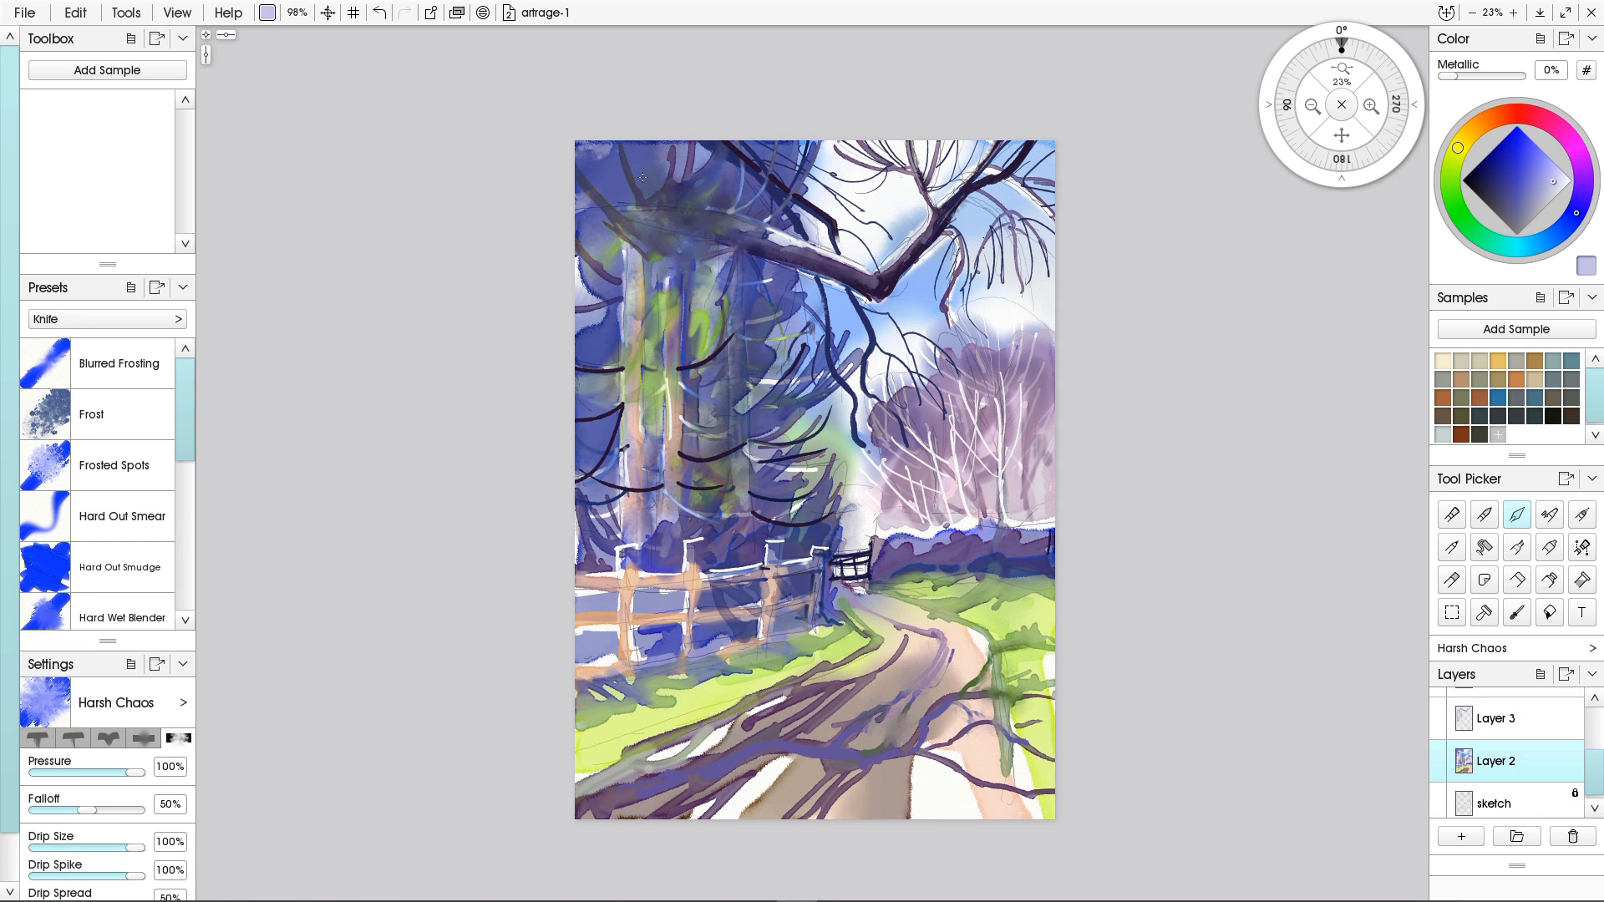
drag(1504, 798, 1504, 706)
key(p)
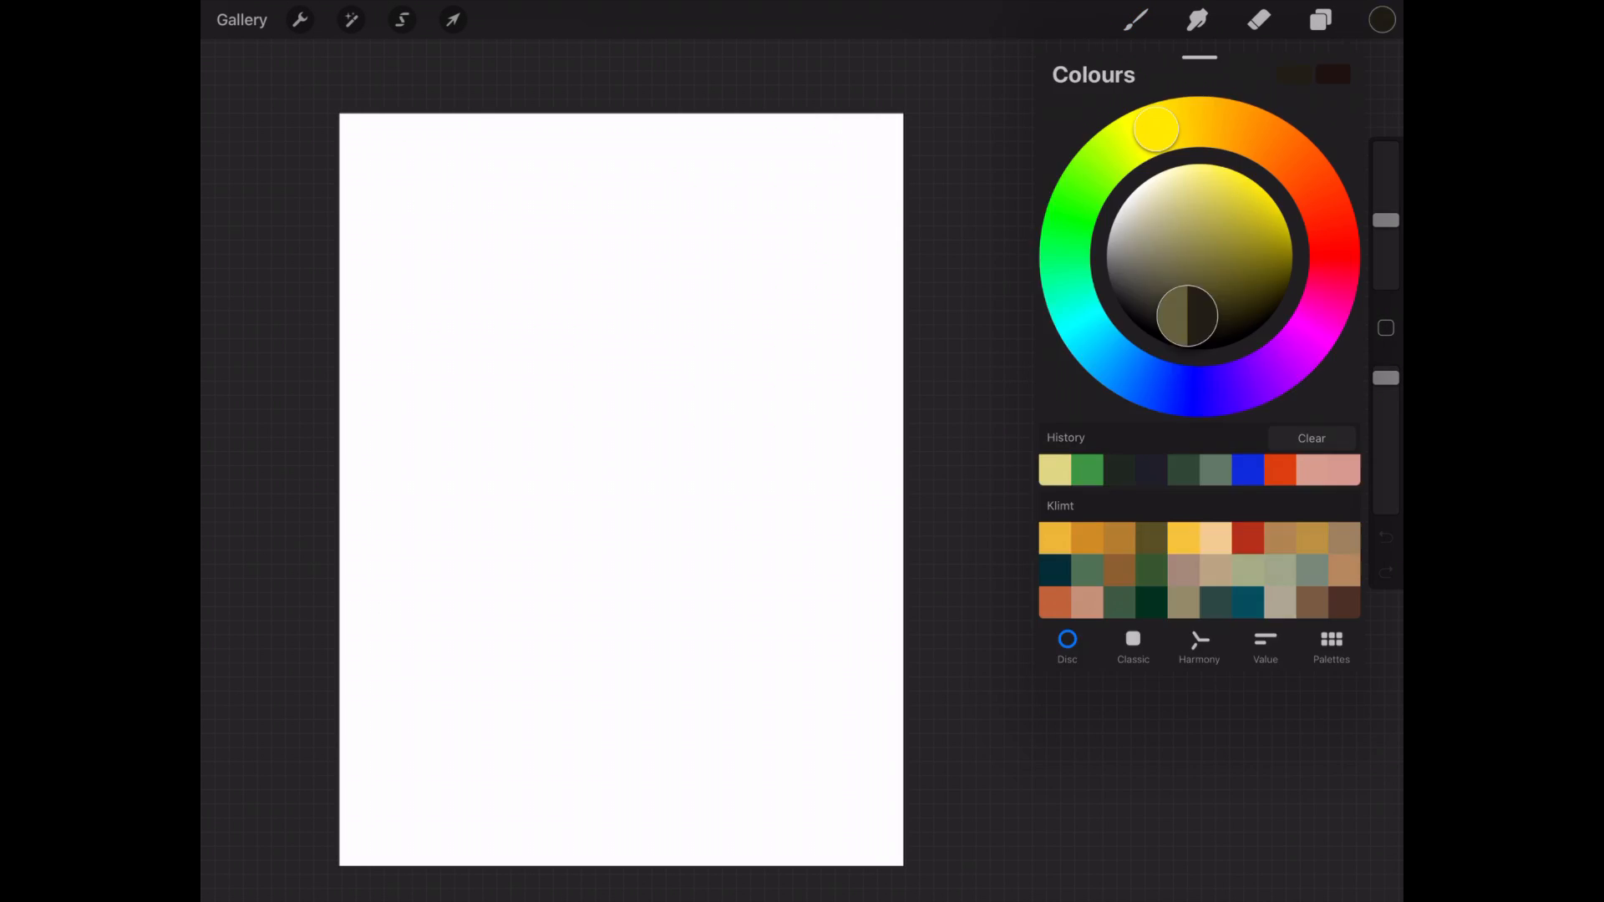
Switch to Procreate, float the colour disc beside the blank canvas, and sketch the overhanging branch in fine dark lines.
drag(1200, 58, 1062, 139)
mouse_move(358, 168)
mouse_down()
mouse_move(484, 158)
mouse_move(667, 227)
mouse_up()
drag(489, 191, 654, 249)
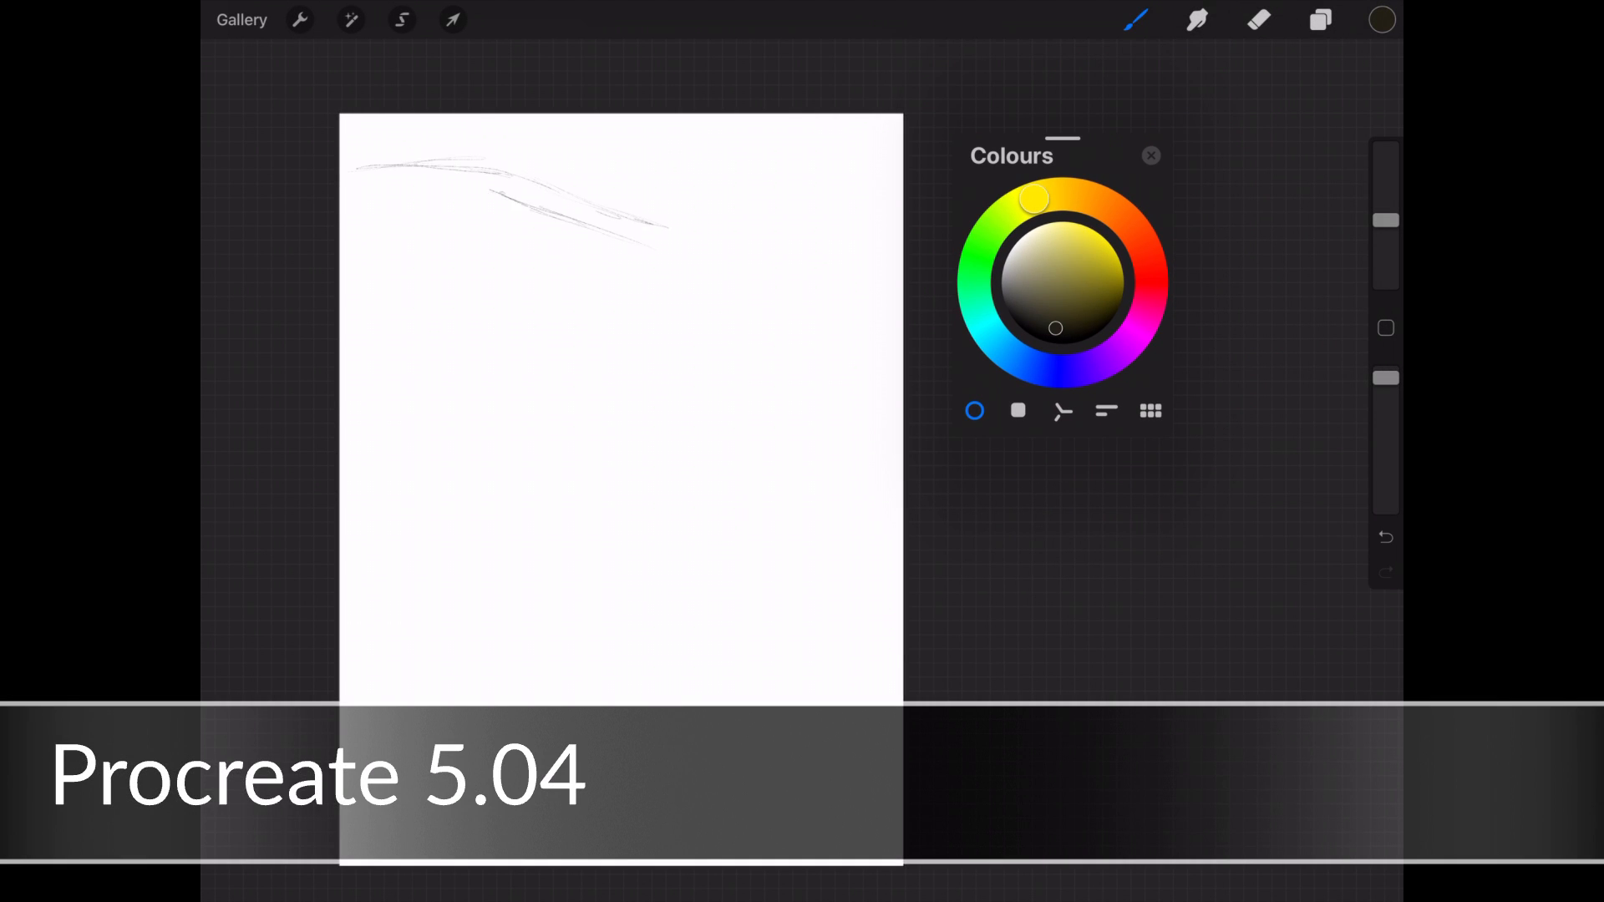
scroll(794, 428, up, 2)
drag(319, 155, 451, 153)
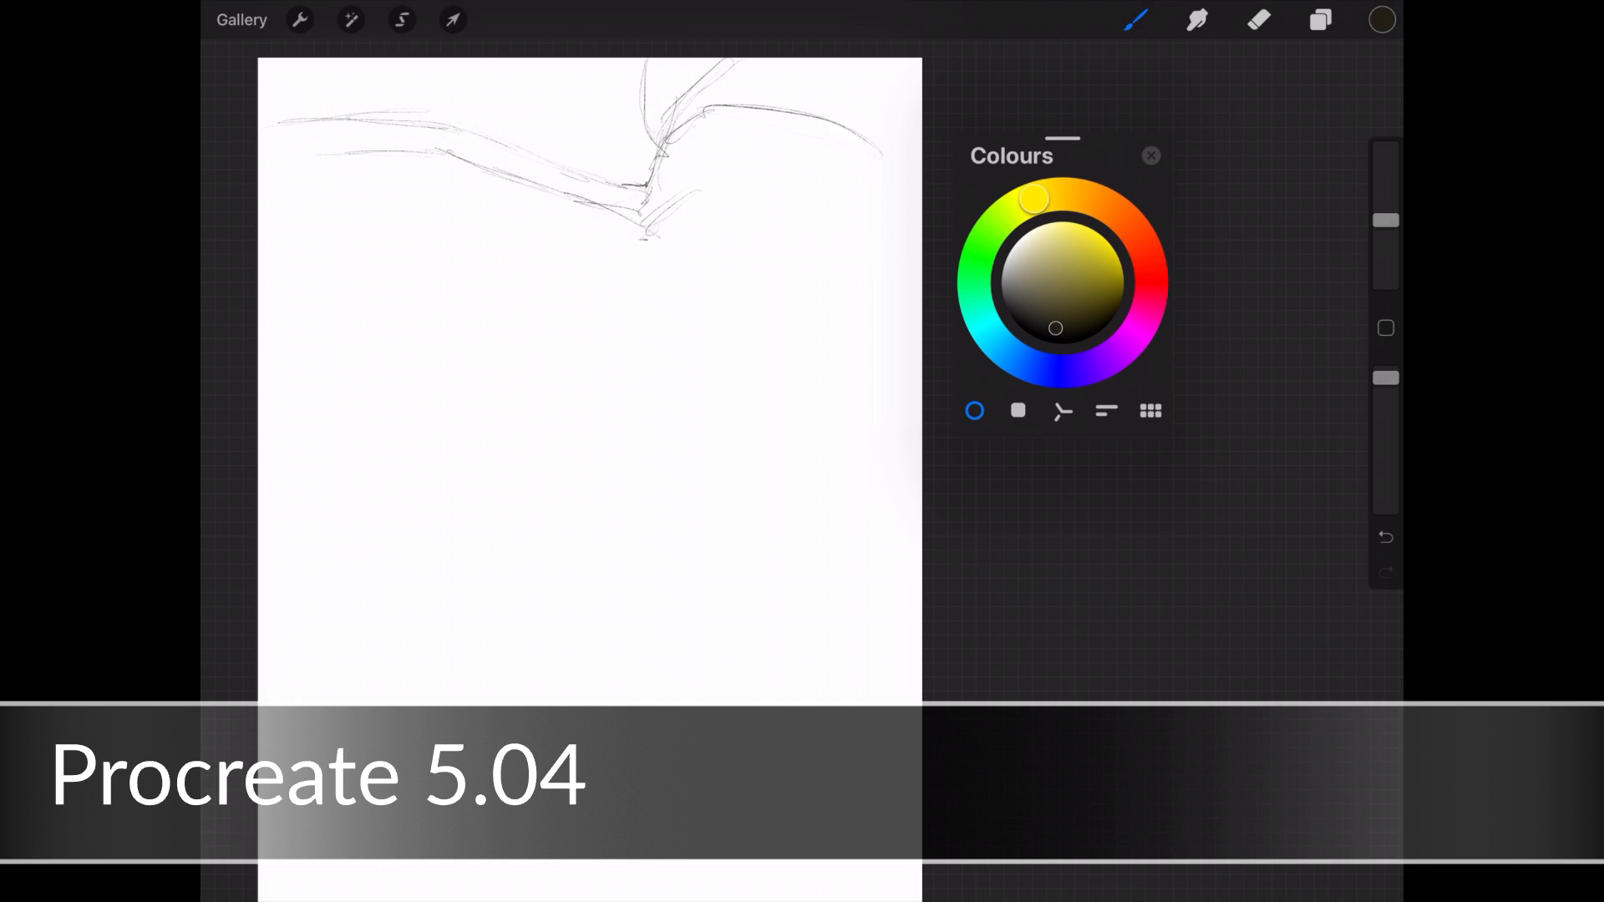
Sketch the upper offshoots, the drooping foliage edge, the vertical tree trunks and the post-and-rail fence.
drag(448, 63, 521, 150)
drag(523, 188, 711, 399)
mouse_move(579, 272)
mouse_down()
mouse_move(607, 355)
mouse_move(615, 509)
mouse_up()
drag(415, 201, 423, 497)
drag(435, 205, 434, 476)
drag(340, 128, 337, 493)
drag(434, 319, 530, 250)
drag(368, 163, 369, 599)
drag(481, 189, 496, 557)
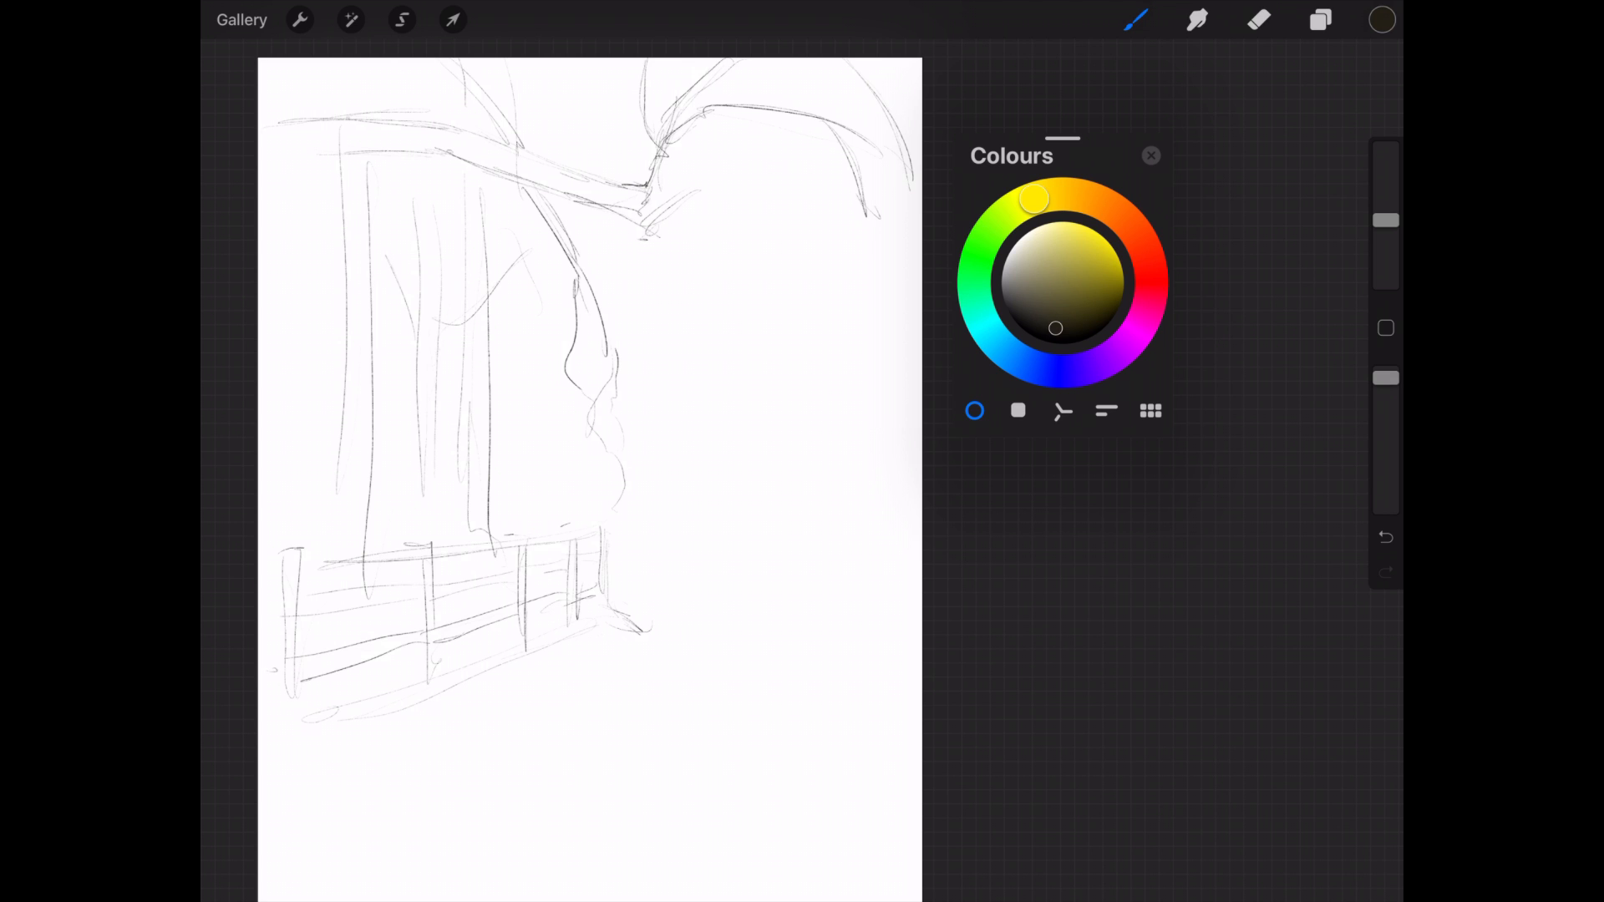
Sketch the near edge of the lane and the shadow shapes along the grass verge below the fence.
drag(606, 600, 674, 634)
drag(581, 654, 648, 643)
drag(619, 673, 540, 720)
drag(381, 776, 505, 735)
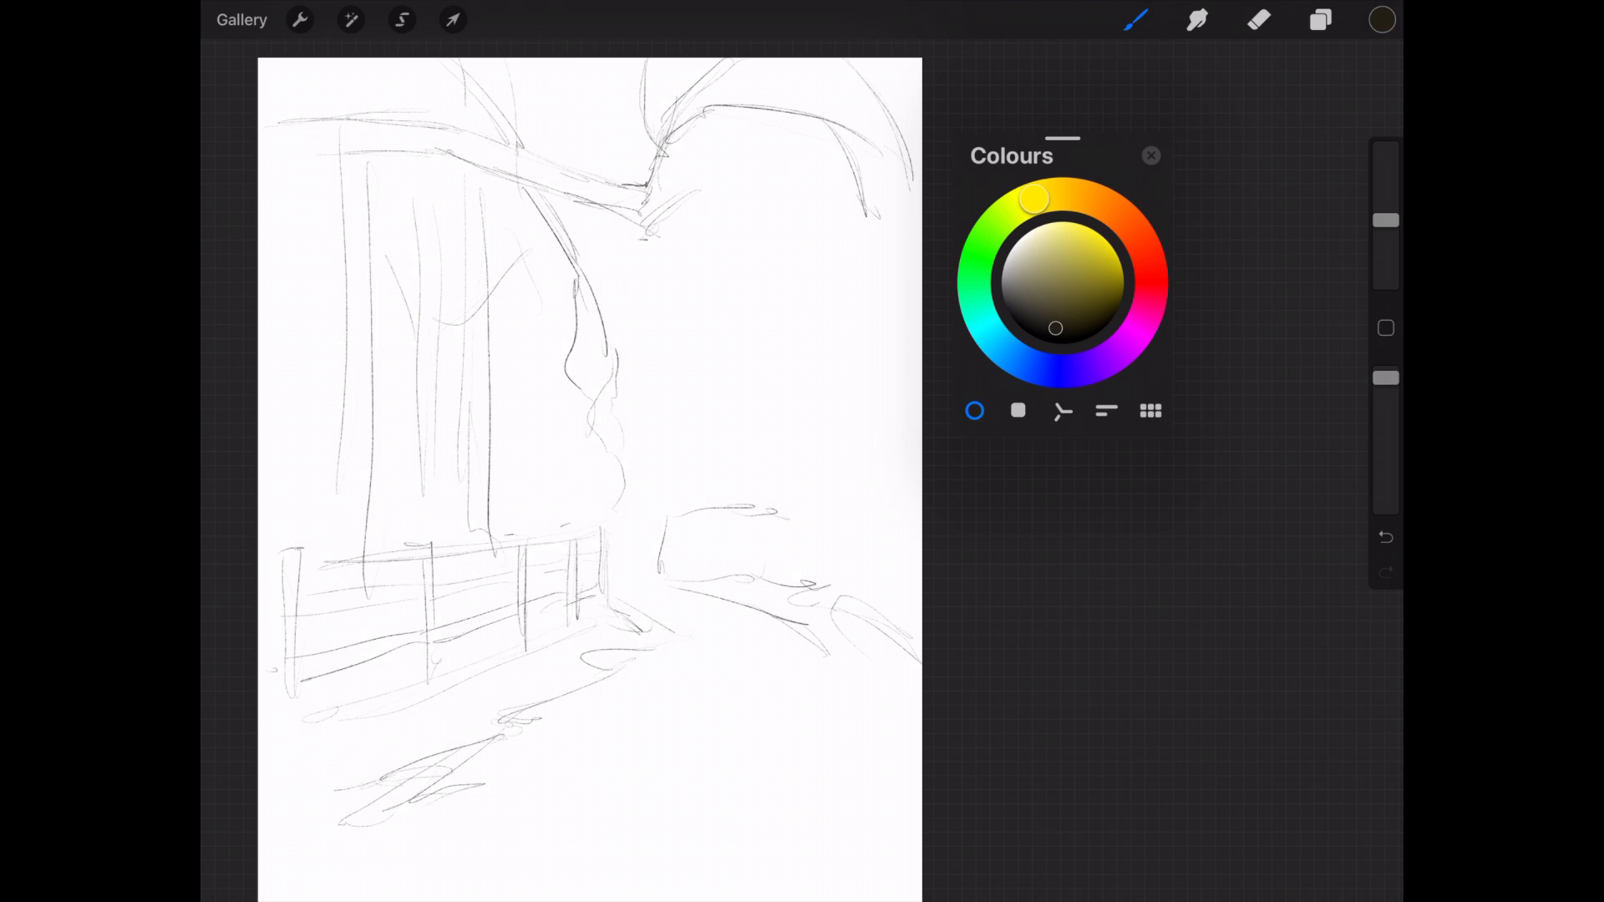
Sketch the background trees beyond the lane, with their rounded crowns, trunks and forking branches.
drag(804, 293, 850, 498)
drag(855, 314, 853, 498)
drag(671, 416, 758, 352)
drag(892, 369, 858, 448)
drag(796, 390, 841, 481)
drag(695, 423, 770, 510)
drag(767, 419, 766, 502)
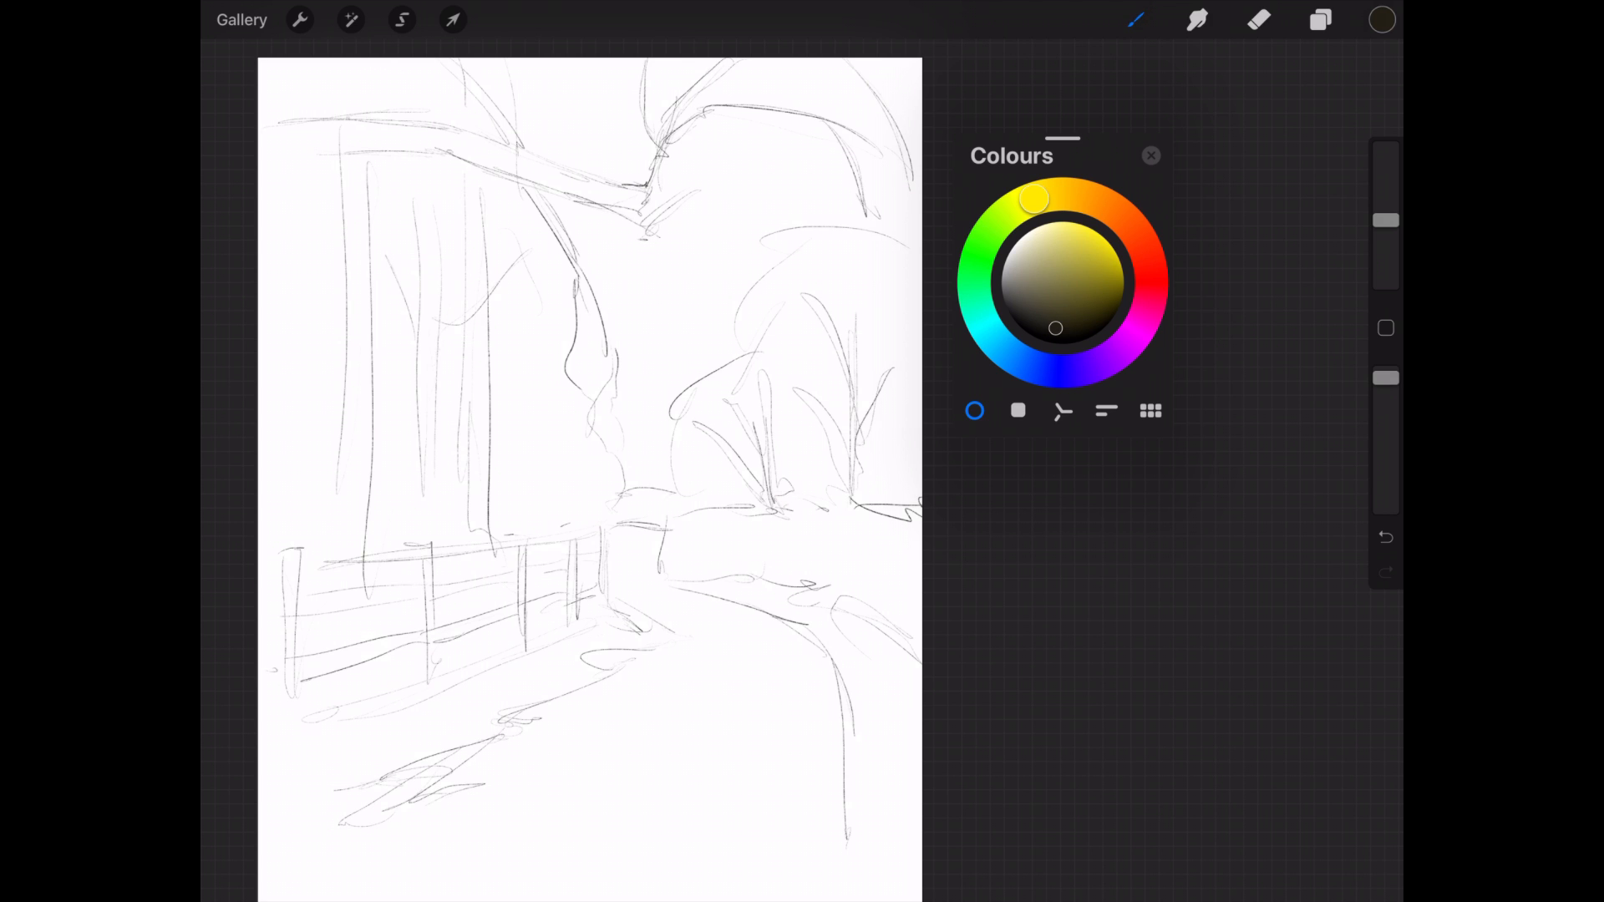
Choose a brush from the SEA Watercolour set and a muted blue, and test a soft wash in the upper sky.
click(1135, 19)
click(1036, 234)
click(1207, 154)
click(1136, 19)
click(1037, 368)
click(1066, 254)
drag(1386, 401, 1386, 385)
drag(856, 94, 851, 141)
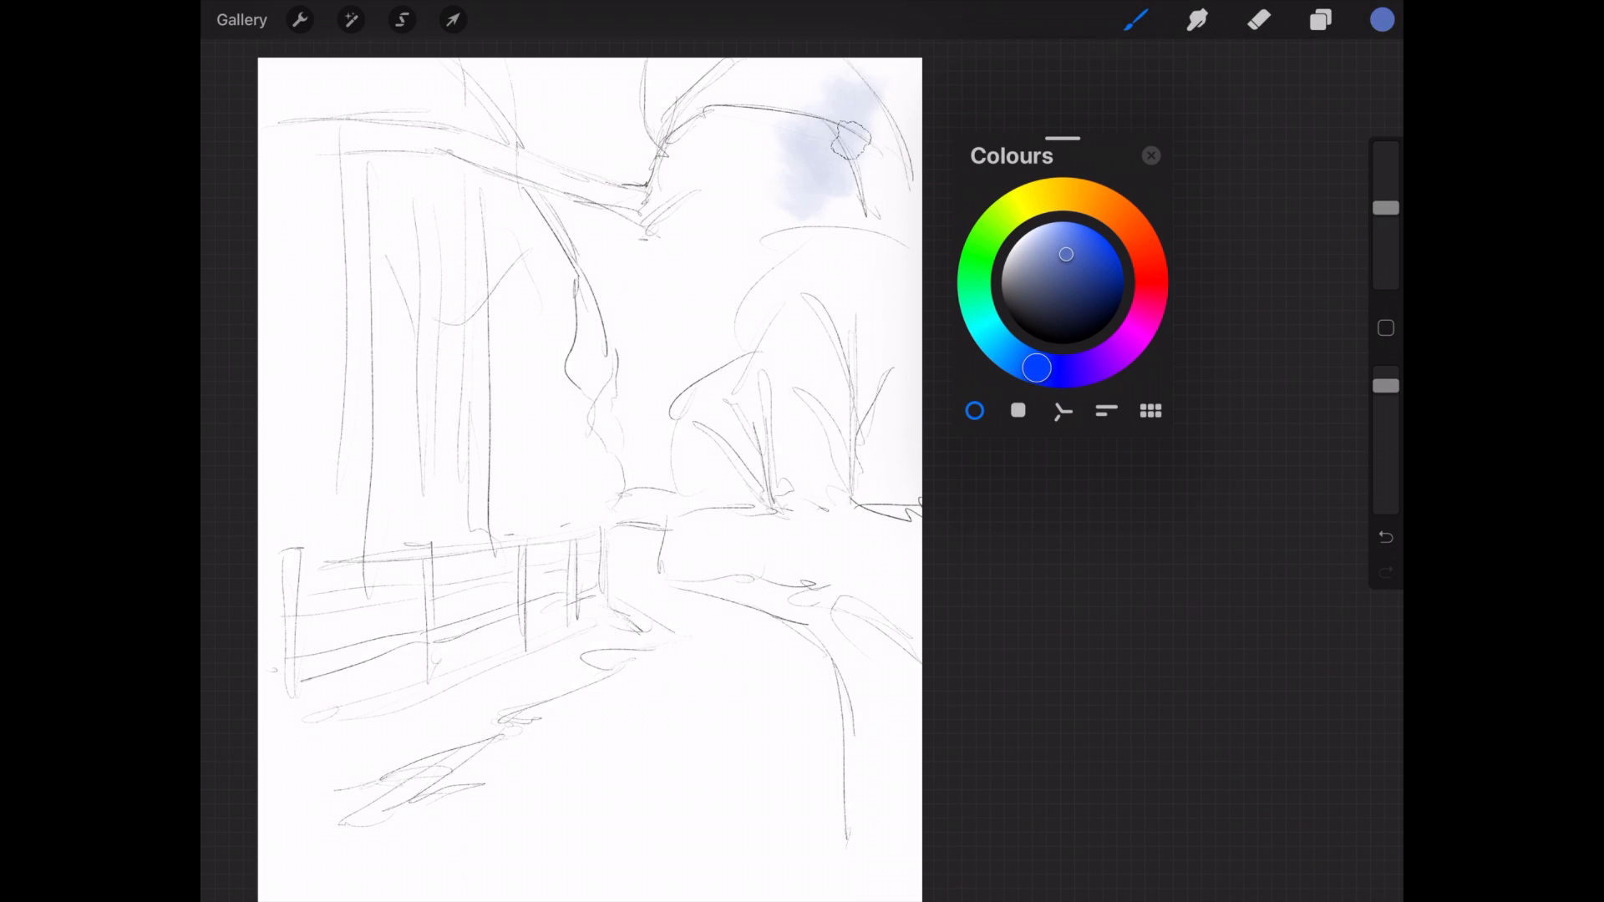
Undo the test wash and paint a stronger blue sky wash beneath and beside the overhanging branch.
click(1093, 245)
drag(906, 75, 666, 204)
key(ctrl+z)
click(1320, 19)
drag(1286, 144, 1112, 143)
drag(907, 75, 709, 265)
Wash pale ochre around the upper branch fork and the foliage beside the trunks.
click(1067, 194)
drag(651, 146, 766, 60)
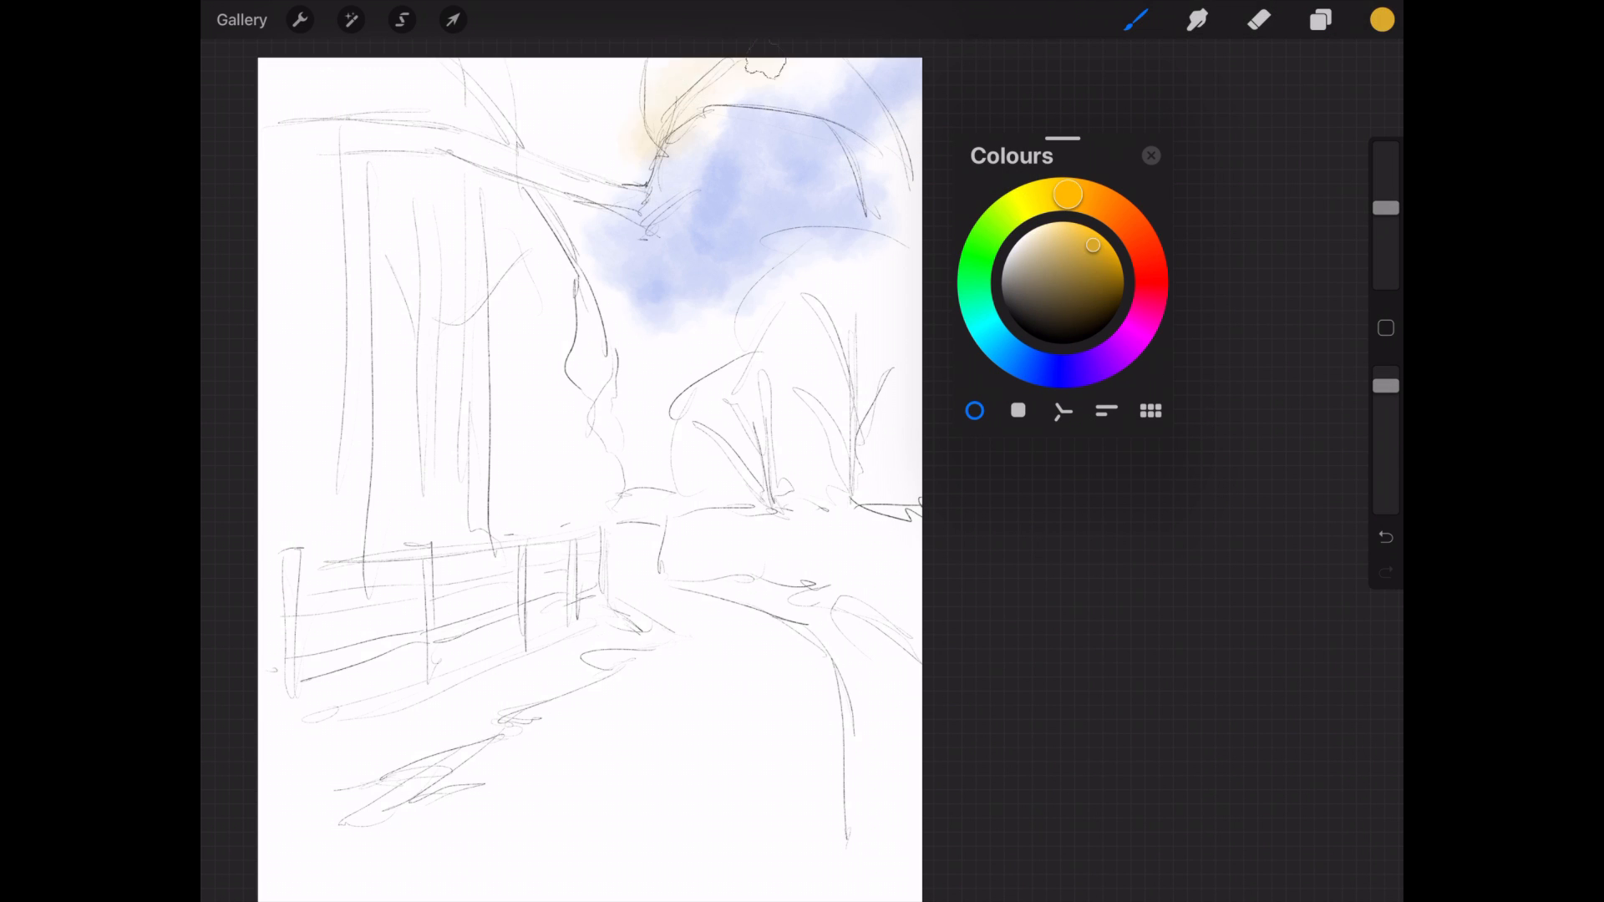
mouse_move(660, 100)
mouse_down()
mouse_move(602, 351)
mouse_move(543, 485)
mouse_up()
Try dark blue strokes in the canopy with two different brushes, and undo the latest ones.
drag(1068, 194, 1036, 368)
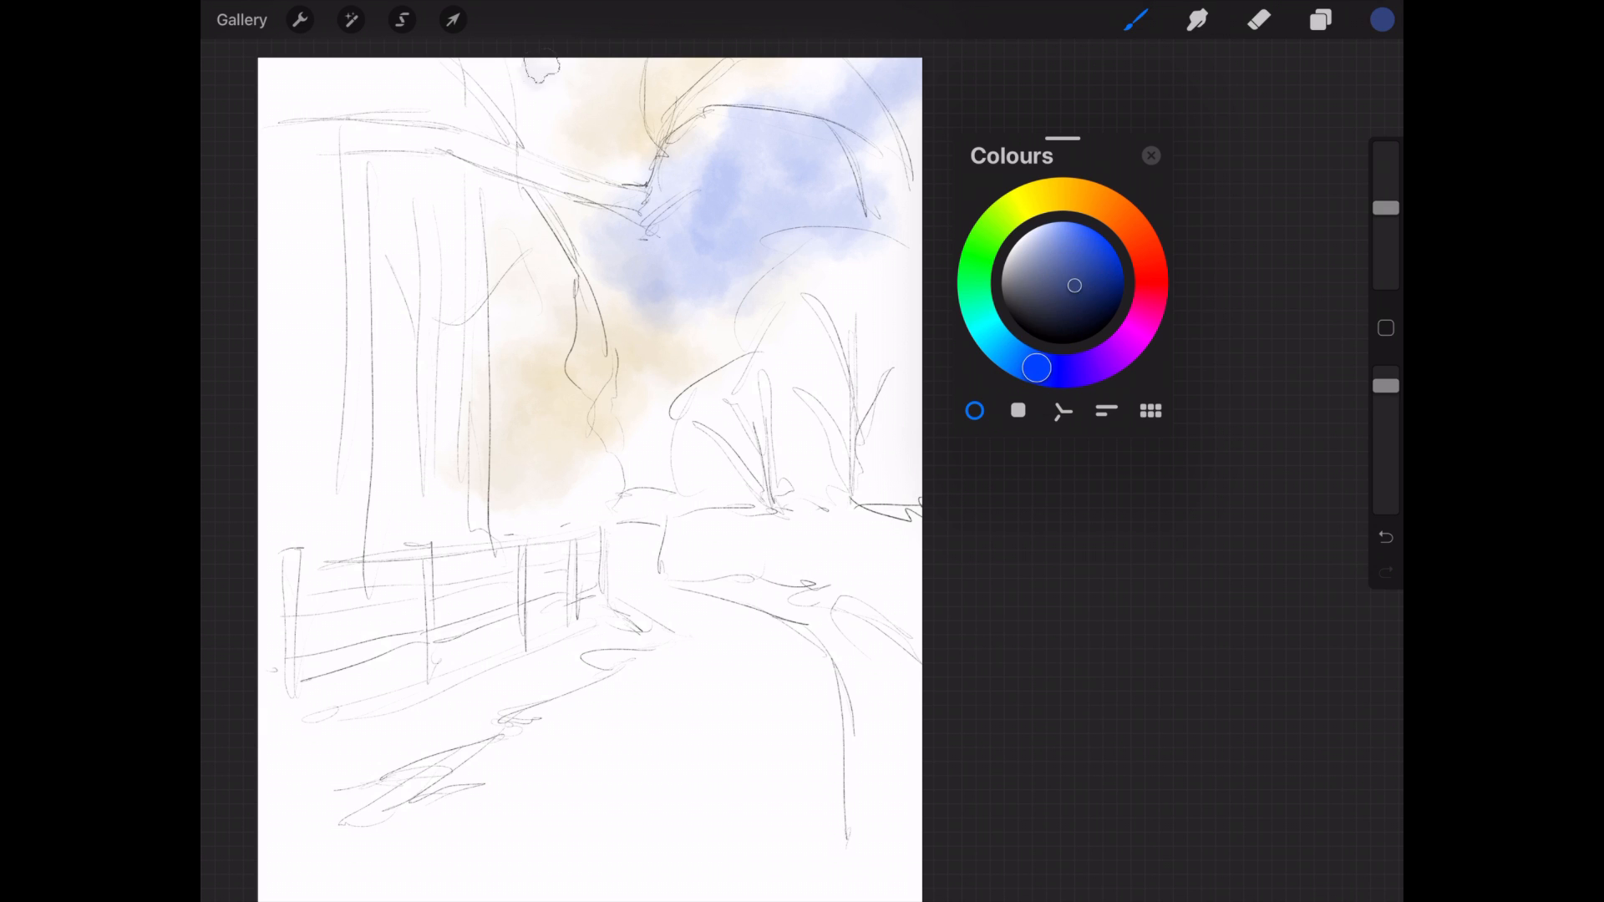
drag(541, 67, 481, 129)
click(1100, 264)
mouse_move(530, 76)
mouse_down()
mouse_move(410, 180)
mouse_move(447, 205)
mouse_up()
click(1135, 19)
click(1206, 304)
key(ctrl+z)
key(ctrl+z)
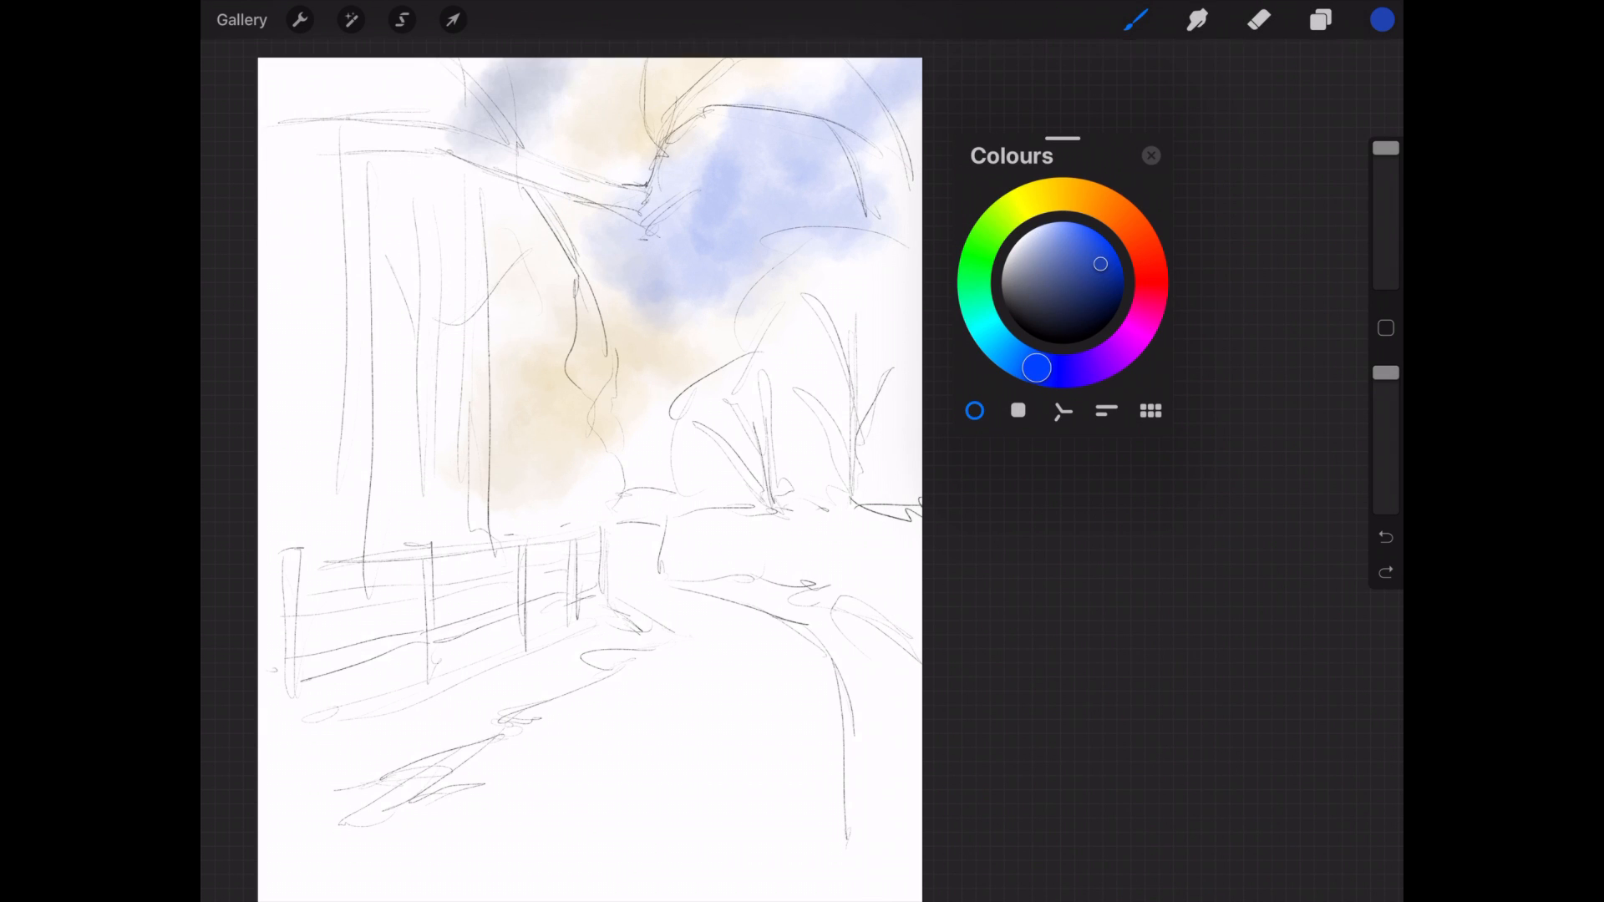
Try blue foliage strokes with the Sea-Dry round brush, and undo them along with the earlier canopy wash.
click(1136, 19)
scroll(1206, 501, down, 2)
click(1207, 634)
mouse_move(430, 125)
mouse_down()
mouse_move(543, 183)
mouse_move(532, 209)
mouse_move(585, 355)
mouse_up()
click(1034, 255)
drag(501, 108, 510, 313)
key(ctrl+z)
key(ctrl+z)
key(ctrl+z)
key(ctrl+z)
Choose a wetter round brush from the SEA Watercolour set and paint a broad blue wash down the large tree's foliage.
click(1136, 19)
scroll(1207, 501, up, 2)
scroll(1207, 502, down, 2)
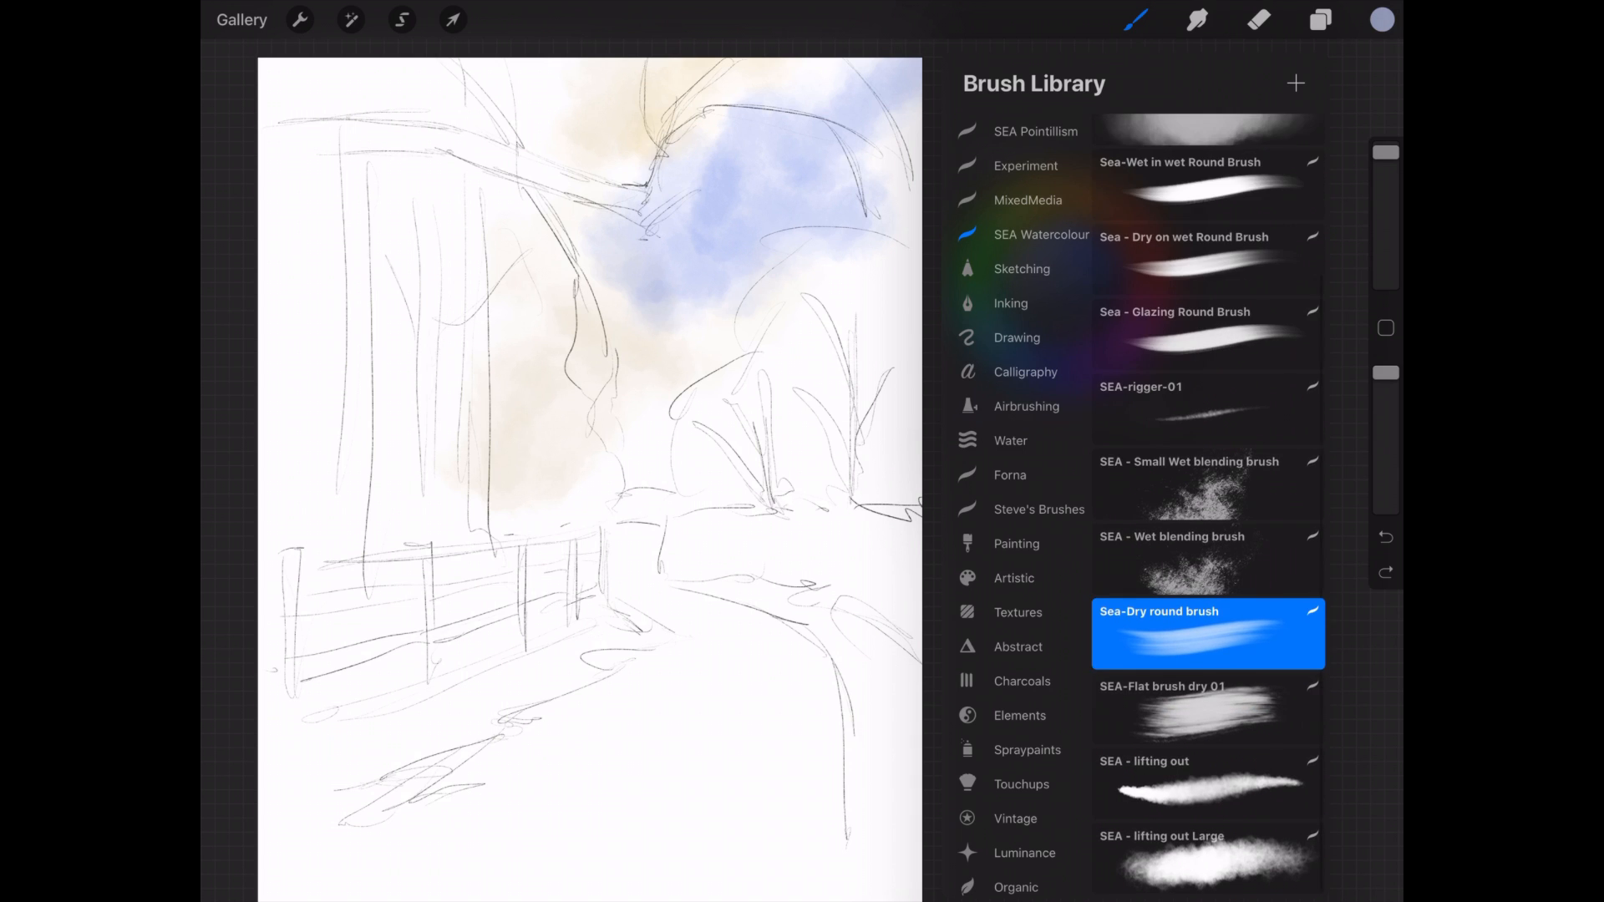
scroll(1207, 501, up, 1)
click(1207, 264)
mouse_move(547, 92)
mouse_down()
mouse_move(437, 204)
mouse_move(427, 138)
mouse_move(501, 543)
mouse_up()
Wash olive green over the middle and lower foliage around the tree trunks.
click(1082, 256)
drag(1036, 367, 984, 247)
click(1085, 282)
drag(393, 242, 376, 401)
drag(485, 385, 576, 534)
Paint a bright yellow-green wash over the grass verge between the fence and the lane.
click(1016, 201)
drag(1015, 201, 999, 220)
drag(631, 602, 493, 744)
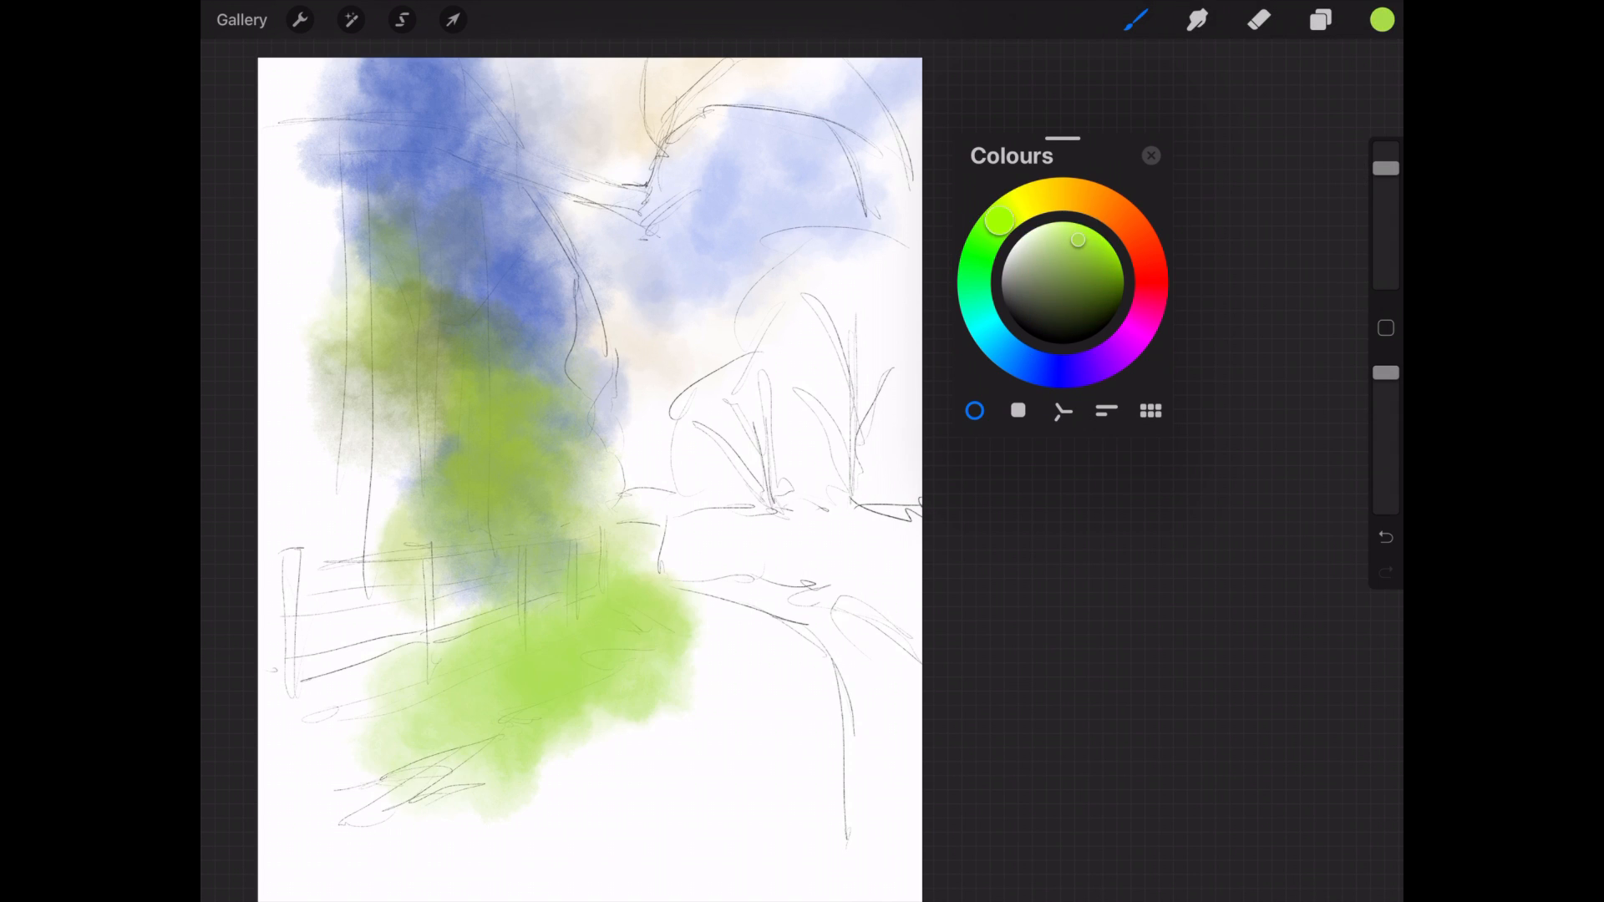
Wash pale yellow over the verge on the far side of the lane and blue-violet over the trunks and fence.
click(1320, 19)
drag(1170, 143, 1169, 204)
drag(869, 685, 888, 842)
click(1052, 371)
mouse_move(401, 660)
mouse_down()
mouse_move(449, 527)
mouse_move(292, 209)
mouse_up()
Deepen the large tree's foliage with dark green and purple washes around the trunks and canopy.
click(979, 255)
click(1103, 276)
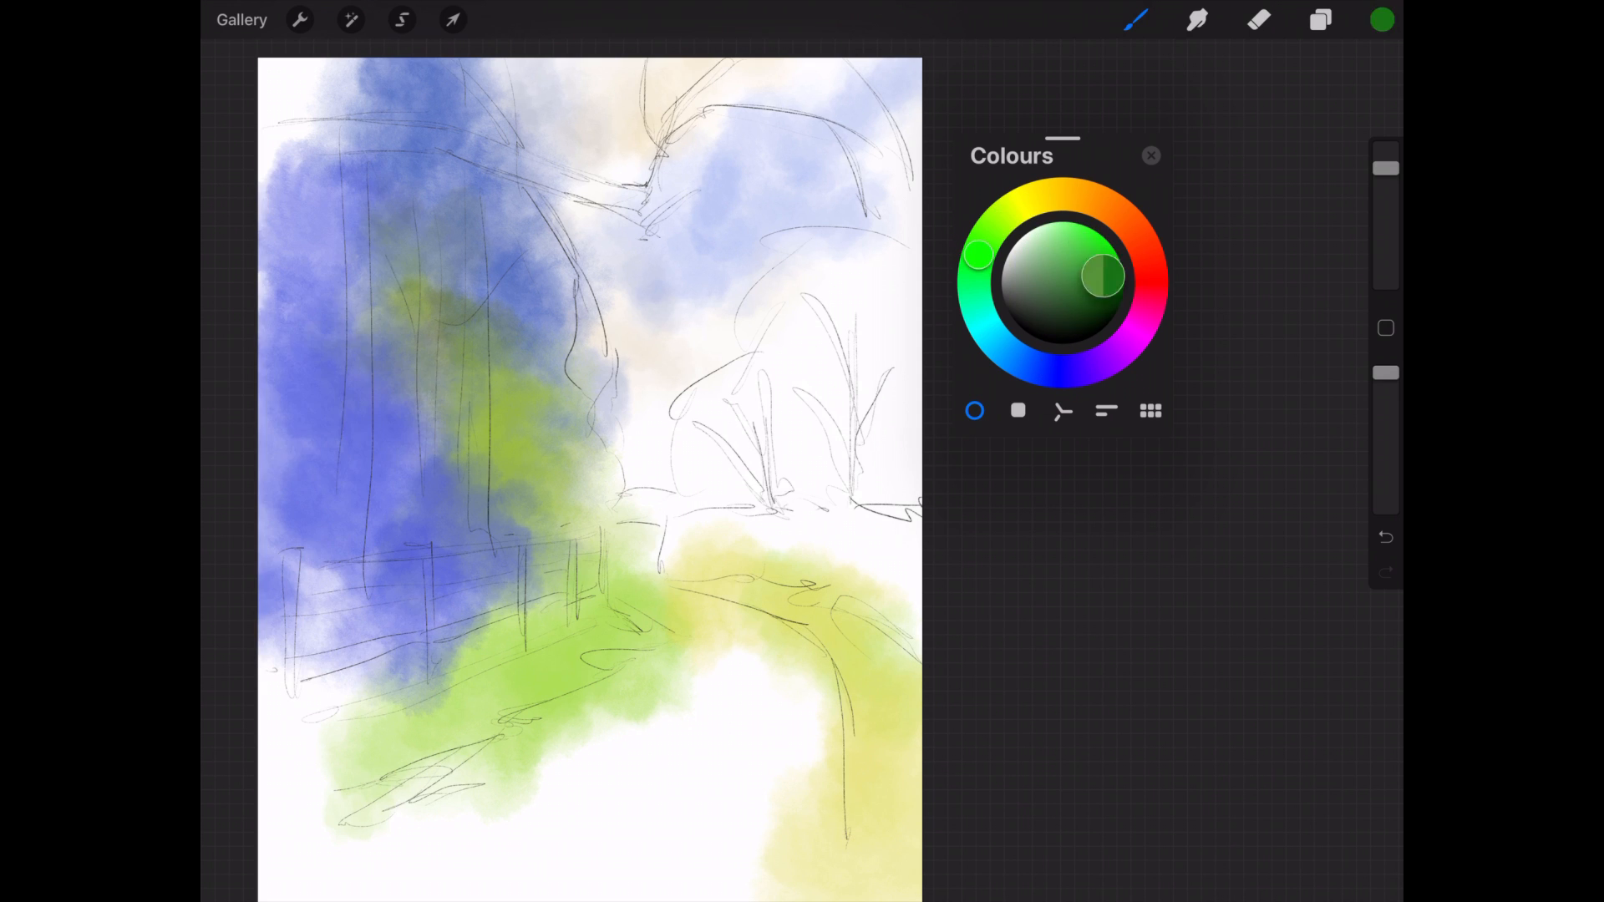
drag(313, 334, 289, 460)
click(1092, 319)
click(1122, 348)
drag(364, 335, 376, 468)
click(1103, 283)
drag(551, 159, 501, 284)
Wash muted green over the background trees and warm their lower part with red-brown.
click(987, 235)
drag(794, 317, 835, 435)
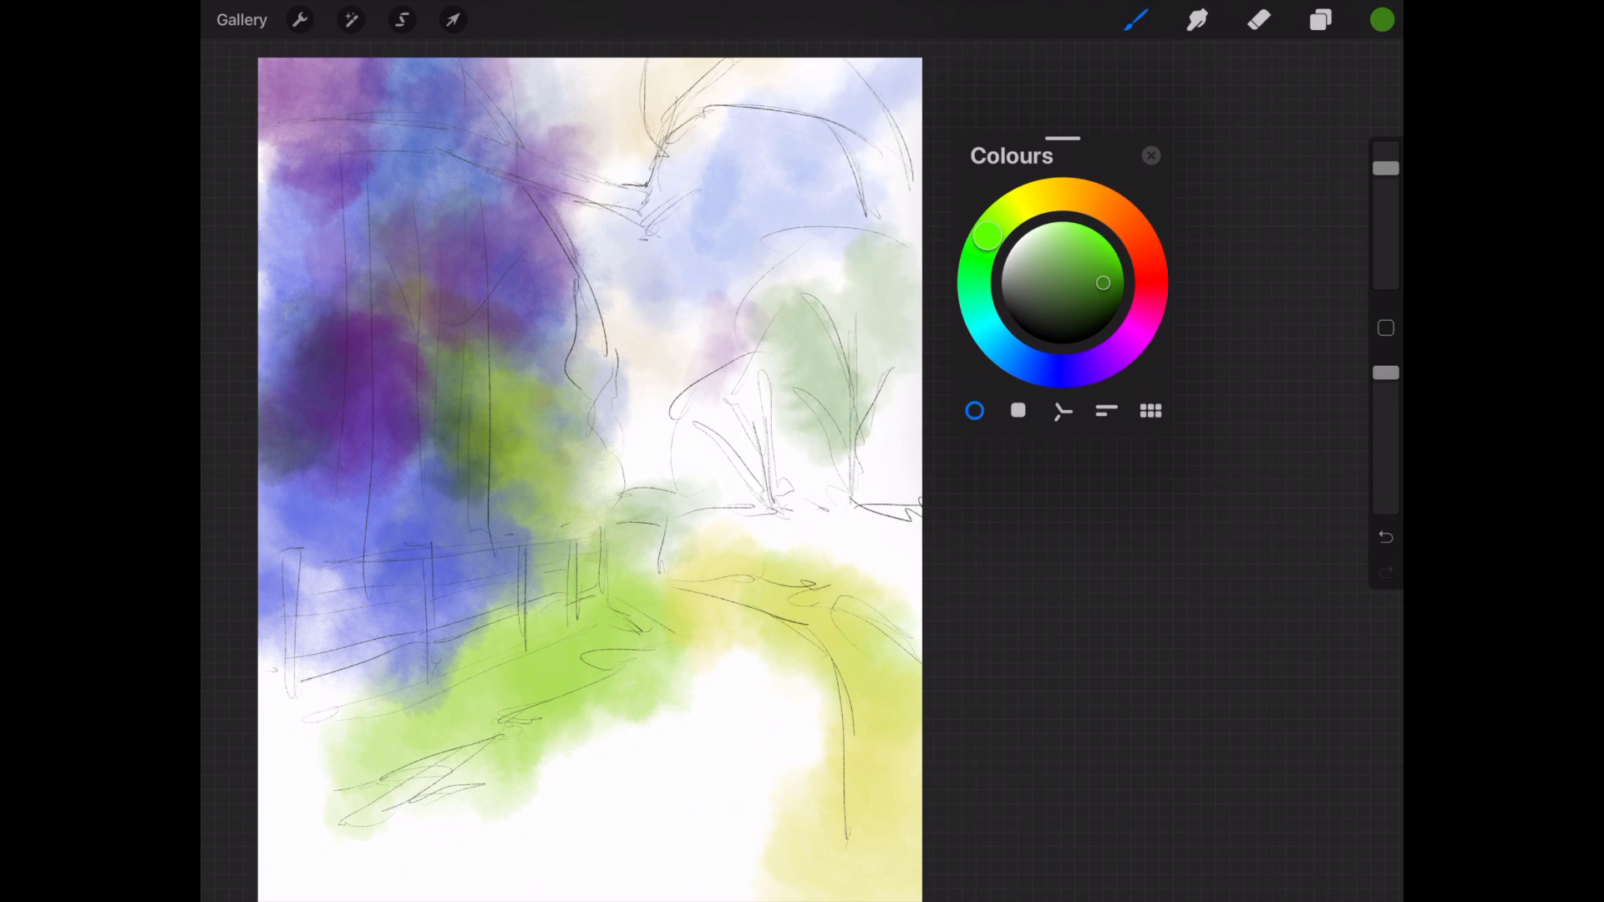
drag(877, 259, 735, 409)
click(1141, 240)
Paint a deep blue wash along the hedge beneath the background trees.
click(1059, 372)
mouse_move(894, 326)
mouse_down()
mouse_move(710, 493)
mouse_move(886, 585)
mouse_move(910, 685)
mouse_up()
click(1097, 263)
Clear the excess blue from the verge below the hedge and warm it with a yellow-ochre wash.
click(1259, 19)
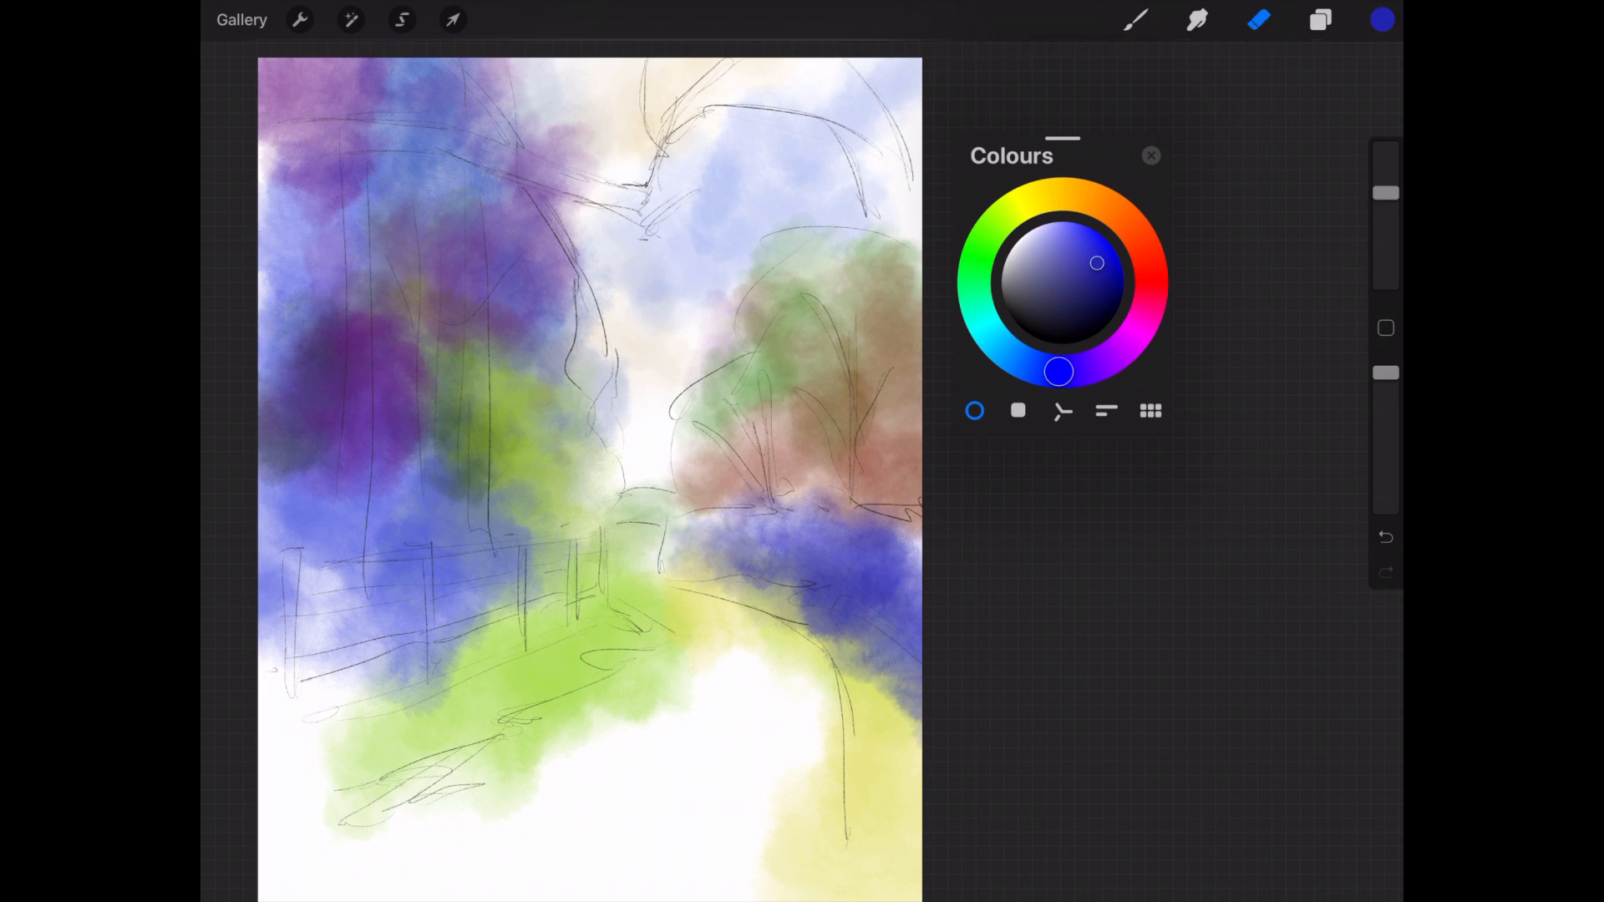
click(1137, 19)
click(1040, 197)
mouse_move(802, 610)
mouse_down()
mouse_move(880, 680)
mouse_move(802, 585)
mouse_up()
Paint the lane with pale orange-red and darker brown washes sweeping down towards the foreground.
click(1133, 229)
drag(735, 635, 568, 877)
click(1092, 323)
drag(727, 677, 660, 869)
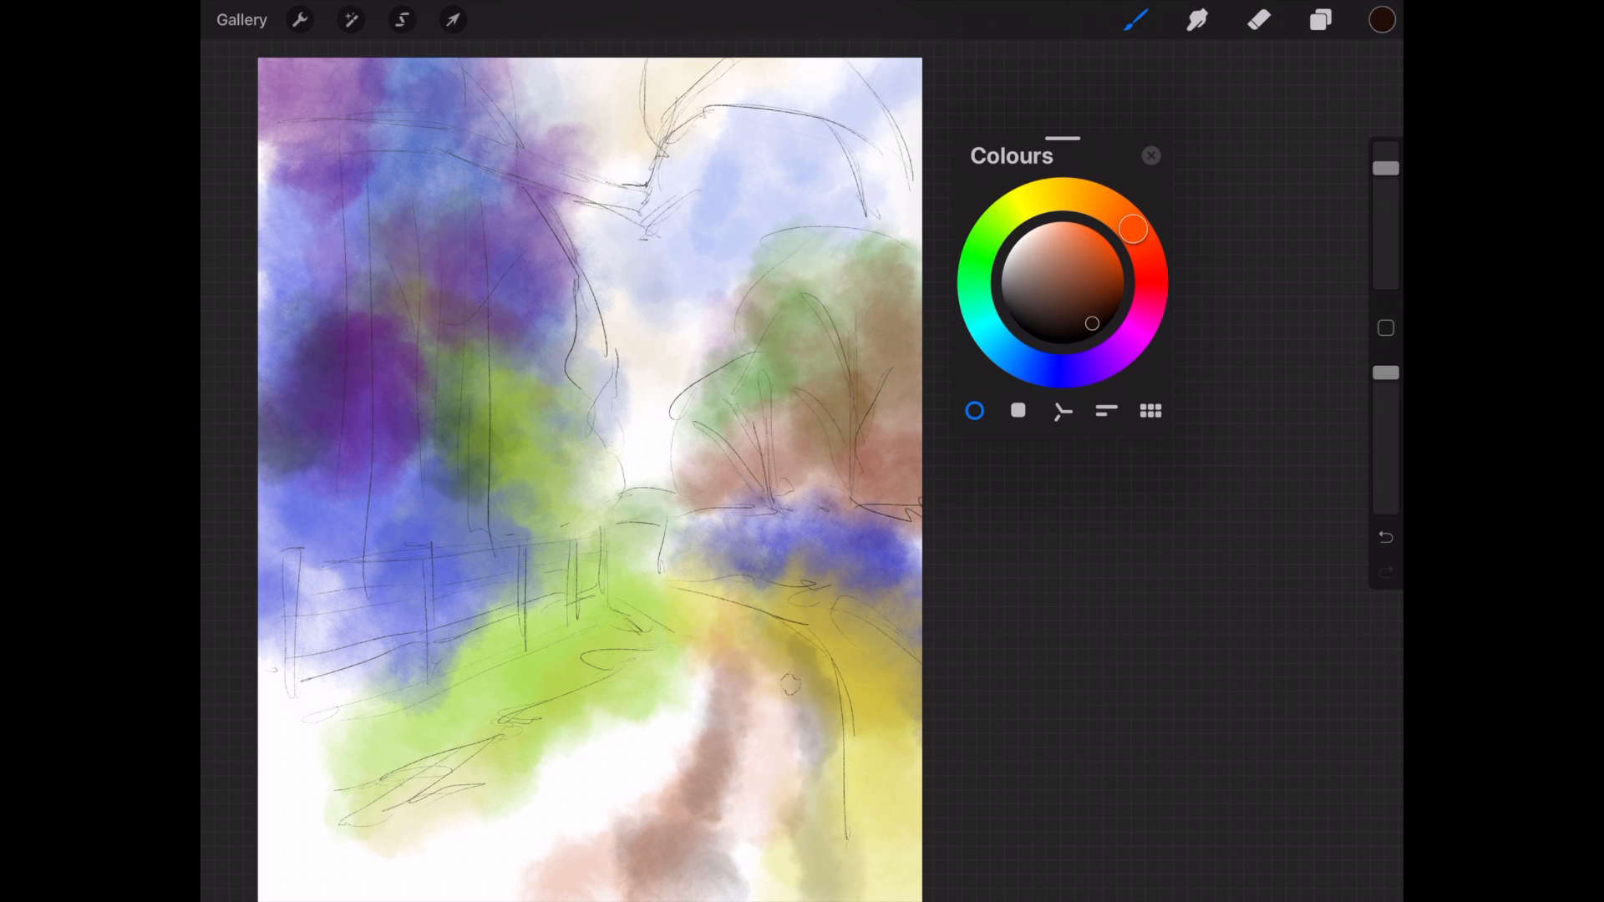
Lay dark blue-grey shadow washes along the lane's edge and across the foreground below the grass verge.
click(1009, 356)
drag(785, 694, 827, 886)
drag(643, 676, 401, 860)
Brighten the verge beyond the lane with golden orange and vivid yellow-green washes.
click(1063, 194)
click(1083, 237)
drag(819, 627, 894, 878)
click(1001, 219)
drag(828, 660, 849, 869)
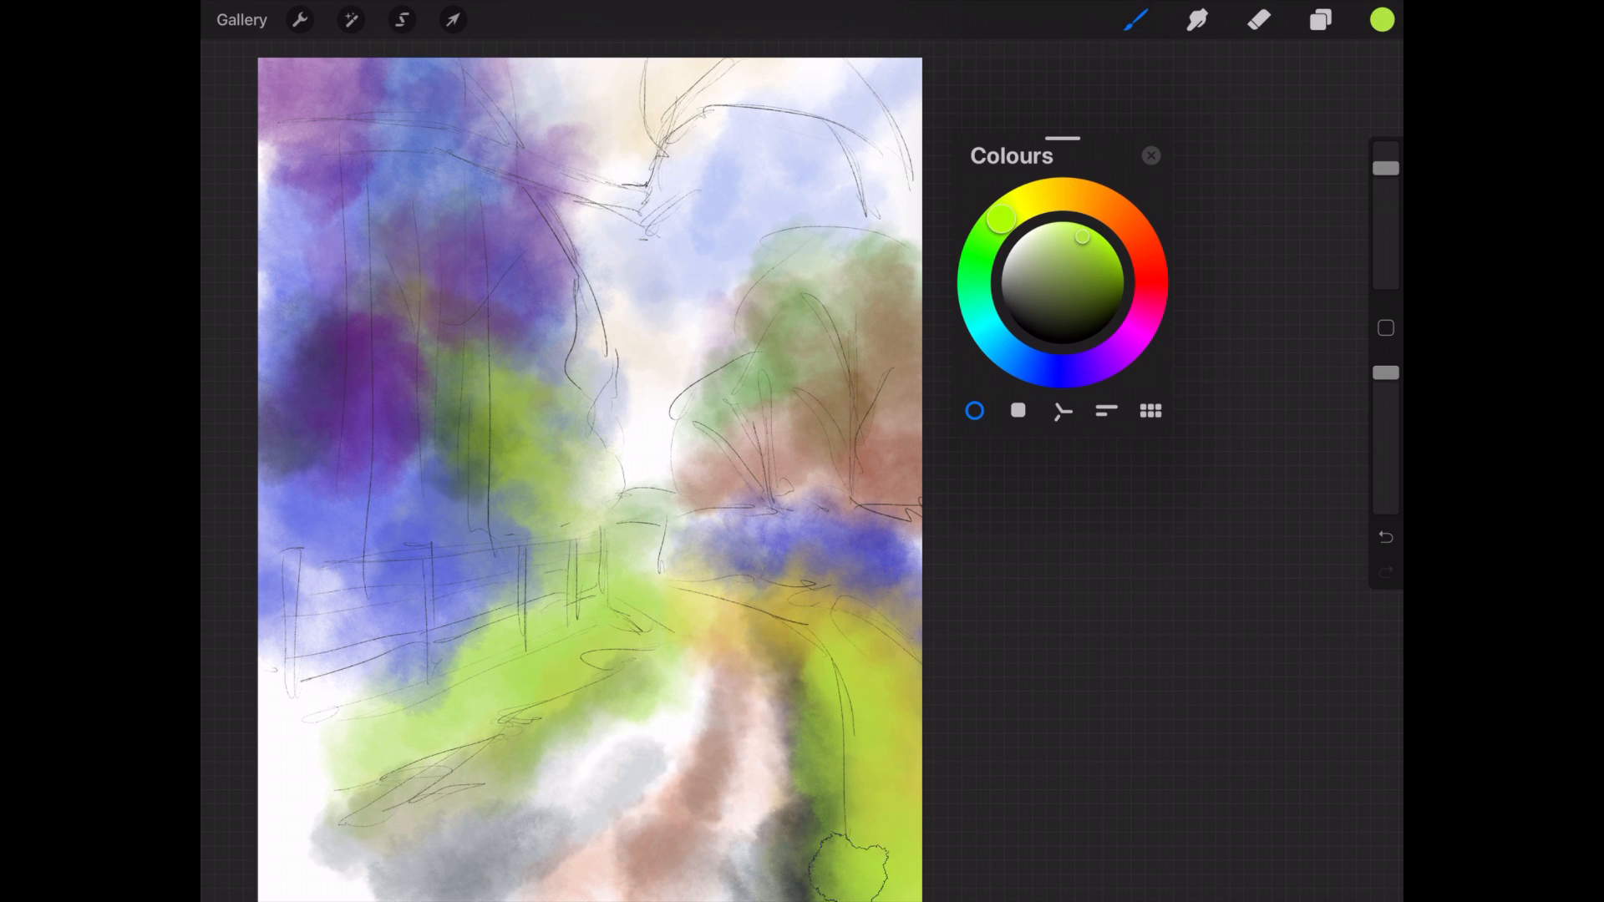
Try lifting the tree trunks out of the foliage with a low-opacity eraser, and undo the strokes.
click(1260, 20)
drag(1386, 373, 1386, 458)
drag(473, 226, 485, 560)
drag(428, 309, 437, 548)
key(ctrl+z)
key(ctrl+z)
key(ctrl+z)
Choose a different brush for the trunks, test one vertical trunk stroke, and undo it.
click(1137, 19)
click(1195, 376)
drag(479, 342, 481, 536)
click(1259, 20)
key(ctrl+z)
key(ctrl+z)
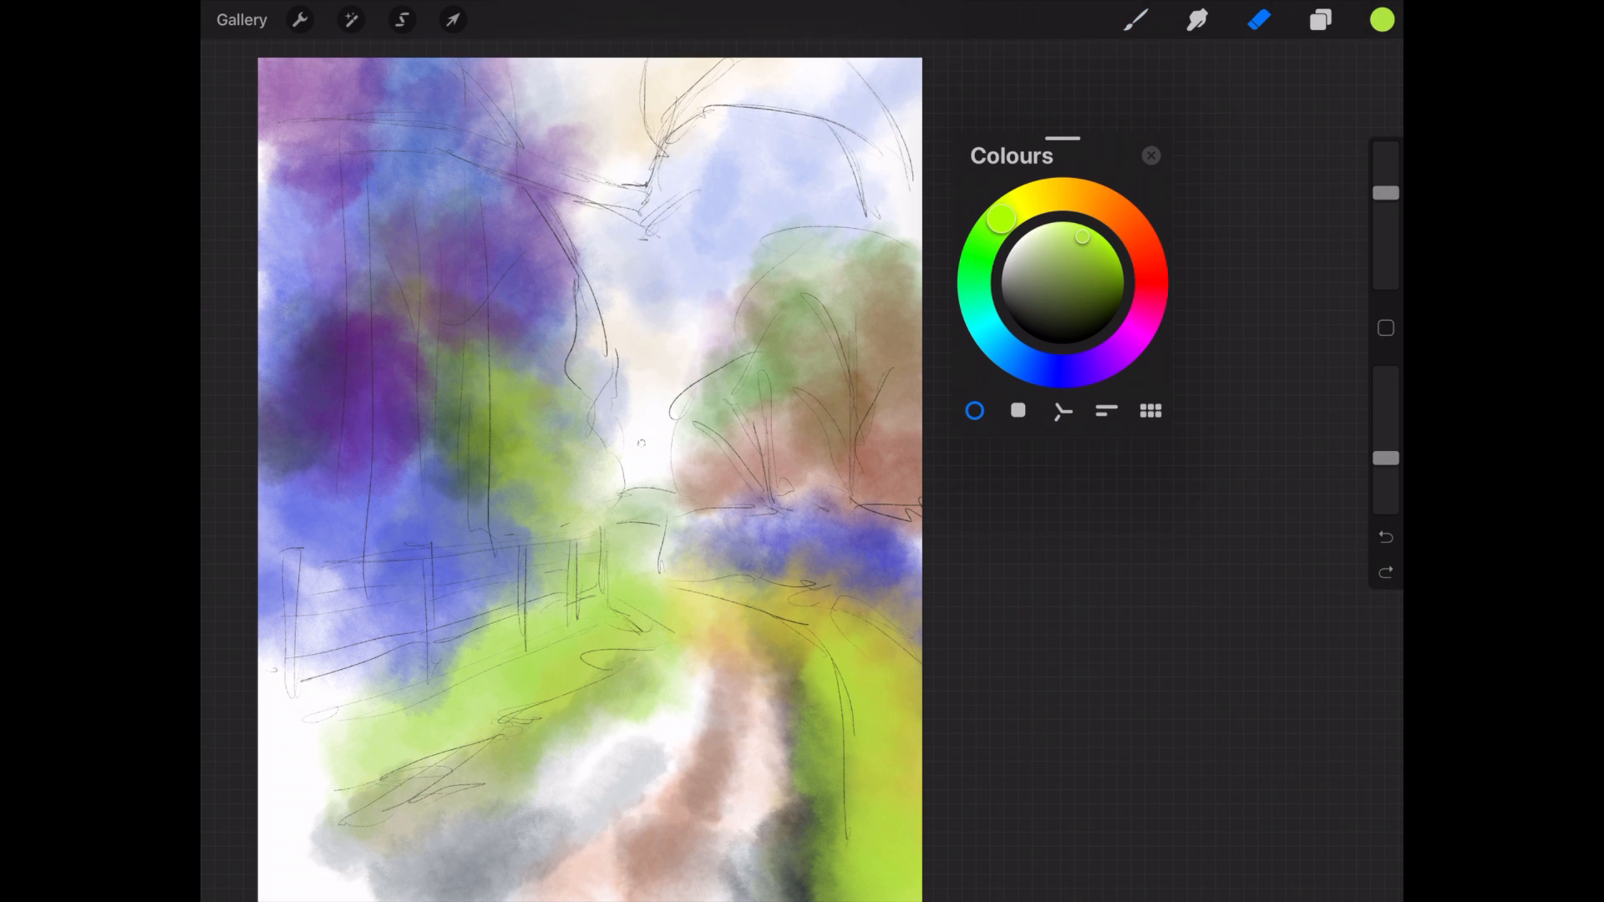
Paint the trunk nearest the lane in opaque pale cream with a reduced brush size, extending it up into the canopy.
click(1026, 245)
drag(478, 333, 480, 545)
drag(1386, 148, 1387, 191)
drag(477, 219, 479, 380)
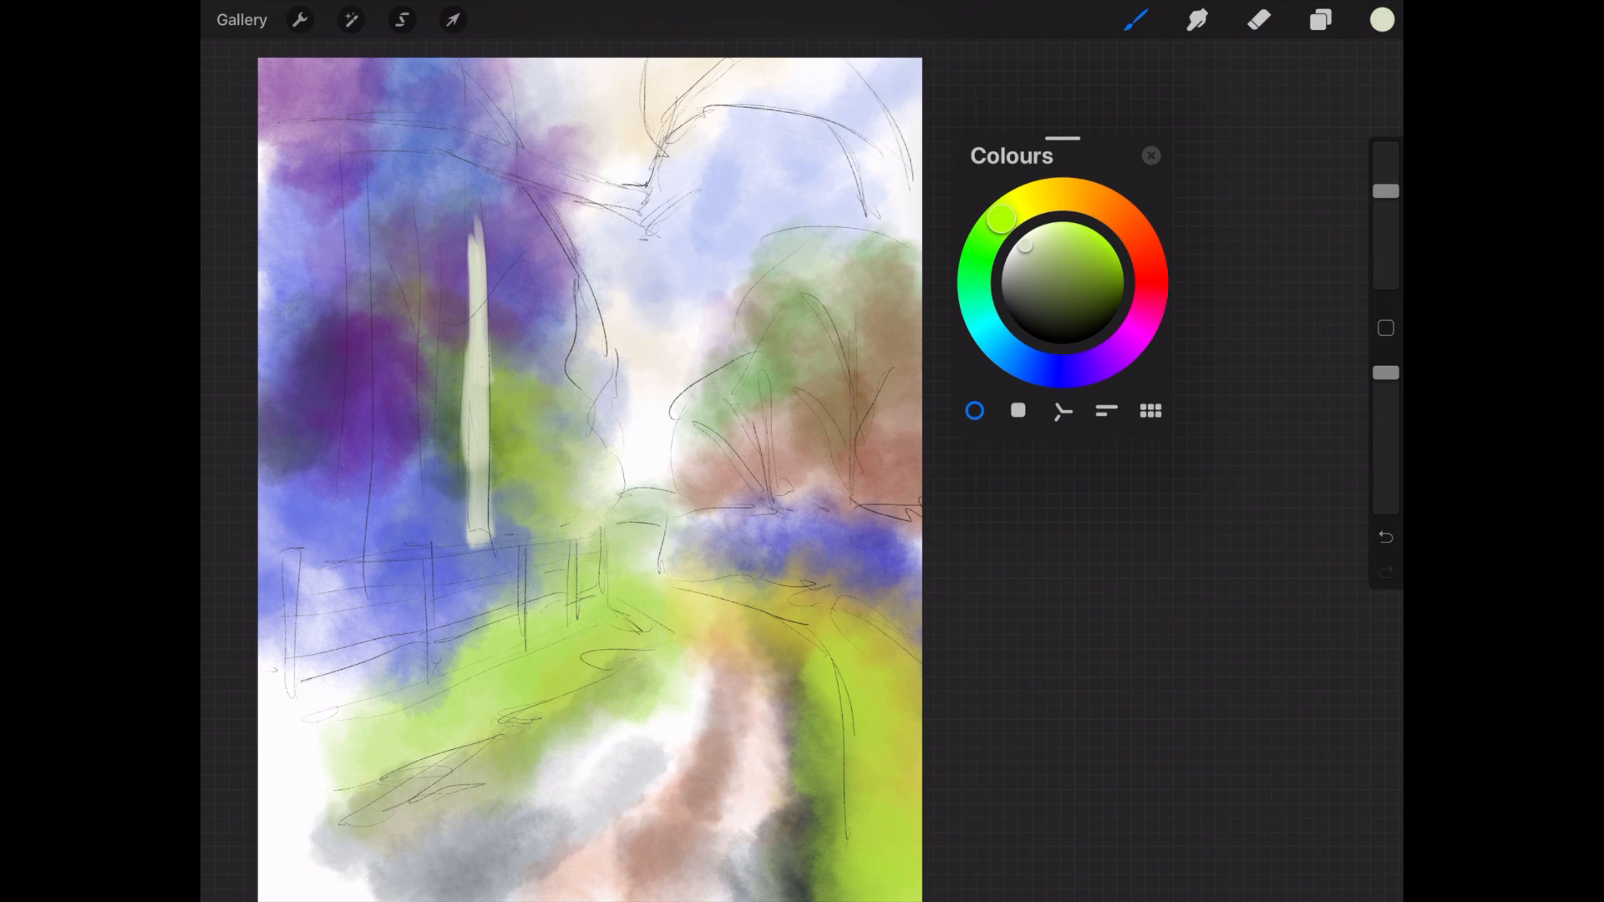
drag(475, 173, 479, 250)
Add the middle and outer tree trunks in cream and near-white, and lighten the first trunk with near-white.
drag(431, 217, 436, 506)
drag(428, 266, 424, 425)
click(1020, 239)
drag(475, 247, 477, 531)
drag(429, 368, 430, 531)
drag(355, 188, 357, 364)
drag(356, 364, 357, 526)
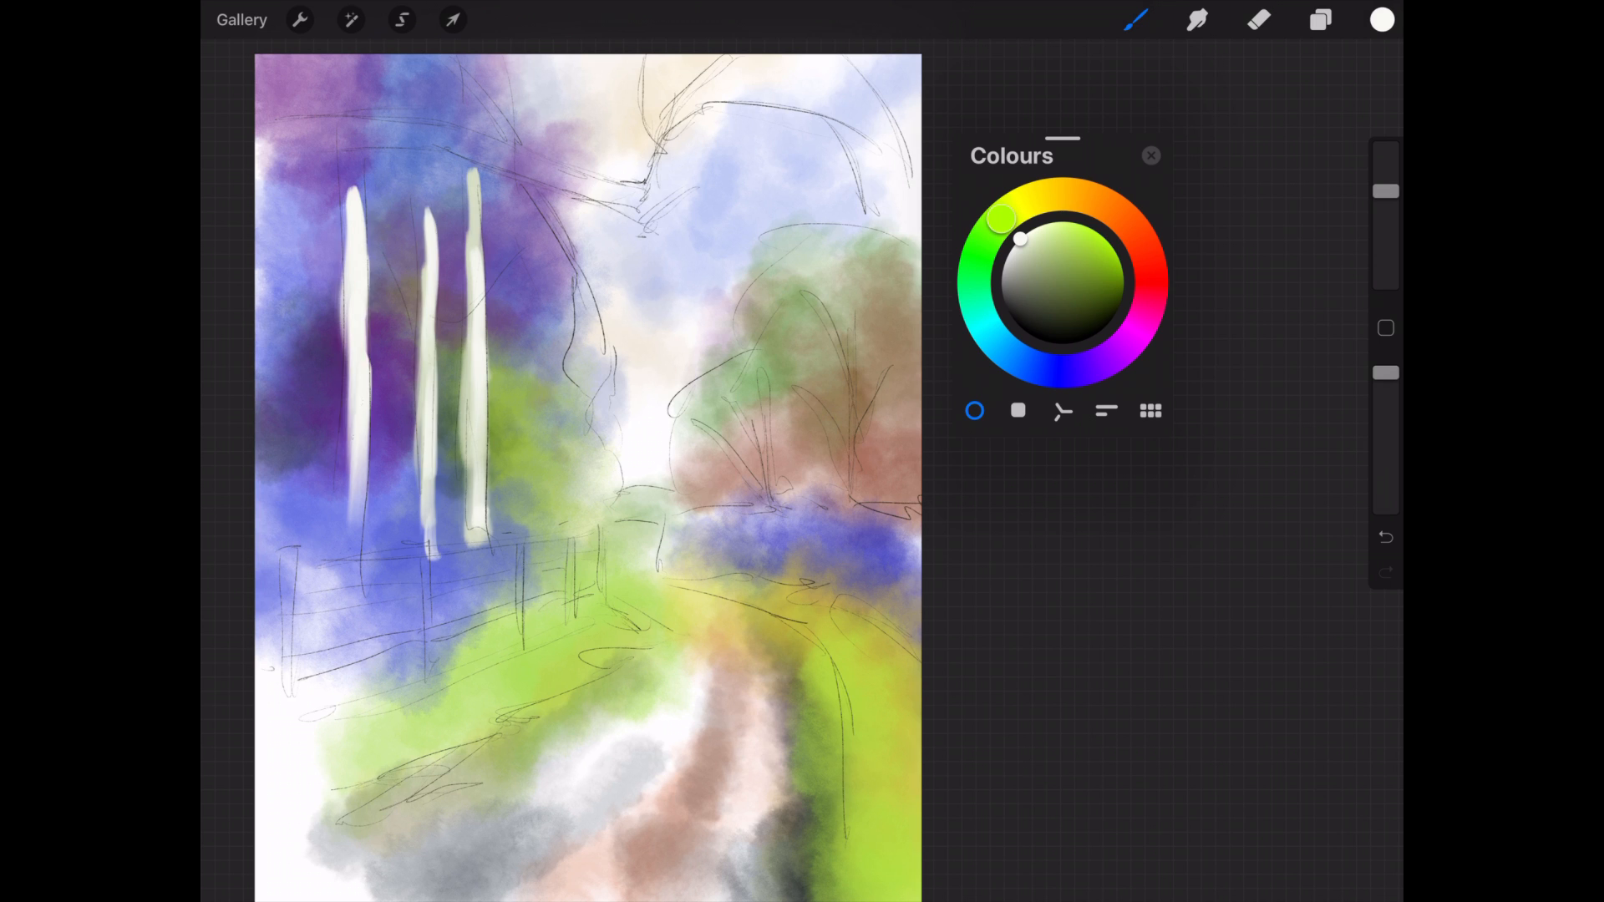
Thicken and extend the outer left trunk in near-white, and add the long branch arching from it towards the lane.
drag(364, 269, 339, 491)
drag(356, 74, 359, 254)
drag(347, 127, 623, 190)
drag(330, 139, 489, 156)
click(307, 135)
Paint the fence in near-white below the left trees, with its end post, three long rails and intermediate posts.
mouse_move(284, 554)
mouse_down()
mouse_move(589, 532)
mouse_move(289, 689)
mouse_up()
drag(451, 579, 592, 555)
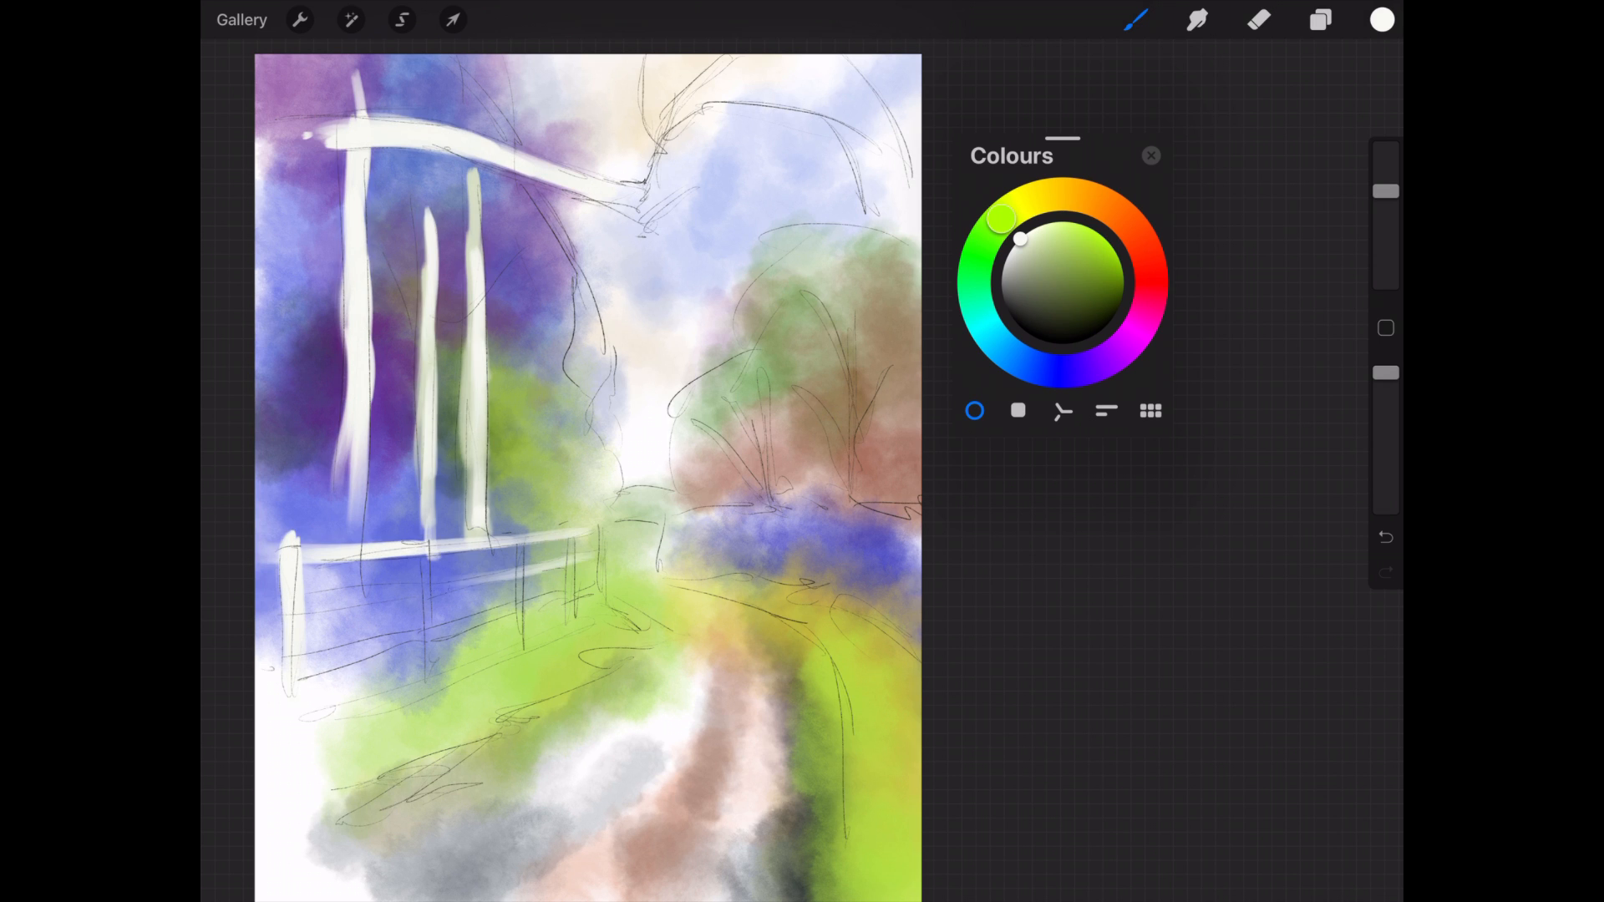
drag(306, 601, 482, 581)
drag(300, 666, 542, 606)
drag(429, 543, 425, 664)
drag(522, 539, 516, 641)
drag(572, 536, 569, 627)
Paint the distant right-hand tree's trunk with a smaller near-white brush and fan its upper branches into the canopy.
drag(1386, 191, 1386, 231)
drag(849, 399, 845, 471)
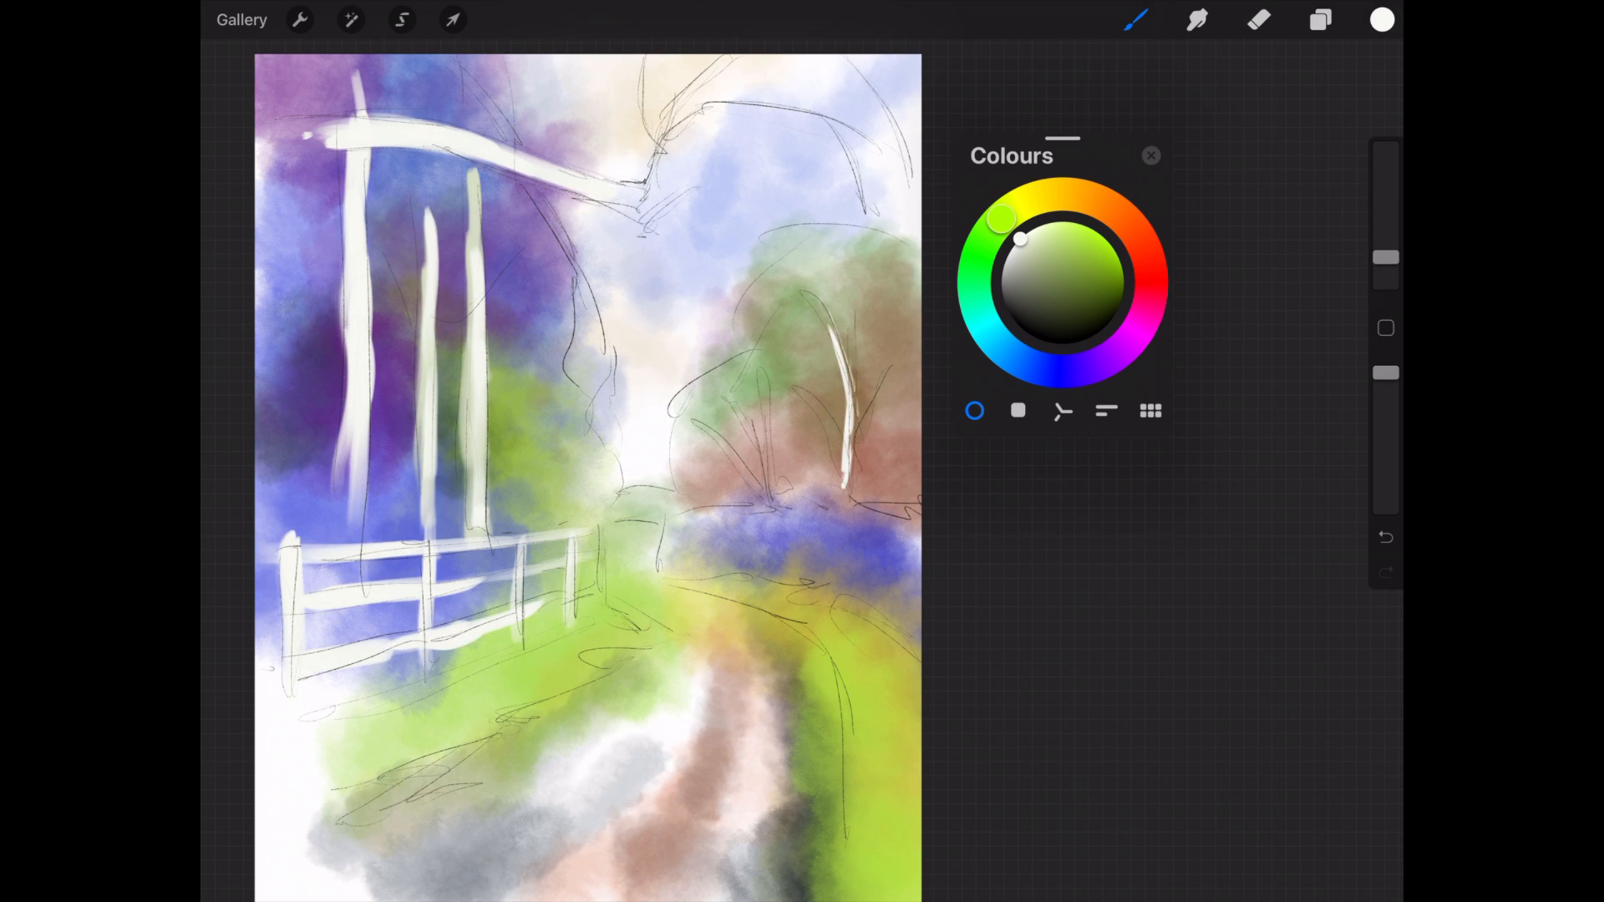
drag(835, 344, 813, 264)
drag(845, 347, 859, 239)
drag(854, 350, 879, 242)
drag(861, 351, 902, 250)
Add near-white branches to the remaining distant right-hand trees and thin curved side branches across the left trunks.
drag(1386, 257, 1386, 235)
drag(775, 489, 757, 378)
mouse_move(754, 493)
mouse_down()
mouse_move(692, 409)
mouse_move(756, 299)
mouse_up()
drag(757, 422, 701, 332)
mouse_move(831, 297)
mouse_down()
mouse_move(808, 238)
mouse_move(901, 243)
mouse_up()
drag(869, 487, 918, 338)
drag(878, 347, 919, 276)
drag(885, 499, 921, 359)
drag(844, 451, 890, 342)
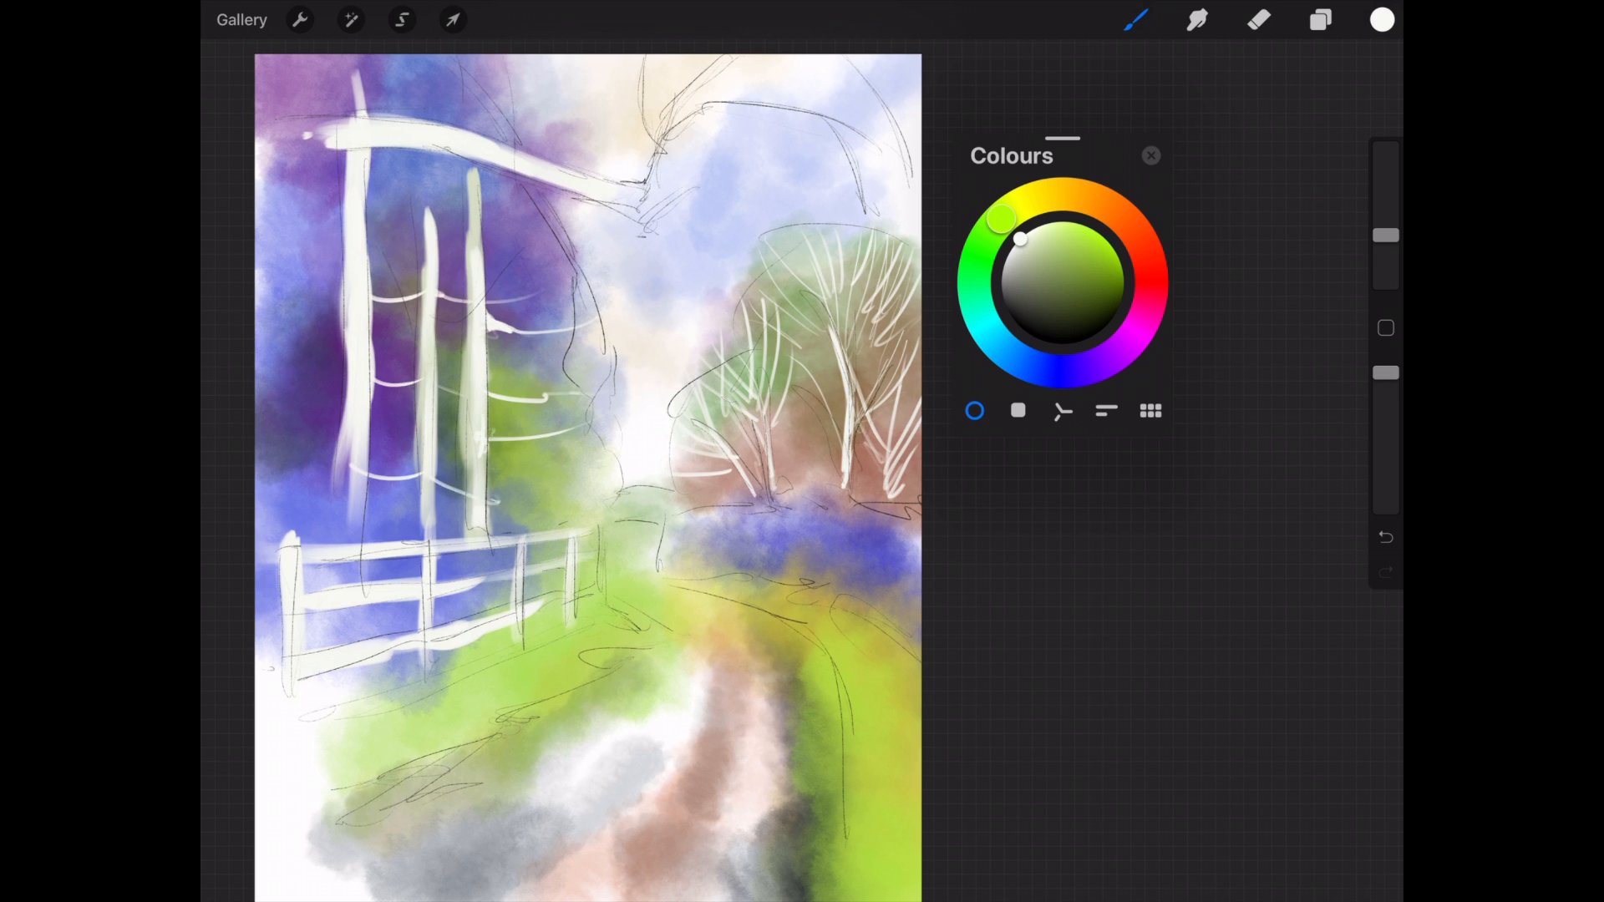
drag(280, 207, 340, 214)
Block in the lane's far bend and edges with a larger brush in near-white and pale greyish pink.
drag(1386, 234, 1387, 206)
mouse_move(633, 579)
mouse_down()
mouse_move(806, 626)
mouse_move(838, 709)
mouse_up()
drag(1386, 205, 1386, 181)
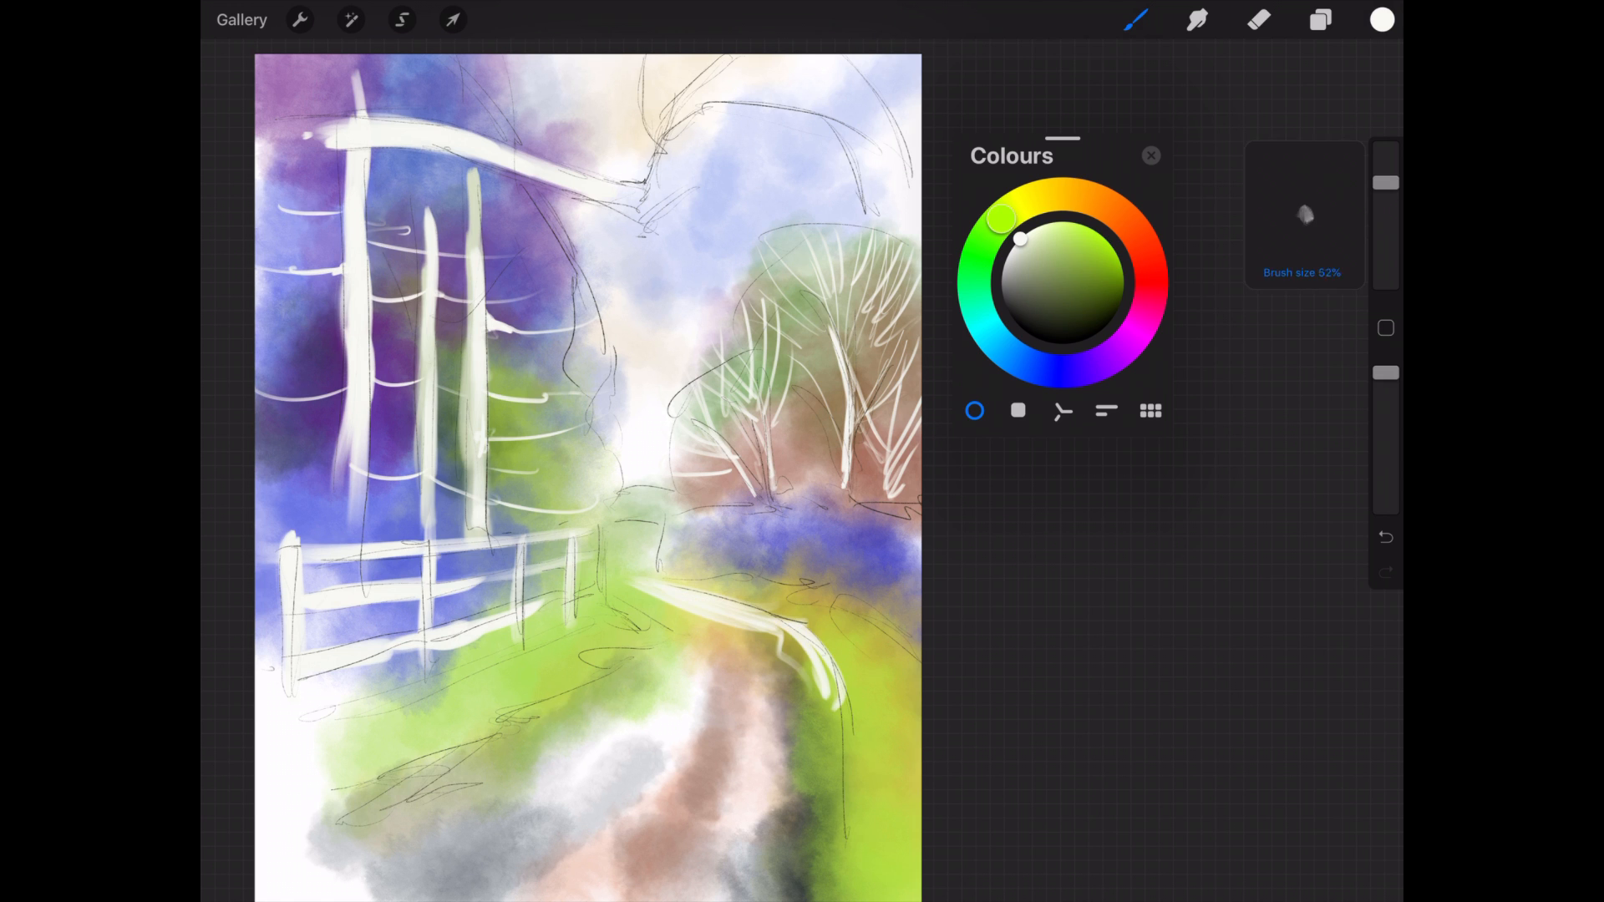
click(1151, 288)
click(1016, 252)
drag(794, 629, 823, 775)
drag(807, 632, 835, 782)
drag(624, 583, 690, 680)
drag(668, 637, 555, 726)
Smudge the pale strokes into the lane's far bend using the SEA-Wash brush.
click(1197, 20)
click(1198, 20)
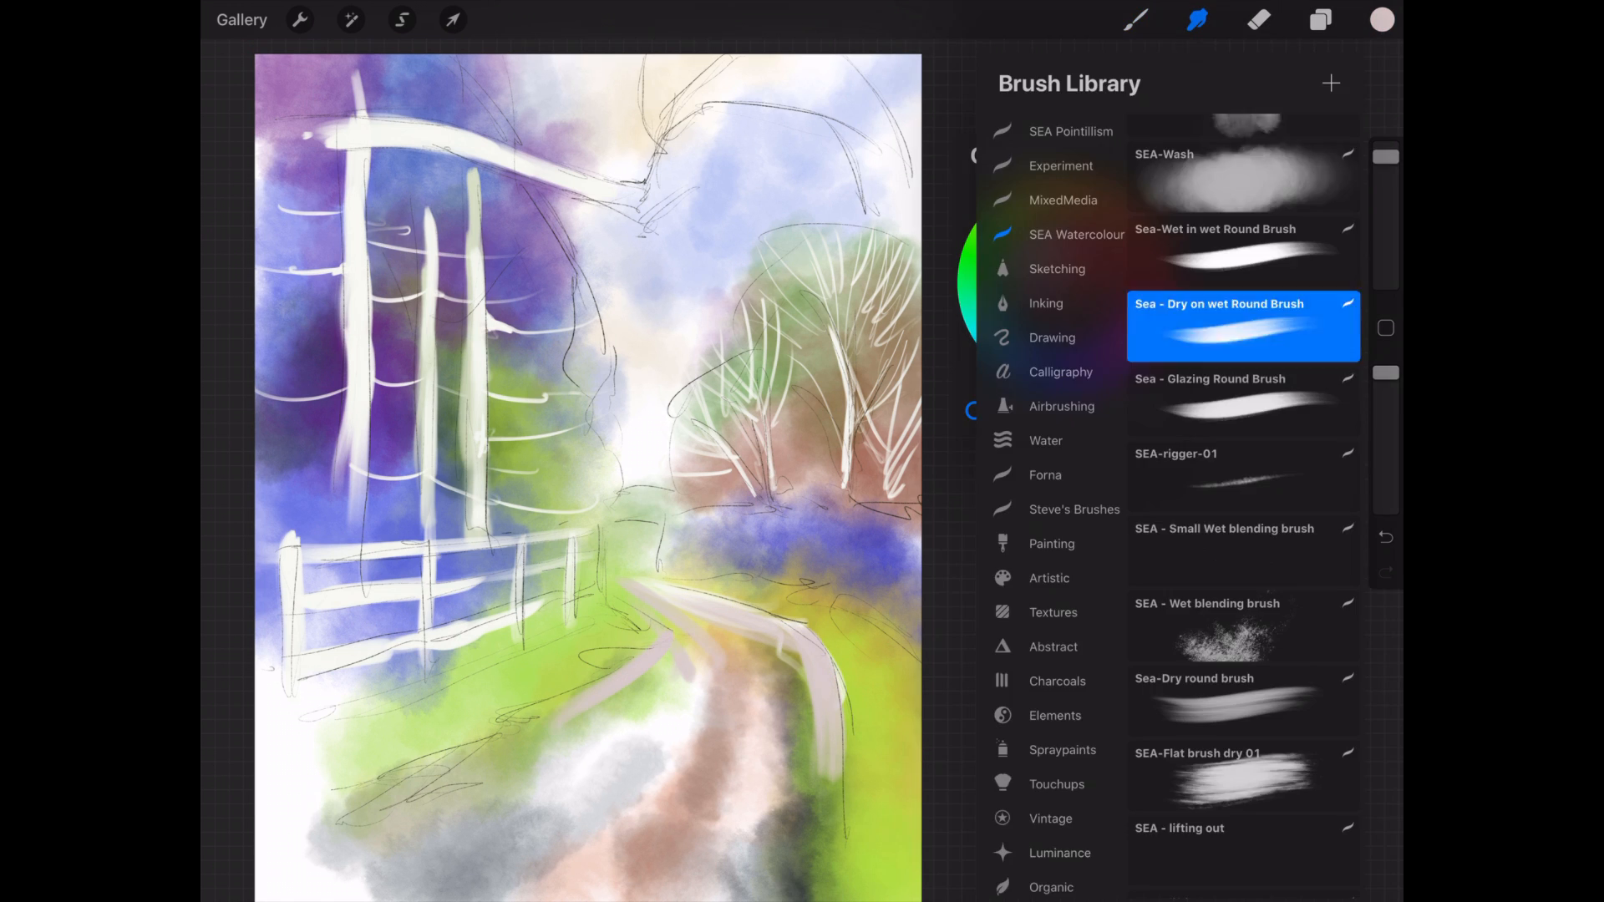
click(1245, 177)
mouse_move(693, 622)
mouse_down()
mouse_move(792, 686)
mouse_move(823, 806)
mouse_up()
drag(648, 585, 677, 600)
Lift out a pale band along the lane's right side with the eraser set to SEA - Wet in wet wash 2.
click(1259, 20)
click(1259, 20)
click(1259, 20)
click(1245, 227)
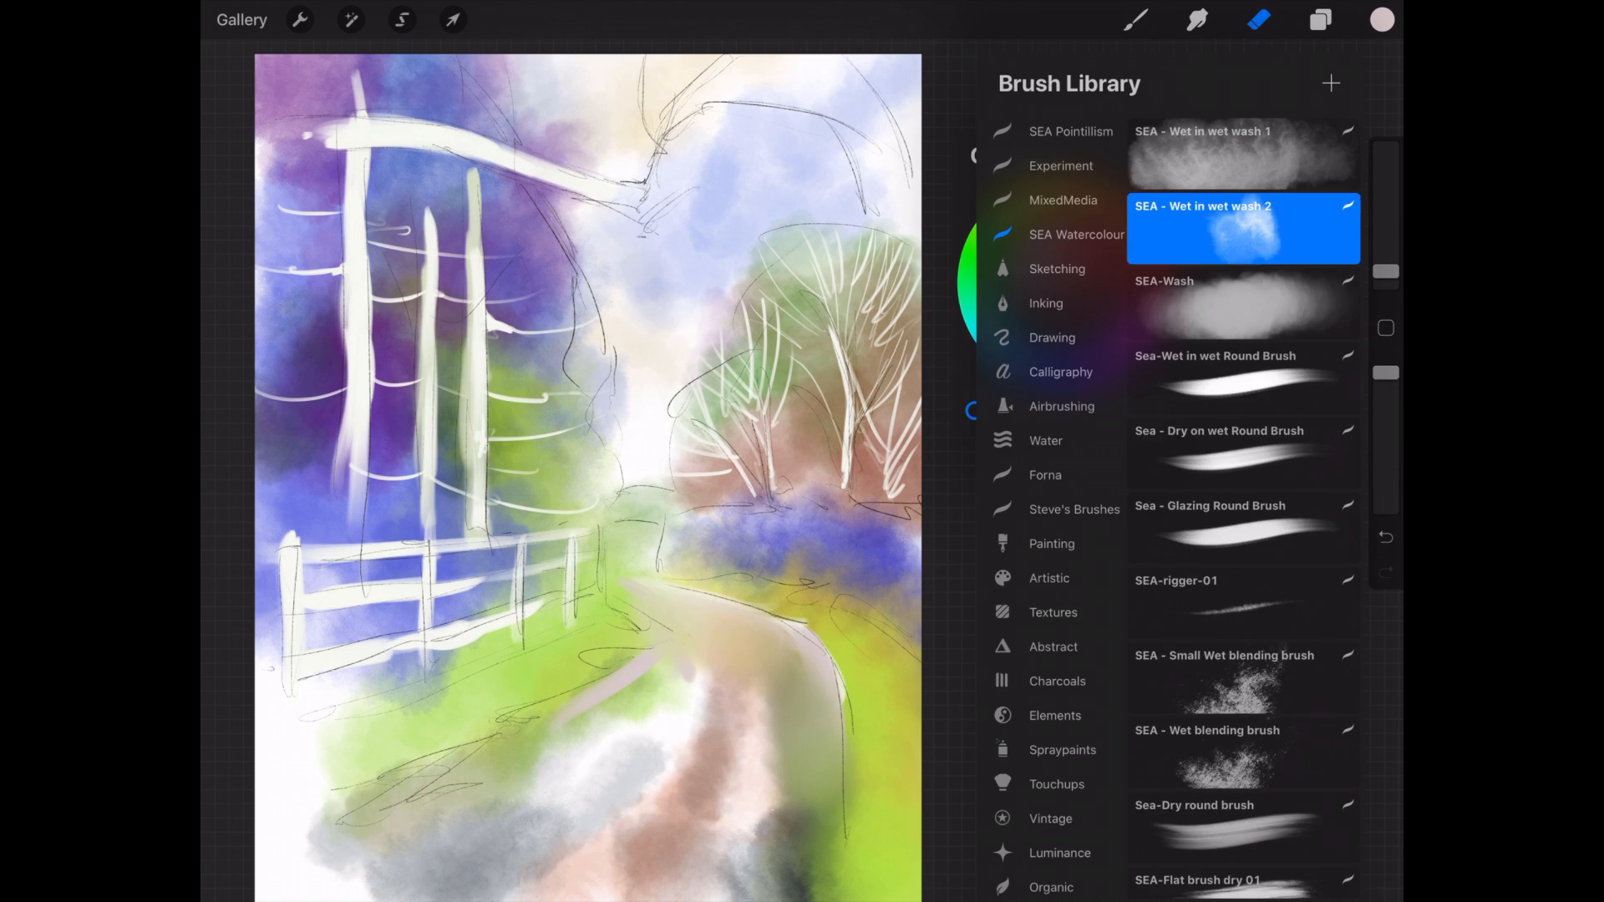
click(1245, 228)
click(1360, 41)
click(1259, 20)
drag(809, 631, 834, 861)
drag(669, 585, 823, 706)
mouse_move(1386, 226)
mouse_down()
mouse_move(1386, 259)
mouse_move(1386, 243)
mouse_up()
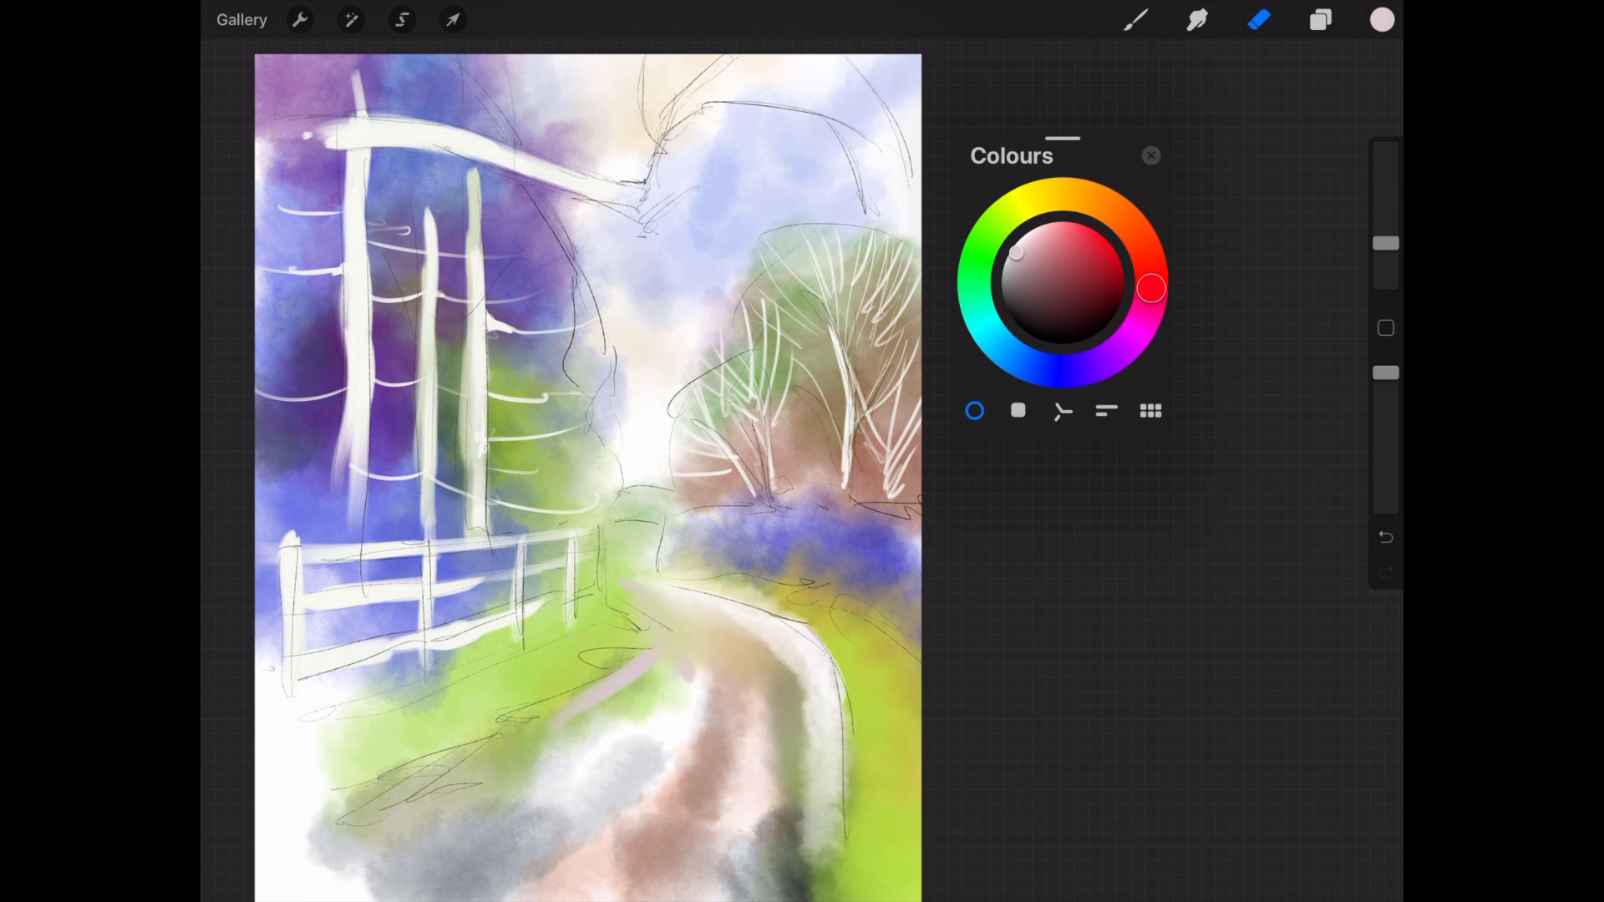
drag(778, 660, 793, 814)
drag(1386, 243, 1386, 211)
drag(777, 644, 794, 772)
Lift out the hedge's top edge, the verge below it and the far start of the lane with the eraser.
drag(915, 518, 810, 493)
drag(1386, 212, 1386, 248)
drag(911, 513, 685, 510)
drag(831, 598, 890, 619)
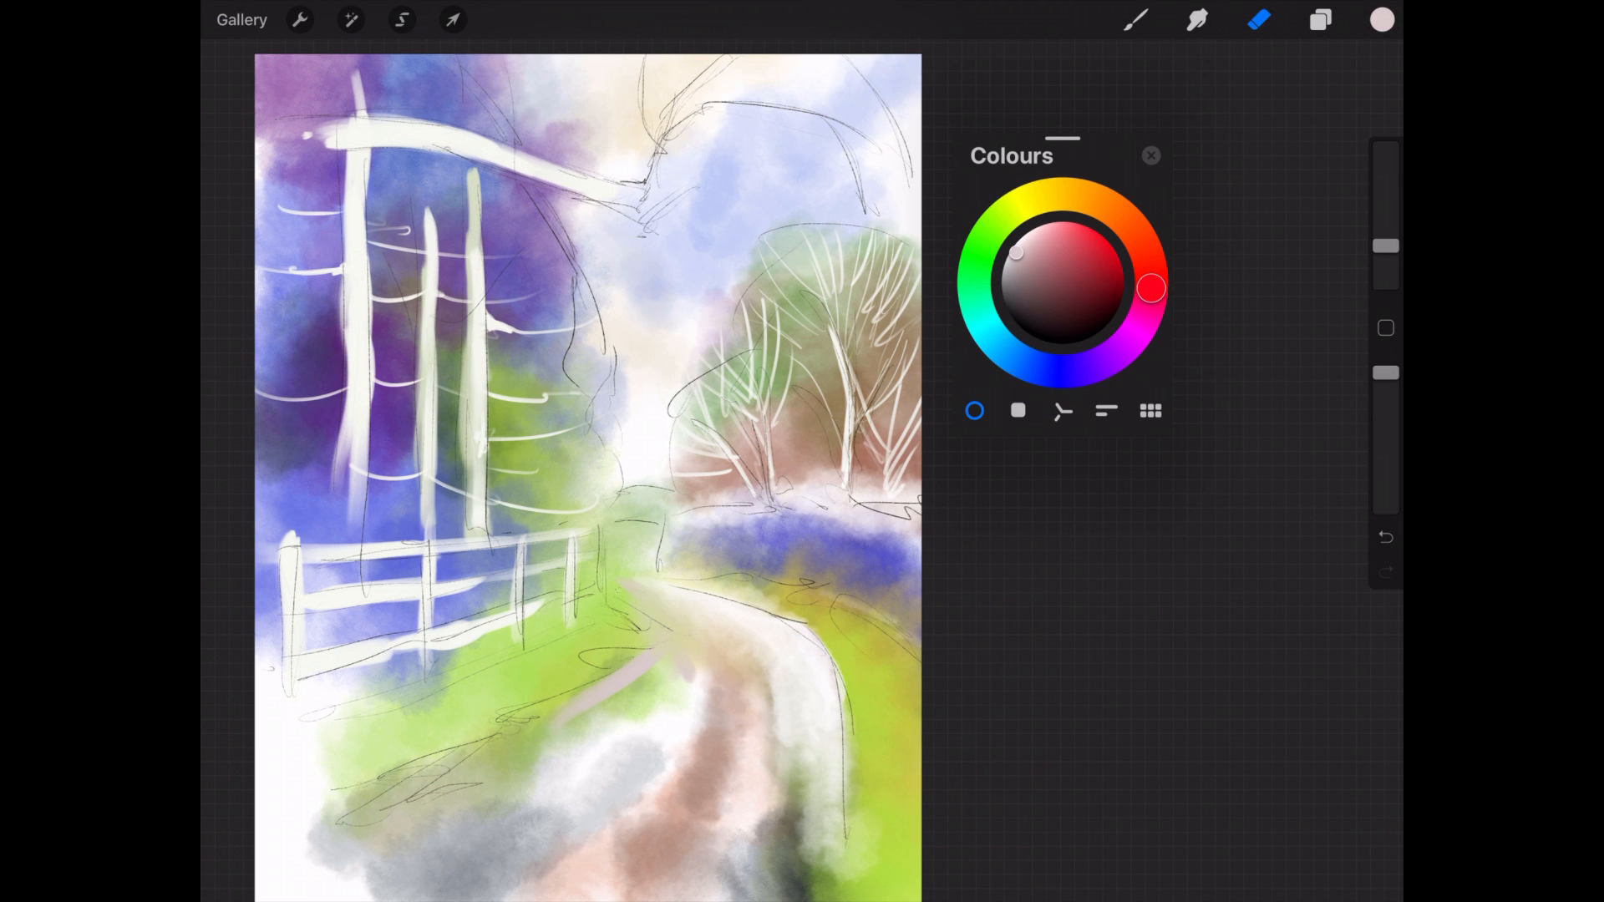
drag(610, 580, 727, 643)
Pick a muted blue for the hedge and add a new layer above the painted washes.
click(1137, 20)
click(1040, 369)
click(1057, 281)
drag(674, 528, 681, 569)
key(ctrl+z)
click(1321, 20)
click(1332, 82)
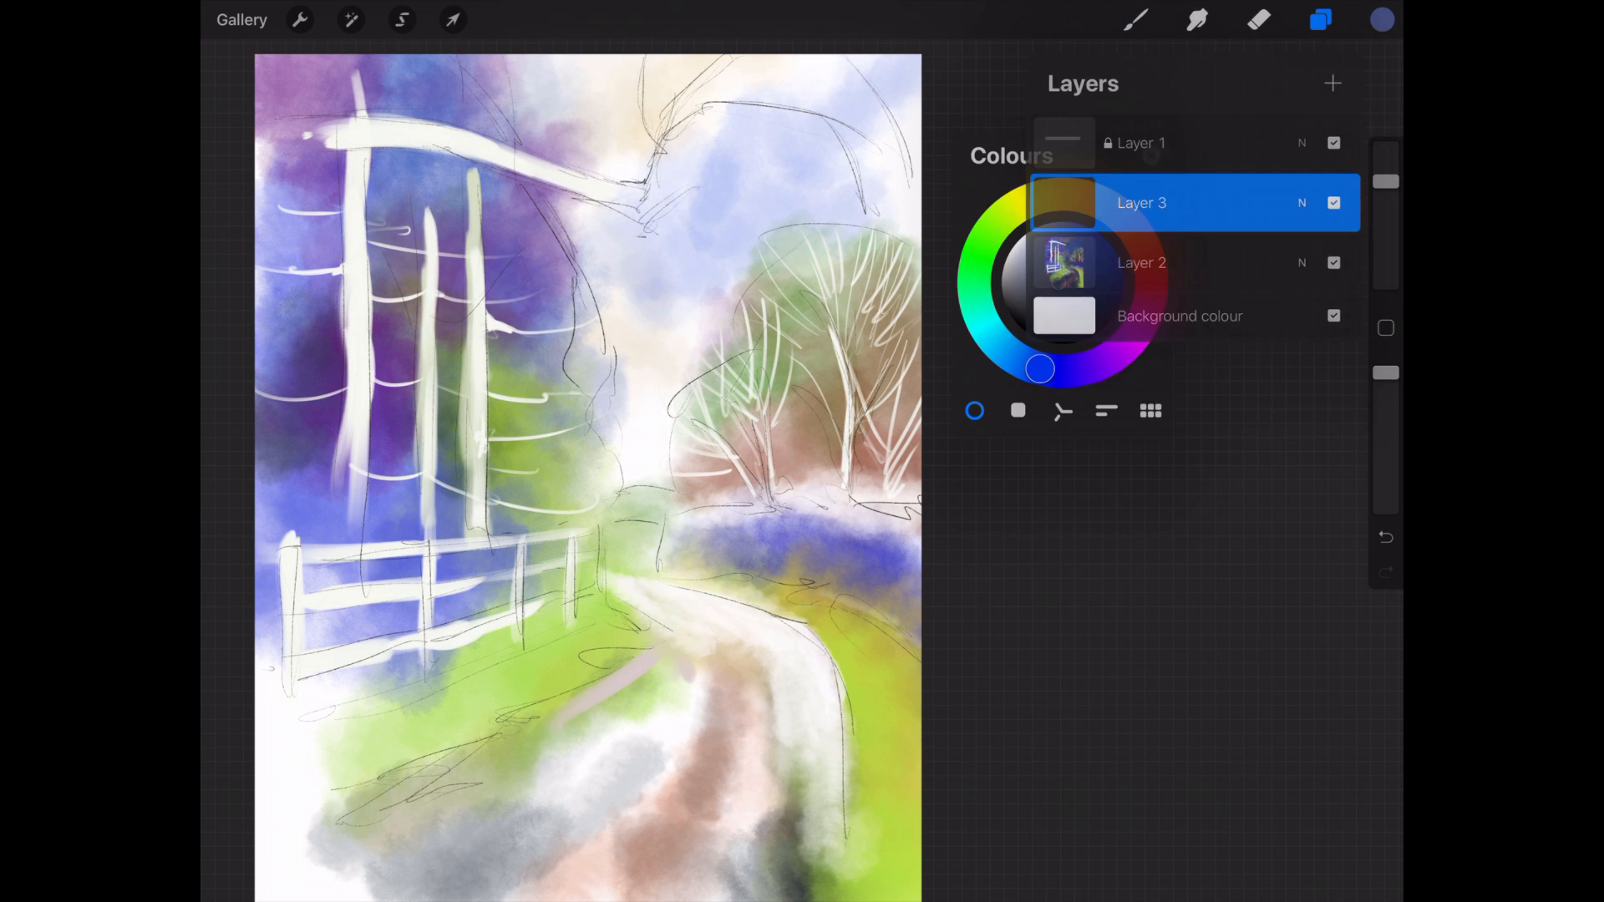
click(1320, 20)
Paint the hedge at reduced opacity, in blue at its lane end and dark purple along the rest.
drag(1386, 373, 1386, 436)
click(1087, 276)
drag(674, 528, 668, 574)
mouse_move(695, 534)
mouse_down()
mouse_move(693, 575)
mouse_move(733, 571)
mouse_up()
click(1110, 357)
click(1096, 315)
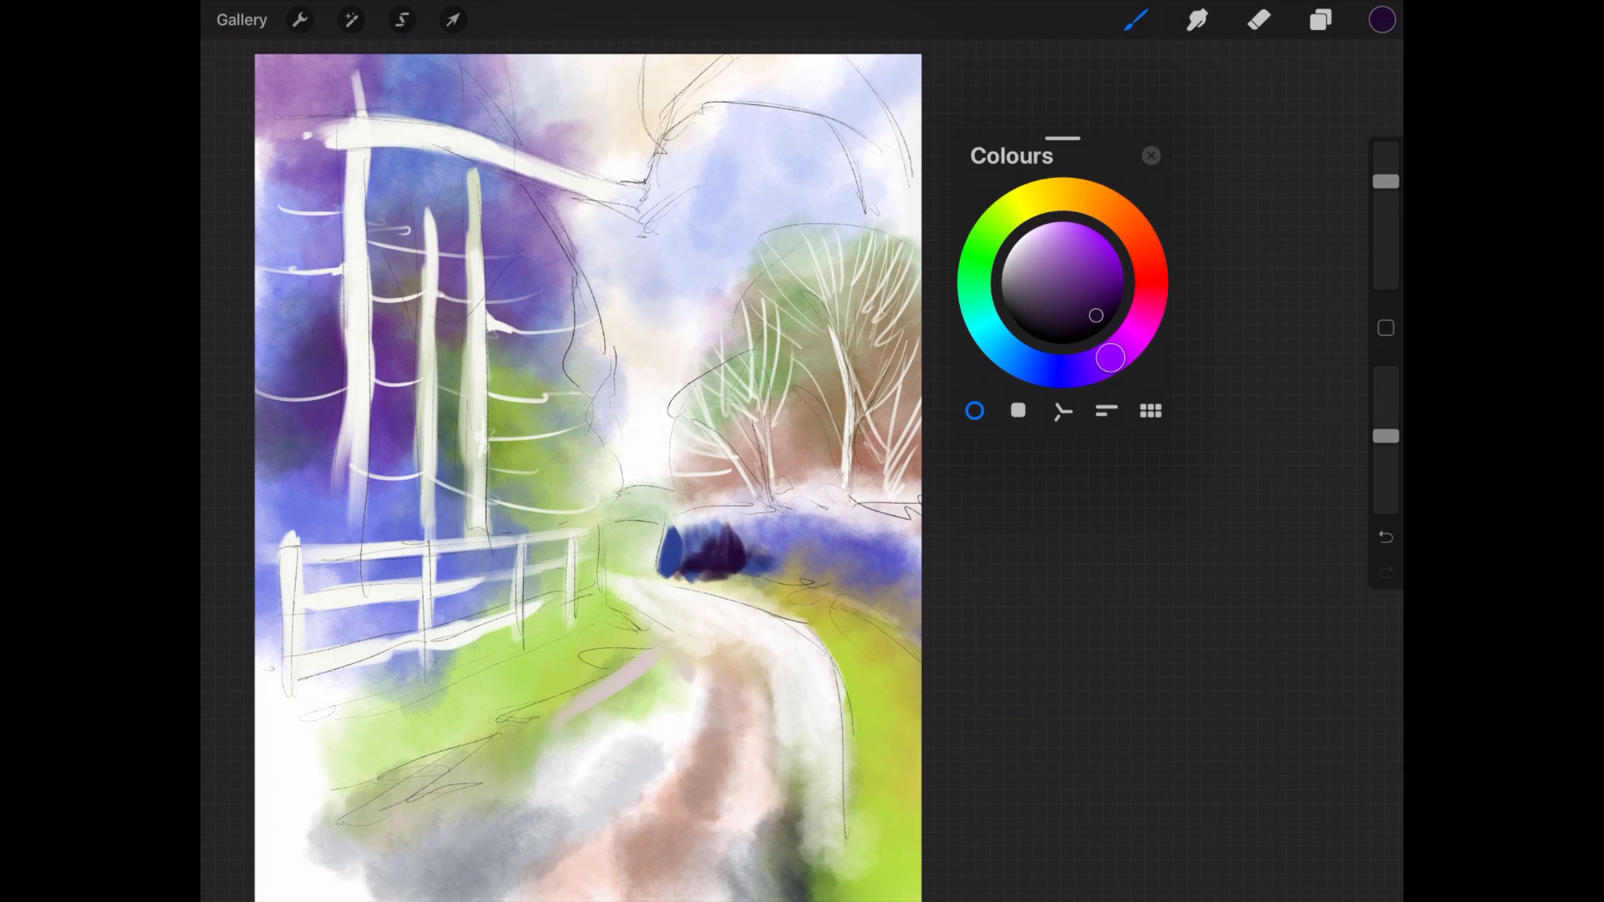
drag(1386, 181, 1386, 155)
mouse_move(819, 535)
mouse_down()
mouse_move(826, 570)
mouse_move(899, 576)
mouse_move(919, 601)
mouse_up()
drag(1386, 154, 1386, 201)
Paint dark green shadows beneath the hedge and along the far right edge of the lane.
click(974, 267)
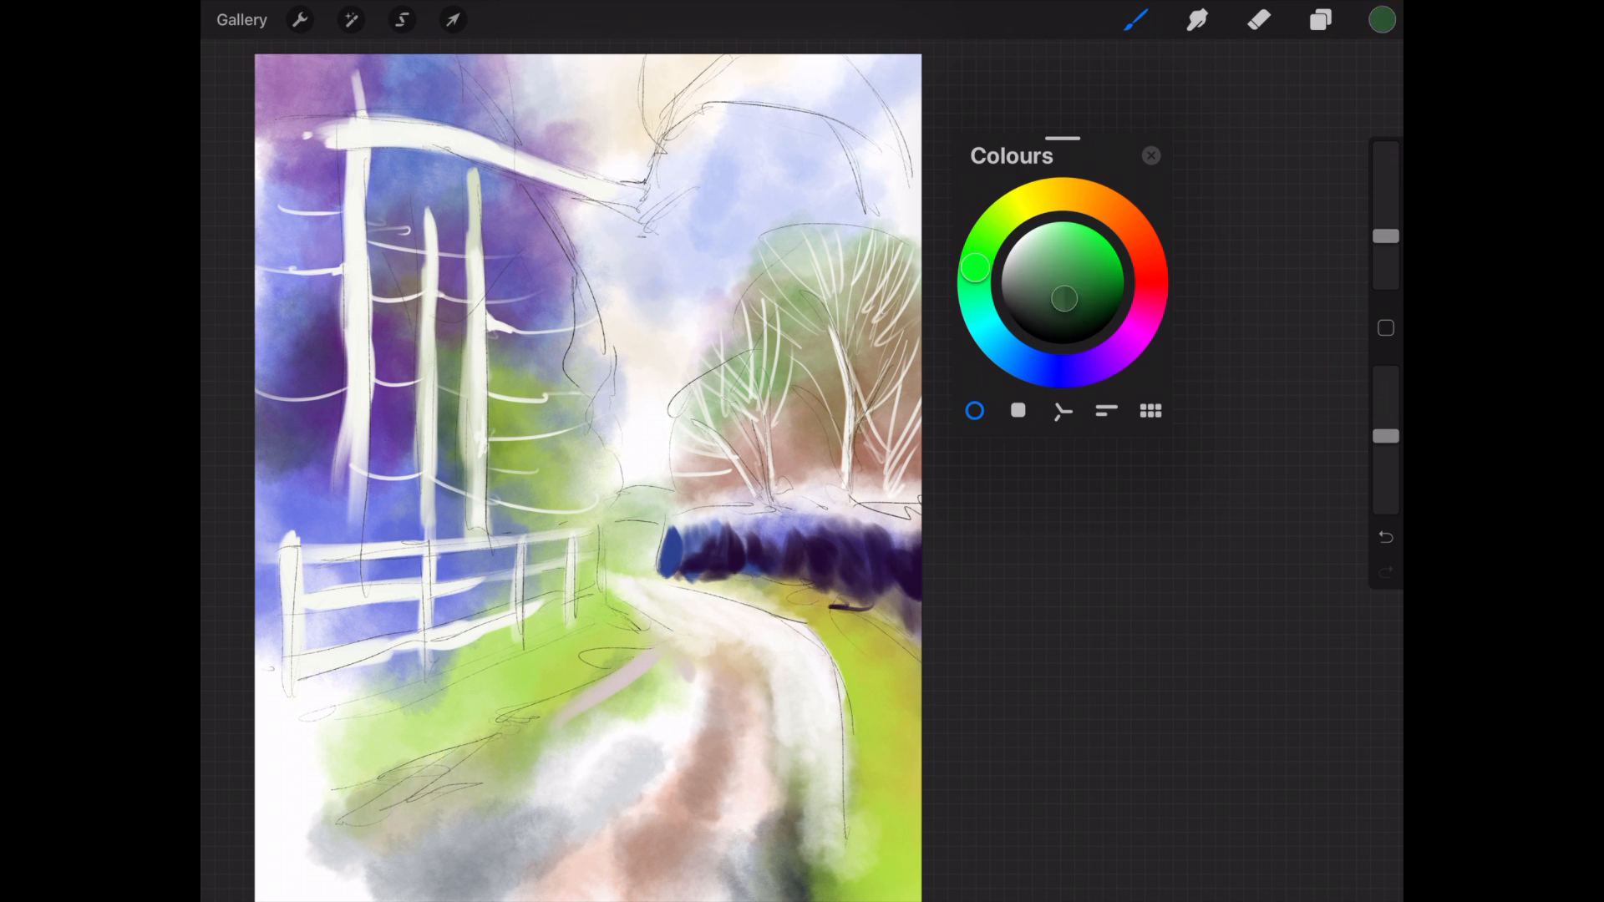
click(1070, 325)
drag(811, 608, 868, 595)
drag(660, 582, 762, 573)
drag(1386, 201, 1386, 222)
drag(698, 590, 750, 601)
click(1067, 325)
drag(650, 584, 795, 621)
drag(1386, 223, 1386, 179)
drag(798, 620, 837, 683)
Paint a red-brown wash under the distant right-hand trees with a larger brush at higher opacity.
click(1142, 245)
click(1089, 282)
drag(1386, 179, 1386, 151)
drag(1386, 436, 1386, 407)
mouse_move(907, 376)
mouse_down()
mouse_move(877, 480)
mouse_move(773, 489)
mouse_up()
Add purple shadows among the distant right-hand trees and smudge them into the canopy.
click(1086, 369)
drag(823, 397, 829, 477)
drag(873, 355, 857, 438)
mouse_move(911, 322)
mouse_down()
mouse_move(873, 443)
mouse_move(844, 418)
mouse_up()
click(1197, 20)
drag(894, 334, 777, 468)
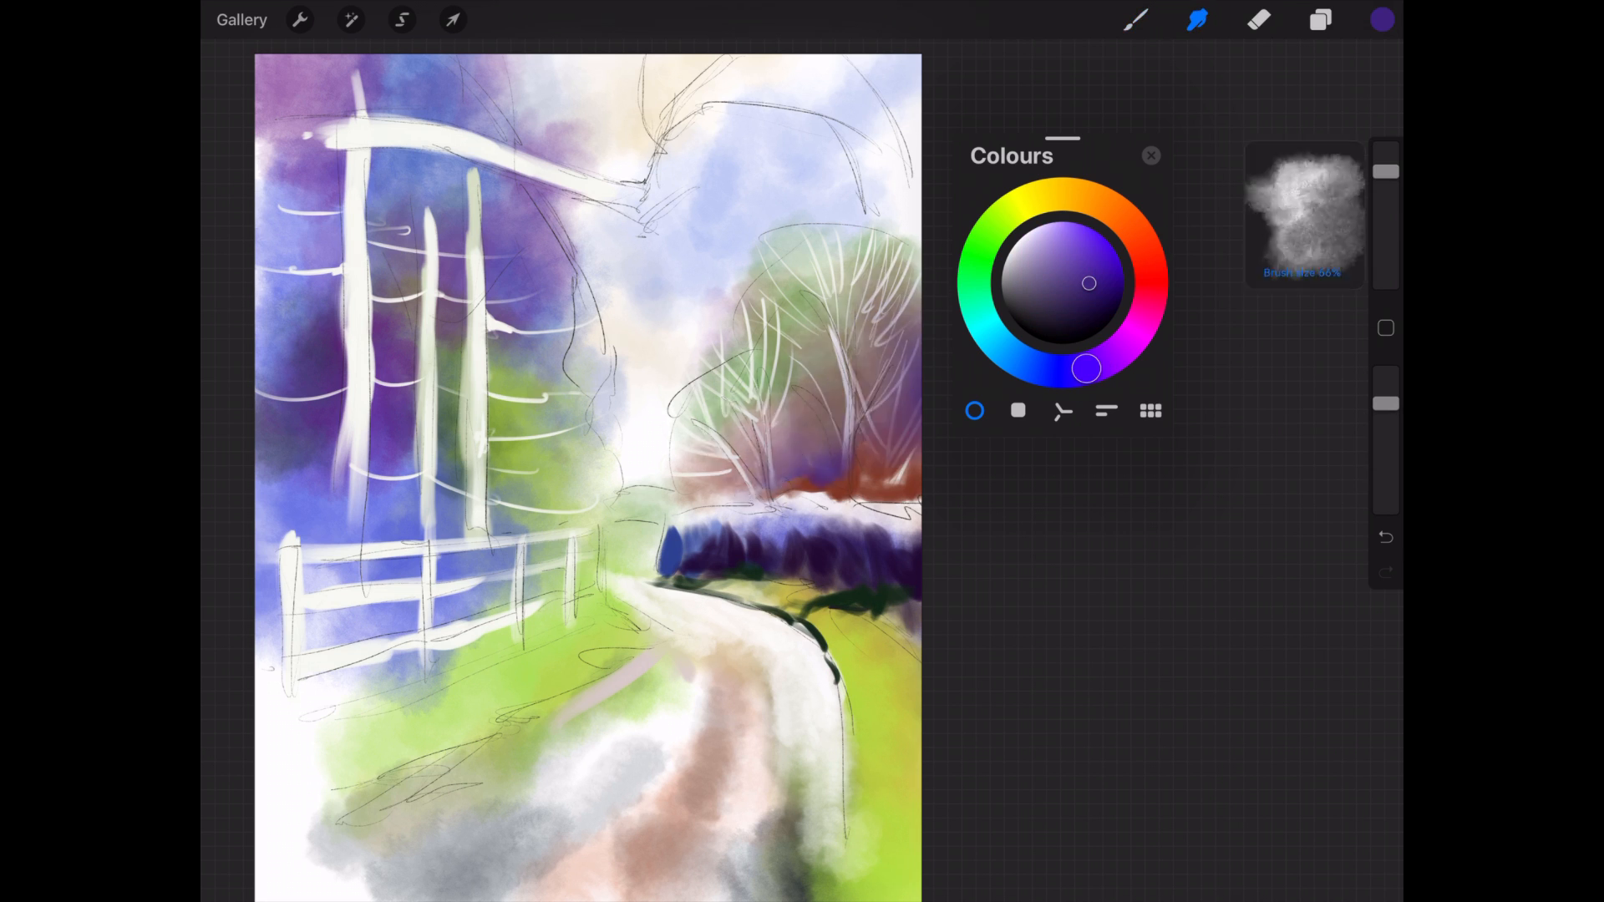
Soften the dark green shadows under the hedge and along the lane edge with a smaller smudge brush.
drag(1386, 172, 1386, 232)
drag(814, 603, 913, 603)
mouse_move(723, 595)
mouse_down()
mouse_move(635, 588)
mouse_move(836, 693)
mouse_up()
Paint dark purple and near-black foliage marks behind the far end of the fence.
click(1137, 19)
click(1136, 19)
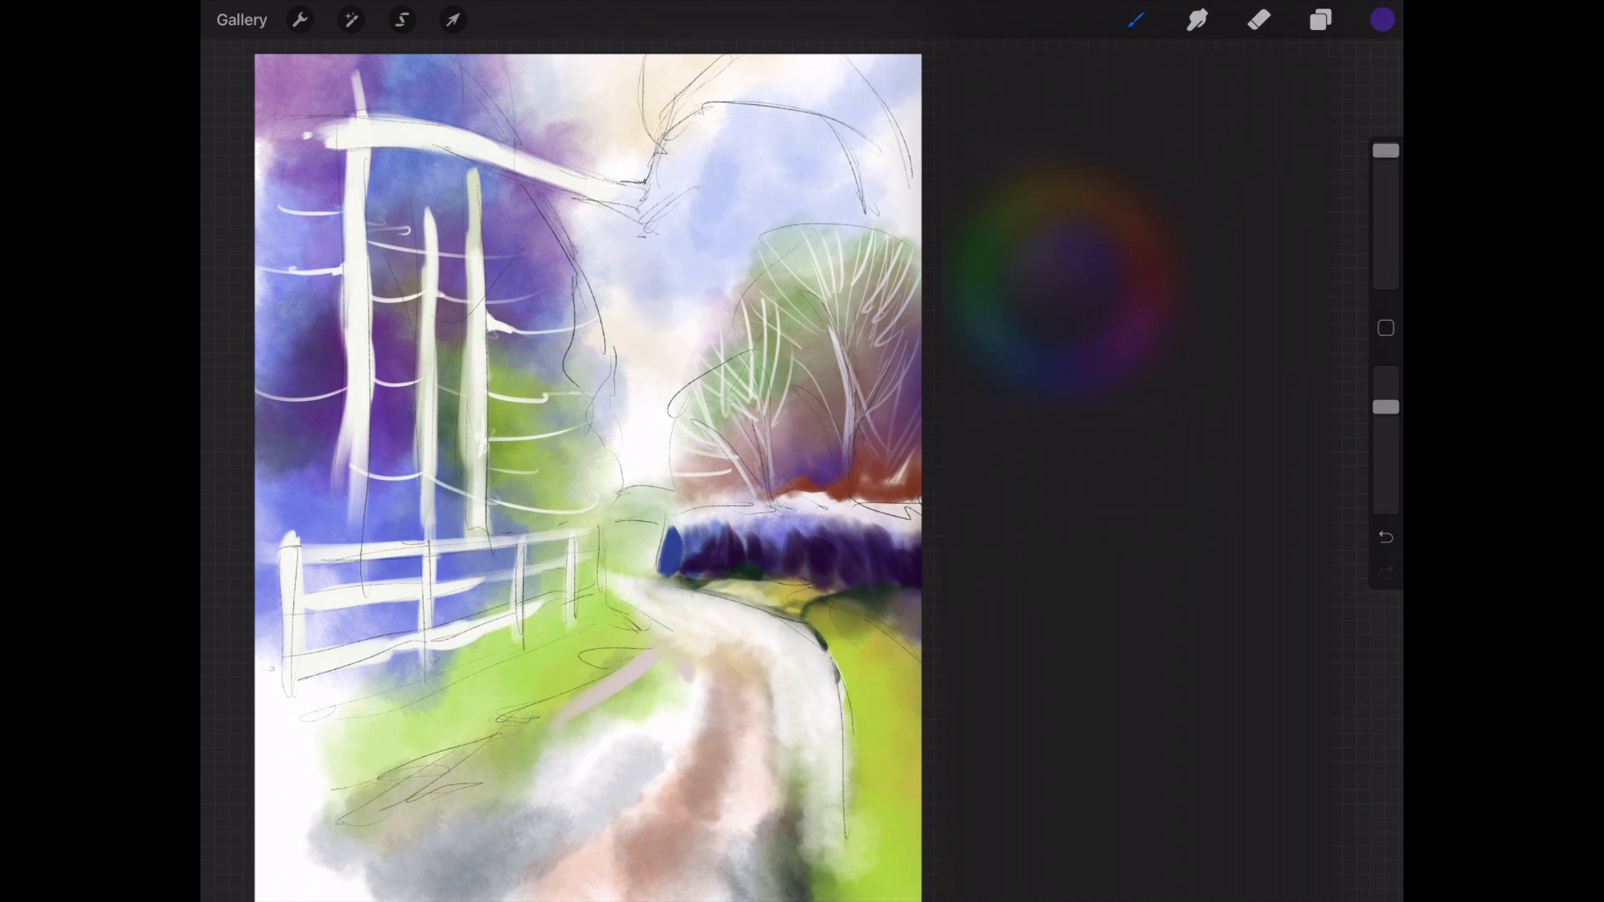
drag(1386, 403, 1387, 431)
mouse_move(509, 489)
mouse_down()
mouse_move(486, 532)
mouse_move(522, 527)
mouse_up()
click(1072, 333)
drag(551, 518, 585, 530)
drag(589, 477, 556, 539)
mouse_move(489, 472)
mouse_down()
mouse_move(508, 500)
mouse_move(441, 525)
mouse_up()
Paint dark green foliage above the fence's far end and smudge it into a soft bush around the trunk bases.
click(978, 259)
click(1089, 306)
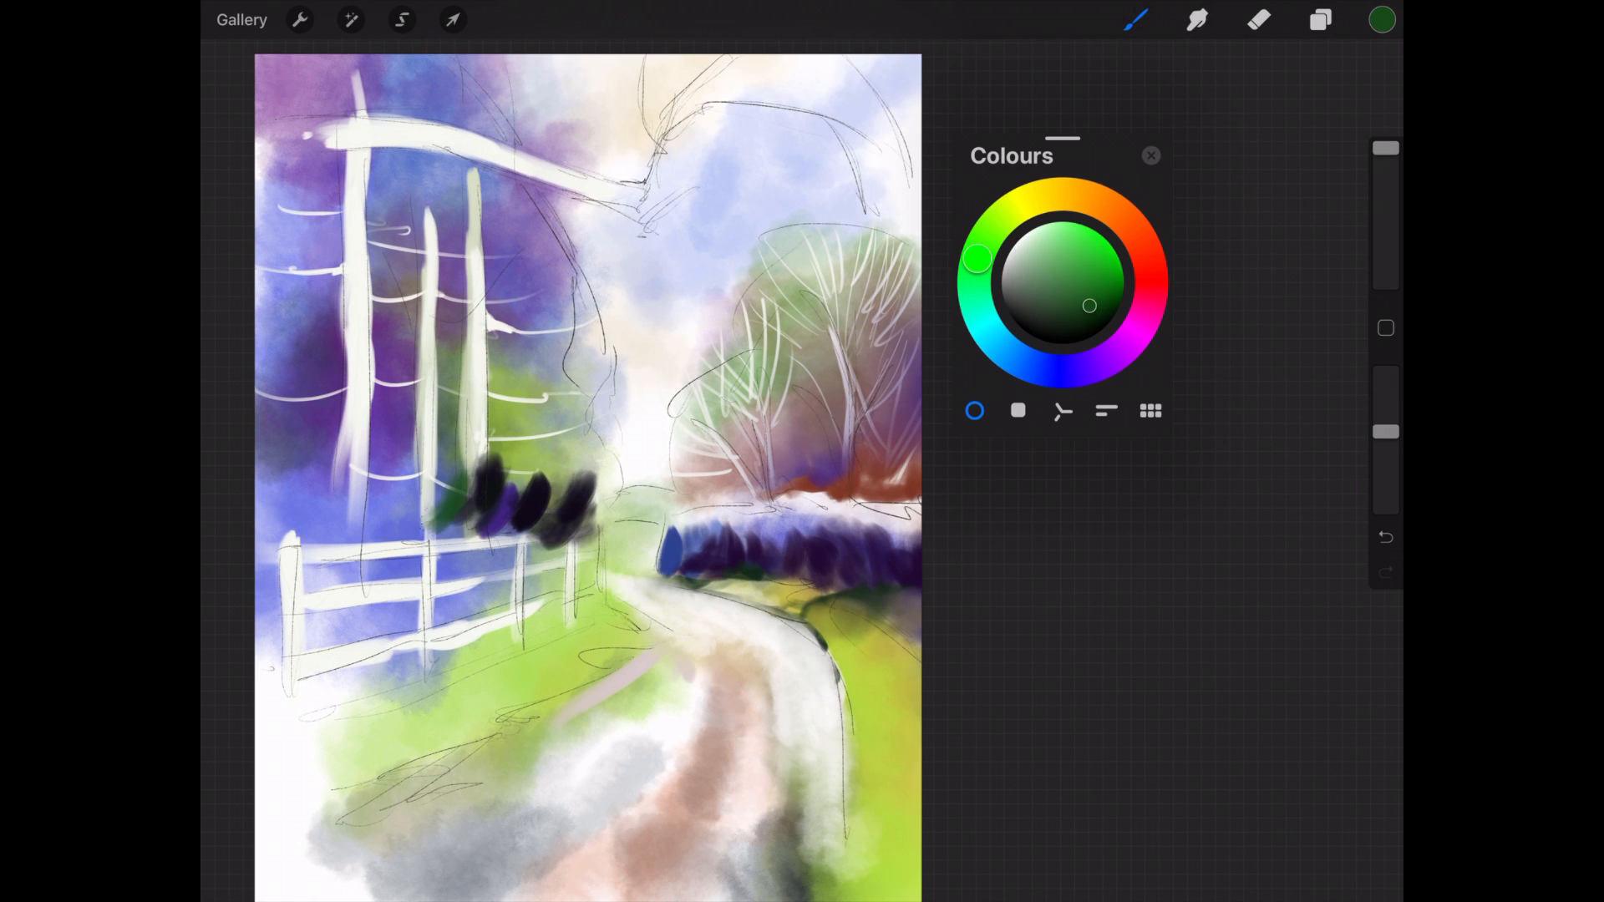
drag(547, 430, 501, 493)
click(1197, 19)
mouse_move(526, 405)
mouse_down()
mouse_move(476, 460)
mouse_move(468, 569)
mouse_up()
drag(468, 422, 472, 455)
Shade the three left tree trunks with blue strokes down their length.
click(1016, 359)
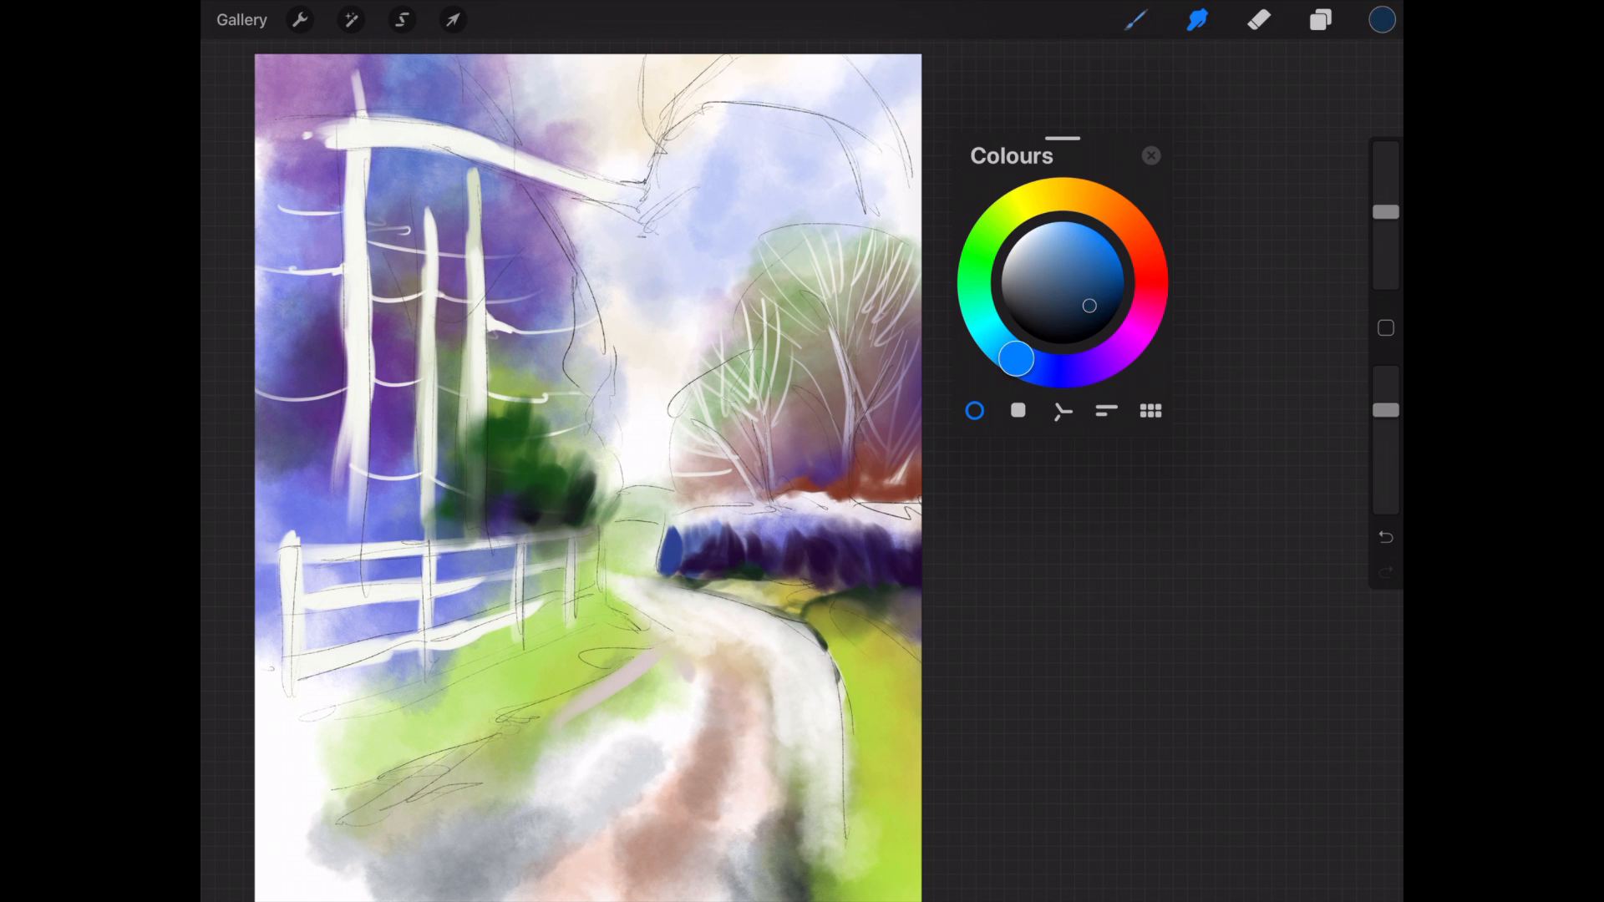
click(1091, 287)
click(1137, 19)
drag(481, 305, 481, 435)
drag(430, 213, 430, 518)
drag(358, 121, 356, 519)
Fill the gaps between the far fence rails and posts in dark slate blue, replacing oversized strokes with smaller ones.
click(1056, 318)
drag(570, 537, 595, 558)
scroll(602, 543, up, 5)
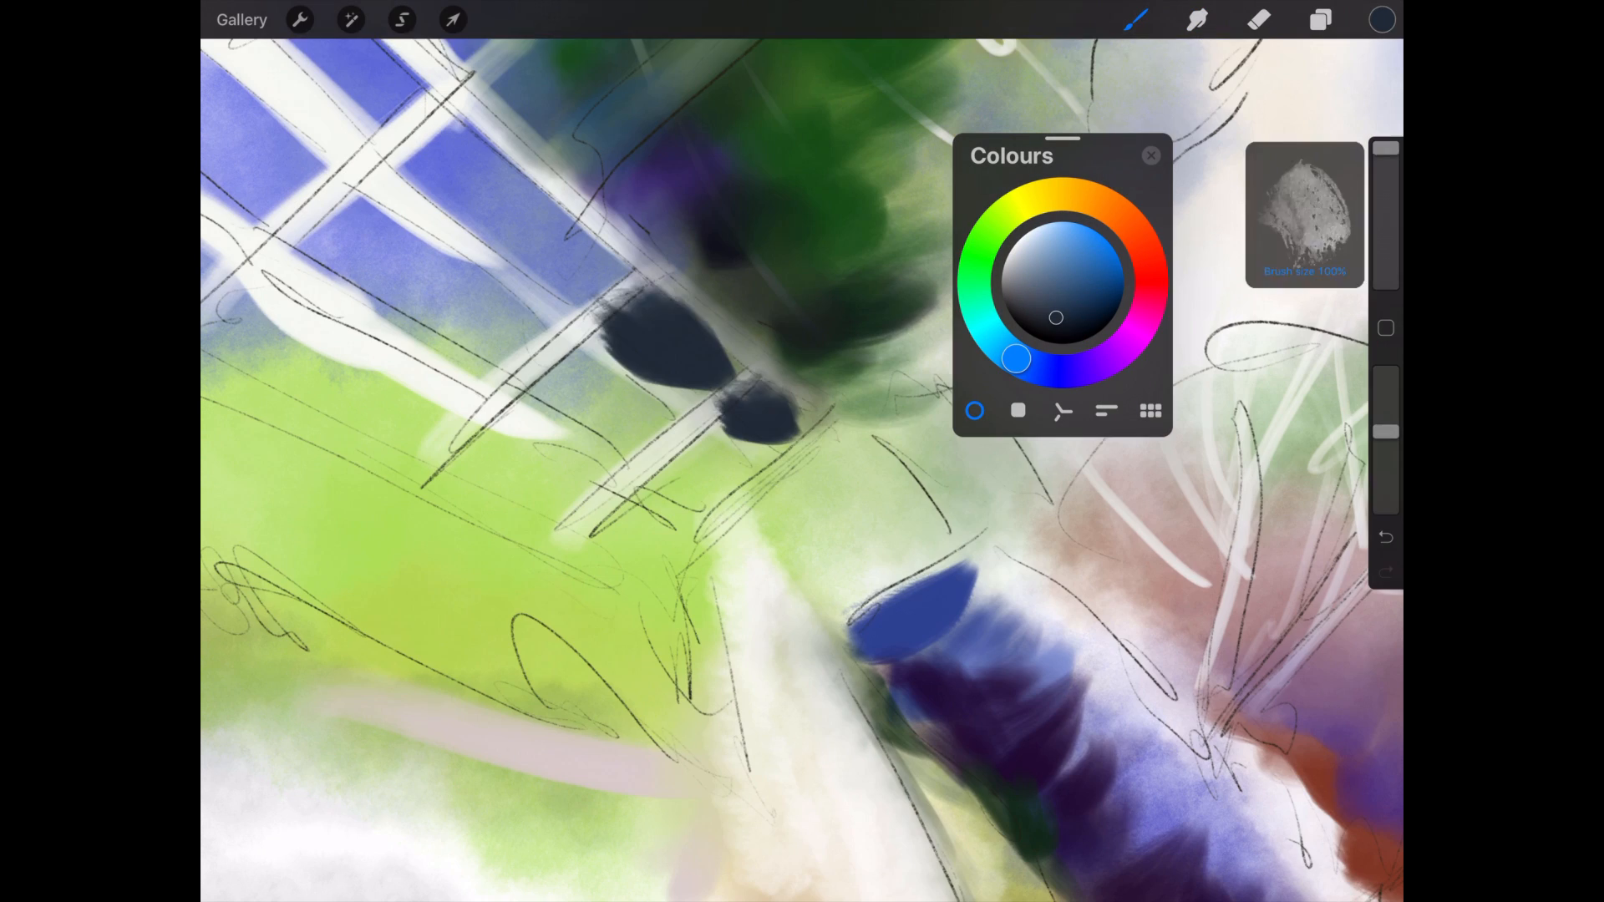
drag(1386, 148, 1386, 213)
key(ctrl+z)
key(ctrl+z)
drag(740, 393, 806, 411)
drag(650, 301, 746, 369)
drag(701, 437, 717, 501)
drag(464, 144, 631, 276)
mouse_move(355, 225)
mouse_down()
mouse_move(522, 355)
mouse_move(520, 327)
mouse_move(473, 310)
mouse_up()
Add green and dark purple to the gaps between the fence rails, and smudge the colours together.
click(976, 289)
click(1102, 361)
click(1078, 303)
drag(439, 129, 568, 257)
click(1197, 19)
drag(481, 293, 530, 343)
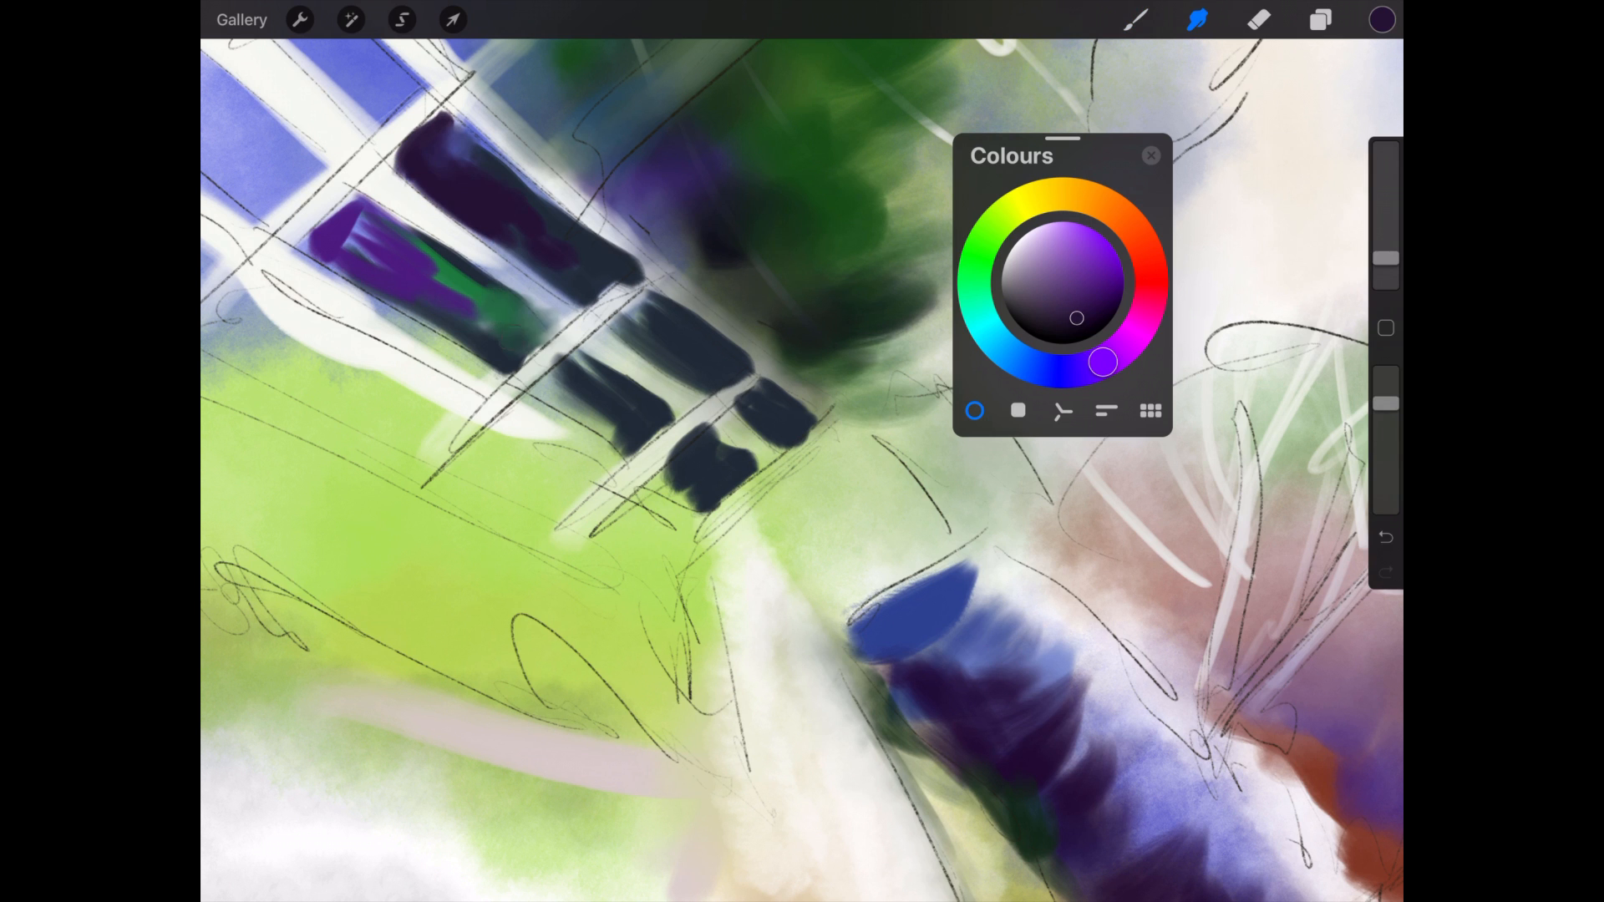
drag(346, 222, 376, 259)
Clean up the fence posts, rails and far fence end with the eraser, adjusting its brush, size and opacity.
click(1259, 19)
drag(552, 330, 511, 380)
drag(614, 447, 702, 510)
click(1259, 19)
click(1243, 497)
drag(807, 443, 710, 388)
drag(1386, 189, 1387, 240)
mouse_move(785, 442)
mouse_down()
mouse_move(828, 416)
mouse_move(650, 469)
mouse_up()
drag(1386, 458, 1386, 377)
drag(714, 364, 777, 407)
Paint dark purple strokes along the base of the green bush behind the far end of the fence.
scroll(718, 468, down, 2)
scroll(802, 468, down, 5)
click(1136, 19)
click(1073, 327)
drag(1103, 362, 1109, 359)
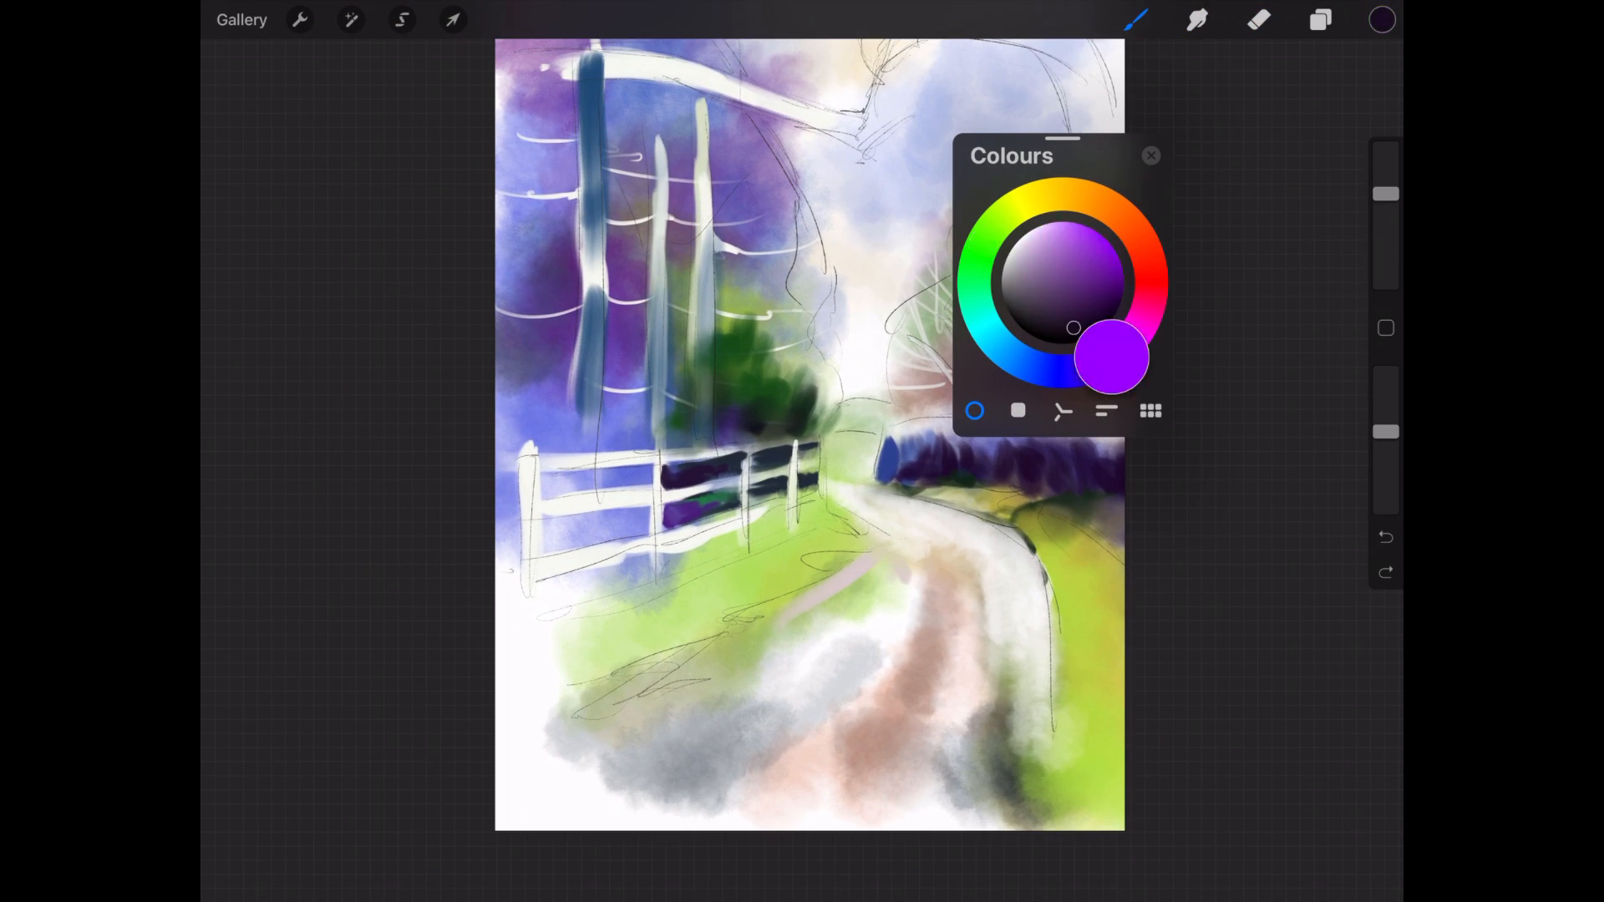
drag(790, 418, 764, 455)
drag(829, 432, 809, 460)
drag(726, 407, 688, 444)
drag(736, 422, 703, 474)
Shade the sides of the three left tree trunks with dark purple strokes.
drag(709, 308, 710, 418)
drag(708, 141, 712, 301)
drag(663, 177, 660, 433)
drag(595, 92, 604, 329)
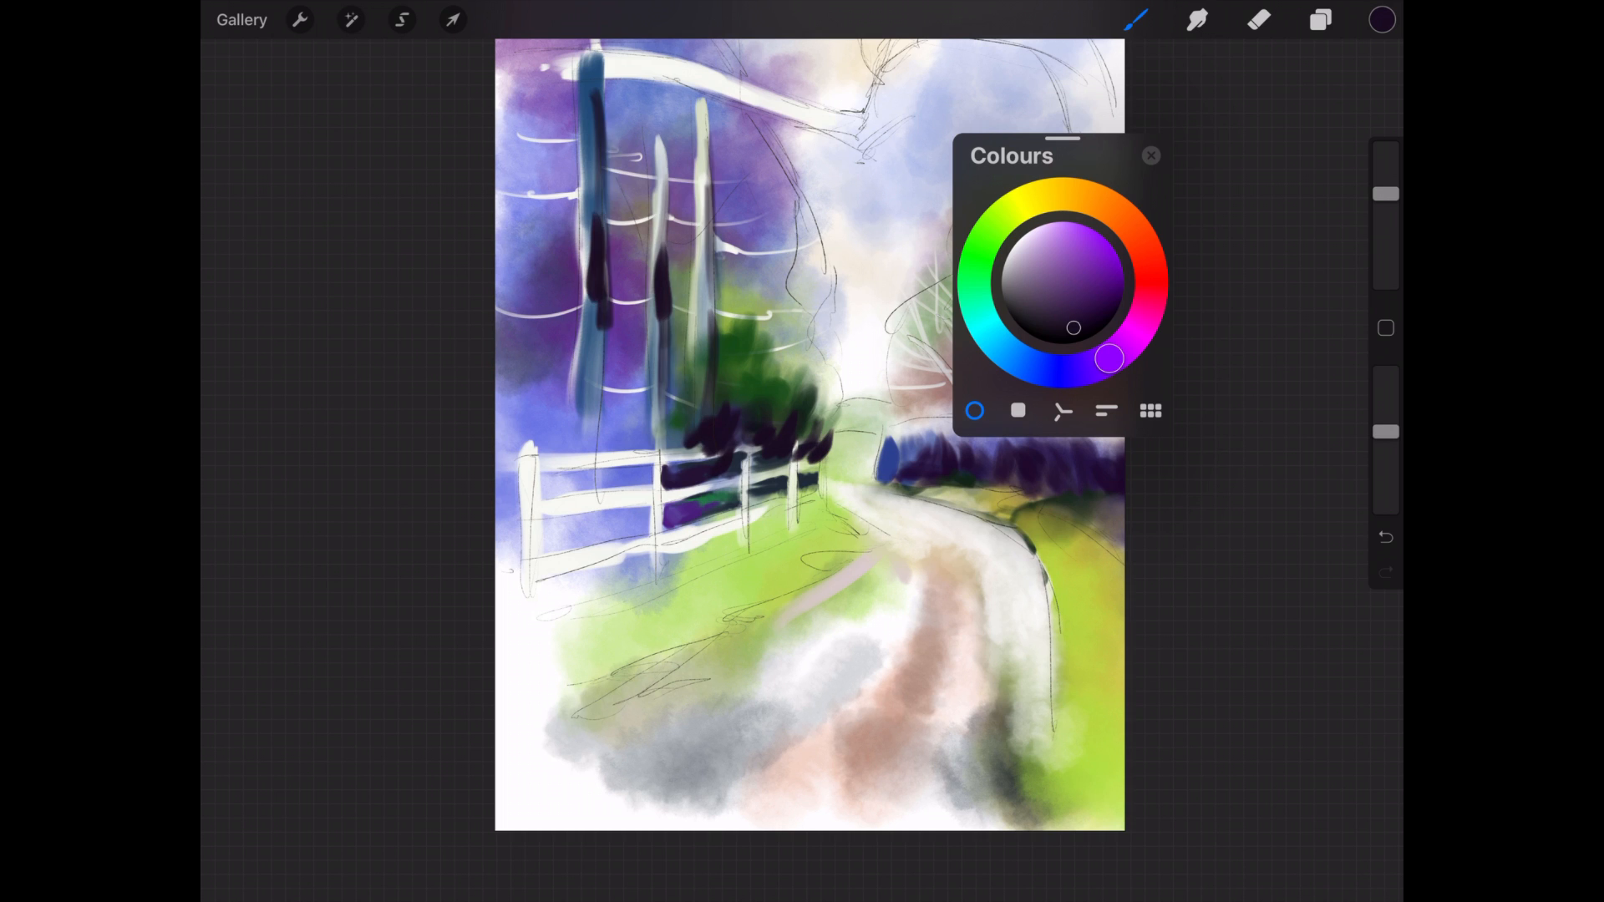
Paint the overhanging branch and its upward fork in dark purple, varying the brush size between strokes.
scroll(752, 451, down, 3)
drag(1386, 194, 1386, 181)
mouse_move(558, 216)
mouse_down()
mouse_move(657, 224)
mouse_move(744, 262)
mouse_up()
drag(742, 259, 761, 225)
drag(1386, 181, 1386, 243)
drag(757, 224, 794, 170)
drag(1386, 243, 1387, 208)
drag(754, 224, 752, 169)
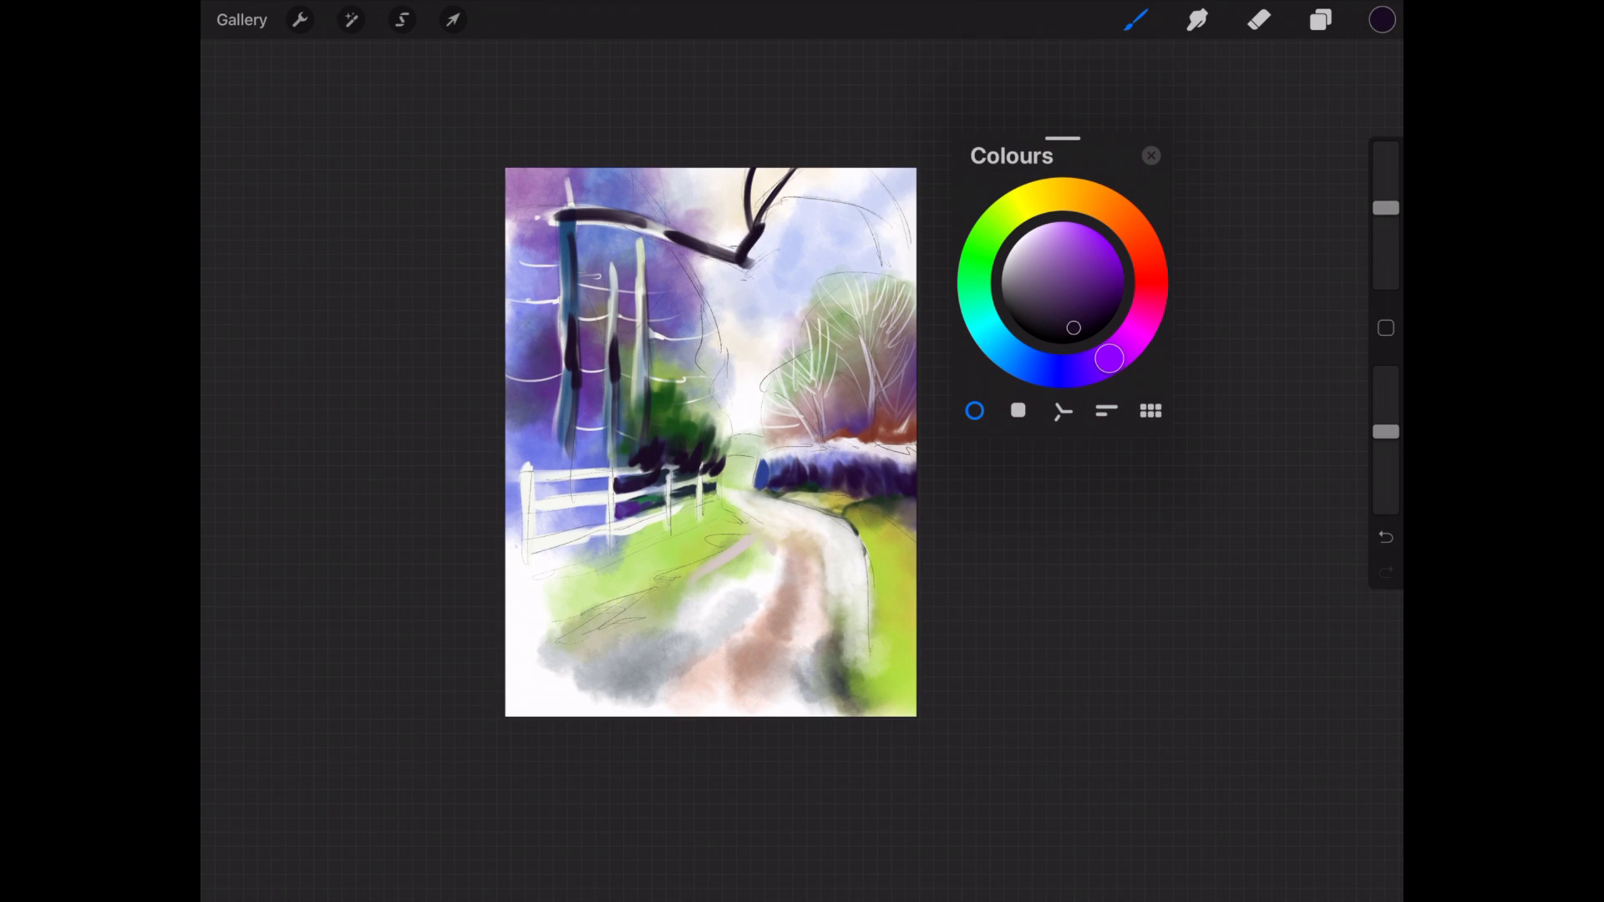
Add thin side branches and twigs to the overhanging branch, and rework its main limb in softer grey.
drag(827, 201, 911, 171)
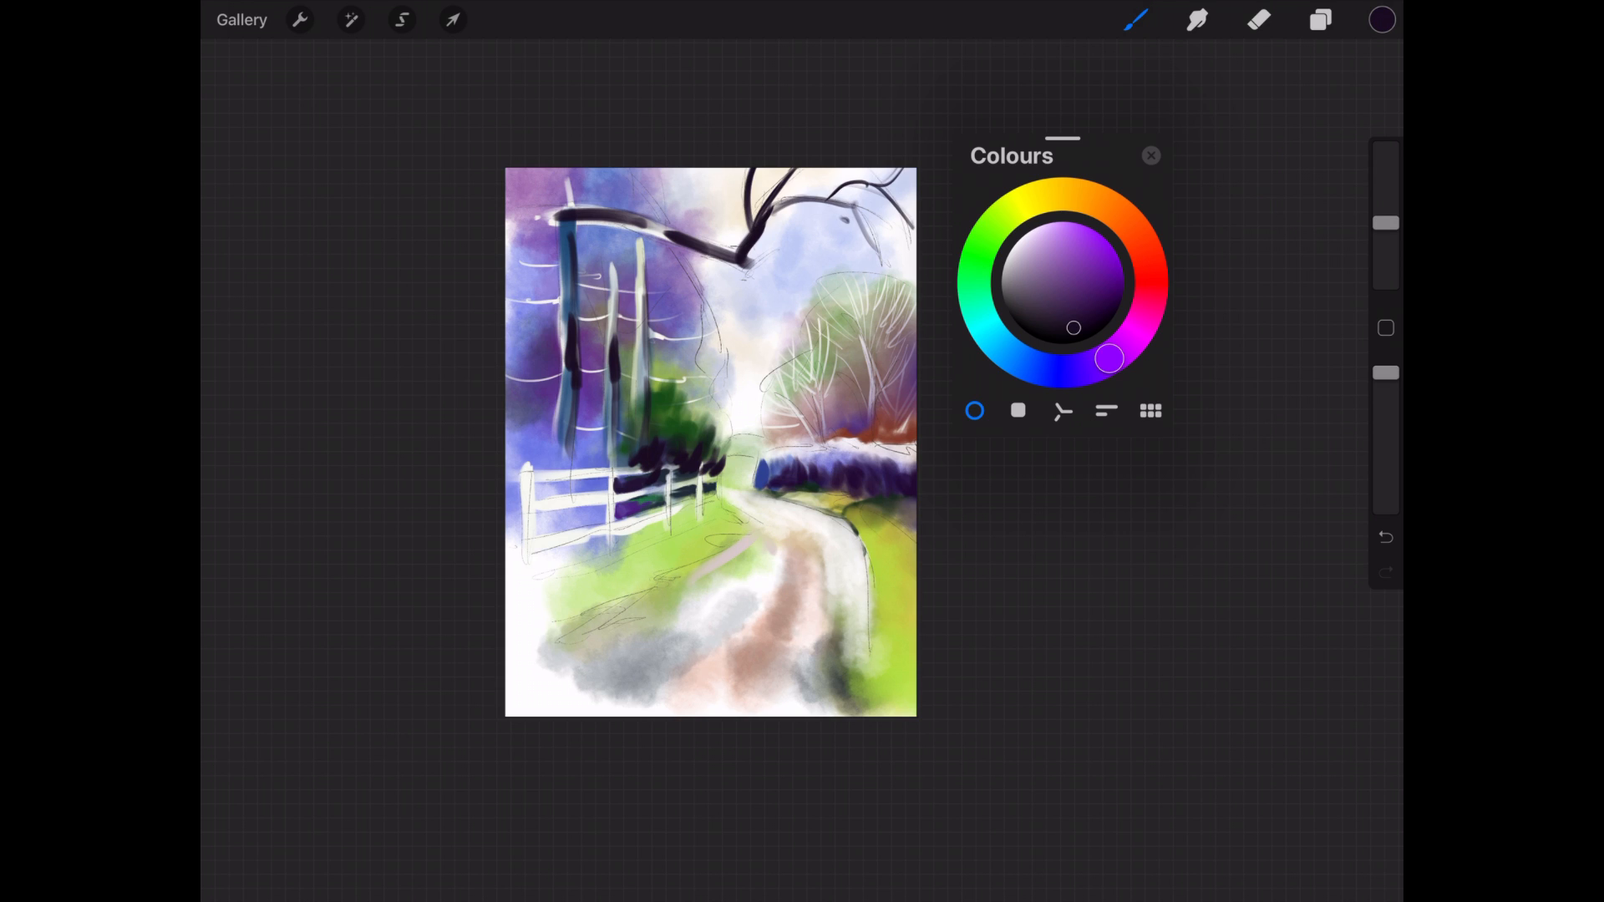
key(ctrl+z)
mouse_move(620, 169)
mouse_down()
mouse_move(680, 207)
mouse_move(655, 199)
mouse_up()
drag(553, 217, 692, 241)
Paint the fence rails and posts in tan orange and add dark strokes beneath the lower rail.
click(1057, 195)
click(1136, 20)
click(1093, 200)
click(1063, 251)
mouse_move(533, 476)
mouse_down()
mouse_move(620, 471)
mouse_move(662, 491)
mouse_up()
drag(671, 512, 585, 533)
drag(1386, 219, 1386, 197)
mouse_move(600, 532)
mouse_down()
mouse_move(523, 545)
mouse_move(523, 587)
mouse_move(609, 564)
mouse_up()
Fill the near gaps between the fence rails with dark purple strokes.
click(1094, 366)
click(1093, 200)
click(1095, 366)
click(1084, 318)
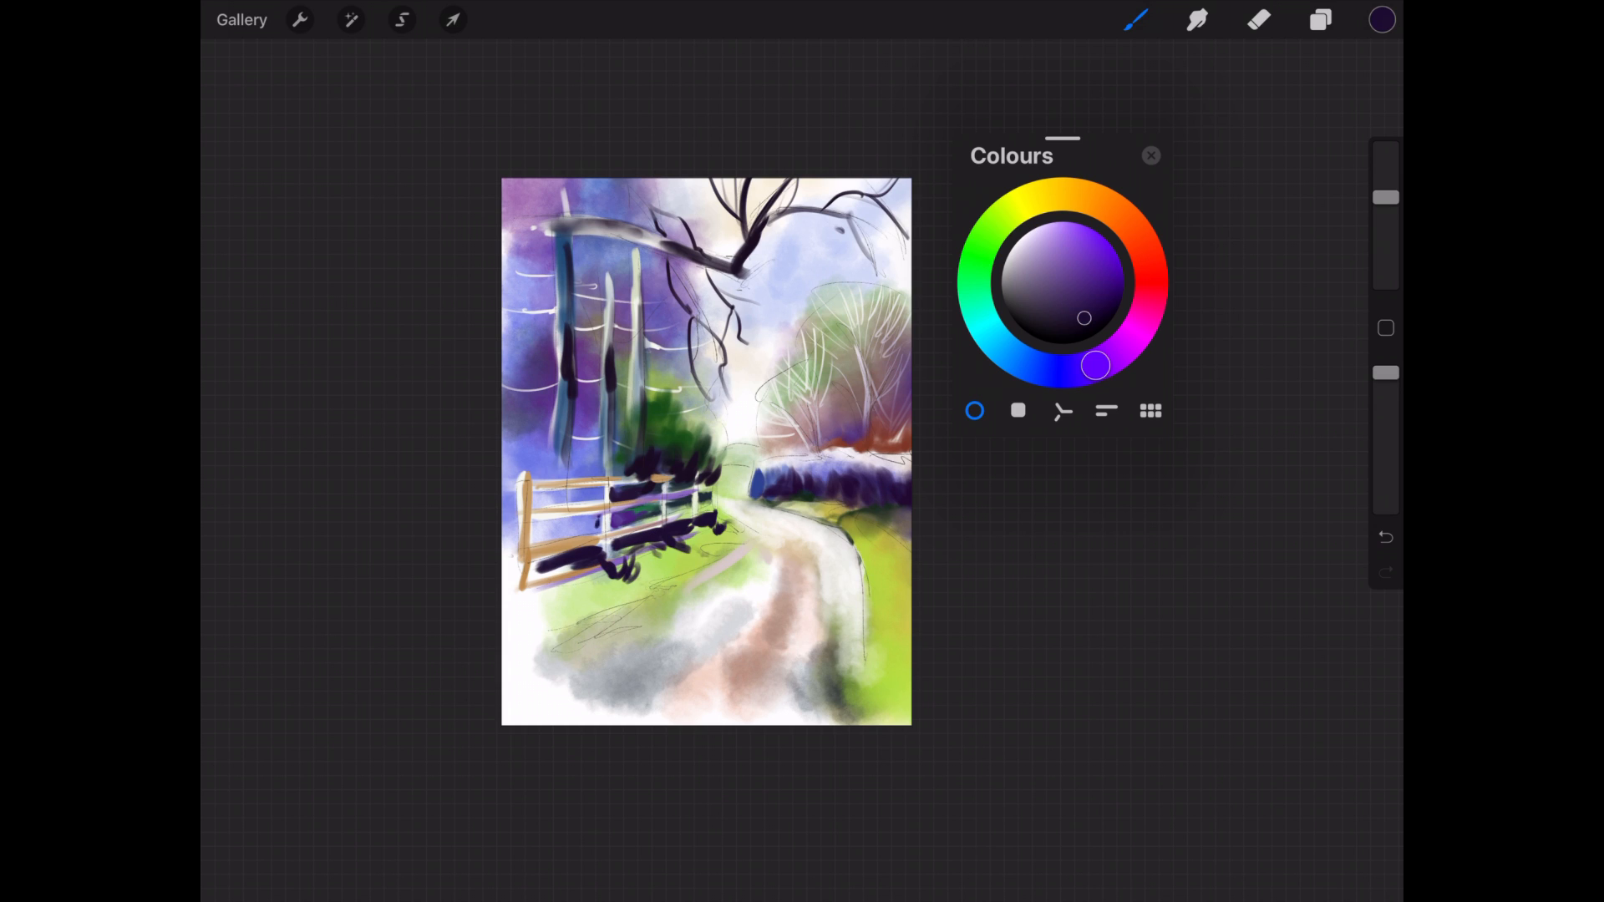
drag(568, 496, 609, 493)
drag(537, 524, 602, 519)
Paint the lane's right edge in dark purple and add dark brown strokes along the left verge.
drag(846, 532, 860, 677)
click(1144, 249)
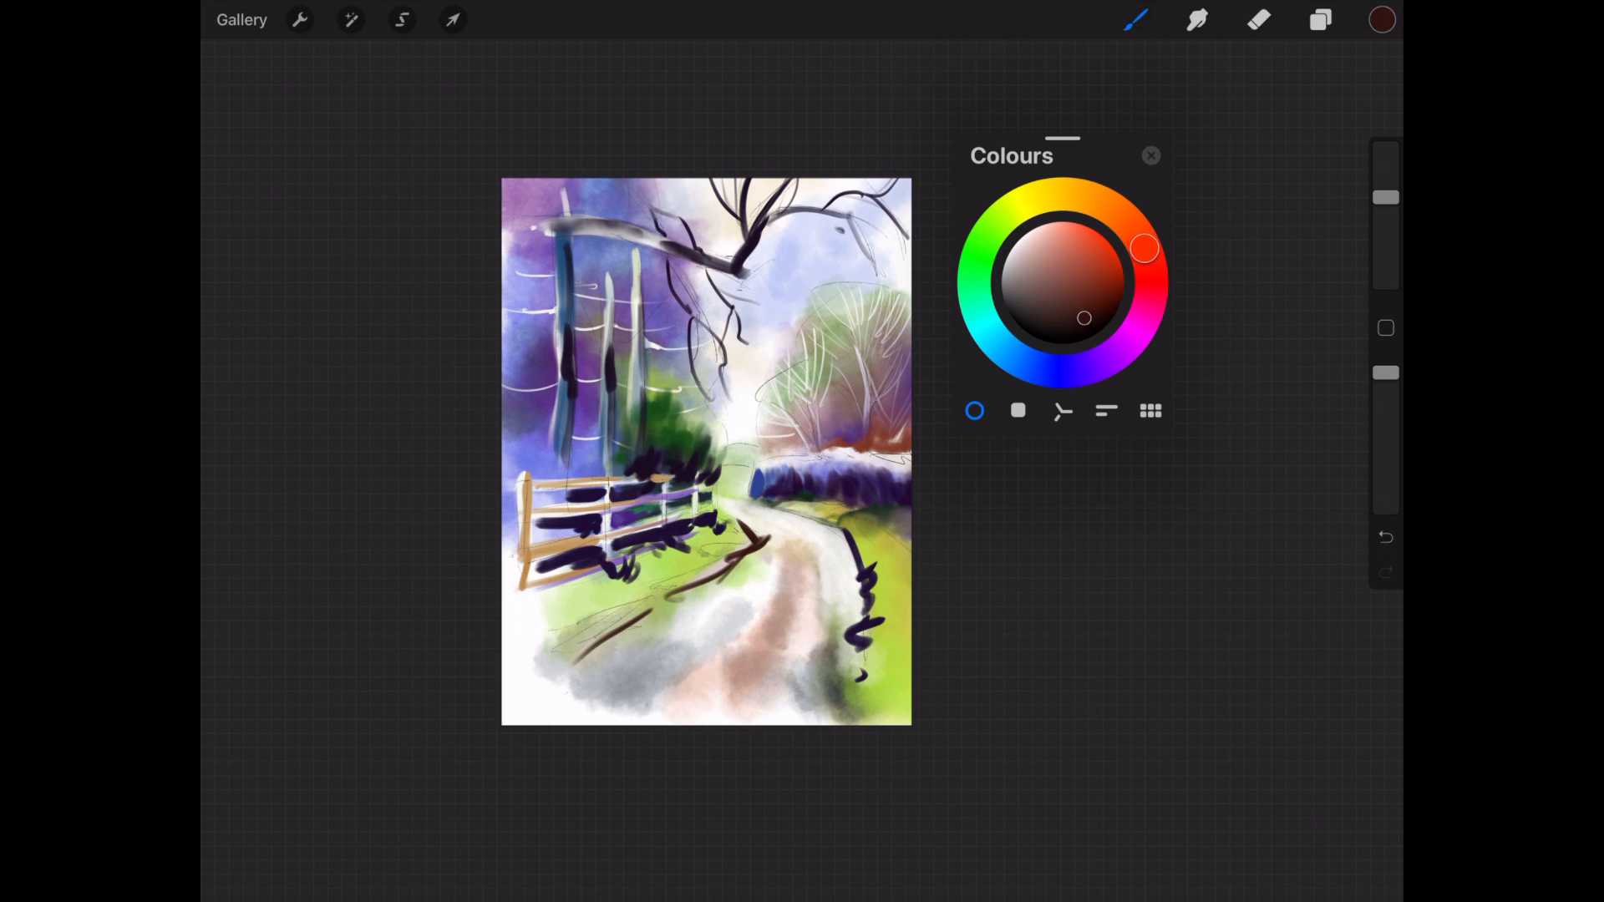
Try reddish strokes down the lane at the largest brush size.
click(1063, 225)
drag(1387, 197, 1386, 149)
drag(788, 558, 759, 642)
click(1103, 291)
drag(778, 570, 698, 690)
key(ctrl+z)
Try red-brown strokes down the lane with the SEA-Flat brush dry 01 at reduced opacity, and undo them.
click(1135, 20)
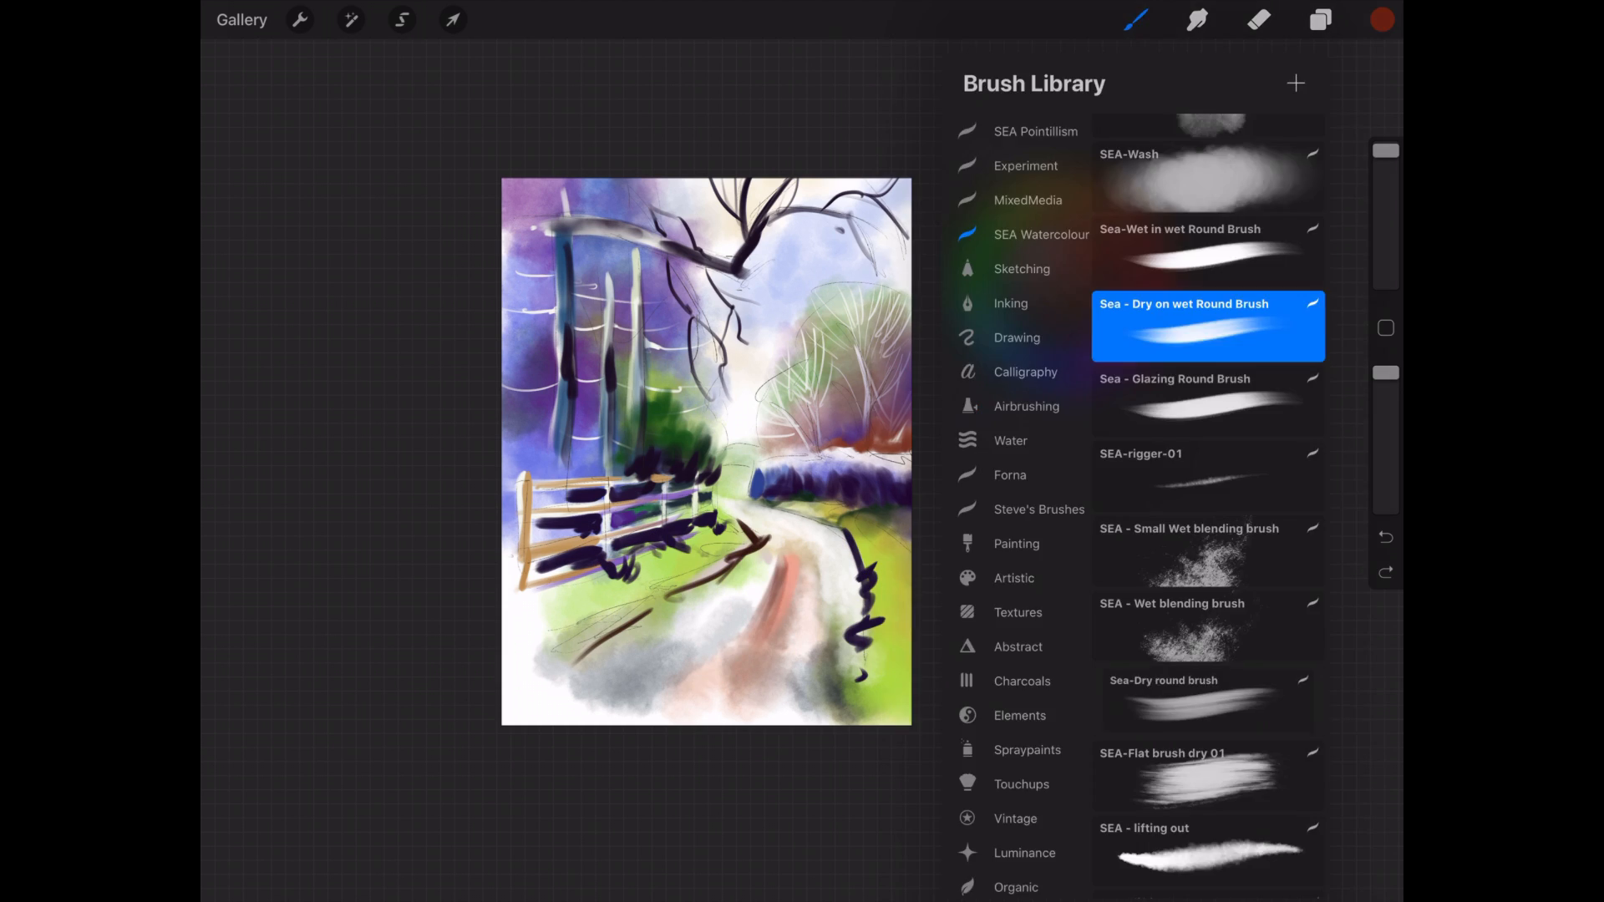
click(1208, 776)
drag(1386, 148, 1386, 233)
drag(1387, 372, 1386, 423)
drag(779, 572, 633, 685)
key(ctrl+z)
drag(1386, 234, 1386, 195)
mouse_move(776, 574)
mouse_down()
mouse_move(656, 710)
mouse_move(725, 716)
mouse_up()
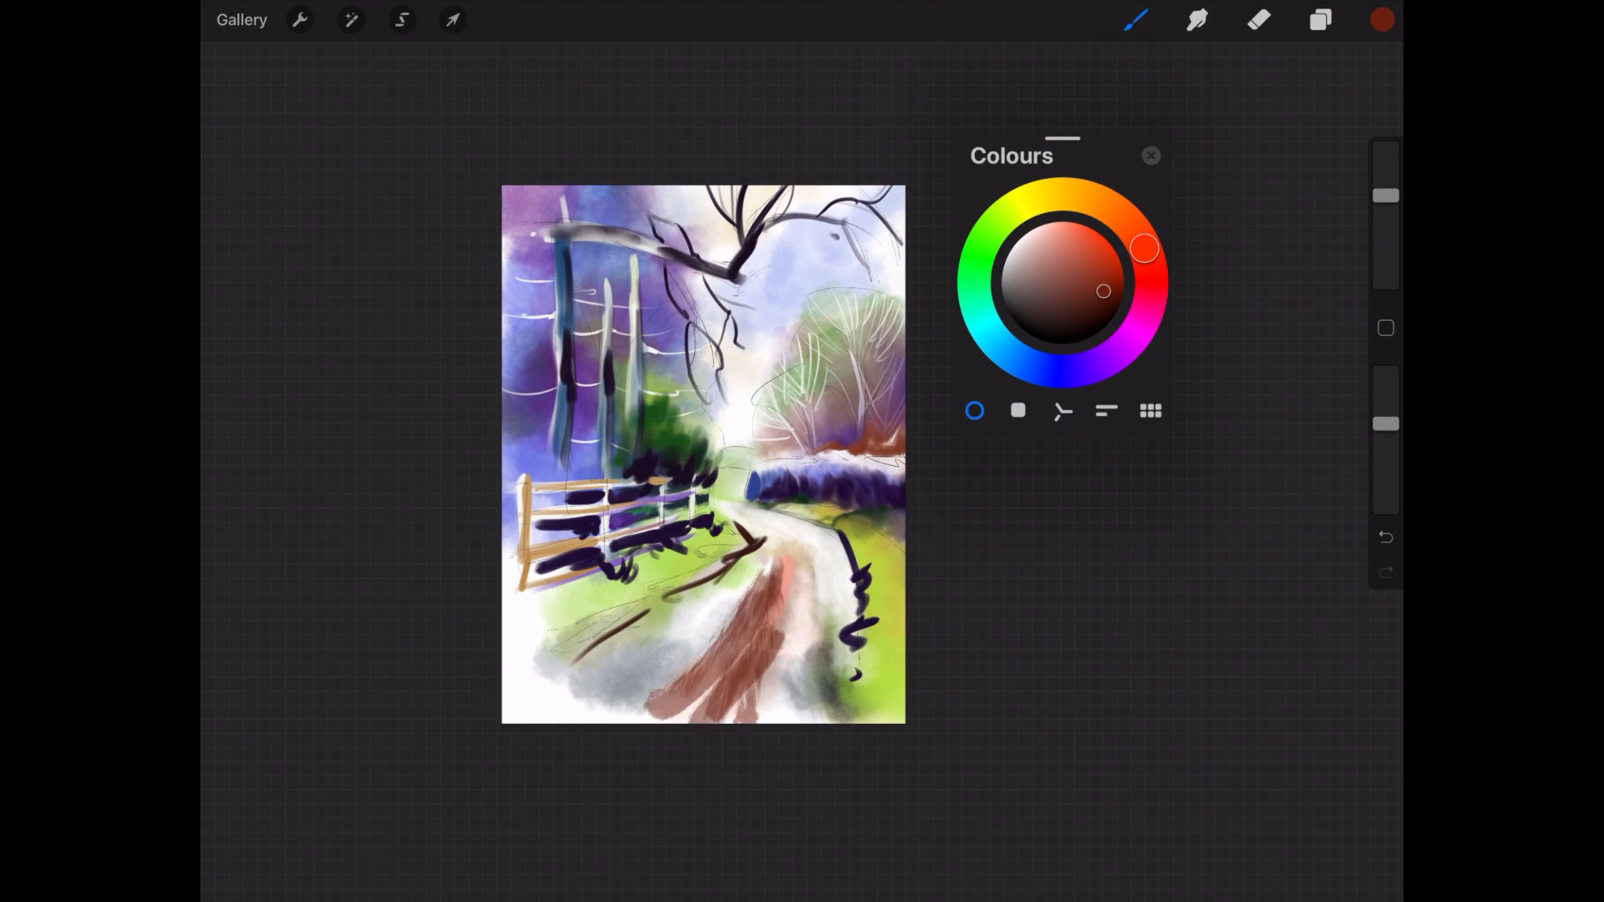
key(ctrl+z)
key(ctrl+z)
Brush a softer red-brown track down the lane to the foreground with the dry flat brush.
click(1082, 274)
mouse_move(787, 569)
mouse_down()
mouse_move(688, 687)
mouse_move(681, 718)
mouse_up()
drag(720, 664, 667, 723)
Paint a branching dark blue shadow across the foreground of the lane, reducing the brush size for the thinner parts.
click(1051, 293)
click(1075, 371)
click(1095, 290)
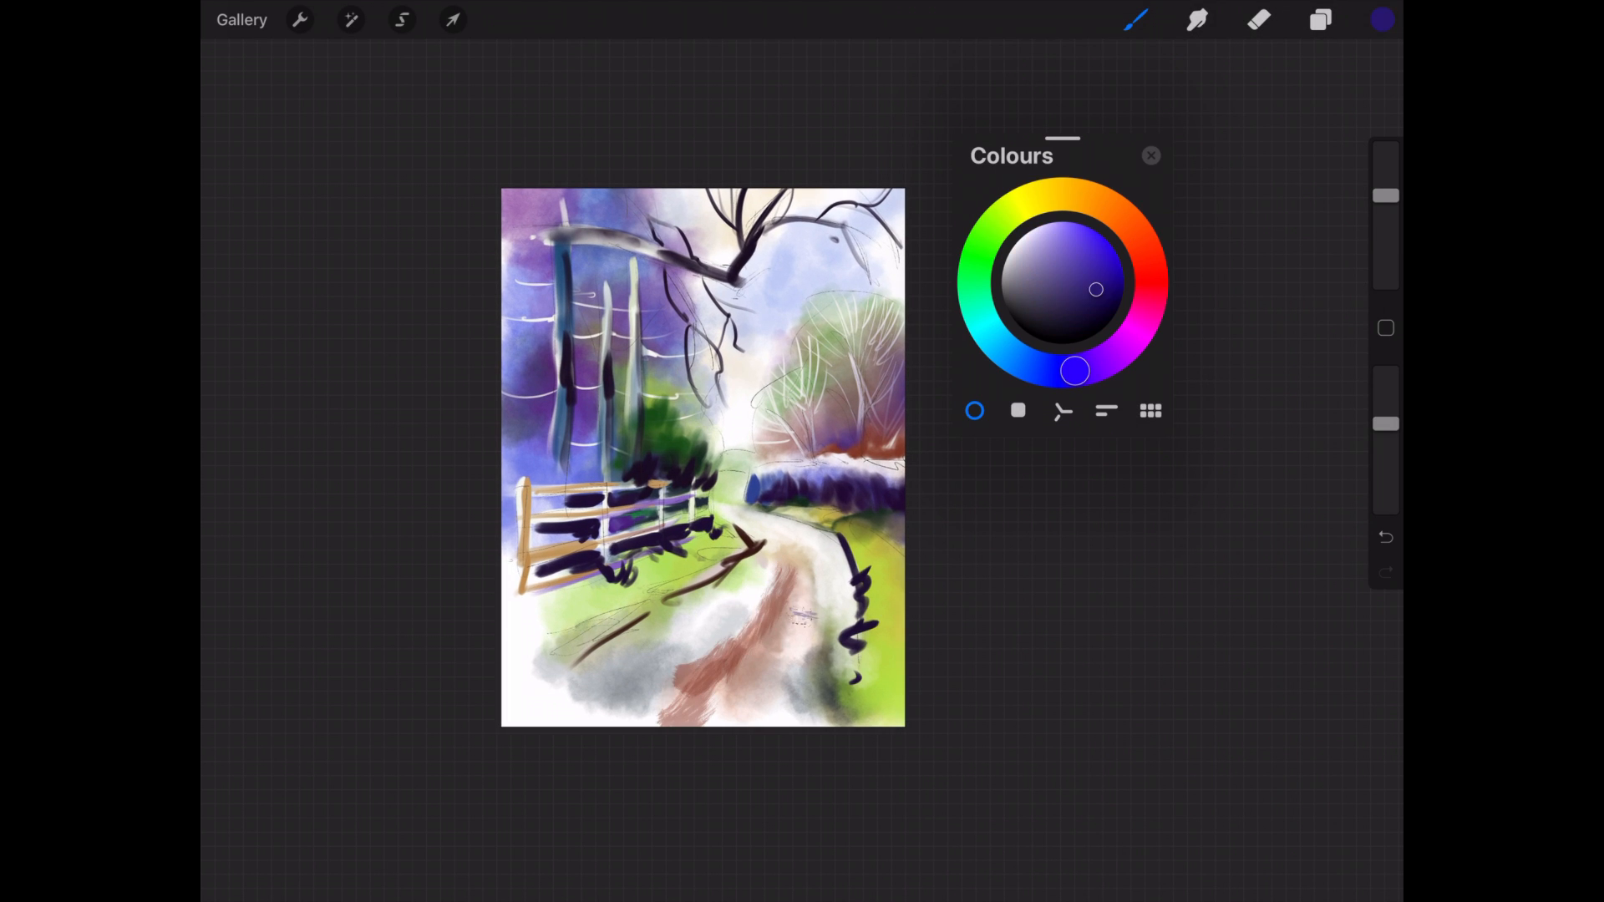
drag(814, 617, 549, 685)
click(1083, 304)
drag(1083, 303, 1082, 318)
mouse_move(656, 671)
mouse_down()
mouse_move(504, 717)
mouse_move(739, 648)
mouse_up()
drag(792, 617, 856, 624)
mouse_move(1386, 195)
mouse_down()
mouse_move(1386, 256)
mouse_move(1387, 227)
mouse_up()
drag(745, 630, 903, 611)
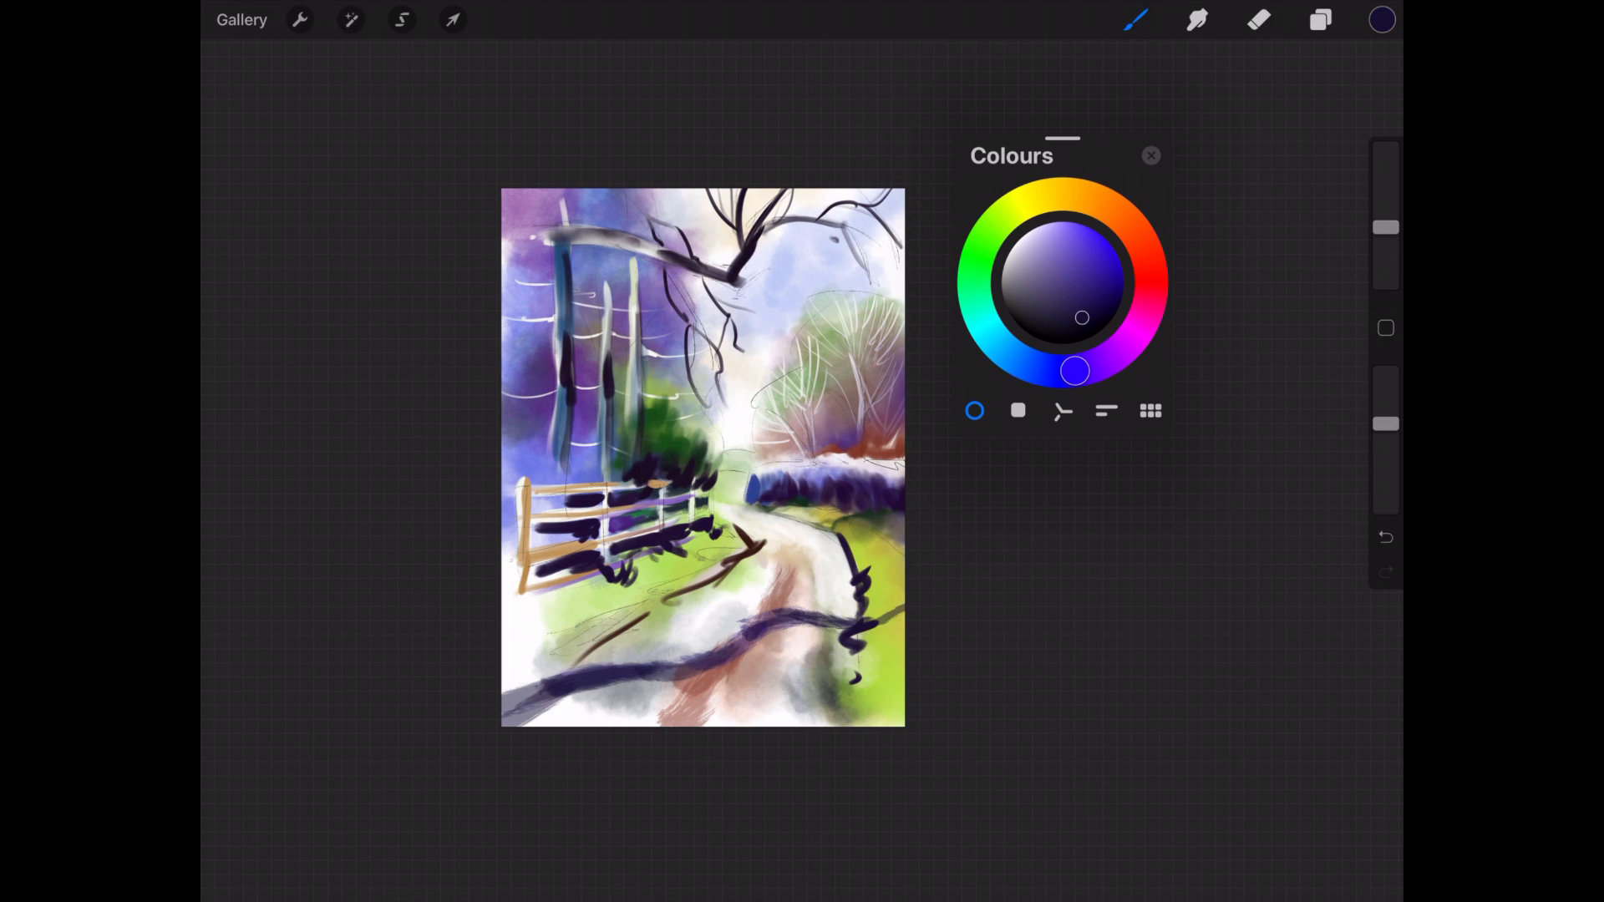
Try foreground strokes with another watercolour brush, and undo them along with the blue shadow and dry brown track.
click(1135, 19)
click(1208, 622)
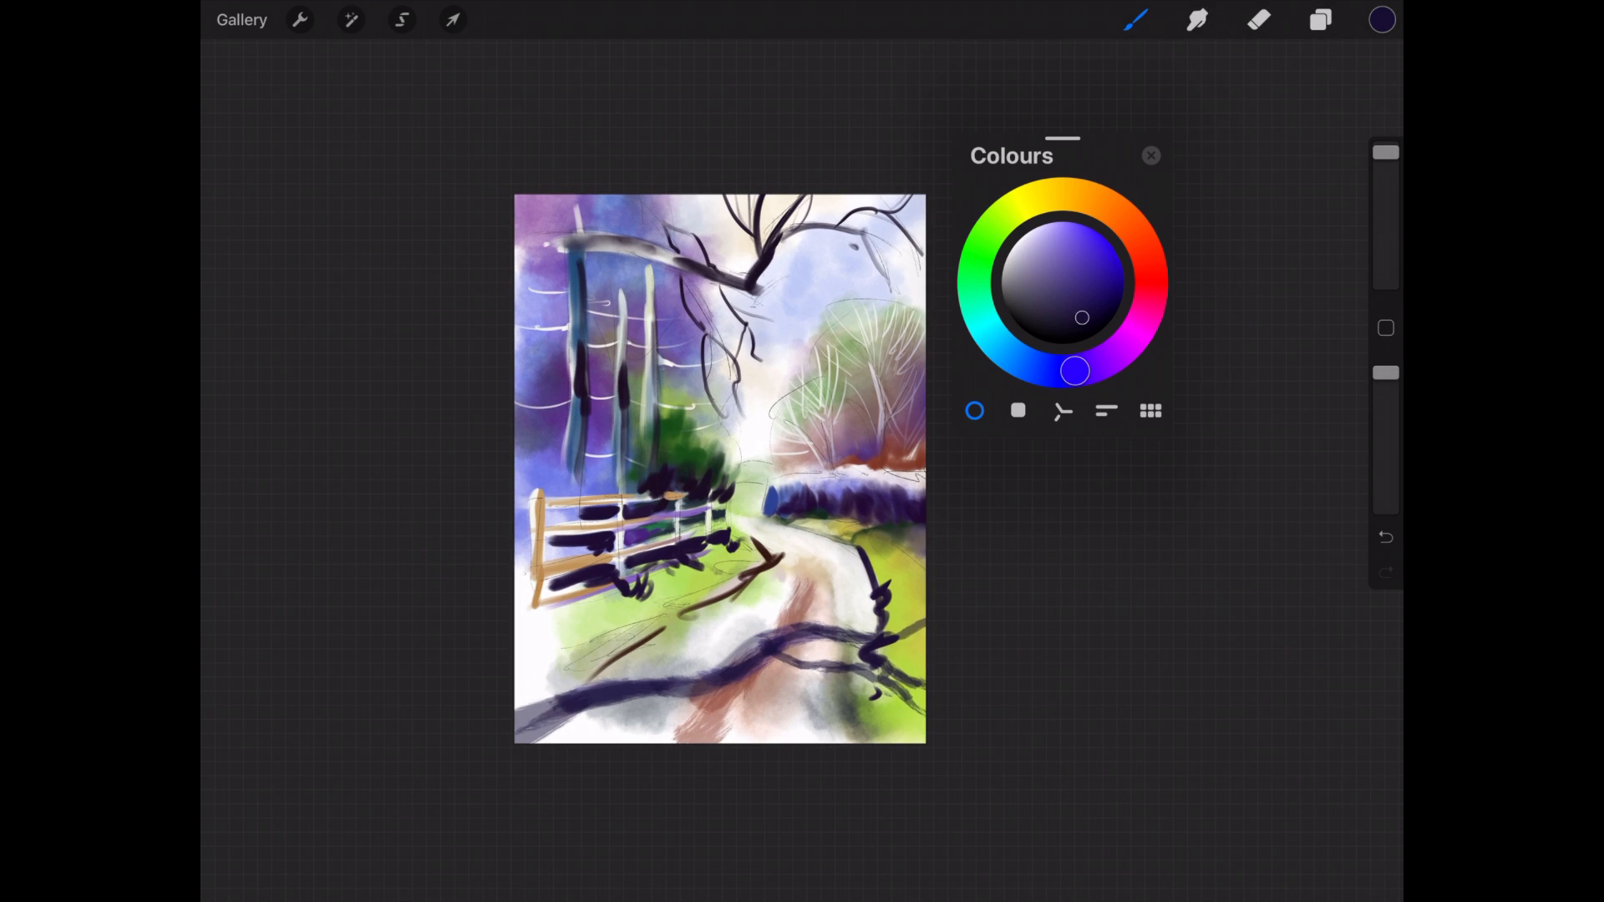
drag(844, 665, 810, 740)
drag(861, 668, 823, 739)
key(ctrl+z)
key(ctrl+z)
key(ctrl+z)
key(ctrl+z)
key(ctrl+z)
key(ctrl+z)
key(ctrl+z)
key(ctrl+z)
key(ctrl+z)
key(ctrl+z)
key(ctrl+shift+z)
key(ctrl+shift+z)
key(ctrl+shift+z)
key(ctrl+z)
Paint broad orange-brown tracks down the lane into the foreground.
click(1139, 240)
click(1088, 267)
drag(812, 563, 720, 743)
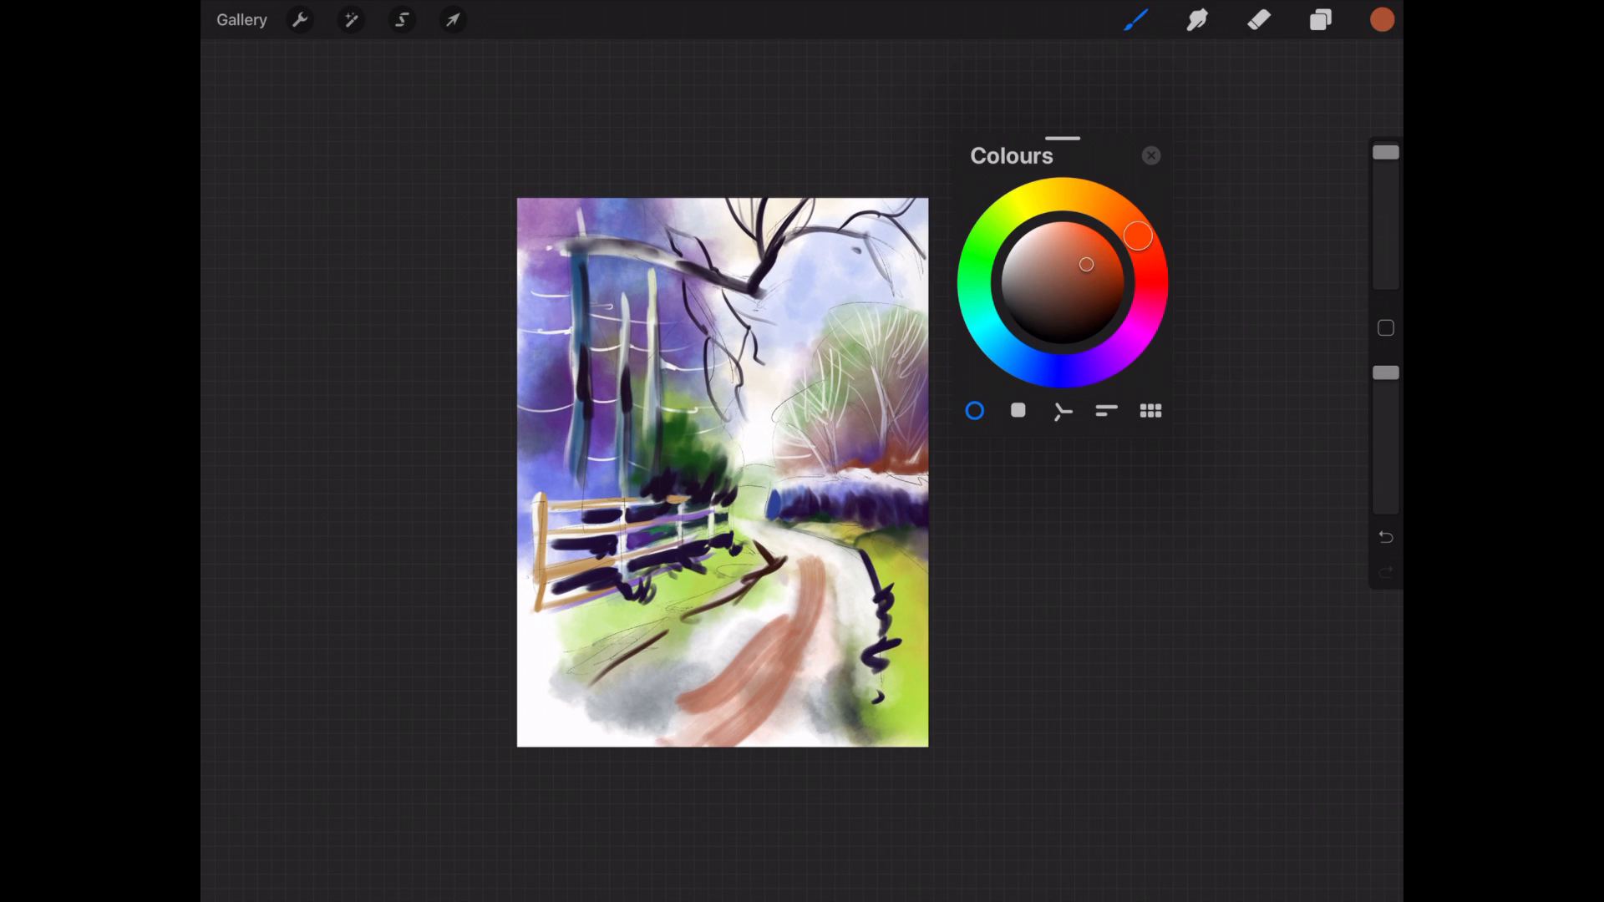
Darken the lower lane with dark brown strokes and lay a dark blue-grey shadow across the foreground.
click(1085, 324)
drag(783, 625, 618, 742)
drag(735, 674, 518, 715)
click(1017, 359)
drag(684, 680, 807, 671)
Add brighter blue branching shadow strokes over the lower right of the lane with a smaller brush.
drag(1386, 152, 1386, 180)
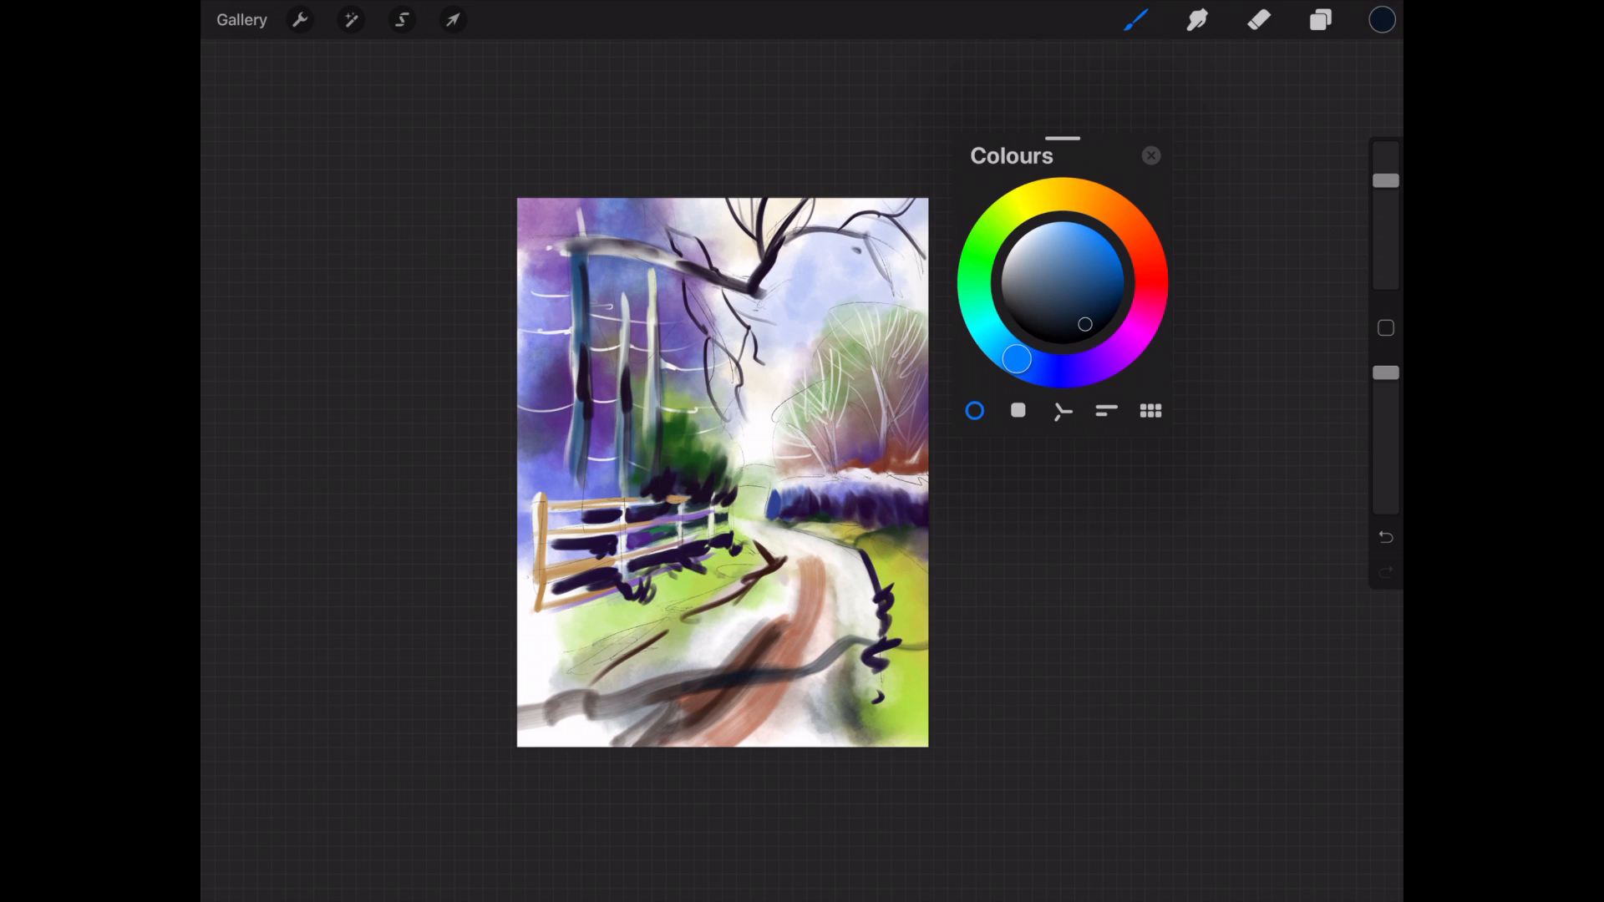
click(1106, 239)
mouse_move(748, 700)
mouse_down()
mouse_move(892, 685)
mouse_move(923, 743)
mouse_up()
Outline the lane's left verge with thin dark and red-brown lines, undoing the last stroke.
click(1068, 325)
mouse_move(589, 701)
mouse_down()
mouse_move(742, 669)
mouse_move(762, 595)
mouse_up()
mouse_move(1386, 180)
mouse_down()
mouse_move(1387, 264)
mouse_move(1386, 220)
mouse_up()
click(1147, 257)
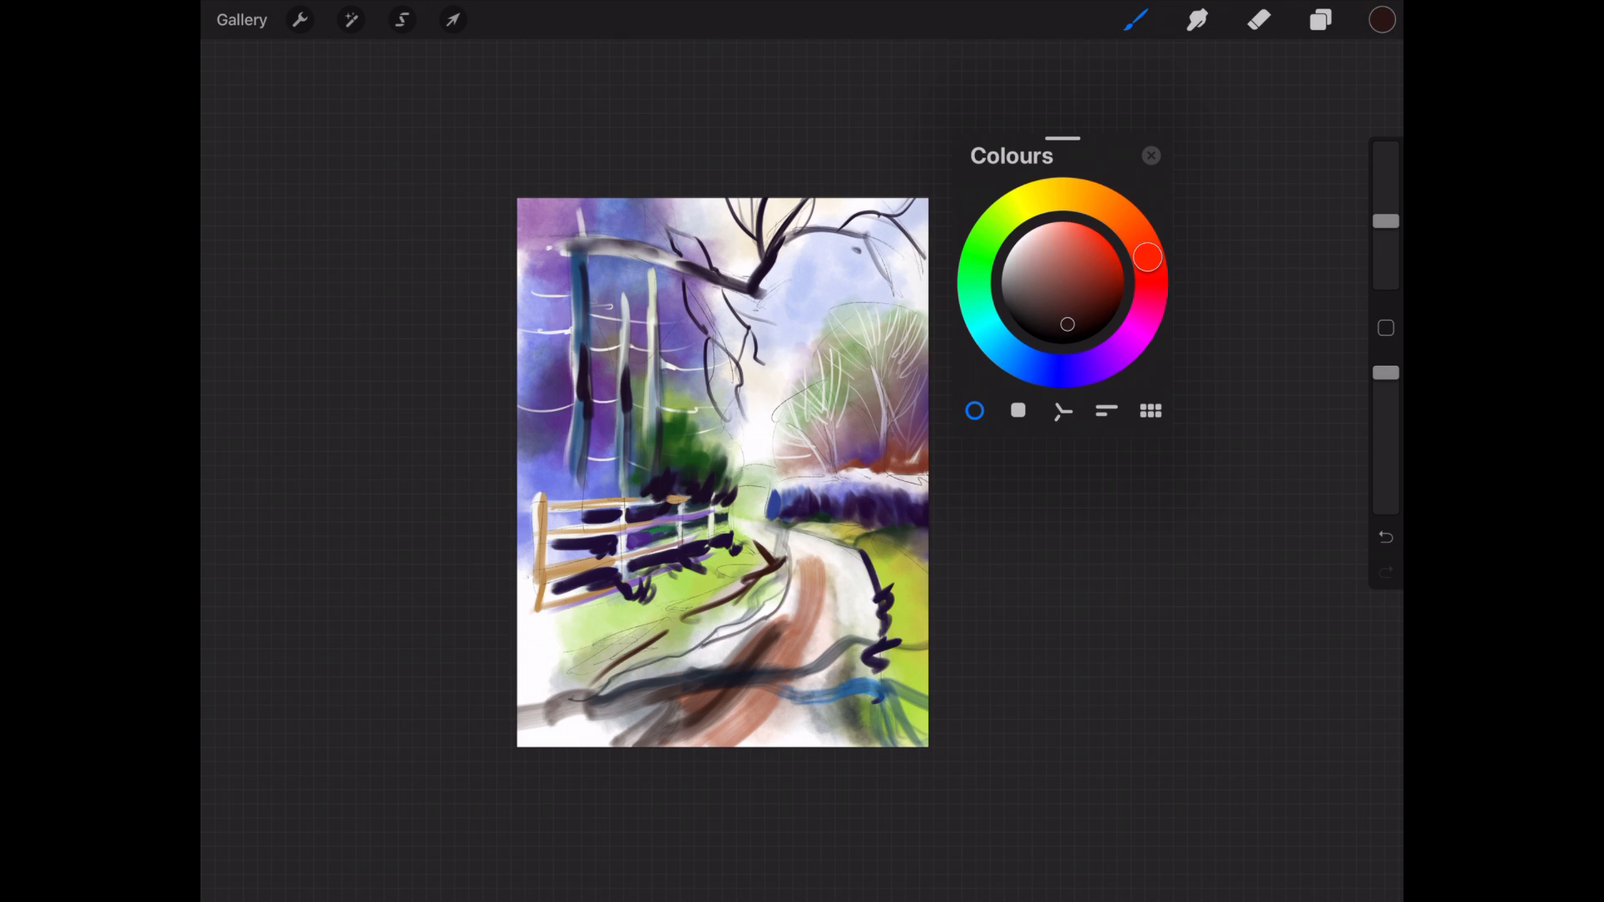
click(1089, 287)
key(ctrl+z)
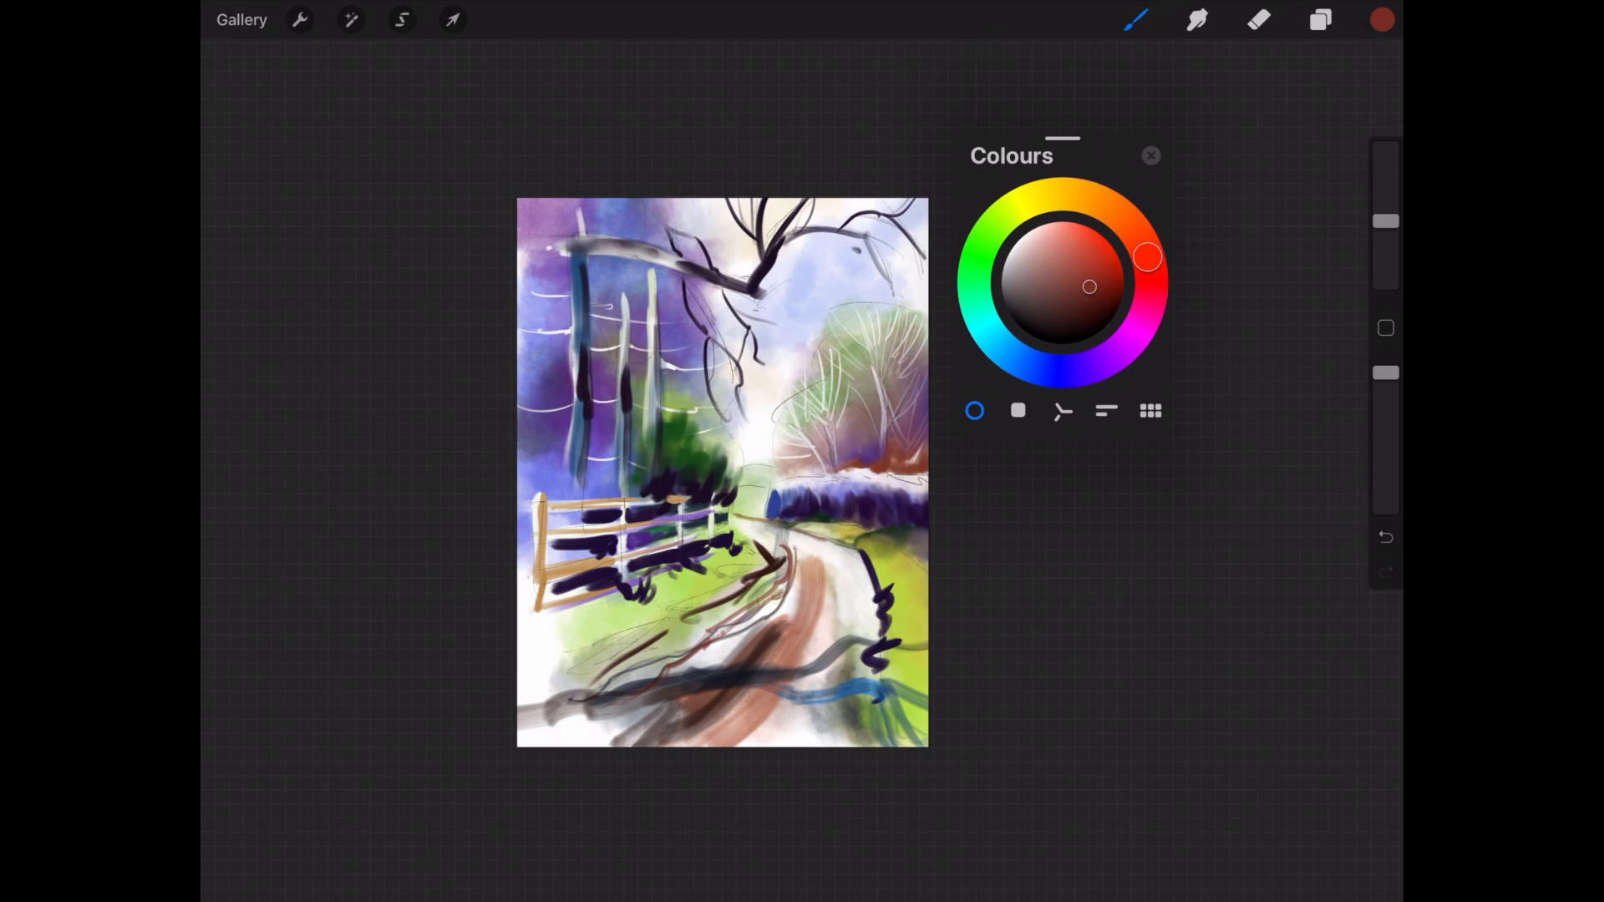
Paint a small dark blue fence across the far end of the lane beside the hedge.
click(1071, 371)
click(1094, 303)
drag(733, 504, 775, 503)
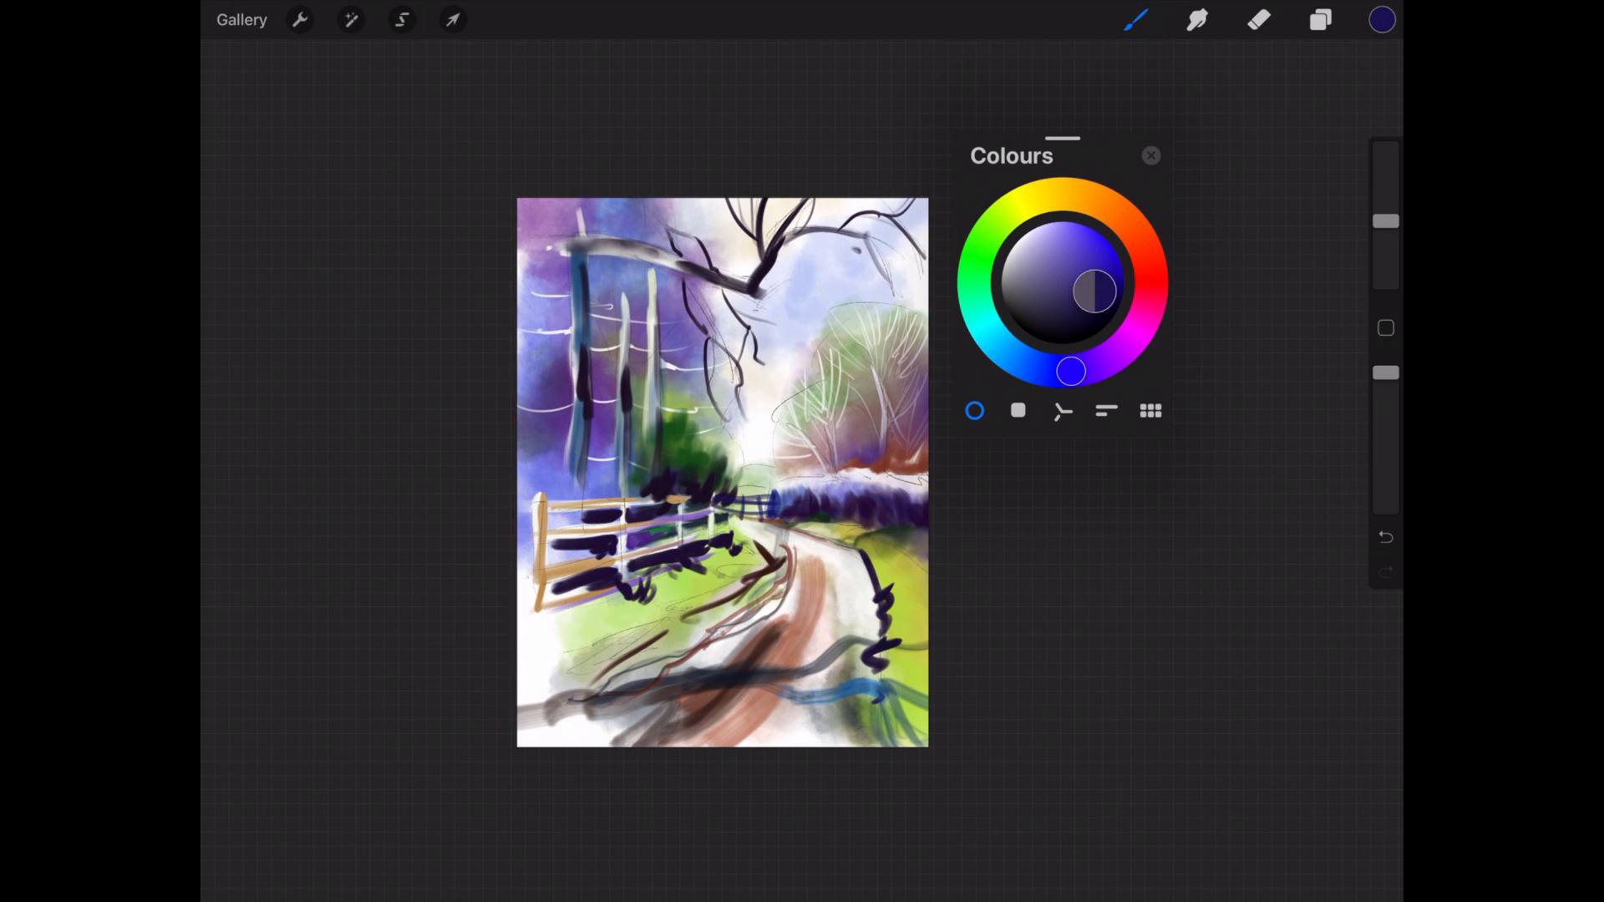
Strengthen the shadow across the foreground lane with deep blue strokes using a larger brush.
drag(1094, 291, 1101, 284)
drag(1386, 220, 1386, 188)
drag(522, 712, 798, 672)
Try large blue strokes down the lane at reduced opacity, and undo them.
drag(1386, 188, 1386, 155)
drag(1386, 373, 1386, 441)
drag(806, 614, 668, 747)
drag(765, 694, 614, 748)
scroll(723, 472, up, 1)
key(ctrl+z)
key(ctrl+z)
Smudge the left end of the blue foreground shadow with a smaller brush at full strength.
click(1197, 19)
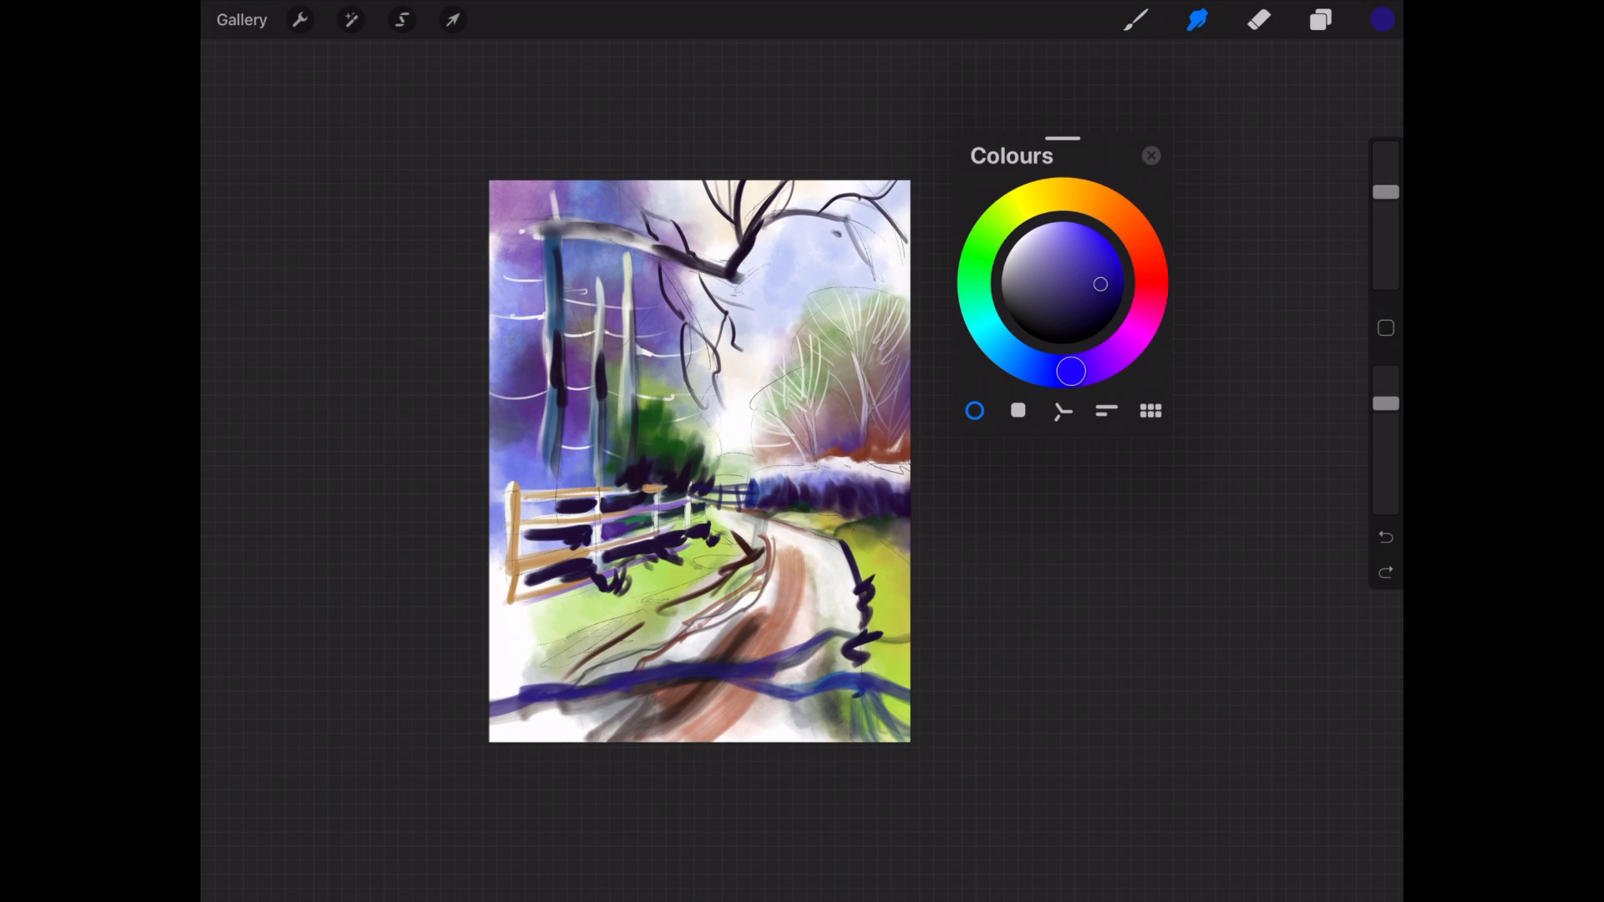
scroll(698, 468, up, 1)
drag(1386, 191, 1387, 237)
drag(1386, 401, 1386, 372)
drag(606, 709, 501, 728)
drag(681, 672, 497, 708)
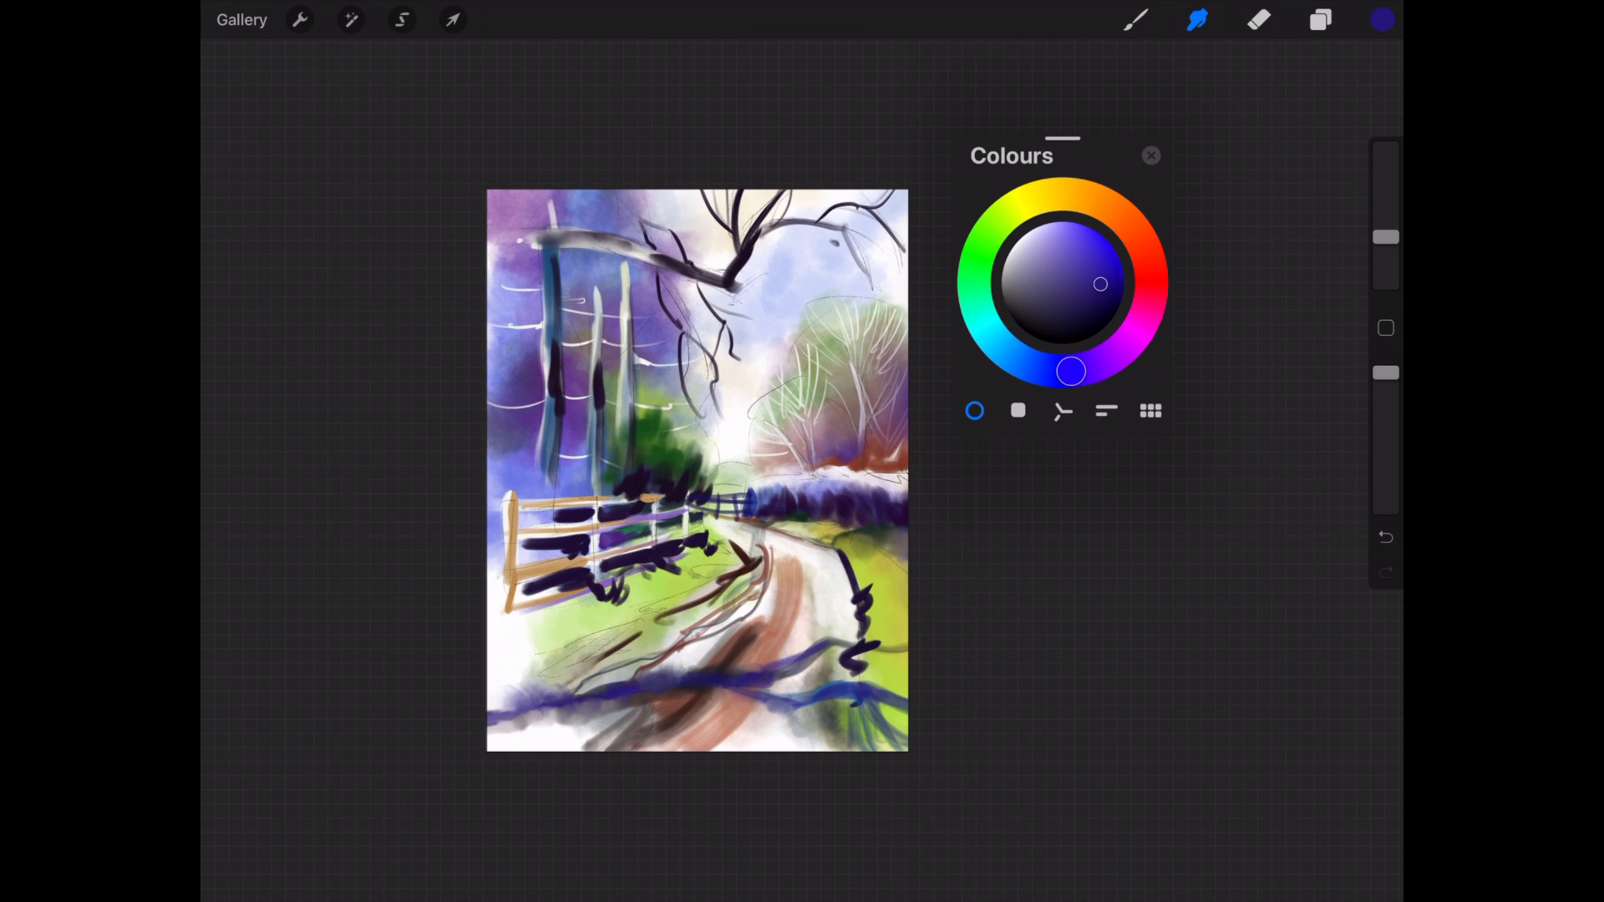
Lighten the shadow's left part with the eraser and restore blue strokes where it crosses the lane.
click(1259, 20)
drag(694, 694, 502, 728)
click(1136, 19)
drag(1386, 157, 1386, 200)
drag(710, 685, 763, 702)
click(1320, 19)
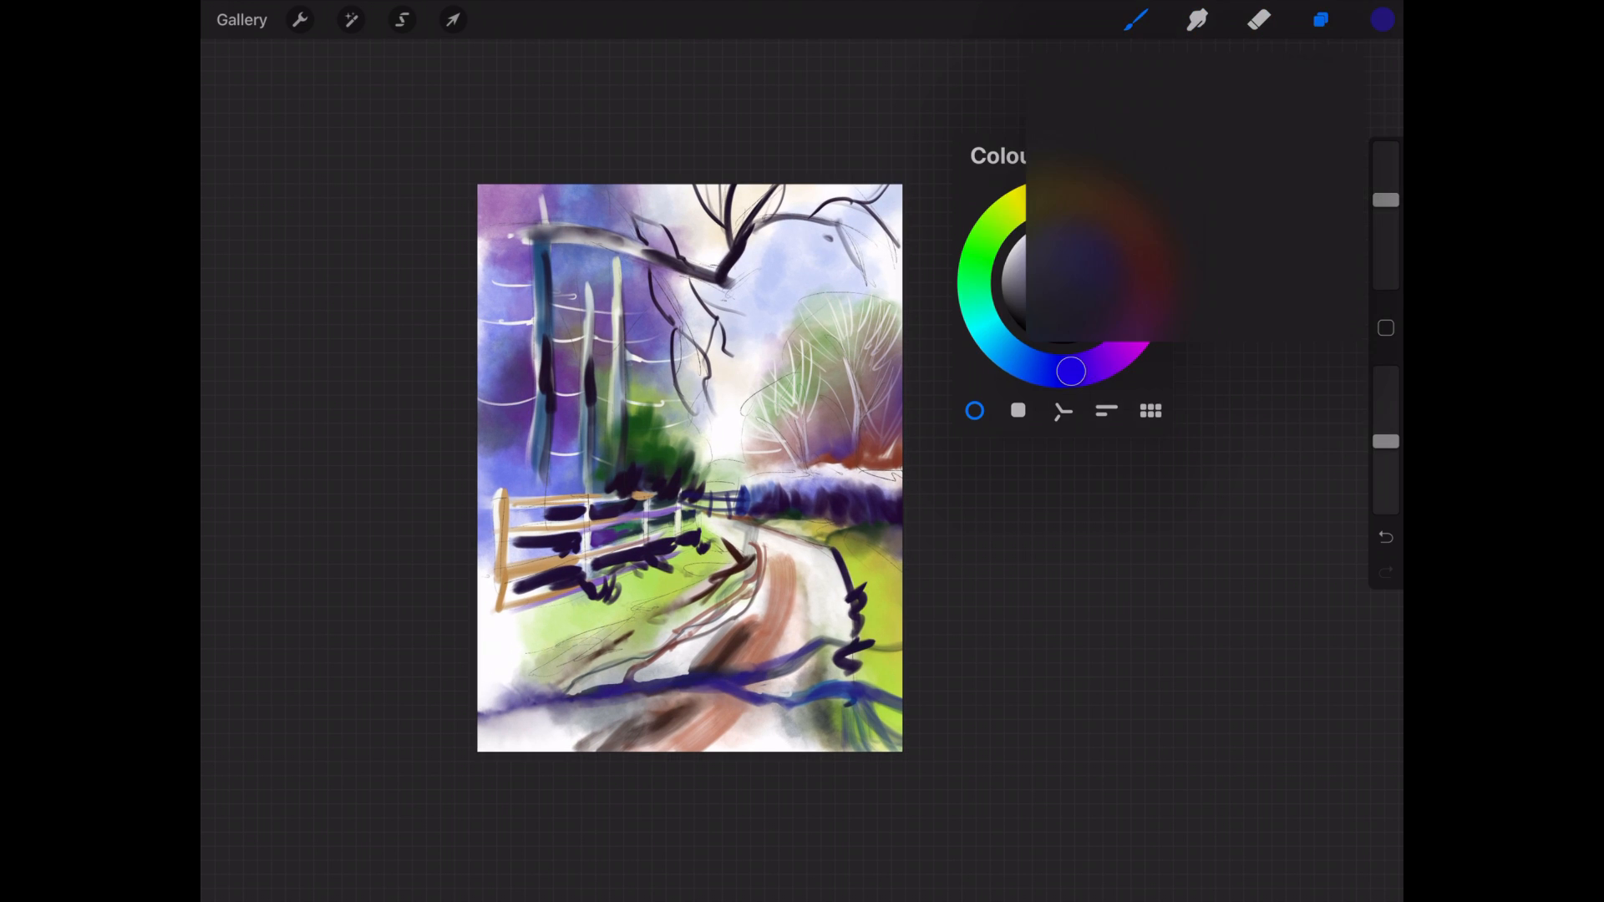
Switch to another watercolour brush and lay deep blue foliage over the left treetops, undoing the oversized stroke.
click(1137, 20)
click(1206, 706)
scroll(689, 452, down, 1)
scroll(696, 456, up, 4)
drag(539, 83, 476, 146)
drag(1386, 226, 1386, 153)
drag(485, 92, 660, 125)
drag(1386, 154, 1386, 204)
key(ctrl+z)
Extend the foliage along the overhanging branch with smaller strokes and add slightly brighter blue with a larger brush.
drag(501, 125, 626, 92)
drag(635, 117, 576, 200)
drag(1100, 284, 1098, 272)
drag(1386, 204, 1386, 166)
drag(509, 84, 439, 133)
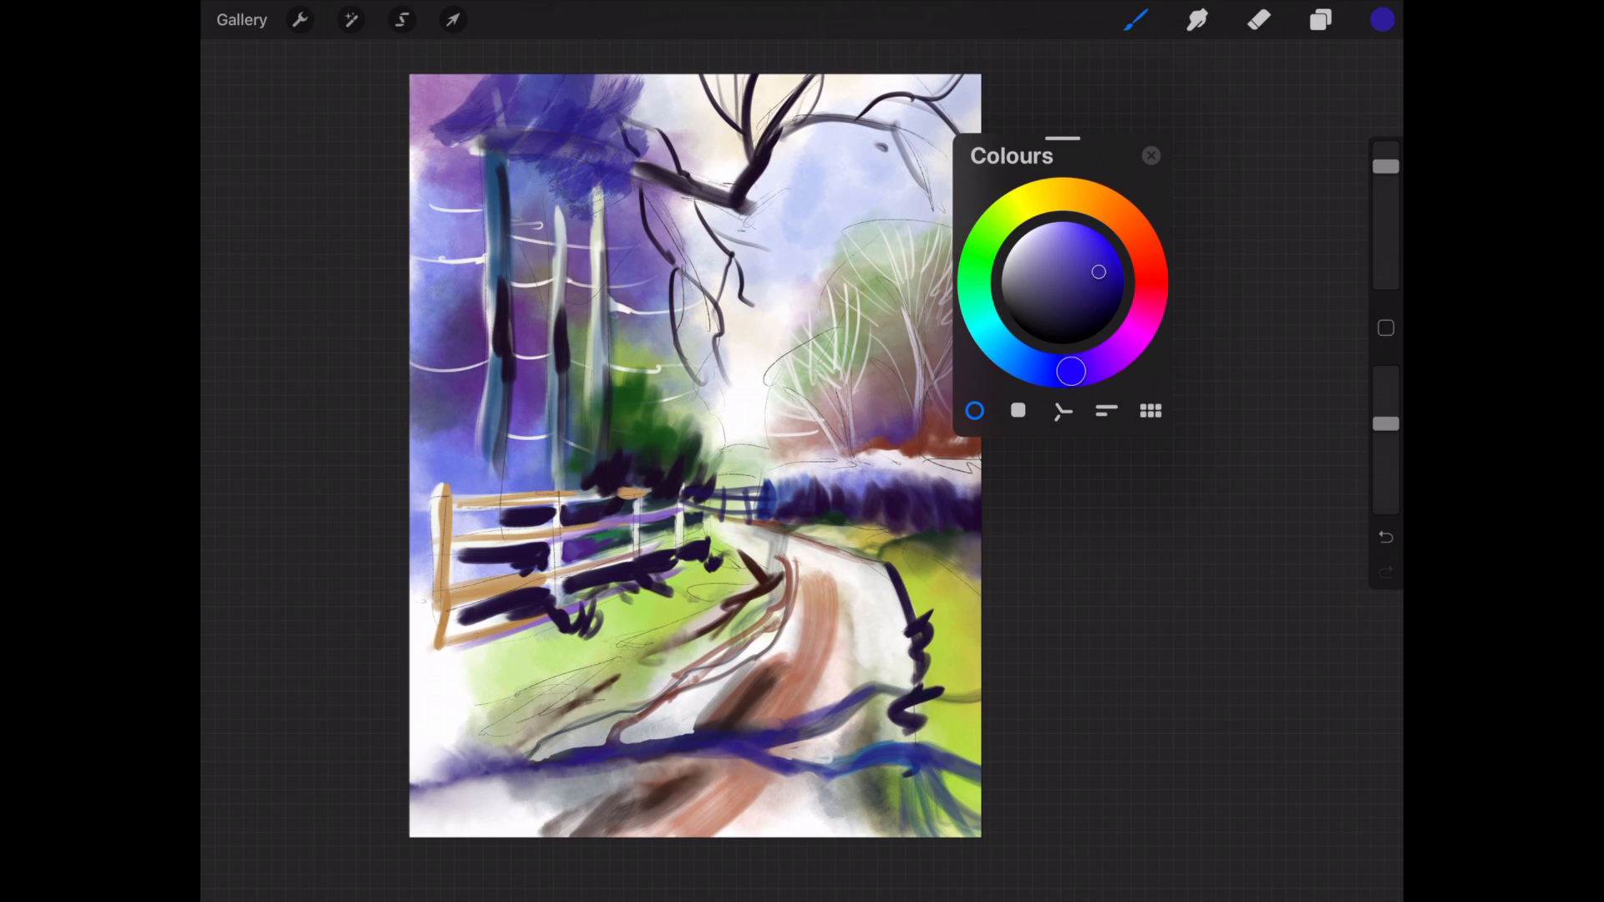
Paint deep blue foliage down over the left tree trunks and out past their sky-side edge, varying the brush size.
drag(614, 180, 543, 238)
drag(1386, 167, 1386, 223)
drag(618, 293, 689, 260)
drag(669, 355, 759, 292)
drag(630, 418, 735, 381)
drag(631, 288, 606, 384)
drag(1386, 222, 1386, 173)
mouse_move(651, 360)
mouse_down()
mouse_move(602, 468)
mouse_move(623, 535)
mouse_up()
Layer patches of red and green foliage over the blue across the left trees.
click(1149, 264)
drag(640, 393, 585, 489)
drag(615, 168, 451, 351)
click(973, 286)
drag(668, 347, 593, 456)
drag(534, 360, 438, 468)
Change the blend mode of Layer 4 to Multiply and move the floating colour wheel clear of the canvas.
click(1320, 19)
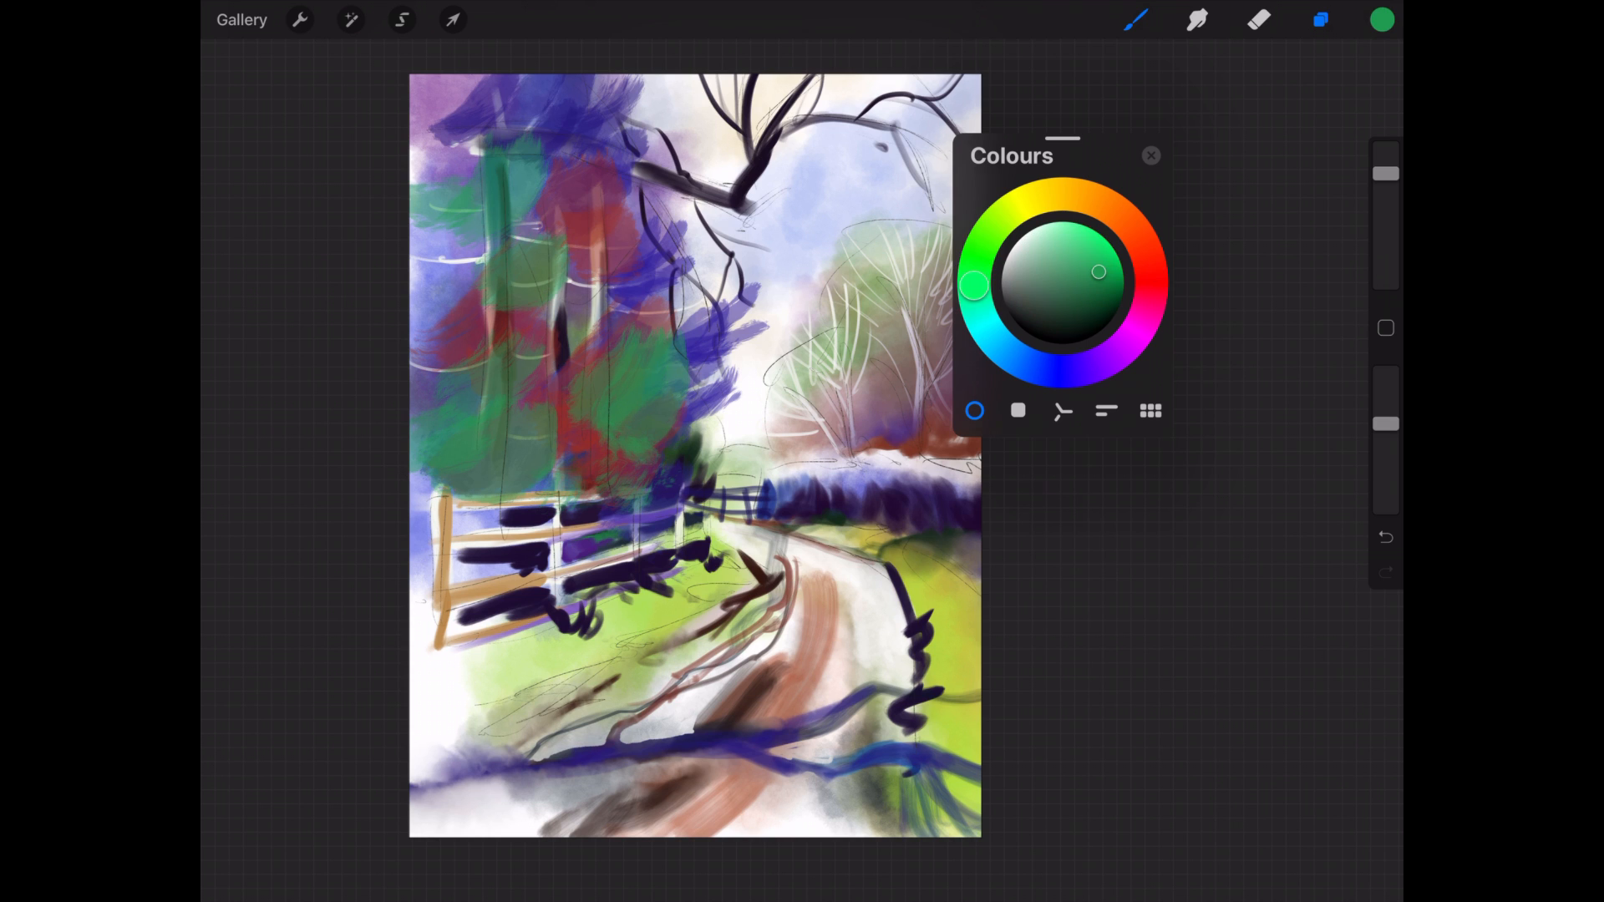
click(1142, 203)
drag(1237, 203, 1130, 203)
click(1142, 203)
click(1142, 203)
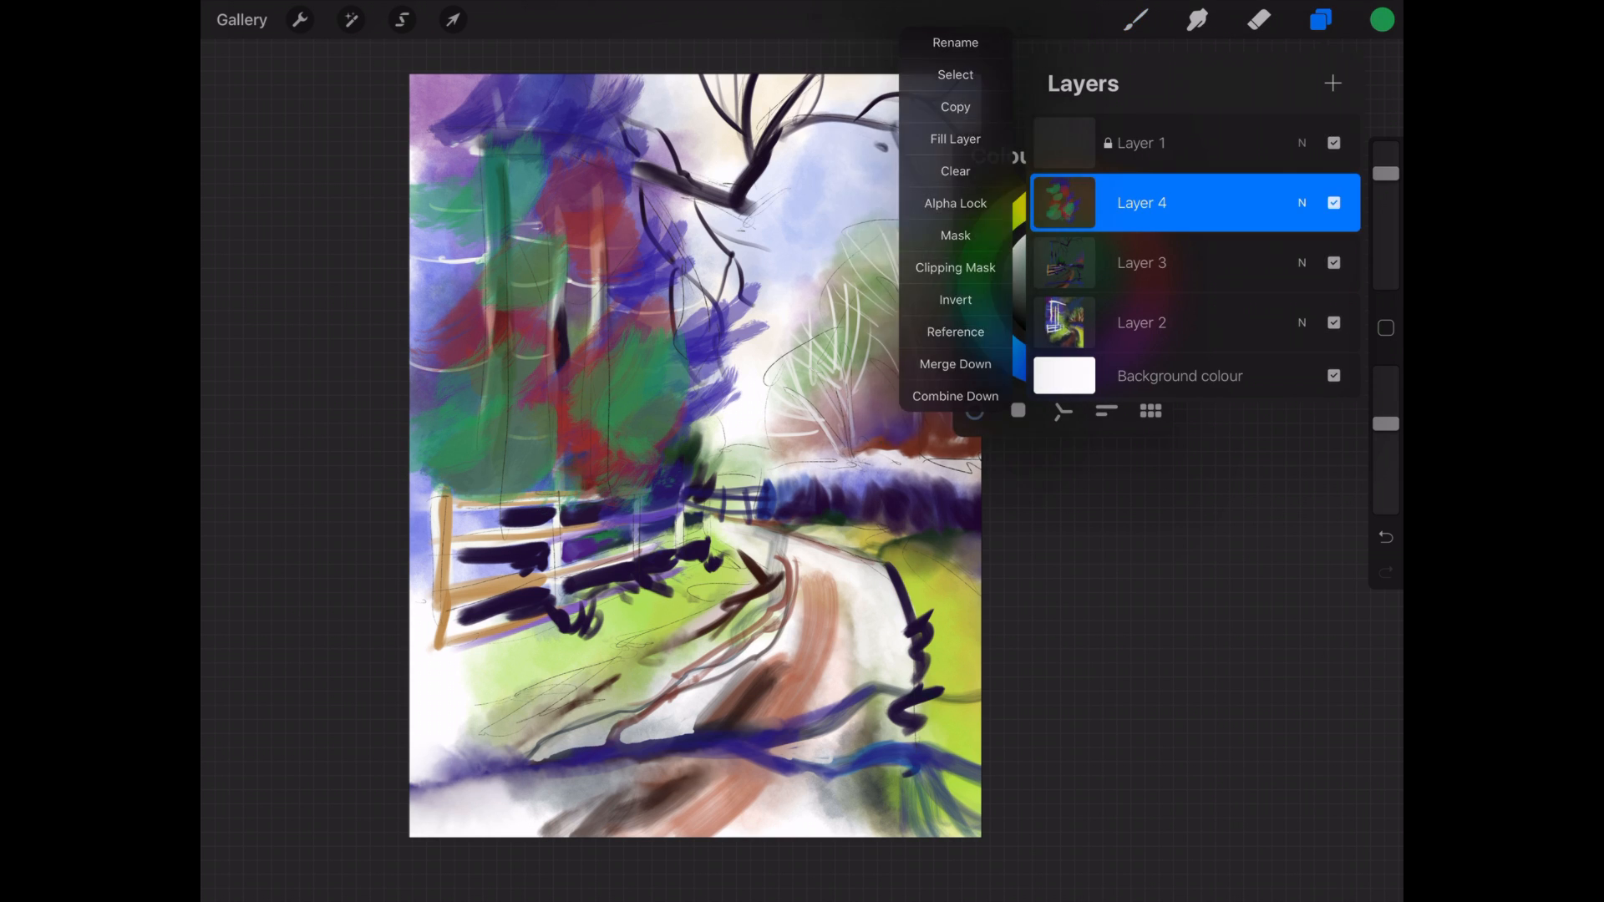
click(1320, 19)
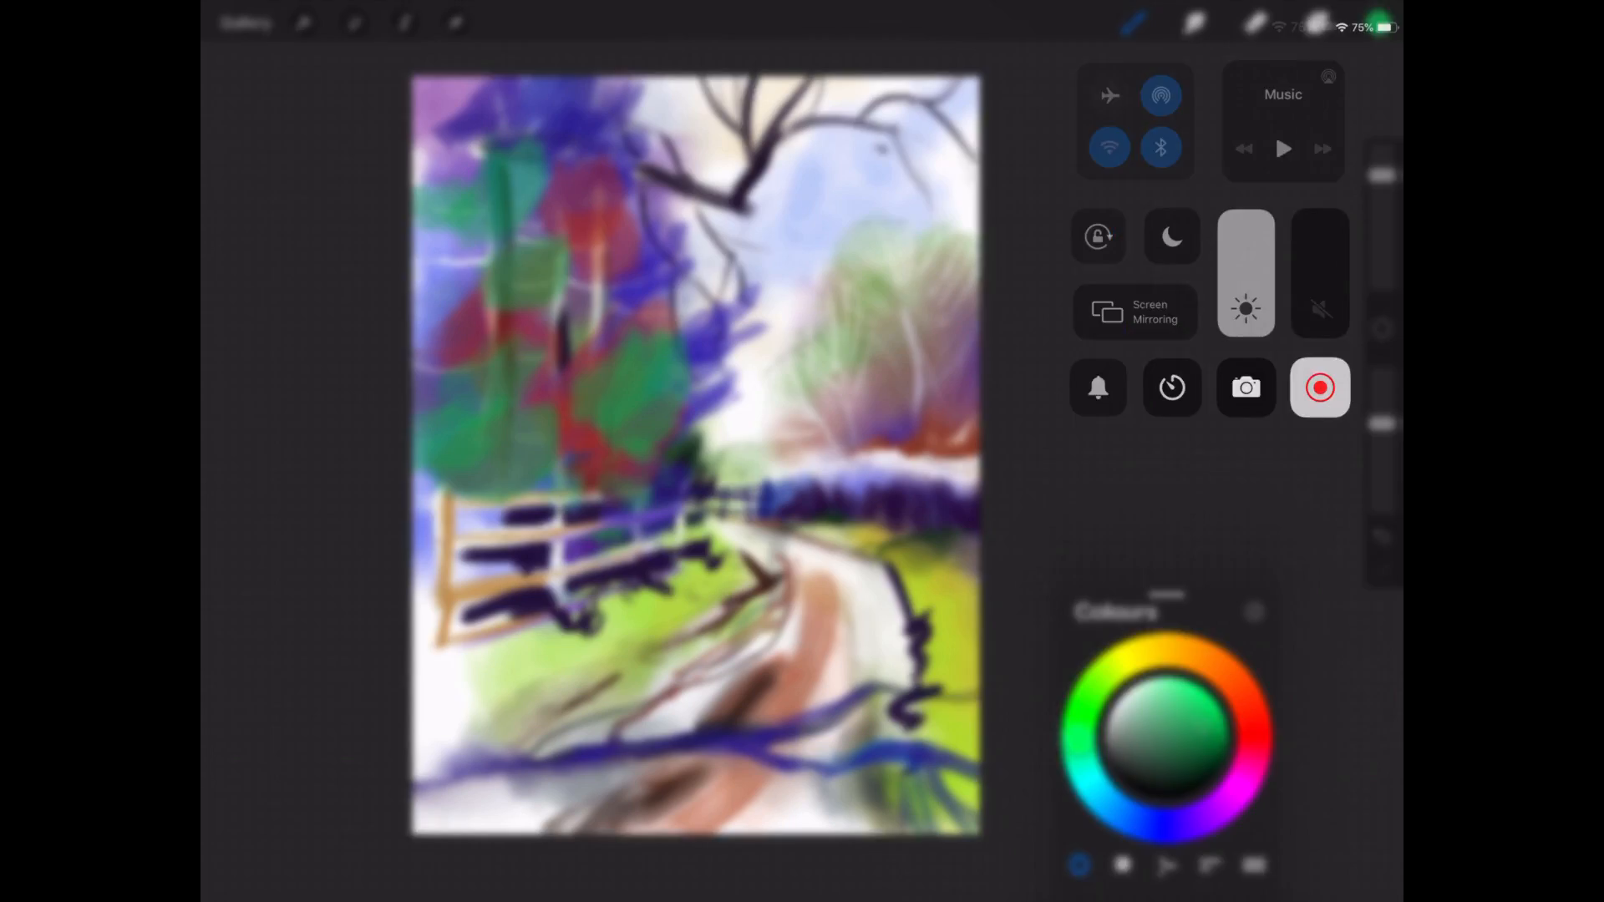
drag(1167, 594, 1139, 115)
click(1320, 19)
click(1302, 203)
scroll(1195, 461, down, 3)
scroll(1194, 460, up, 5)
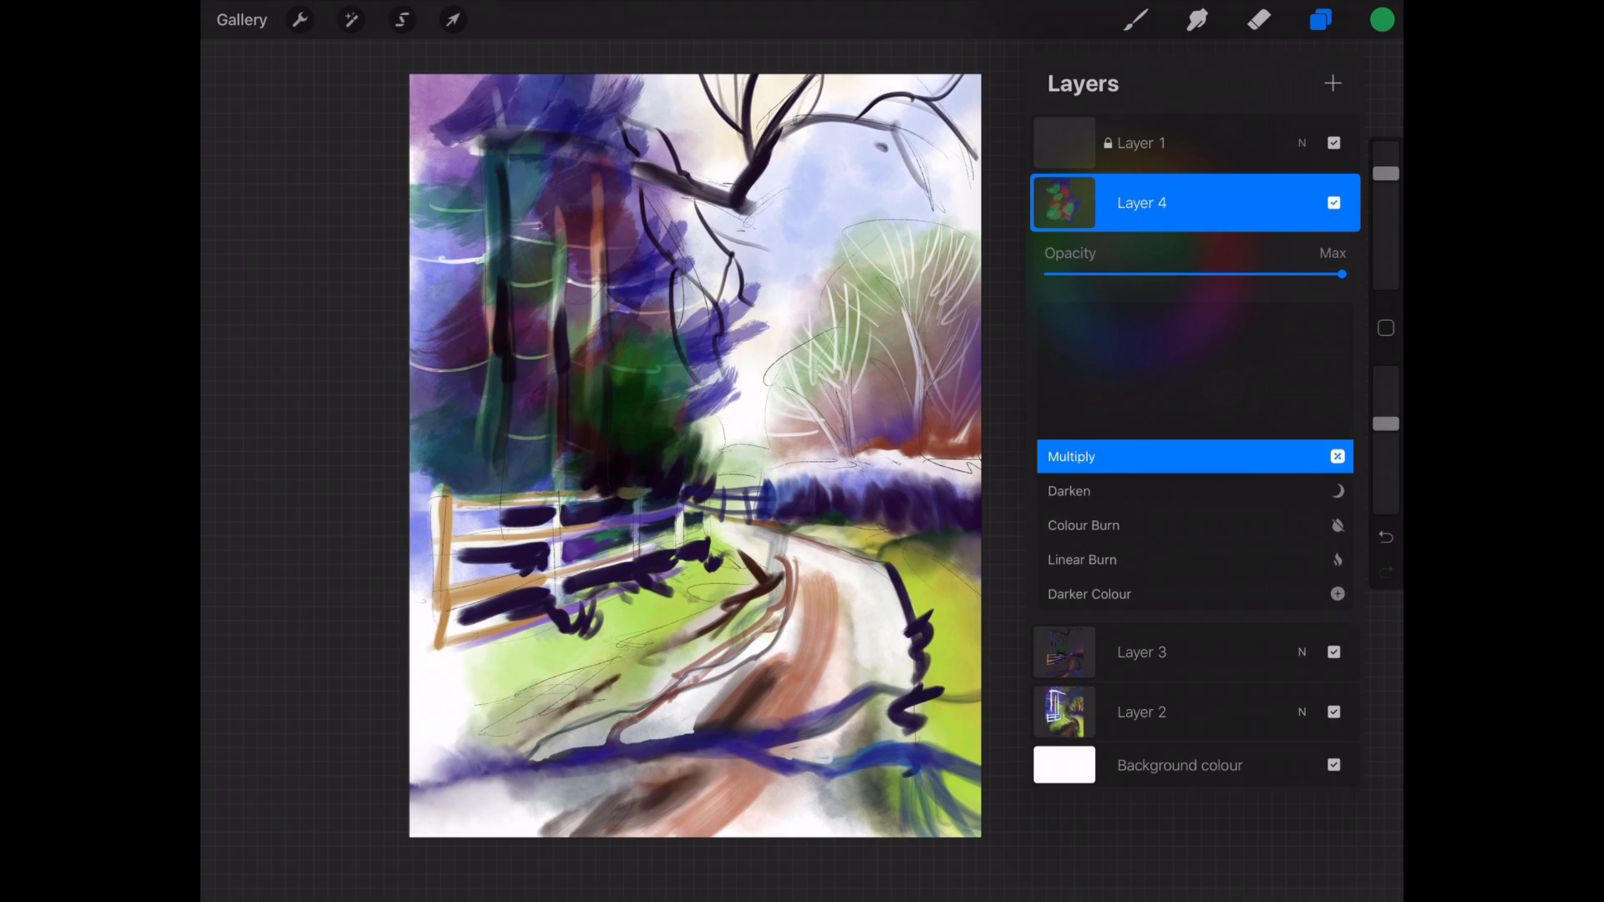
Erase stray blue foliage at the left trees' outer edge and scratch light gaps into the foliage and bush.
click(1259, 20)
click(1259, 19)
drag(632, 80, 621, 115)
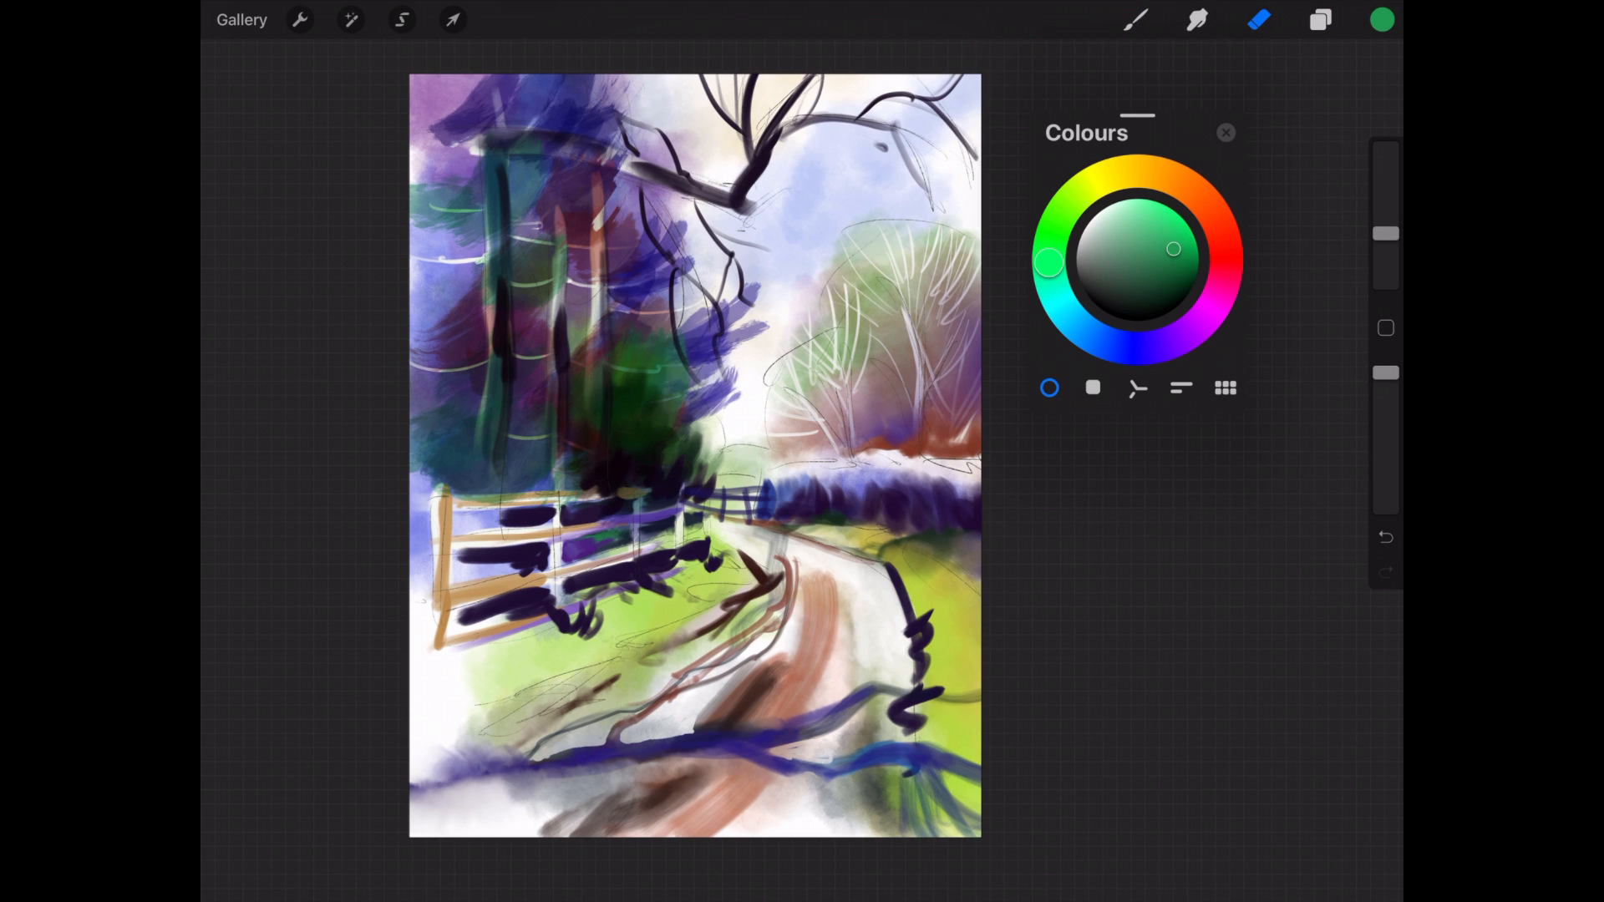
drag(632, 292, 752, 293)
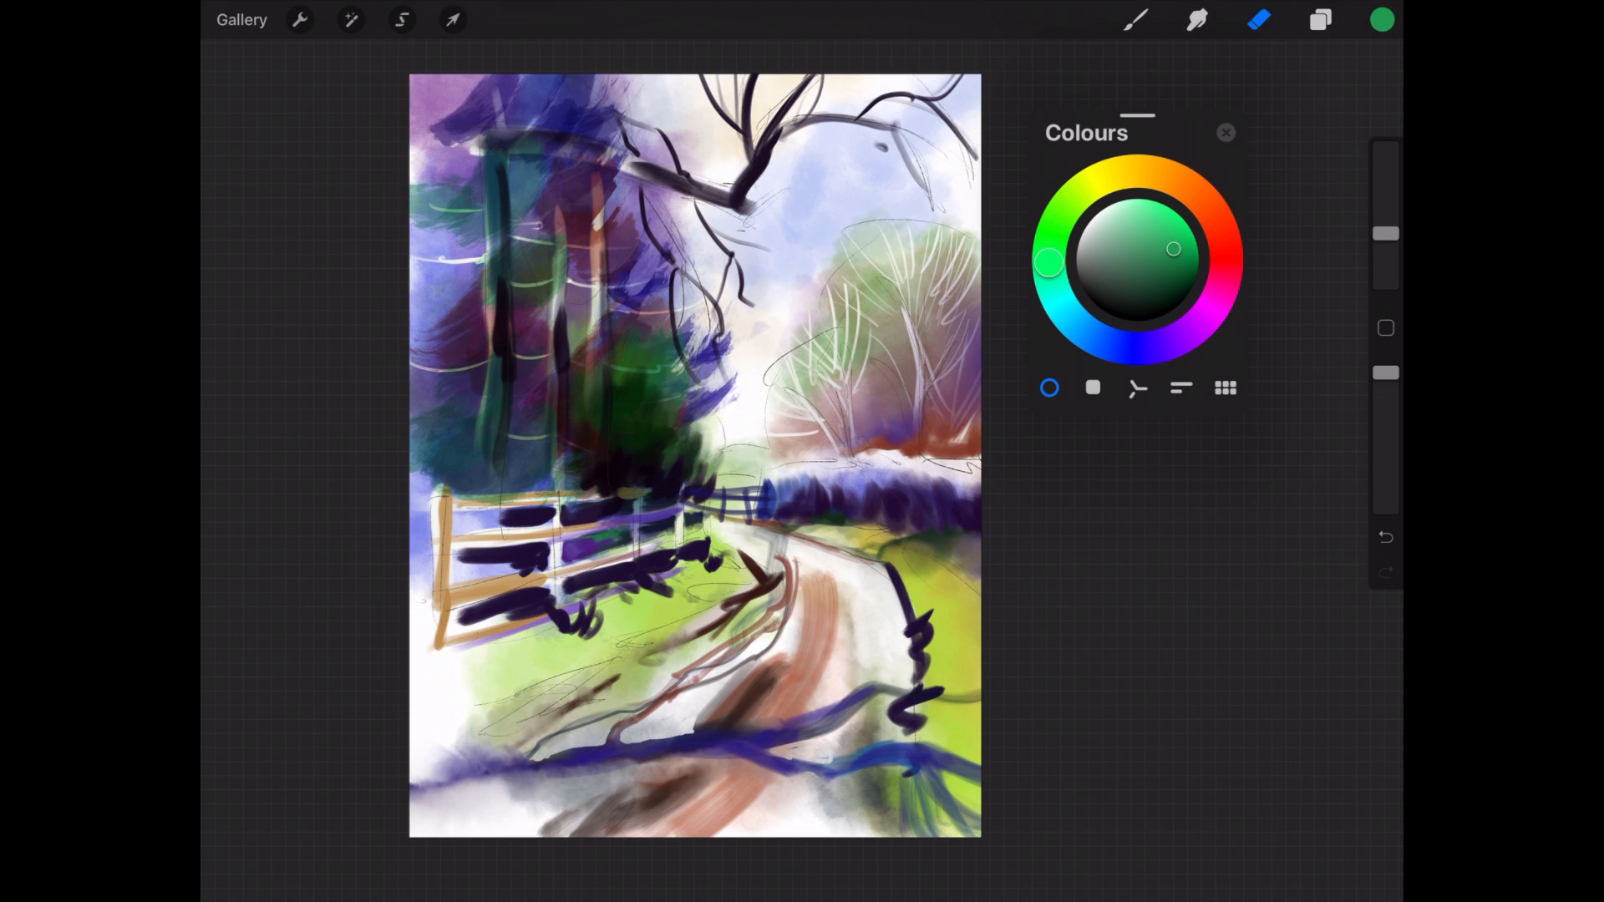
drag(591, 87, 562, 213)
mouse_move(631, 310)
mouse_down()
mouse_move(585, 388)
mouse_move(595, 455)
mouse_up()
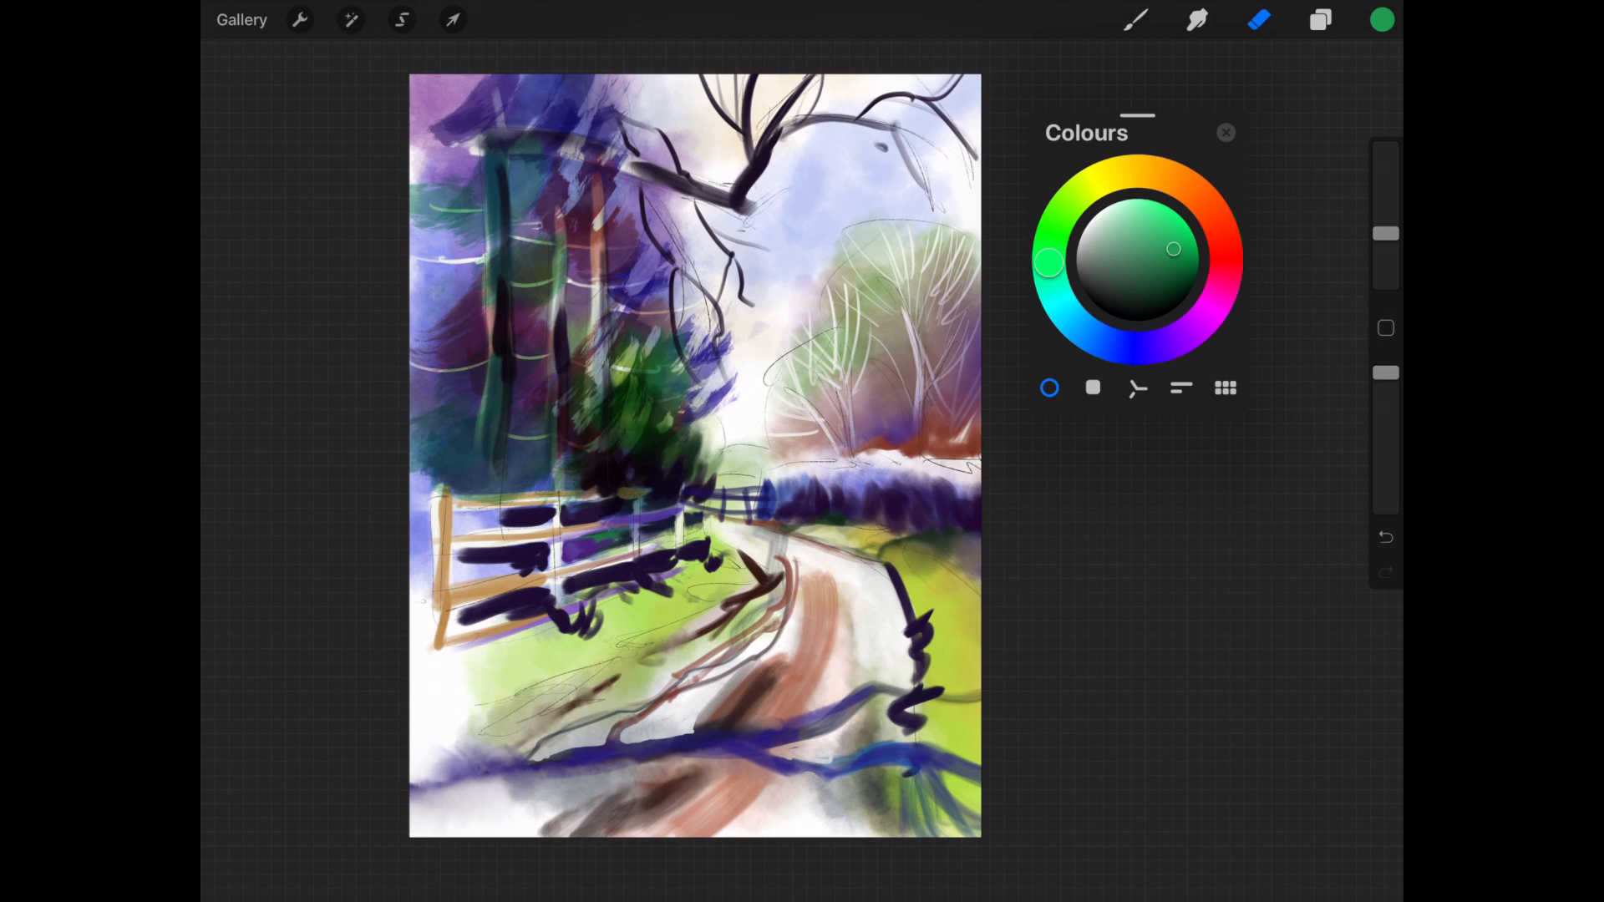
Glaze blue over the tops of the right-hand trees and orange-red over their lower parts at reduced brush opacity.
click(1136, 20)
click(1089, 333)
click(1173, 219)
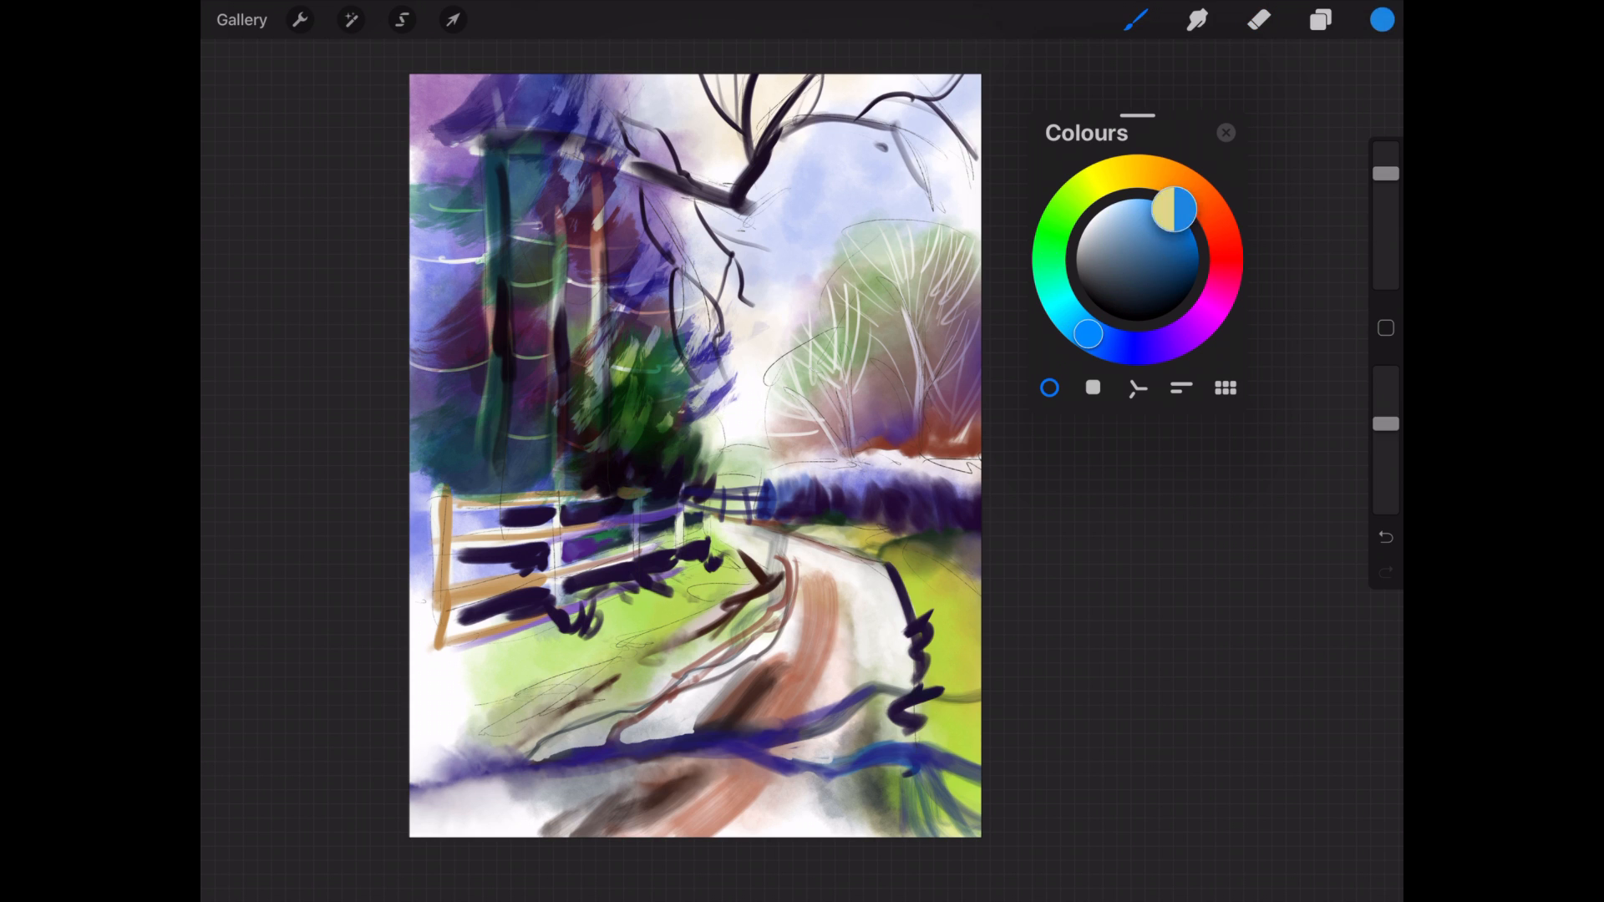
drag(1386, 422, 1386, 448)
drag(1386, 172, 1386, 168)
drag(960, 259, 789, 422)
click(1207, 205)
drag(936, 292, 786, 426)
Darken the base of the right-hand trees and the hedge with blue, and shade the right verge with near-black.
click(1125, 348)
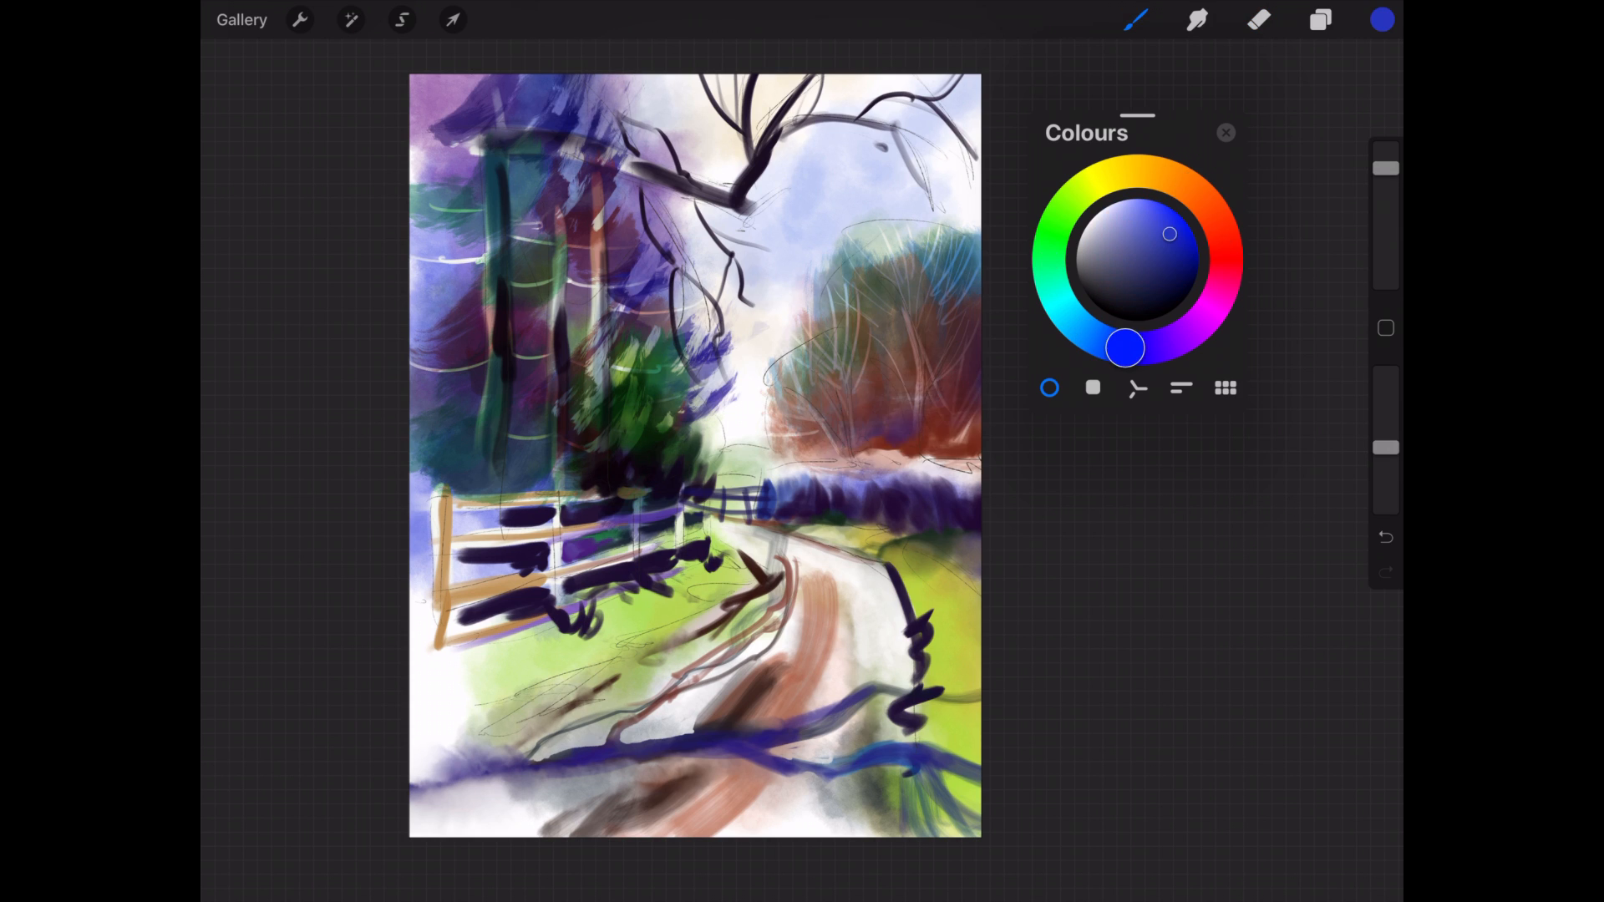
drag(961, 384, 819, 447)
mouse_move(961, 472)
mouse_down()
mouse_move(823, 501)
mouse_move(764, 472)
mouse_move(843, 510)
mouse_up()
click(1143, 296)
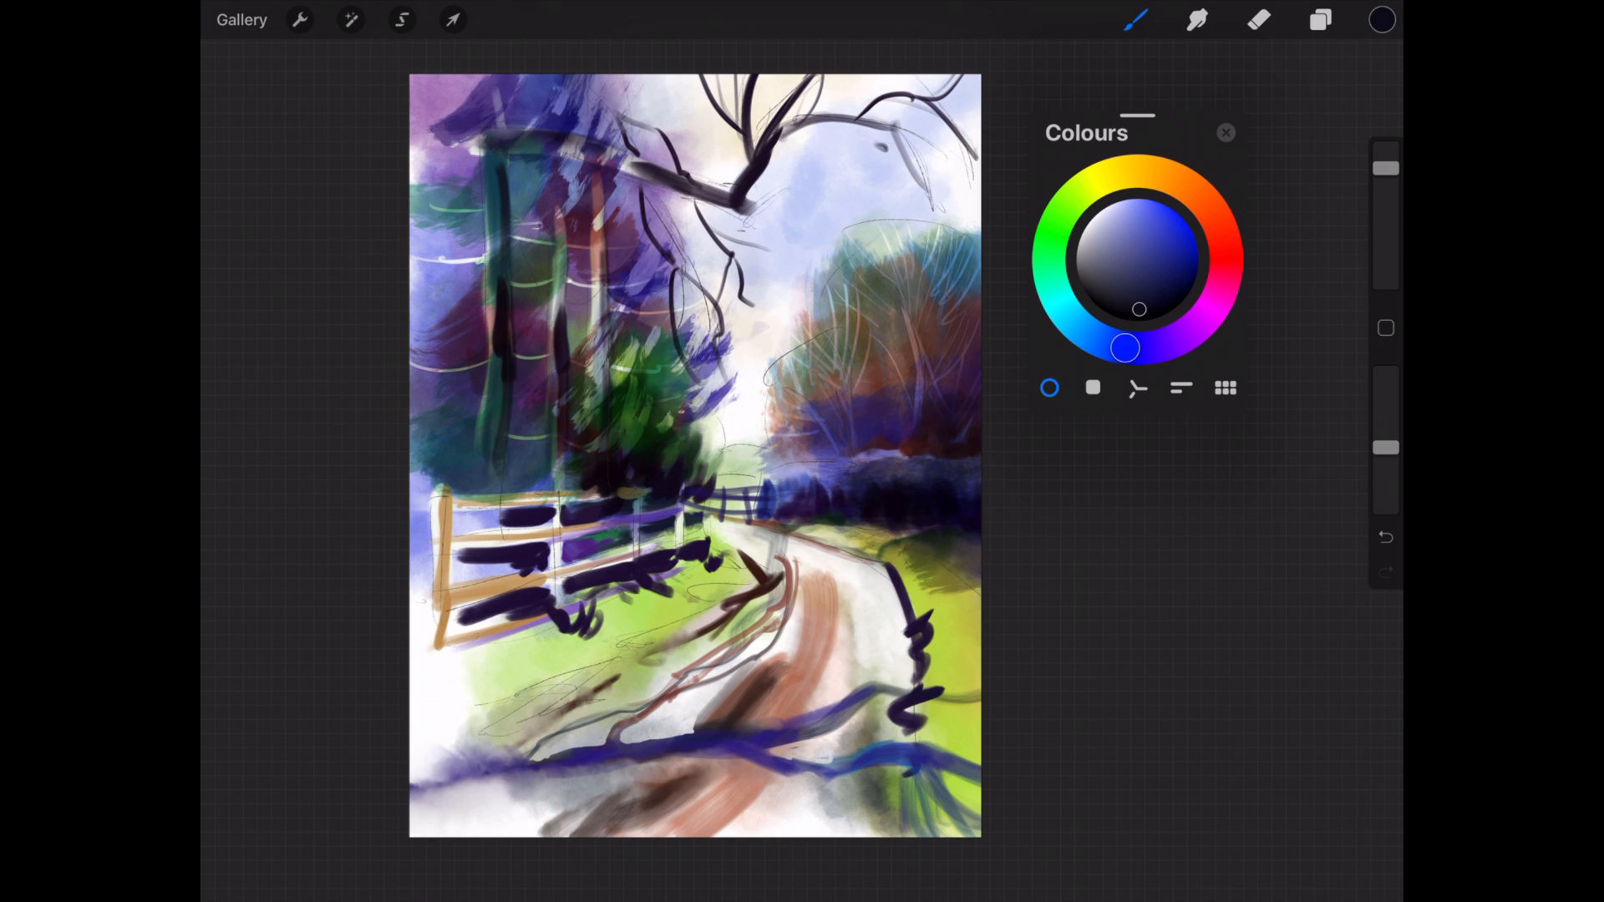
drag(970, 585, 945, 718)
Wash salmon pink over the far lane and add dark brown shading along its right edge and left verge.
click(1221, 231)
click(1160, 224)
mouse_move(861, 577)
mouse_down()
mouse_move(894, 819)
mouse_move(727, 523)
mouse_up()
click(1132, 303)
drag(873, 585, 877, 823)
drag(702, 661, 510, 752)
Tint the lower left foreground salmon and deepen the lane's left bank with dark brown strokes.
click(1160, 225)
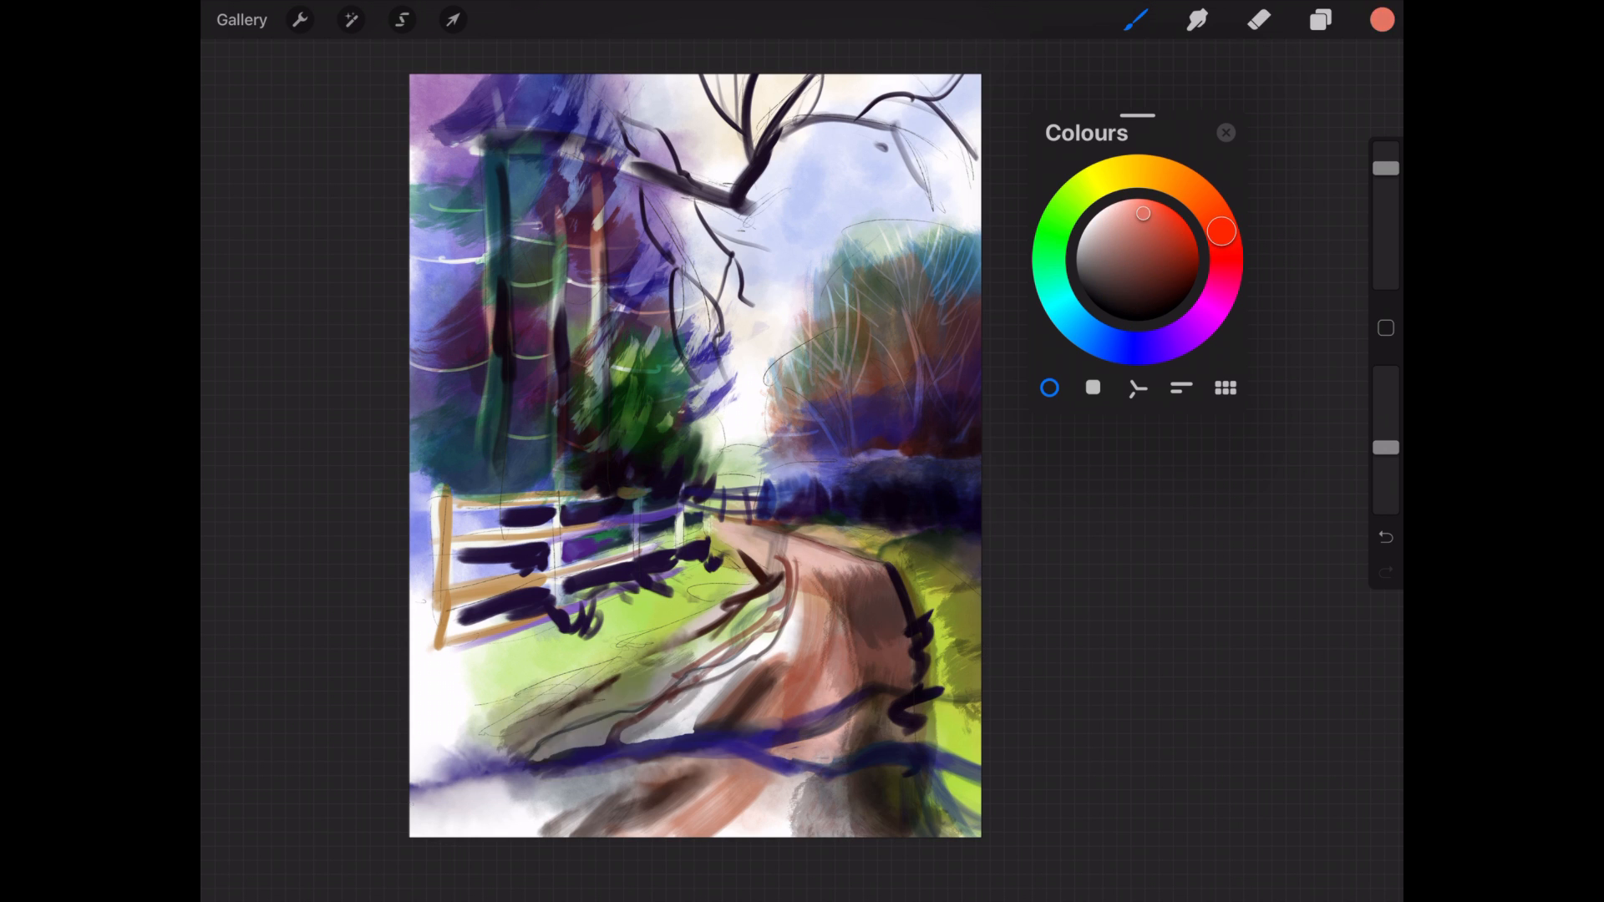
drag(618, 739, 426, 823)
click(1124, 301)
drag(710, 668, 468, 819)
Shade the lane's right side with dark blue and glaze a brighter blue over its middle stretch.
click(1105, 343)
drag(886, 643, 886, 827)
click(1179, 245)
drag(777, 605, 685, 727)
Paint reddish brown down the middle of the lane and around its far bend with a smaller brush.
click(1217, 221)
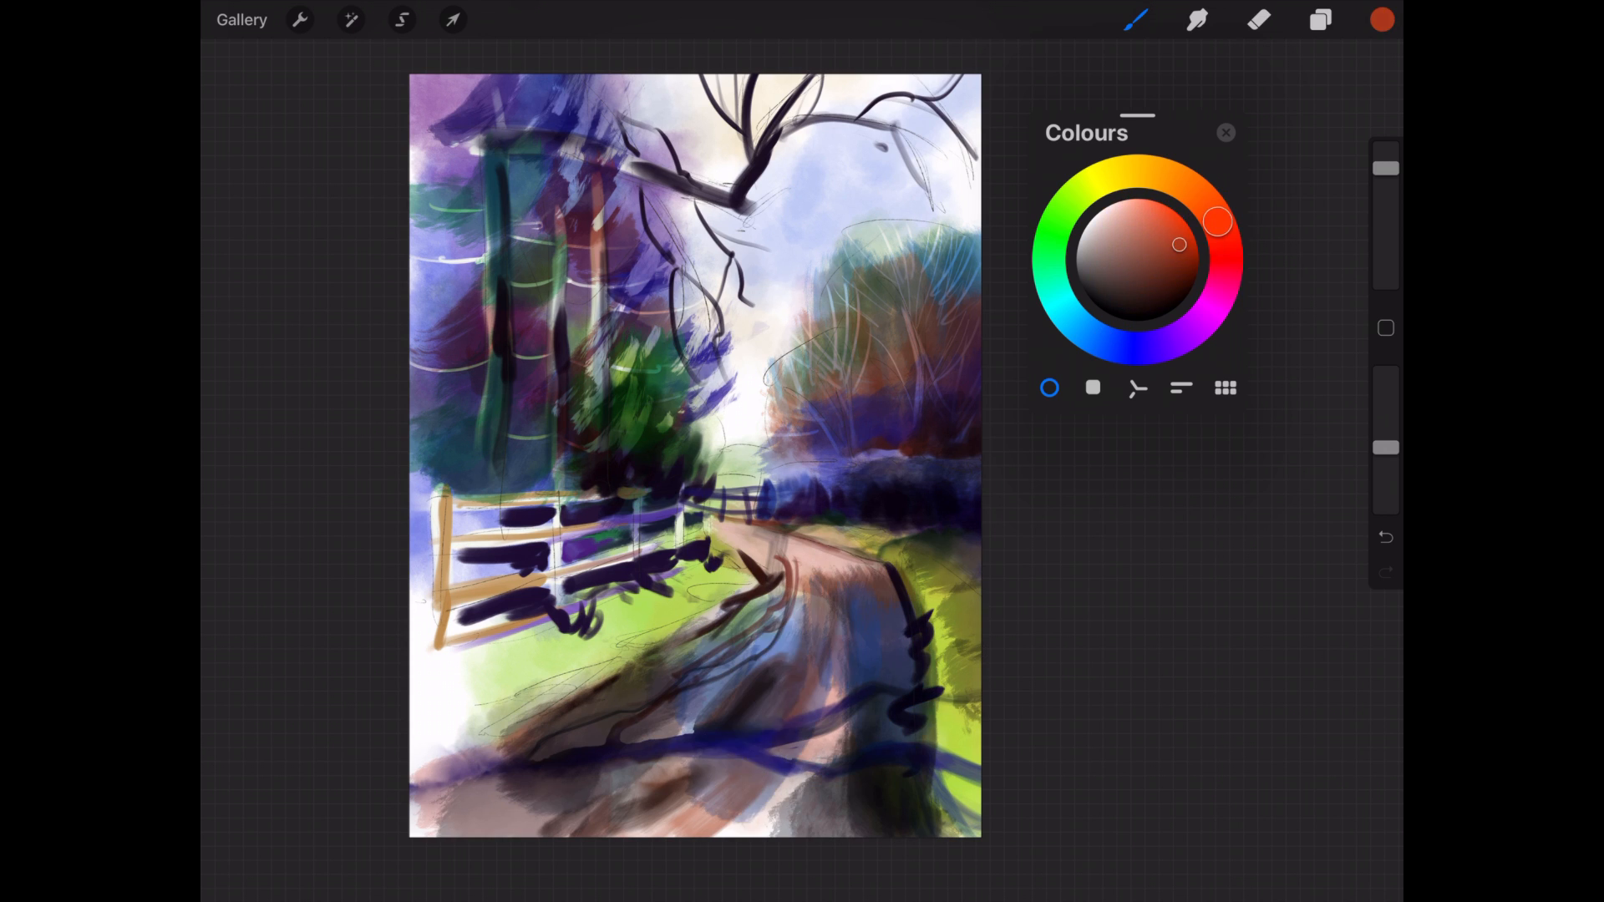
drag(827, 618, 693, 823)
drag(1386, 168, 1385, 215)
drag(881, 577, 710, 525)
Highlight the right edge of the lane's bend in near-white pink with a small brush at higher opacity.
click(1111, 220)
drag(1385, 215, 1386, 235)
drag(1386, 448, 1385, 394)
drag(1385, 234, 1385, 243)
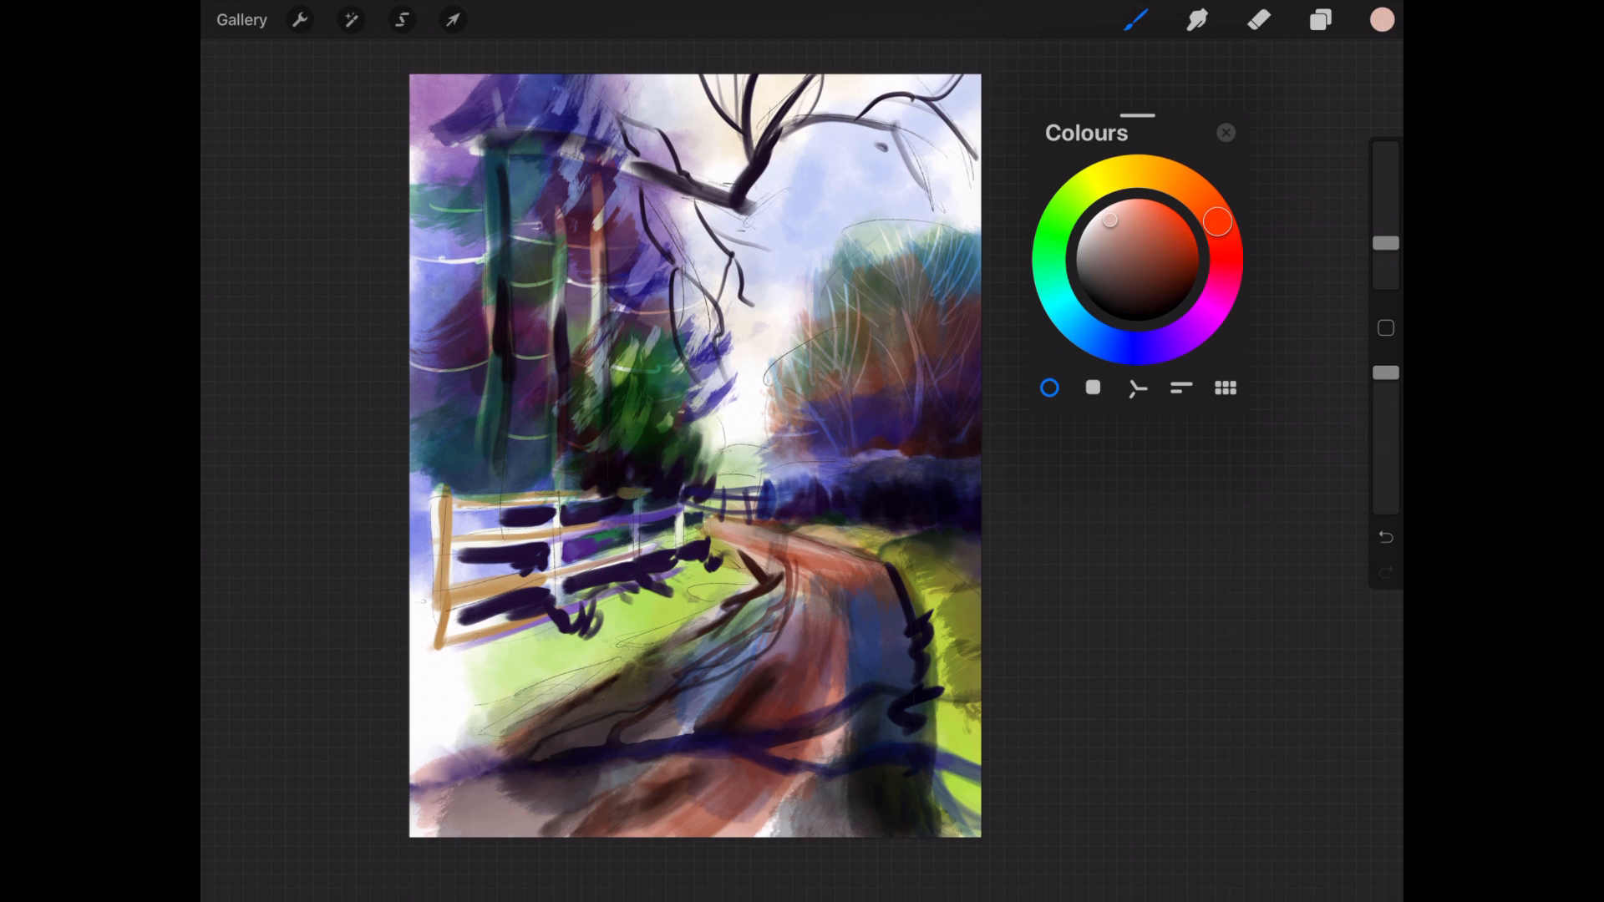
click(1102, 211)
mouse_move(710, 520)
mouse_down()
mouse_move(873, 559)
mouse_move(906, 629)
mouse_up()
Lighten the lane's left track, right side and lower foreground with near-white pink strokes using a larger brush.
drag(1385, 243, 1386, 191)
drag(1385, 395, 1385, 391)
drag(789, 605, 547, 798)
drag(581, 727, 427, 831)
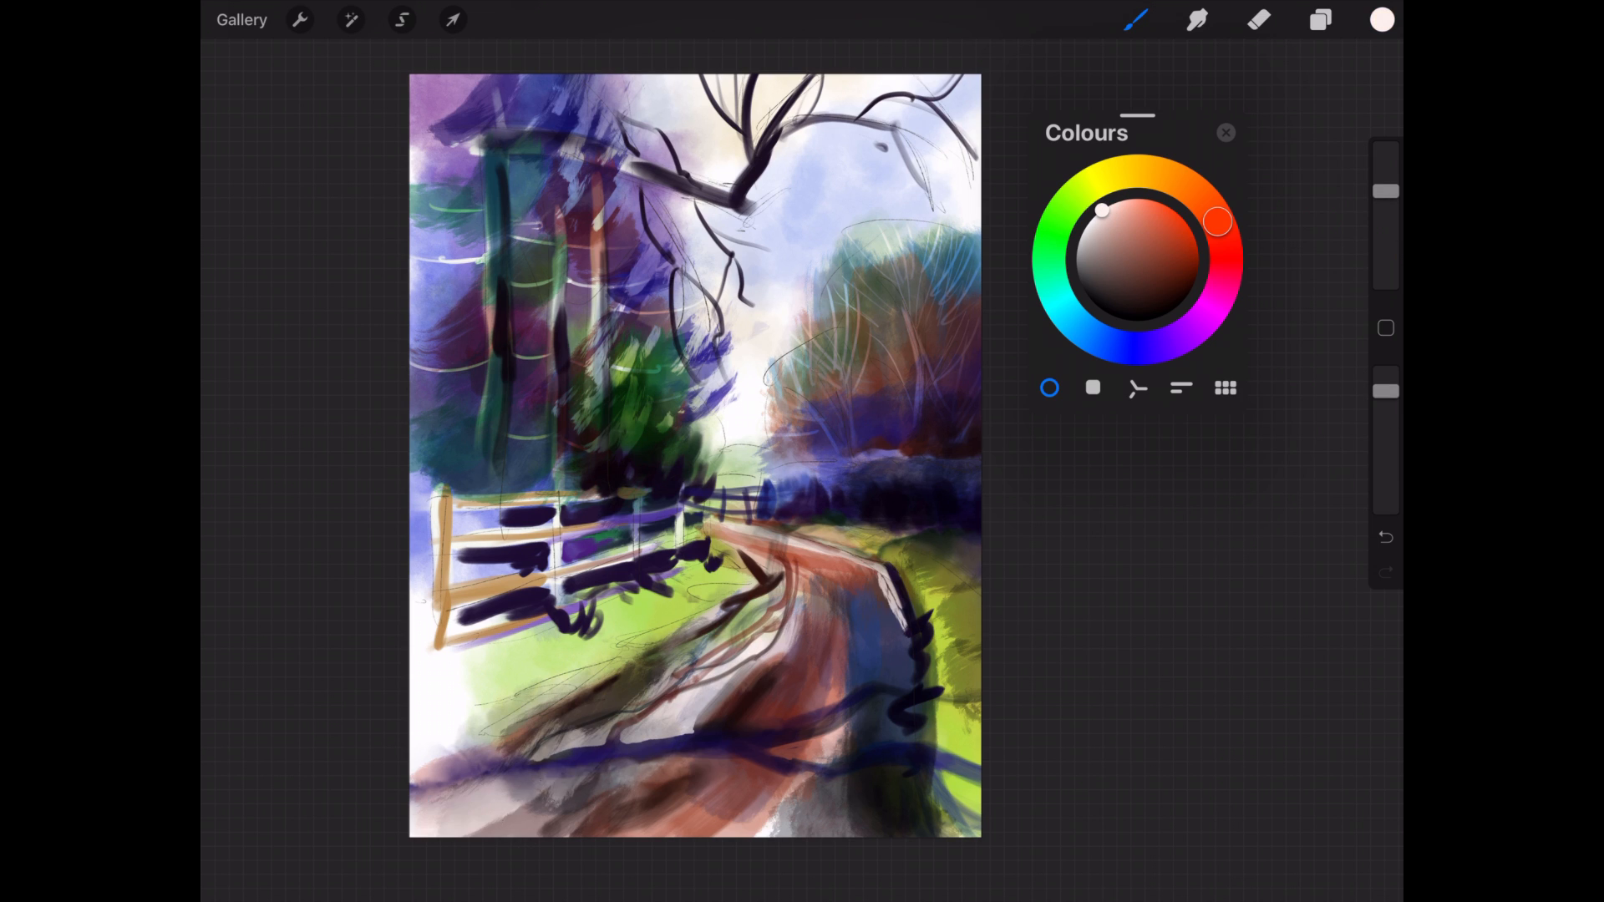
drag(606, 769, 505, 831)
drag(873, 572, 919, 789)
drag(885, 772, 710, 827)
Paint a pale trunk through the middle of the right-hand trees with a small brush, undoing unwanted strokes.
drag(1385, 192, 1385, 260)
drag(905, 292, 914, 439)
drag(1385, 261, 1385, 240)
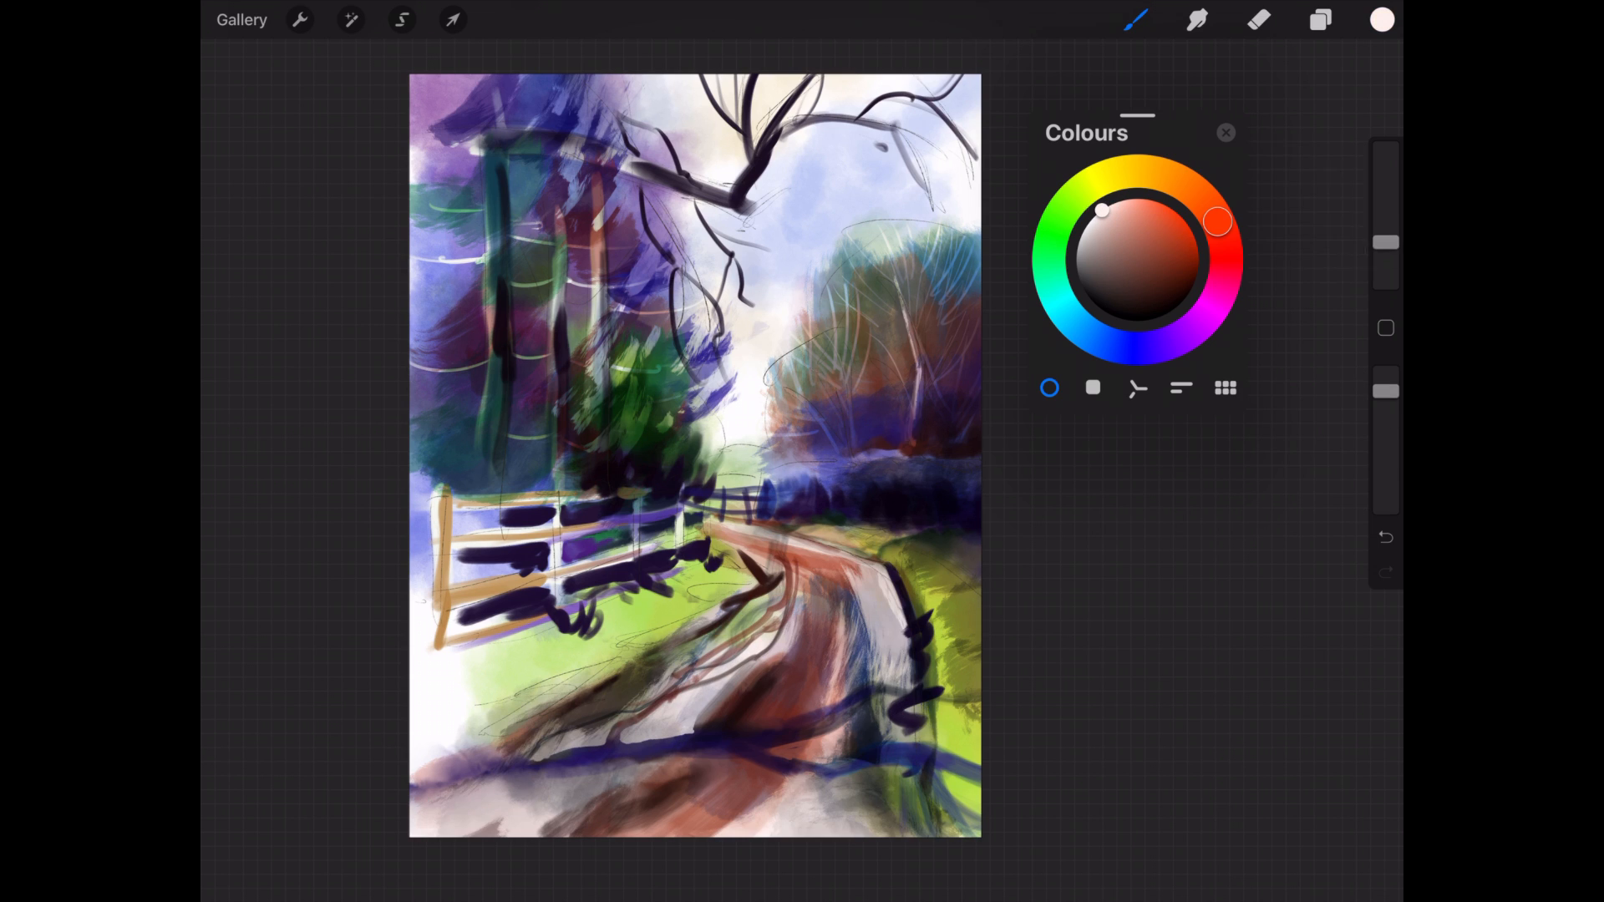
drag(911, 249, 919, 343)
key(ctrl+z)
drag(1386, 241, 1386, 246)
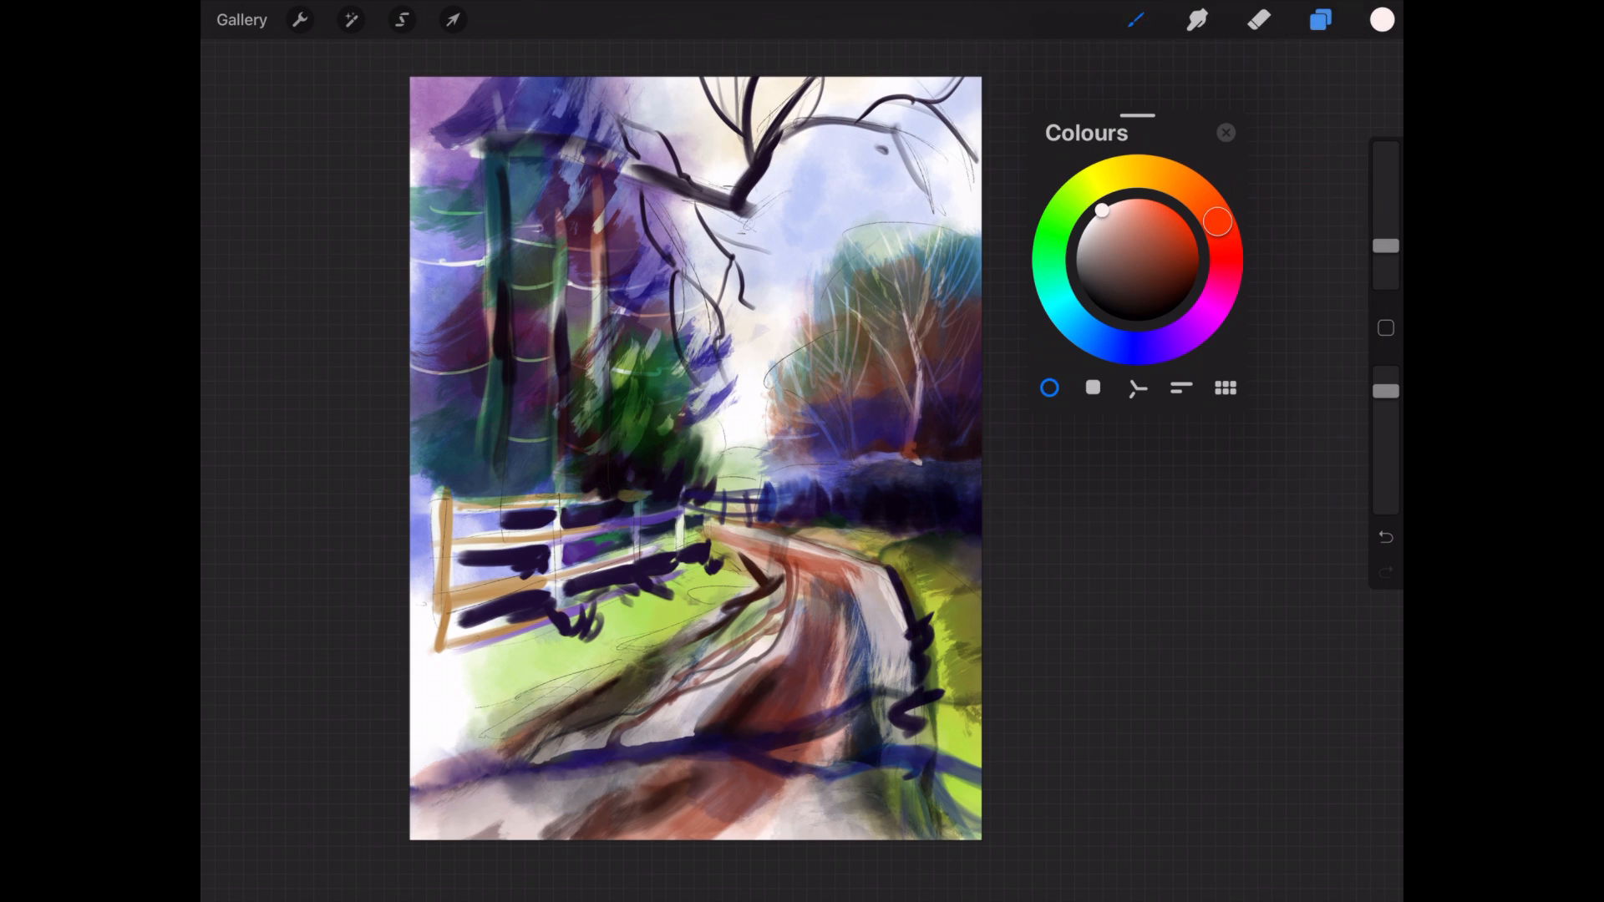
drag(915, 271, 918, 449)
key(ctrl+z)
key(ctrl+z)
Retry the pale trunk near the canvas's right edge with adjusted brush size and opacity, then add a branch beside it.
drag(1386, 391, 1385, 446)
drag(1385, 245, 1386, 252)
drag(957, 326, 945, 457)
key(ctrl+z)
drag(1385, 251, 1386, 222)
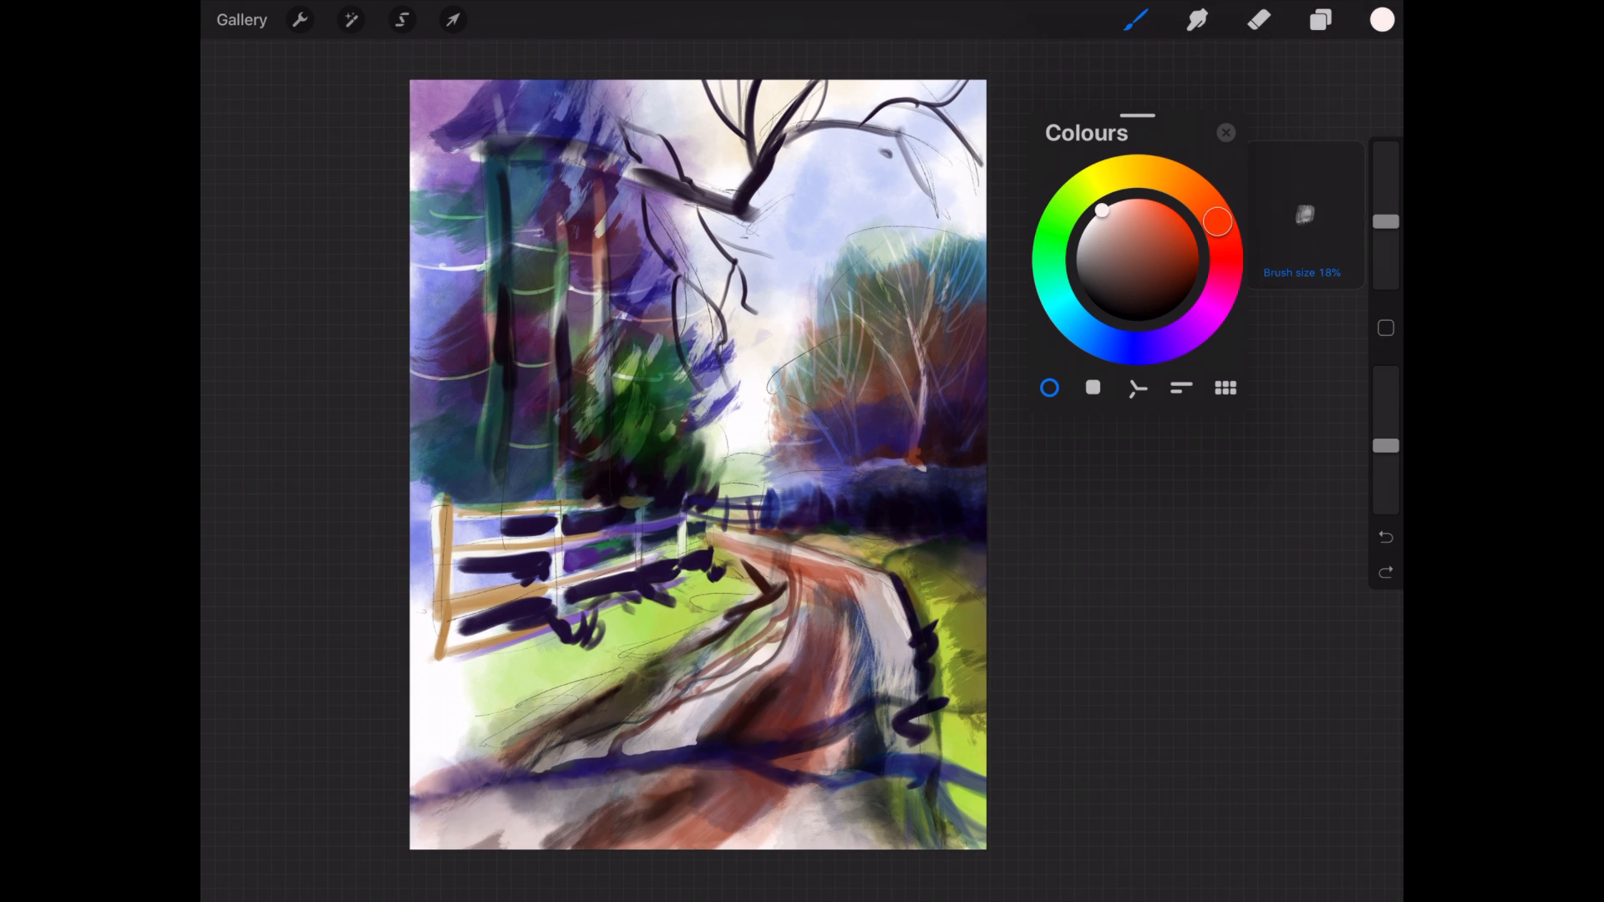
drag(1386, 445, 1385, 401)
drag(1385, 221, 1385, 248)
drag(958, 336, 945, 456)
drag(1385, 401, 1386, 385)
key(ctrl+z)
drag(966, 322, 943, 464)
drag(984, 344, 954, 397)
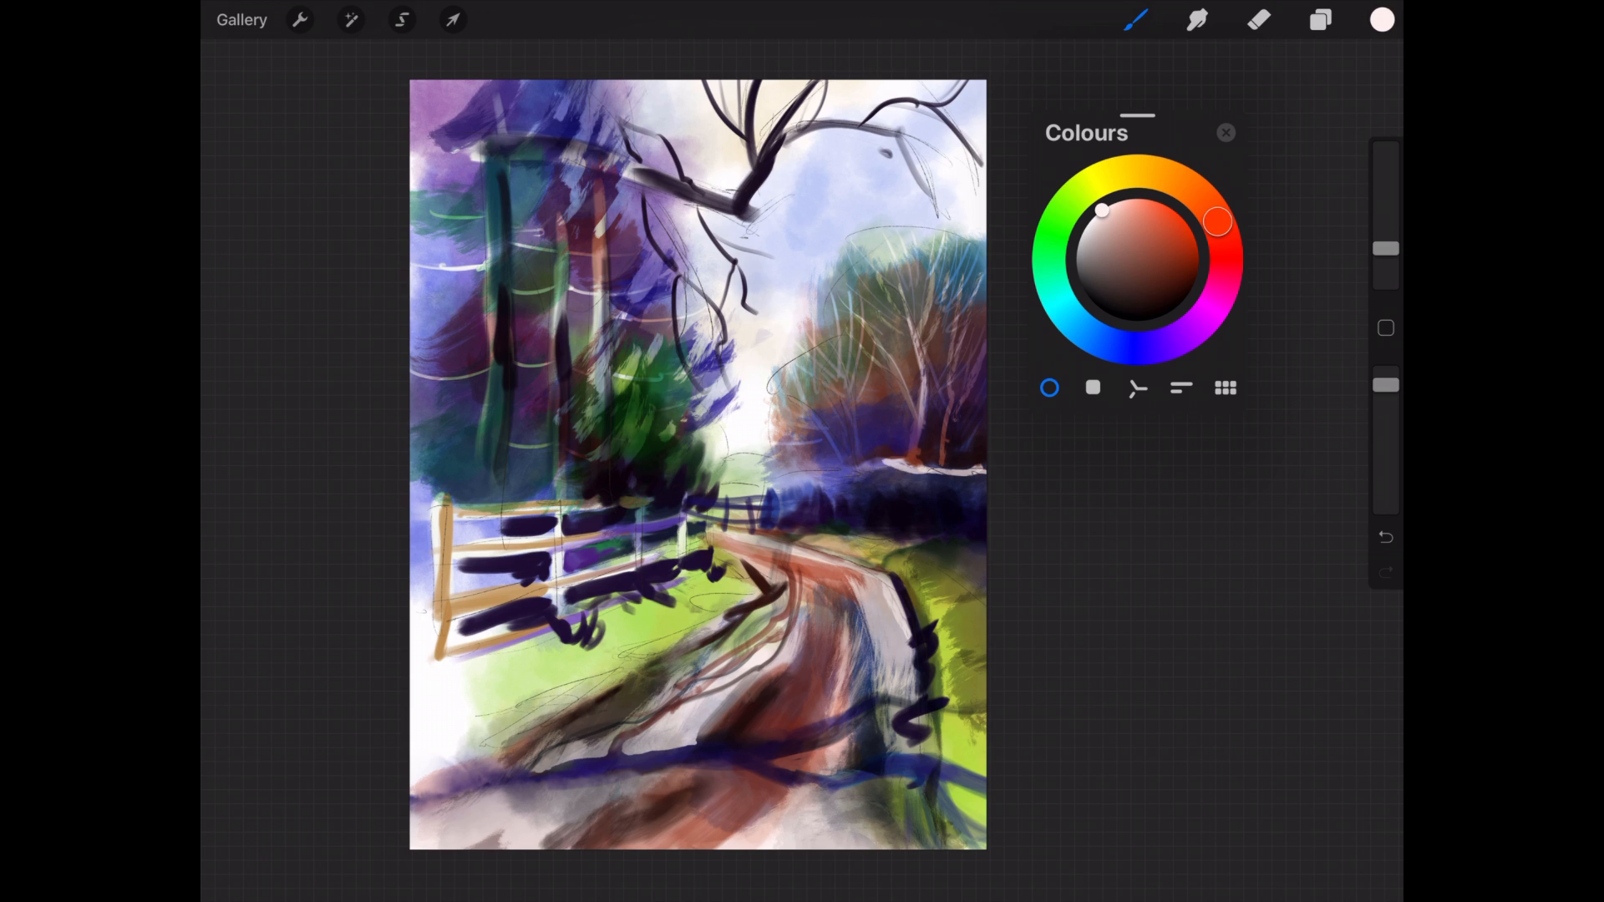
Draw near-black violet twigs on the left edge of the right-hand trees with a fine brush, undoing the last one.
click(1150, 349)
click(1158, 303)
drag(1385, 248, 1386, 255)
drag(1385, 385, 1385, 373)
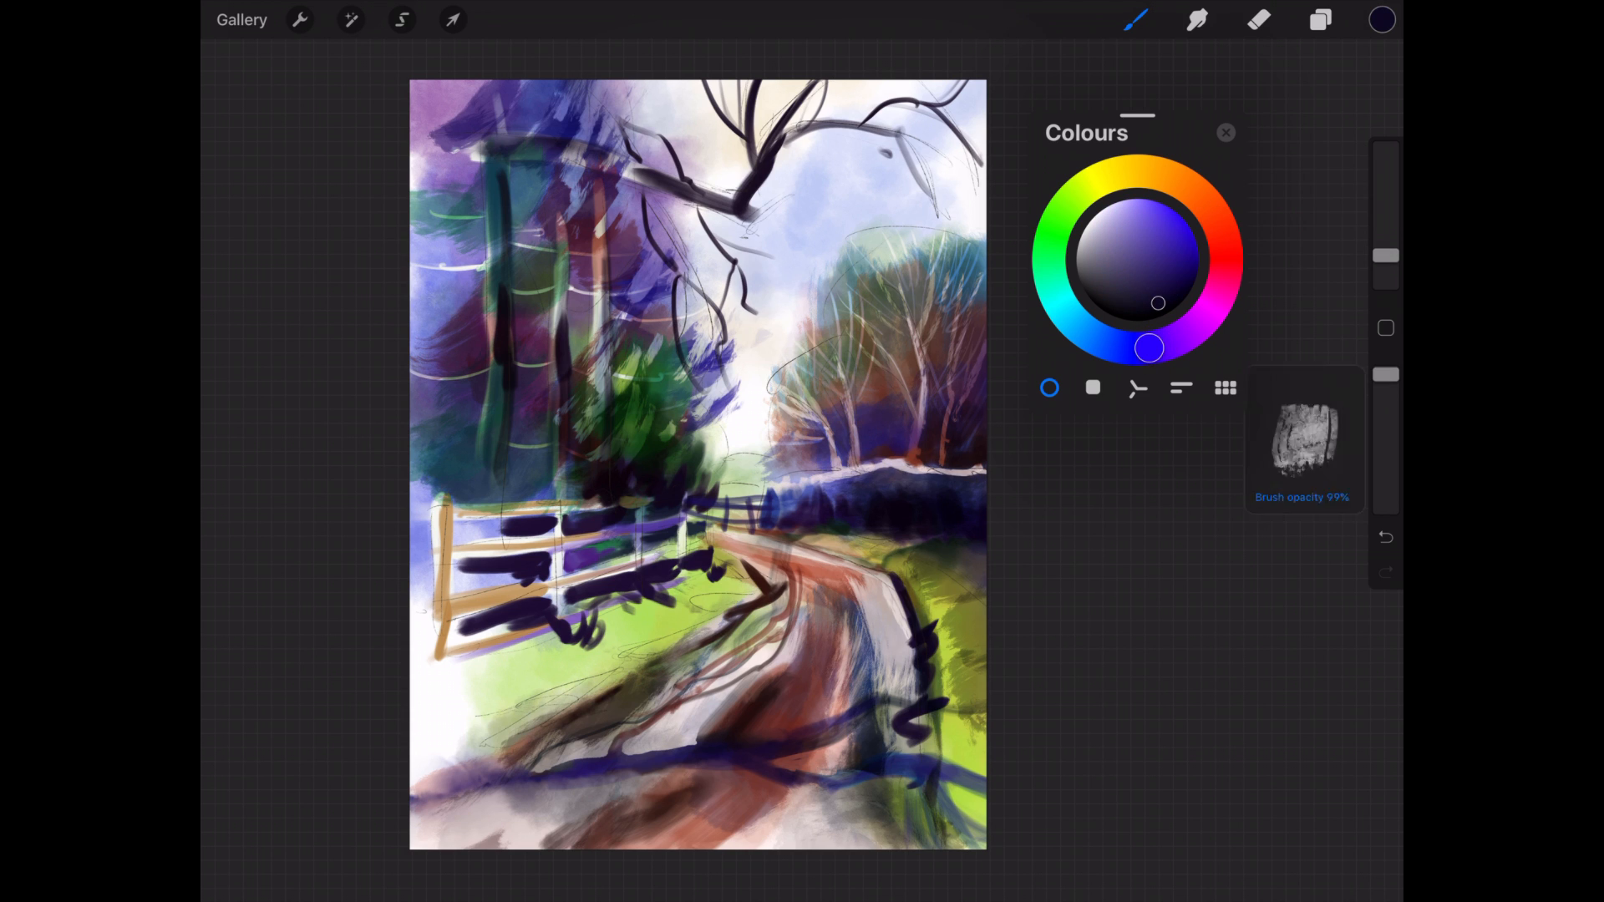
drag(806, 314, 844, 370)
drag(780, 363, 823, 387)
key(ctrl+z)
drag(1385, 255, 1385, 219)
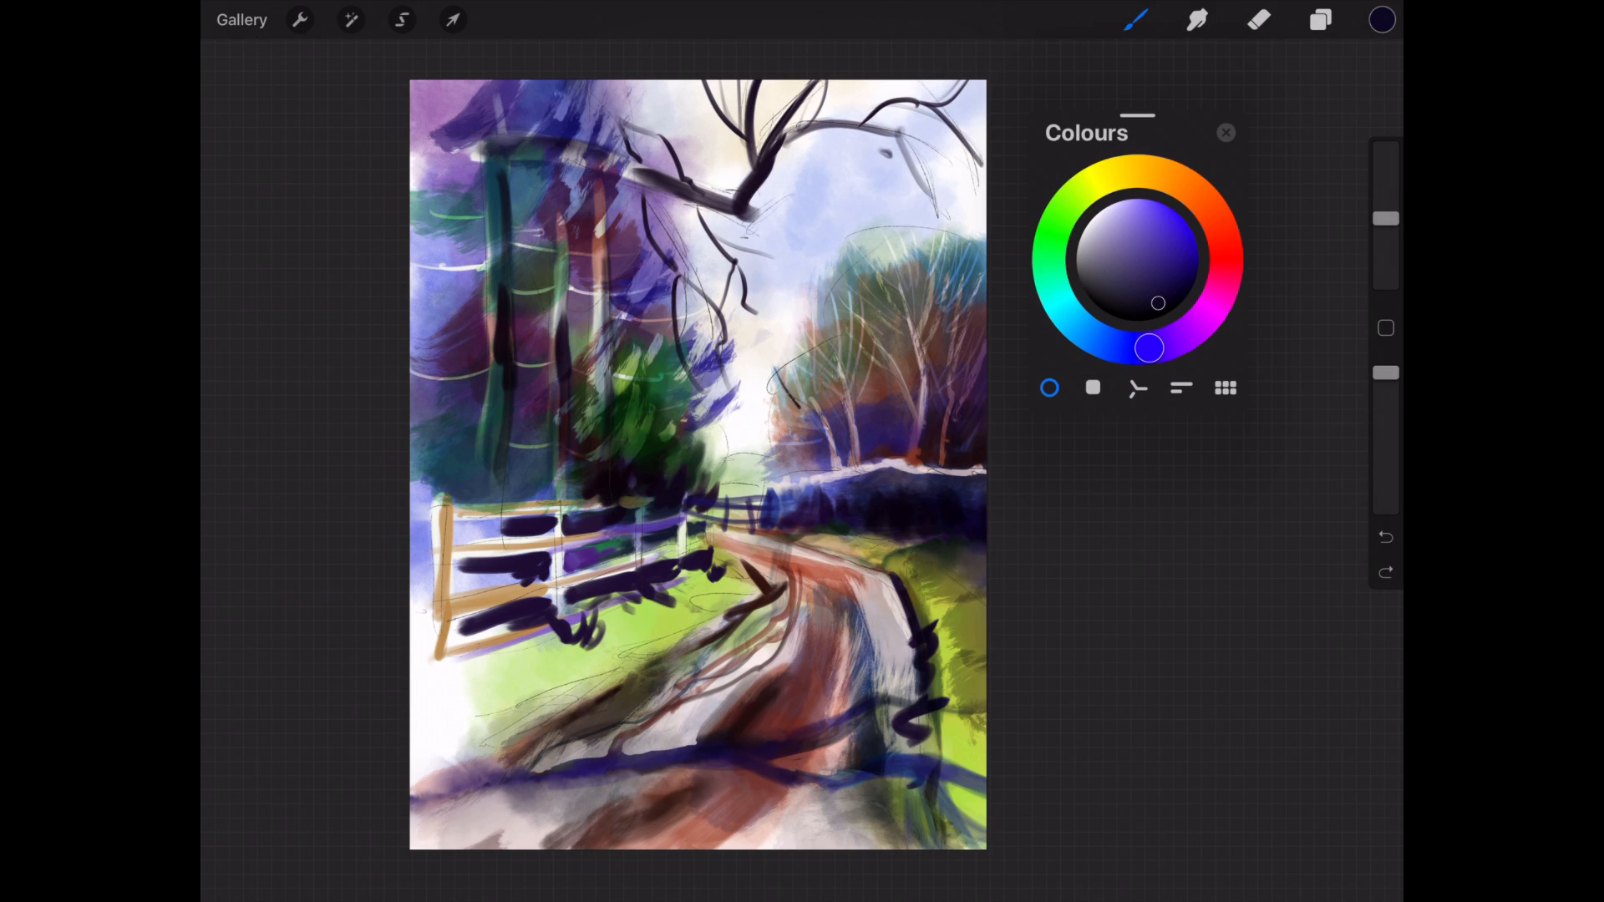
Draw near-black branches throughout the right-hand trees and a dark line along the far right edge of the lane.
drag(874, 249, 851, 411)
drag(910, 240, 850, 420)
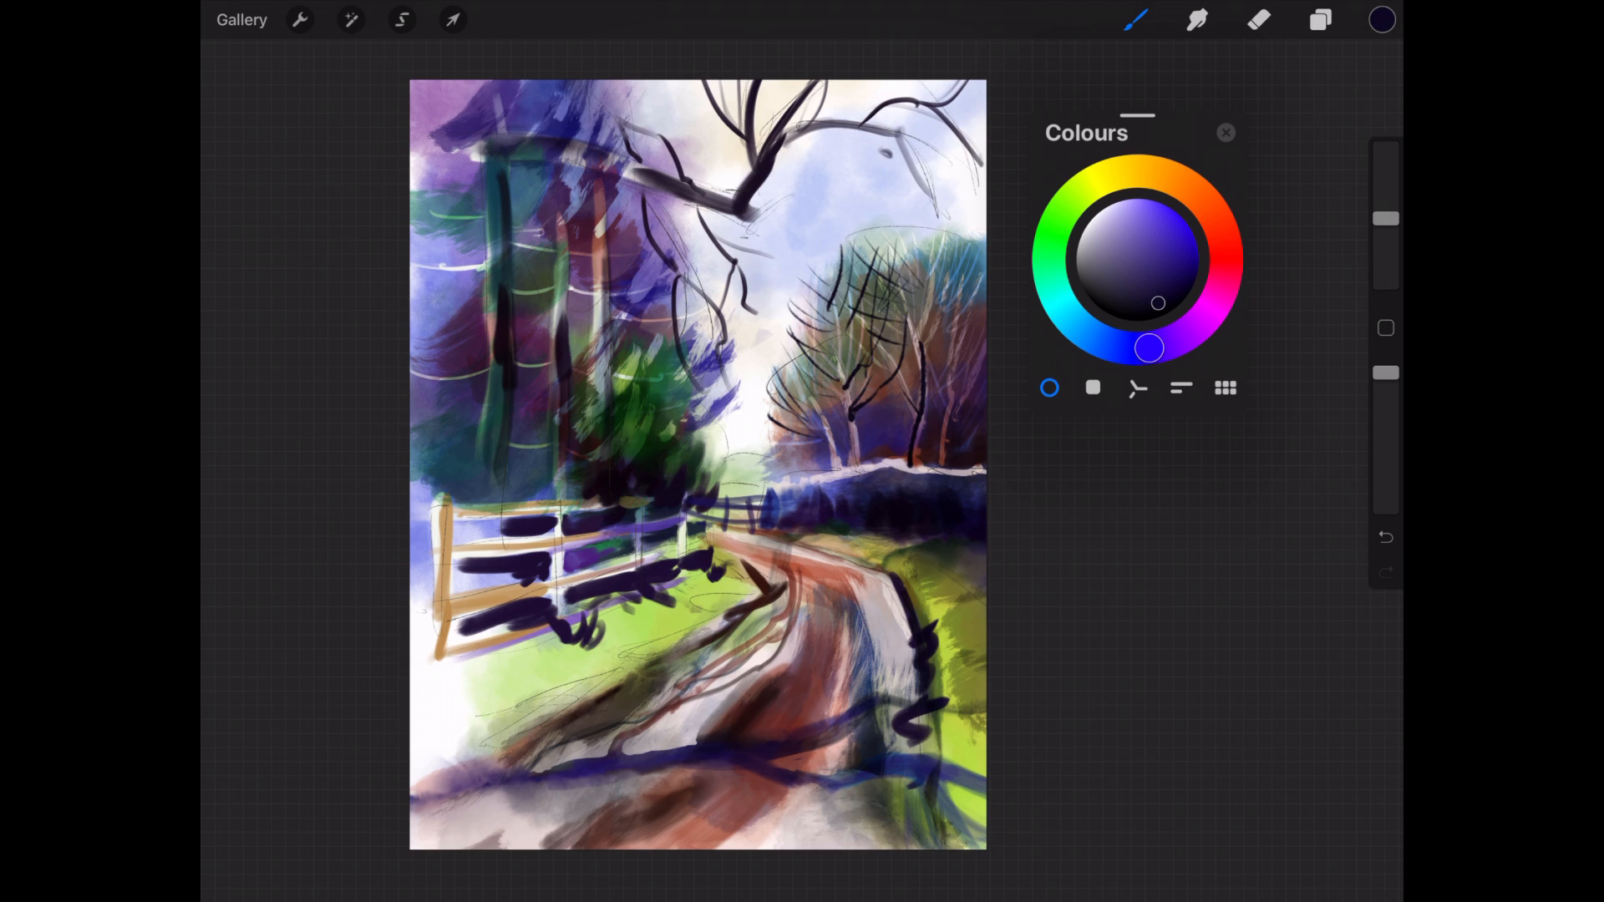
drag(901, 232, 934, 284)
click(1197, 19)
mouse_move(907, 303)
mouse_down()
mouse_move(892, 378)
mouse_move(853, 413)
mouse_up()
drag(921, 341, 913, 438)
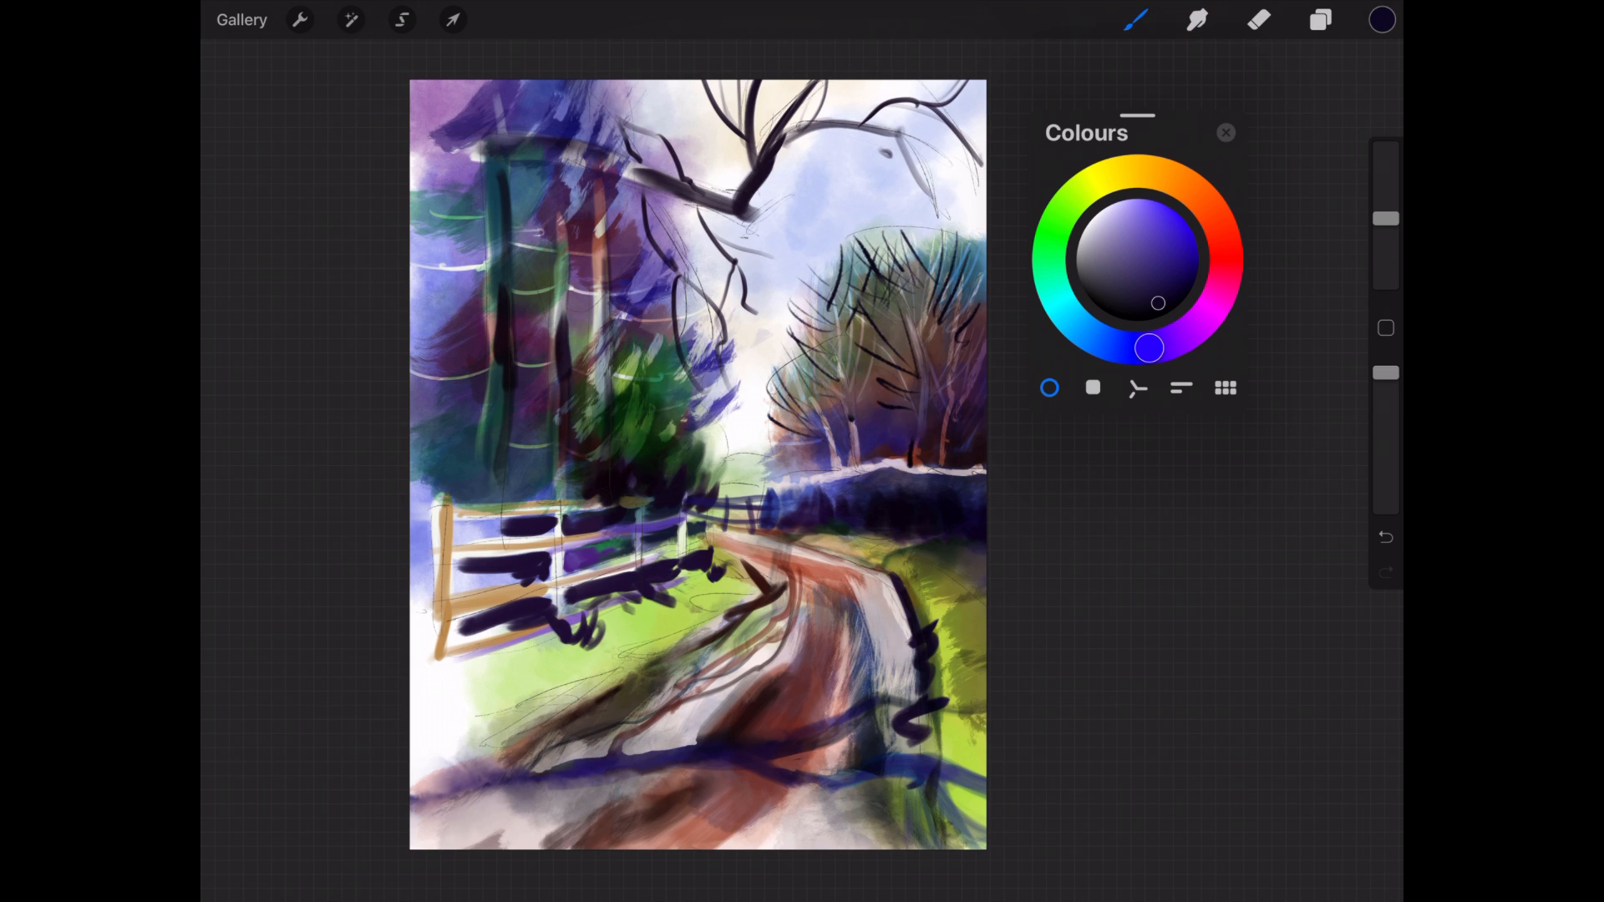
drag(898, 542, 838, 561)
drag(765, 537, 893, 576)
Paint pale yellow-green on the left verge beside the lane's bend and along the far right verge.
click(1069, 209)
click(1091, 184)
click(1122, 217)
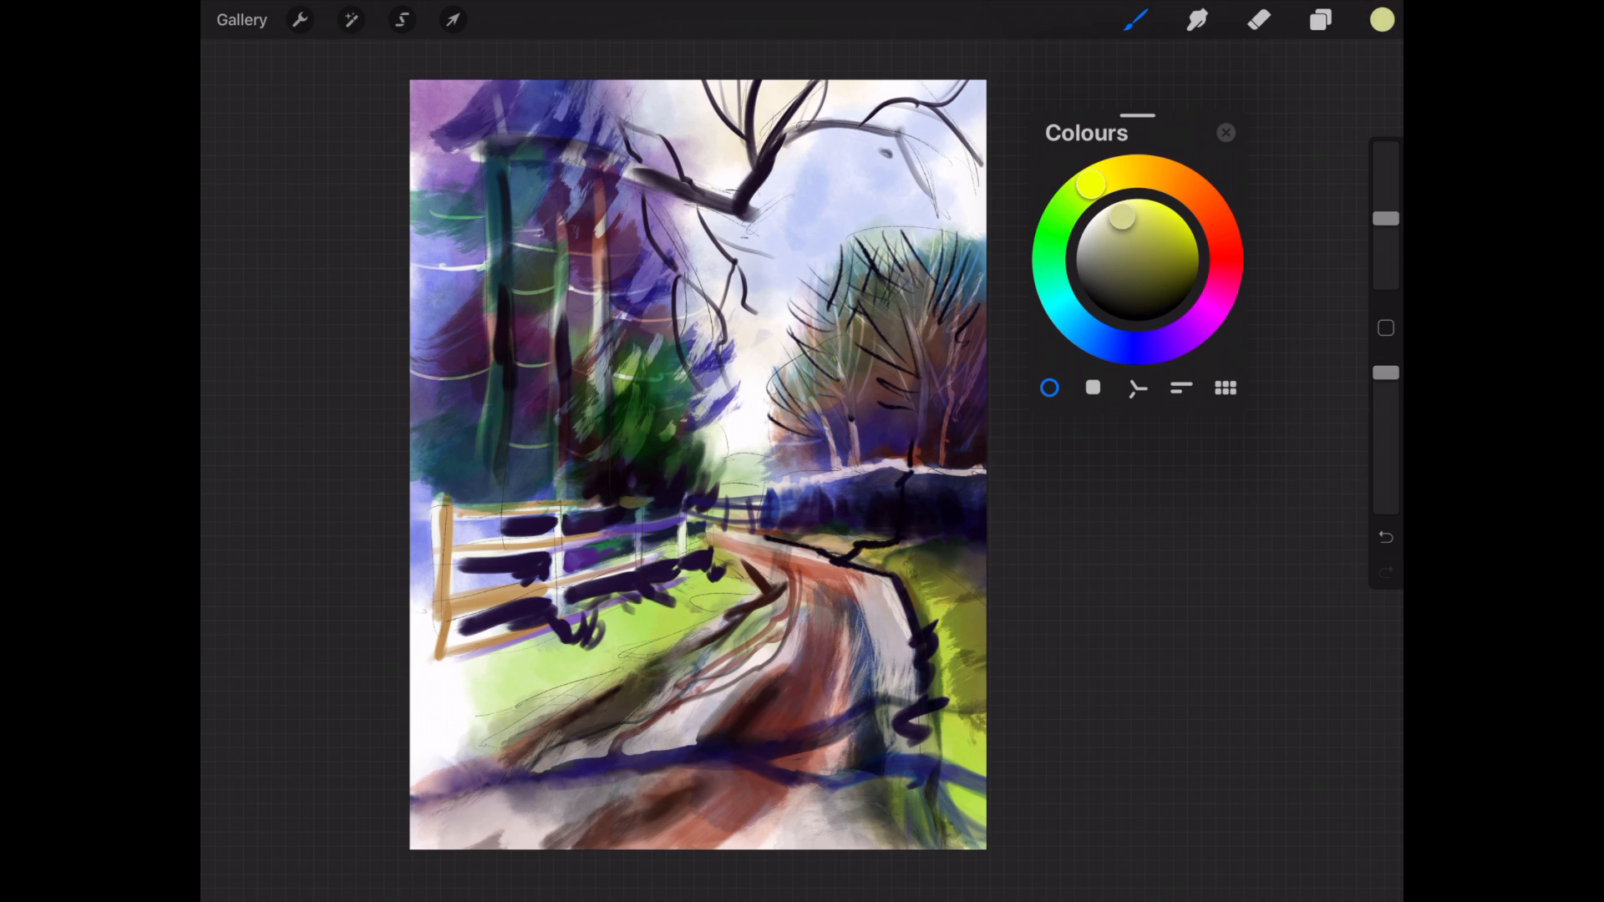
click(1135, 19)
click(1320, 19)
drag(728, 555, 773, 590)
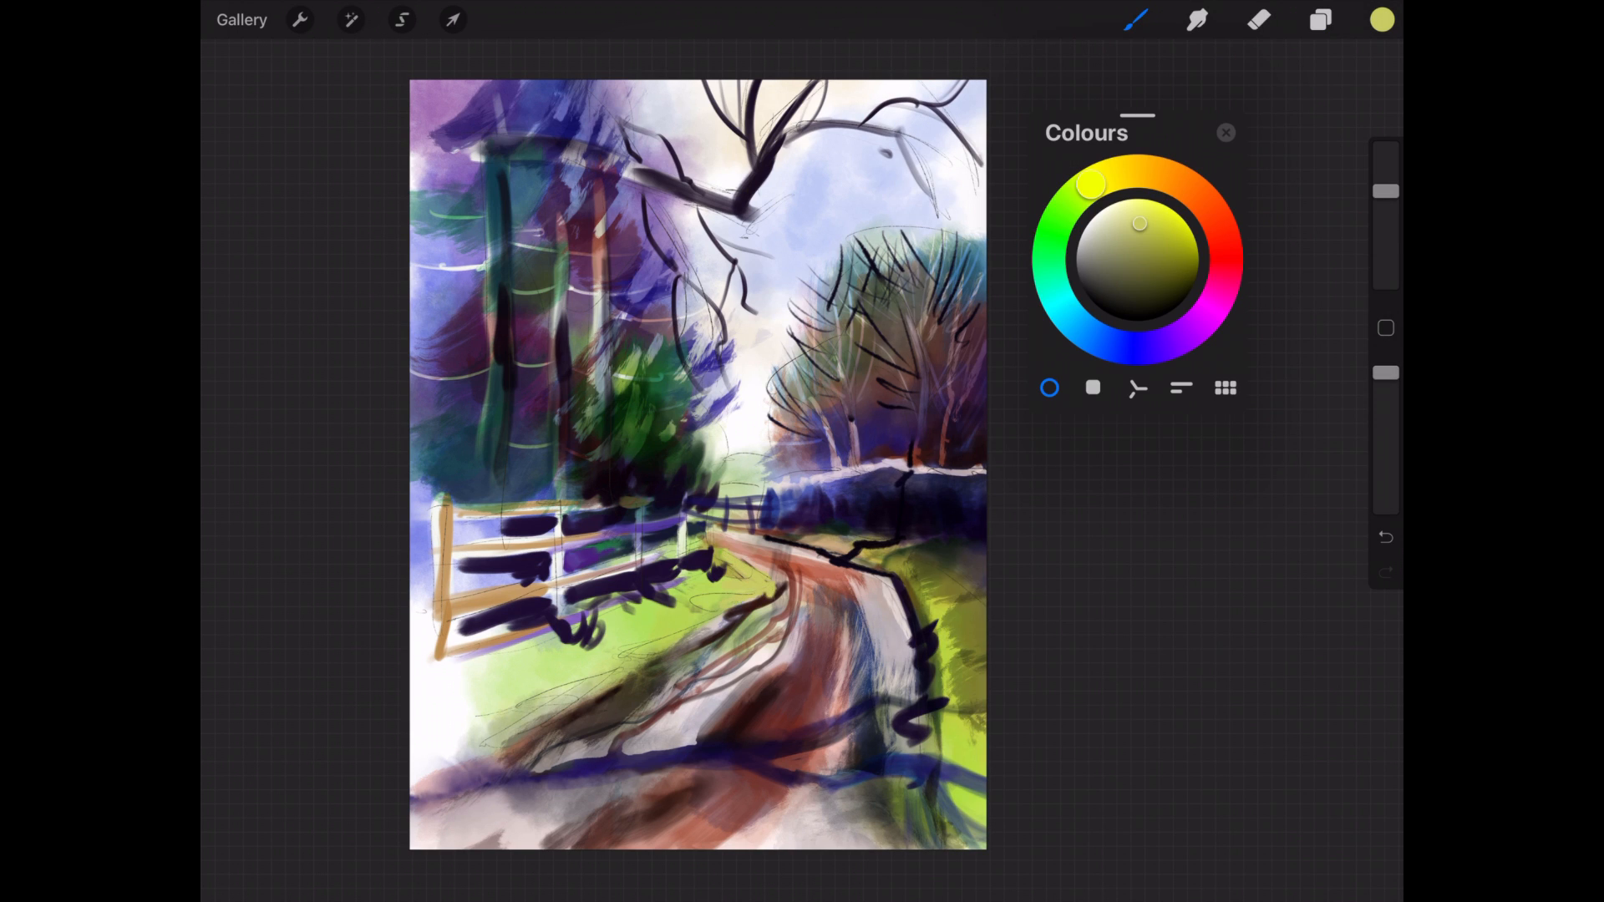
drag(854, 547, 956, 551)
drag(948, 551, 901, 573)
Add brighter green strokes along the right verge and undo the most recent ones.
click(1180, 234)
click(1078, 194)
drag(767, 535, 942, 560)
drag(800, 539, 832, 550)
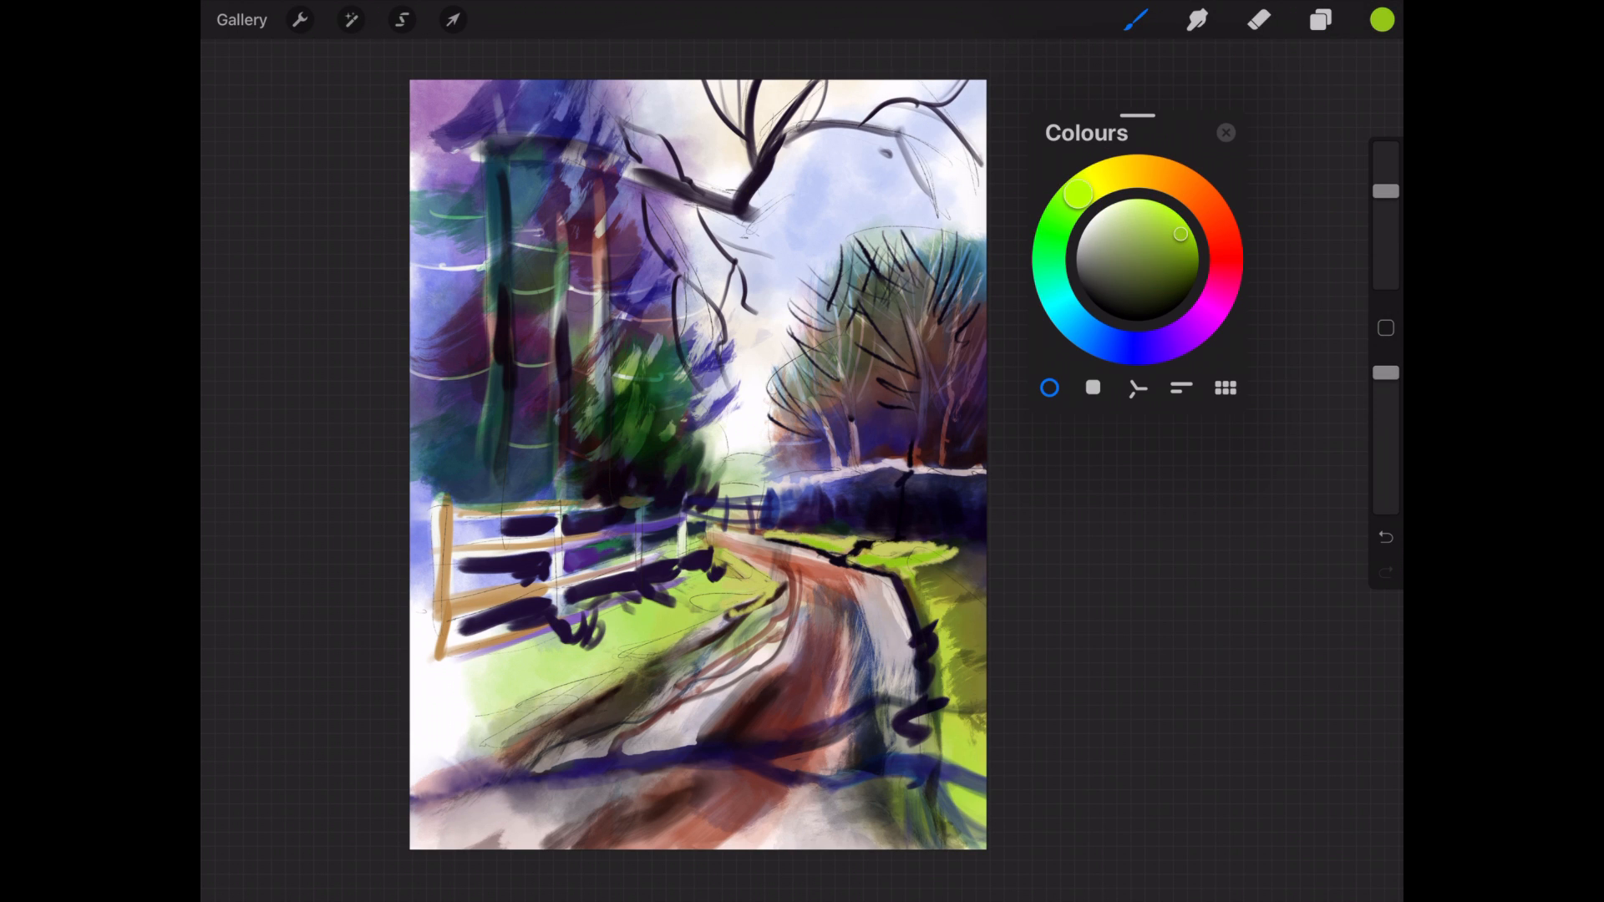
key(ctrl+z)
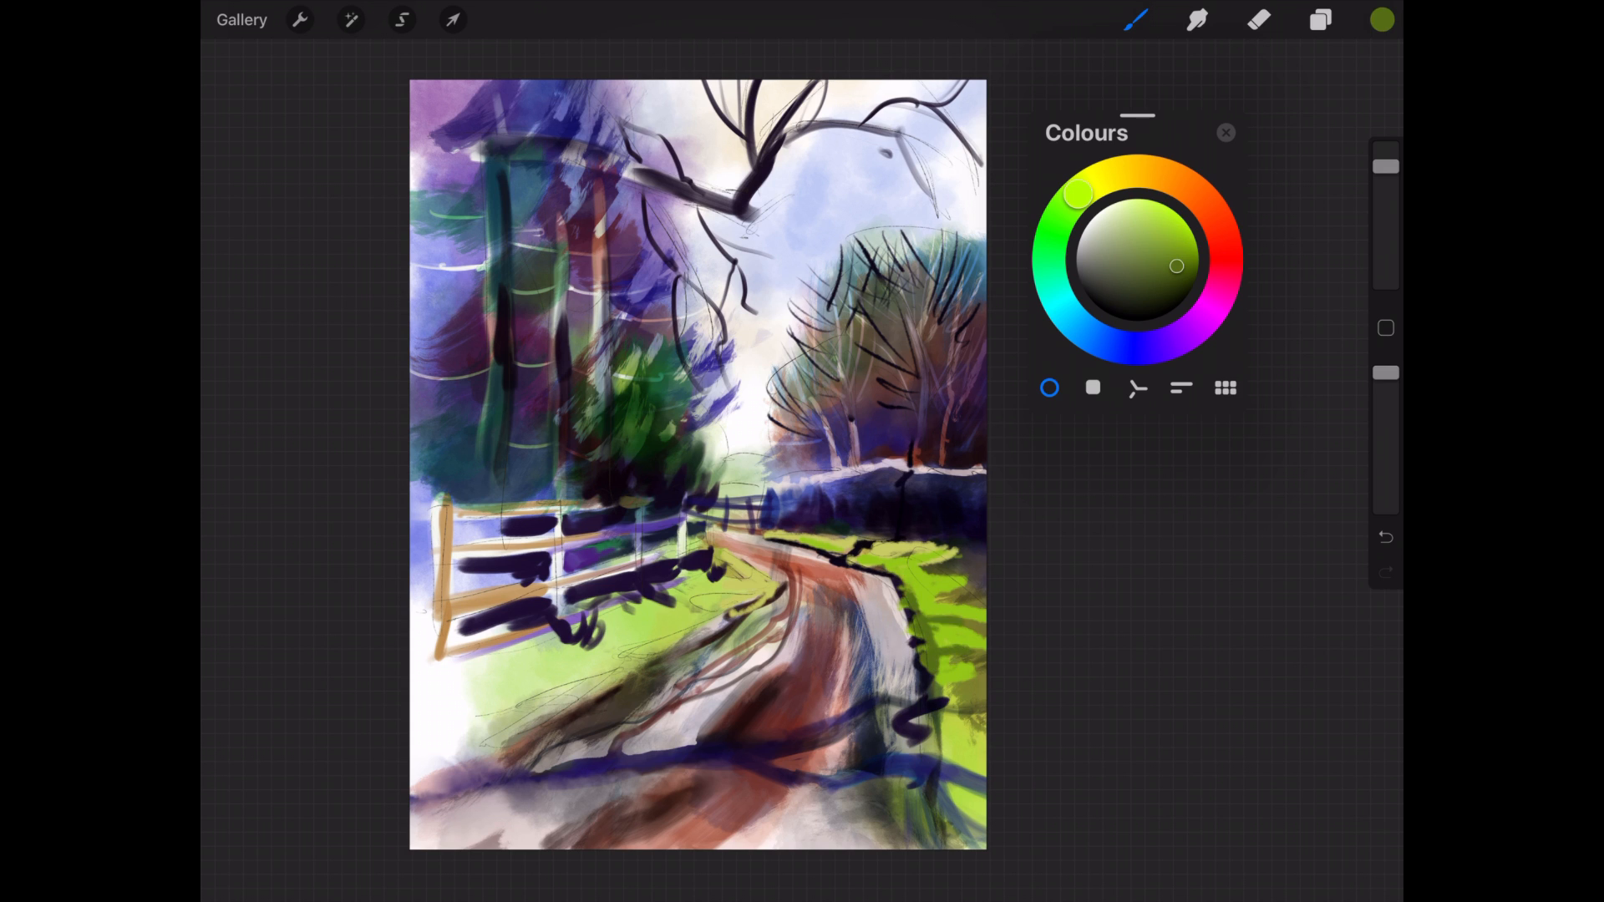
key(ctrl+z)
Switch to the SEA-Flat brush dry 01 and paint bright yellow-green and lime strokes over the right verge.
click(1086, 186)
click(1135, 19)
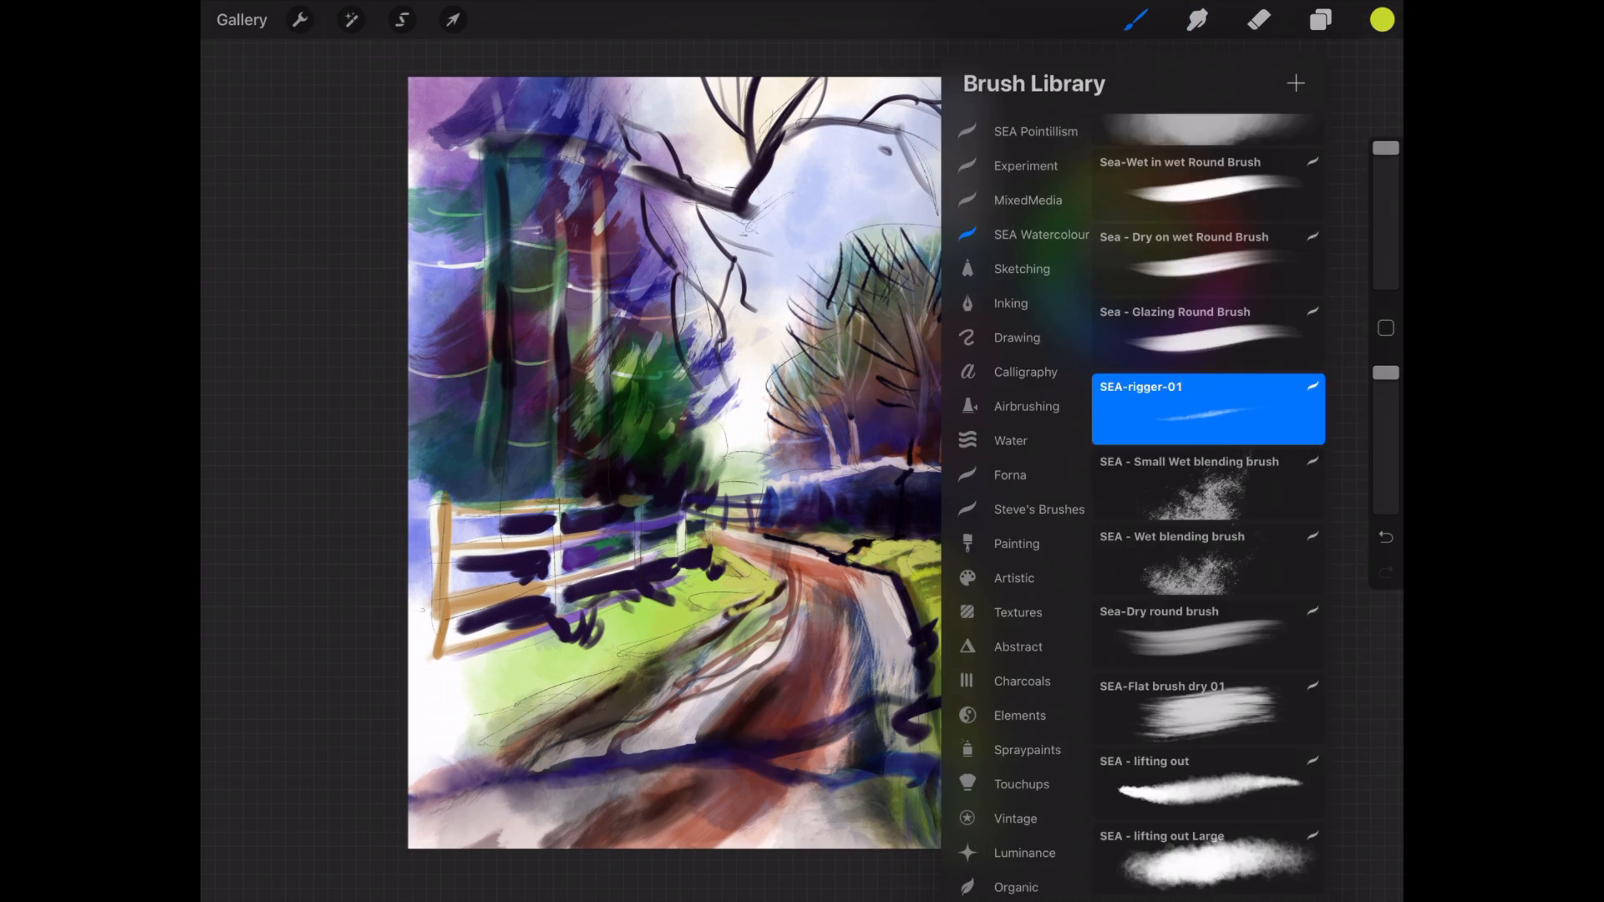
click(1208, 708)
drag(906, 561, 983, 597)
drag(894, 563, 813, 538)
click(1179, 245)
click(1068, 206)
drag(958, 578, 922, 609)
mouse_move(983, 710)
mouse_down()
mouse_move(951, 733)
mouse_move(948, 762)
mouse_move(898, 723)
mouse_up()
Paint deeper green and dark teal strokes over the lower right verge.
click(1050, 267)
click(1056, 292)
click(1159, 282)
click(1141, 308)
drag(918, 760, 984, 792)
drag(941, 793, 985, 834)
drag(981, 697, 932, 705)
Draw very dark blue shadow bands across the lower right verge and along the foot of the hedge.
click(1135, 348)
drag(1386, 441, 1386, 372)
drag(984, 694, 896, 707)
drag(887, 757, 980, 774)
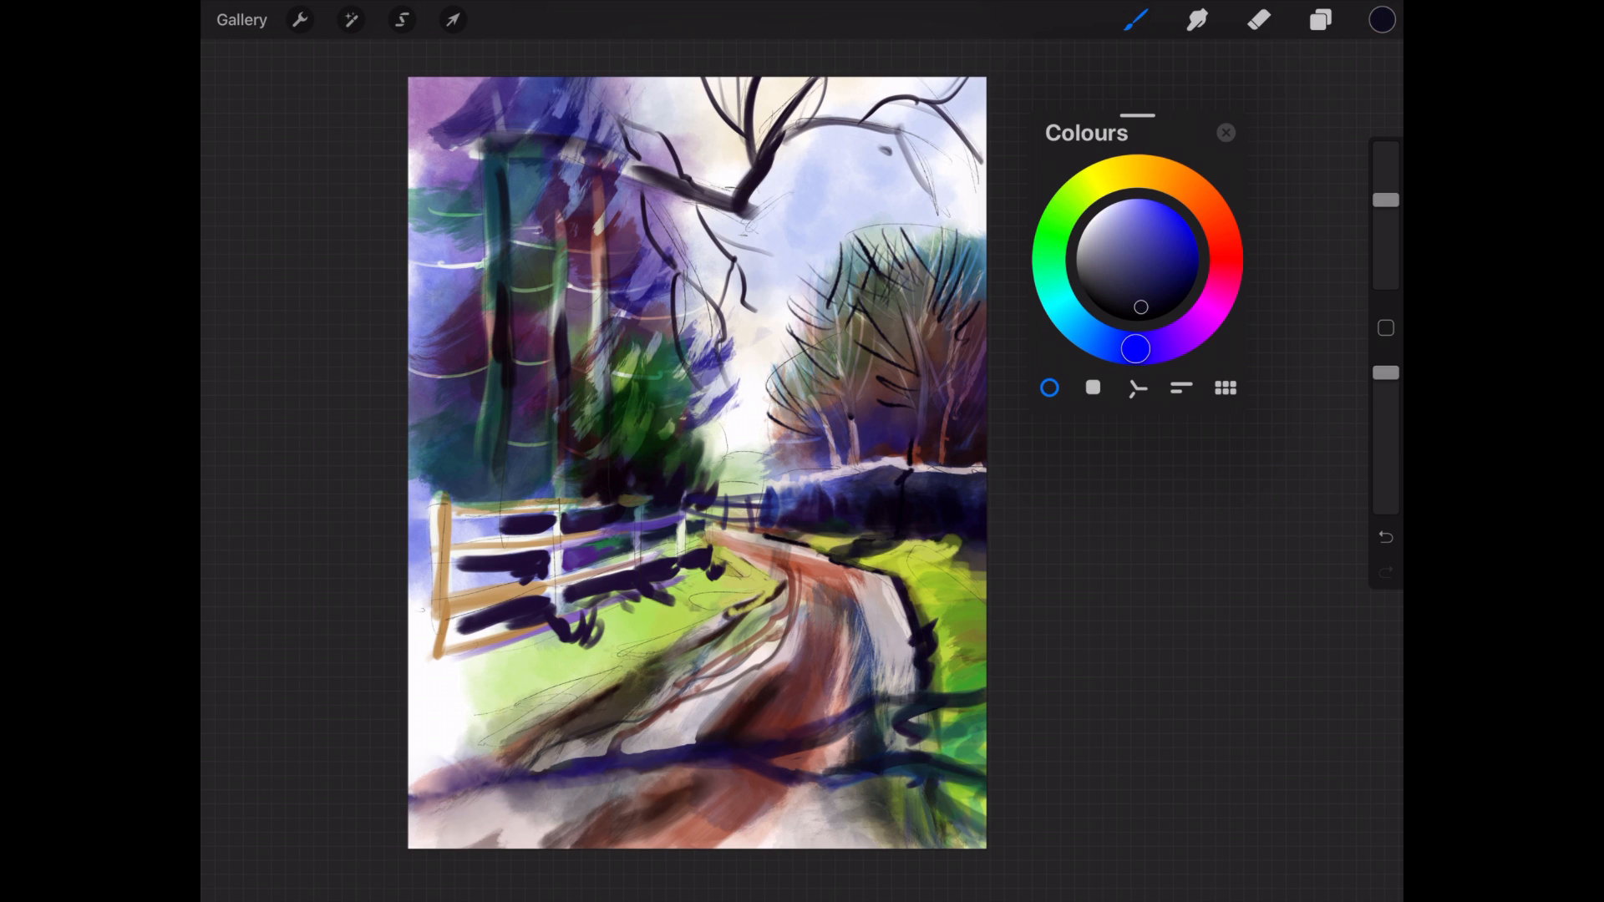
drag(764, 528, 960, 546)
Paint pale pink patches between the shadow branches on the lane's right side and in the foreground.
click(1224, 244)
click(1111, 226)
mouse_move(876, 589)
mouse_down()
mouse_move(842, 702)
mouse_move(762, 760)
mouse_up()
drag(875, 783, 929, 840)
Draw dark blue branch shadows across the right foreground and up the lane with a smaller brush, undoing the last stroke.
click(1106, 343)
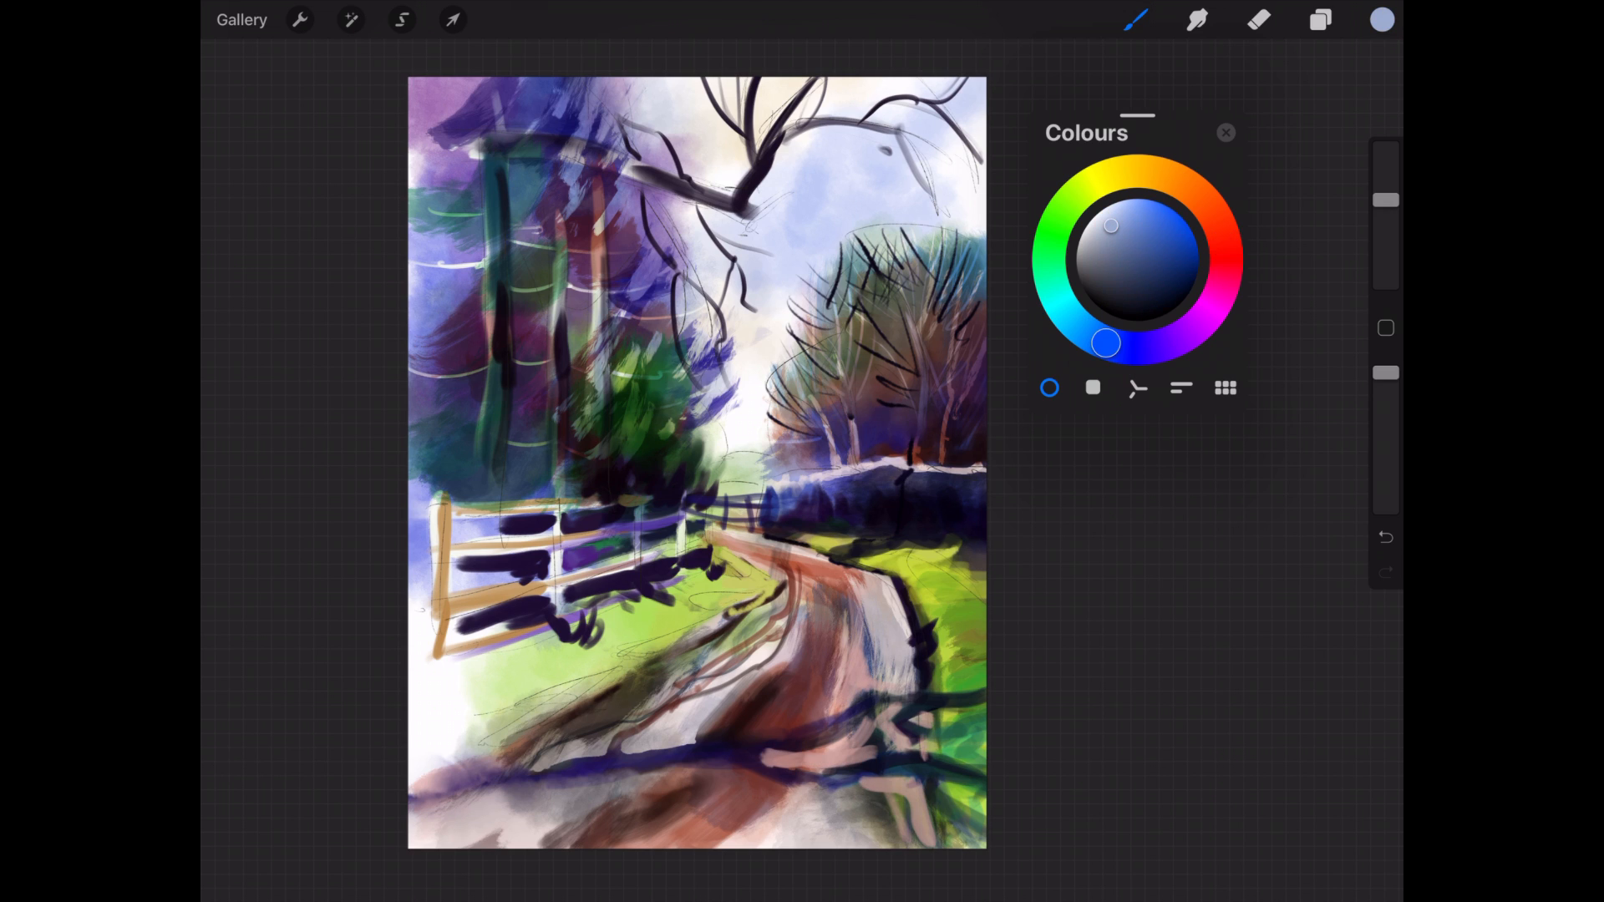
click(1171, 283)
mouse_move(855, 775)
mouse_down()
mouse_move(870, 817)
mouse_move(837, 842)
mouse_up()
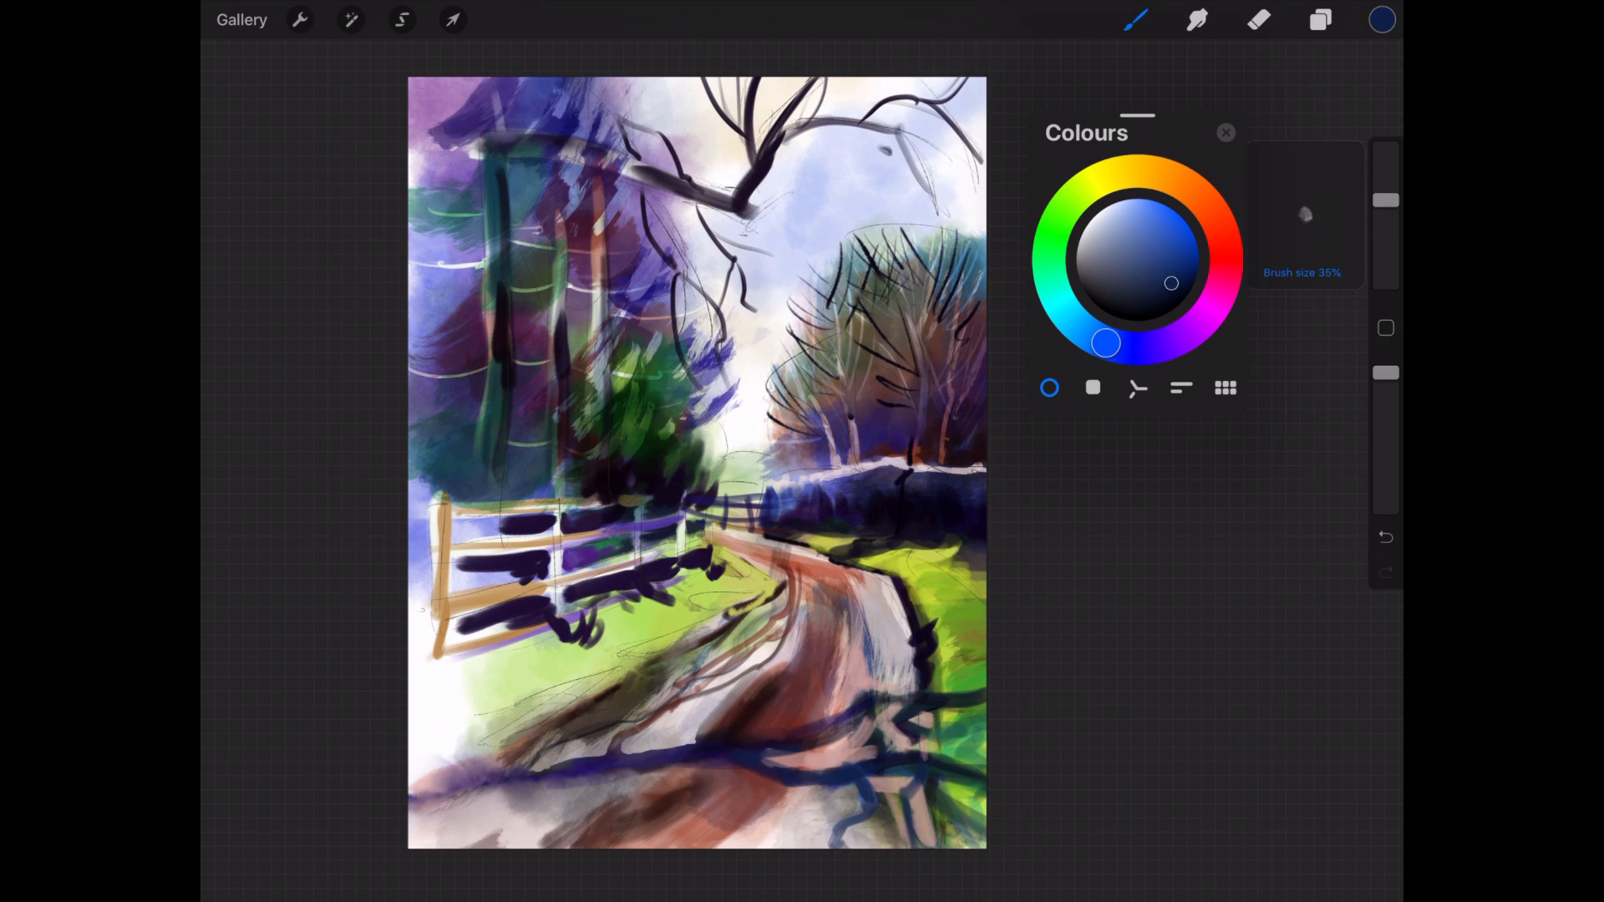
mouse_move(1386, 200)
mouse_down()
mouse_move(1387, 237)
mouse_move(1386, 213)
mouse_up()
drag(820, 579, 866, 685)
key(ctrl+z)
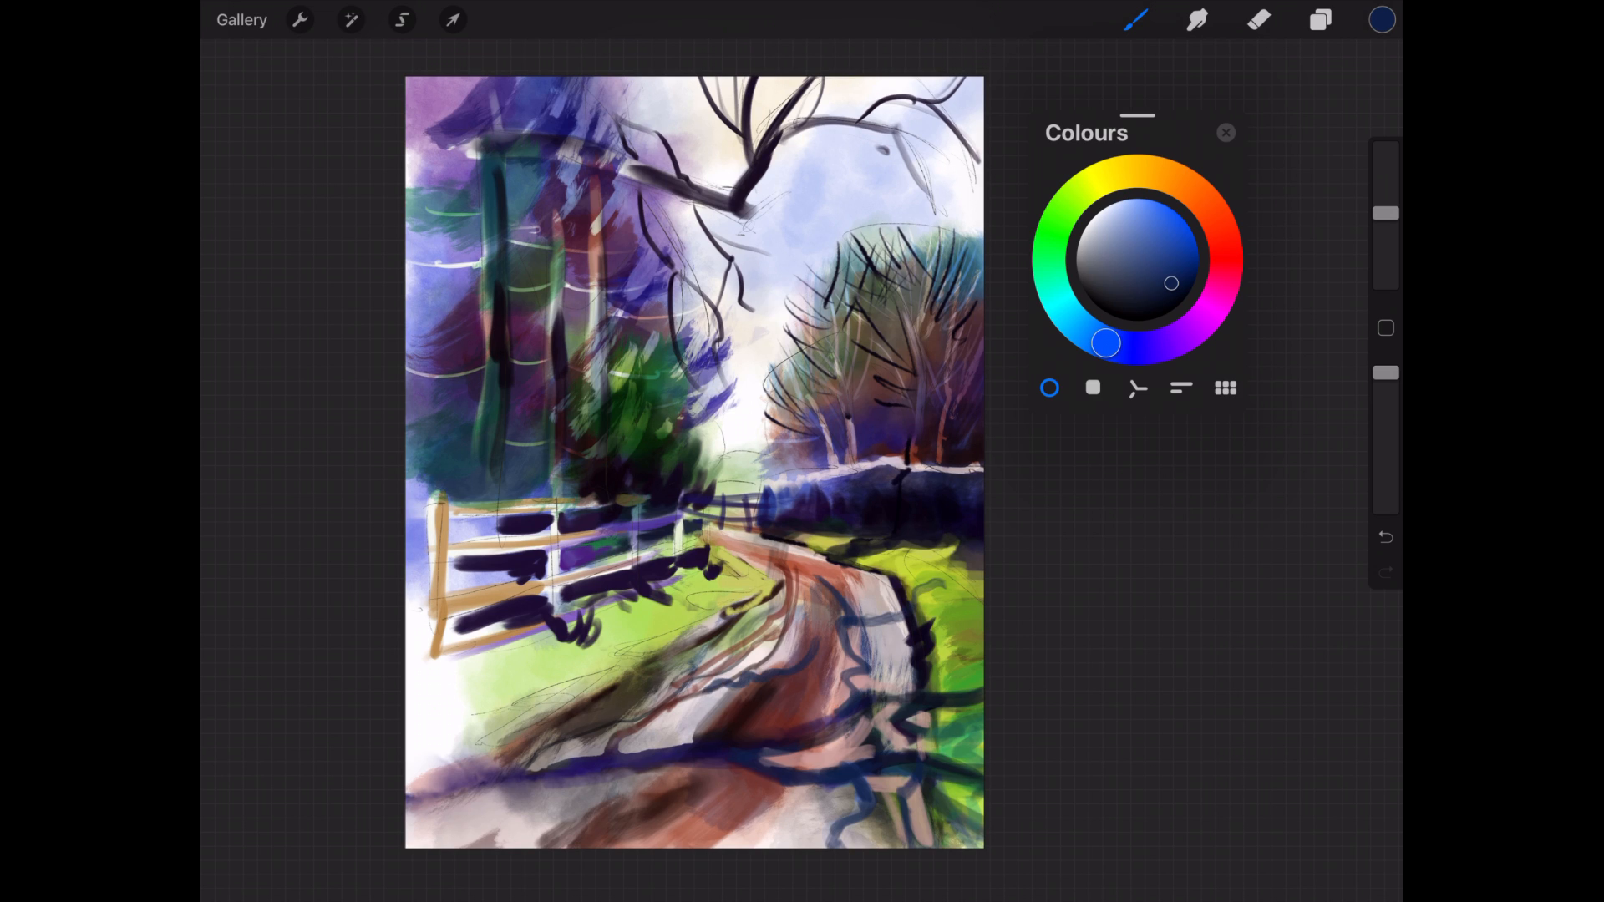
Draw more dark blue branch shadows across the lane's left half and a dark shadow stroke at the foot of the fence.
drag(707, 688, 613, 752)
click(1139, 307)
drag(815, 648, 678, 700)
drag(1386, 213, 1386, 173)
drag(576, 603, 608, 642)
Paint bright yellow-green light over the grass just below the fence.
click(1065, 209)
click(1150, 227)
mouse_move(643, 590)
mouse_down()
mouse_move(672, 615)
mouse_move(735, 573)
mouse_up()
click(1091, 184)
click(1159, 220)
drag(576, 600, 620, 626)
drag(675, 578, 719, 568)
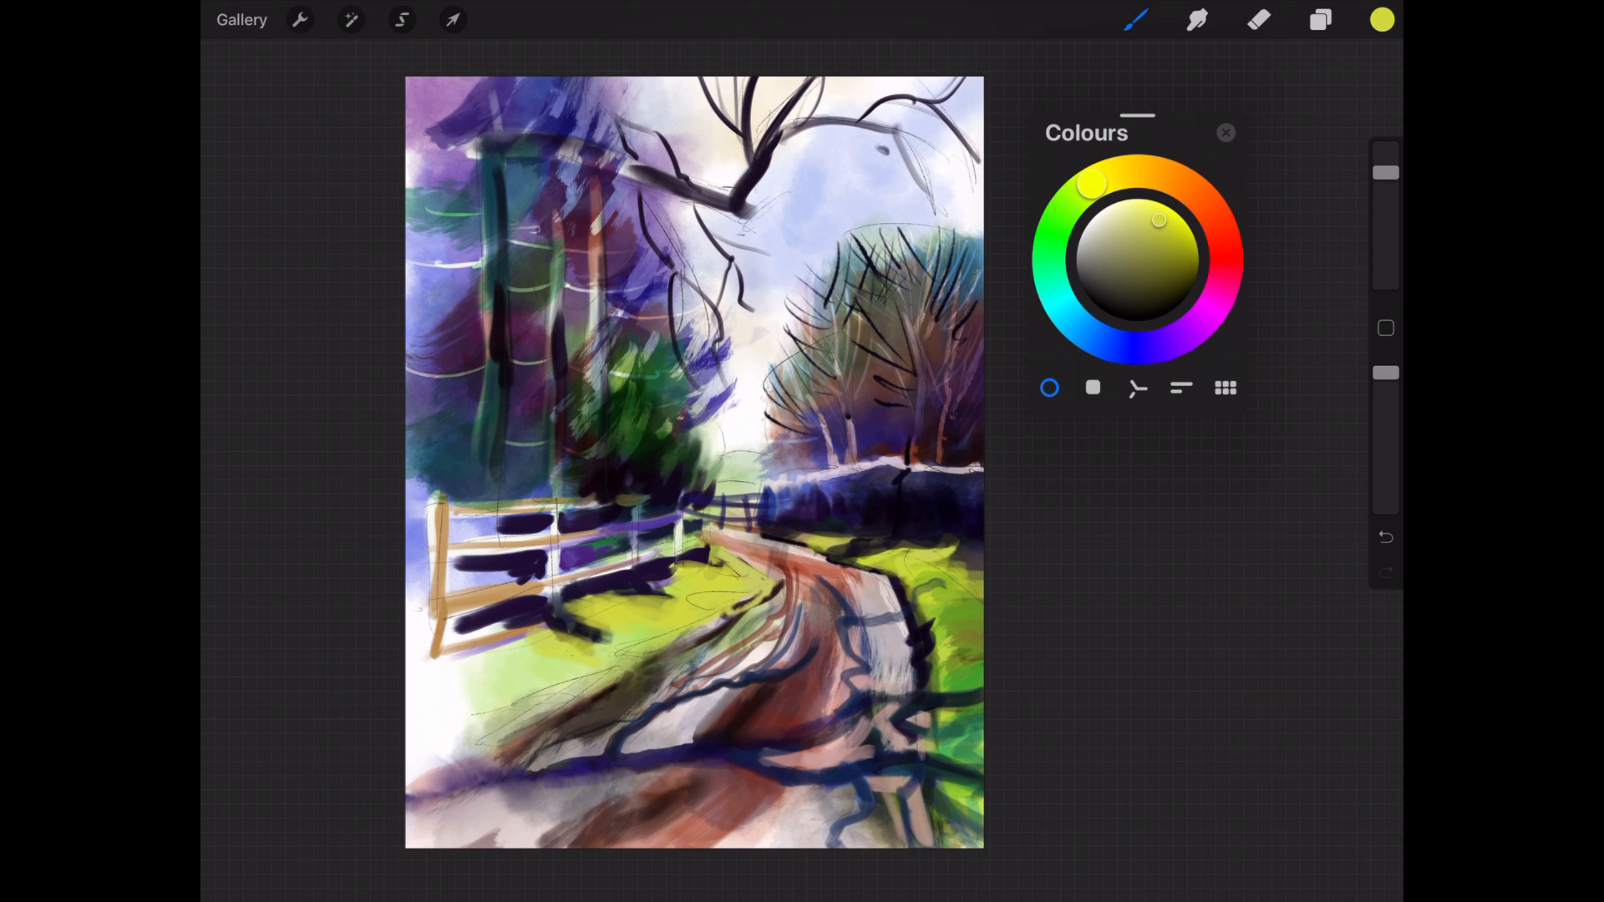
Paint bright green strokes across the left verge from the fence down towards the lane.
click(1069, 204)
drag(516, 616, 603, 655)
drag(632, 633, 474, 718)
drag(701, 637, 491, 755)
Paint a dark blue shadow along the left verge's lane edge and dark brown strokes in the lower left corner.
click(1138, 349)
click(1159, 282)
mouse_move(603, 703)
mouse_down()
mouse_move(720, 625)
mouse_move(554, 737)
mouse_up()
click(1121, 300)
click(1195, 191)
drag(546, 730, 451, 795)
drag(469, 805, 409, 829)
Draw bright green grass blades over the verge's dark edge and orange-brown ones in the lower left corner with a smaller brush.
click(568, 663)
drag(1386, 172, 1386, 218)
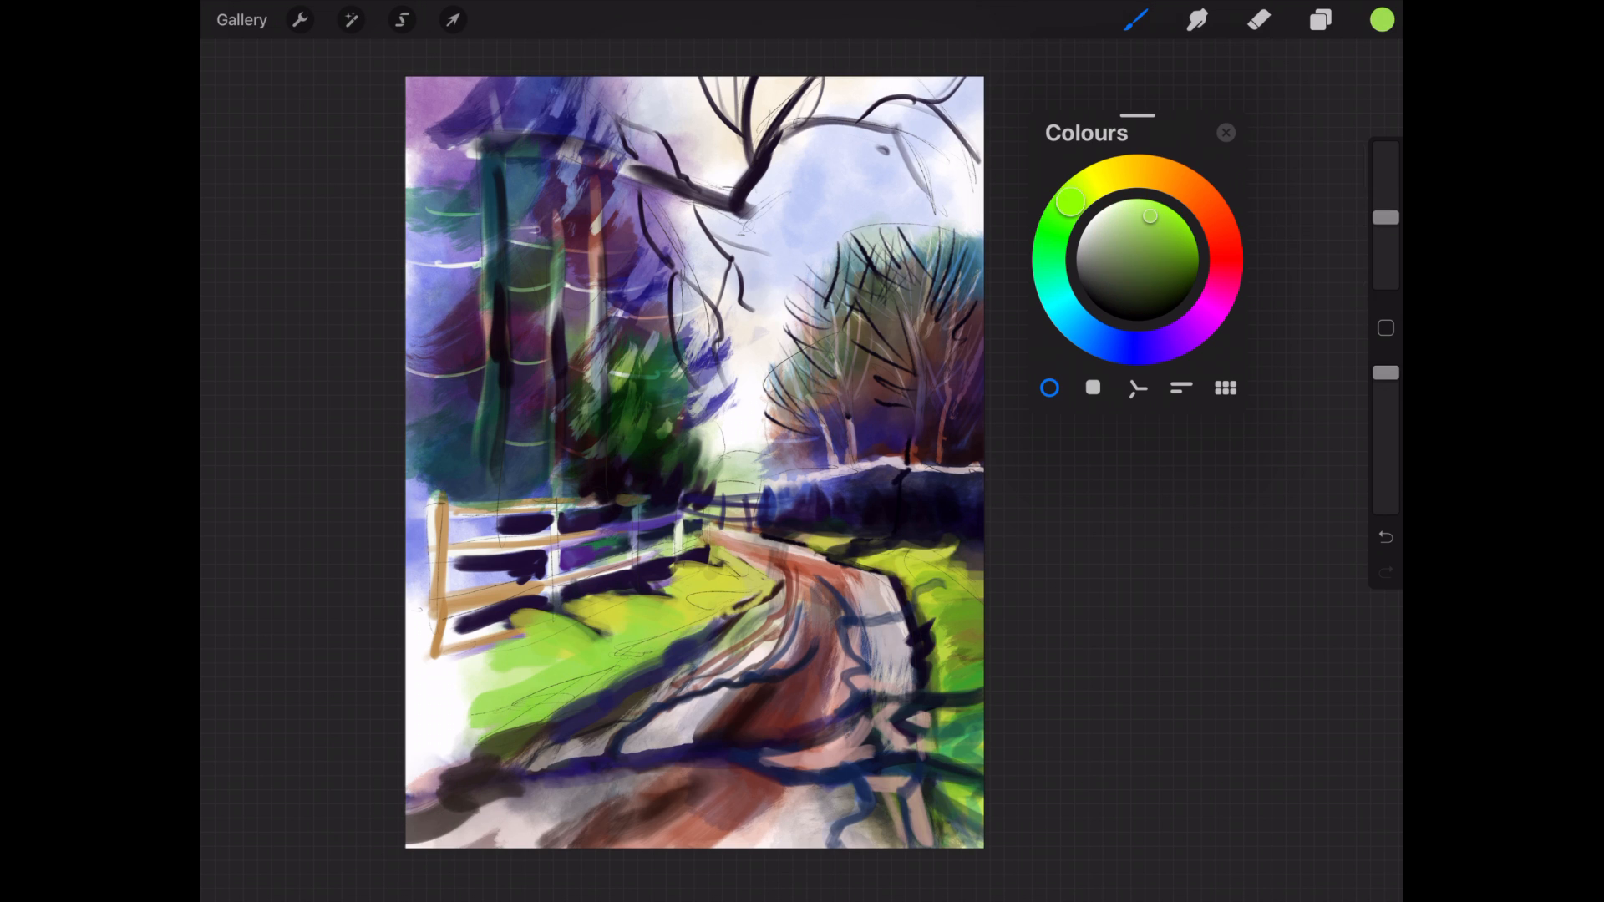
click(1190, 188)
click(1176, 245)
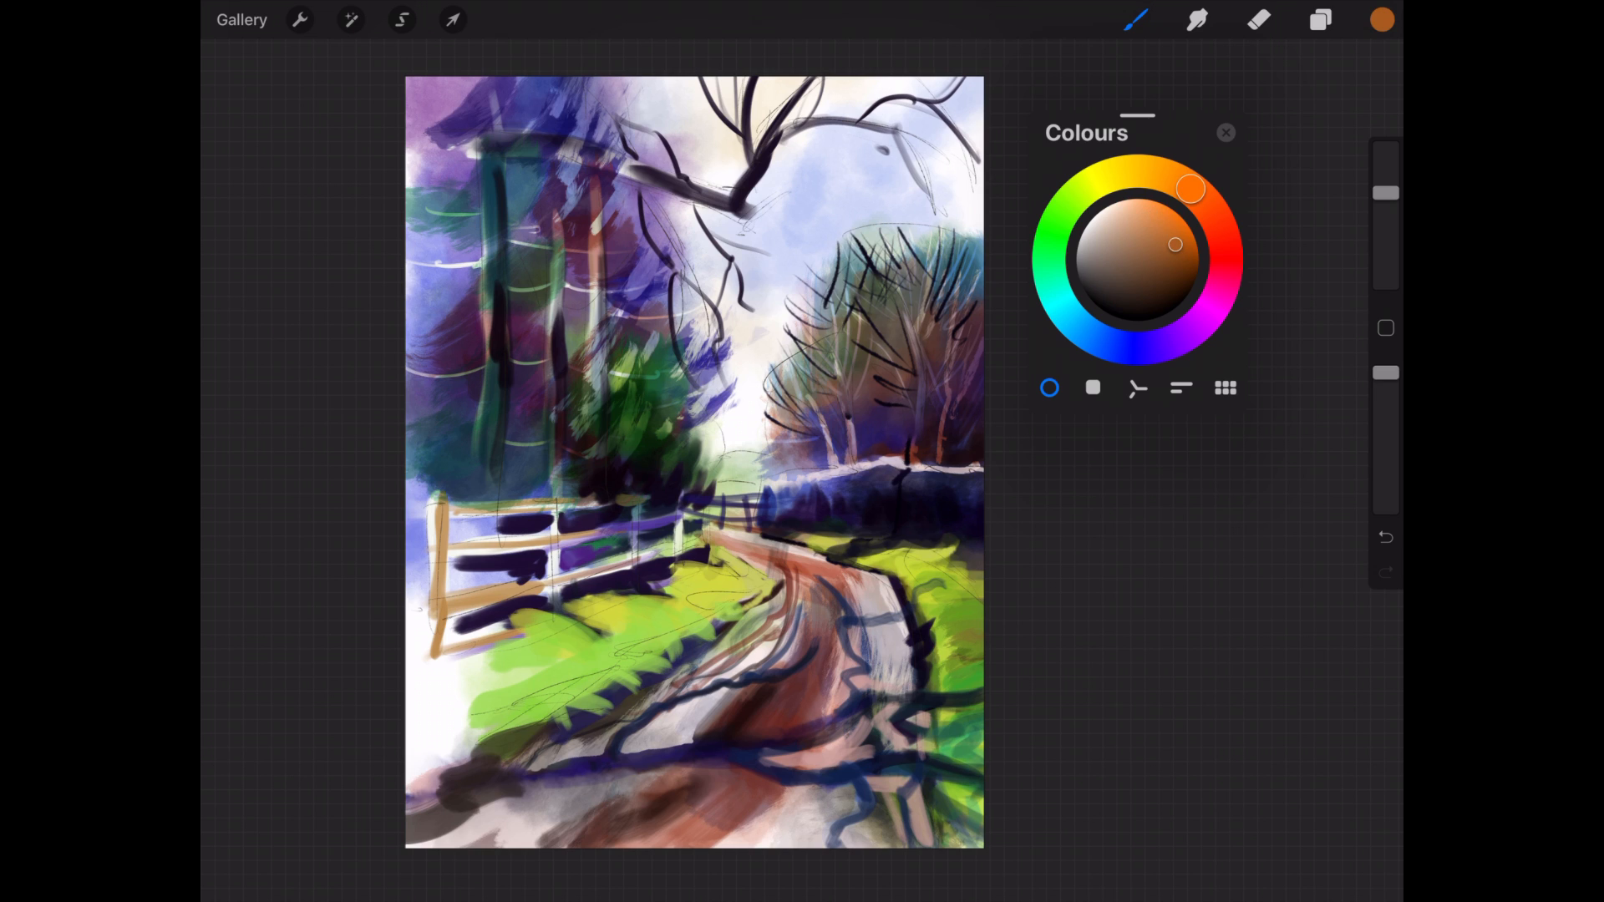
drag(526, 707, 551, 736)
drag(486, 727, 549, 738)
drag(408, 749, 474, 774)
drag(408, 782, 444, 793)
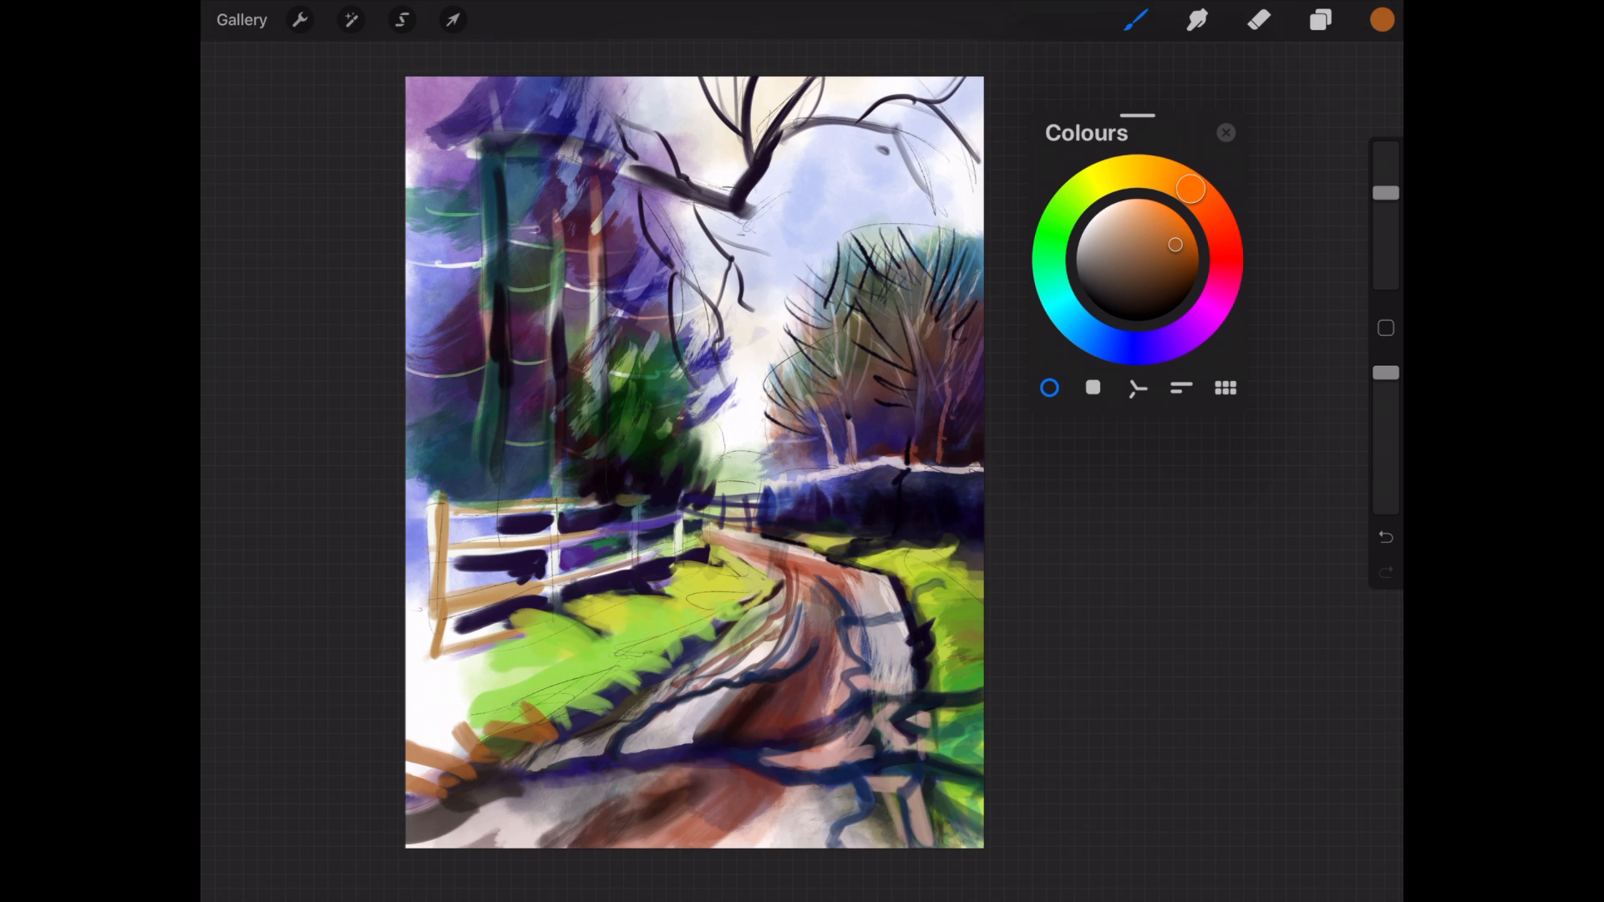
Paint an orange-brown band along the lane's left edge and dark reddish-brown strokes on the lane beside it.
mouse_move(784, 590)
mouse_down()
mouse_move(679, 686)
mouse_move(411, 841)
mouse_up()
click(1209, 207)
click(1181, 272)
drag(783, 635, 725, 680)
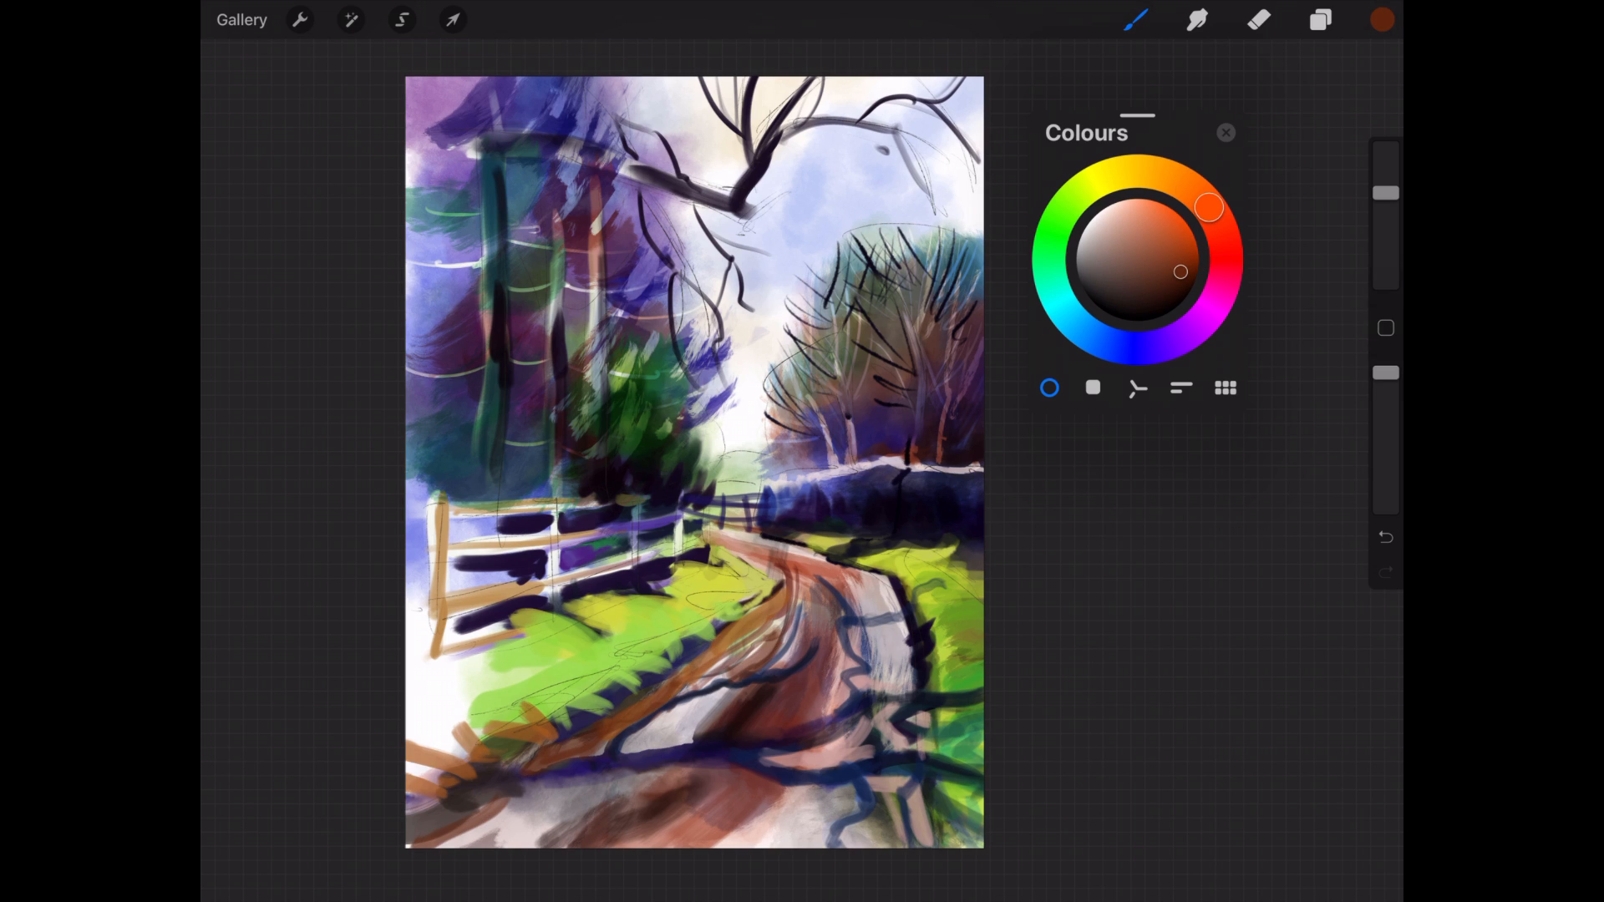
Sample the lane's pale grey and paint it over the lane's right side and far end.
click(884, 591)
drag(886, 633, 890, 678)
drag(709, 542, 768, 573)
Choose another brush at a smaller size and paint pale and white highlights on the fence rails and posts.
drag(1386, 193, 1386, 243)
click(1136, 20)
click(1211, 501)
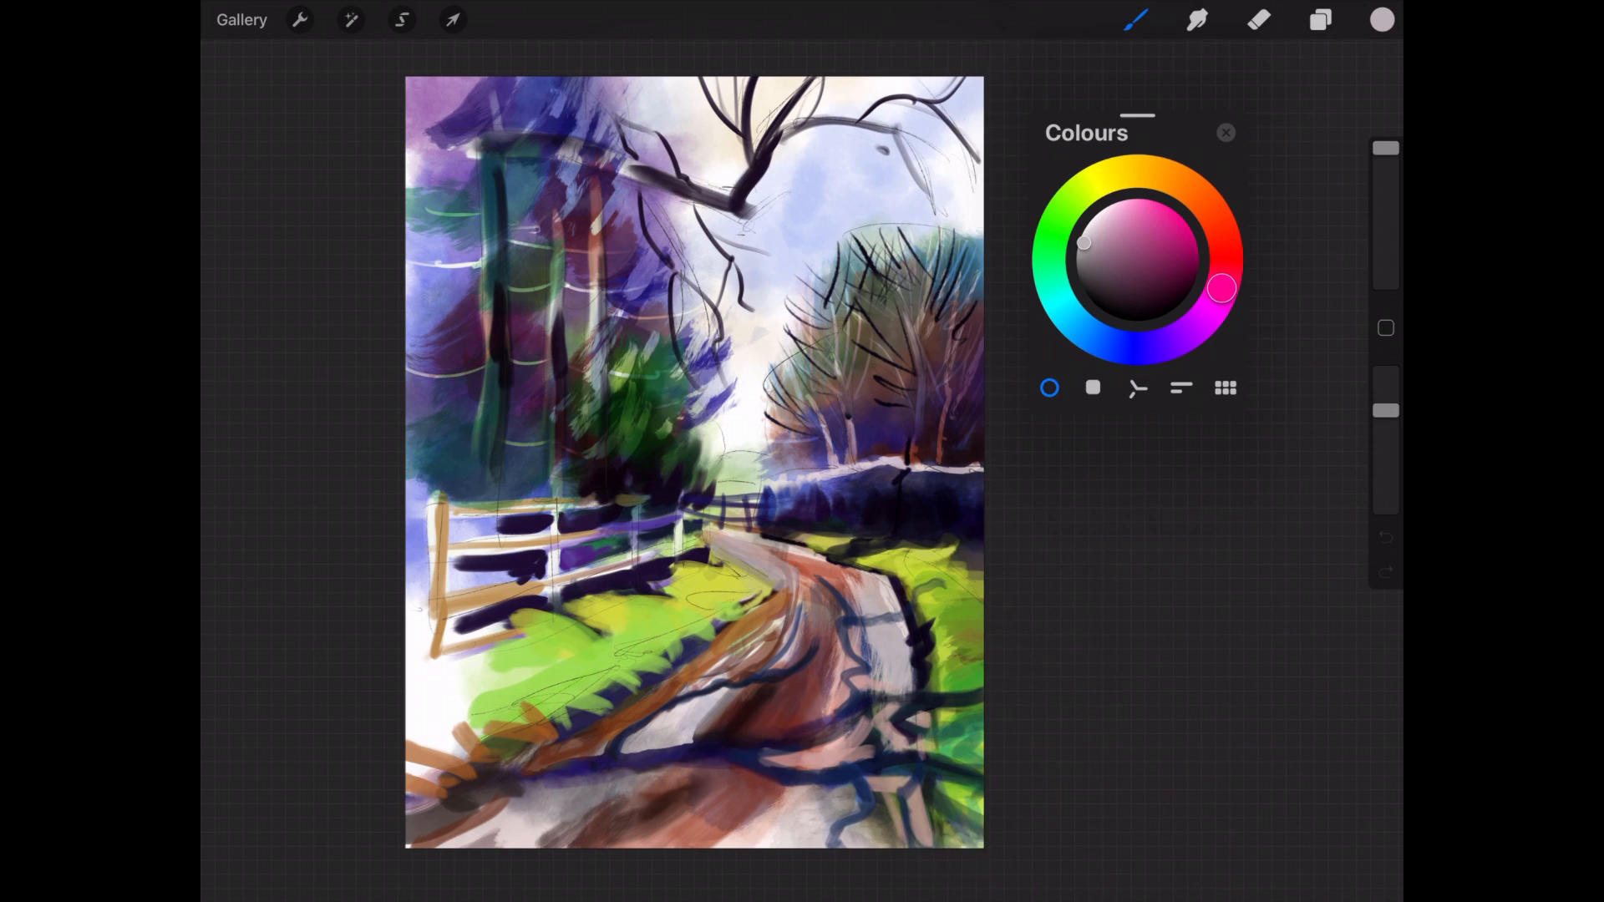
scroll(694, 462, up, 1)
drag(1387, 148, 1386, 229)
drag(464, 524, 609, 516)
click(1097, 215)
mouse_move(443, 513)
mouse_down()
mouse_move(468, 512)
mouse_move(448, 572)
mouse_up()
drag(579, 554, 649, 543)
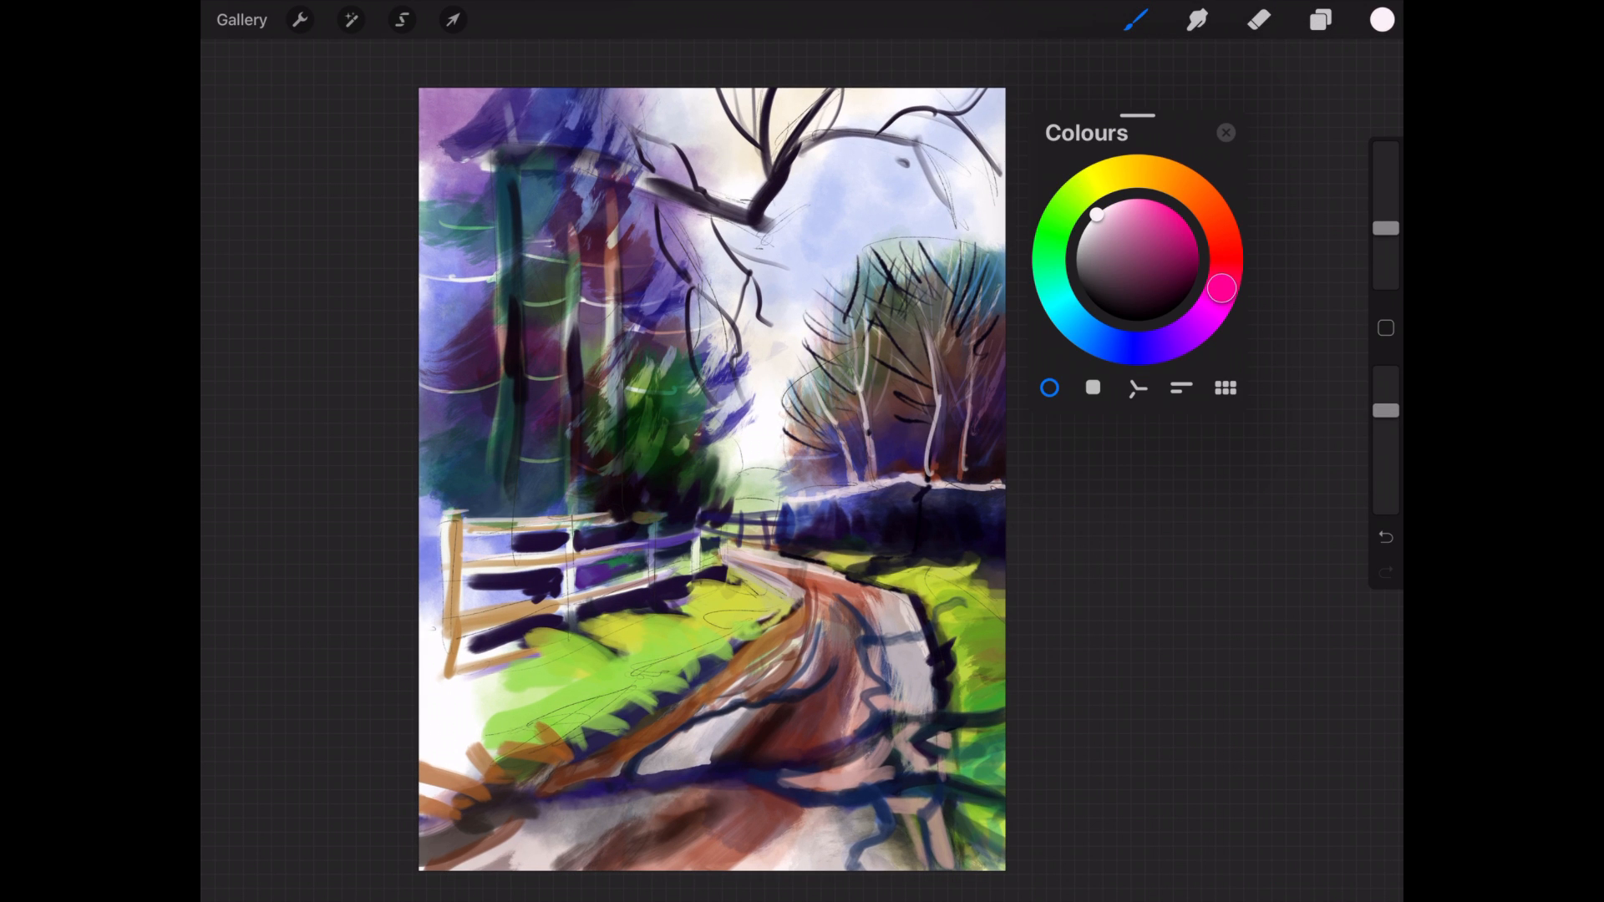
Undo the latest strokes and add a white twig highlight over the green bush.
key(ctrl+z)
key(ctrl+z)
key(ctrl+z)
key(ctrl+z)
key(ctrl+z)
key(ctrl+z)
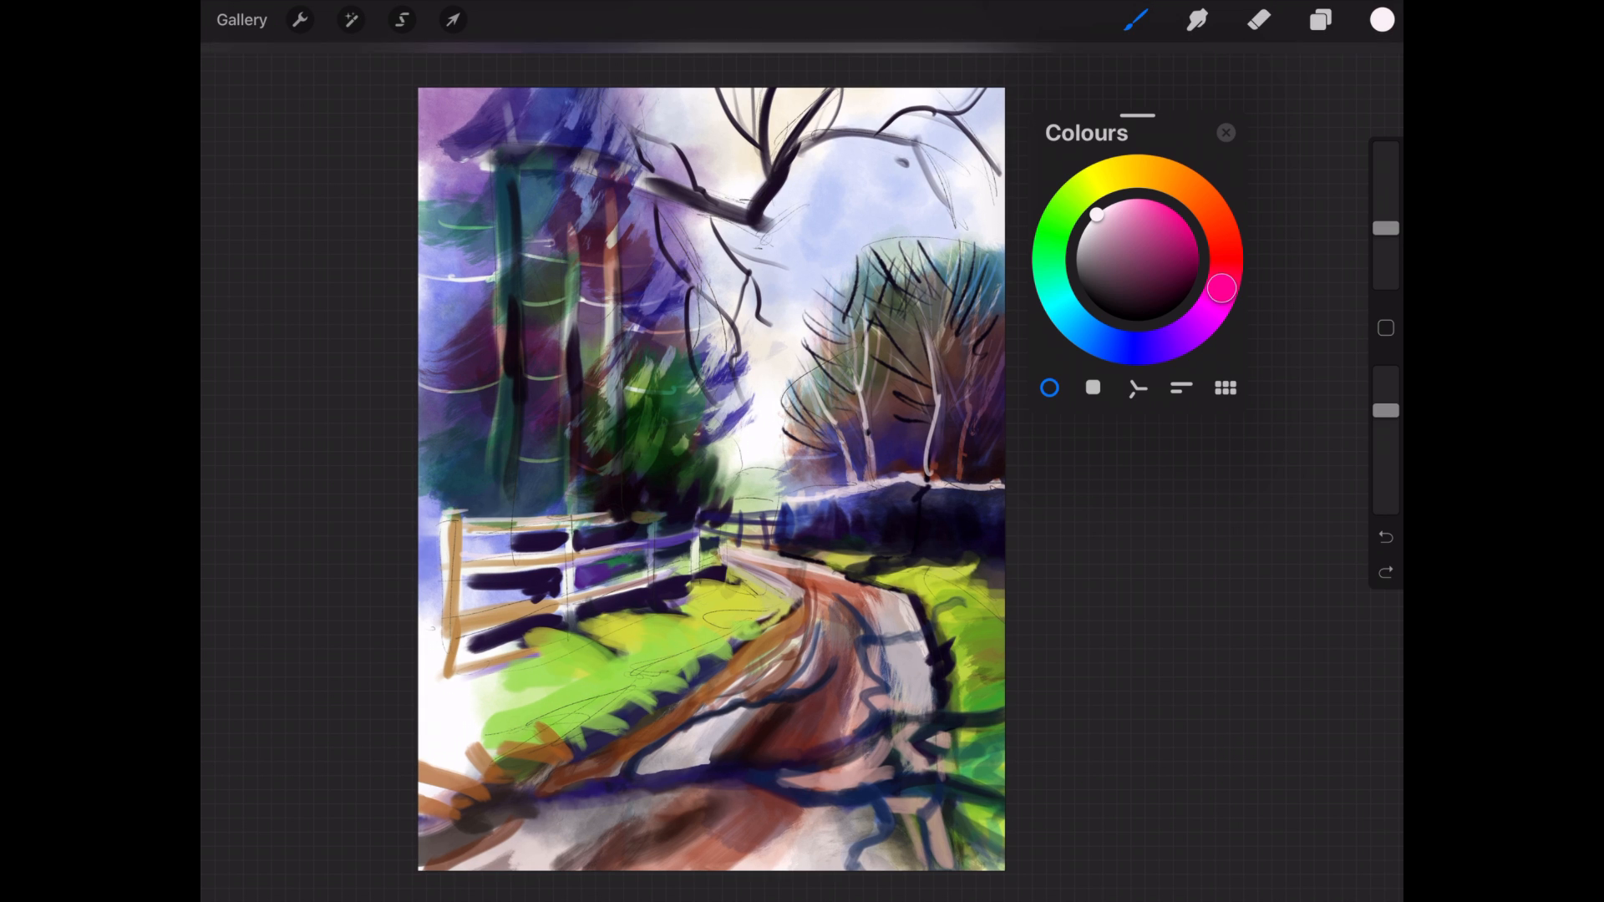
drag(627, 390, 676, 394)
Draw thin blue-black twigs hanging from the upper right branch with a finer brush.
click(1134, 299)
click(1128, 348)
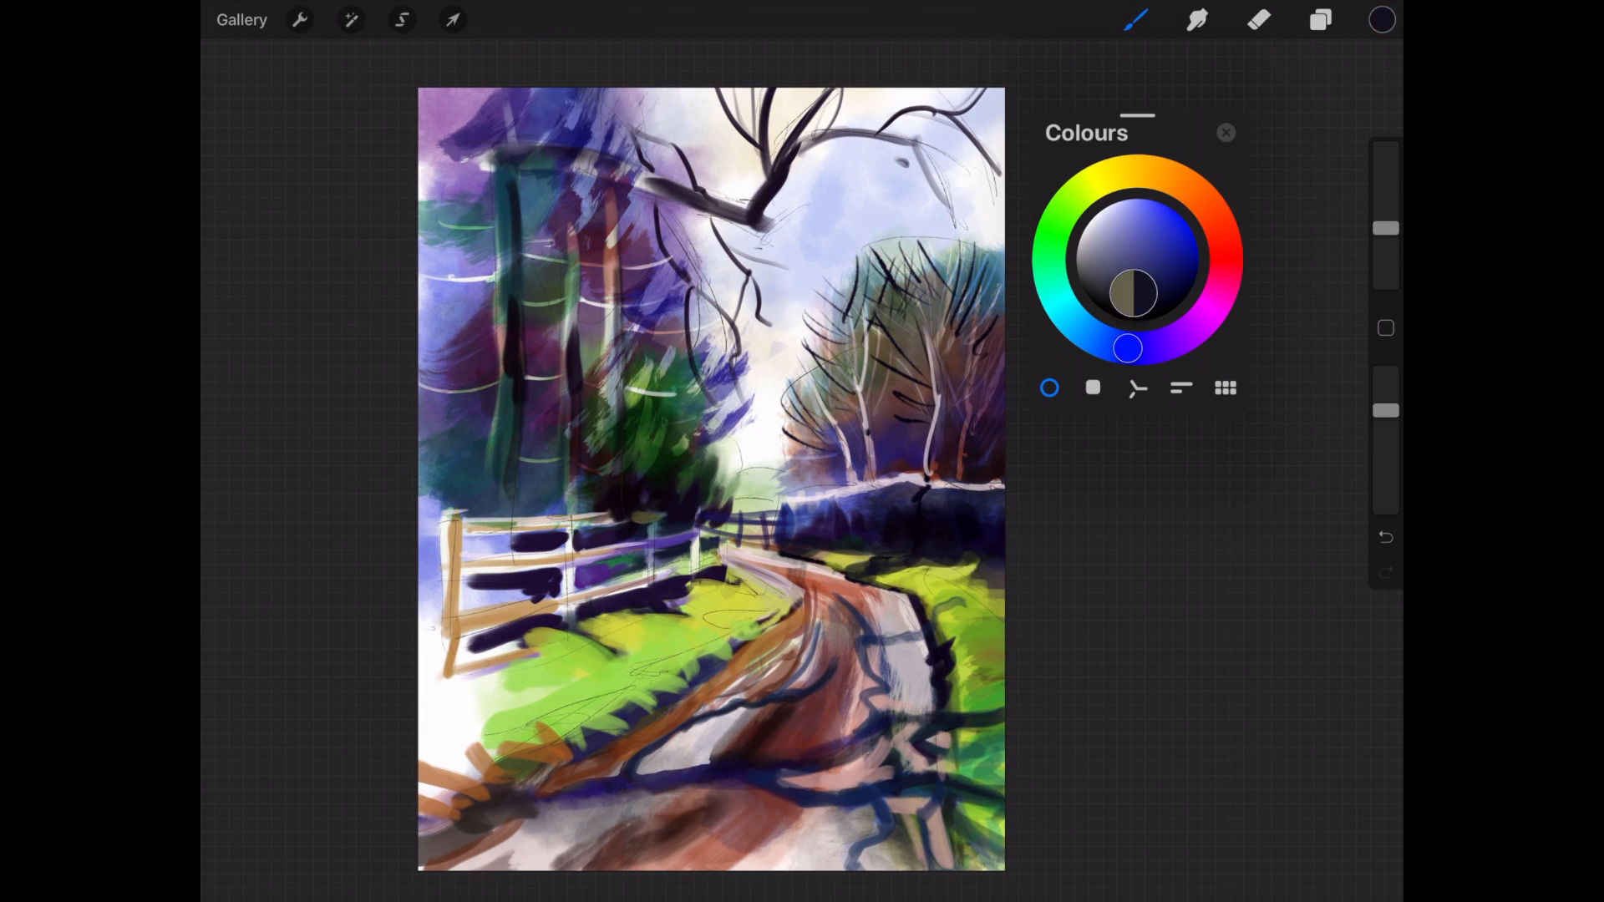
drag(1386, 228, 1386, 244)
drag(907, 174, 929, 250)
Draw dark blue branches across the top of the left trees and sign the painting in its lower left corner.
click(1159, 288)
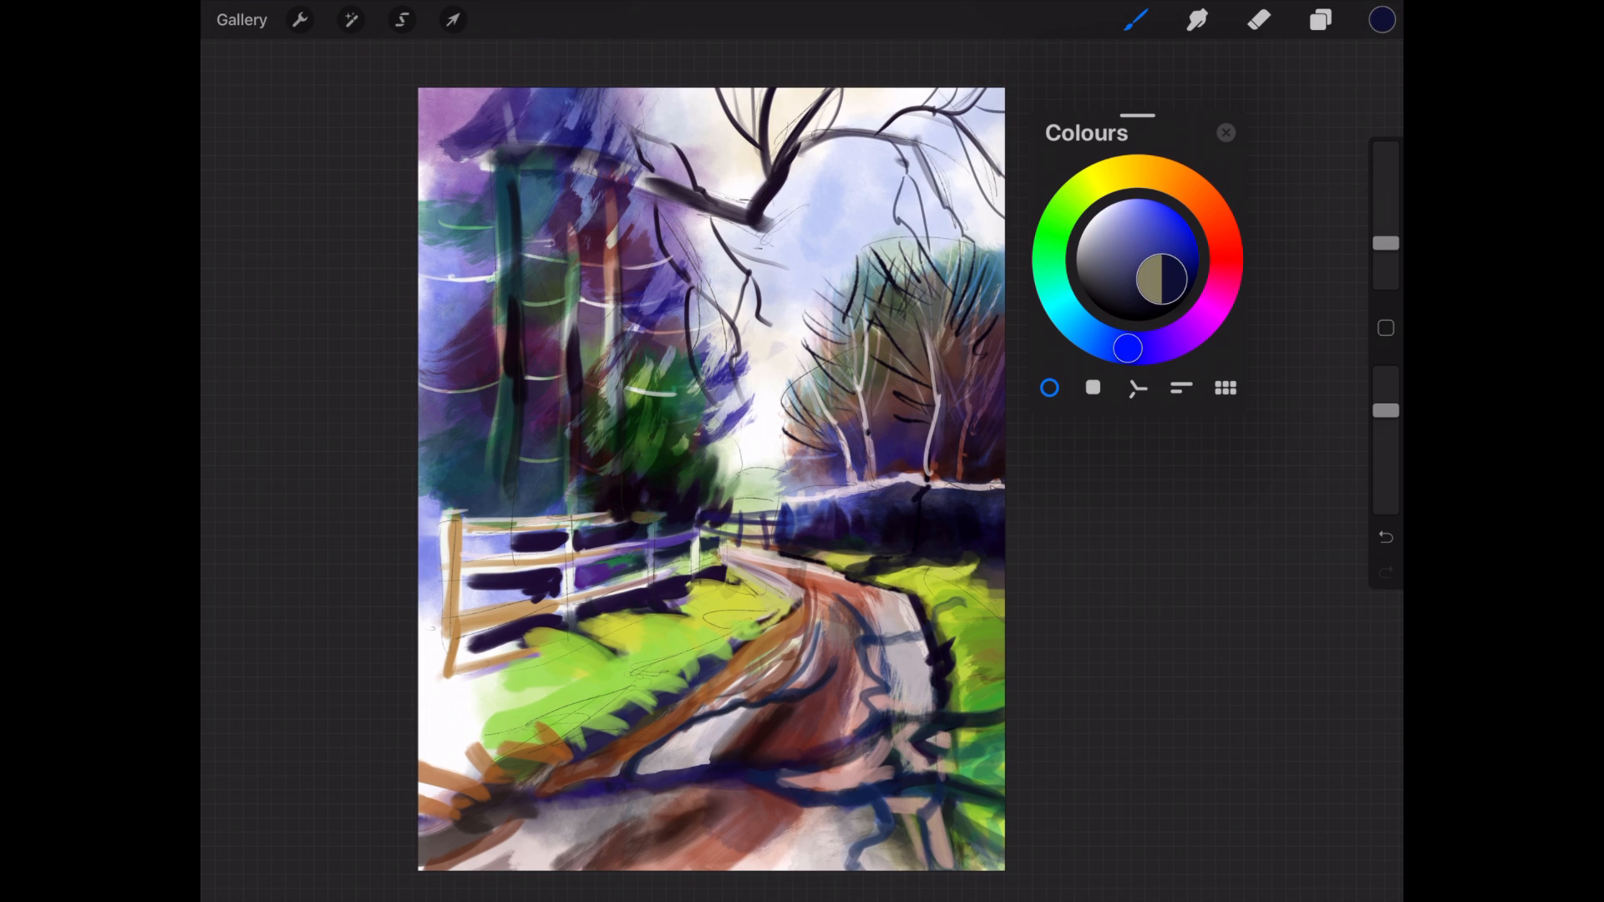
drag(1386, 243, 1386, 216)
drag(640, 140, 507, 89)
drag(681, 161, 548, 89)
drag(489, 836, 601, 832)
Brush lilac-blue strokes over the right-hand trees at the largest brush size.
click(1127, 209)
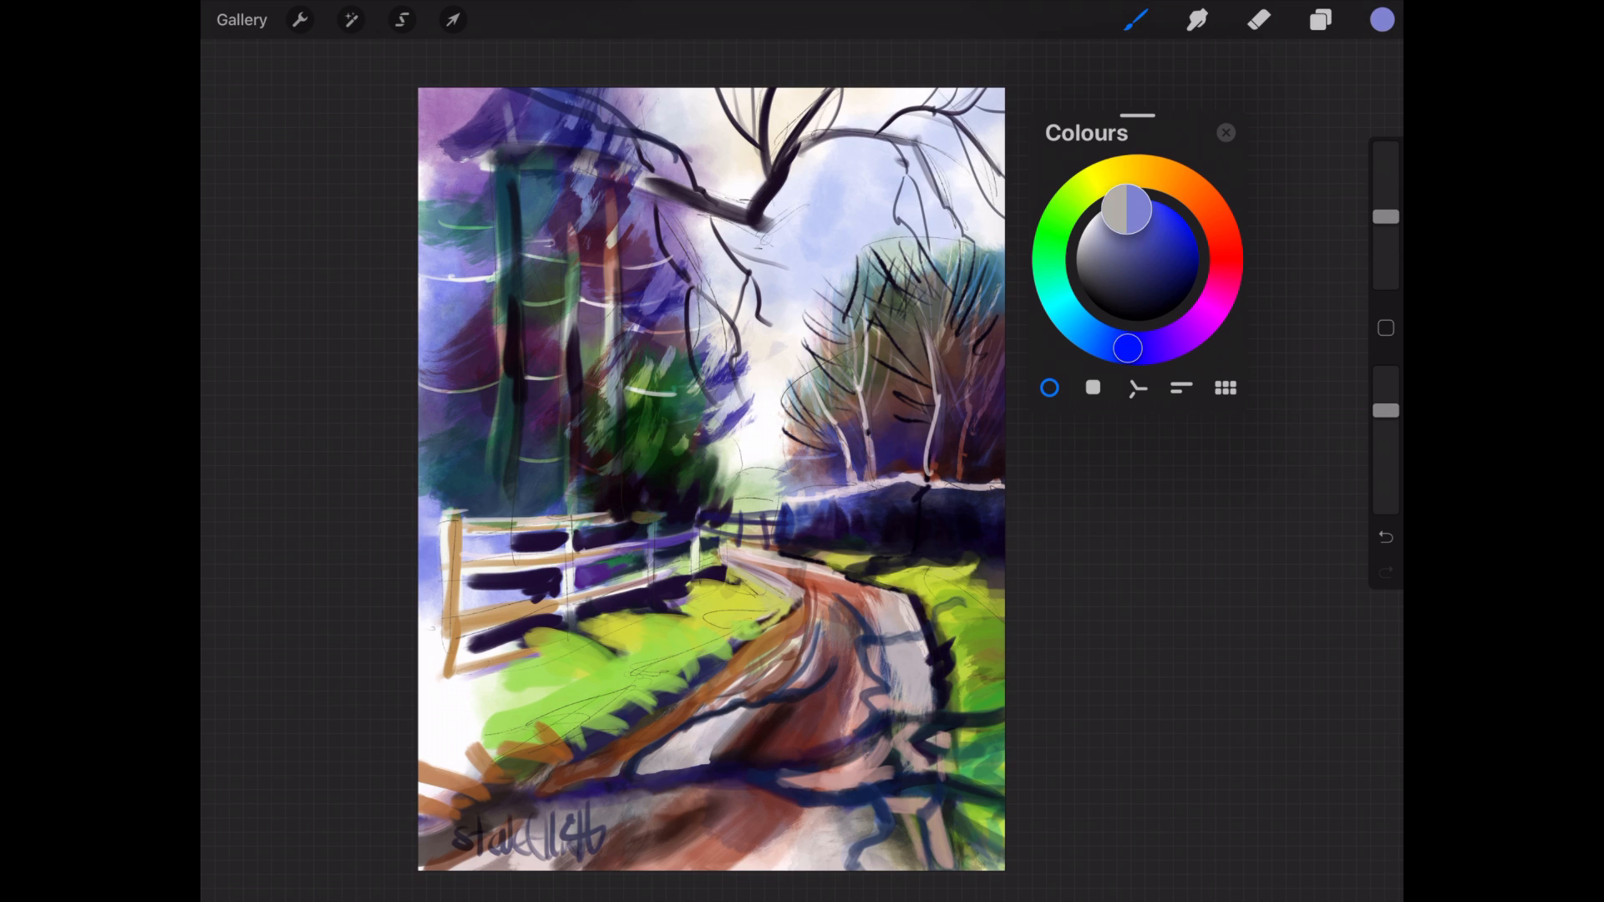
drag(1387, 216, 1386, 147)
mouse_move(965, 386)
mouse_down()
mouse_move(1000, 284)
mouse_move(886, 280)
mouse_up()
drag(852, 447, 793, 355)
drag(873, 422, 865, 311)
Brush paler lilac strokes through the right-hand trees up to their crowns, raising the brush opacity to maximum.
click(1101, 222)
mouse_move(969, 359)
mouse_down()
mouse_move(999, 266)
mouse_move(915, 274)
mouse_up()
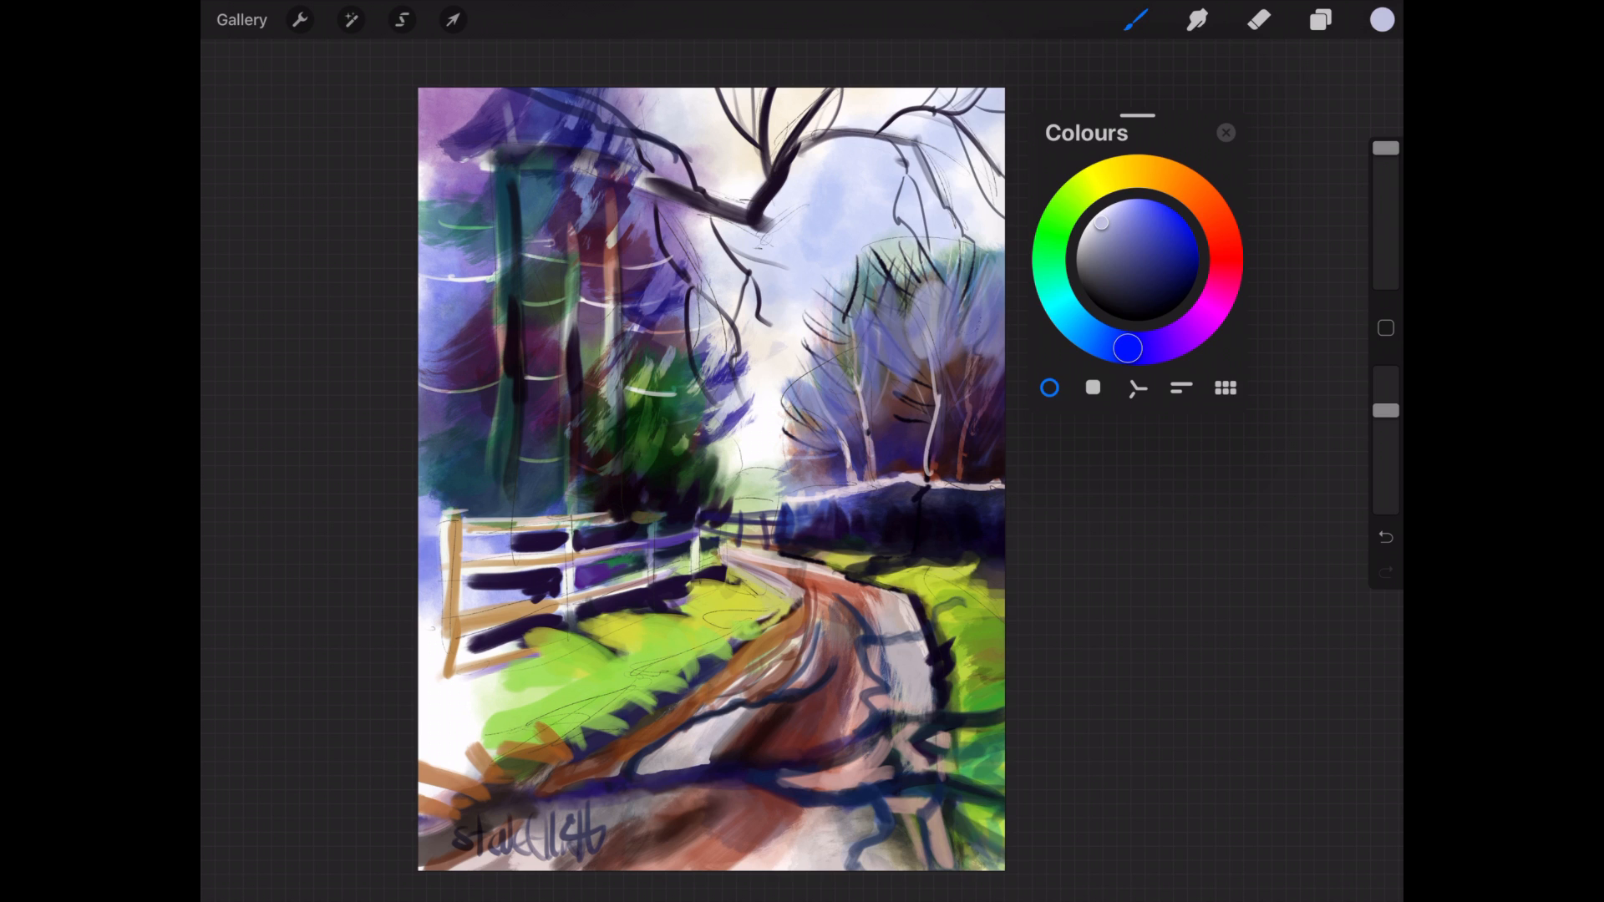
drag(948, 401, 988, 332)
drag(1386, 410, 1386, 373)
mouse_move(1386, 148)
mouse_down()
mouse_move(1386, 243)
mouse_move(1387, 157)
mouse_up()
drag(932, 372, 878, 280)
drag(965, 359, 999, 258)
mouse_move(953, 422)
mouse_down()
mouse_move(1000, 334)
mouse_move(992, 222)
mouse_up()
click(1321, 20)
click(1321, 19)
drag(940, 299, 906, 219)
Try pale beige strokes over the right-hand trees.
click(1187, 186)
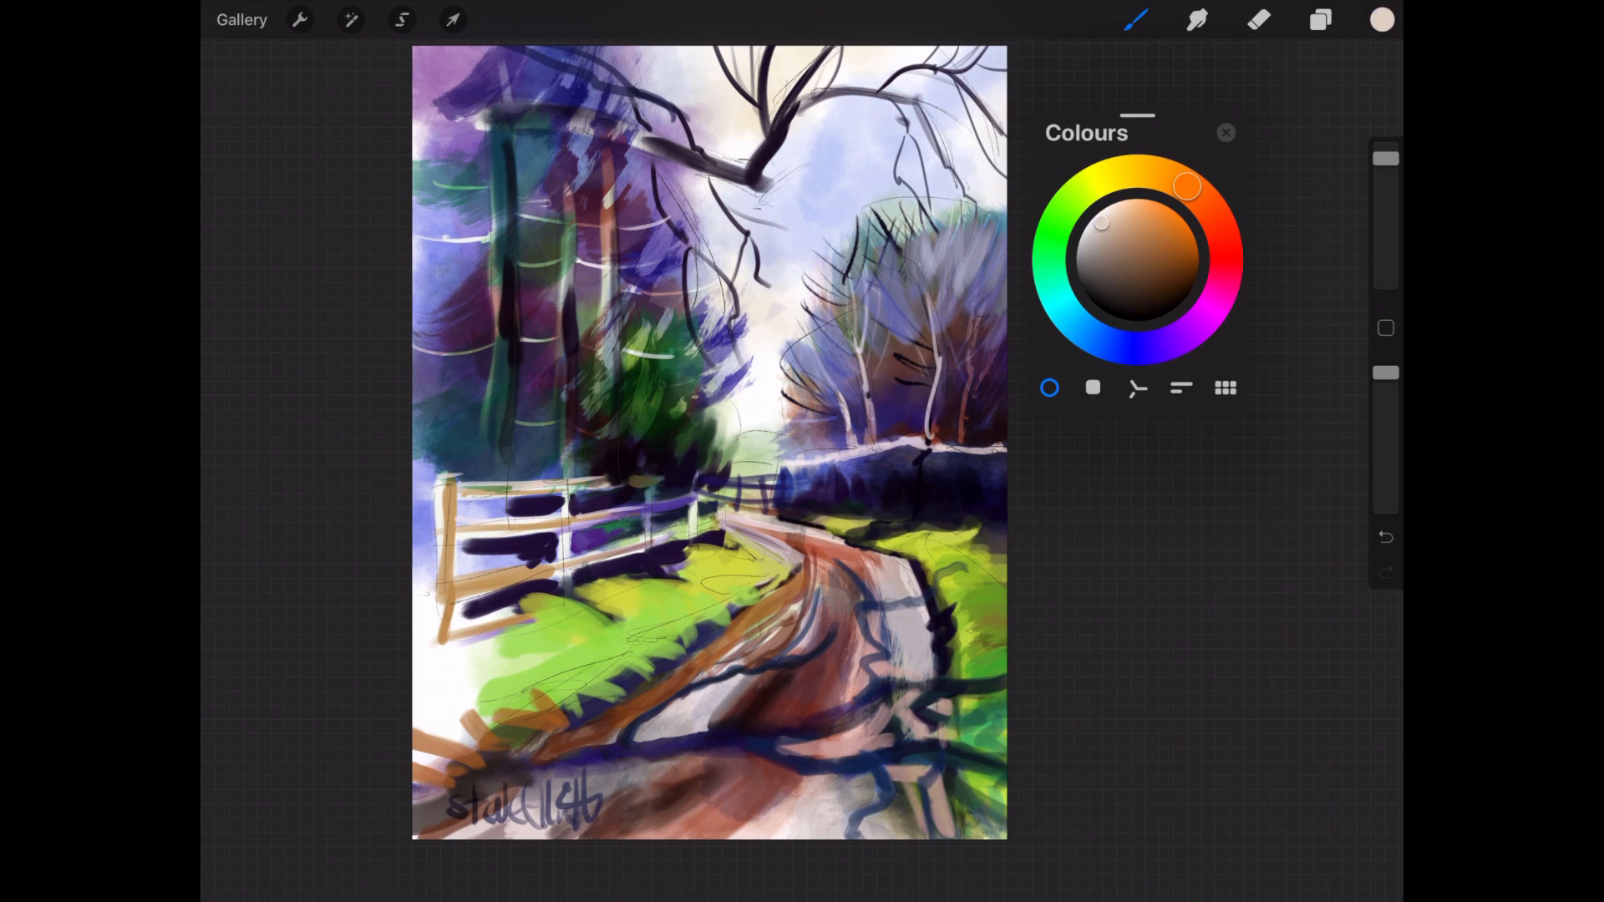
drag(927, 309, 865, 224)
drag(873, 359, 809, 267)
drag(932, 397, 1001, 215)
mouse_move(823, 392)
mouse_down()
mouse_move(794, 359)
mouse_move(814, 277)
mouse_up()
scroll(526, 438, down, 3)
key(ctrl+z)
click(1136, 19)
key(ctrl+z)
Brush soft peach strokes up through the right-hand trees at reduced opacity.
drag(1385, 372, 1386, 444)
drag(1385, 222, 1385, 192)
drag(836, 416, 856, 281)
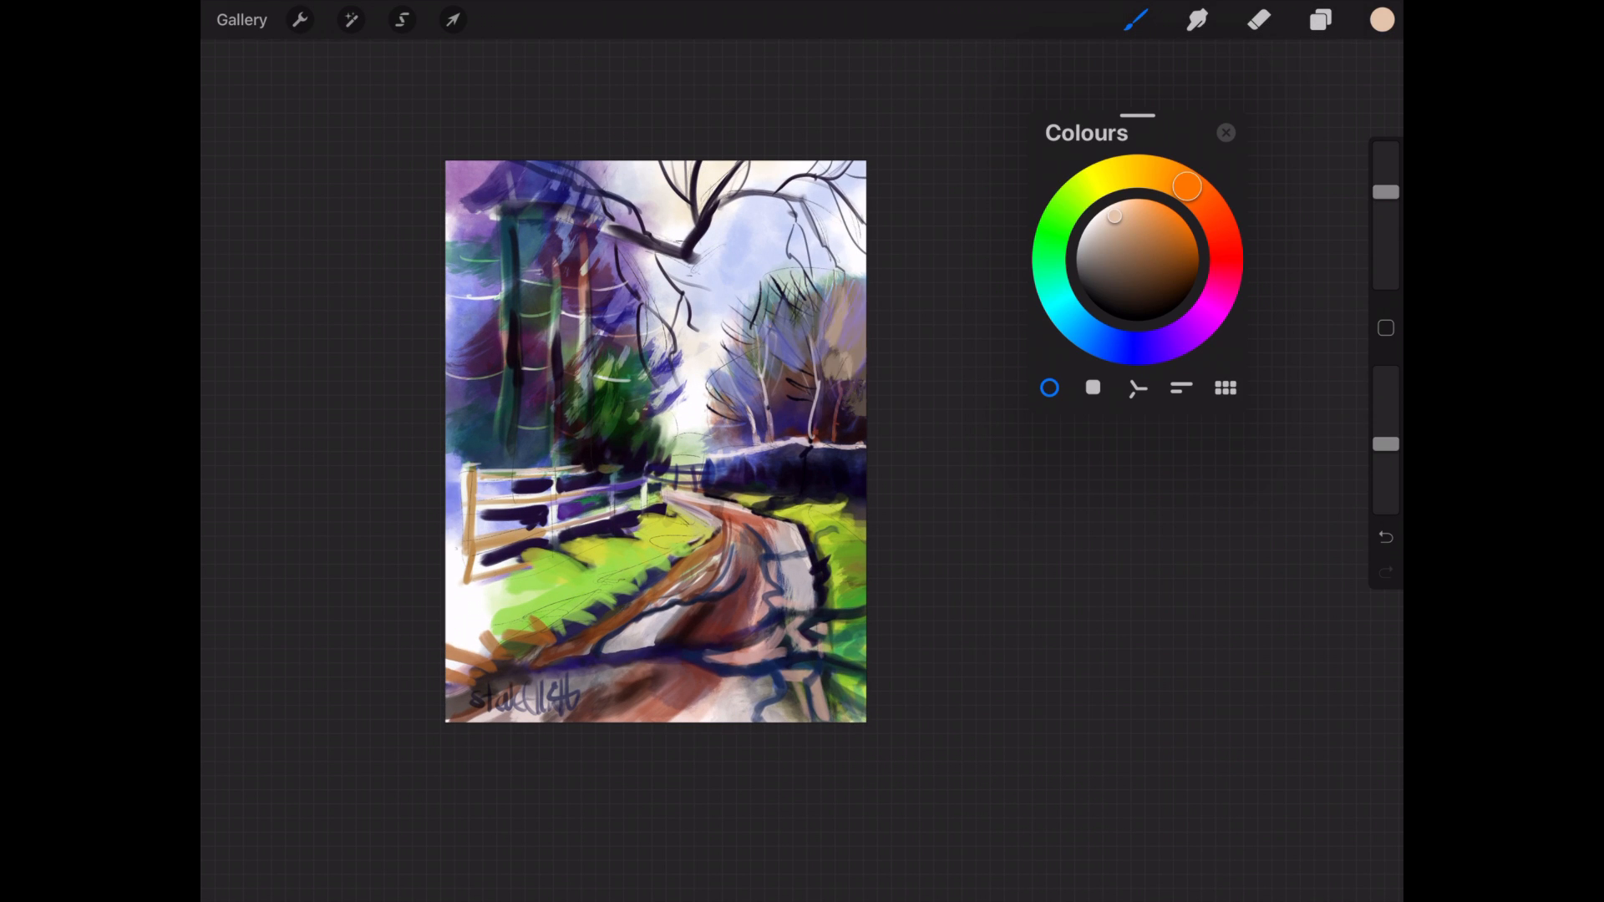
key(ctrl+z)
drag(1385, 443, 1385, 423)
drag(752, 376, 794, 284)
drag(844, 374, 845, 282)
Glaze lilac strokes over the right-hand trees, undoing the first one.
click(1126, 348)
drag(789, 403, 798, 309)
key(ctrl+z)
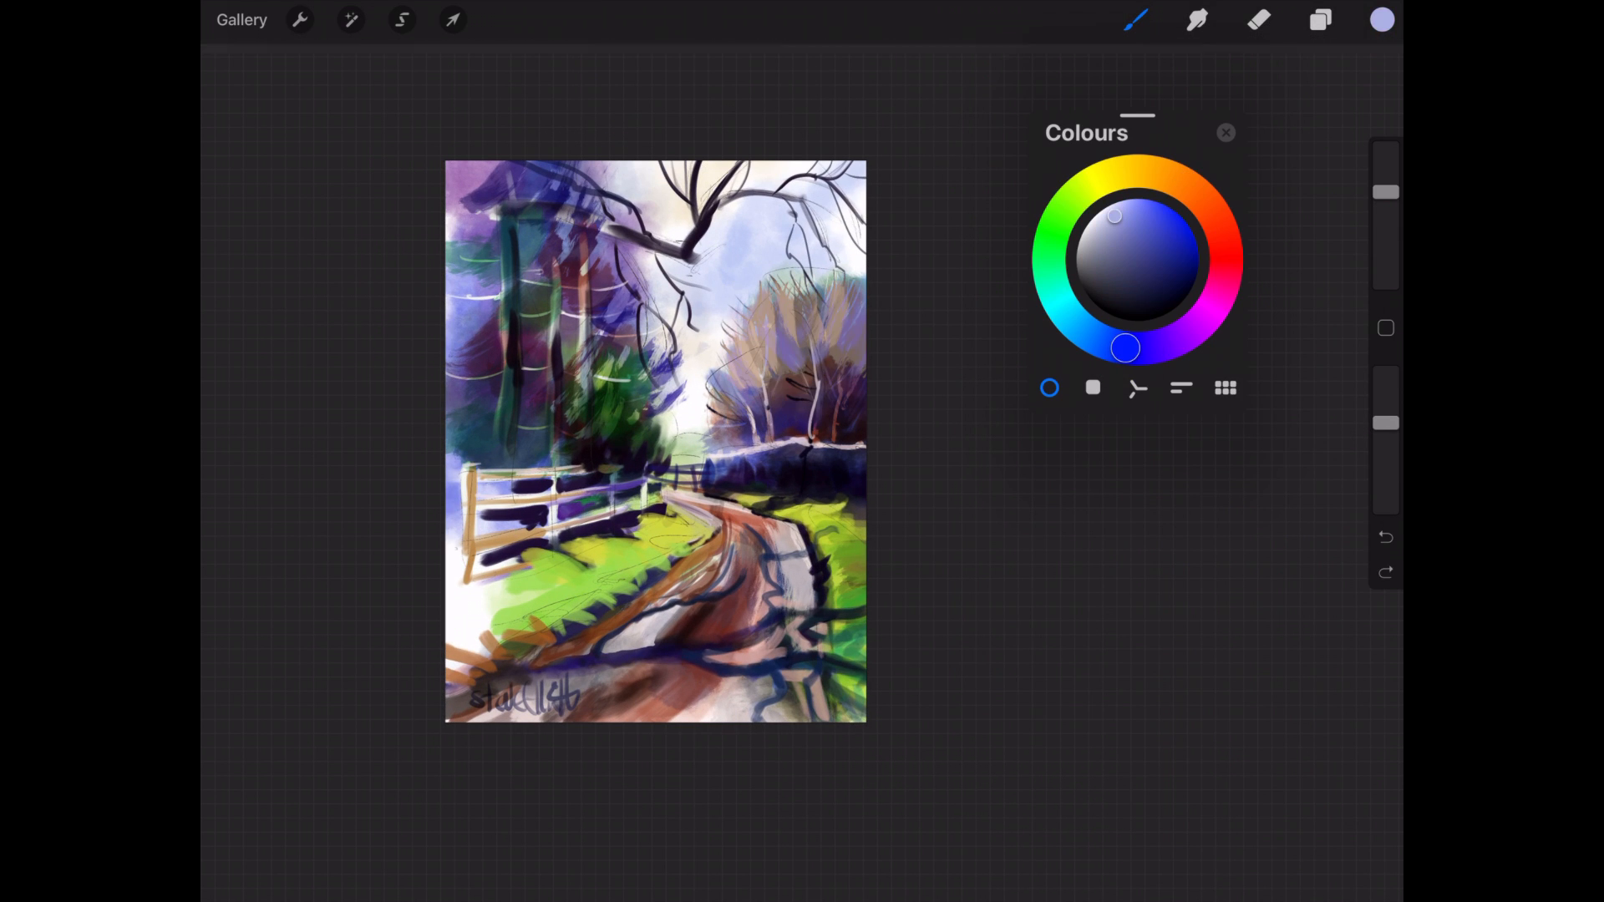
drag(735, 433, 725, 368)
Paint stronger blue strokes along the hedge and the shaded verge beneath it.
click(1150, 219)
drag(864, 506, 819, 496)
drag(710, 480, 787, 478)
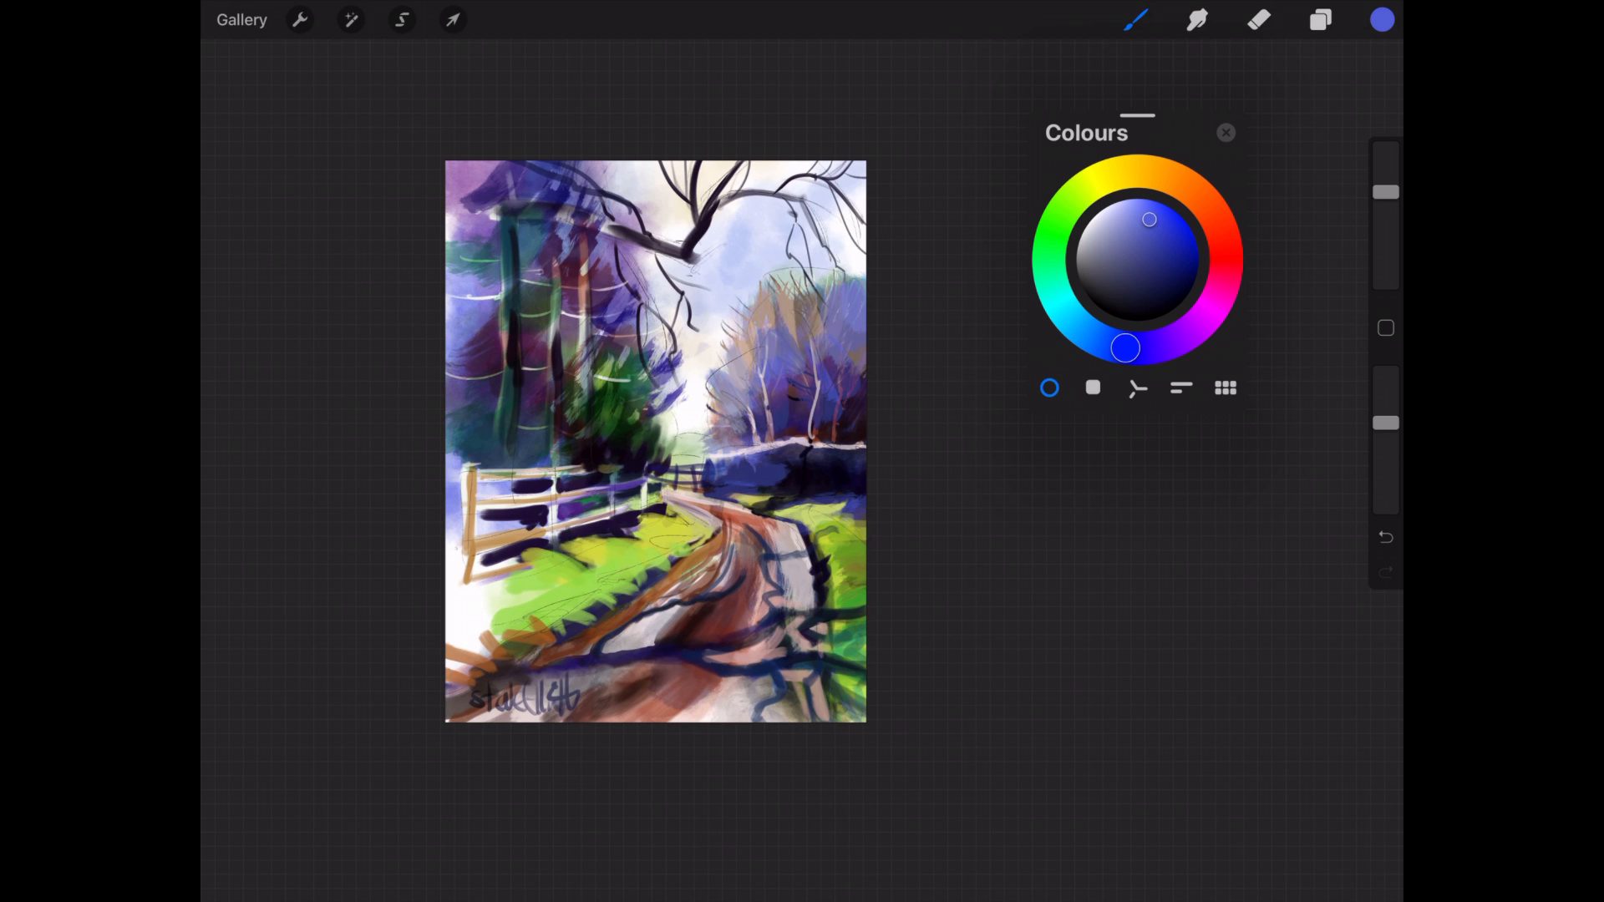
Paint the same strong blue over the left bush, the tall trees and the shadows below the fence.
drag(585, 401, 626, 434)
mouse_move(518, 238)
mouse_down()
mouse_move(555, 194)
mouse_move(543, 272)
mouse_up()
drag(619, 522, 577, 538)
drag(554, 549, 594, 569)
scroll(656, 441, up, 1)
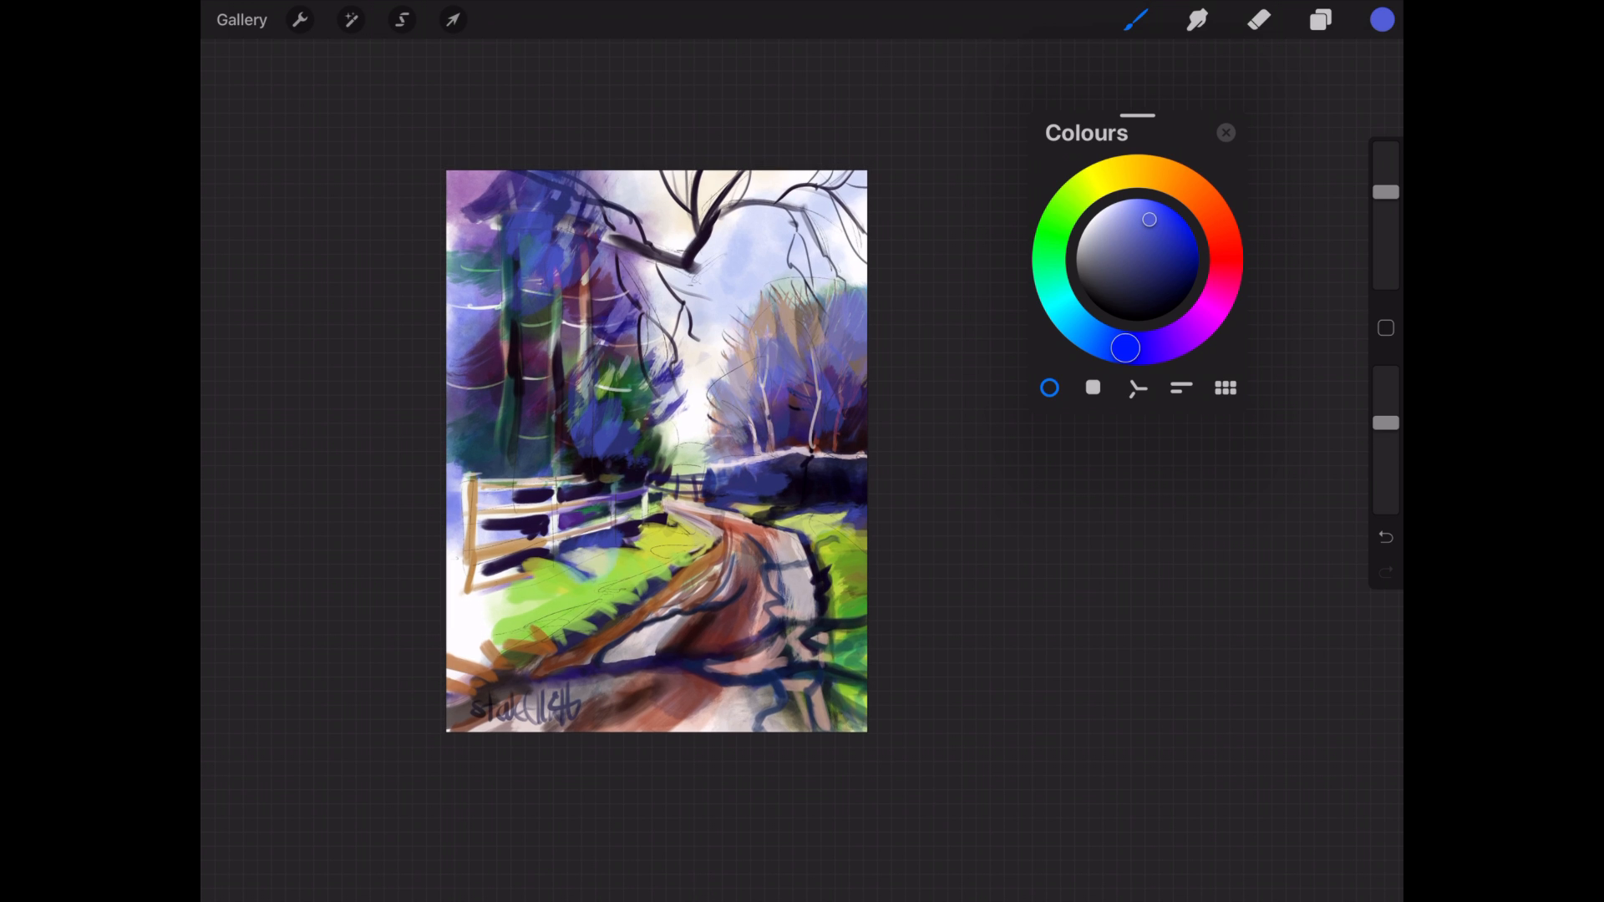
Add a new layer above Layer 6 and set its blend mode to Overlay.
click(1320, 19)
click(1320, 19)
click(1320, 20)
click(1332, 83)
click(1300, 204)
drag(1187, 618, 1187, 418)
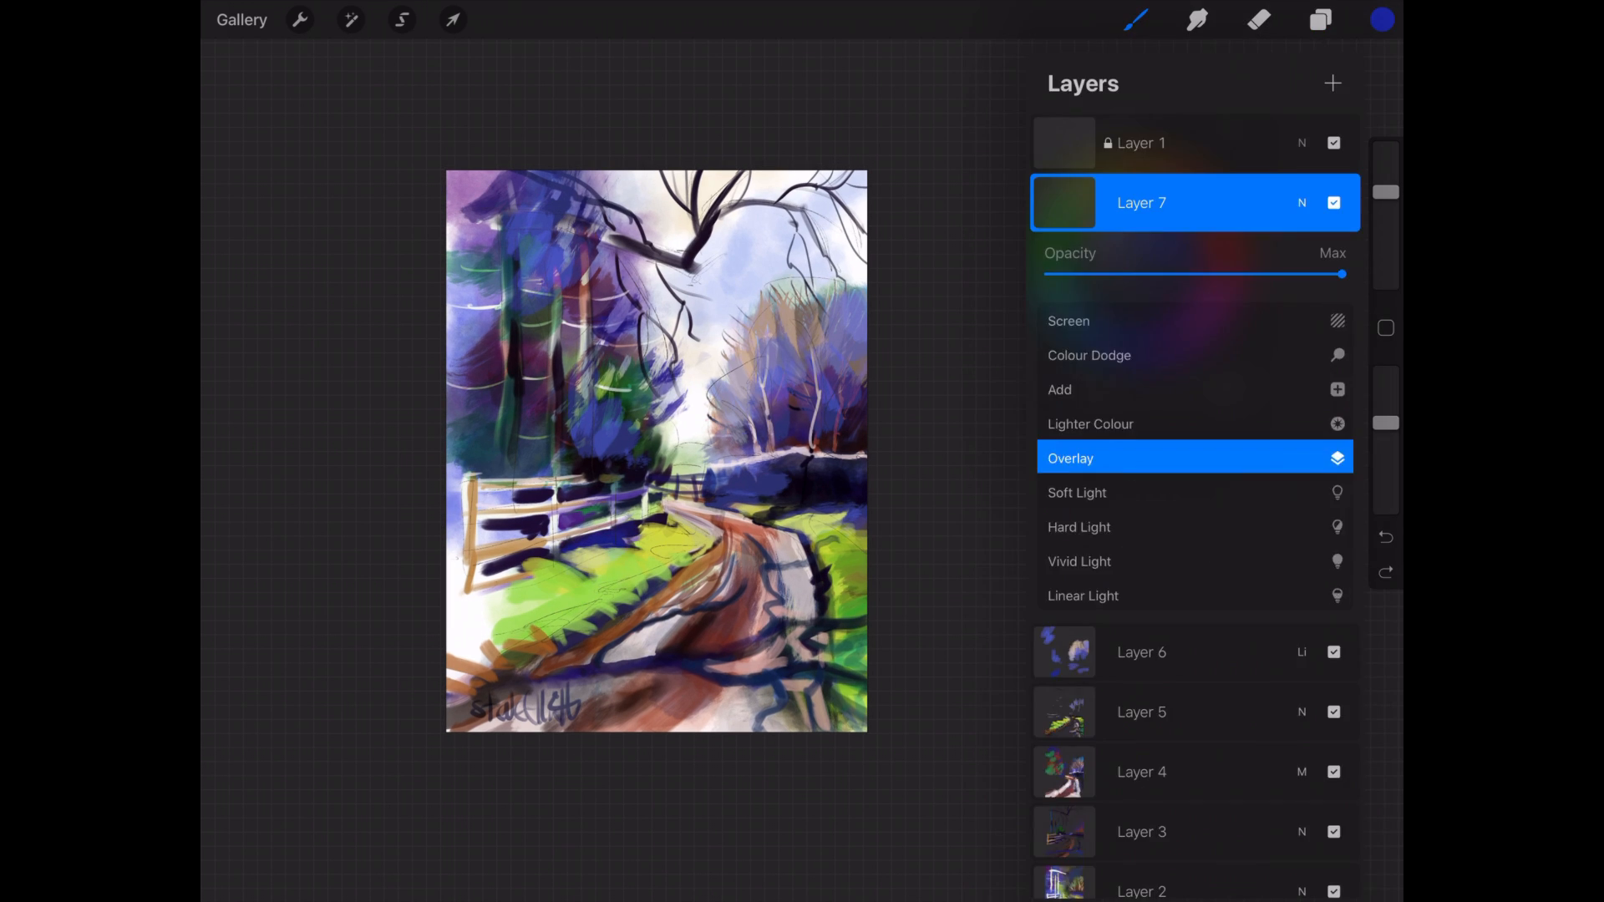
Try dark blue shadow strokes on the grass below the fence in the new layer at higher brush opacity.
click(1320, 19)
mouse_move(642, 528)
mouse_down()
mouse_move(585, 546)
mouse_move(519, 604)
mouse_move(563, 565)
mouse_up()
key(ctrl+z)
key(ctrl+z)
click(1145, 283)
drag(1385, 422, 1385, 372)
key(ctrl+z)
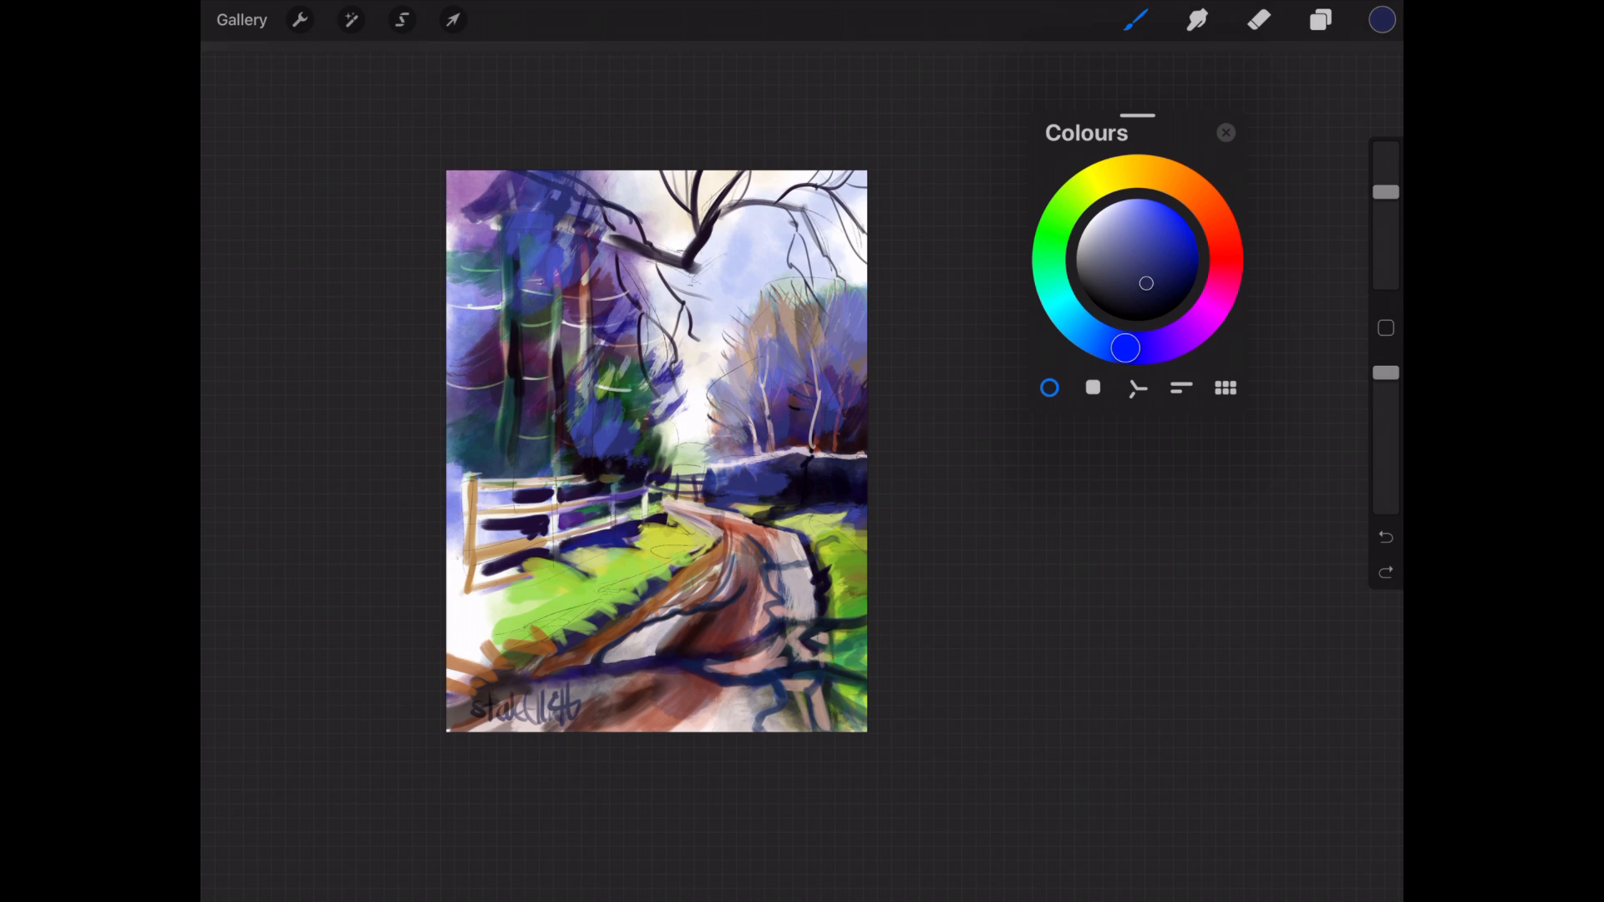
click(1135, 303)
drag(675, 527, 618, 546)
Pick a deeper blue and change Layer 7's blend mode to Darken.
click(1167, 269)
click(1320, 19)
click(1300, 204)
drag(1187, 451, 1186, 531)
click(1300, 203)
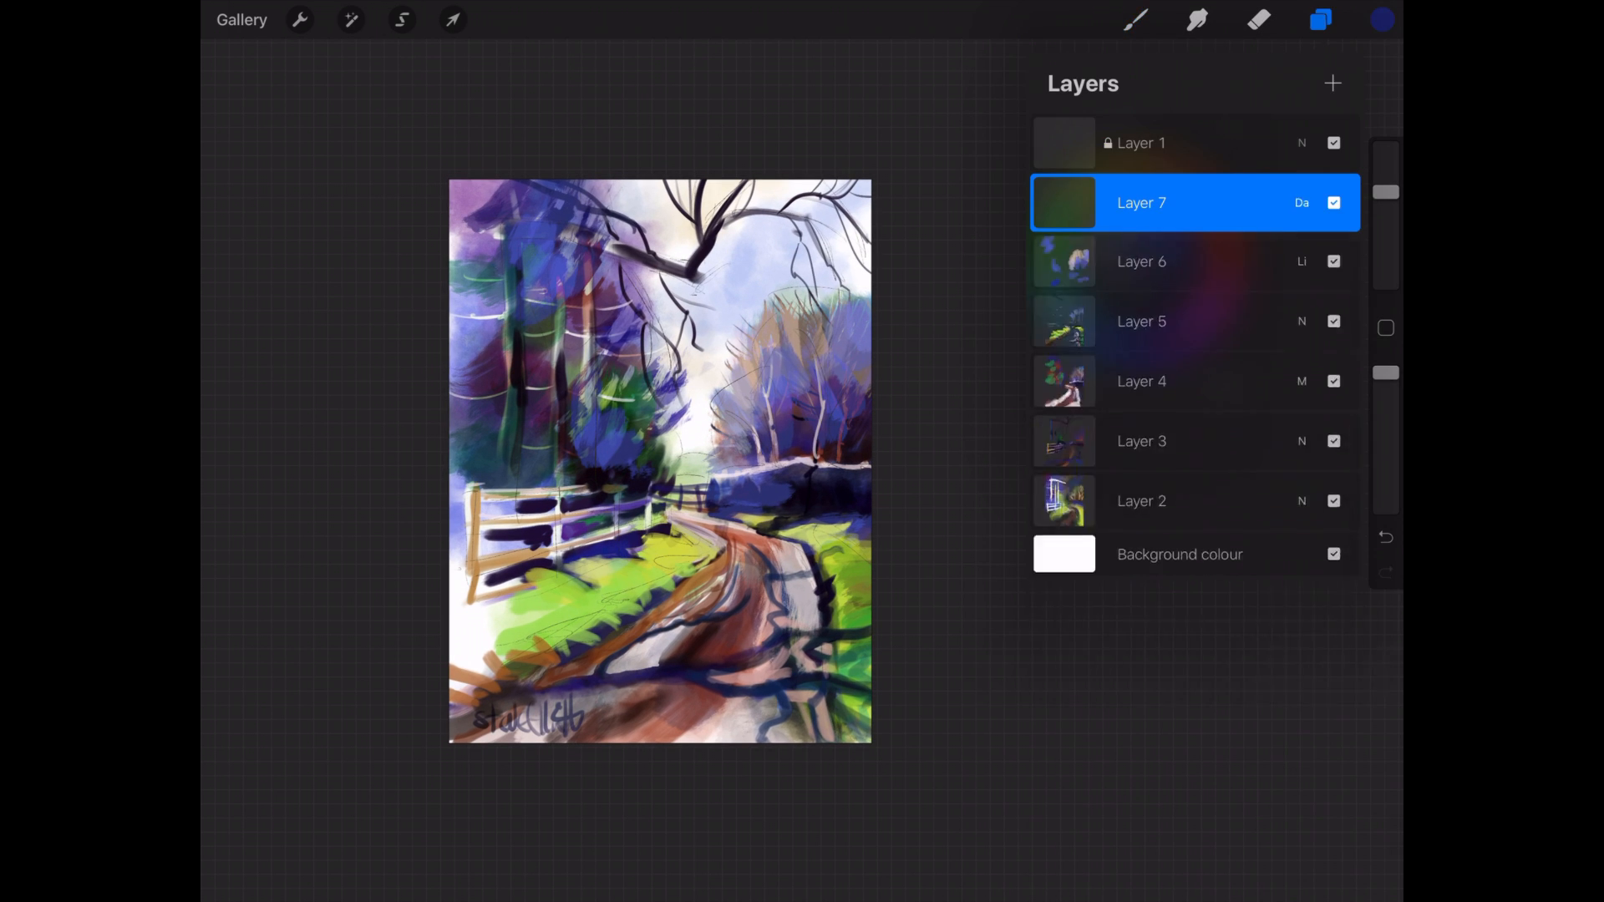
click(1320, 19)
Glaze translucent blue shadow over the ground below the fence and behind its left end at 40% brush opacity.
drag(1385, 373, 1385, 455)
key(ctrl+z)
mouse_move(675, 528)
mouse_down()
mouse_move(515, 585)
mouse_move(456, 617)
mouse_move(455, 645)
mouse_up()
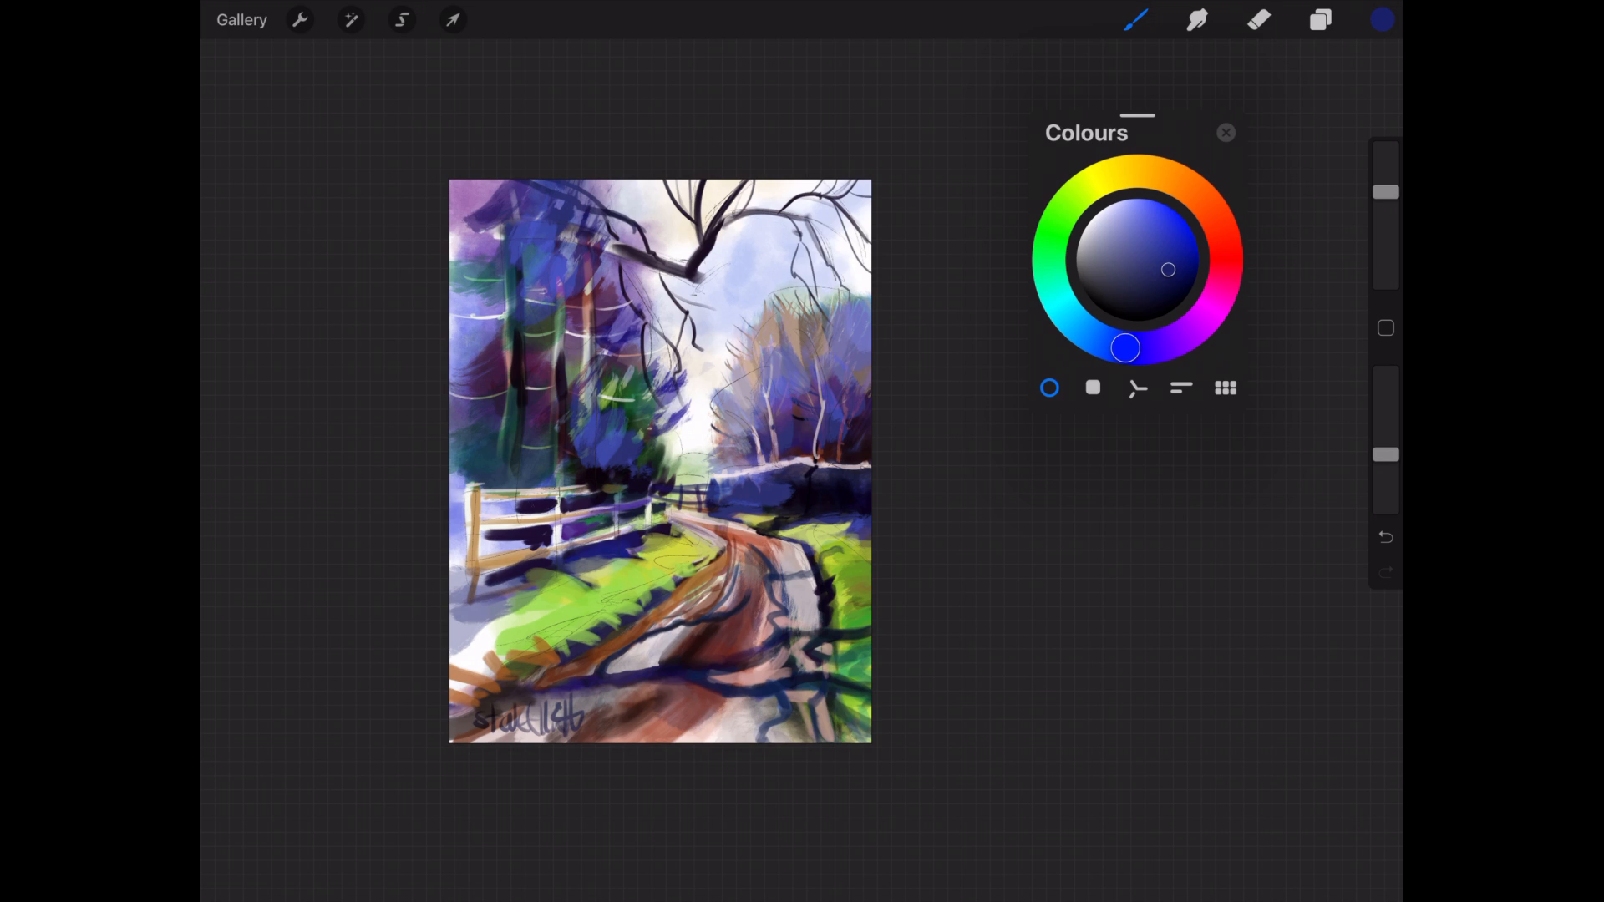
mouse_move(458, 464)
mouse_down()
mouse_move(498, 525)
mouse_move(456, 562)
mouse_up()
Glaze translucent blue shadow along the left verge beside the lane, undoing the last stroke.
drag(688, 572, 504, 673)
drag(730, 542, 660, 587)
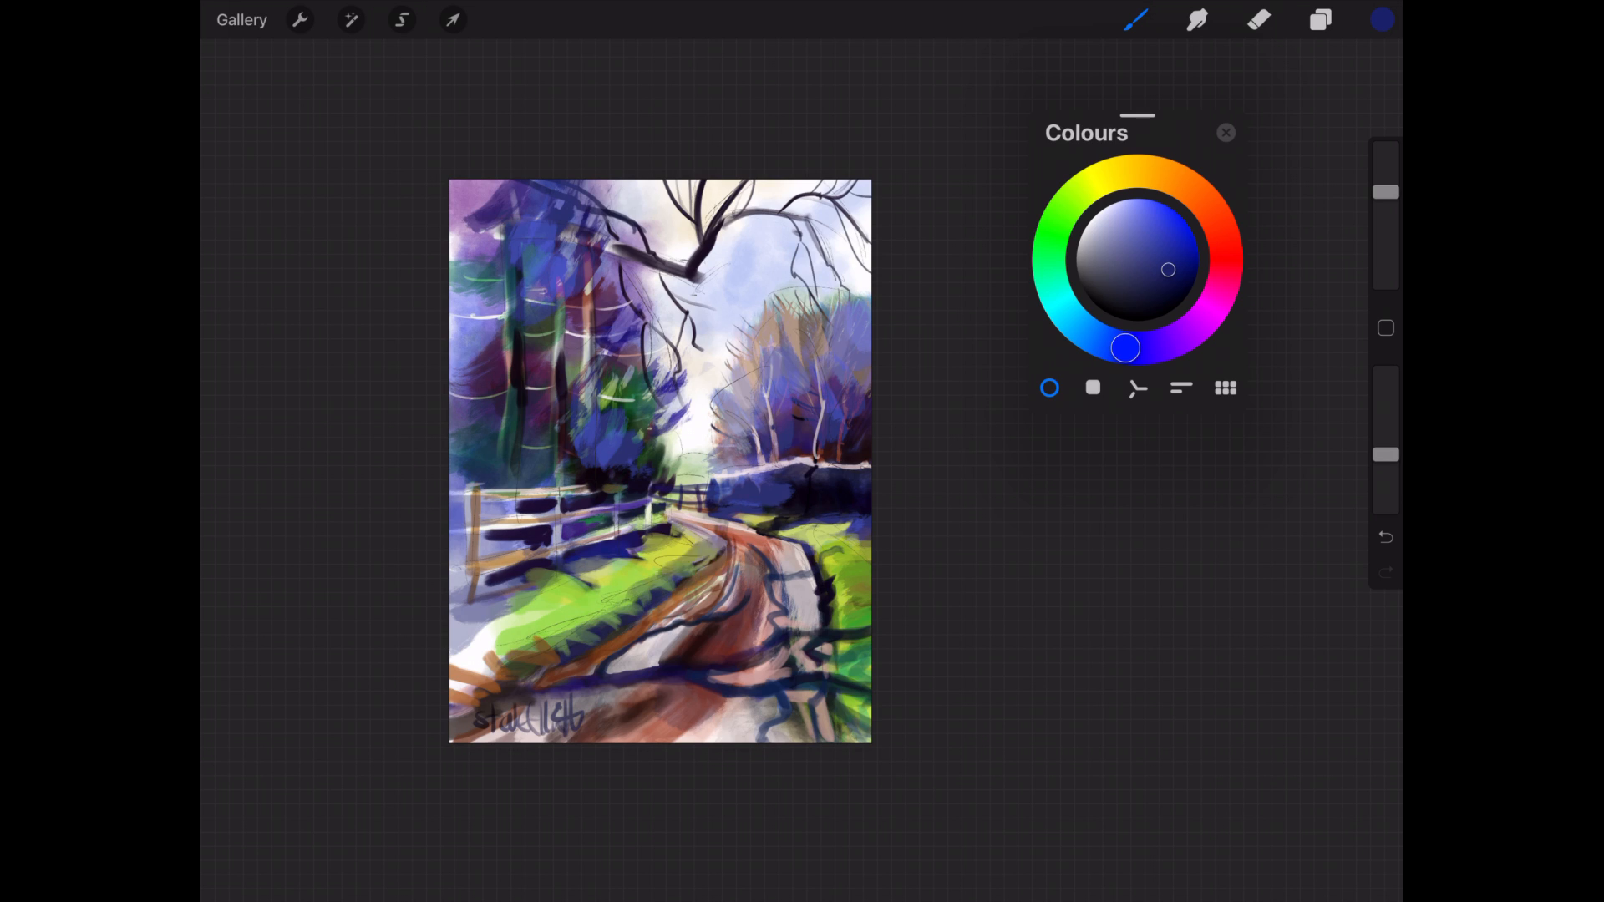
key(ctrl+z)
Glaze blue shadows down the right verge and the lane's left edge with a smaller brush, and switch to the eraser.
drag(1385, 192, 1385, 231)
drag(819, 548, 845, 742)
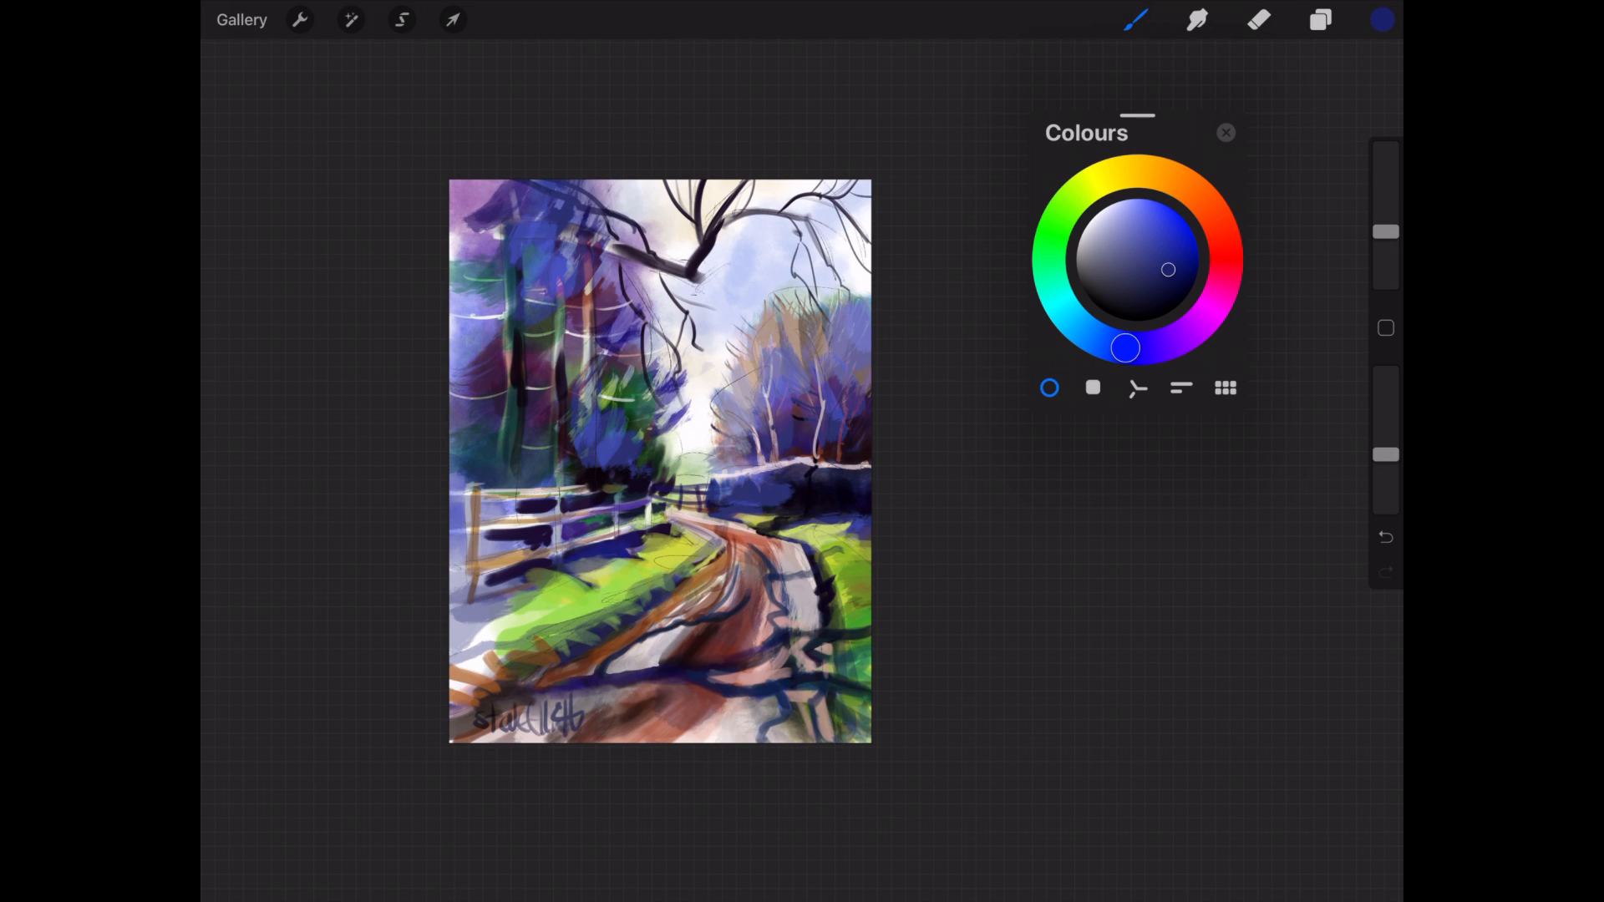
drag(715, 555, 589, 665)
click(1259, 19)
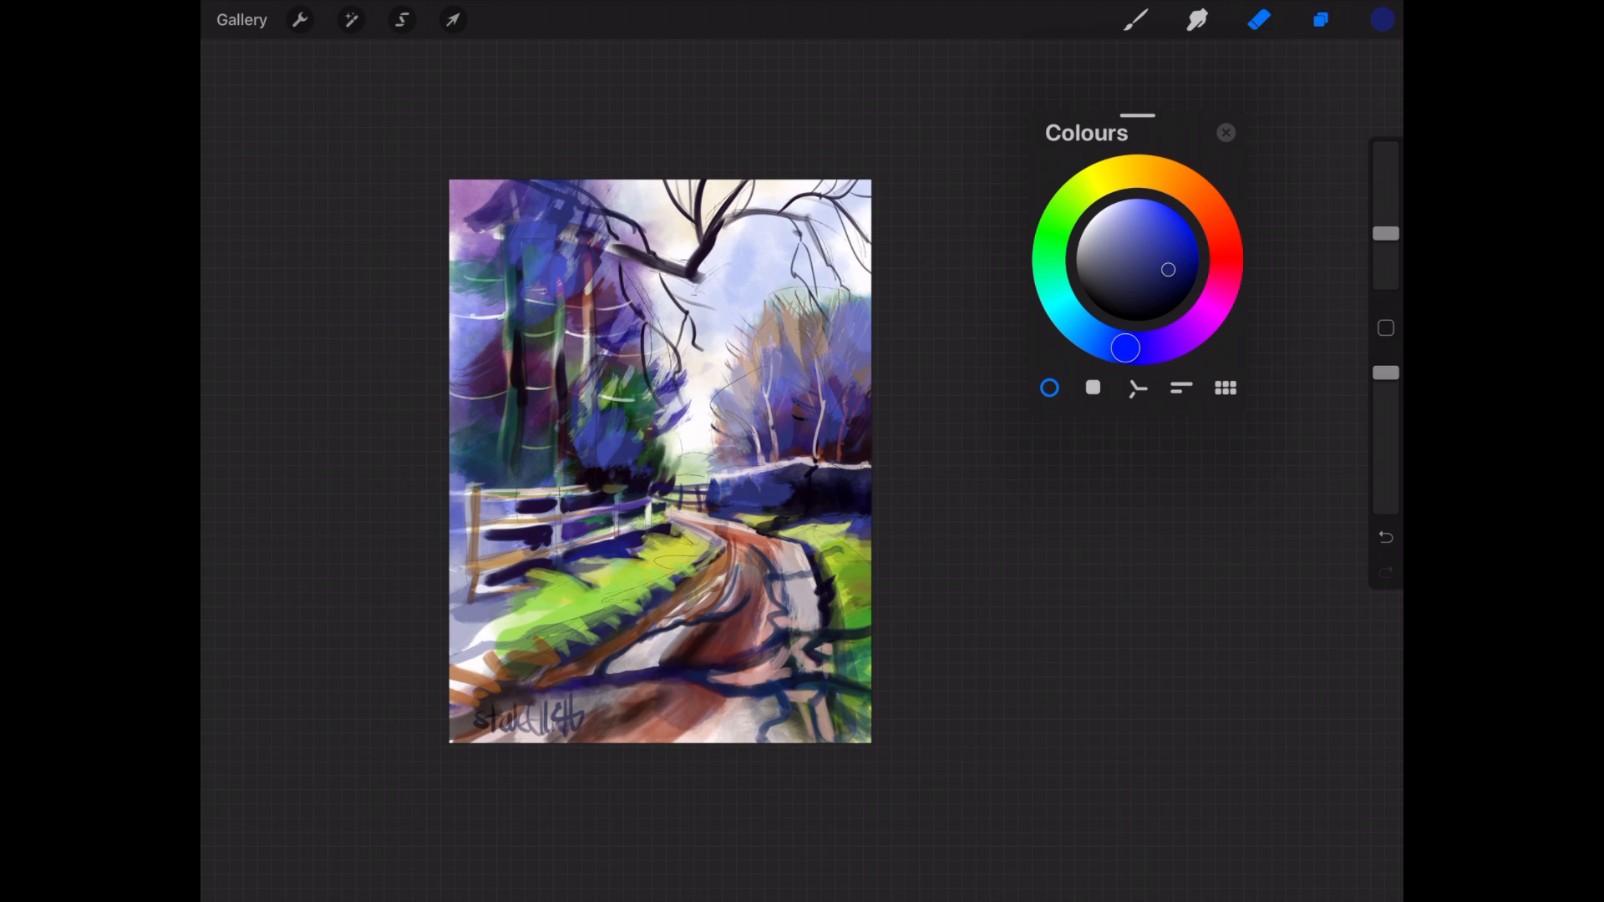
Paint near-white and pale pink highlights on the lane's left half at higher brush opacity, undoing the unwanted strokes.
click(1136, 19)
click(1225, 244)
click(1110, 215)
drag(1108, 213, 1080, 237)
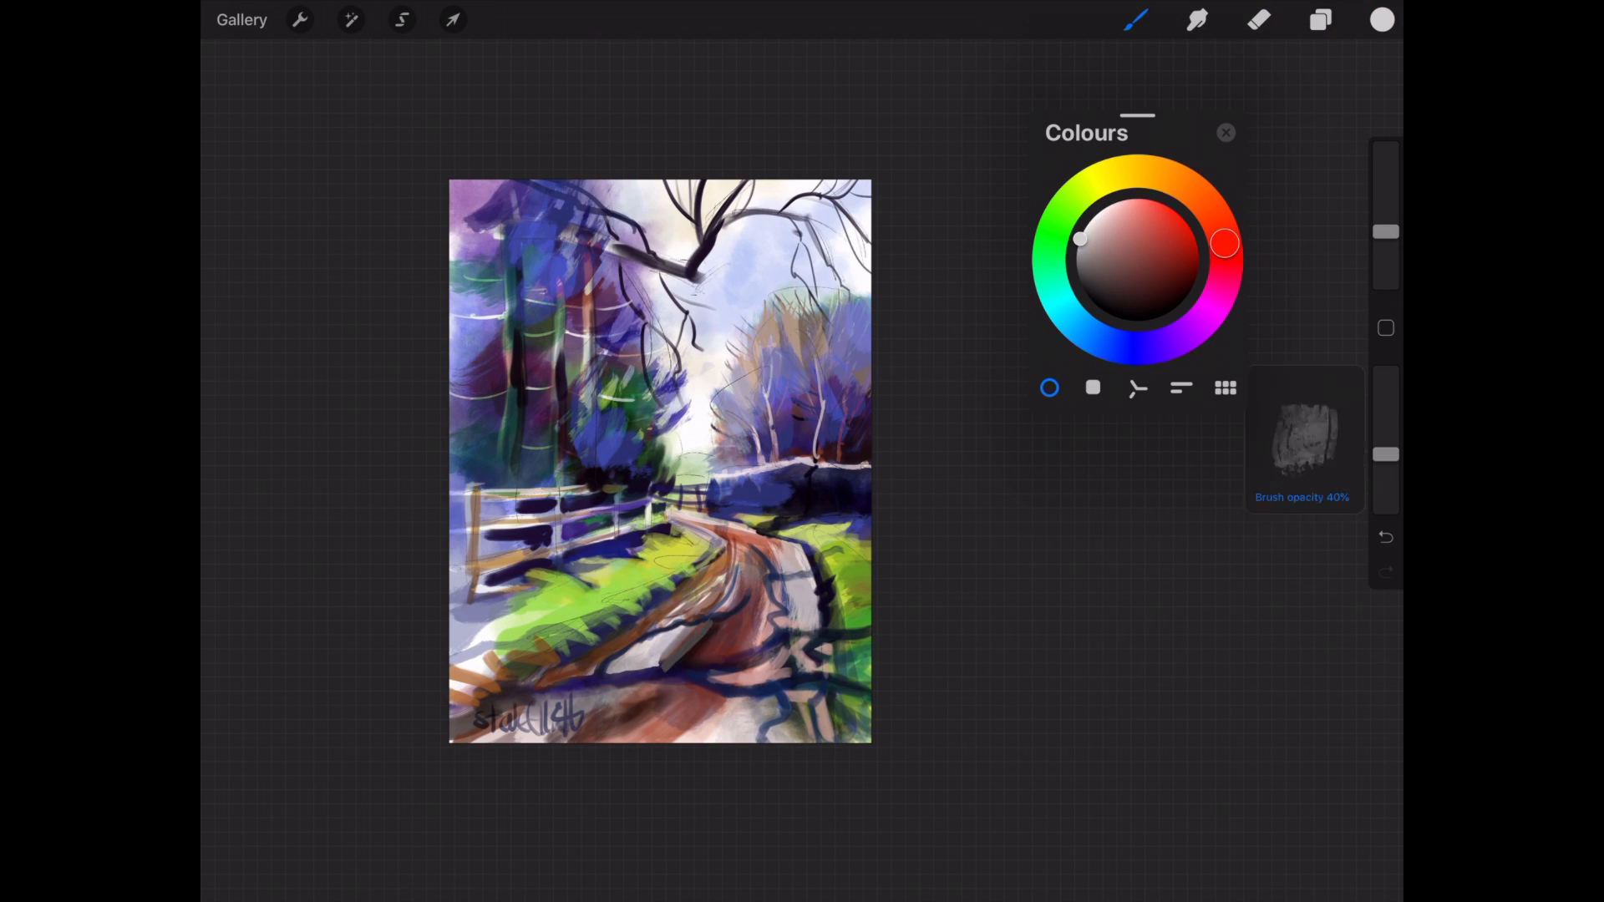
drag(1385, 455, 1385, 395)
drag(700, 632, 667, 667)
drag(719, 629, 696, 659)
drag(1080, 236, 1105, 214)
key(ctrl+z)
key(ctrl+z)
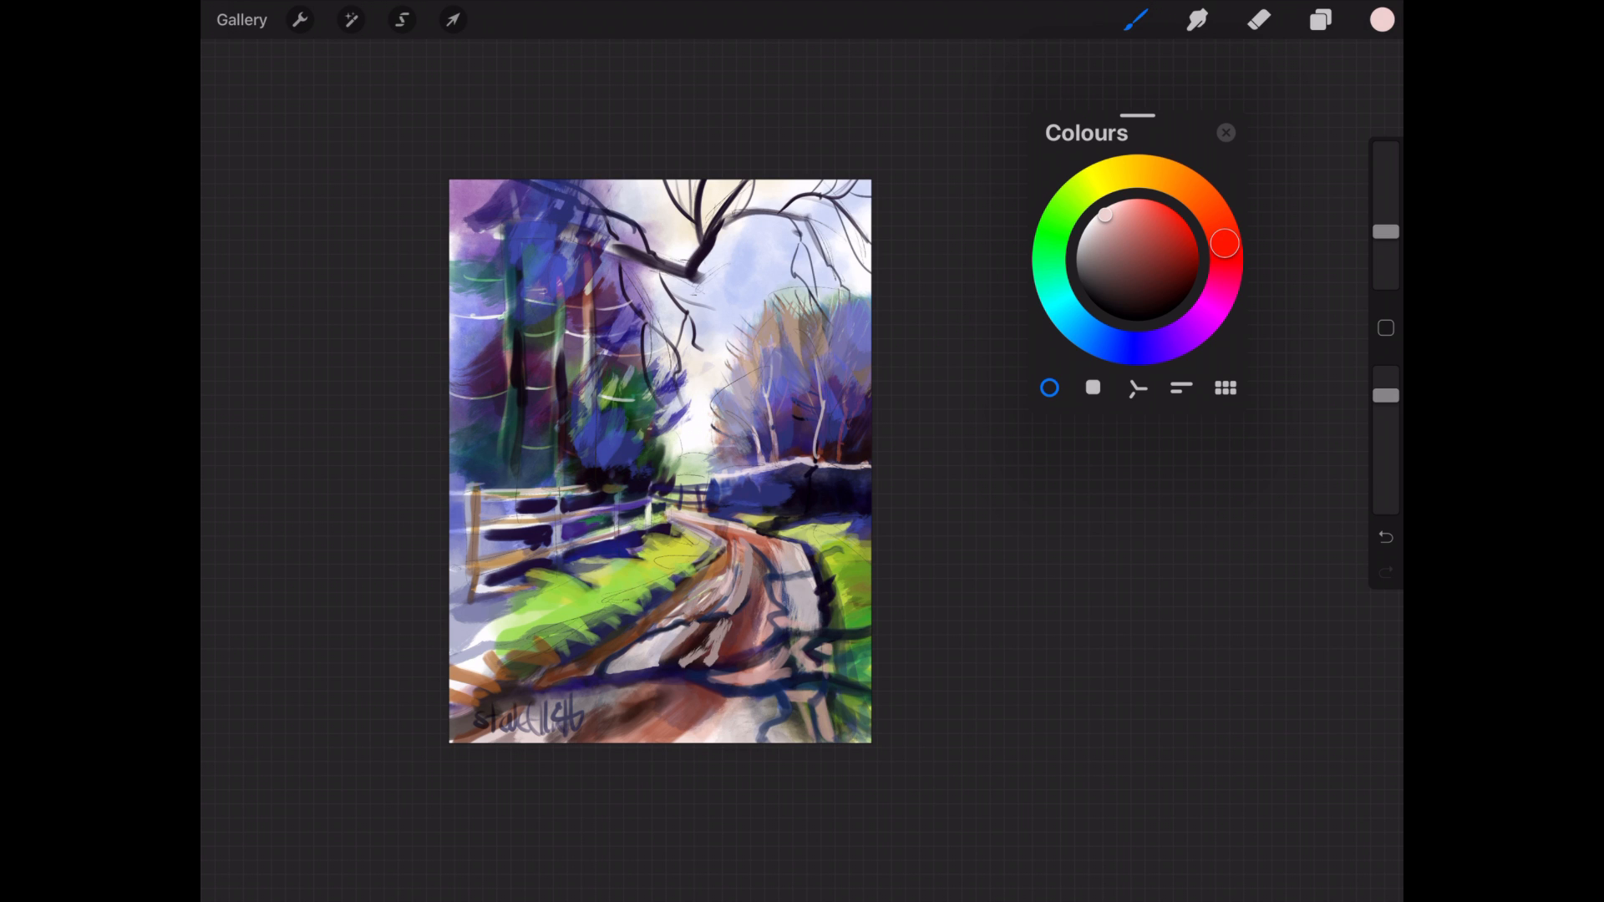